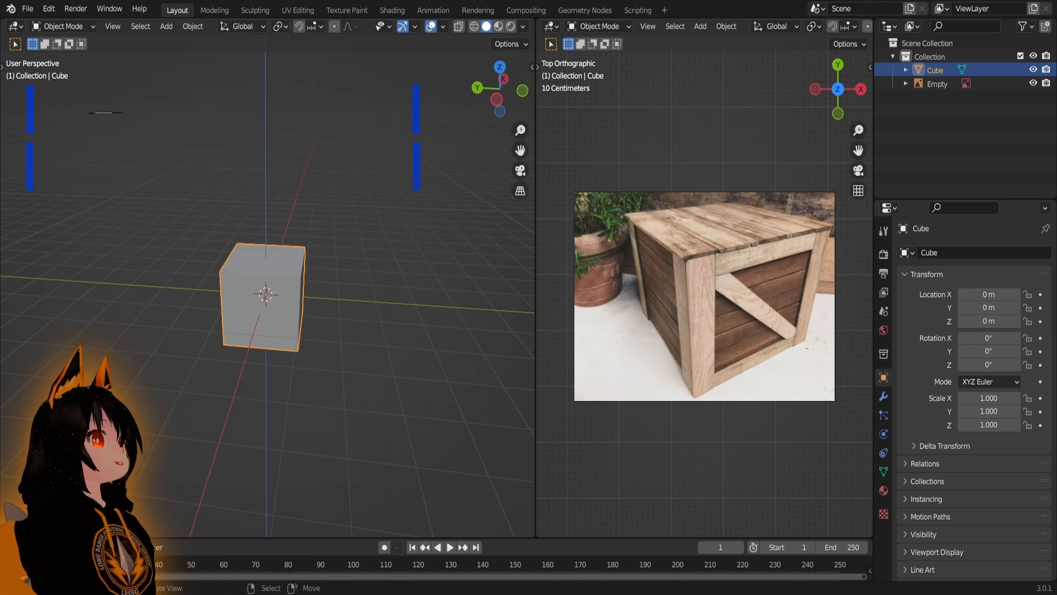
# - Widen the perspective 3D viewport so the wooden crate reference viewport shrinks to a narrow strip beside it
pyautogui.moveTo(155, 266); pyautogui.dragTo(368, 186, button='middle')
pyautogui.scroll(-4, 385, 209)
pyautogui.scroll(4, 416, 261)
pyautogui.scroll(3, 358, 248)
pyautogui.moveTo(329, 251); pyautogui.dragTo(349, 264, button='middle')
pyautogui.moveTo(535, 275); pyautogui.dragTo(787, 259)
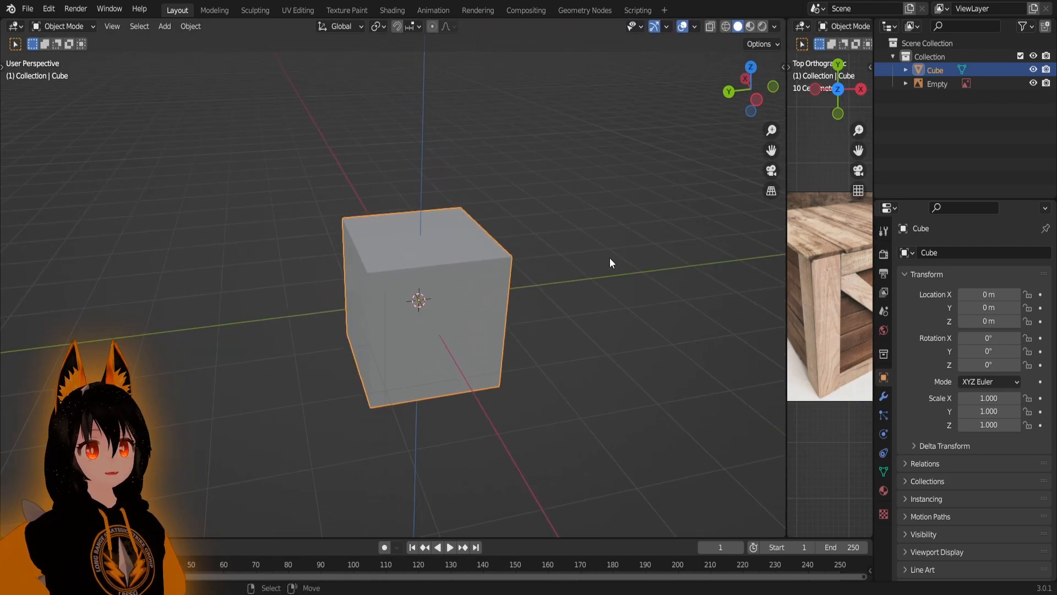
pyautogui.scroll(-2, 471, 315)
pyautogui.moveTo(471, 315); pyautogui.dragTo(431, 269, button='middle')
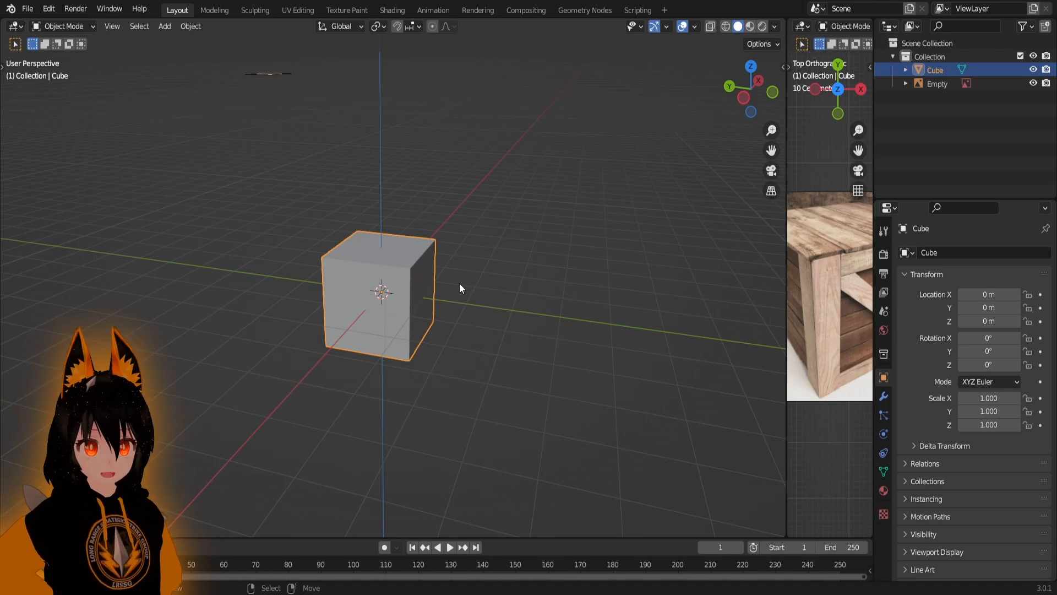
pyautogui.moveTo(452, 302); pyautogui.dragTo(503, 298, button='middle')
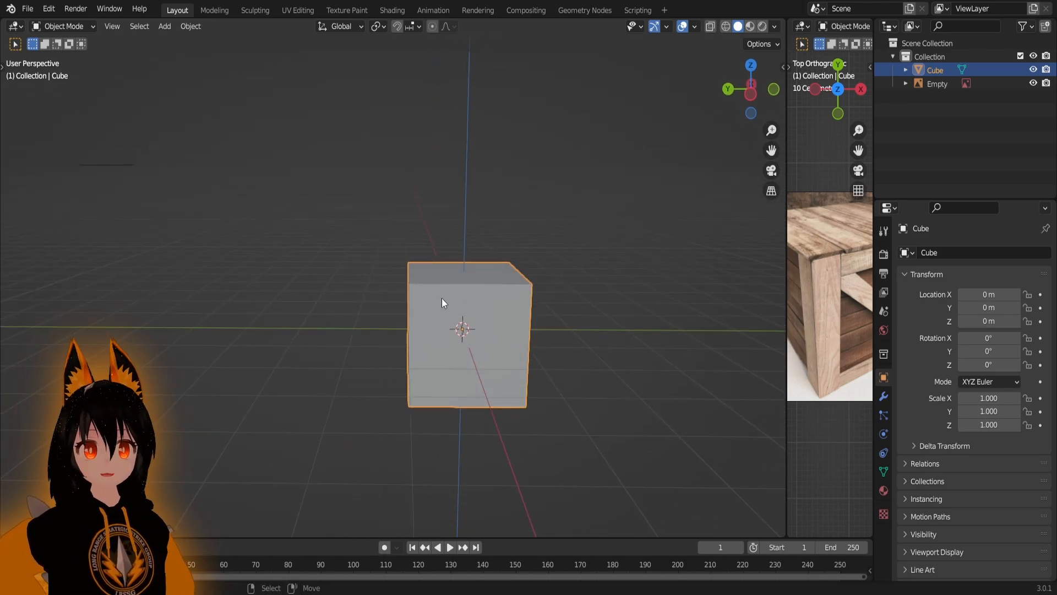
pyautogui.moveTo(534, 348); pyautogui.dragTo(530, 292, button='middle')
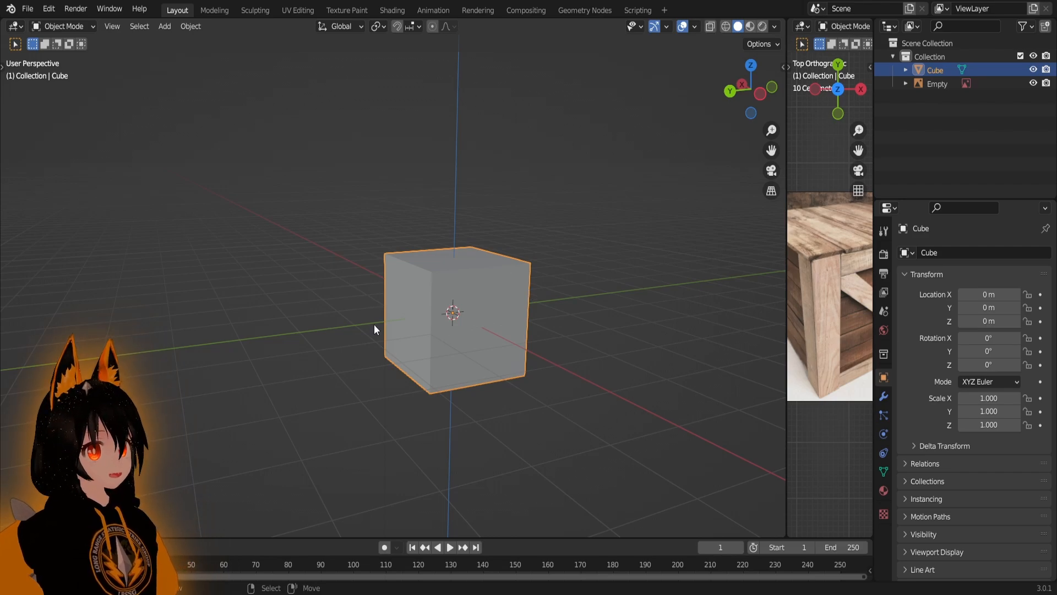
pyautogui.moveTo(460, 280); pyautogui.dragTo(450, 300, button='middle')
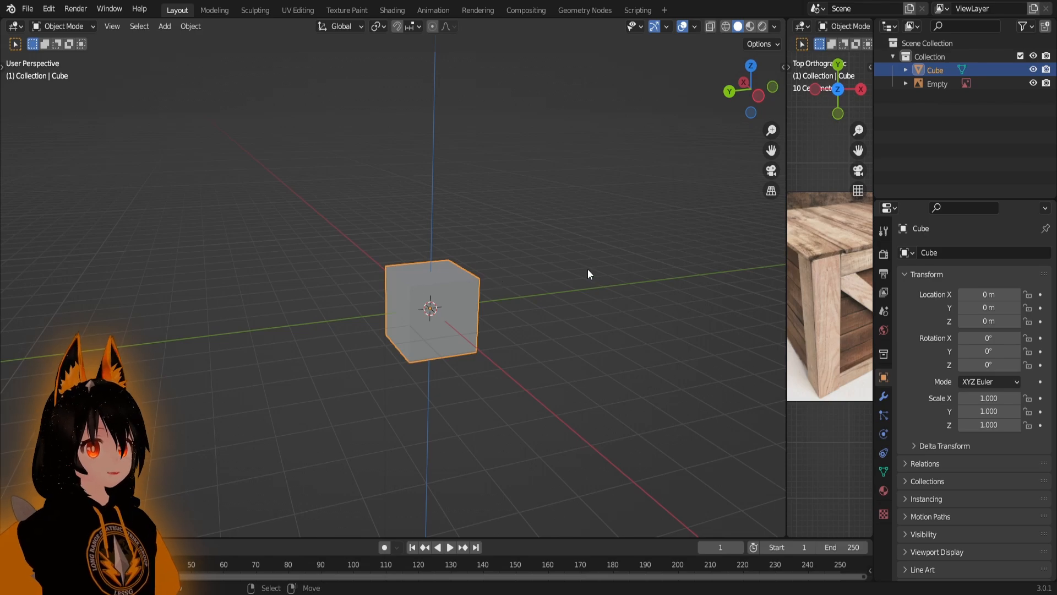
pyautogui.moveTo(504, 302); pyautogui.dragTo(381, 283, button='middle')
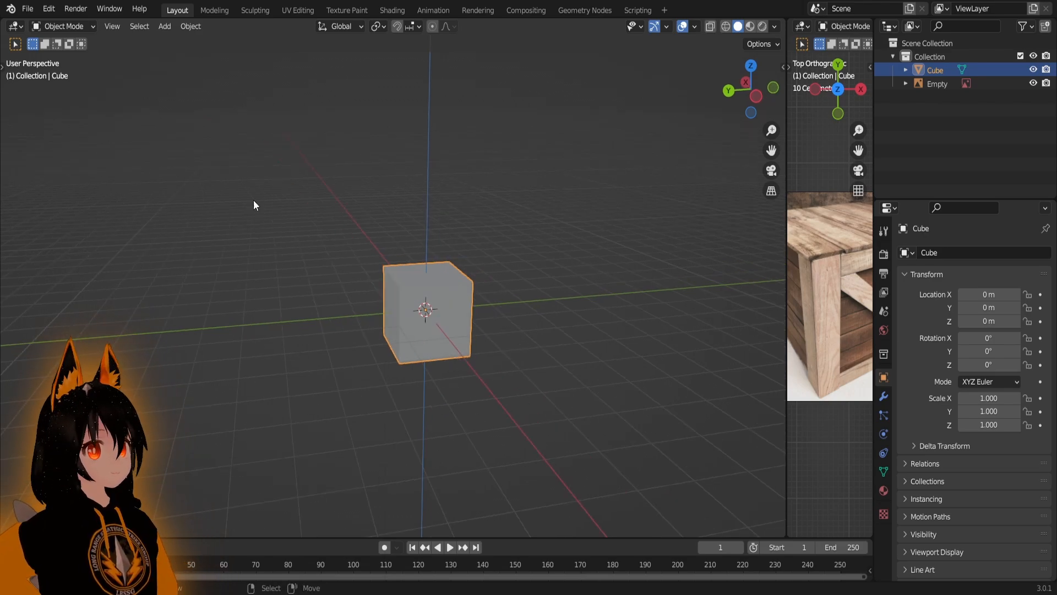
# - Import the BaseMesh_Man_Simple human figure and move it about 3.73 m along the positive Y axis, away from the cube
pyautogui.click(27, 9)
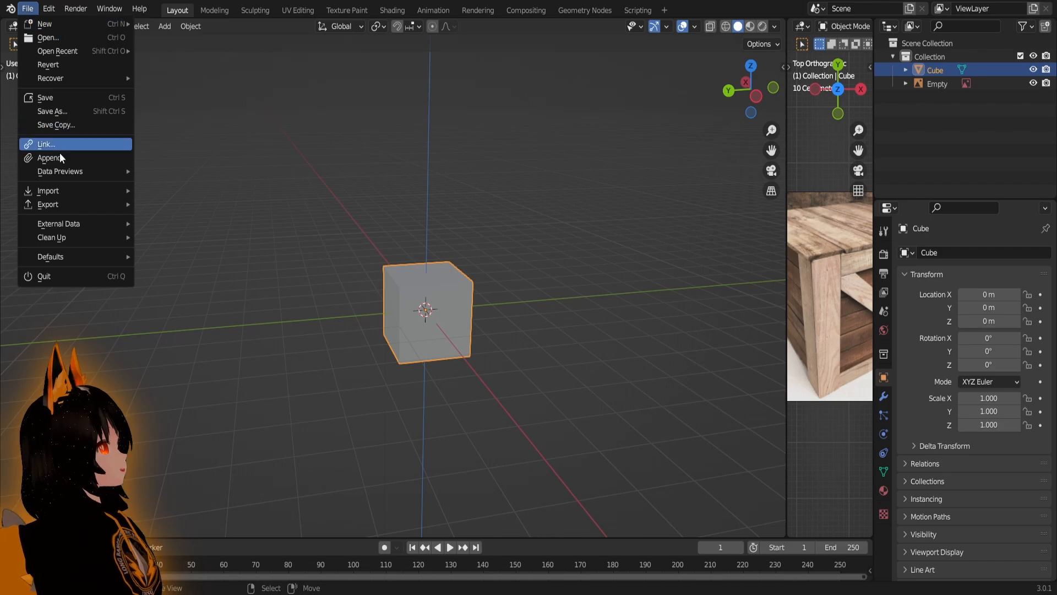
pyautogui.moveTo(50, 190)
pyautogui.click(175, 298)
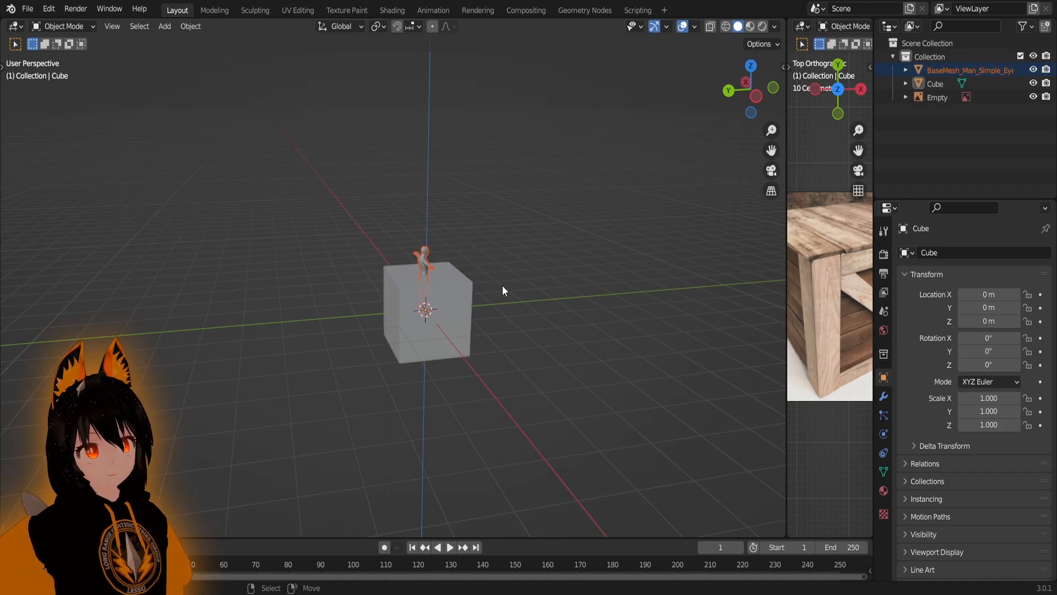
pyautogui.press('g')
pyautogui.press('y')
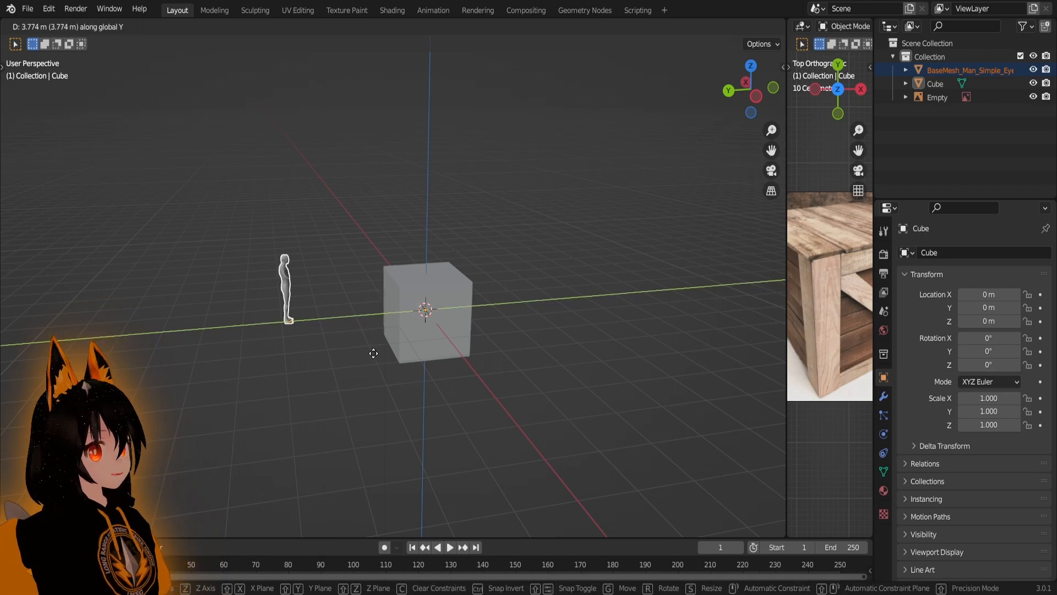
pyautogui.click(302, 302)
# - Select the human figure and move it along Y closer to the cube, to a Y location of about 2.71 m
pyautogui.keyDown('shift'); pyautogui.moveTo(302, 298); pyautogui.dragTo(409, 308, button='middle'); pyautogui.keyUp('shift')
pyautogui.scroll(6, 404, 308)
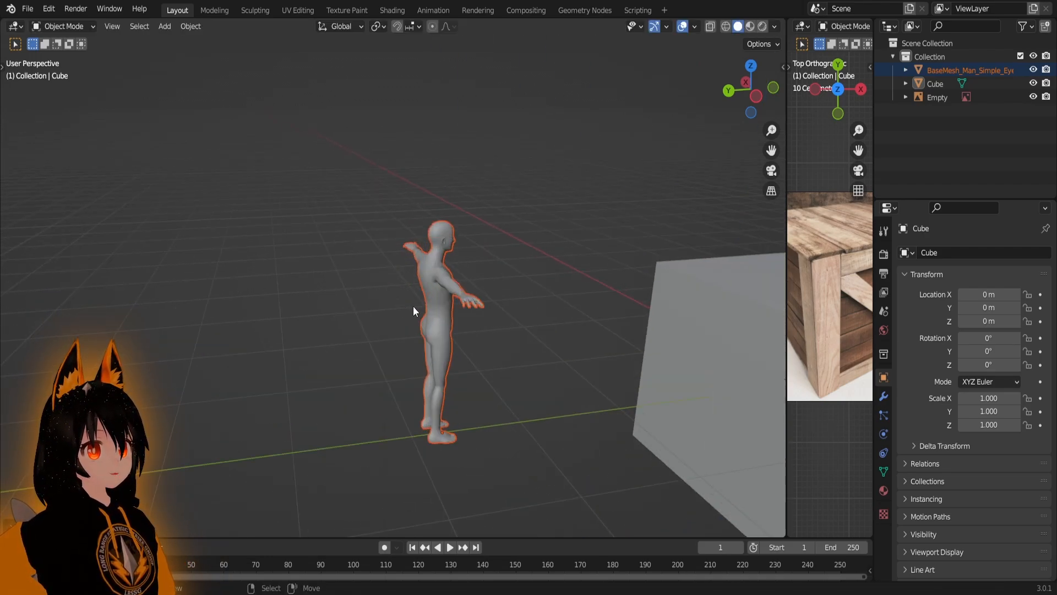
pyautogui.moveTo(487, 287); pyautogui.dragTo(406, 314, button='middle')
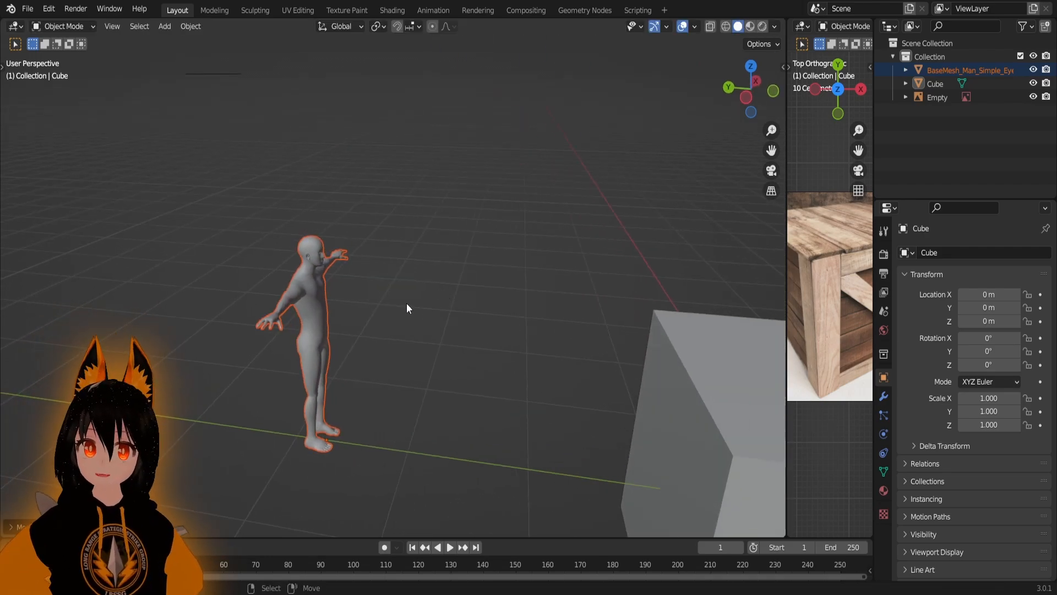
pyautogui.press('KP_Decimal')
pyautogui.moveTo(441, 221); pyautogui.dragTo(415, 279, button='middle')
pyautogui.scroll(-3, 427, 235)
pyautogui.rightClick(465, 236)
pyautogui.click(415, 279)
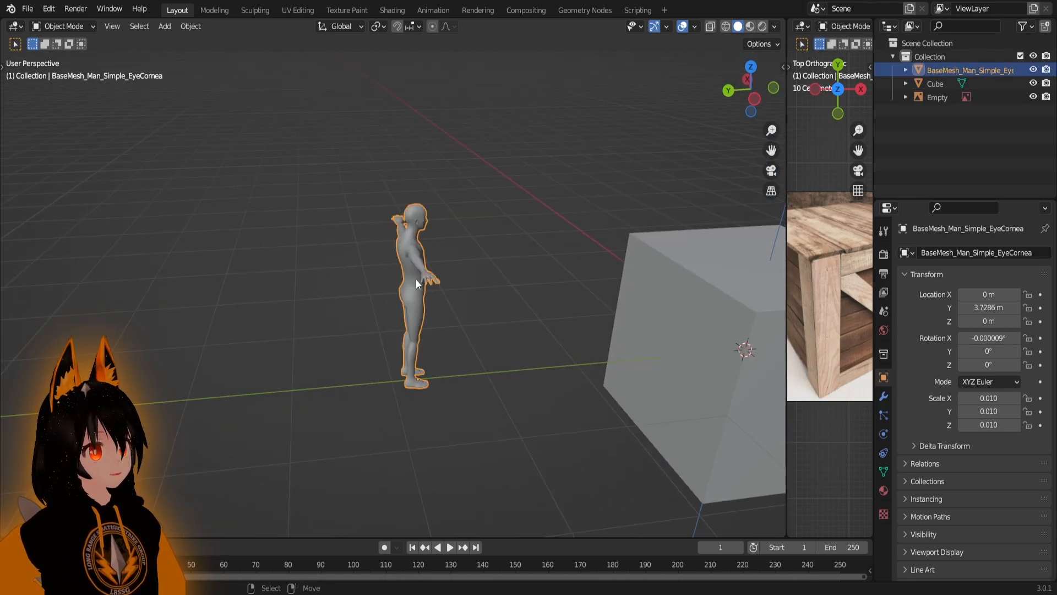
pyautogui.keyDown('shift'); pyautogui.moveTo(534, 302); pyautogui.dragTo(488, 304, button='middle'); pyautogui.keyUp('shift')
pyautogui.press('g')
pyautogui.press('y')
pyautogui.click(584, 324)
# - Examine the human figure's size relative to the cube from several angles
pyautogui.keyDown('shift'); pyautogui.moveTo(557, 322); pyautogui.dragTo(419, 383, button='middle'); pyautogui.keyUp('shift')
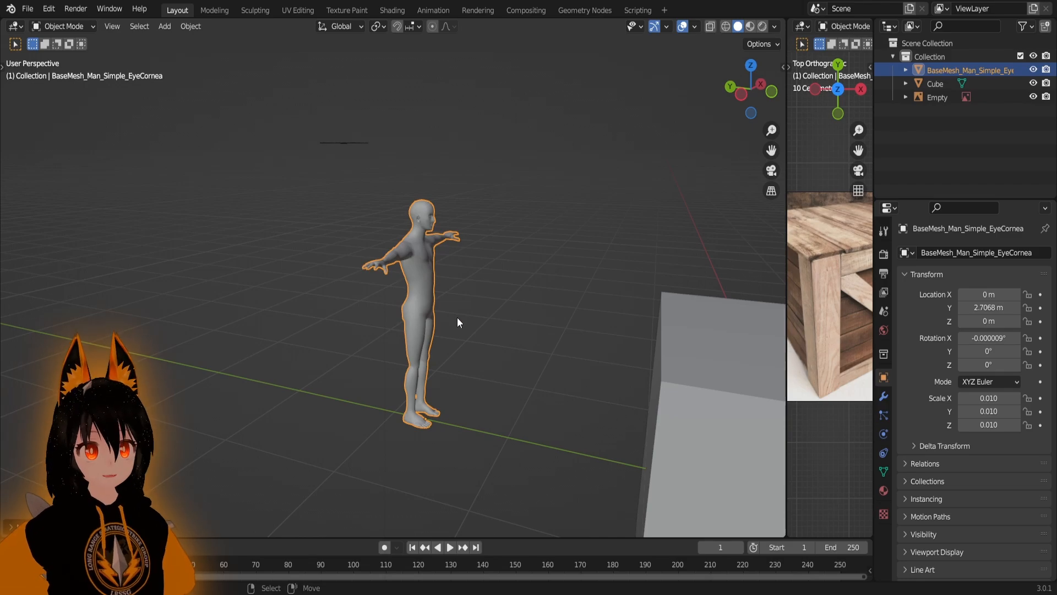
pyautogui.moveTo(552, 160); pyautogui.dragTo(663, 269, button='middle')
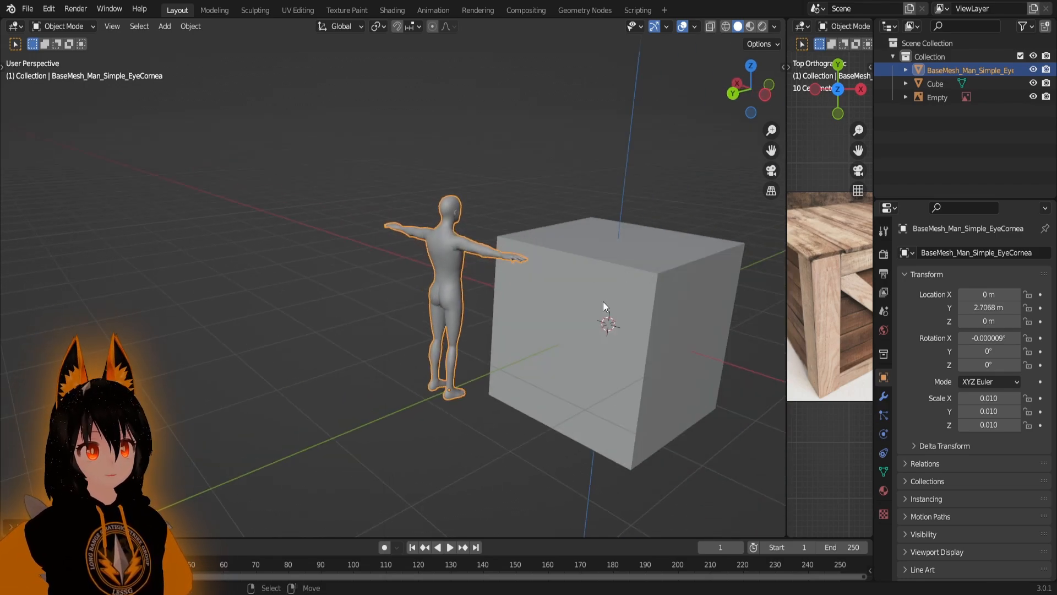
pyautogui.moveTo(603, 301); pyautogui.dragTo(401, 407, button='middle')
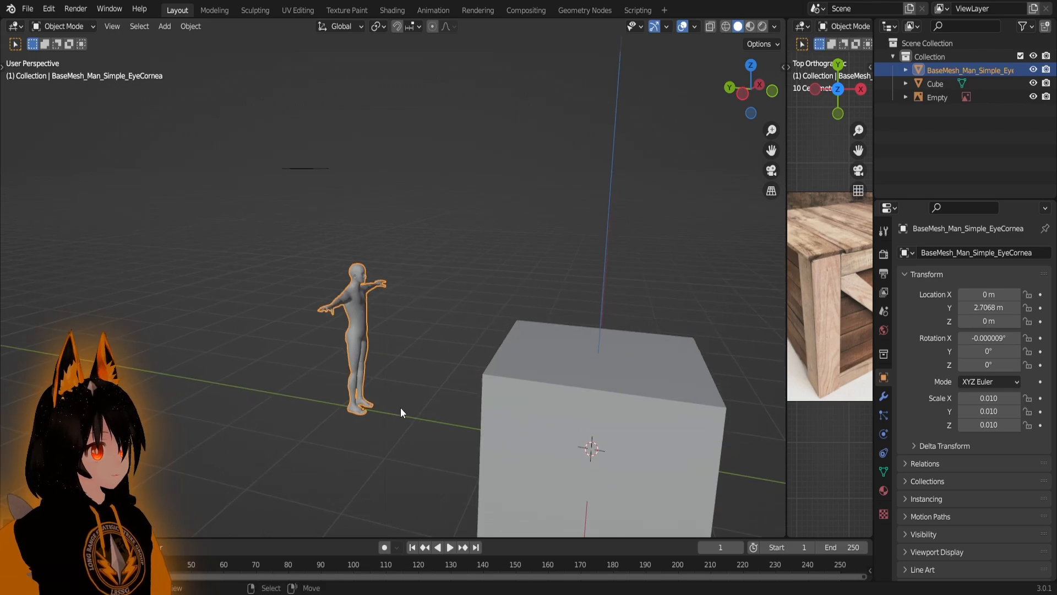
pyautogui.scroll(3, 401, 412)
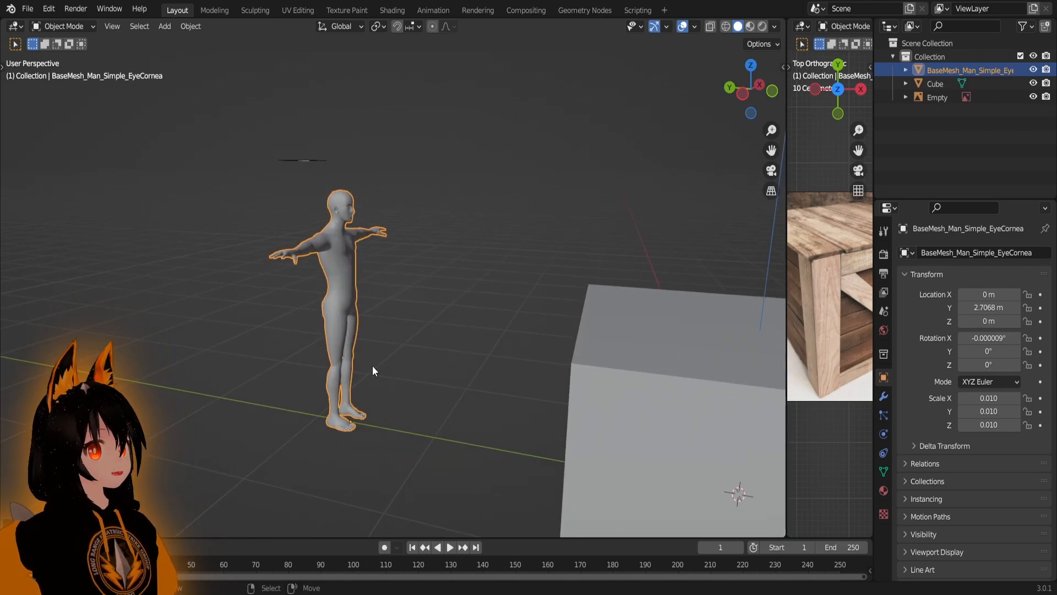
pyautogui.scroll(-3, 527, 321)
pyautogui.moveTo(592, 362); pyautogui.dragTo(601, 333, button='middle')
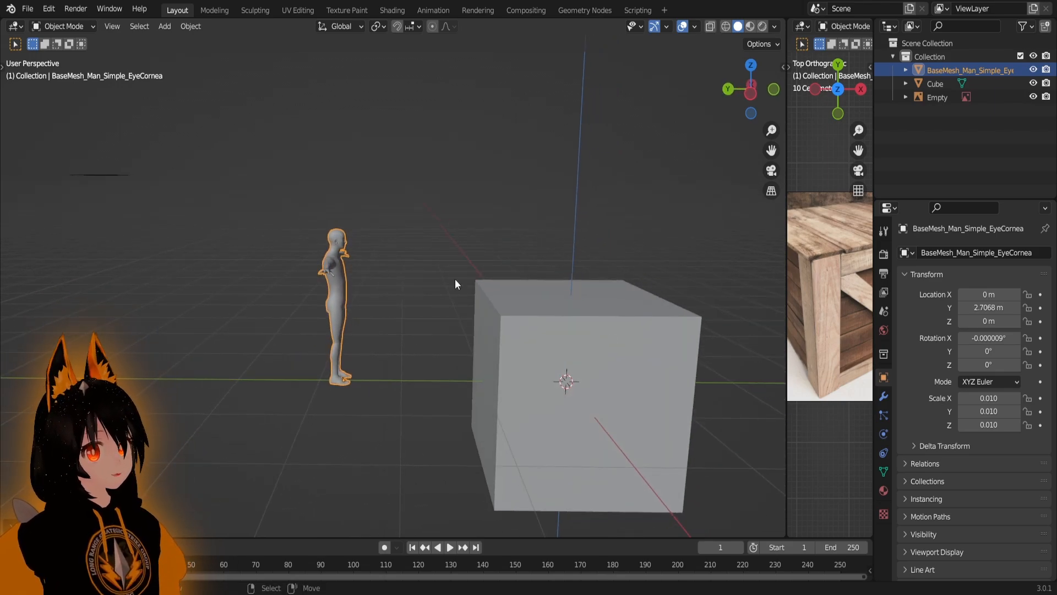
pyautogui.moveTo(484, 314); pyautogui.dragTo(534, 292, button='middle')
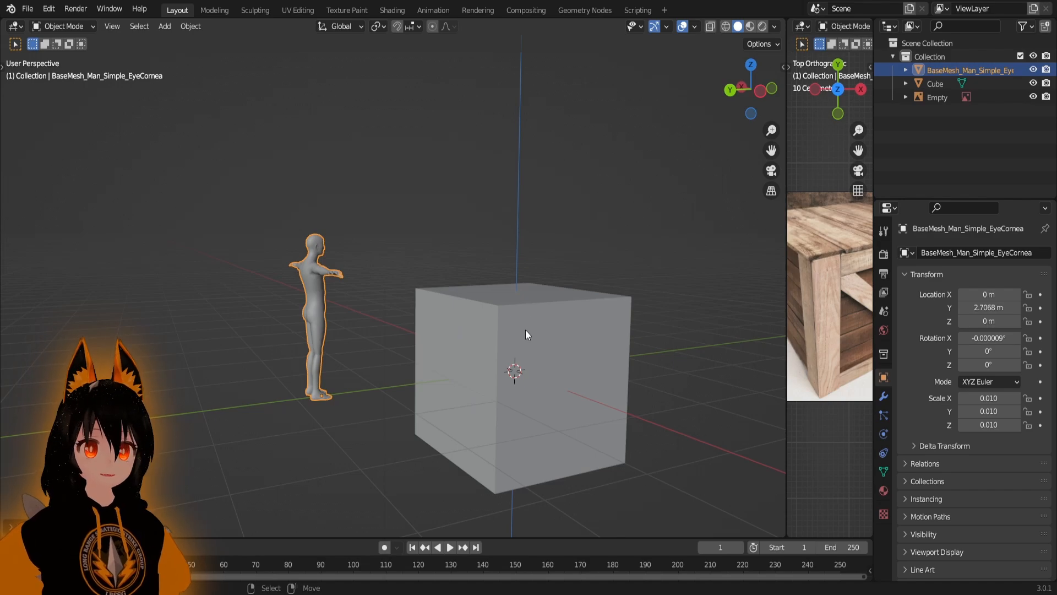
# - Select the cube and switch it to Edit Mode
pyautogui.click(568, 306)
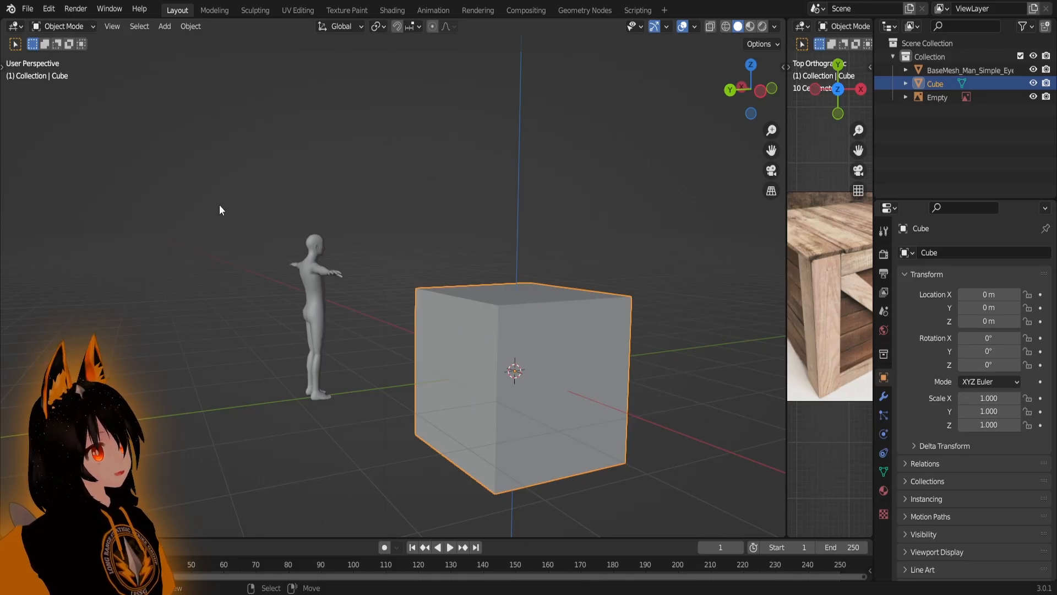
pyautogui.click(75, 25)
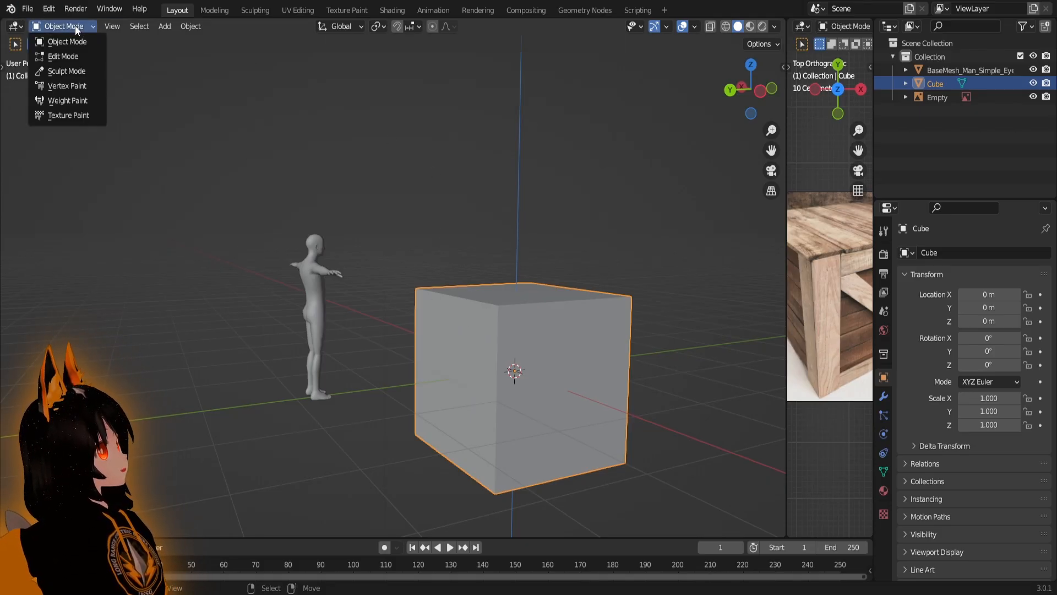
pyautogui.click(70, 59)
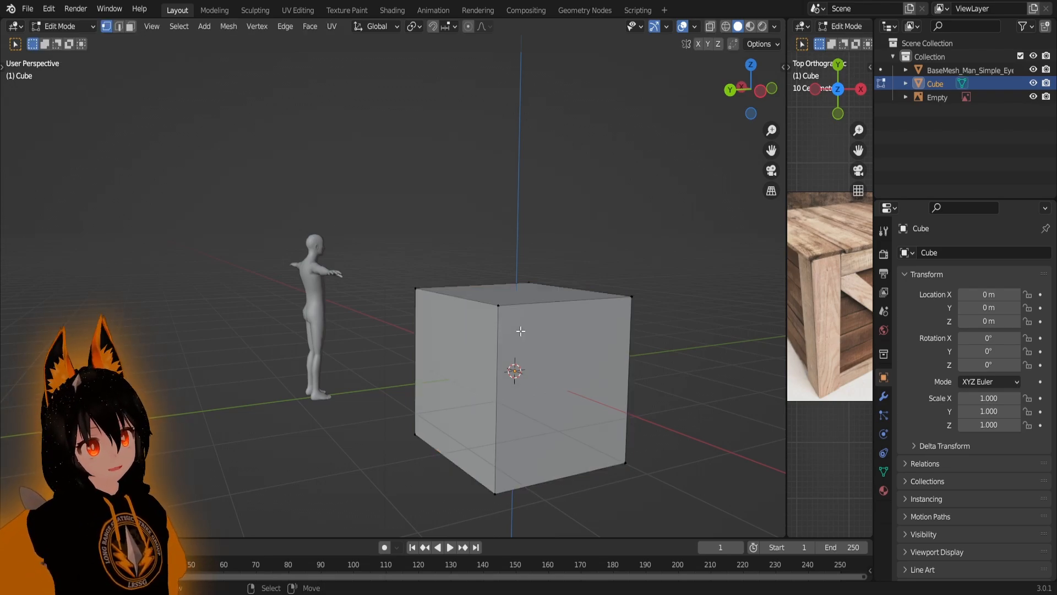
# - Toggle the cube repeatedly between Edit Mode and Object Mode, finishing in Edit Mode
pyautogui.press('Tab')
pyautogui.press('Tab')
pyautogui.press('Tab')
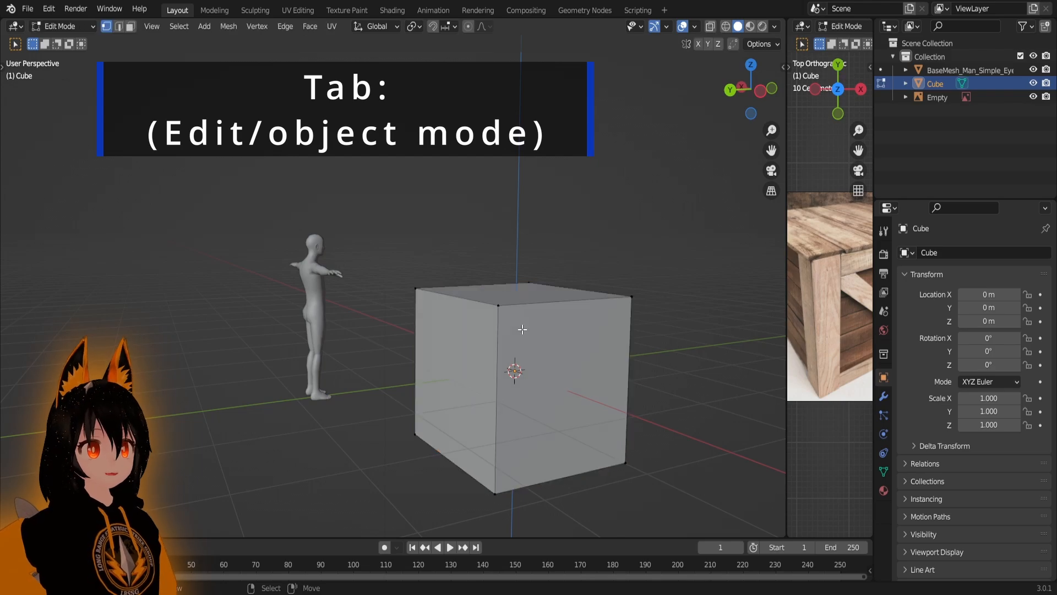
pyautogui.press('Tab')
pyautogui.press('Tab')
pyautogui.press('Tab')
pyautogui.press('Tab')
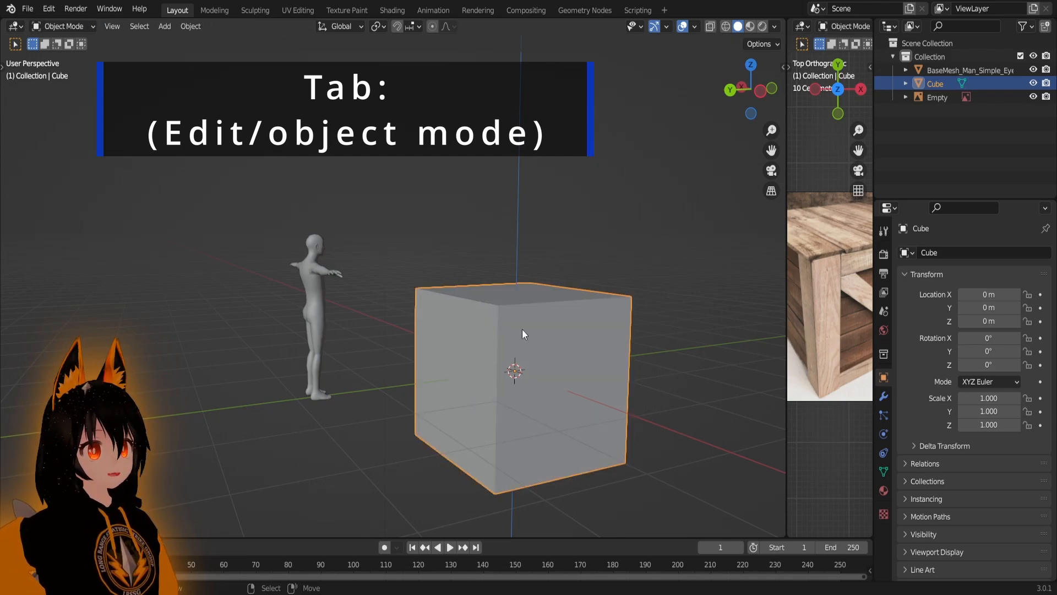
pyautogui.press('Tab')
pyautogui.press('Tab')
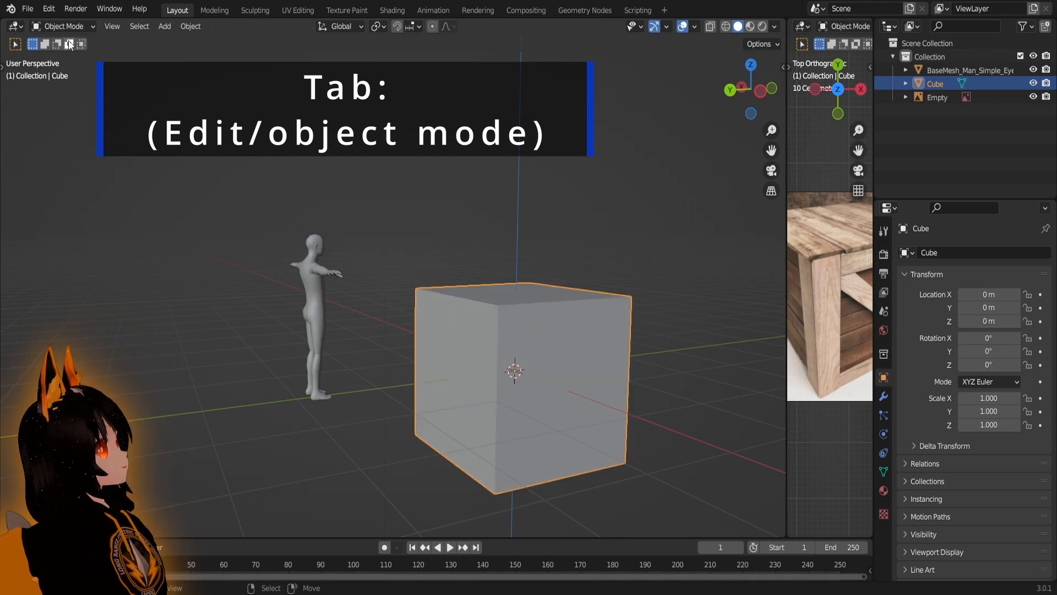
pyautogui.click(65, 26)
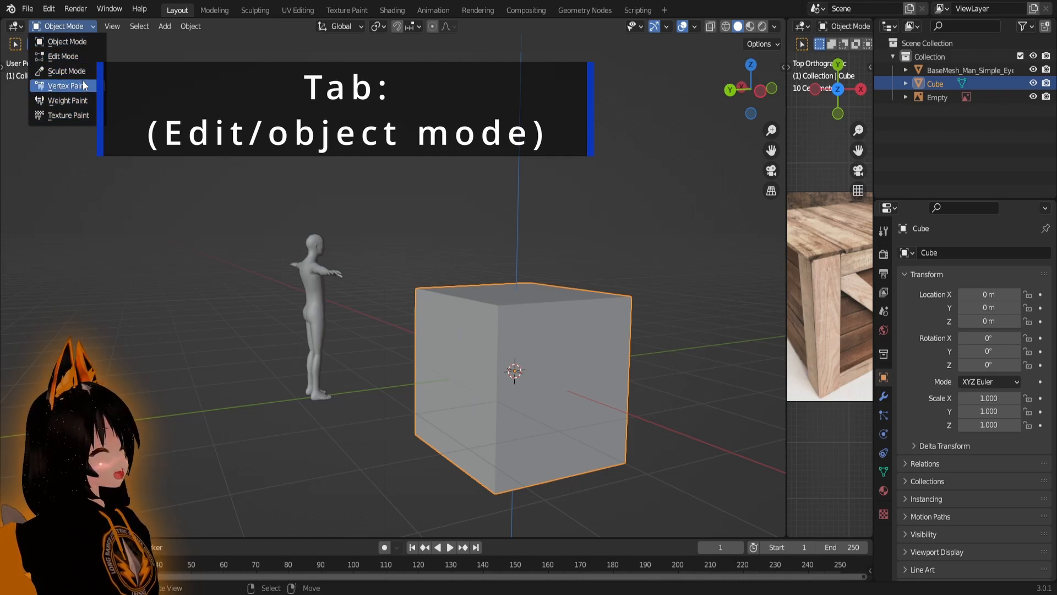
pyautogui.moveTo(554, 220); pyautogui.dragTo(562, 247, button='middle')
pyautogui.press('Tab')
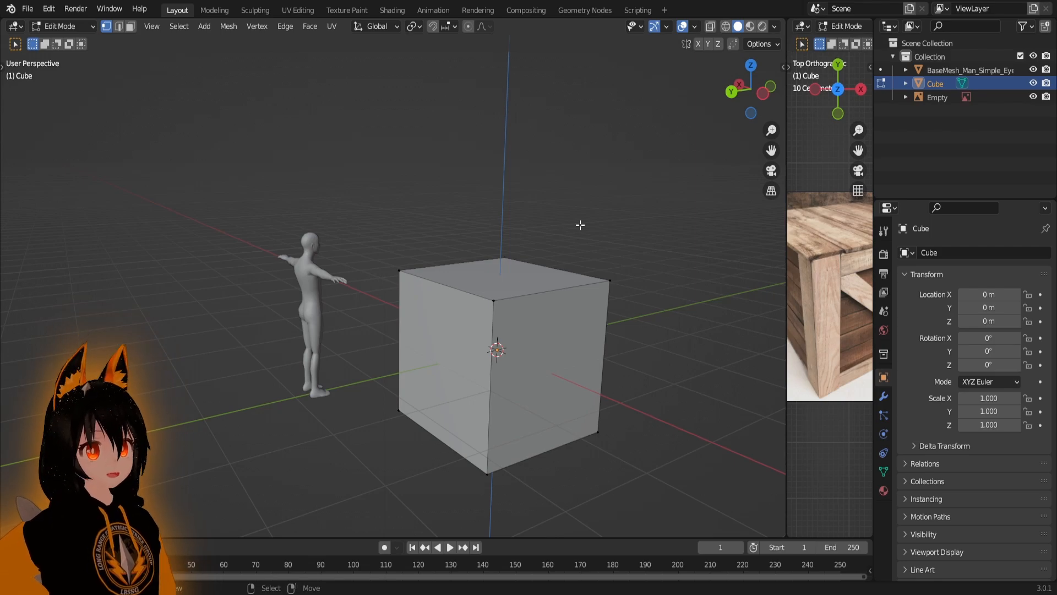
# - Try moving several of the cube's corner vertices one at a time, cancelling each move
pyautogui.moveTo(542, 251); pyautogui.dragTo(472, 289, button='middle')
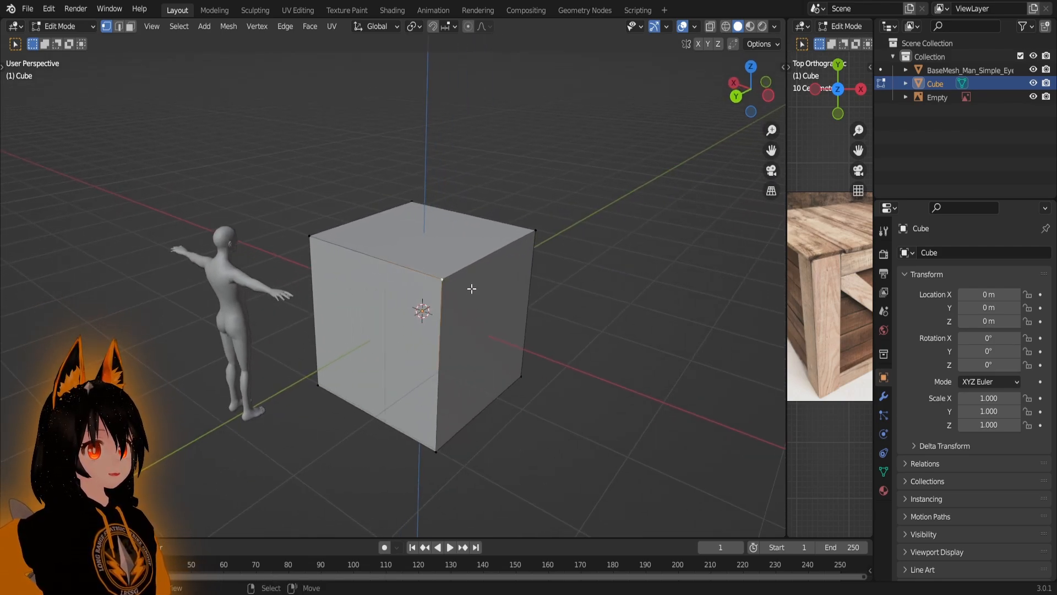
pyautogui.press('g')
pyautogui.rightClick(543, 297)
pyautogui.moveTo(543, 297); pyautogui.dragTo(375, 277, button='middle')
pyautogui.rightClick(517, 293)
pyautogui.press('g')
pyautogui.rightClick(468, 272)
pyautogui.moveTo(467, 272); pyautogui.dragTo(286, 317, button='middle')
pyautogui.rightClick(506, 288)
pyautogui.press('g')
pyautogui.rightClick(439, 264)
pyautogui.scroll(-2, 372, 305)
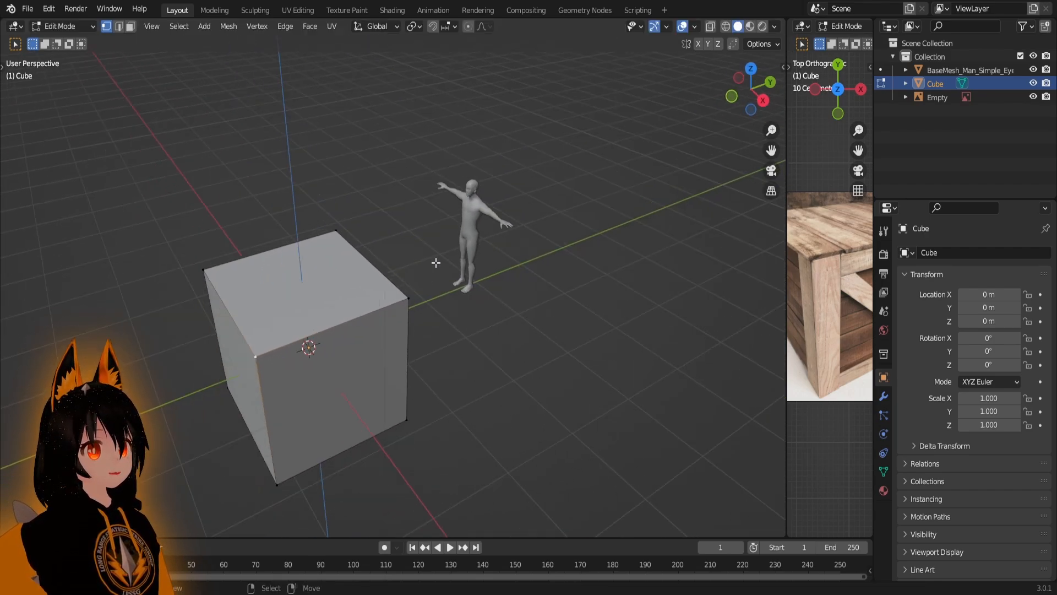
# - Leave the cube's Edit Mode, select the human figure and enter its Edit Mode to examine the mesh vertices
pyautogui.press('Tab')
pyautogui.rightClick(456, 237)
pyautogui.scroll(3, 485, 257)
pyautogui.keyDown('shift'); pyautogui.moveTo(506, 272); pyautogui.dragTo(409, 359, button='middle'); pyautogui.keyUp('shift')
pyautogui.press('Tab')
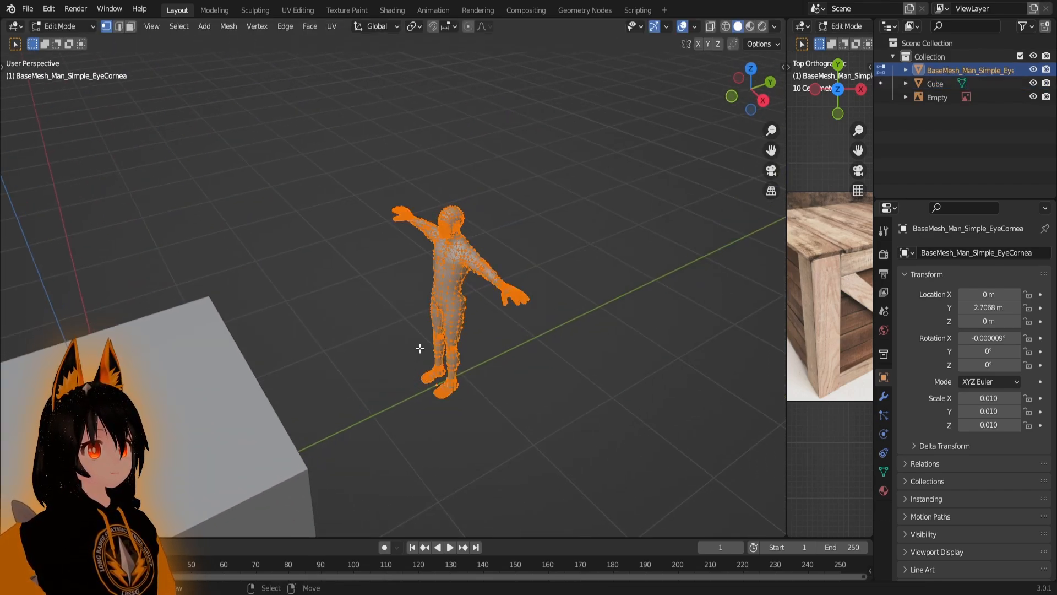
pyautogui.scroll(4, 435, 314)
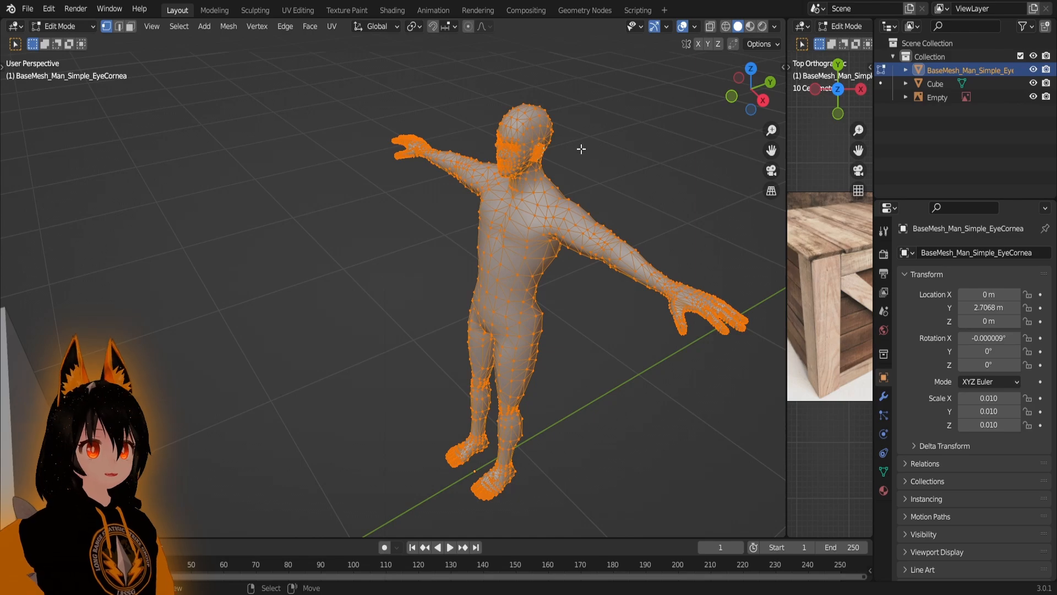
pyautogui.scroll(-1, 540, 238)
# - Return the human figure to Object Mode, select the cube and enter Edit Mode on it
pyautogui.press('Tab')
pyautogui.scroll(-5, 510, 308)
pyautogui.keyDown('shift'); pyautogui.moveTo(264, 360); pyautogui.dragTo(347, 297, button='middle'); pyautogui.keyUp('shift')
pyautogui.rightClick(327, 307)
pyautogui.moveTo(347, 297); pyautogui.dragTo(533, 276, button='middle')
pyautogui.press('Tab')
pyautogui.moveTo(427, 219); pyautogui.dragTo(533, 224, button='middle')
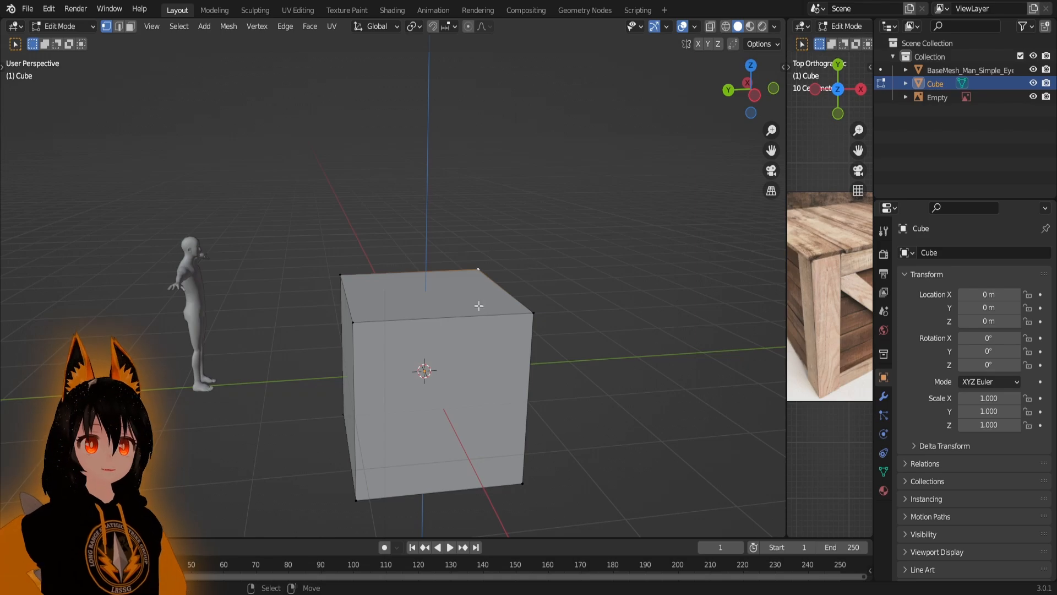
# - Enable the Edge Length measurement overlay and select two adjacent top corner vertices to measure the cube edge between them
pyautogui.click(694, 25)
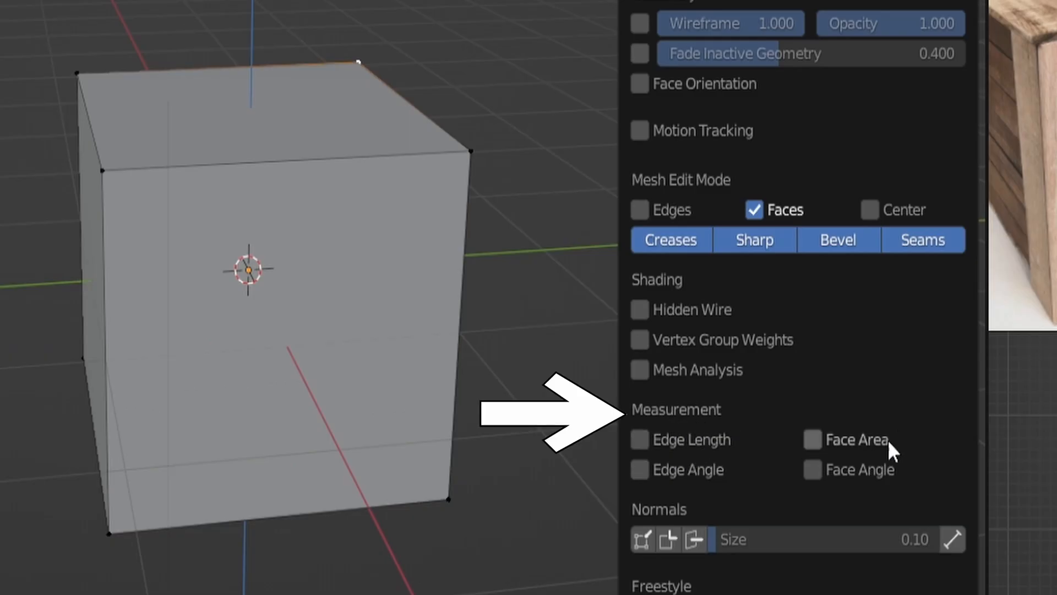
pyautogui.click(688, 438)
pyautogui.moveTo(464, 386); pyautogui.dragTo(481, 349, button='middle')
pyautogui.rightClick(435, 339)
pyautogui.keyDown('shift'); pyautogui.rightClick(523, 302); pyautogui.keyUp('shift')
pyautogui.scroll(3, 464, 340)
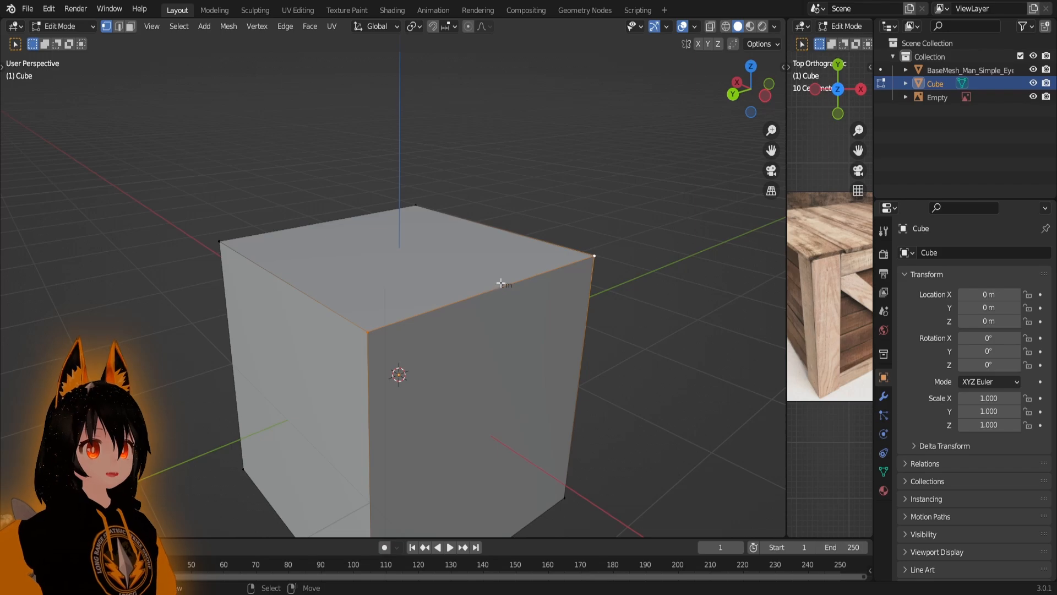
# - Select individual corner vertices of the cube one after another, ending with the nearest bottom corner
pyautogui.scroll(-2, 538, 310)
pyautogui.moveTo(538, 310); pyautogui.dragTo(507, 312, button='middle')
pyautogui.rightClick(414, 290)
pyautogui.rightClick(378, 258)
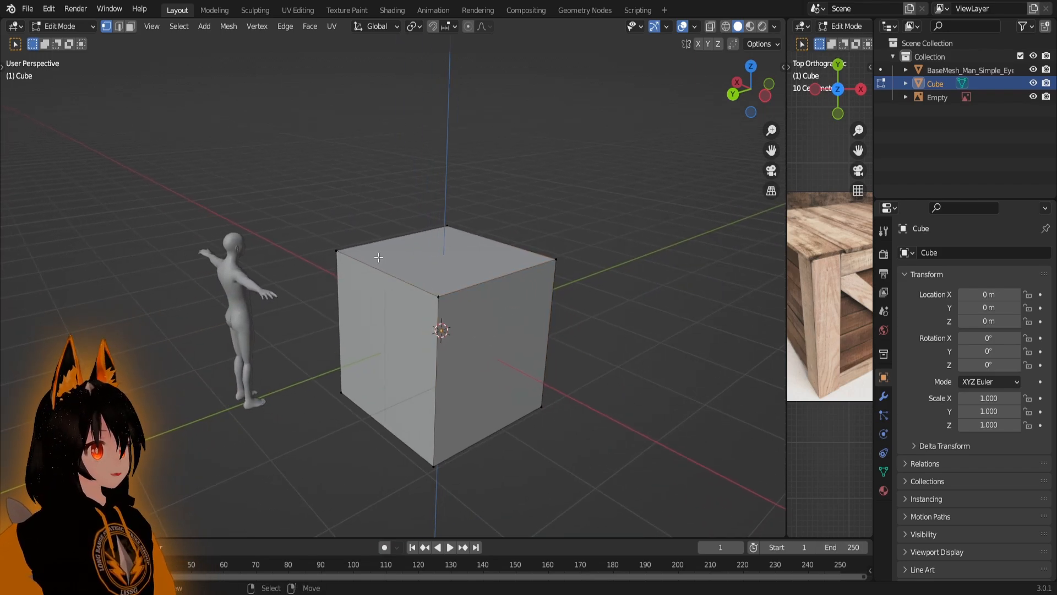
pyautogui.rightClick(332, 256)
pyautogui.rightClick(447, 222)
pyautogui.rightClick(413, 305)
pyautogui.rightClick(562, 265)
pyautogui.rightClick(538, 418)
pyautogui.rightClick(429, 444)
pyautogui.keyDown('shift'); pyautogui.moveTo(193, 186); pyautogui.dragTo(233, 209, button='middle'); pyautogui.keyUp('shift')
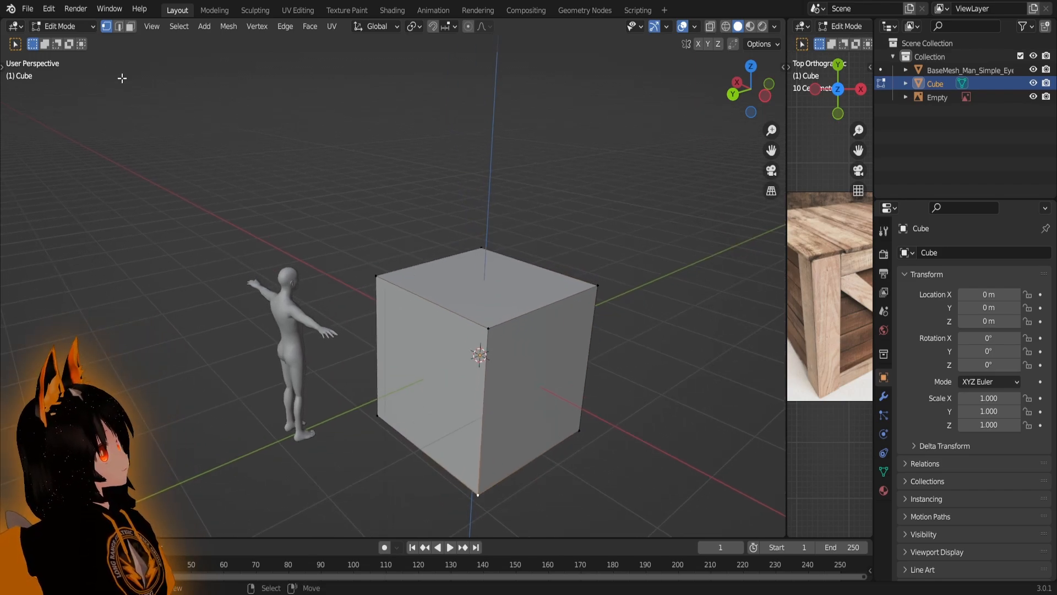
# - Cycle the cube's mesh selection through the vertex, edge and face select modes
pyautogui.click(119, 27)
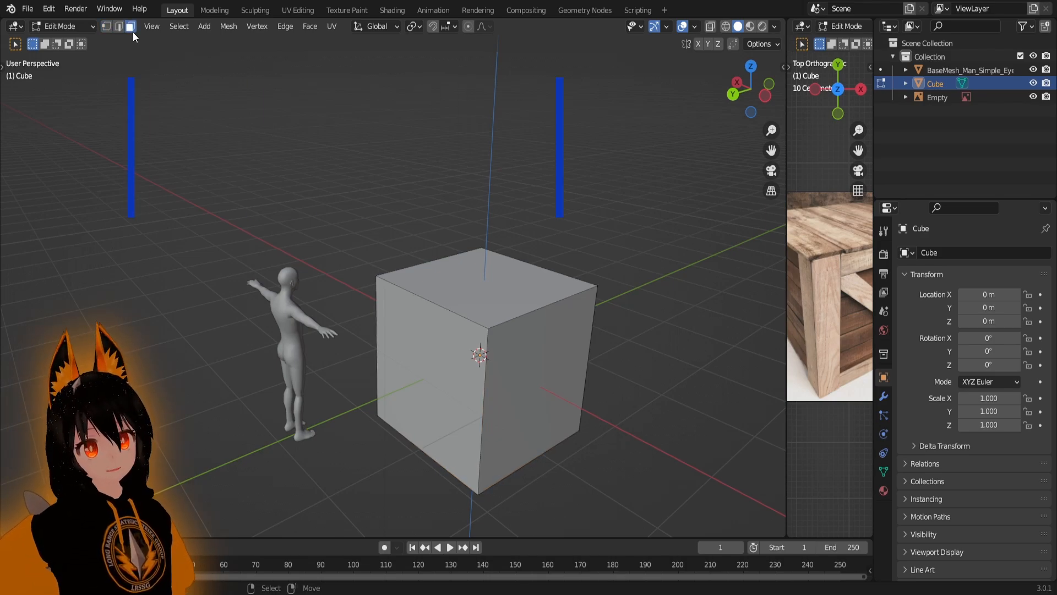
pyautogui.press('1')
pyautogui.press('2')
pyautogui.press('3')
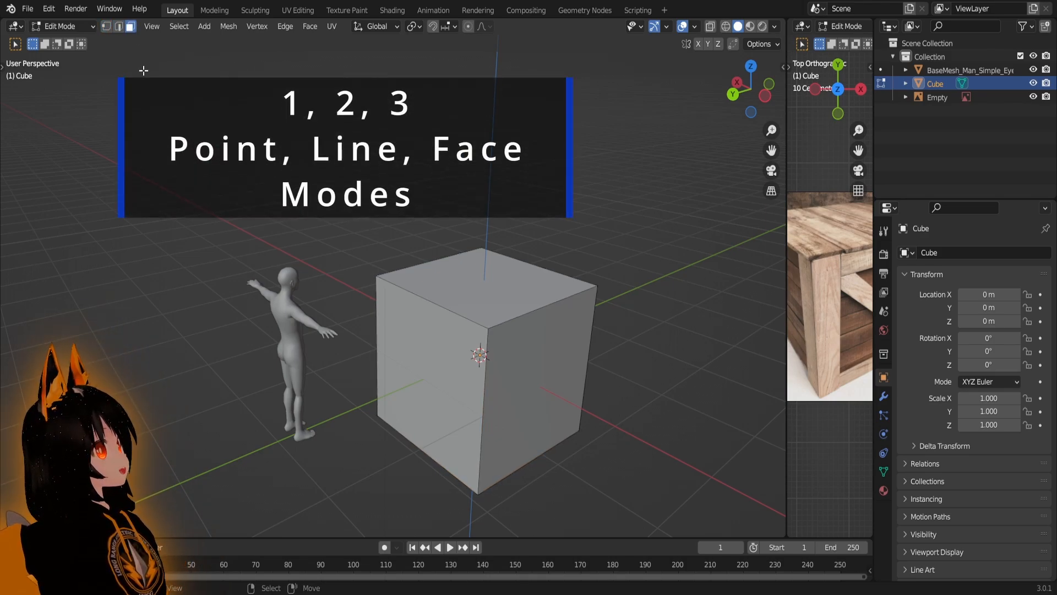
pyautogui.press('1')
pyautogui.press('2')
pyautogui.press('3')
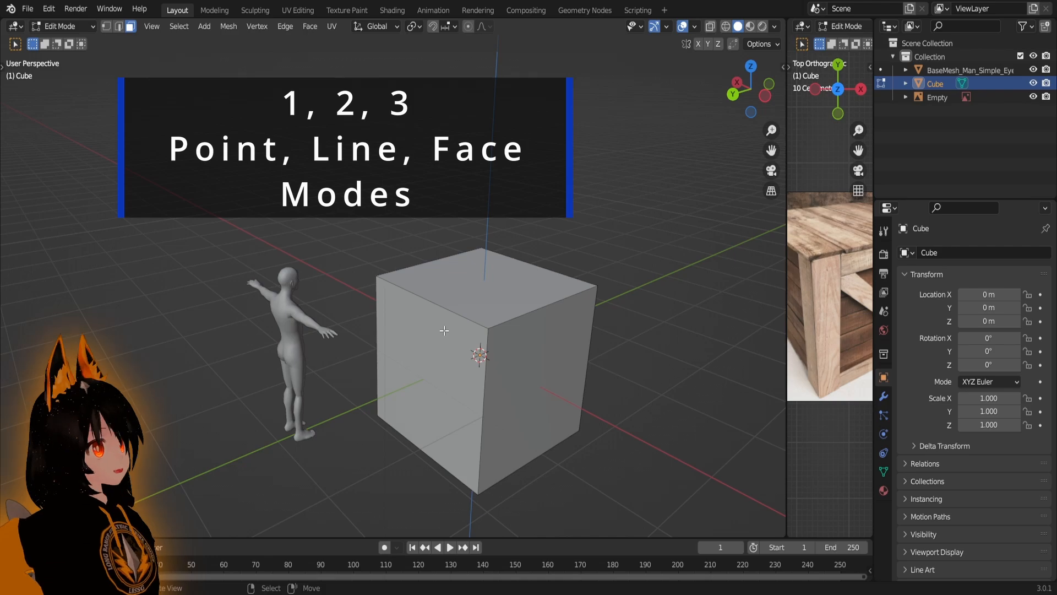
# - Switch to edge selection and select various cube edges, ending with the top edge beside the human figure
pyautogui.press('1')
pyautogui.press('2')
pyautogui.click(505, 319)
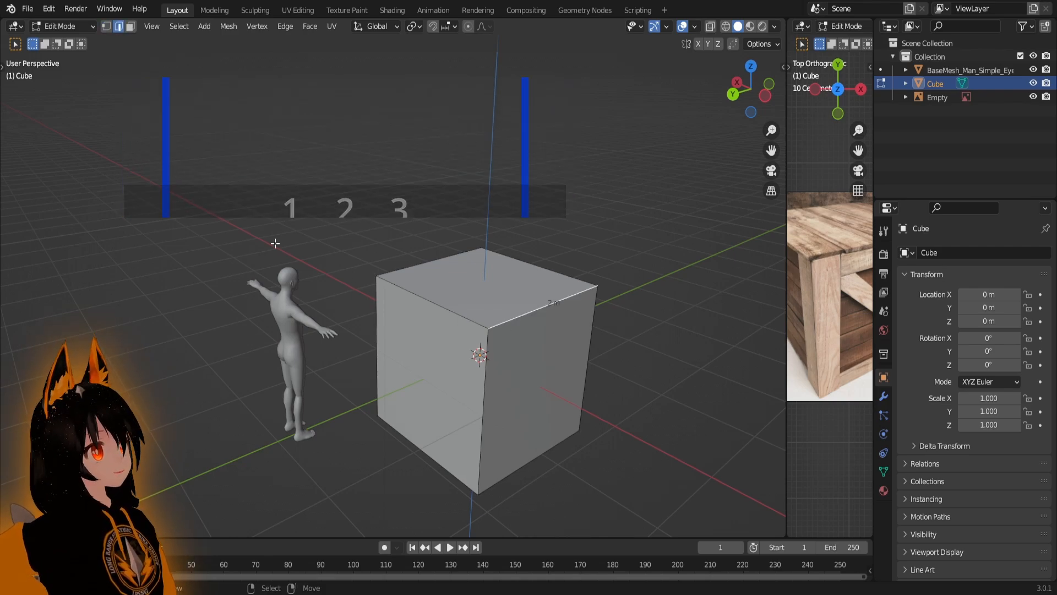
pyautogui.moveTo(540, 348); pyautogui.dragTo(481, 354, button='middle')
pyautogui.scroll(2, 476, 337)
pyautogui.scroll(-2, 472, 319)
pyautogui.moveTo(456, 301); pyautogui.dragTo(451, 283, button='middle')
pyautogui.rightClick(398, 326)
pyautogui.rightClick(521, 342)
pyautogui.keyDown('shift'); pyautogui.rightClick(472, 437); pyautogui.keyUp('shift')
pyautogui.moveTo(329, 260); pyautogui.dragTo(424, 290, button='middle')
pyautogui.rightClick(405, 267)
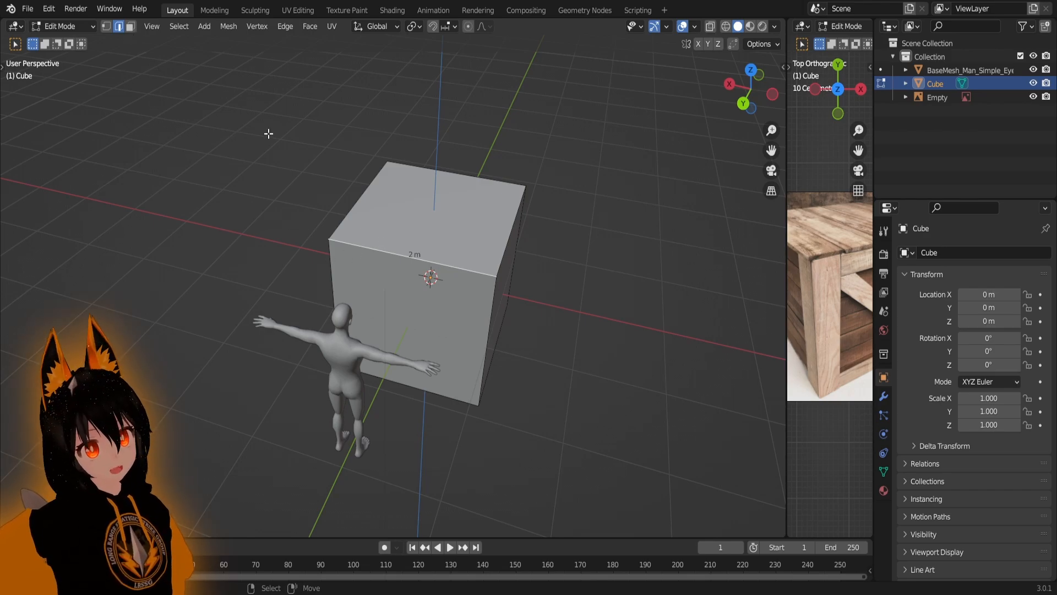
# - Switch to face selection and select the cube's top face
pyautogui.press('3')
pyautogui.rightClick(441, 220)
pyautogui.moveTo(441, 221); pyautogui.dragTo(459, 308, button='middle')
pyautogui.scroll(3, 504, 330)
pyautogui.scroll(-3, 535, 323)
pyautogui.keyDown('shift'); pyautogui.moveTo(494, 351); pyautogui.dragTo(471, 345, button='middle'); pyautogui.keyUp('shift')
pyautogui.scroll(3, 448, 350)
pyautogui.scroll(2, 453, 358)
pyautogui.scroll(-6, 472, 345)
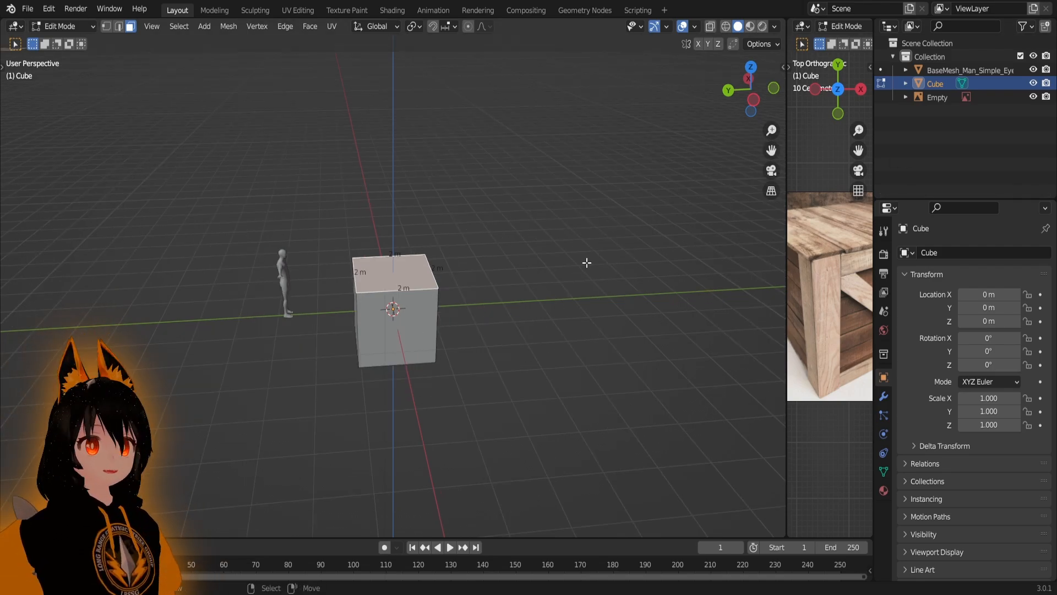
# - Leave Edit Mode and scale the whole cube up uniformly to about 1.935 in Object Mode
pyautogui.press('Tab')
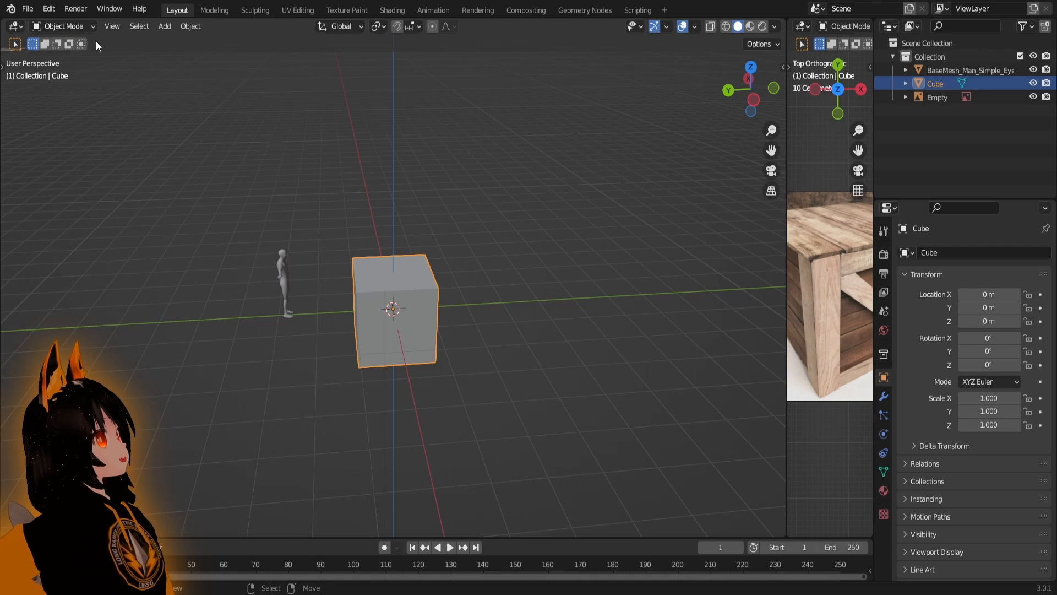
pyautogui.press('s')
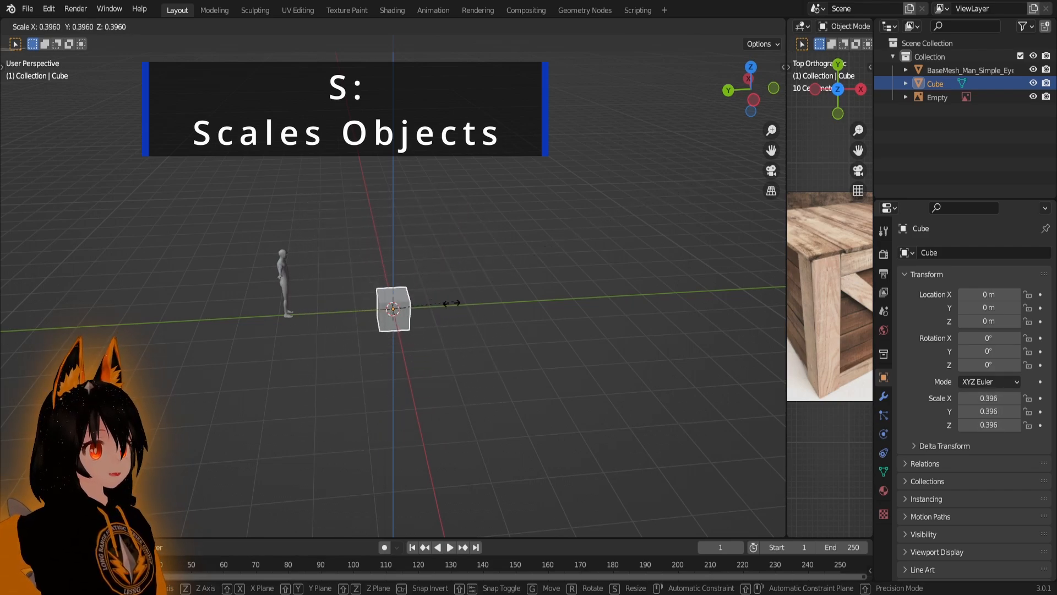
pyautogui.click(683, 267)
pyautogui.moveTo(569, 266); pyautogui.dragTo(583, 300, button='middle')
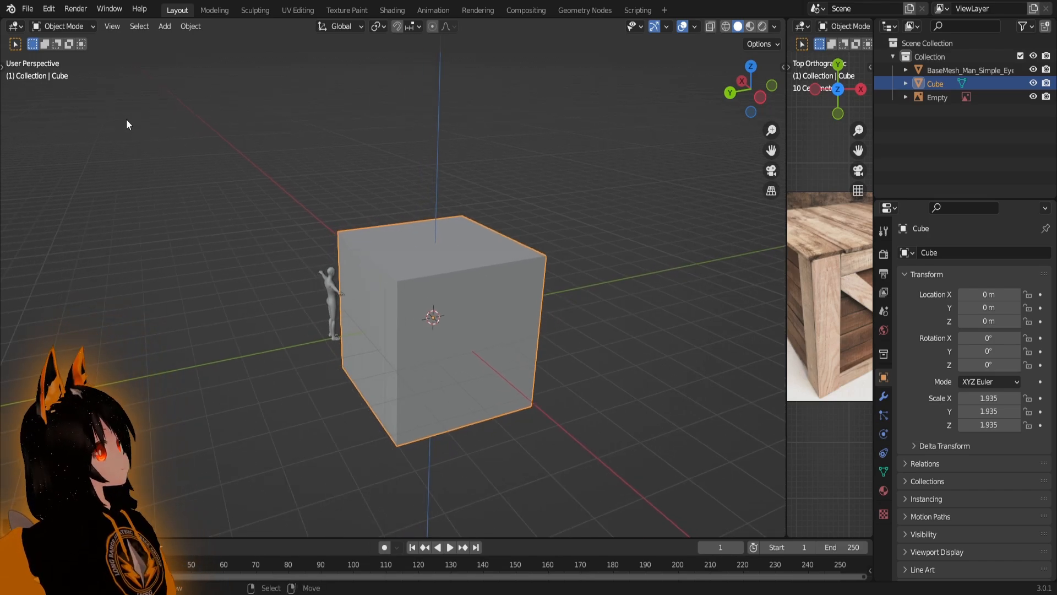
# - Enter Edit Mode on the scaled cube and examine the edge lengths shown around its top face
pyautogui.scroll(2, 474, 339)
pyautogui.press('Tab')
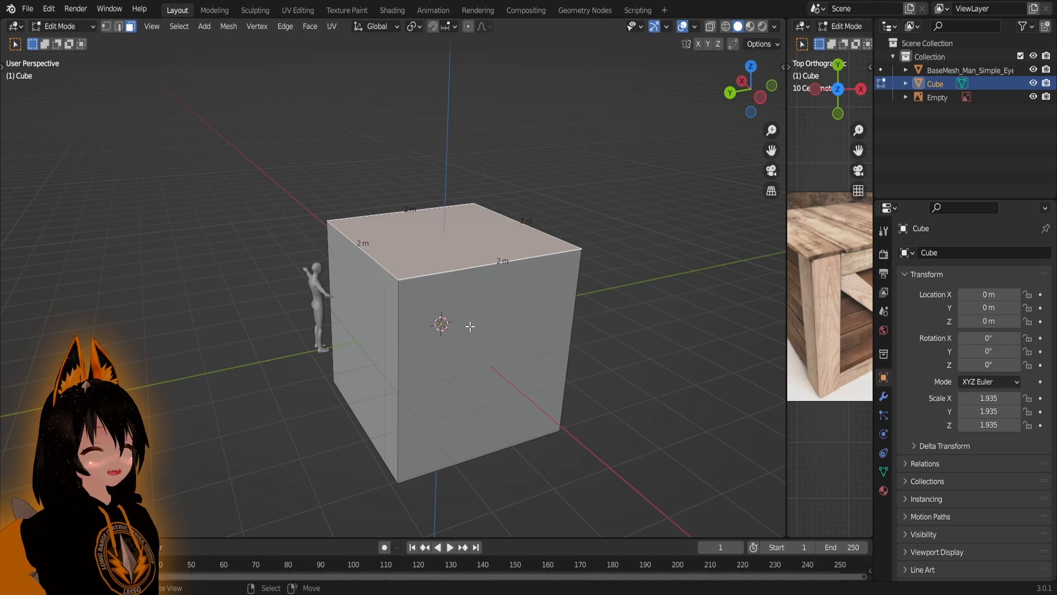
pyautogui.scroll(3, 471, 324)
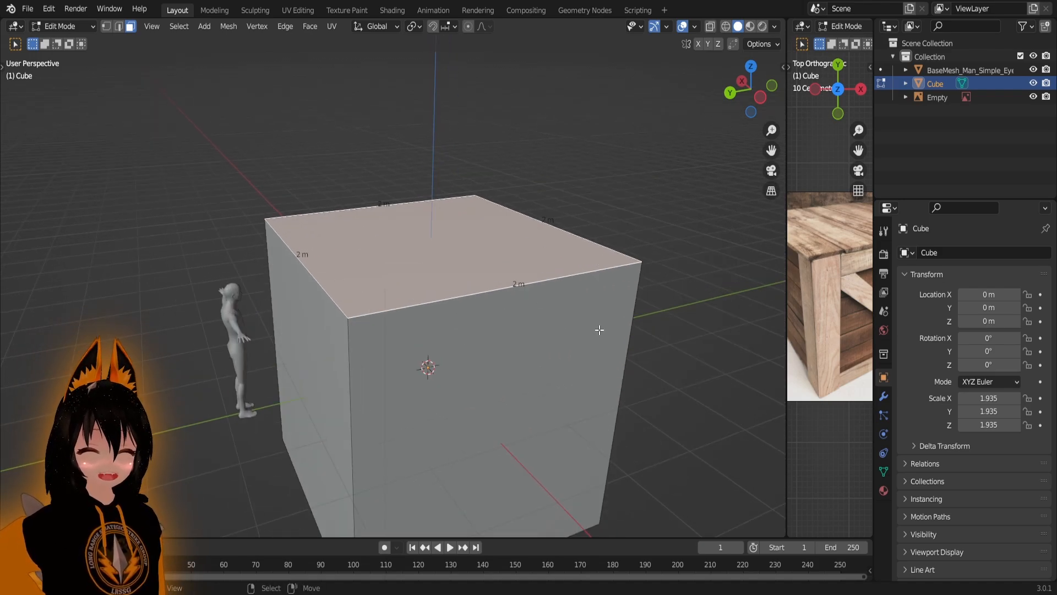
pyautogui.scroll(-2, 600, 376)
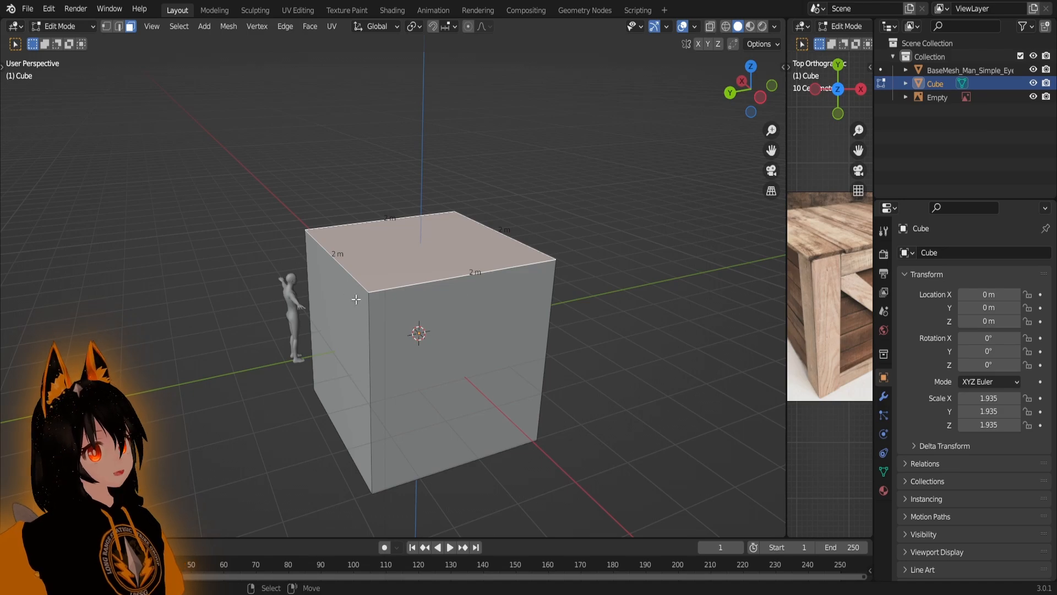
# - Return the cube to Object Mode and apply its scale
pyautogui.press('Tab')
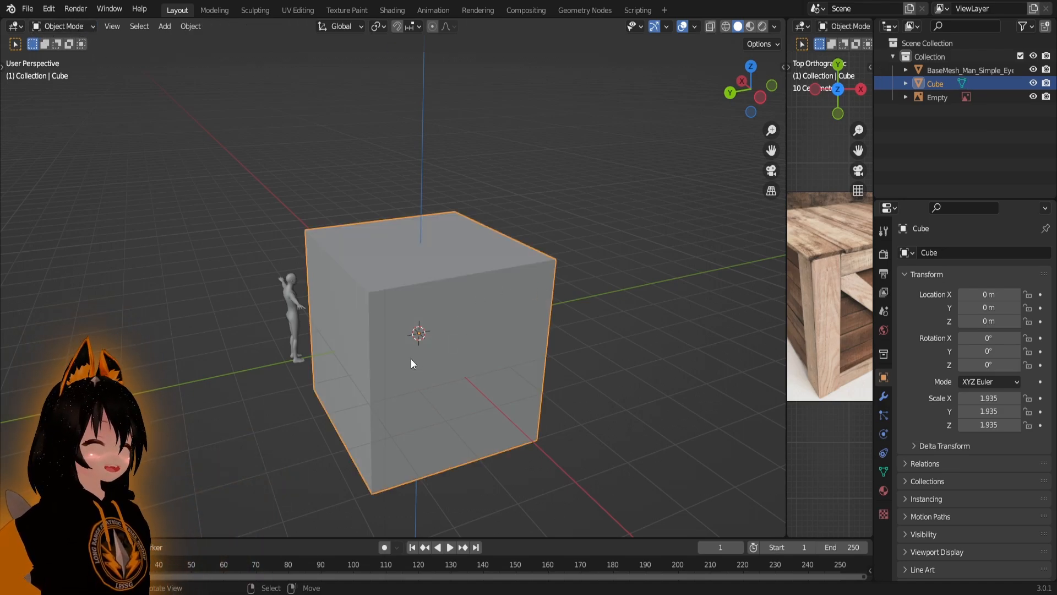
pyautogui.moveTo(410, 363); pyautogui.dragTo(624, 308, button='middle')
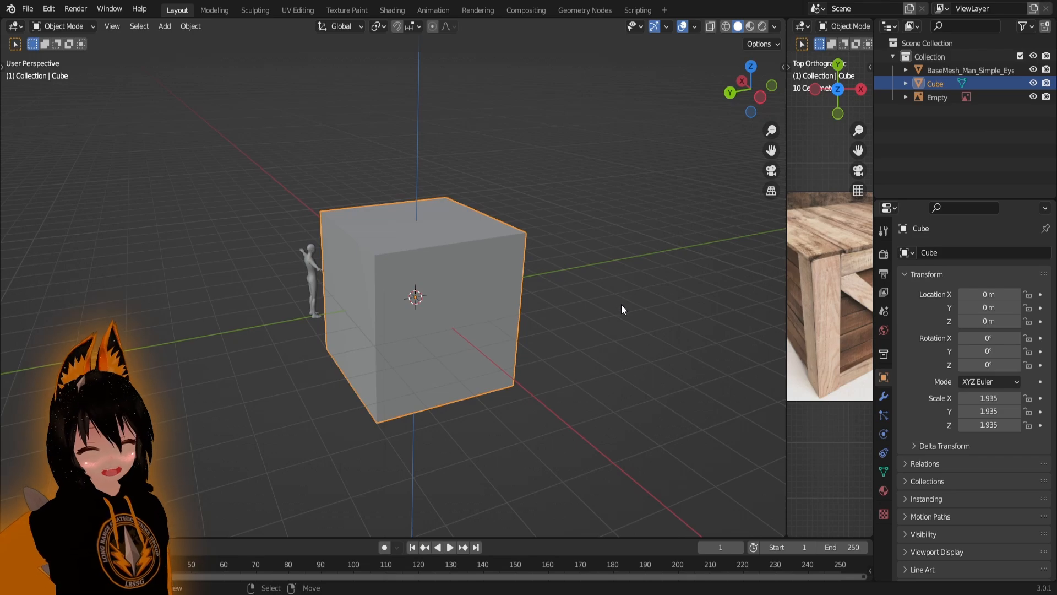
pyautogui.moveTo(557, 265); pyautogui.dragTo(552, 291, button='middle')
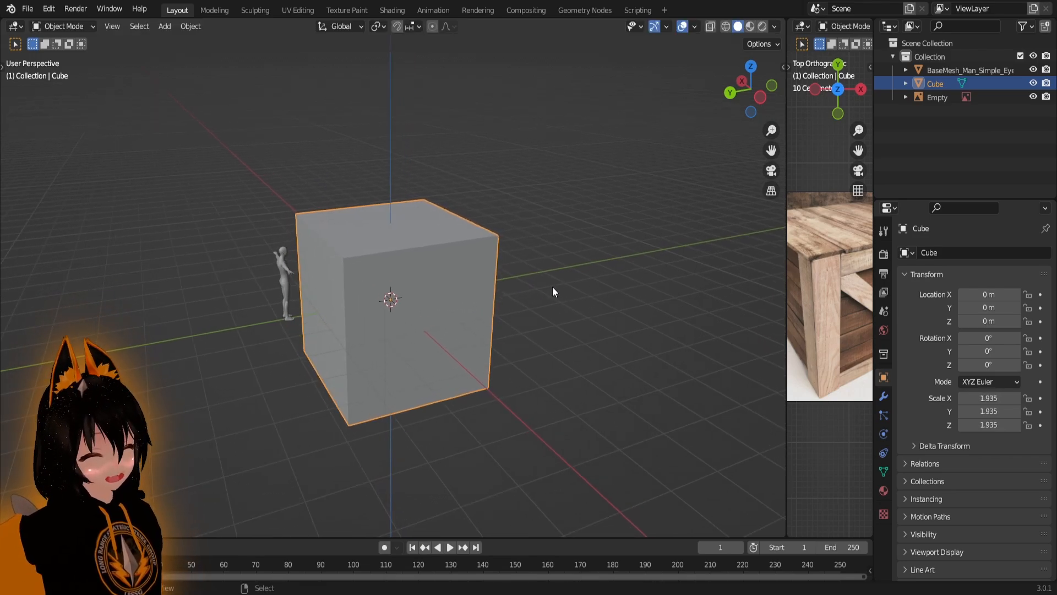
pyautogui.hotkey('ctrl', 'a')
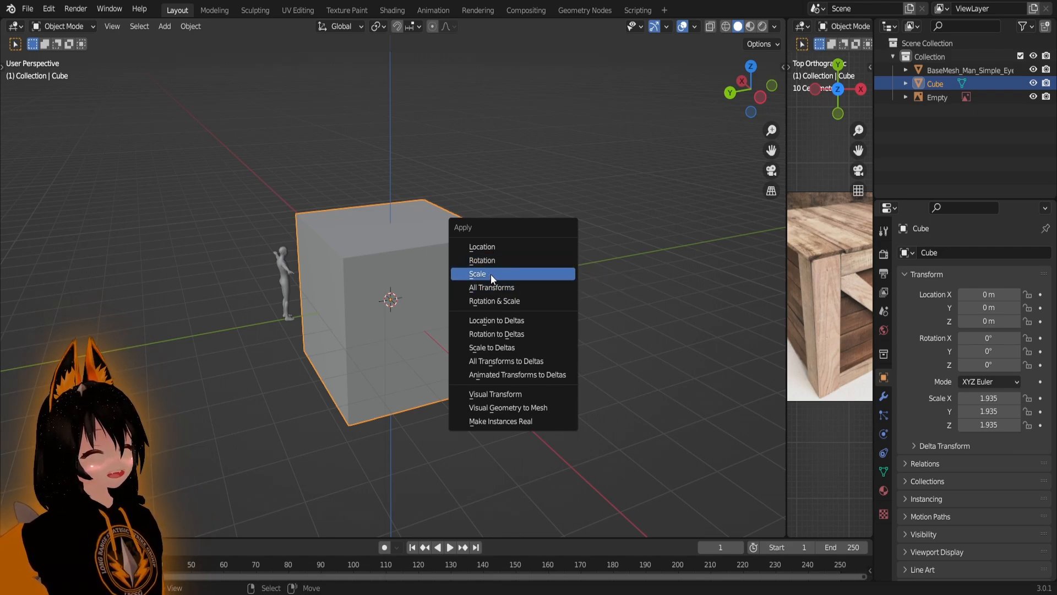
pyautogui.click(490, 274)
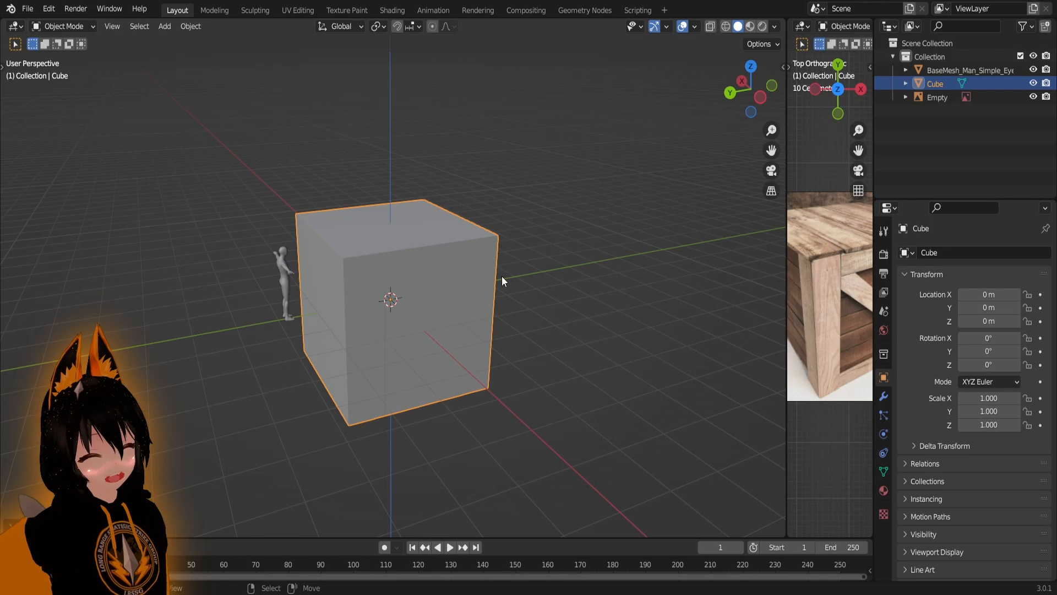
# - Enter Edit Mode on the cube and examine its top face's edge lengths and its size against the human figure
pyautogui.press('Tab')
pyautogui.scroll(5, 479, 324)
pyautogui.scroll(-2, 478, 325)
pyautogui.moveTo(459, 299); pyautogui.dragTo(544, 282, button='middle')
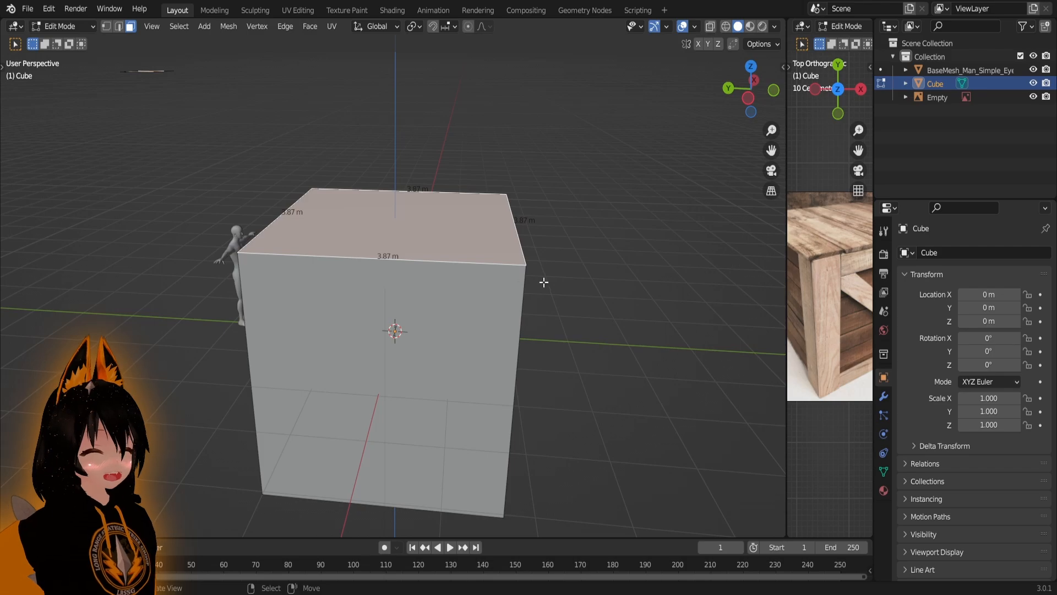
pyautogui.moveTo(538, 337); pyautogui.dragTo(609, 306, button='middle')
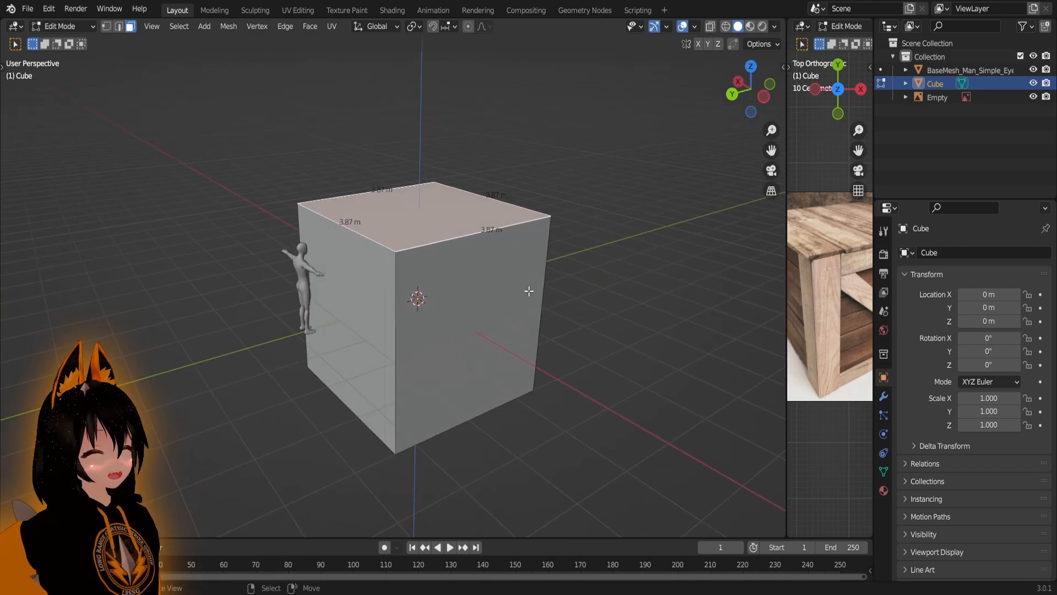
pyautogui.scroll(2, 512, 303)
pyautogui.scroll(1, 496, 307)
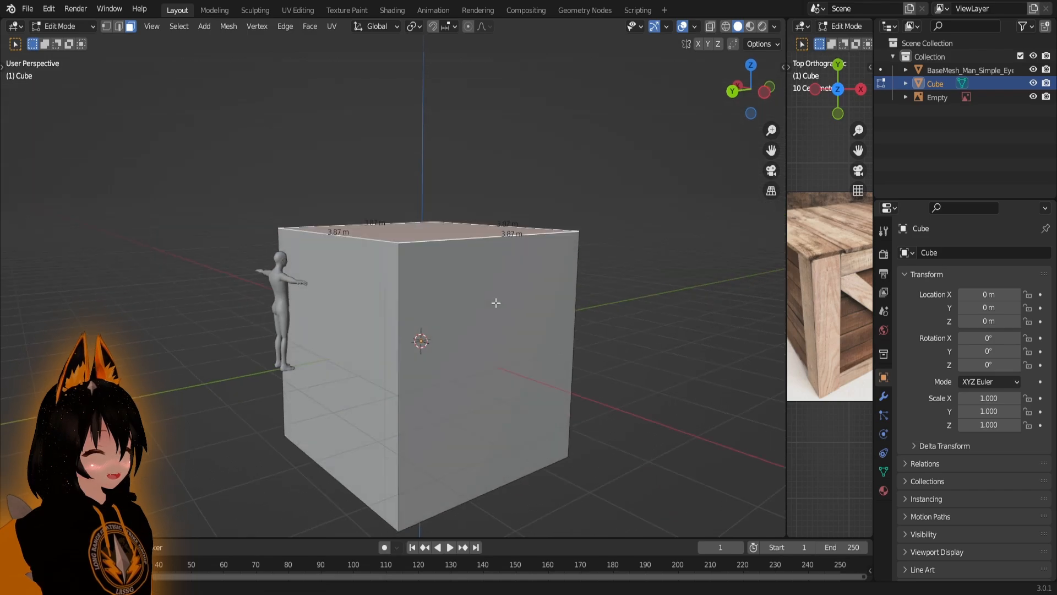
pyautogui.moveTo(411, 309); pyautogui.dragTo(534, 324, button='middle')
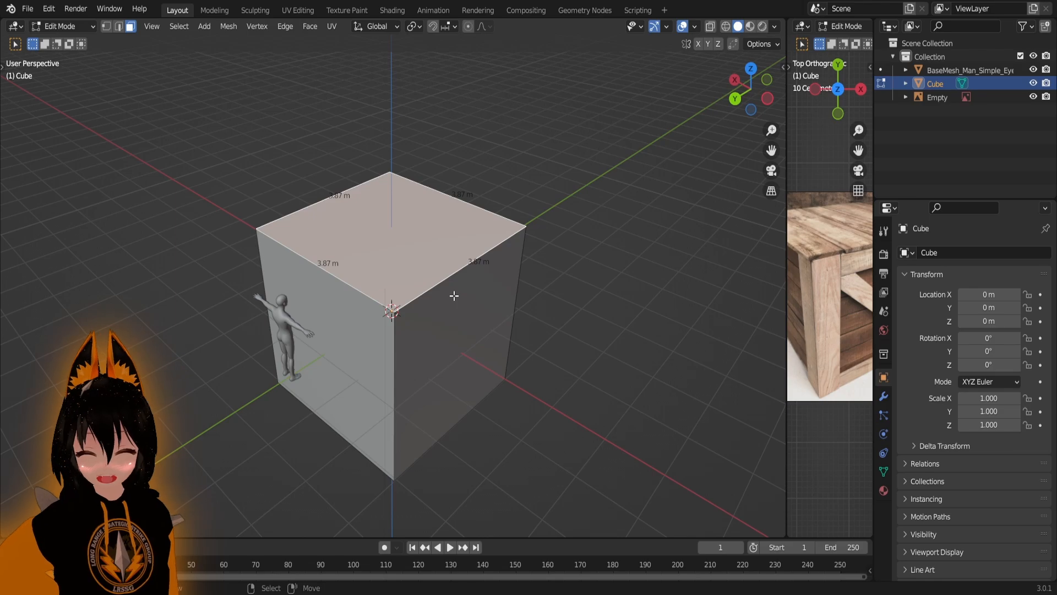
pyautogui.moveTo(478, 297); pyautogui.dragTo(455, 270, button='middle')
pyautogui.scroll(1, 486, 259)
pyautogui.scroll(-1, 475, 263)
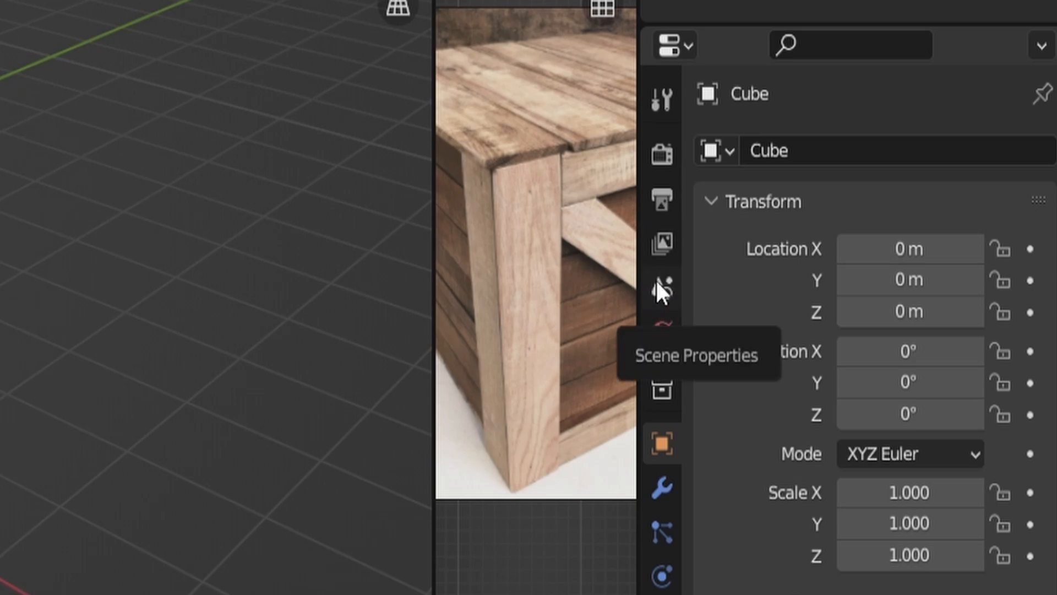
# - Set the scene's length unit to Millimeters in the Units settings
pyautogui.click(656, 282)
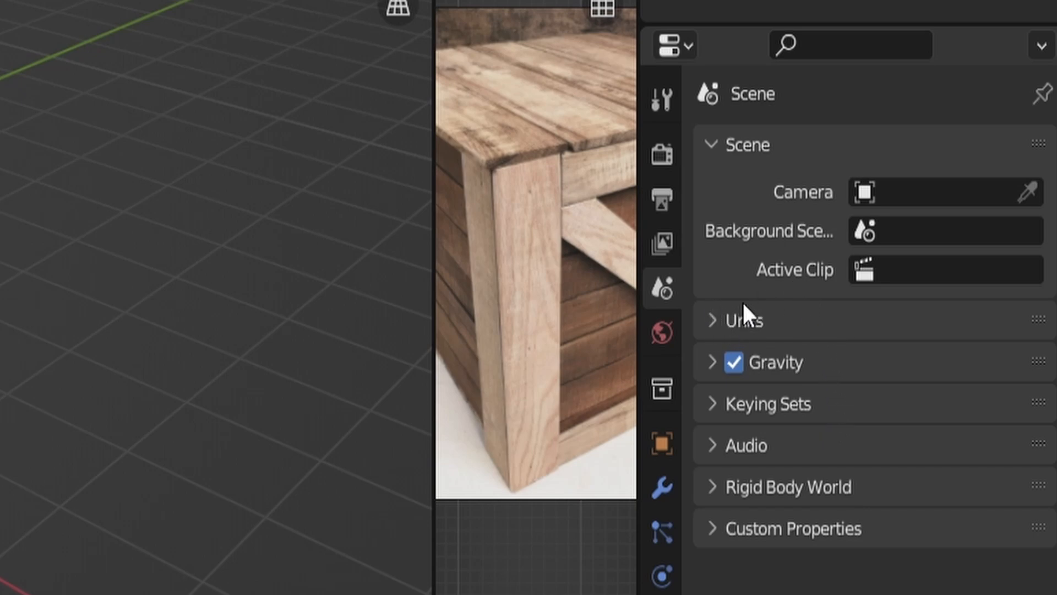
pyautogui.click(721, 319)
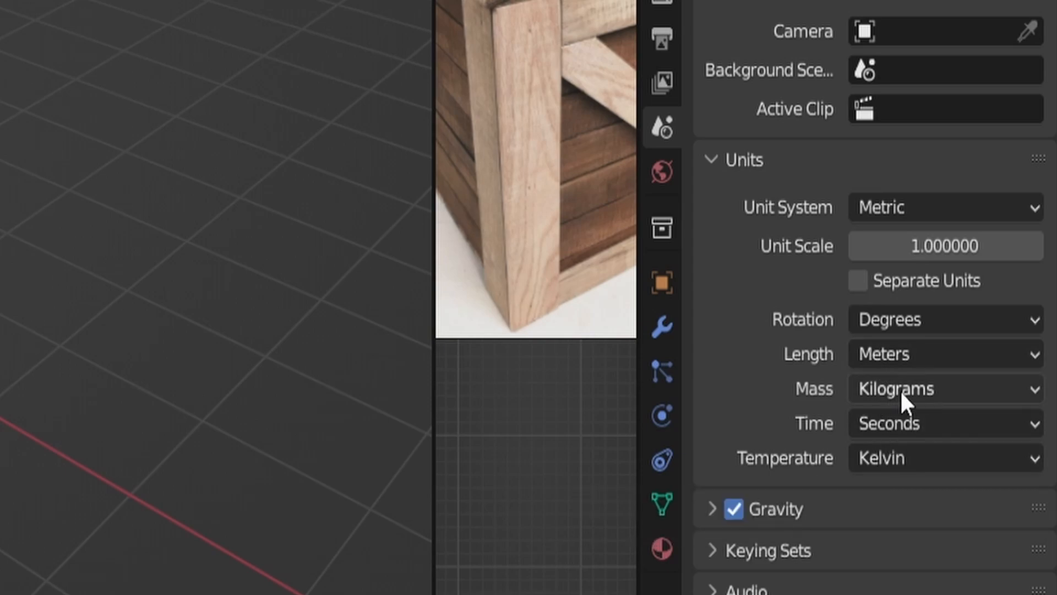
pyautogui.click(907, 353)
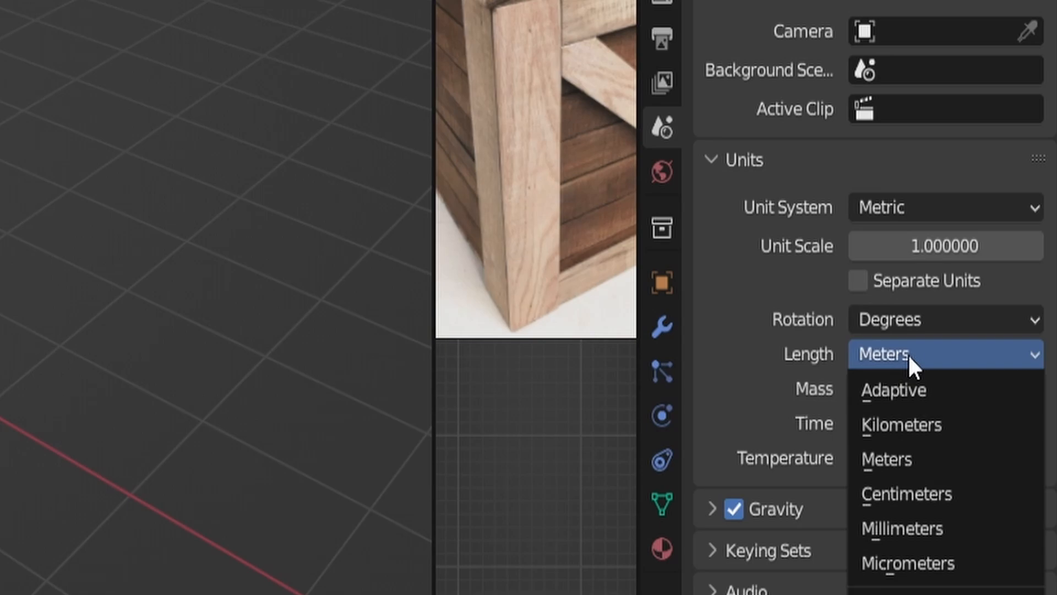
pyautogui.click(875, 528)
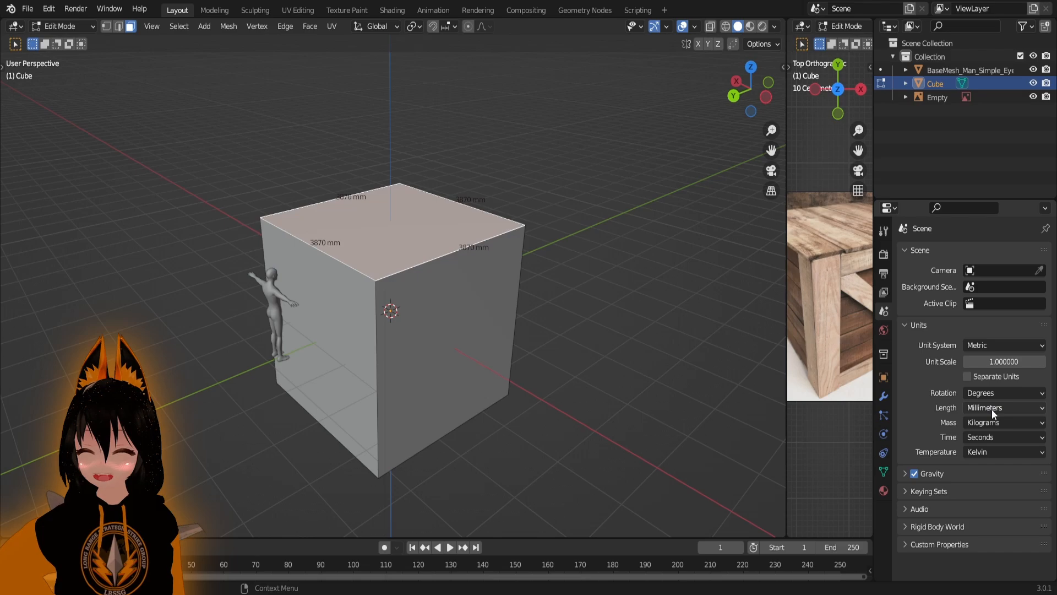
# - Examine the millimetre edge lengths on the cube's top face from several sides
pyautogui.scroll(5, 408, 314)
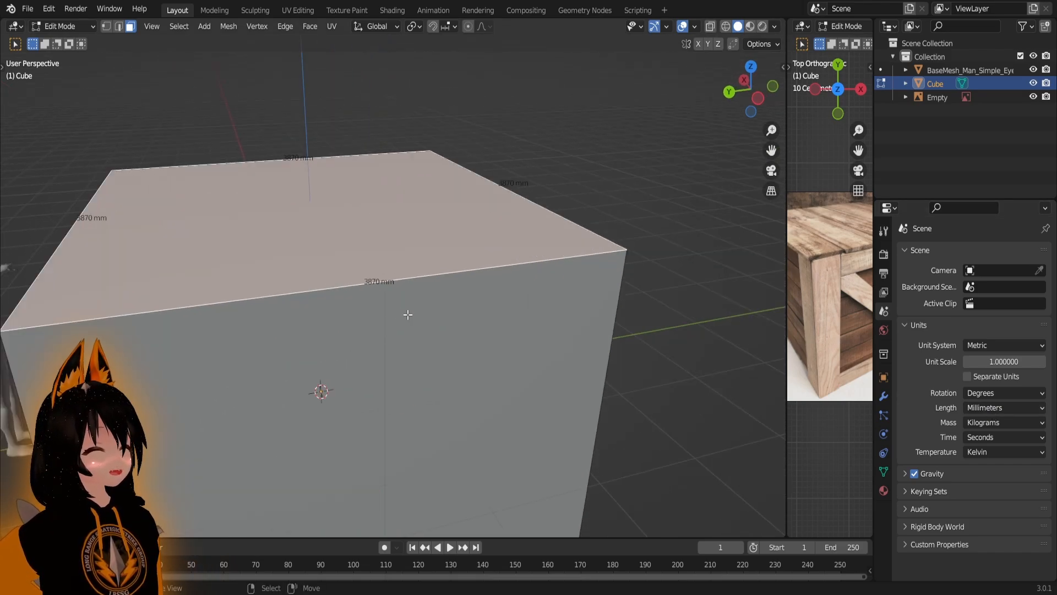
pyautogui.scroll(-1, 382, 295)
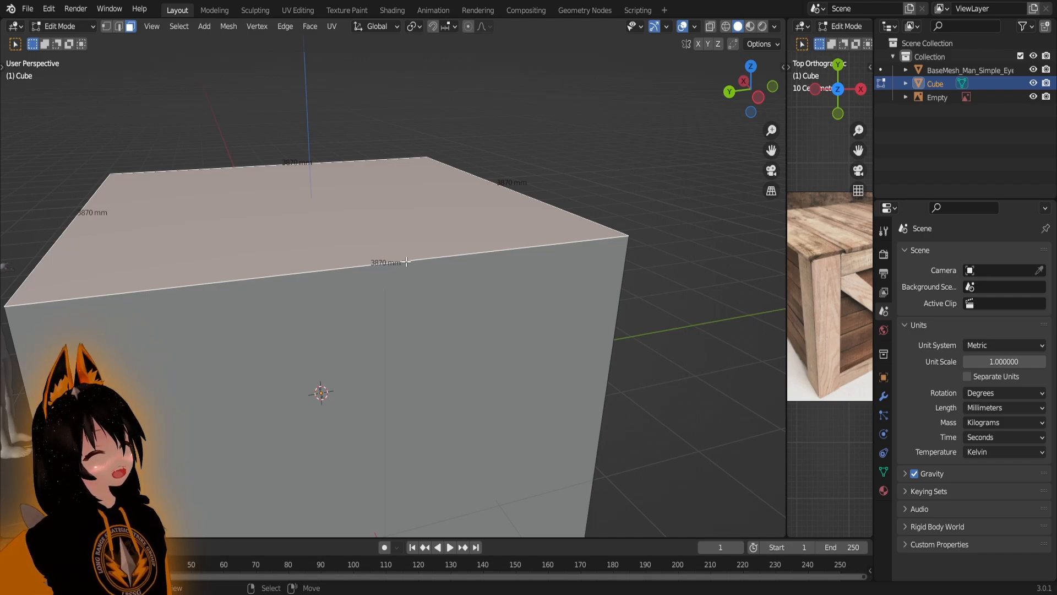
pyautogui.scroll(-4, 406, 261)
pyautogui.moveTo(394, 288); pyautogui.dragTo(426, 293, button='middle')
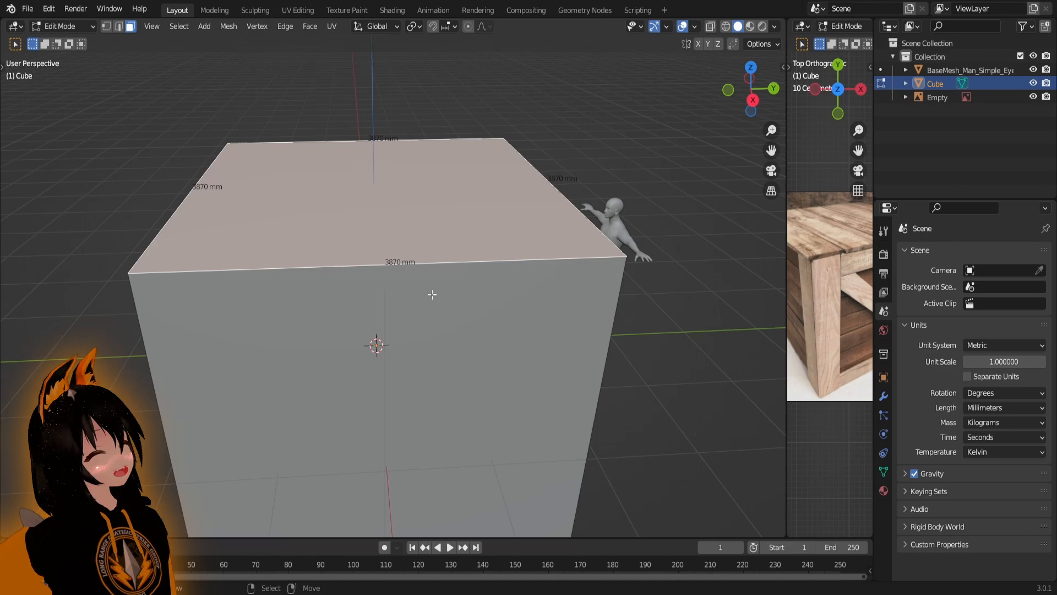
pyautogui.scroll(-3, 383, 279)
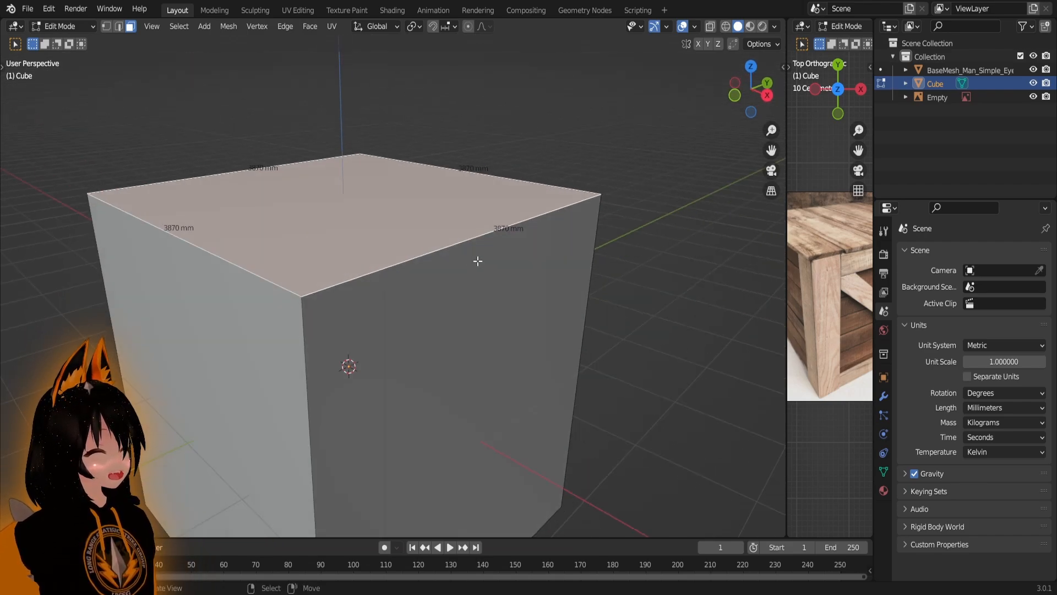
pyautogui.moveTo(479, 254); pyautogui.dragTo(592, 294, button='middle')
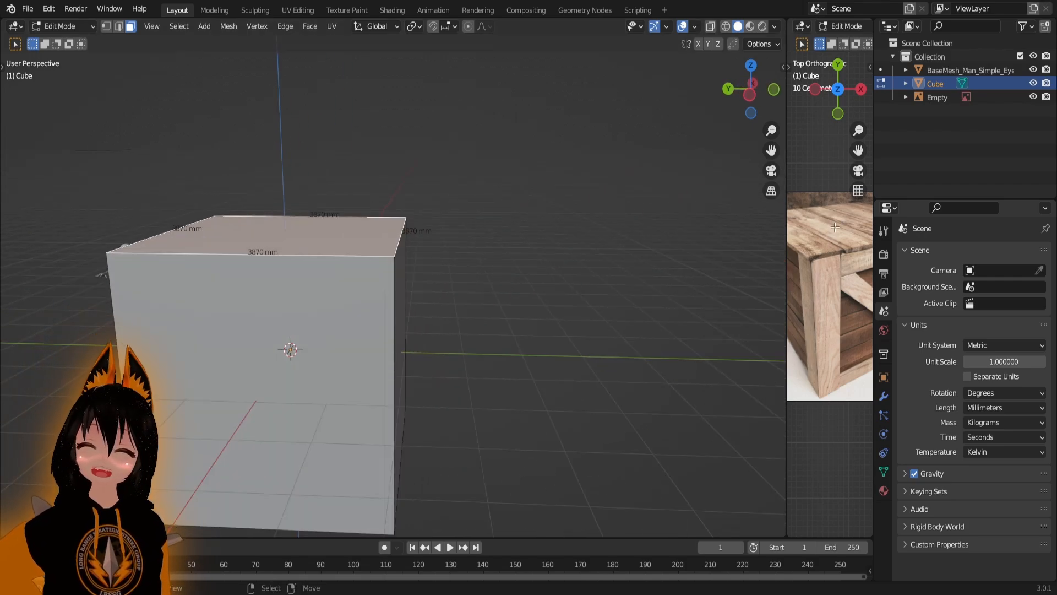
pyautogui.scroll(-2, 836, 253)
# - Widen the reference viewport to examine the whole wooden crate image beside the cube
pyautogui.moveTo(787, 265); pyautogui.dragTo(597, 268)
pyautogui.scroll(2, 762, 267)
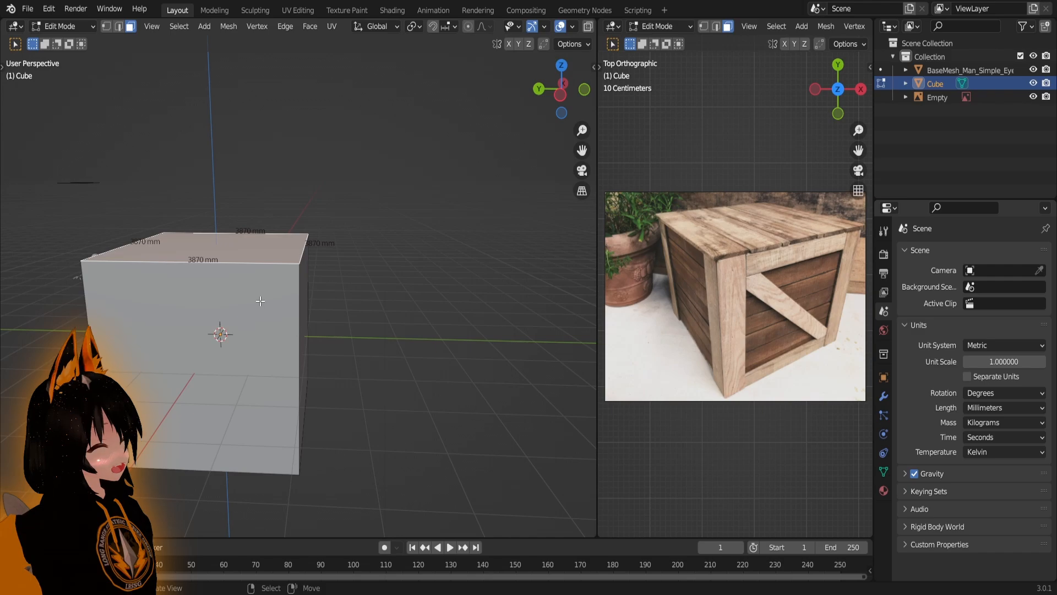
pyautogui.keyDown('shift'); pyautogui.moveTo(260, 301); pyautogui.dragTo(345, 272, button='middle'); pyautogui.keyUp('shift')
# - Select the entire cube mesh, narrow the reference viewport again and scale the mesh down uniformly to edges of about 761 mm
pyautogui.press('a')
pyautogui.moveTo(599, 285); pyautogui.dragTo(739, 285)
pyautogui.moveTo(688, 264); pyautogui.dragTo(366, 223, button='middle')
pyautogui.moveTo(467, 207); pyautogui.dragTo(532, 277, button='middle')
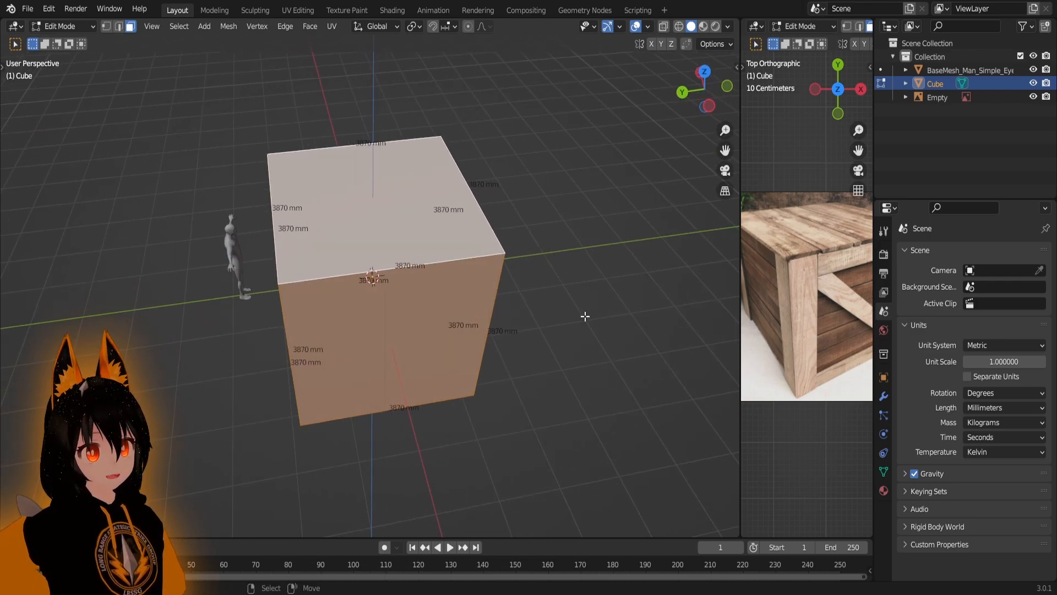
pyautogui.press('s')
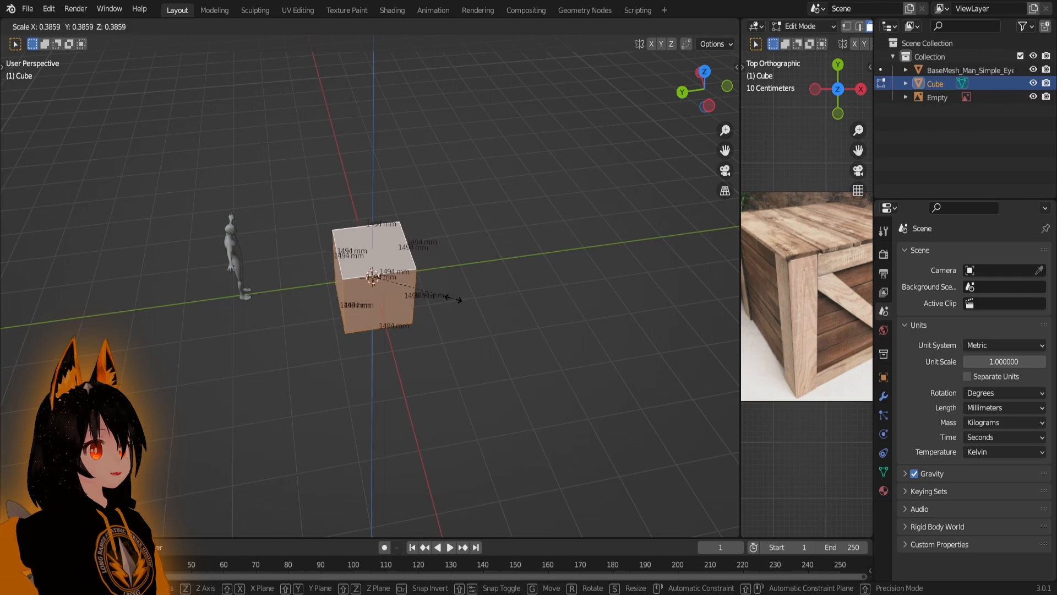
pyautogui.click(412, 296)
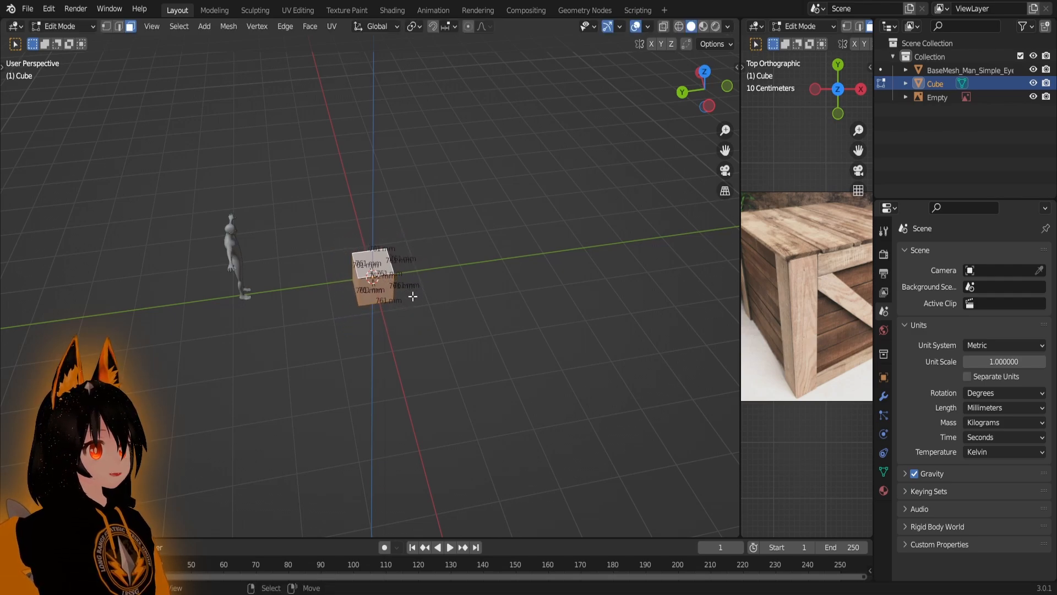
# - Scale the whole cube mesh up uniformly until its edges are 800 mm long
pyautogui.scroll(8, 413, 296)
pyautogui.press('s')
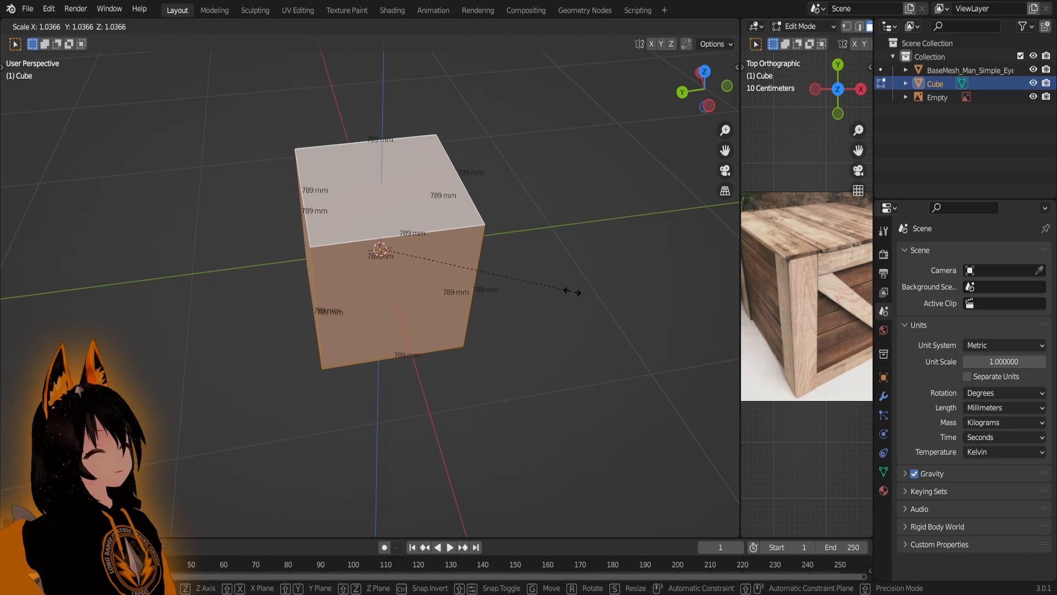
pyautogui.click(575, 292)
pyautogui.moveTo(650, 307); pyautogui.dragTo(640, 294, button='middle')
pyautogui.press('s')
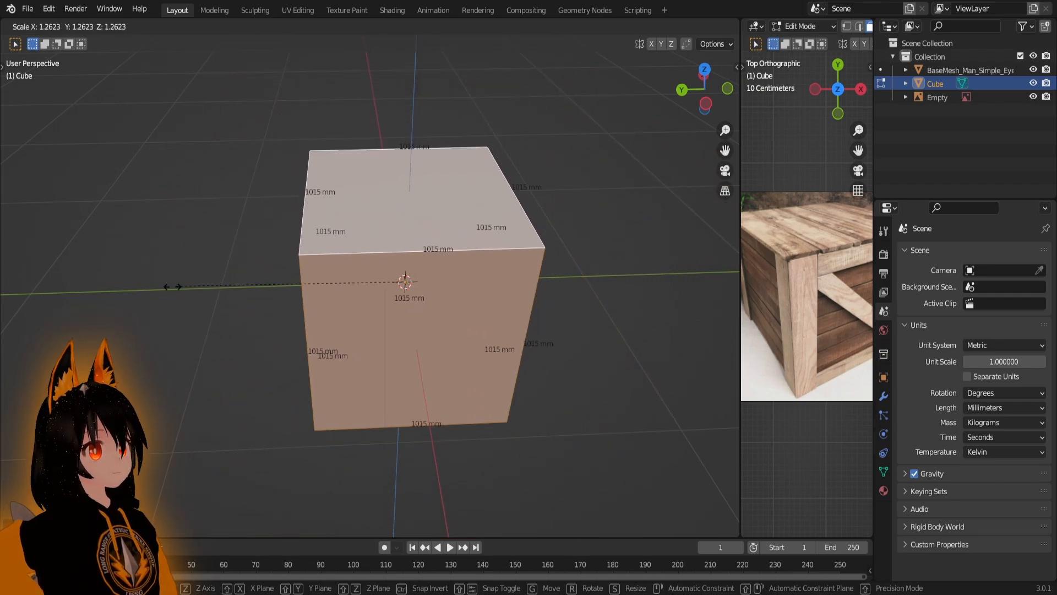
pyautogui.click(104, 273)
# - Examine the cube's edge lengths and its size against the human figure from near, far and several angles
pyautogui.scroll(-2, 436, 262)
pyautogui.moveTo(473, 272); pyautogui.dragTo(399, 240, button='middle')
pyautogui.scroll(-2, 543, 319)
pyautogui.keyDown('shift'); pyautogui.moveTo(543, 319); pyautogui.dragTo(501, 297, button='middle'); pyautogui.keyUp('shift')
pyautogui.scroll(2, 466, 302)
pyautogui.scroll(-2, 467, 302)
pyautogui.keyDown('shift'); pyautogui.moveTo(350, 359); pyautogui.dragTo(497, 352, button='middle'); pyautogui.keyUp('shift')
pyautogui.scroll(4, 330, 358)
pyautogui.keyDown('shift'); pyautogui.moveTo(330, 358); pyautogui.dragTo(521, 304, button='middle'); pyautogui.keyUp('shift')
pyautogui.moveTo(590, 320); pyautogui.dragTo(503, 317, button='middle')
pyautogui.keyDown('shift'); pyautogui.moveTo(504, 316); pyautogui.dragTo(397, 358, button='middle'); pyautogui.keyUp('shift')
pyautogui.scroll(3, 483, 368)
pyautogui.moveTo(449, 227); pyautogui.dragTo(359, 309, button='middle')
pyautogui.scroll(-8, 523, 272)
pyautogui.scroll(3, 477, 325)
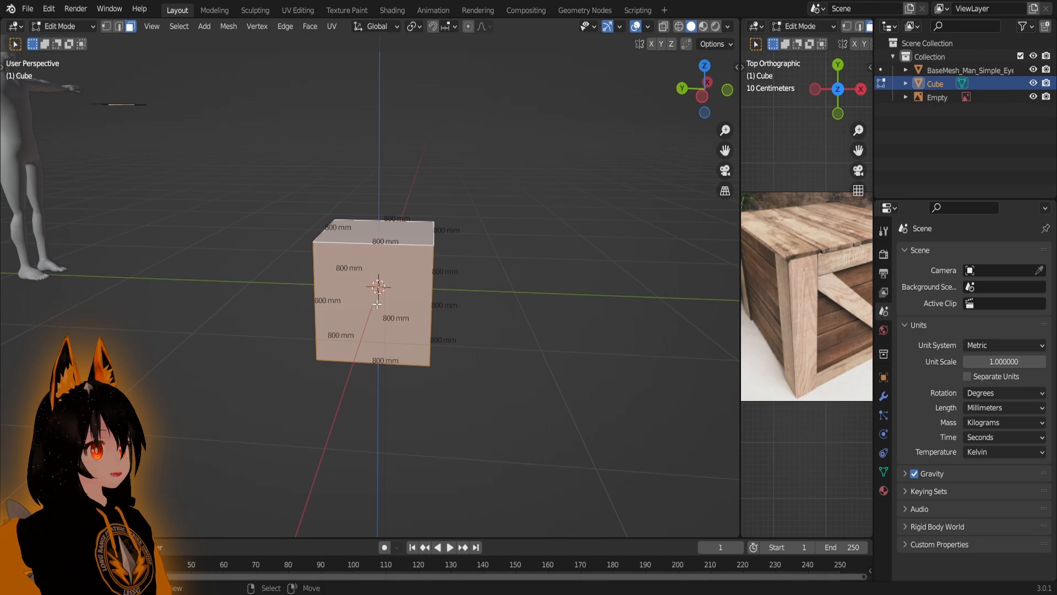
pyautogui.scroll(5, 389, 288)
pyautogui.scroll(-5, 412, 289)
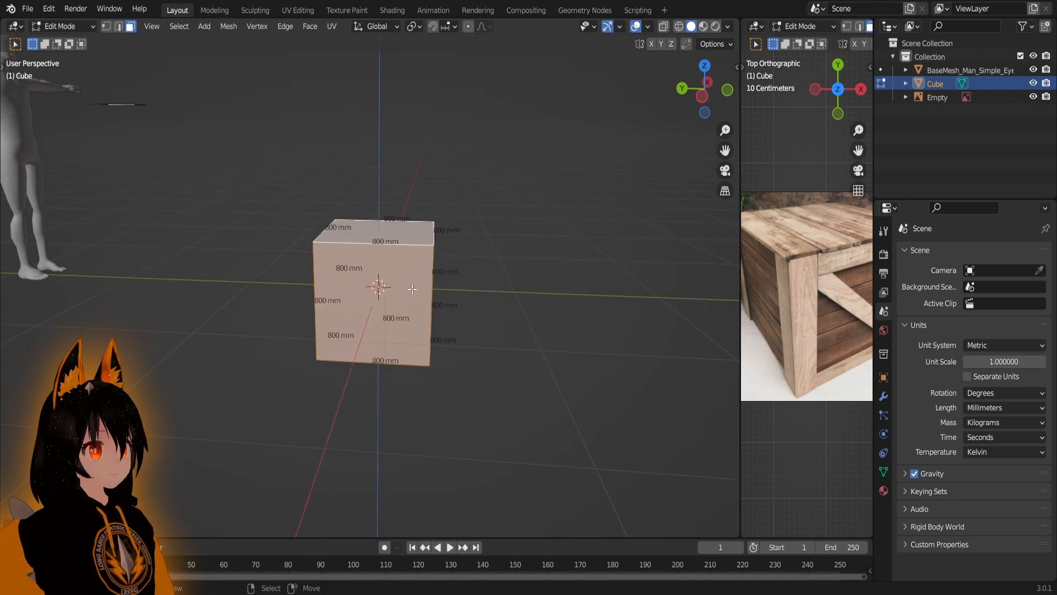
pyautogui.moveTo(485, 287); pyautogui.dragTo(531, 331, button='middle')
pyautogui.scroll(-3, 527, 331)
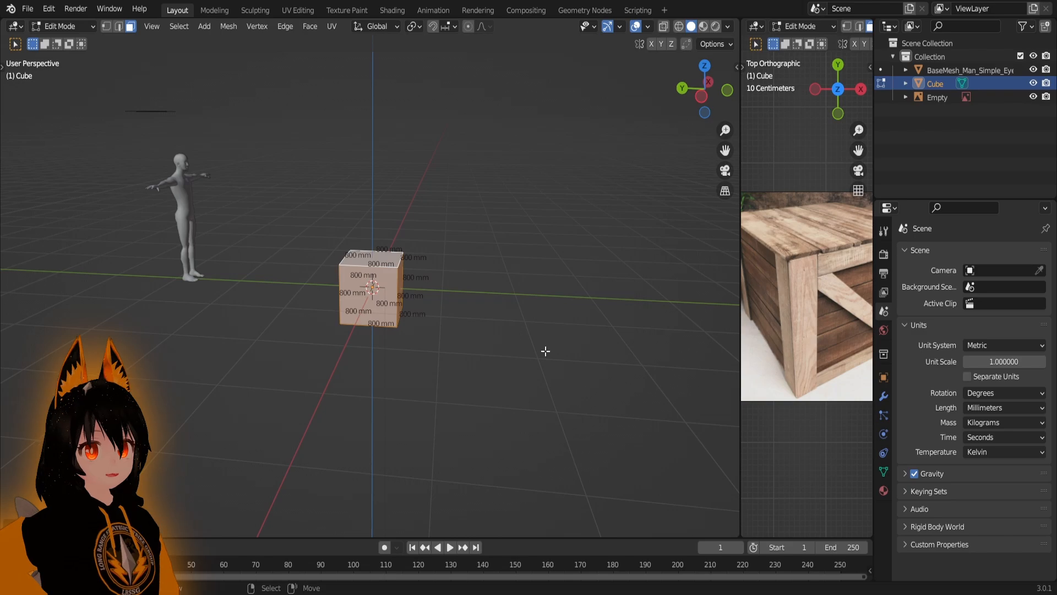
pyautogui.keyDown('shift'); pyautogui.moveTo(514, 333); pyautogui.dragTo(584, 323, button='middle'); pyautogui.keyUp('shift')
pyautogui.scroll(2, 538, 287)
pyautogui.keyDown('shift'); pyautogui.moveTo(537, 288); pyautogui.dragTo(499, 257, button='middle'); pyautogui.keyUp('shift')
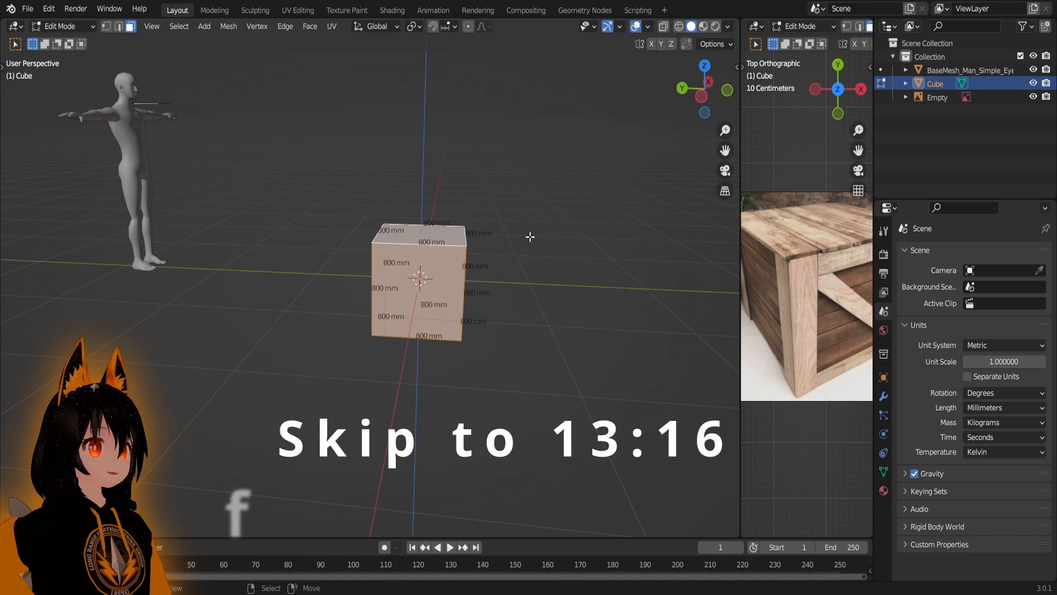
pyautogui.keyDown('shift'); pyautogui.moveTo(474, 264); pyautogui.dragTo(295, 189, button='middle'); pyautogui.keyUp('shift')
pyautogui.keyDown('shift'); pyautogui.moveTo(383, 223); pyautogui.dragTo(427, 276, button='middle'); pyautogui.keyUp('shift')
pyautogui.scroll(-1, 447, 301)
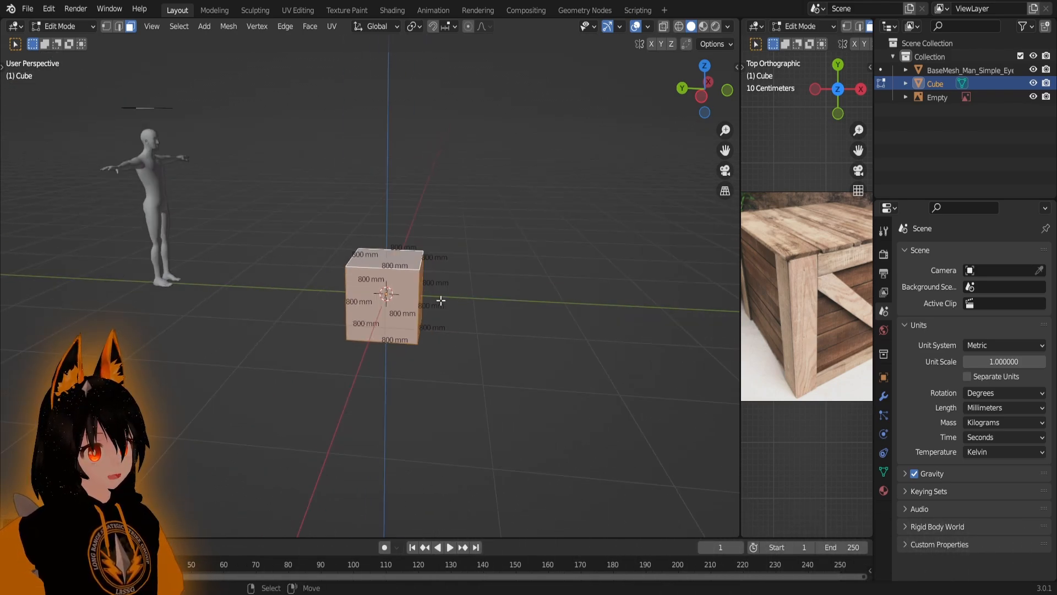
pyautogui.scroll(2, 447, 300)
pyautogui.keyDown('shift'); pyautogui.moveTo(372, 310); pyautogui.dragTo(365, 333, button='middle'); pyautogui.keyUp('shift')
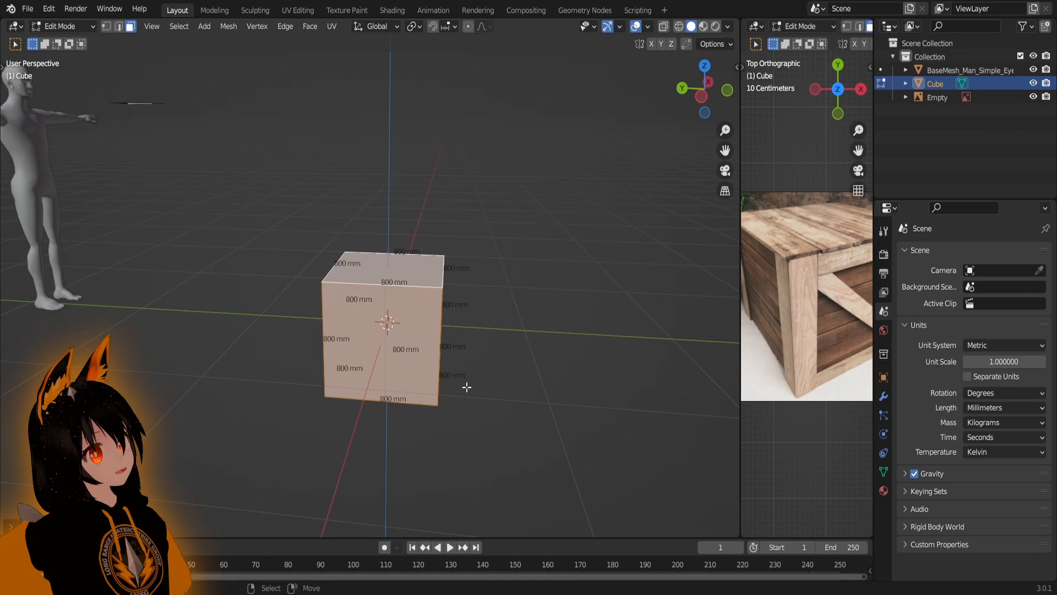
pyautogui.moveTo(467, 387); pyautogui.dragTo(569, 368, button='middle')
pyautogui.keyDown('shift'); pyautogui.moveTo(644, 353); pyautogui.dragTo(506, 348, button='middle'); pyautogui.keyUp('shift')
pyautogui.scroll(2, 474, 377)
pyautogui.scroll(-4, 458, 307)
# - Return the cube to Object Mode and place the 3D cursor in the empty space beside it
pyautogui.press('Tab')
pyautogui.scroll(-1, 498, 321)
pyautogui.scroll(3, 446, 342)
pyautogui.scroll(4, 432, 324)
pyautogui.keyDown('shift'); pyautogui.moveTo(422, 294); pyautogui.dragTo(492, 234, button='middle'); pyautogui.keyUp('shift')
pyautogui.scroll(-3, 490, 246)
pyautogui.scroll(4, 462, 281)
pyautogui.keyDown('shift'); pyautogui.moveTo(449, 296); pyautogui.dragTo(435, 319, button='middle'); pyautogui.keyUp('shift')
pyautogui.scroll(2, 399, 282)
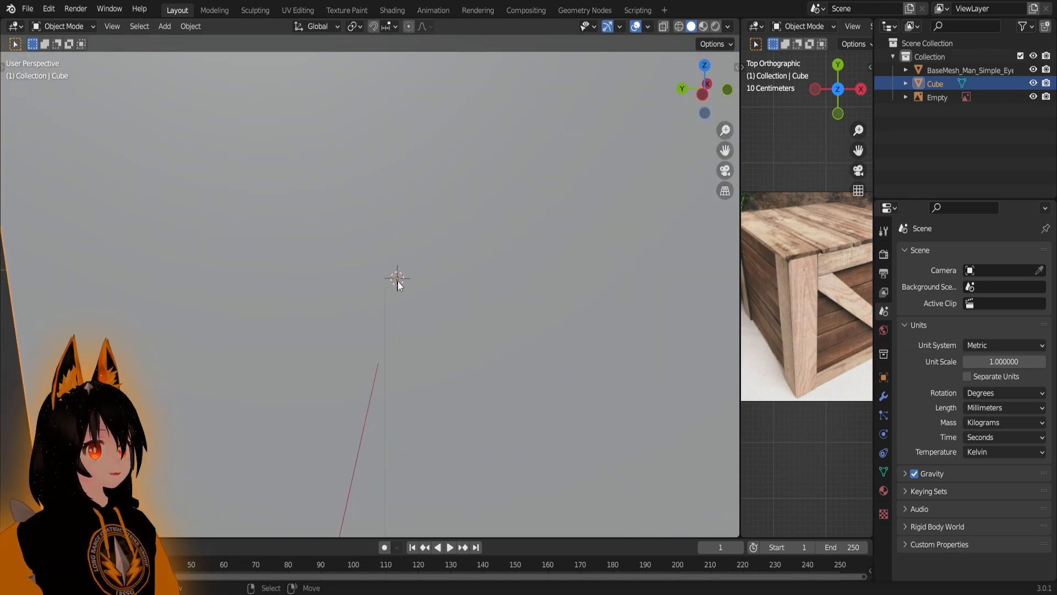
pyautogui.scroll(-3, 398, 281)
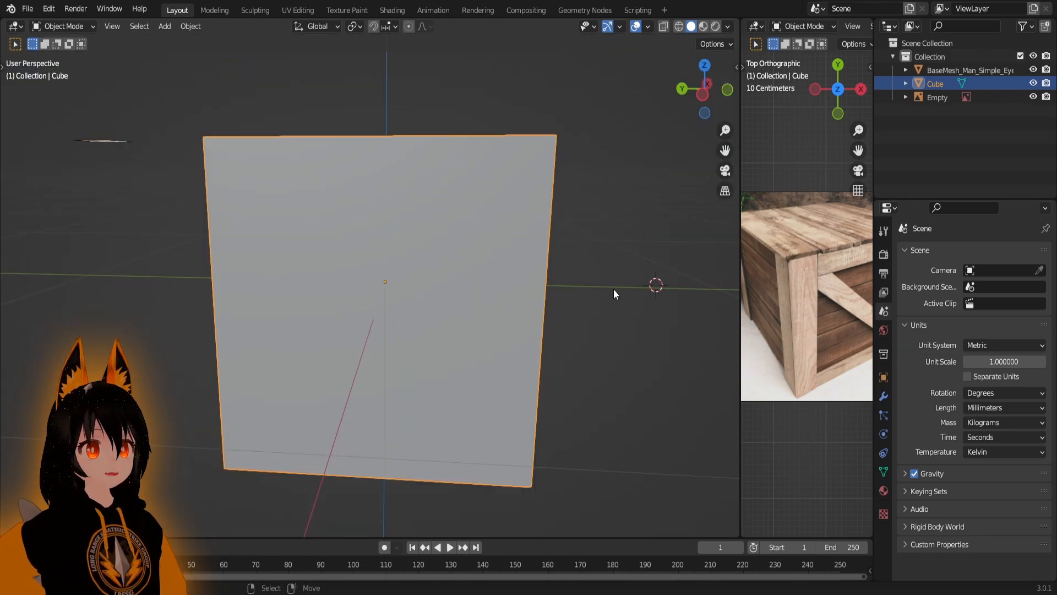
pyautogui.scroll(4, 405, 306)
pyautogui.scroll(-4, 395, 272)
pyautogui.scroll(-5, 380, 288)
pyautogui.moveTo(413, 250); pyautogui.dragTo(361, 268, button='middle')
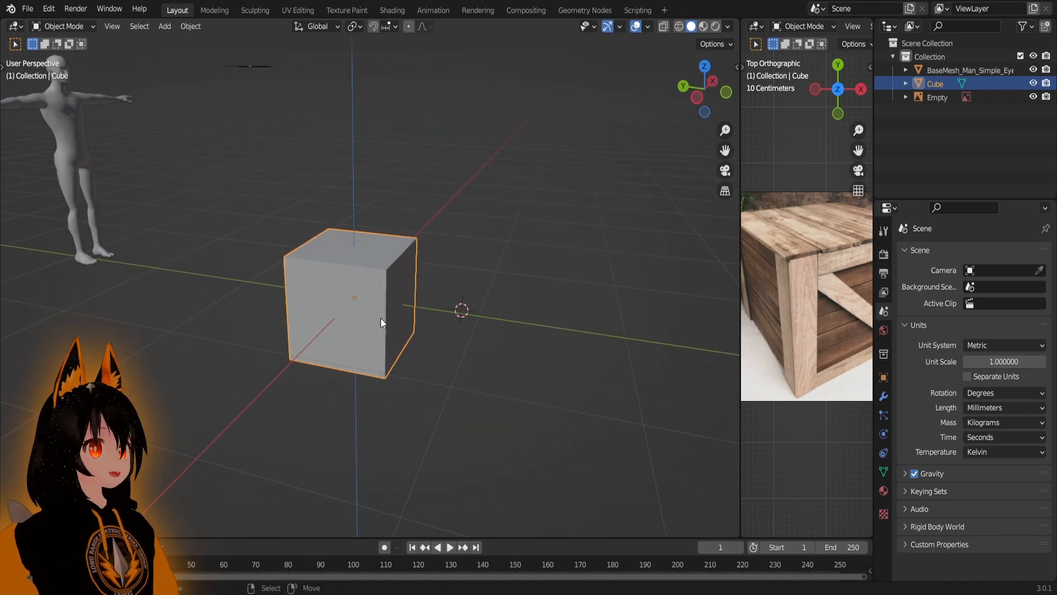
pyautogui.keyDown('shift'); pyautogui.moveTo(381, 318); pyautogui.dragTo(428, 329, button='middle'); pyautogui.keyUp('shift')
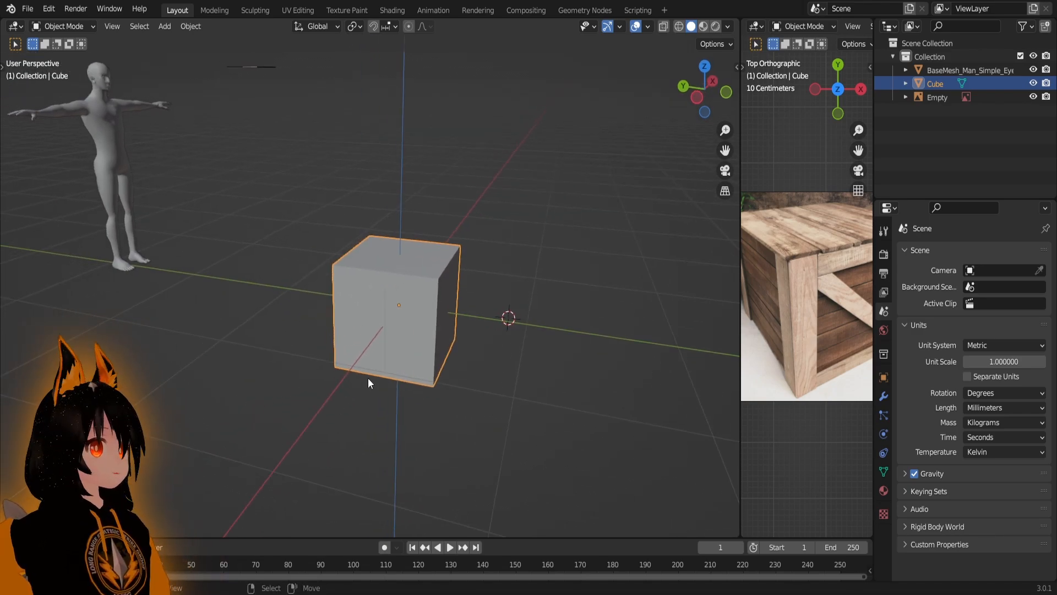
# - Select the human figure, snap the 3D cursor to the world origin and snap the figure onto the cursor
pyautogui.moveTo(236, 226); pyautogui.dragTo(394, 365, button='middle')
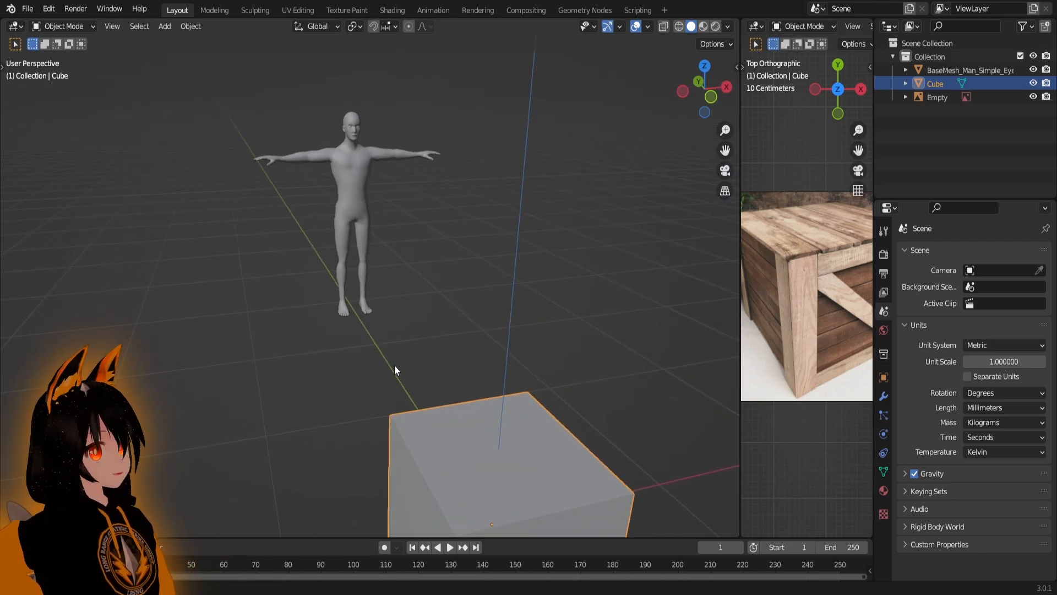
pyautogui.scroll(3, 399, 330)
pyautogui.keyDown('shift'); pyautogui.moveTo(404, 291); pyautogui.dragTo(445, 268, button='middle'); pyautogui.keyUp('shift')
pyautogui.click(386, 177)
pyautogui.scroll(4, 401, 381)
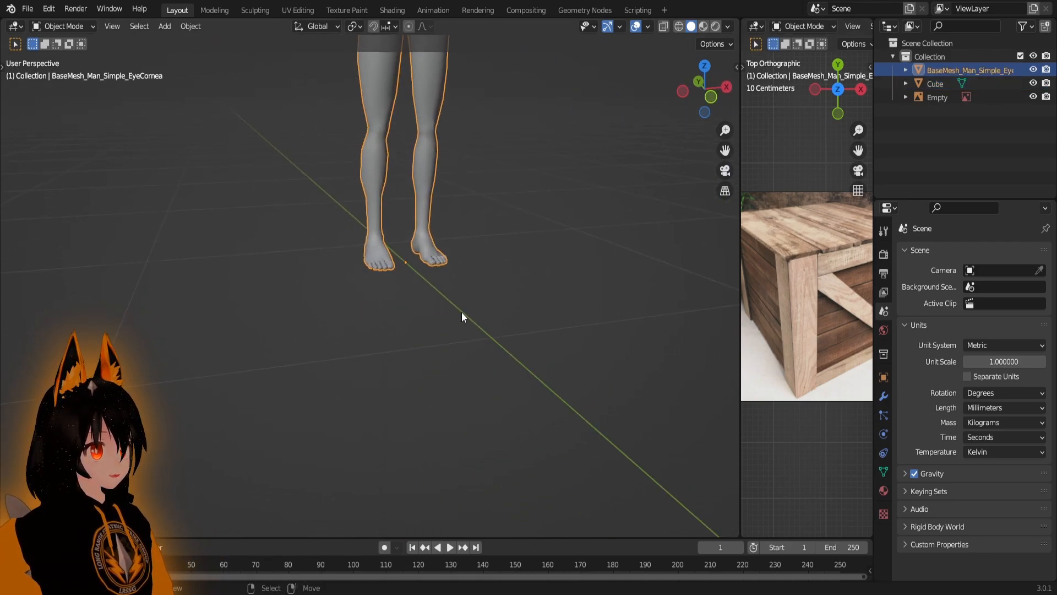
pyautogui.keyDown('shift'); pyautogui.moveTo(413, 347); pyautogui.dragTo(401, 283, button='middle'); pyautogui.keyUp('shift')
pyautogui.scroll(-6, 376, 306)
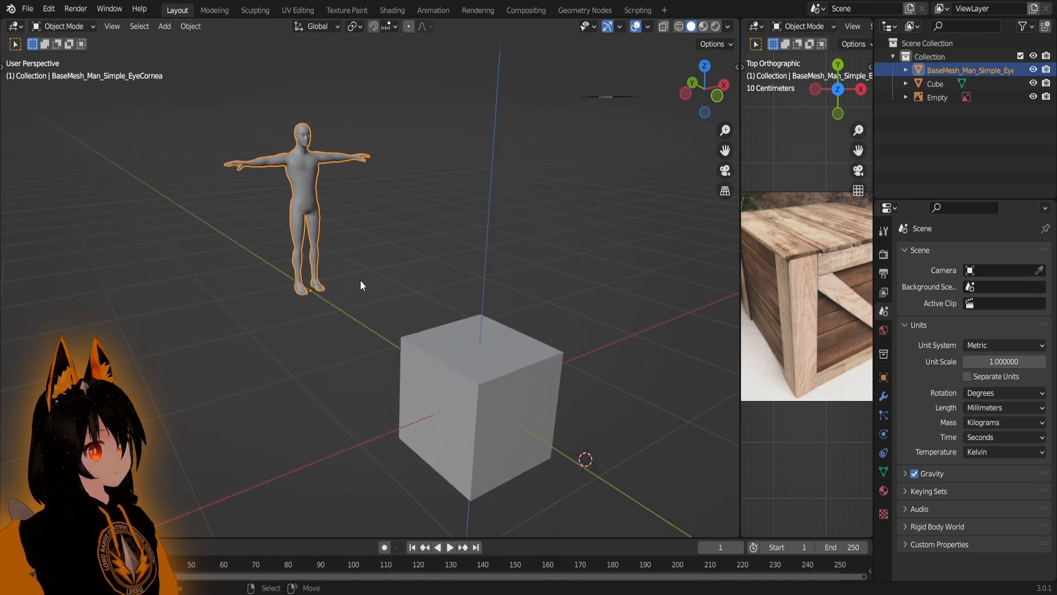
pyautogui.hotkey('shift', 's')
pyautogui.click(457, 427)
pyautogui.hotkey('shift', 's')
pyautogui.click(484, 445)
pyautogui.moveTo(457, 292); pyautogui.dragTo(472, 309, button='middle')
pyautogui.hotkey('shift', 's')
pyautogui.click(417, 235)
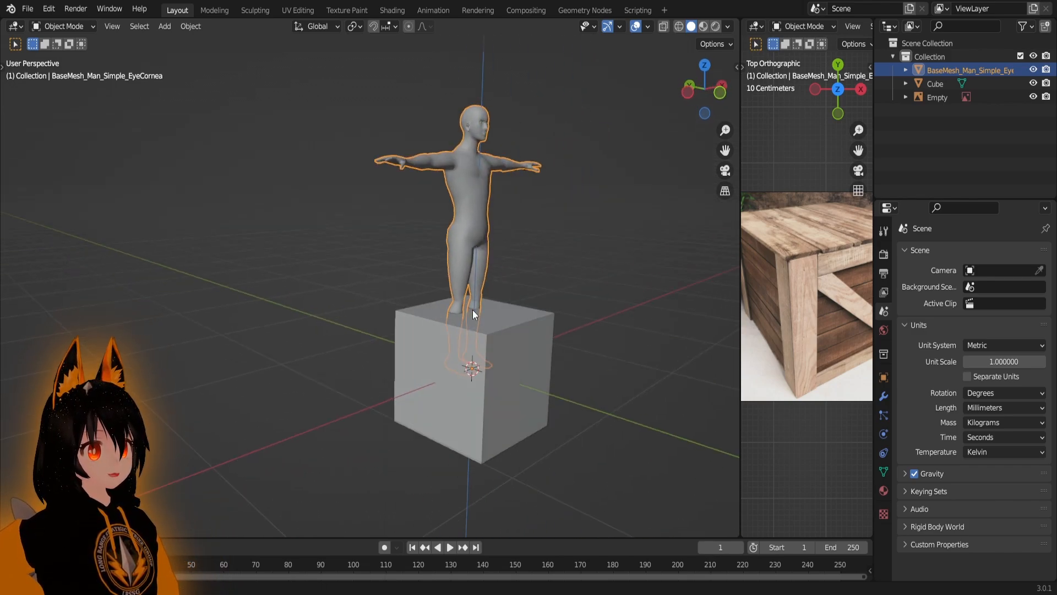
# - Place the 3D cursor at different spots far from the cube and snap the human figure to it each time
pyautogui.scroll(-3, 480, 379)
pyautogui.moveTo(480, 379); pyautogui.dragTo(409, 398, button='middle')
pyautogui.scroll(-3, 480, 367)
pyautogui.click(534, 111)
pyautogui.hotkey('shift', 's')
pyautogui.click(524, 231)
pyautogui.keyDown('shift'); pyautogui.moveTo(534, 229); pyautogui.dragTo(484, 270, button='middle'); pyautogui.keyUp('shift')
pyautogui.scroll(-3, 458, 372)
pyautogui.hotkey('shift', 's')
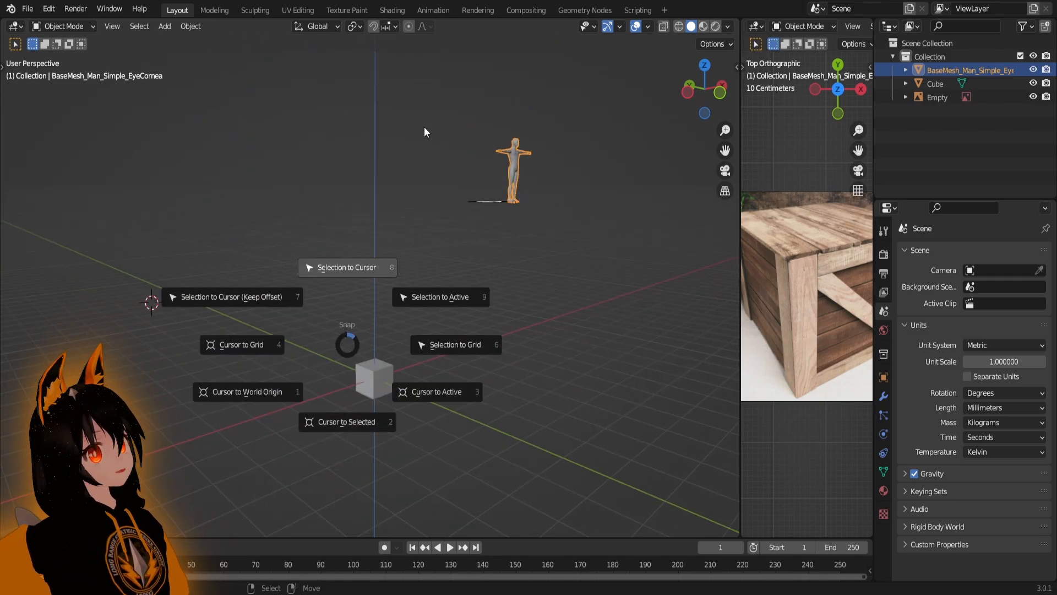
pyautogui.click(386, 266)
pyautogui.moveTo(392, 267)
pyautogui.keyDown('shift'); pyautogui.mouseDown(button='middle')
pyautogui.moveTo(457, 179)
pyautogui.moveTo(398, 279)
pyautogui.mouseUp(button='middle'); pyautogui.keyUp('shift')
pyautogui.scroll(4, 422, 335)
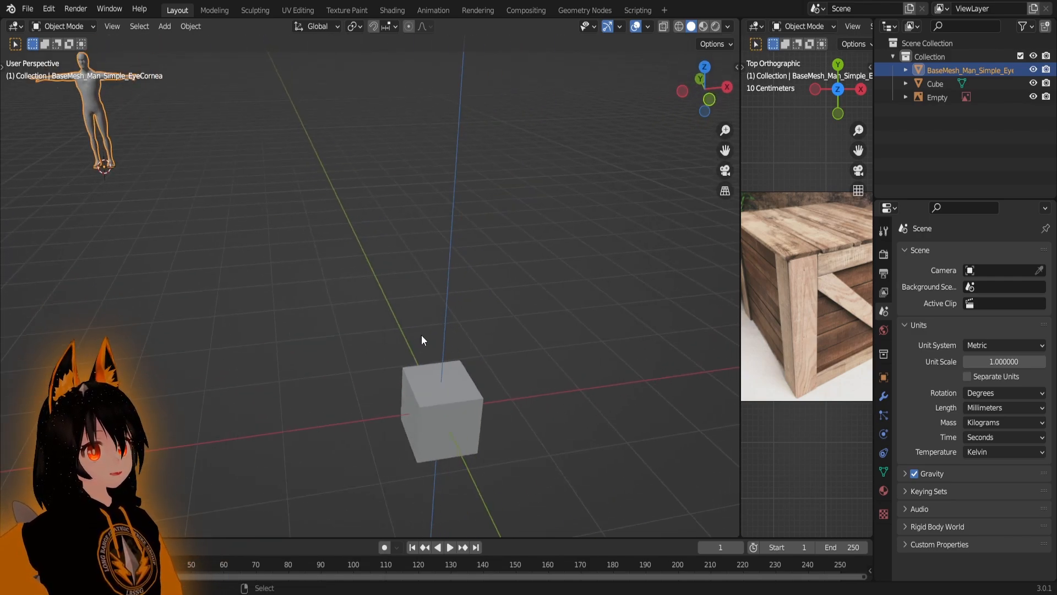
# - Snap the 3D cursor back to the world origin and bring the human figure onto it
pyautogui.hotkey('shift', 's')
pyautogui.click(308, 430)
pyautogui.hotkey('shift', 's')
pyautogui.click(468, 275)
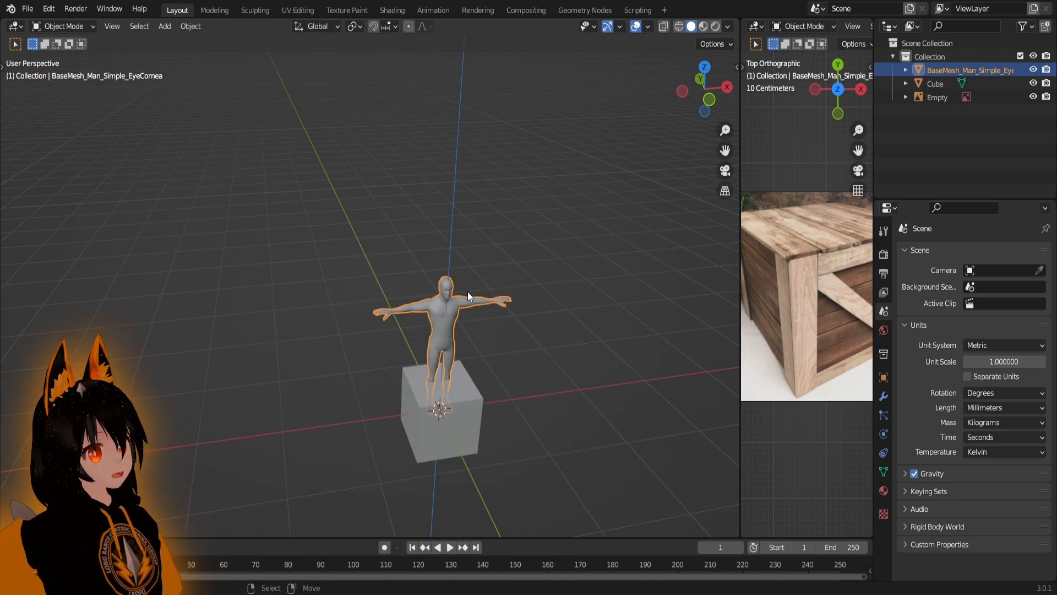
# - Move the human figure along the Y axis so it stands clear of the cube
pyautogui.moveTo(510, 411); pyautogui.dragTo(540, 410, button='middle')
pyautogui.press('g')
pyautogui.press('y')
pyautogui.click(451, 379)
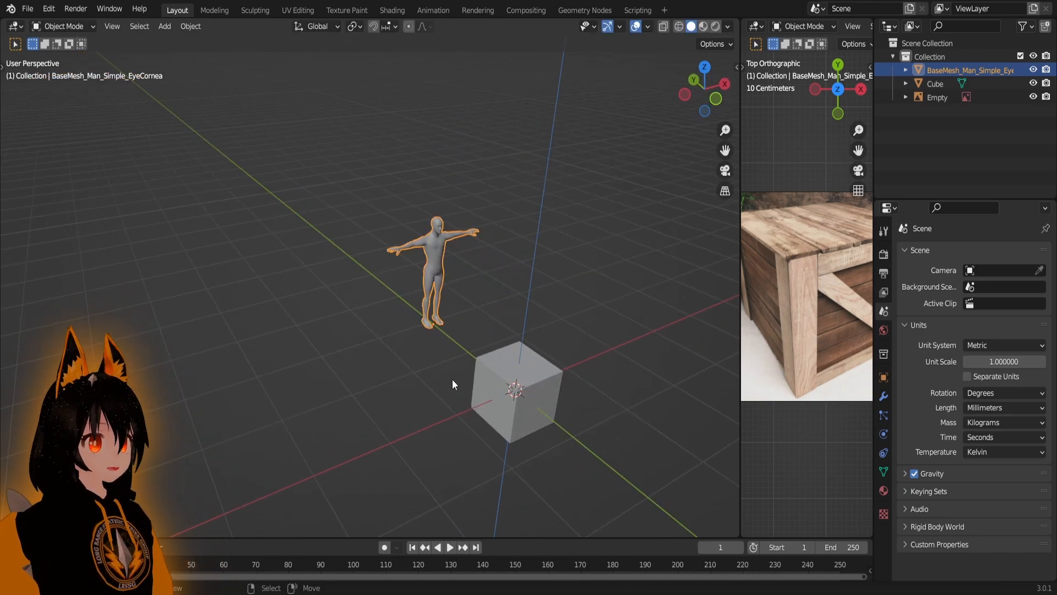
pyautogui.scroll(4, 452, 379)
pyautogui.keyDown('shift'); pyautogui.moveTo(628, 380); pyautogui.dragTo(452, 295, button='middle'); pyautogui.keyUp('shift')
pyautogui.scroll(-4, 451, 295)
pyautogui.moveTo(479, 345); pyautogui.dragTo(461, 367, button='middle')
pyautogui.moveTo(538, 380); pyautogui.dragTo(497, 366, button='middle')
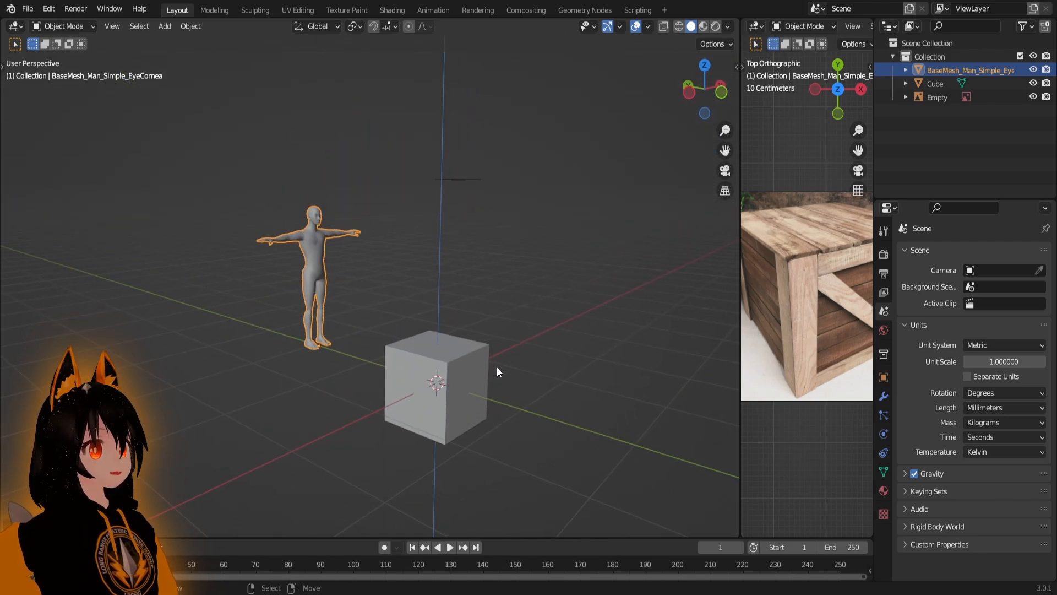
# - Select the cube and snap it to the 3D cursor at the world origin
pyautogui.click(457, 381)
pyautogui.moveTo(531, 420); pyautogui.dragTo(476, 398, button='middle')
pyautogui.hotkey('shift', 's')
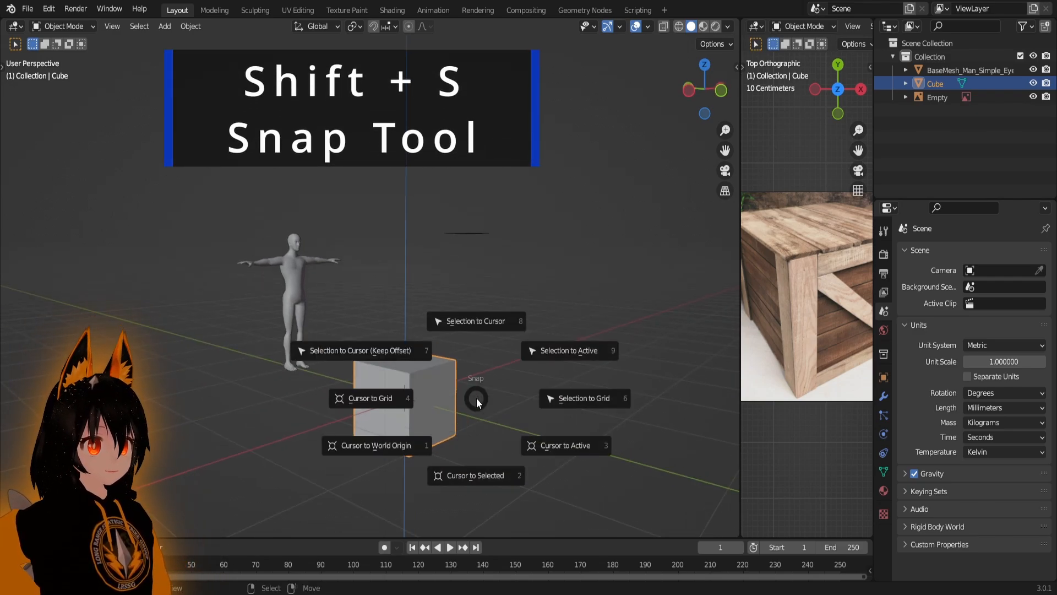
pyautogui.click(491, 321)
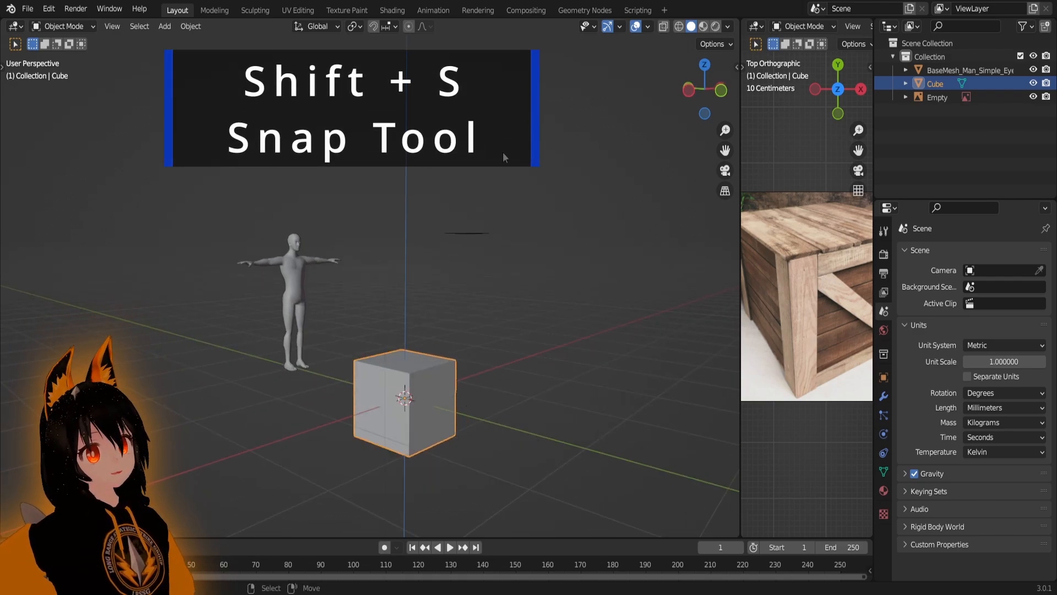
pyautogui.hotkey('shift', 's')
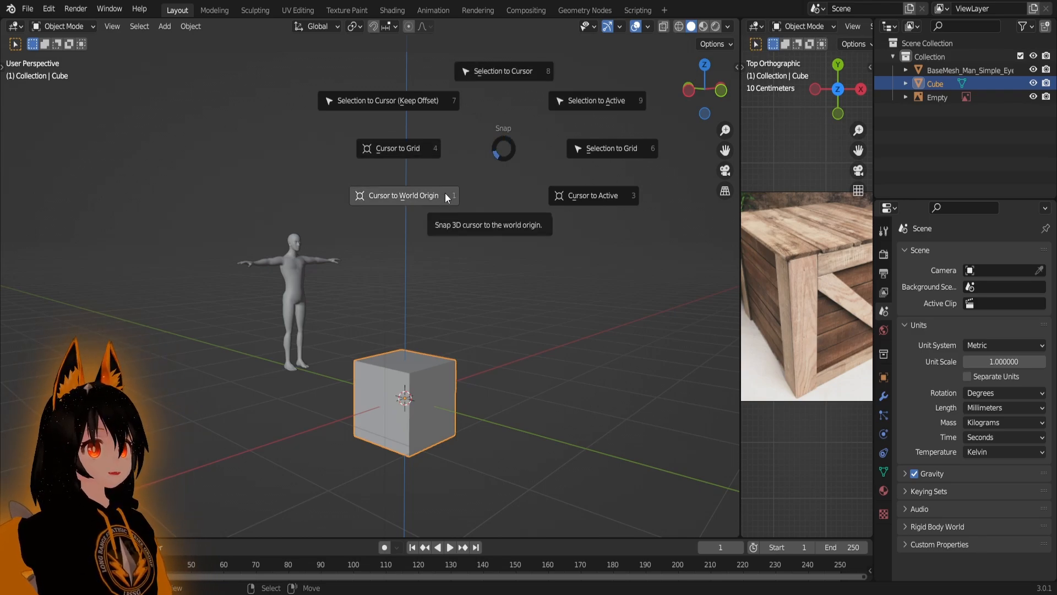
pyautogui.press('Escape')
# - Deselect the cube and place the 3D cursor at several points in the empty space above and behind it
pyautogui.moveTo(560, 338); pyautogui.dragTo(522, 227, button='middle')
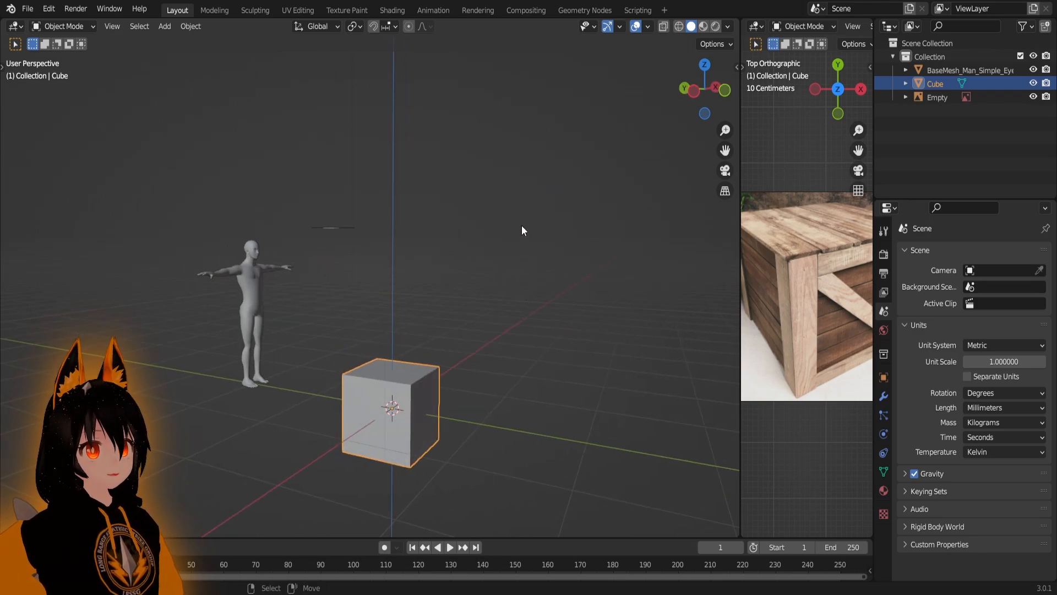
pyautogui.keyDown('shift'); pyautogui.rightClick(587, 287); pyautogui.keyUp('shift')
pyautogui.click(562, 307)
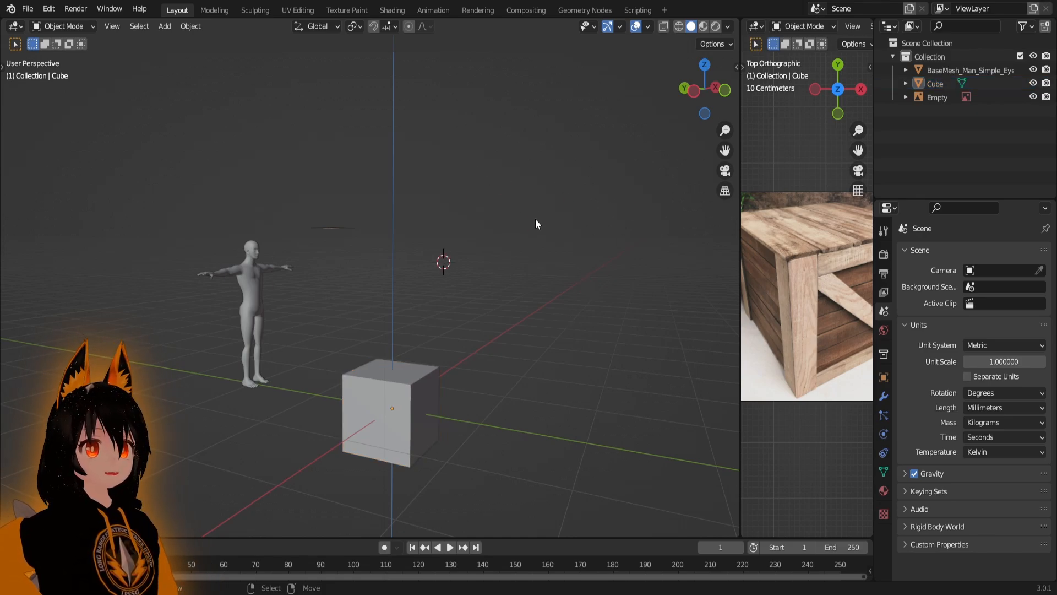
pyautogui.moveTo(506, 190); pyautogui.dragTo(581, 263)
pyautogui.moveTo(457, 171); pyautogui.dragTo(551, 242)
pyautogui.moveTo(473, 185); pyautogui.dragTo(616, 272)
pyautogui.moveTo(460, 165); pyautogui.dragTo(600, 248)
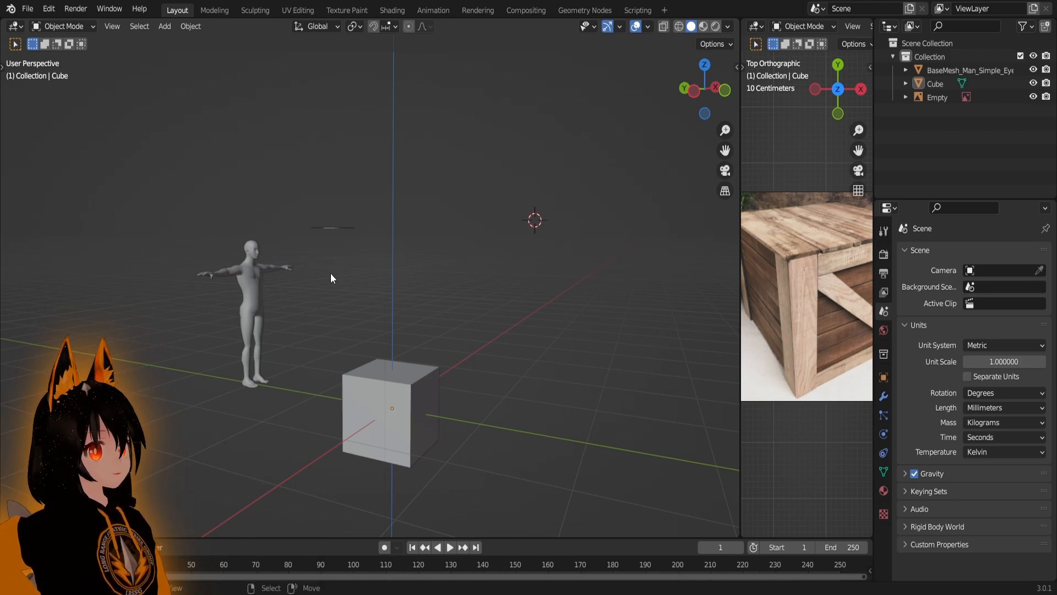
# - Examine the cube and its origin point up close and from a distance
pyautogui.scroll(3, 414, 362)
pyautogui.click(446, 330)
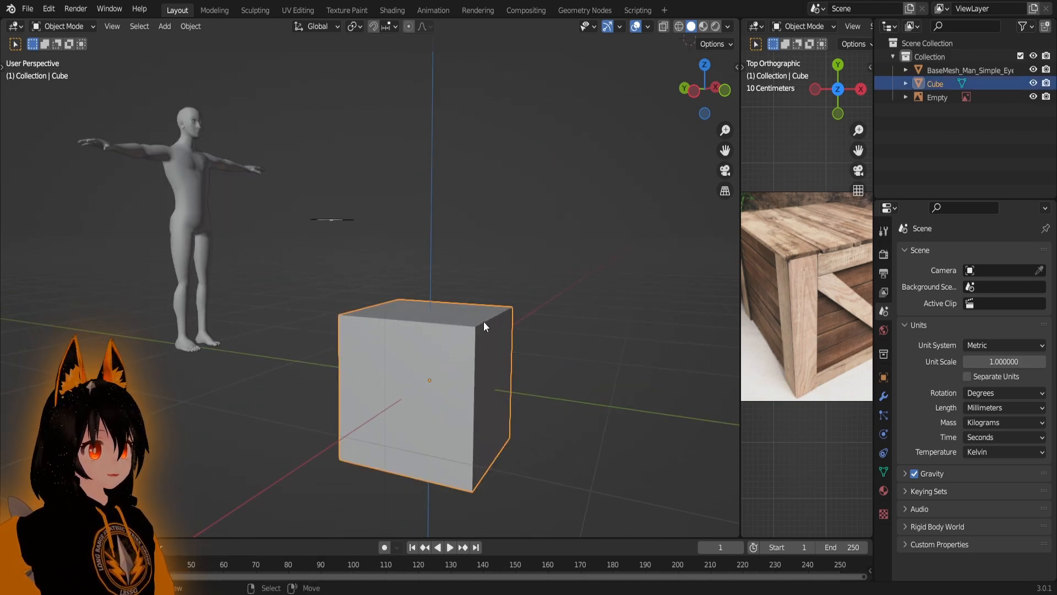
pyautogui.scroll(-4, 523, 325)
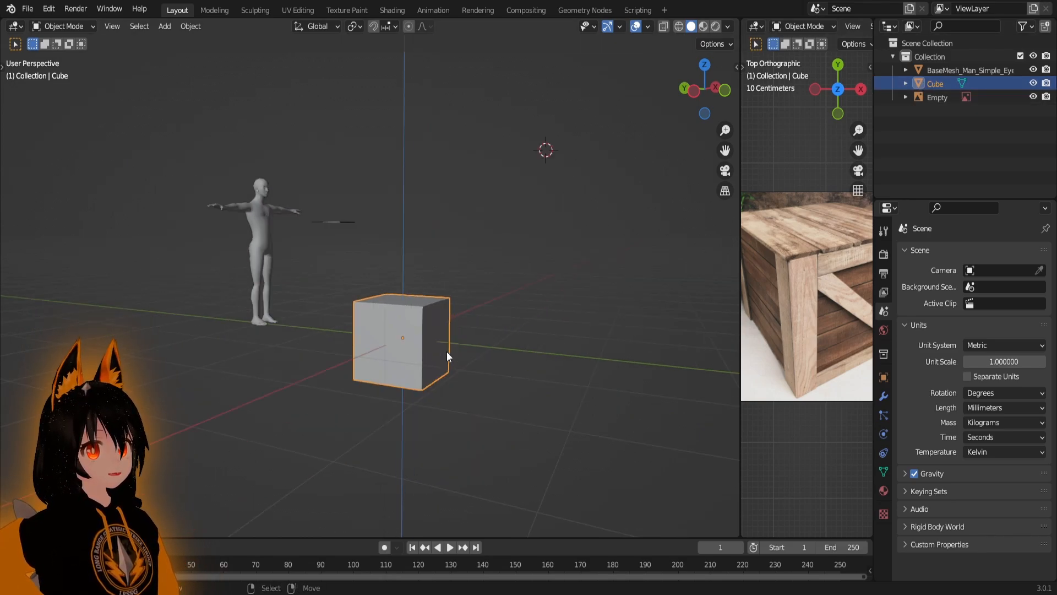
pyautogui.scroll(-1, 428, 361)
pyautogui.click(533, 230)
pyautogui.moveTo(327, 215); pyautogui.dragTo(448, 381)
pyautogui.rightClick(457, 357)
pyautogui.moveTo(526, 311); pyautogui.dragTo(504, 348, button='middle')
pyautogui.scroll(2, 473, 349)
pyautogui.scroll(-2, 470, 349)
pyautogui.keyDown('shift'); pyautogui.moveTo(433, 380); pyautogui.dragTo(474, 219, button='middle'); pyautogui.keyUp('shift')
pyautogui.scroll(-1, 438, 284)
pyautogui.scroll(3, 418, 297)
pyautogui.scroll(5, 475, 219)
pyautogui.scroll(-1, 446, 226)
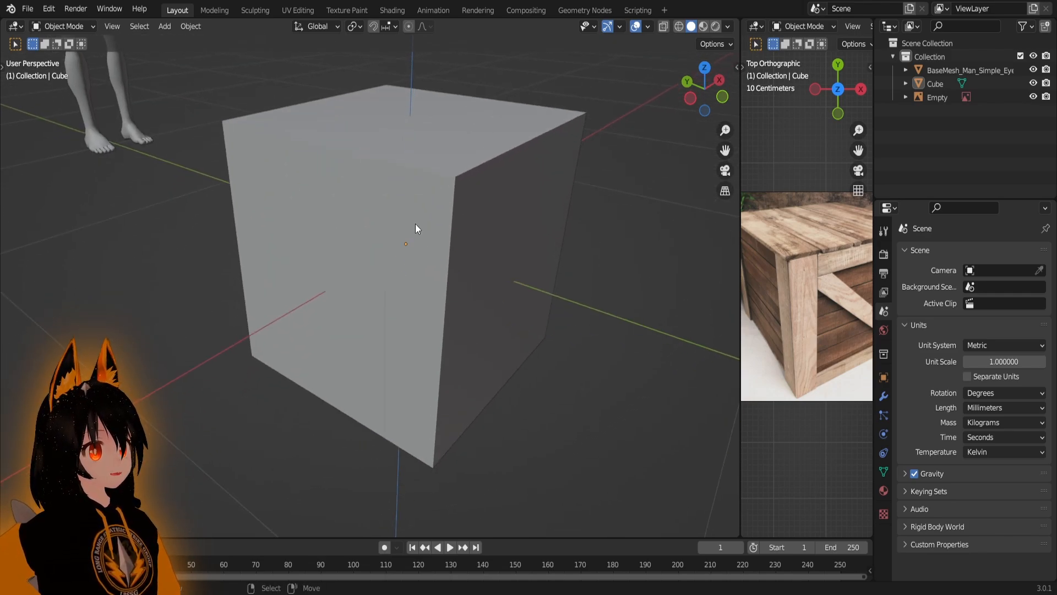
# - Select the cube and snap it to the 3D cursor floating above the ground
pyautogui.click(406, 252)
pyautogui.scroll(-8, 419, 264)
pyautogui.keyDown('shift'); pyautogui.moveTo(505, 269); pyautogui.dragTo(465, 306, button='middle'); pyautogui.keyUp('shift')
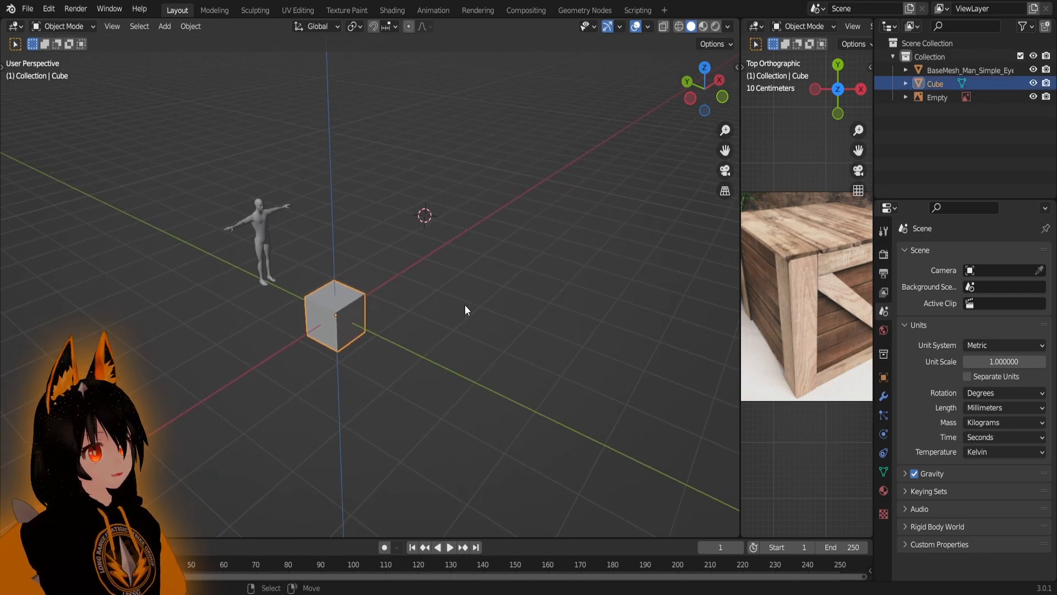
pyautogui.hotkey('shift', 's')
pyautogui.scroll(5, 411, 273)
pyautogui.moveTo(411, 273); pyautogui.dragTo(417, 262, button='middle')
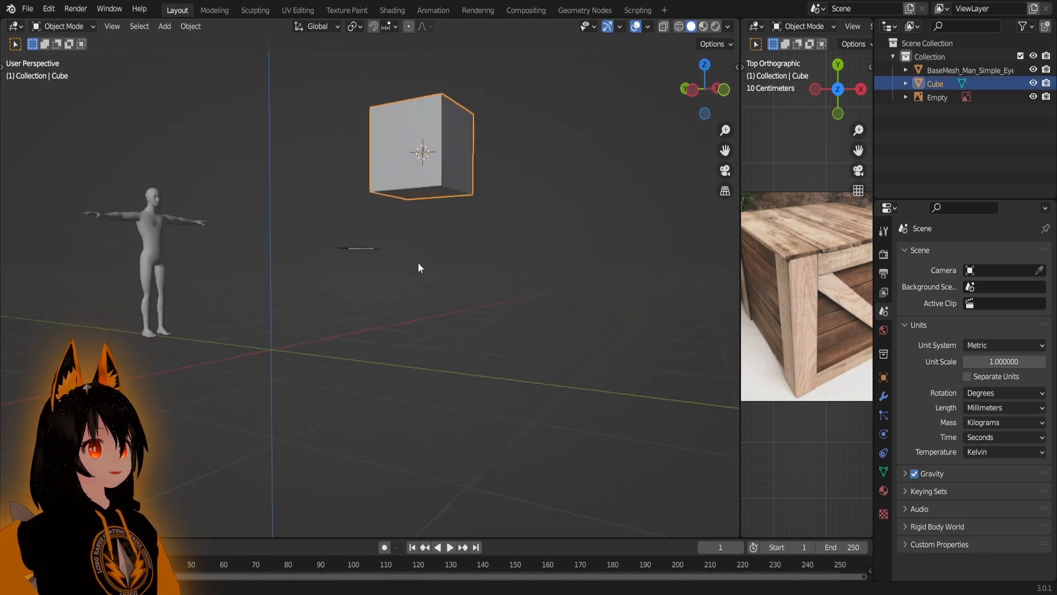
pyautogui.keyDown('shift'); pyautogui.moveTo(477, 168); pyautogui.dragTo(429, 295, button='middle'); pyautogui.keyUp('shift')
pyautogui.scroll(2, 428, 295)
pyautogui.scroll(4, 429, 295)
pyautogui.scroll(-2, 421, 299)
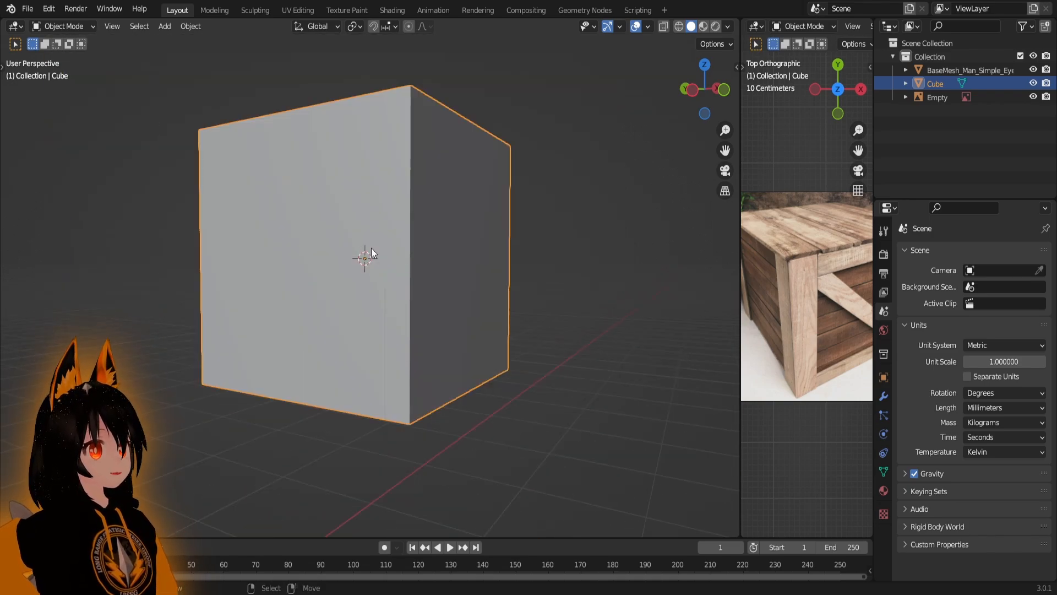
# - Snap the 3D cursor to the world origin, leaving the cube where it floats
pyautogui.scroll(-5, 394, 267)
pyautogui.moveTo(390, 347)
pyautogui.keyDown('shift'); pyautogui.mouseDown(button='middle')
pyautogui.moveTo(396, 309)
pyautogui.moveTo(404, 362)
pyautogui.mouseUp(button='middle'); pyautogui.keyUp('shift')
pyautogui.hotkey('shift', 's')
pyautogui.click(322, 418)
pyautogui.keyDown('shift'); pyautogui.moveTo(322, 428); pyautogui.dragTo(384, 292, button='middle'); pyautogui.keyUp('shift')
pyautogui.scroll(4, 375, 384)
pyautogui.scroll(2, 345, 372)
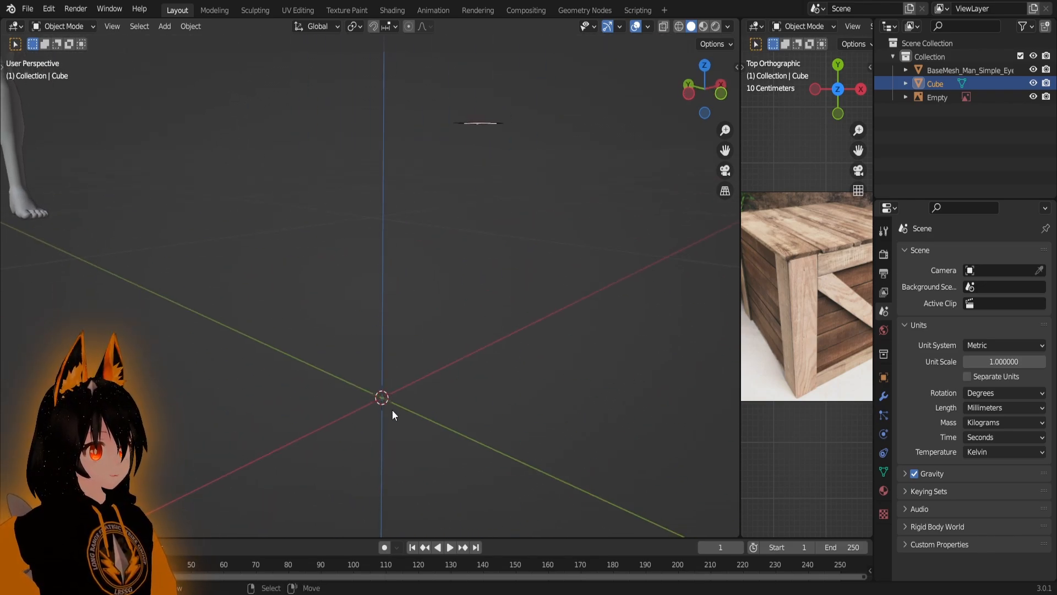
pyautogui.moveTo(405, 392); pyautogui.dragTo(399, 316, button='middle')
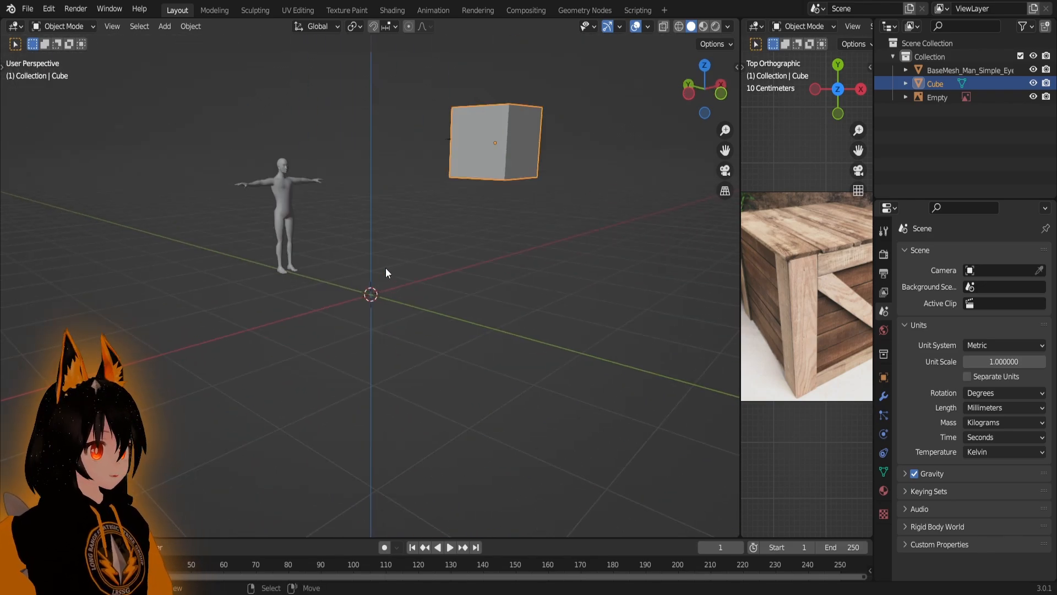
# - Snap the selected floating cube to the 3D cursor at the world origin
pyautogui.scroll(-3, 385, 273)
pyautogui.keyDown('shift'); pyautogui.moveTo(437, 313); pyautogui.dragTo(327, 372, button='middle'); pyautogui.keyUp('shift')
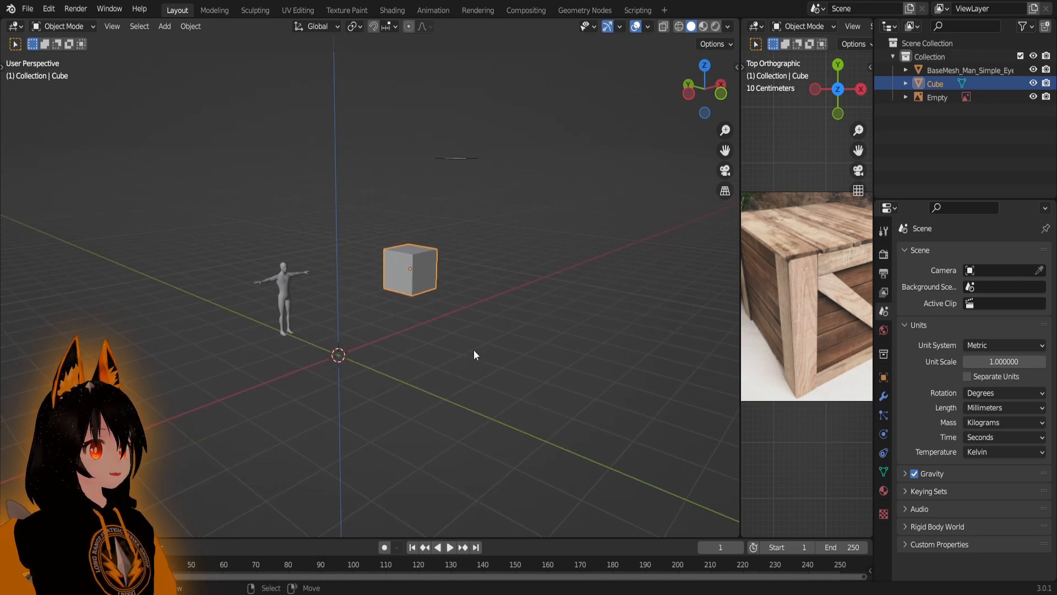
pyautogui.scroll(3, 457, 336)
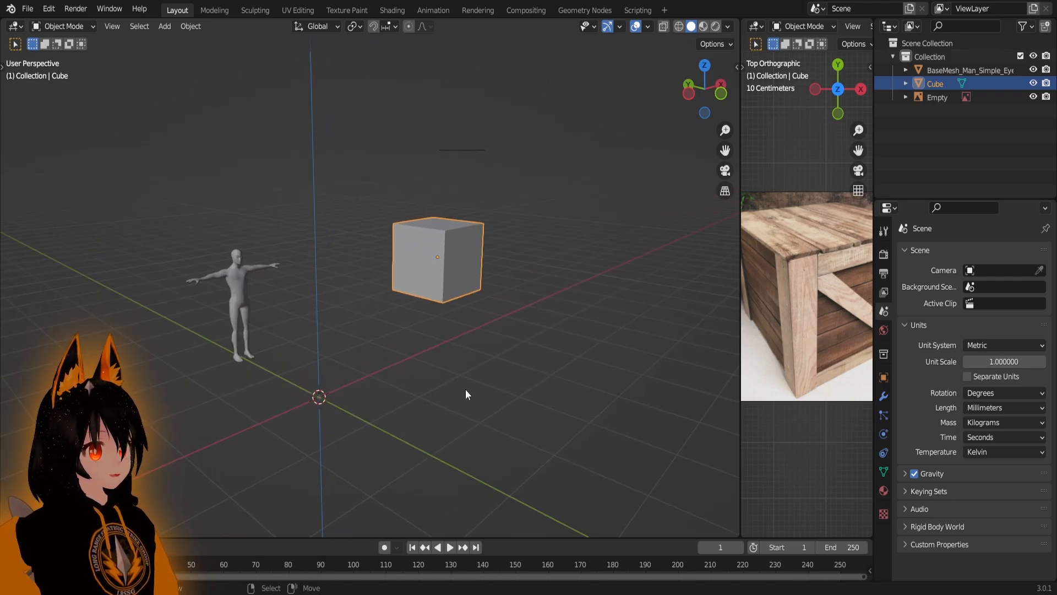
pyautogui.keyDown('shift'); pyautogui.moveTo(365, 401); pyautogui.dragTo(465, 308, button='middle'); pyautogui.keyUp('shift')
pyautogui.scroll(6, 315, 249)
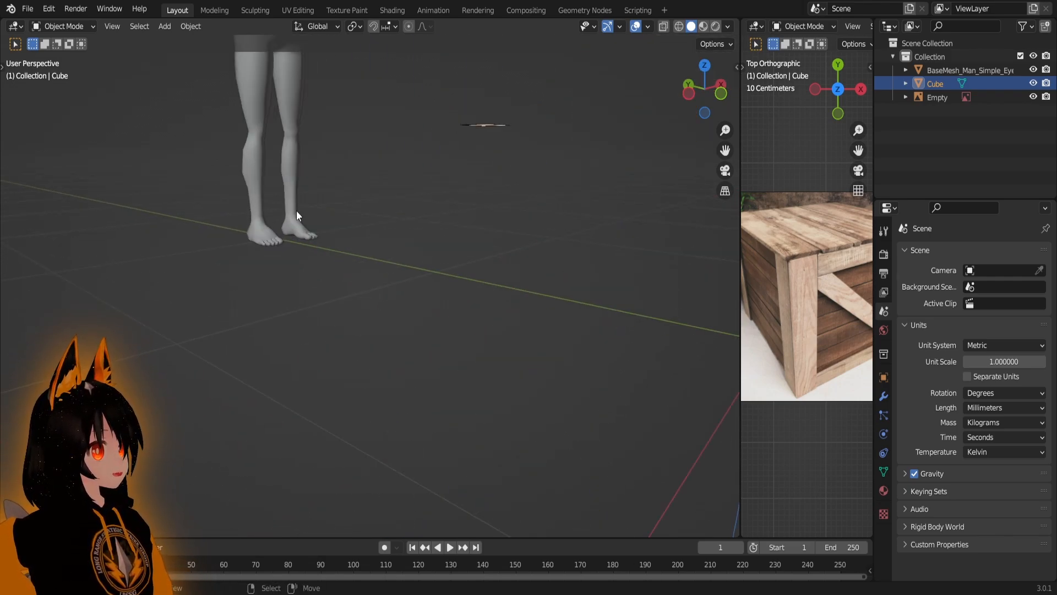
pyautogui.scroll(-6, 461, 269)
pyautogui.scroll(-3, 473, 283)
pyautogui.hotkey('shift', 's')
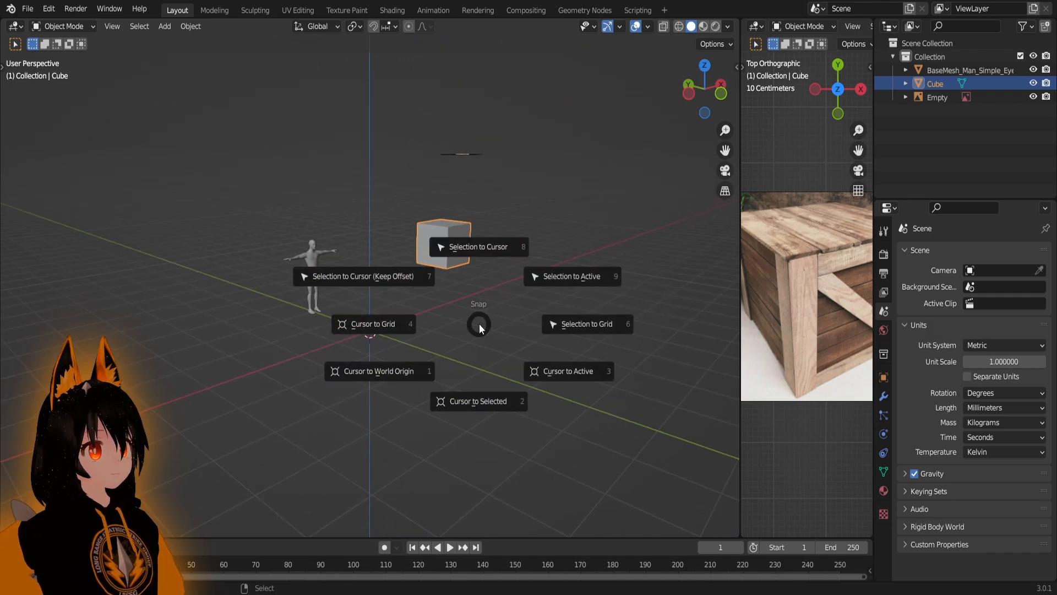
pyautogui.hotkey('shift', 's')
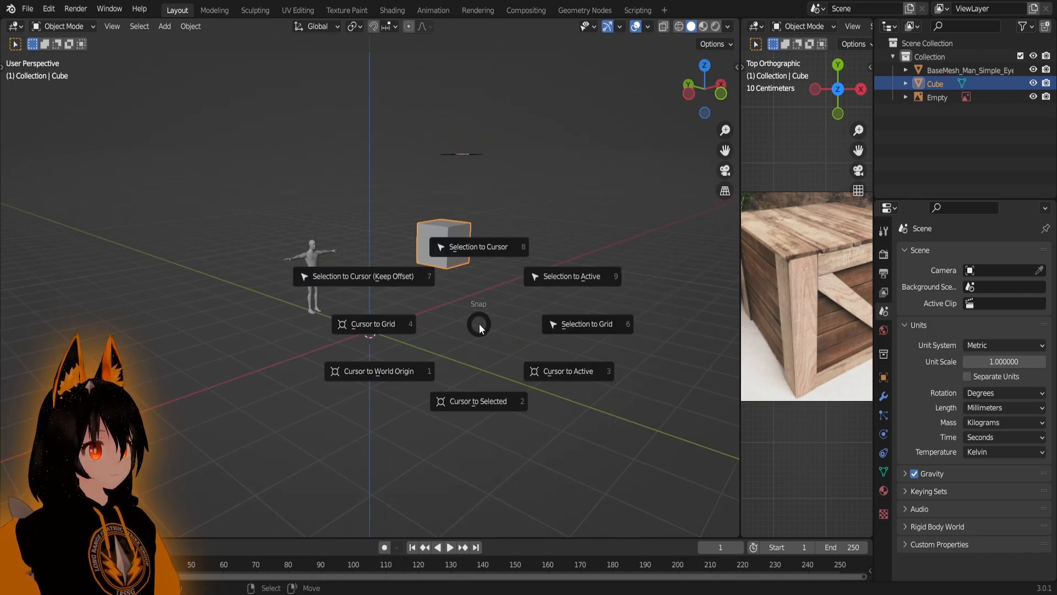
pyautogui.click(483, 246)
pyautogui.press('KP_Decimal')
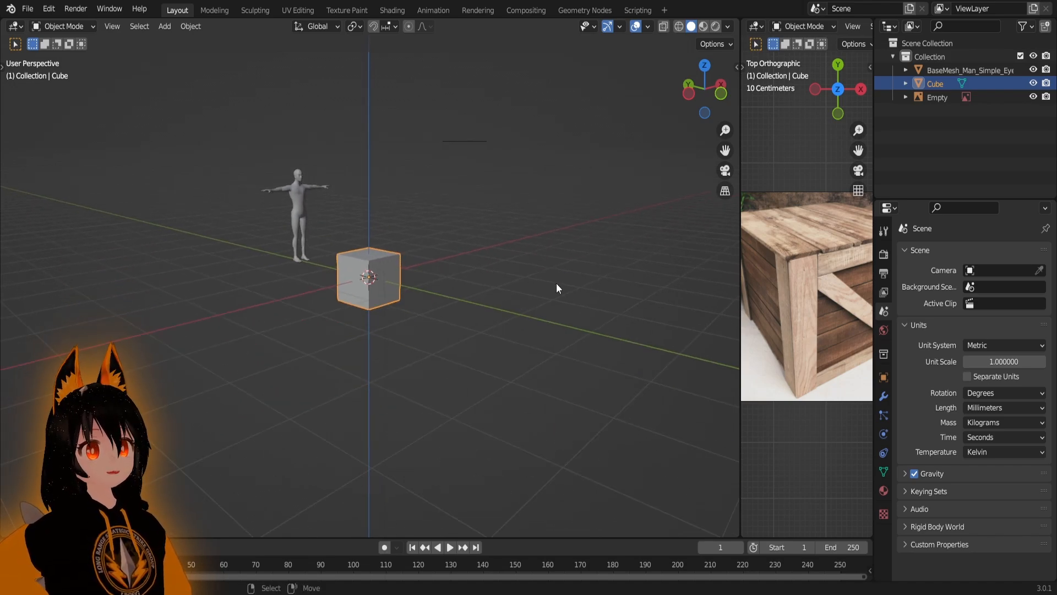
# - Examine from several angles how the cube sits relative to the ground plane and the scale figure
pyautogui.scroll(6, 371, 296)
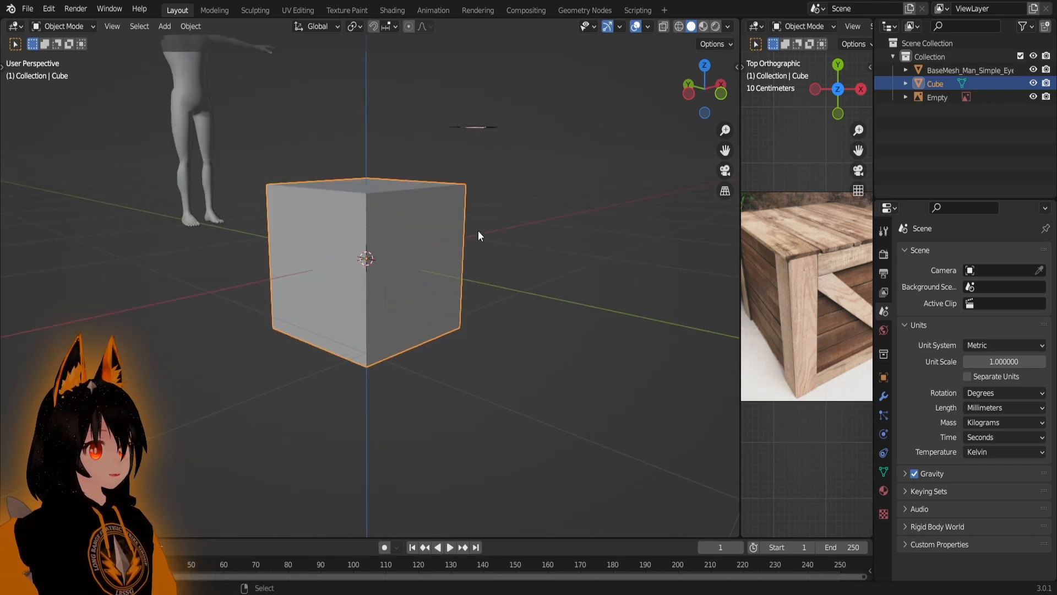
pyautogui.scroll(-8, 477, 230)
pyautogui.scroll(3, 485, 300)
pyautogui.moveTo(445, 302); pyautogui.dragTo(467, 260, button='middle')
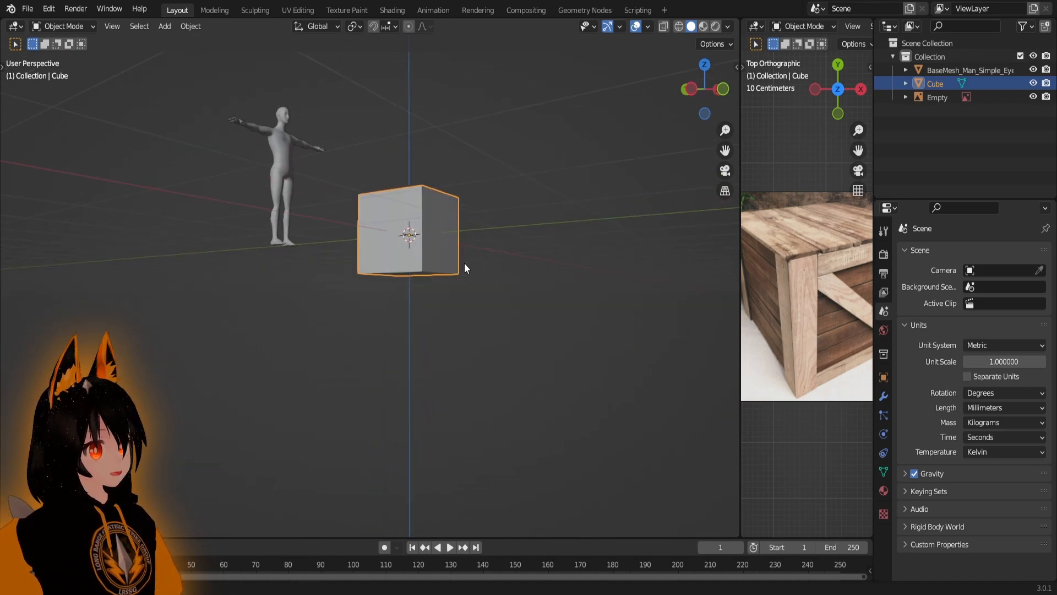
pyautogui.scroll(-6, 467, 260)
pyautogui.scroll(6, 380, 303)
pyautogui.moveTo(446, 295); pyautogui.dragTo(444, 273, button='middle')
pyautogui.scroll(-5, 444, 273)
# - Place the 3D cursor in the empty space away from the cube
pyautogui.click(545, 157)
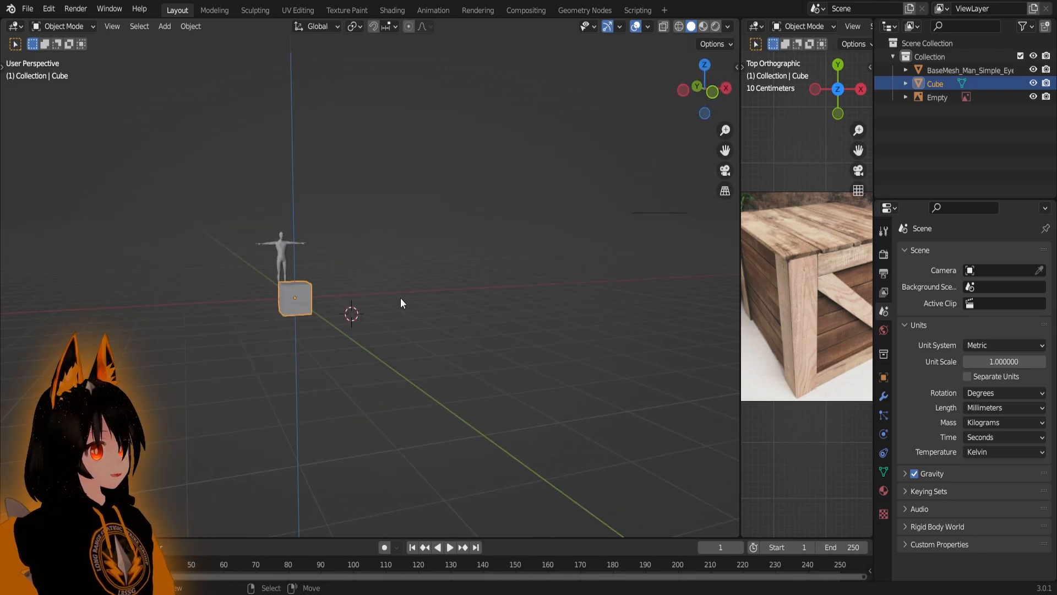
pyautogui.keyDown('shift'); pyautogui.rightClick(567, 115); pyautogui.keyUp('shift')
pyautogui.hotkey('shift', 's')
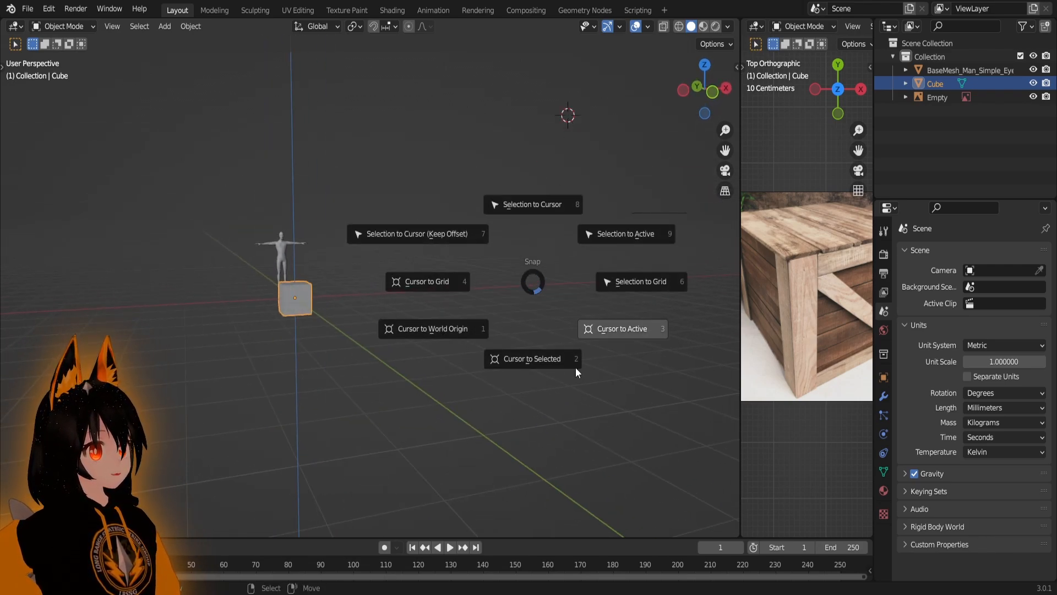
pyautogui.press('Escape')
# - Switch the cube to Edit Mode and select only its bottom face
pyautogui.scroll(1, 375, 309)
pyautogui.scroll(6, 479, 312)
pyautogui.keyDown('shift'); pyautogui.moveTo(375, 310); pyautogui.dragTo(474, 315, button='middle'); pyautogui.keyUp('shift')
pyautogui.scroll(-5, 475, 317)
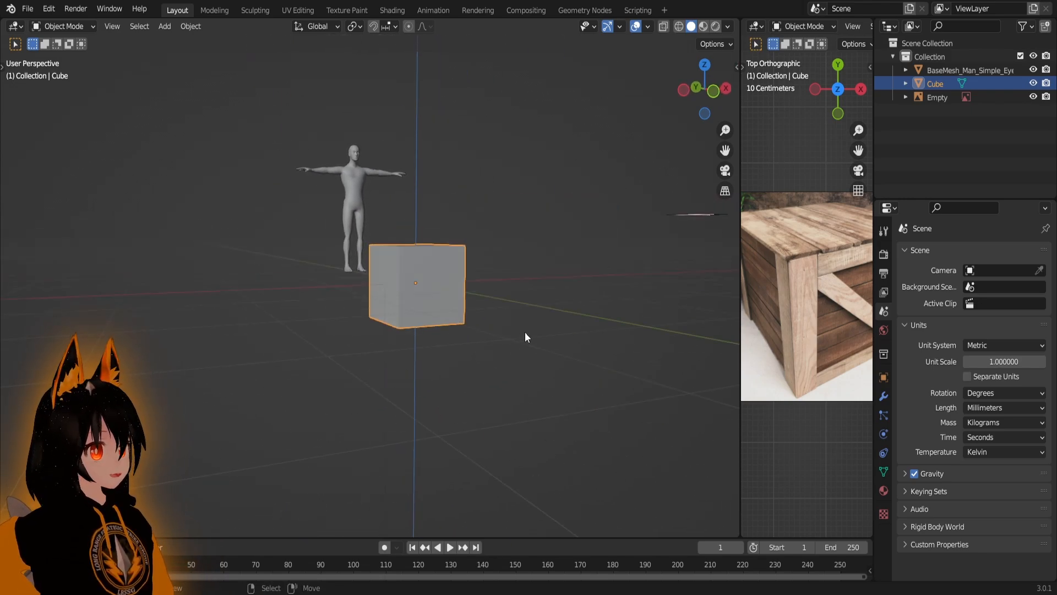
pyautogui.scroll(-3, 526, 333)
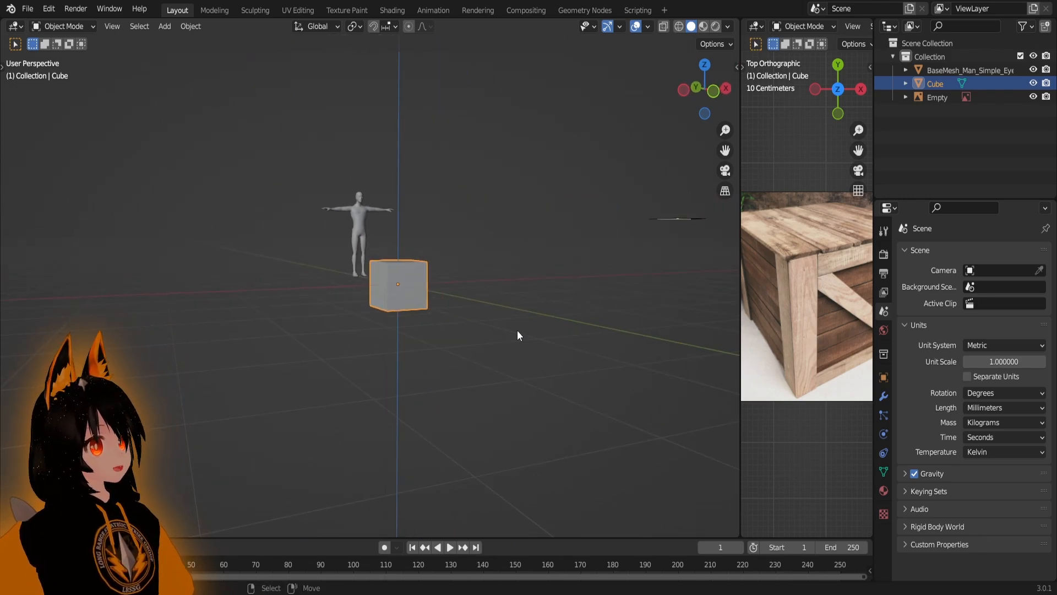
pyautogui.moveTo(428, 332); pyautogui.dragTo(494, 392, button='middle')
pyautogui.scroll(5, 493, 392)
pyautogui.press('Tab')
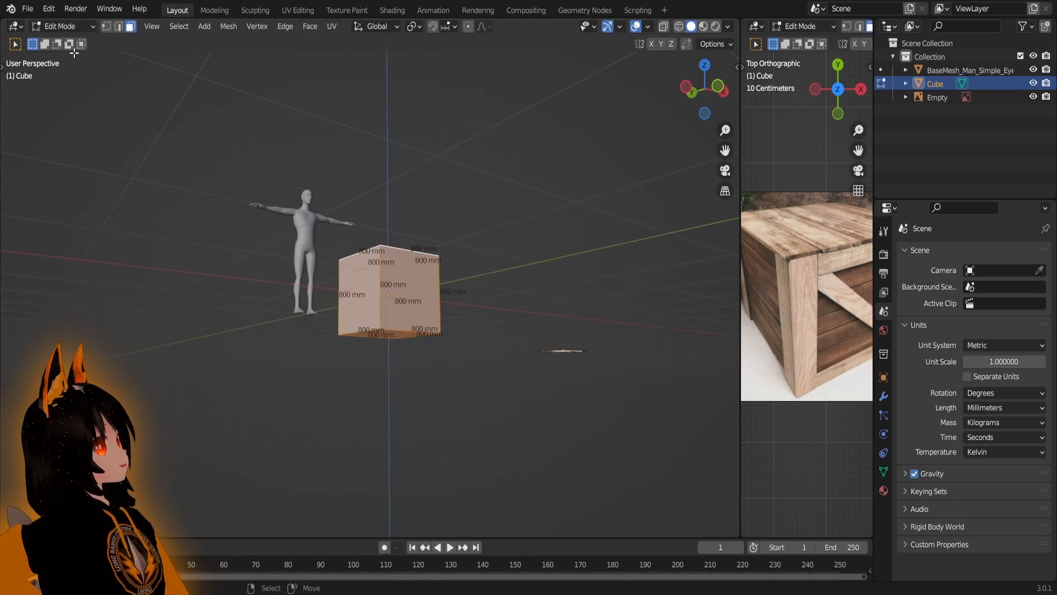
pyautogui.moveTo(455, 293)
pyautogui.mouseDown(button='middle')
pyautogui.moveTo(449, 276)
pyautogui.moveTo(467, 288)
pyautogui.mouseUp(button='middle')
pyautogui.scroll(3, 451, 292)
pyautogui.scroll(-3, 449, 276)
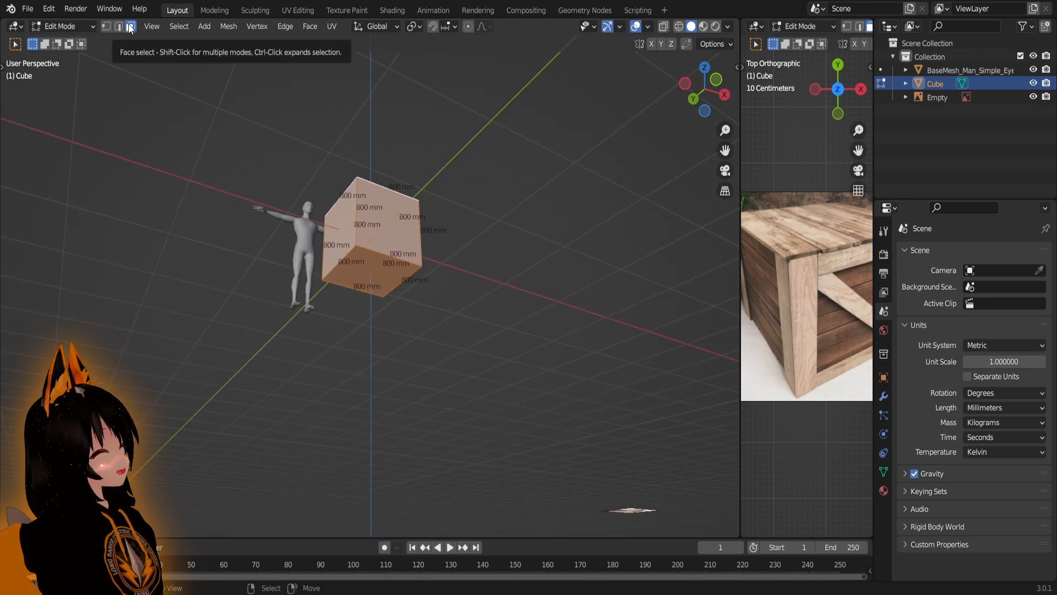
pyautogui.scroll(2, 455, 323)
pyautogui.scroll(-2, 444, 307)
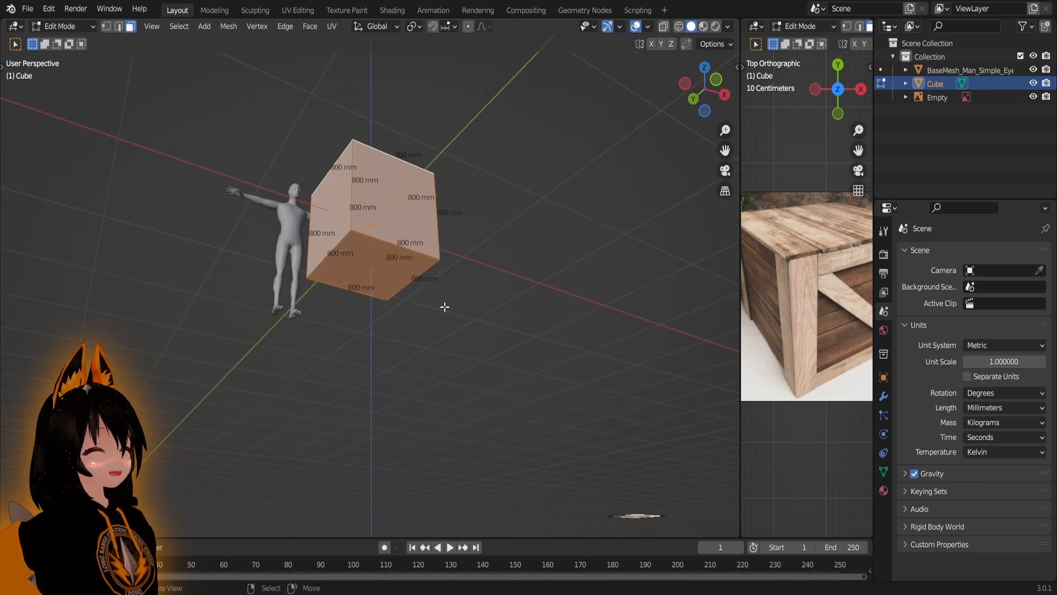
pyautogui.click(369, 257)
# - Snap the 3D cursor to the centre of the selected bottom face
pyautogui.moveTo(596, 304); pyautogui.dragTo(507, 281, button='middle')
pyautogui.scroll(3, 573, 319)
pyautogui.keyDown('shift'); pyautogui.moveTo(637, 333); pyautogui.dragTo(573, 302, button='middle'); pyautogui.keyUp('shift')
pyautogui.scroll(-3, 524, 299)
pyautogui.scroll(6, 522, 306)
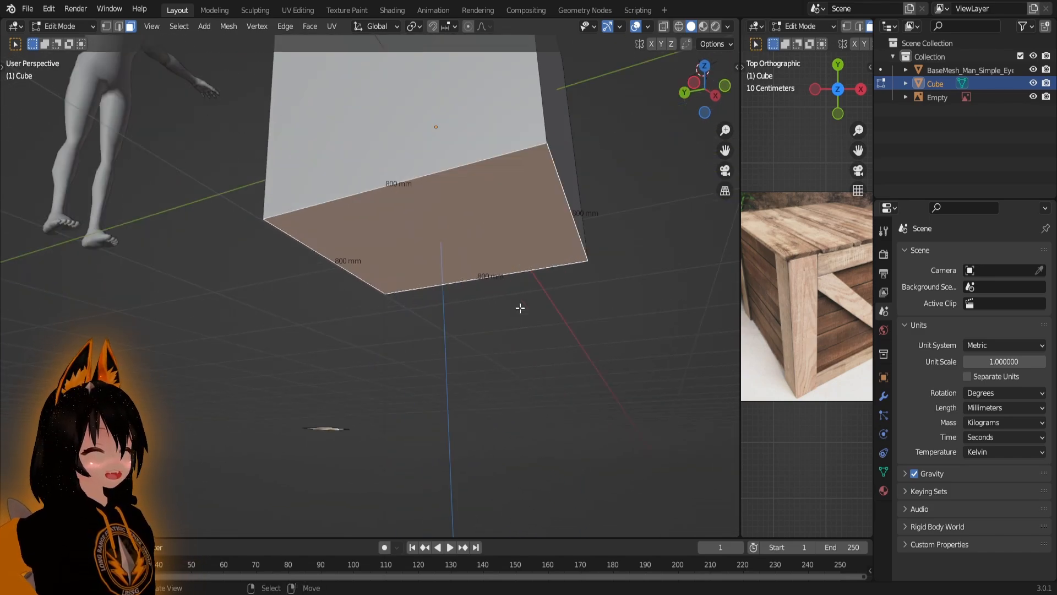
pyautogui.scroll(-3, 522, 306)
pyautogui.moveTo(495, 273); pyautogui.dragTo(507, 268, button='middle')
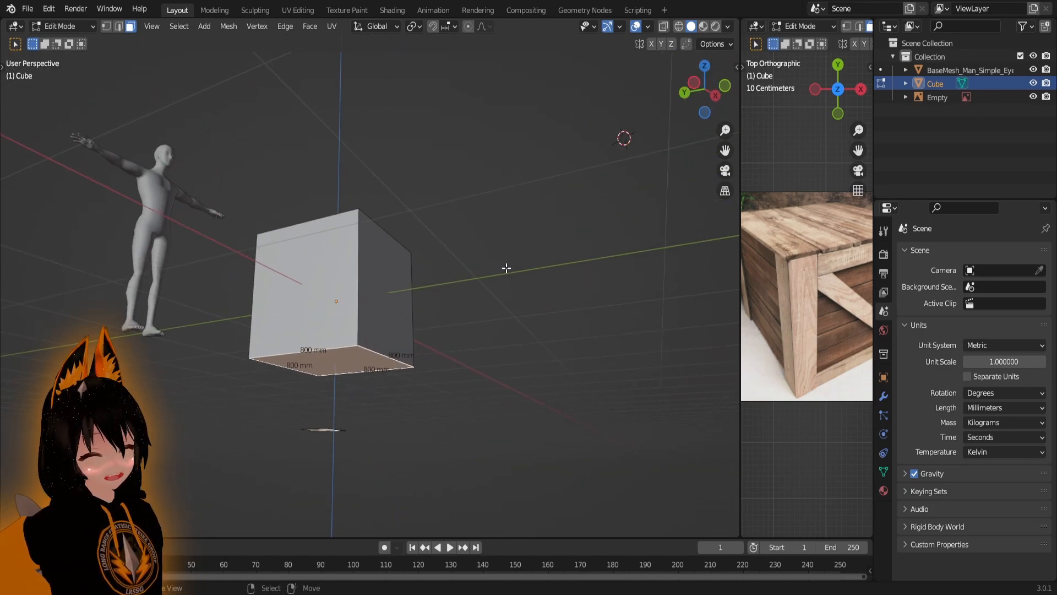
pyautogui.hotkey('shift', 's')
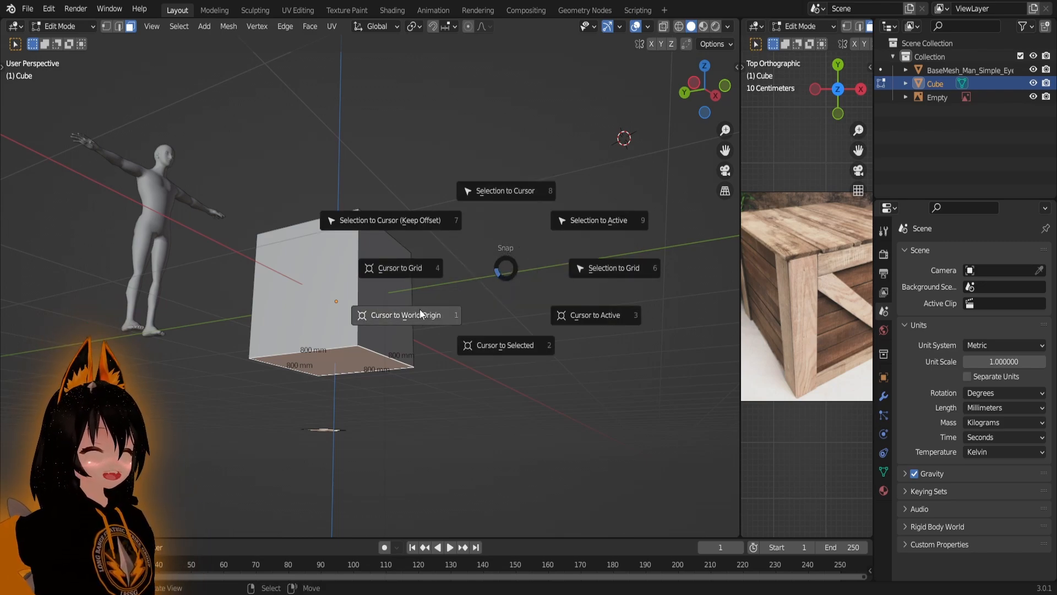
pyautogui.click(506, 356)
# - Repeat the Cursor to Selected snap on the cube's bottom face
pyautogui.moveTo(460, 401); pyautogui.dragTo(497, 361, button='middle')
pyautogui.scroll(-4, 510, 298)
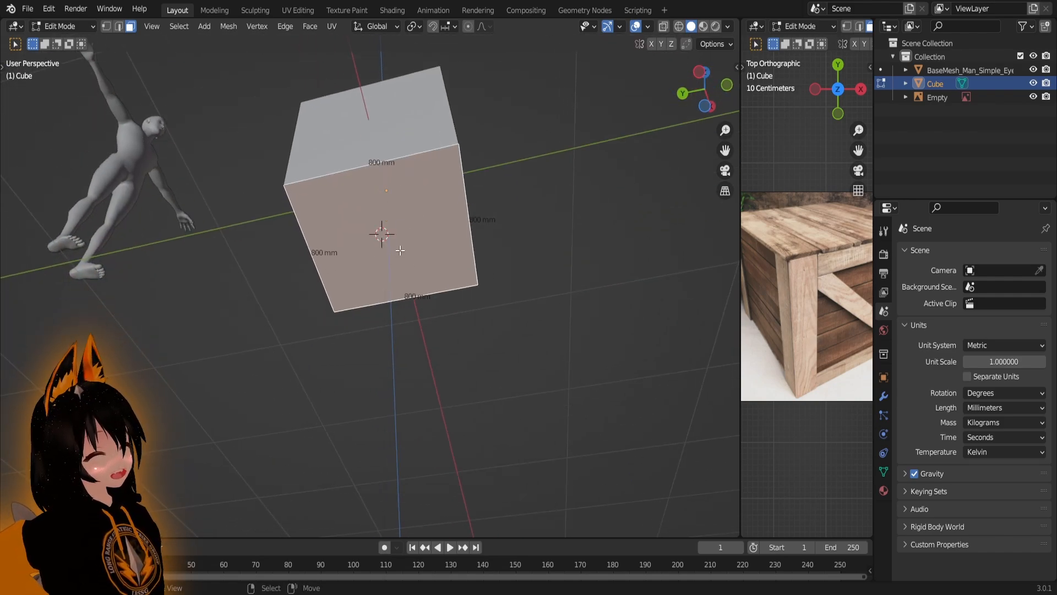
pyautogui.hotkey('shift', 's')
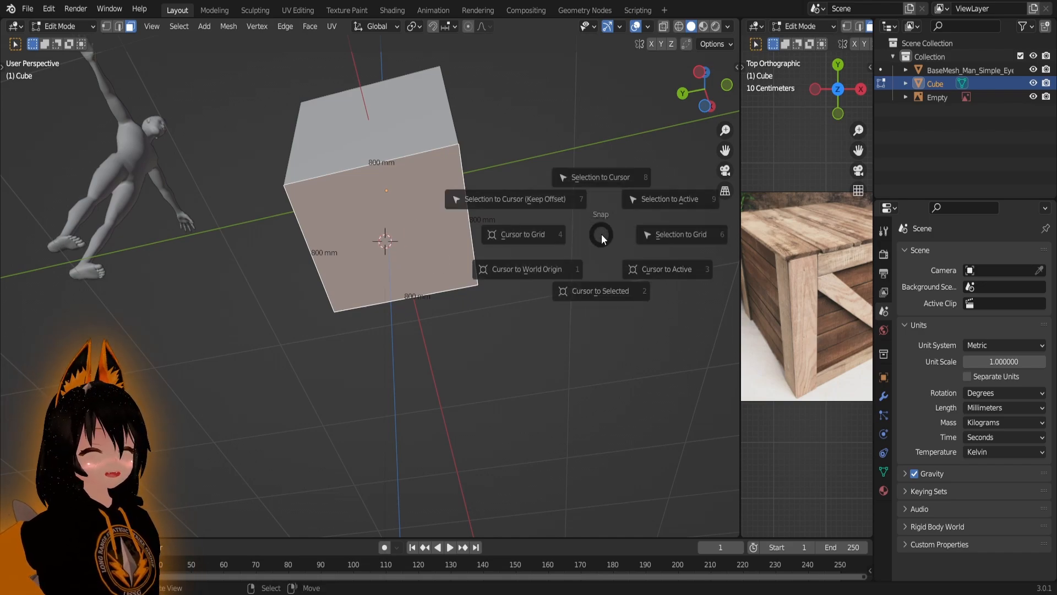
pyautogui.click(594, 313)
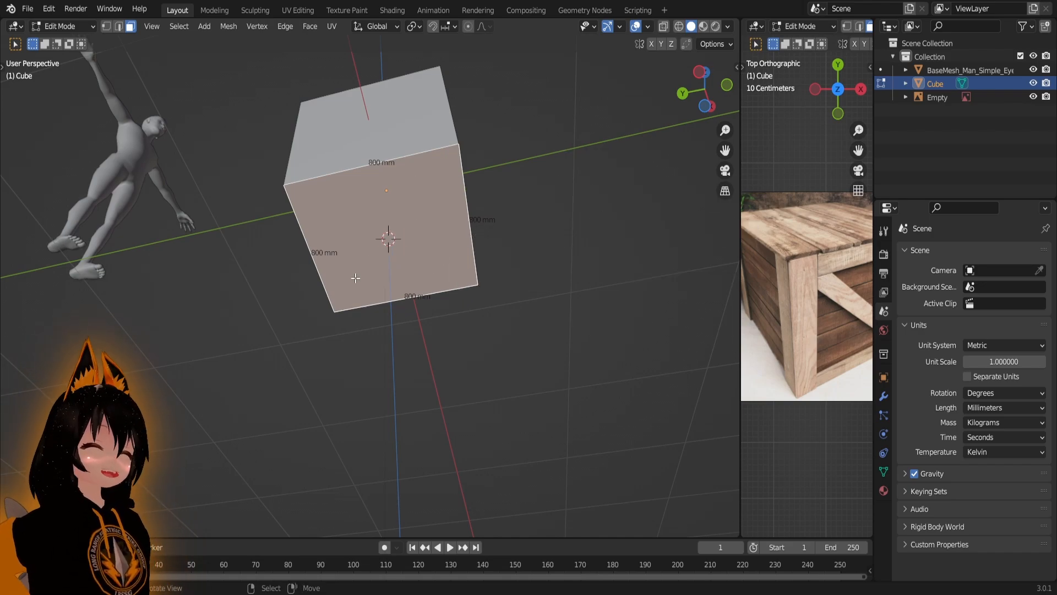
# - Return to Object Mode and set the cube's origin to the 3D cursor on its bottom face
pyautogui.scroll(-4, 386, 234)
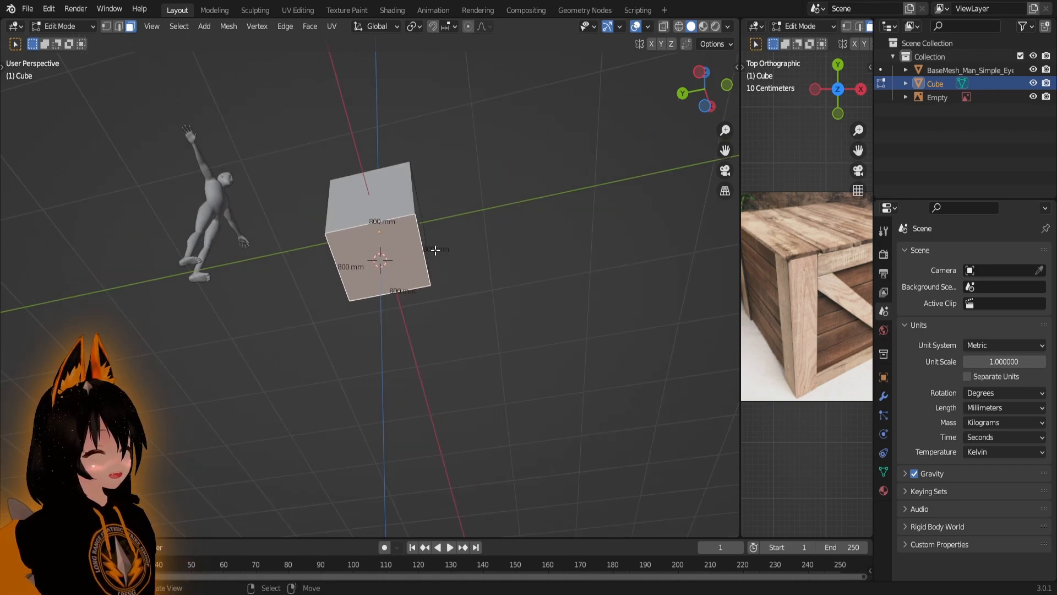
pyautogui.moveTo(432, 248); pyautogui.dragTo(551, 278, button='middle')
pyautogui.press('Tab')
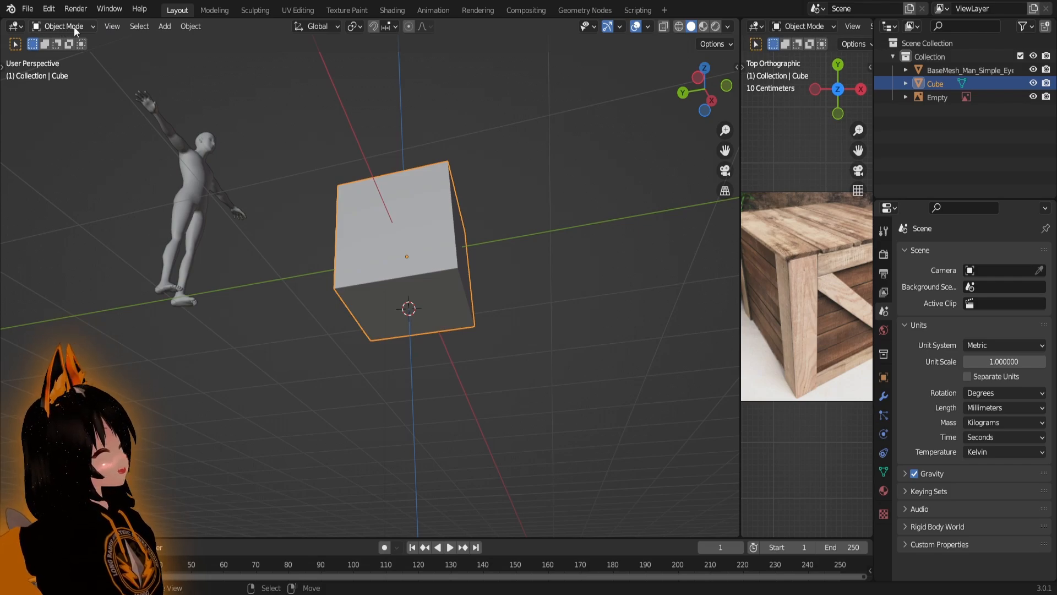
pyautogui.click(190, 26)
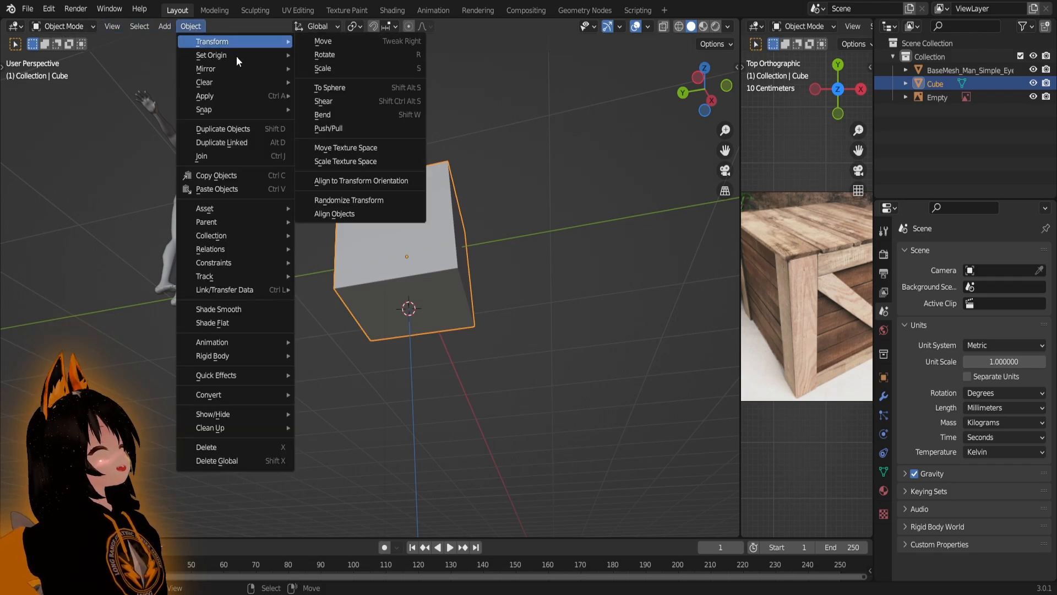
pyautogui.moveTo(196, 57)
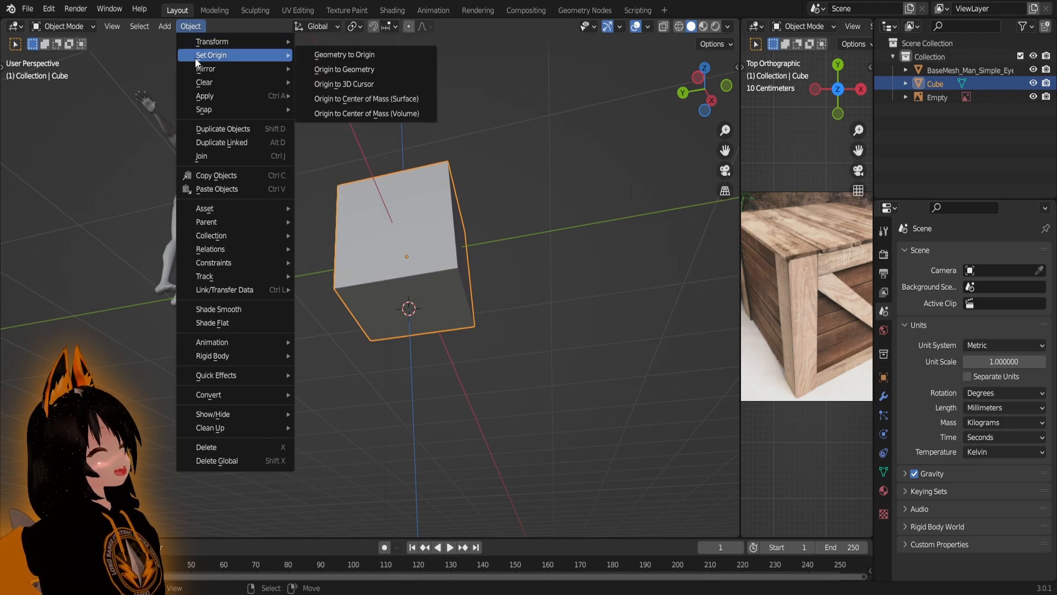
pyautogui.click(355, 85)
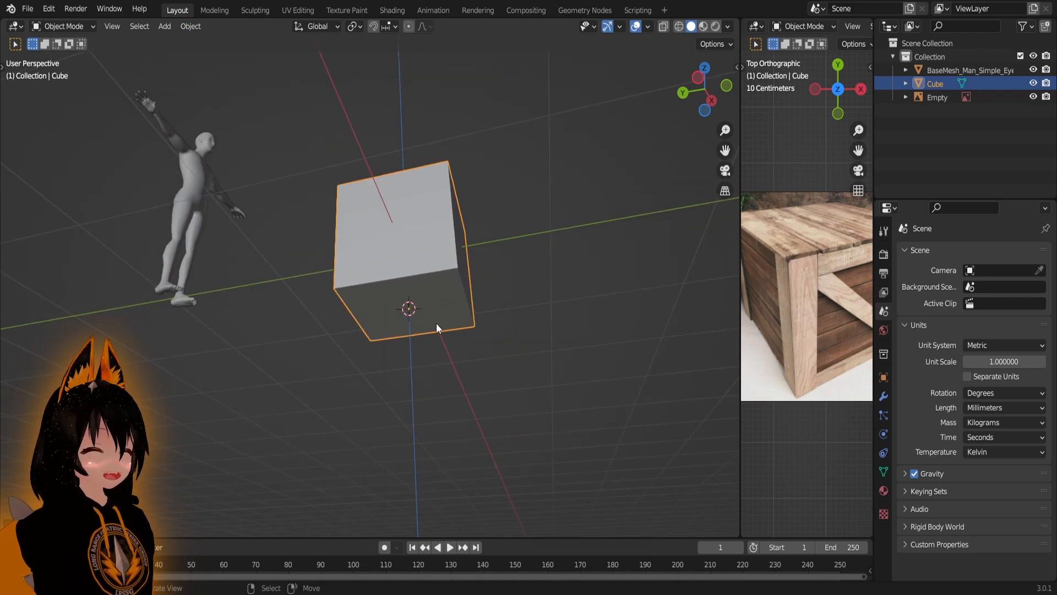
# - Place the 3D cursor away from the cube, check the origin point on its underside, and deselect the cube
pyautogui.keyDown('shift'); pyautogui.rightClick(527, 98); pyautogui.keyUp('shift')
pyautogui.keyDown('shift'); pyautogui.rightClick(637, 204); pyautogui.keyUp('shift')
pyautogui.moveTo(416, 328)
pyautogui.mouseDown(button='middle')
pyautogui.moveTo(365, 380)
pyautogui.moveTo(488, 352)
pyautogui.moveTo(425, 340)
pyautogui.mouseUp(button='middle')
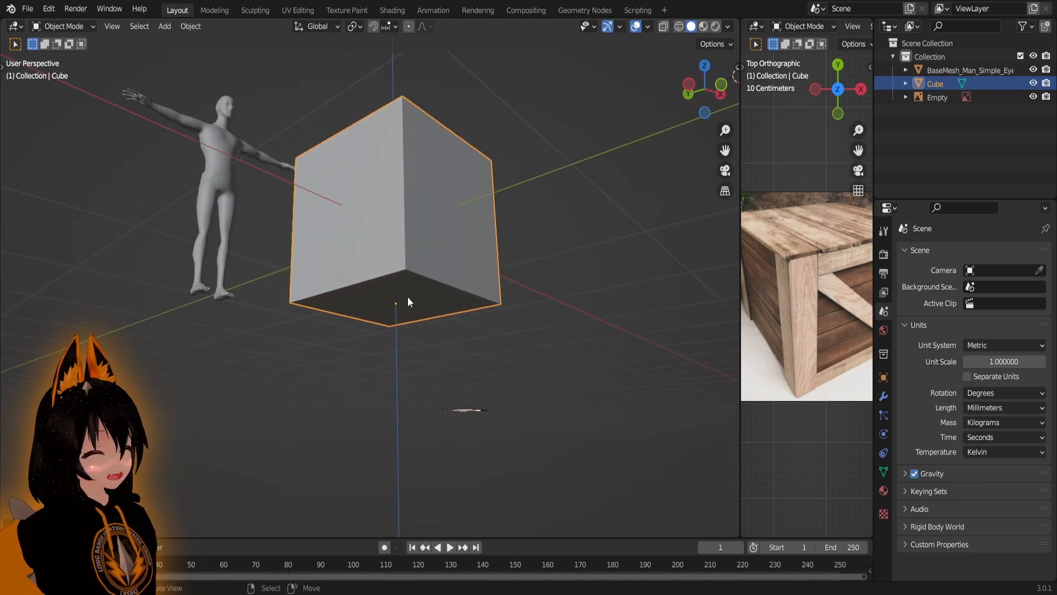
pyautogui.moveTo(407, 302); pyautogui.dragTo(384, 349, button='middle')
pyautogui.click(528, 175)
pyautogui.moveTo(527, 175); pyautogui.dragTo(466, 247, button='middle')
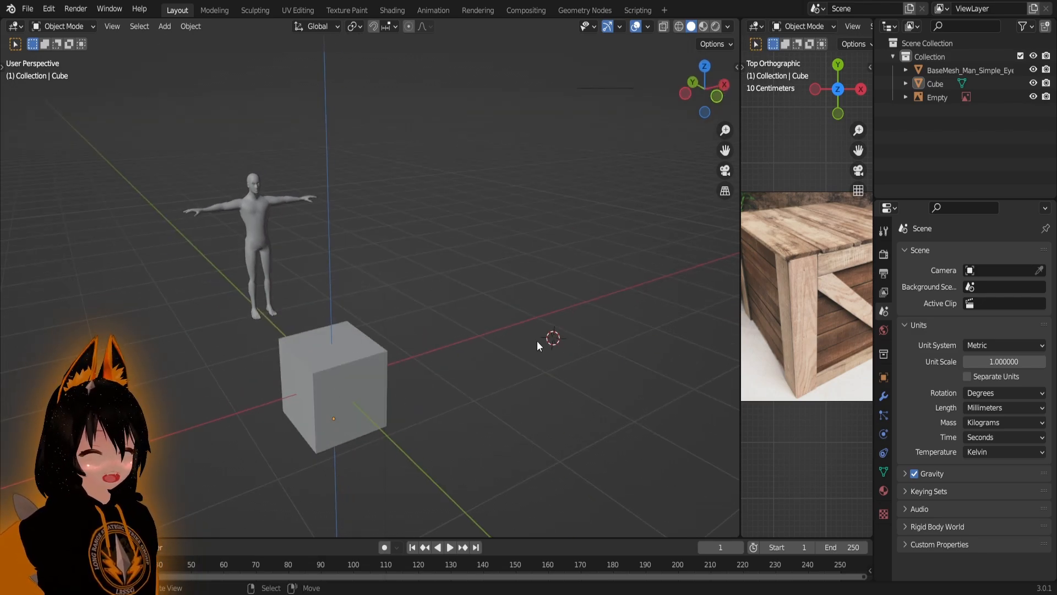
# - Snap the 3D cursor to the world origin and compare its position with the cube's origin point
pyautogui.keyDown('shift'); pyautogui.moveTo(486, 377); pyautogui.dragTo(511, 263, button='middle'); pyautogui.keyUp('shift')
pyautogui.scroll(-1, 512, 264)
pyautogui.hotkey('shift', 's')
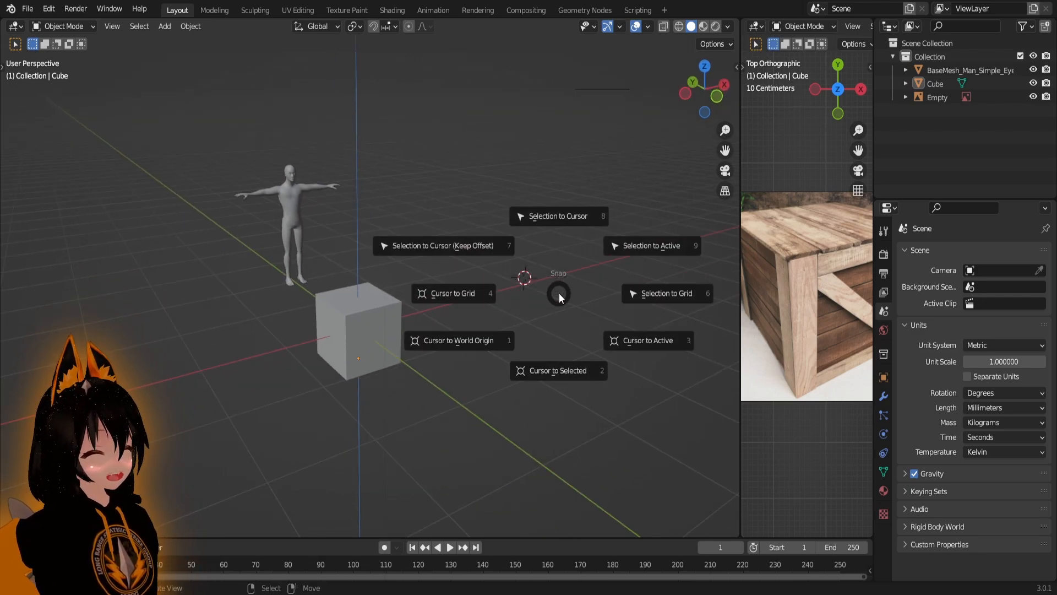
pyautogui.click(456, 361)
pyautogui.scroll(1, 440, 344)
pyautogui.scroll(-1, 468, 346)
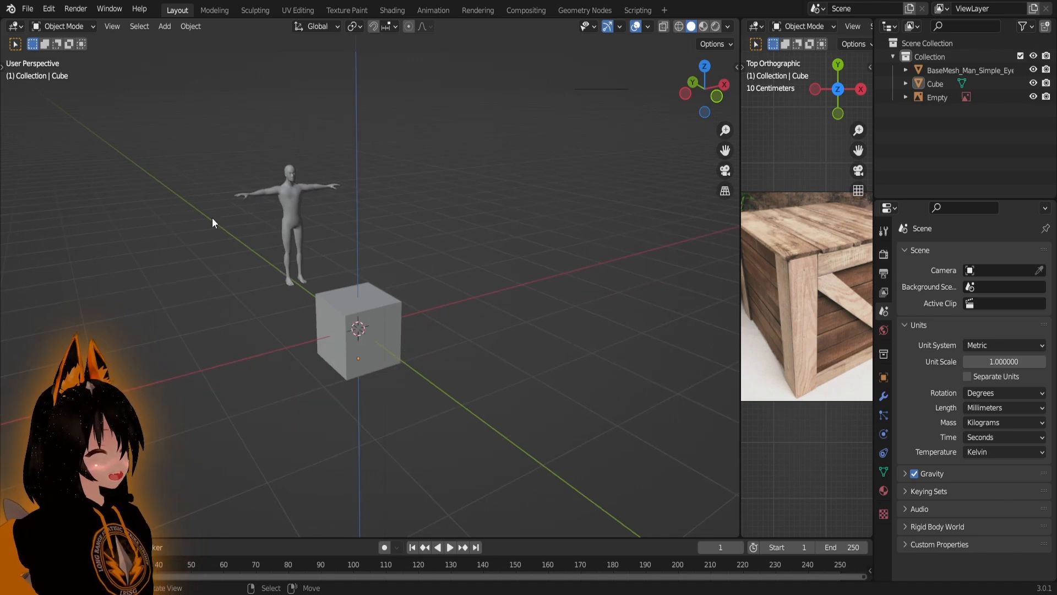
pyautogui.scroll(5, 464, 361)
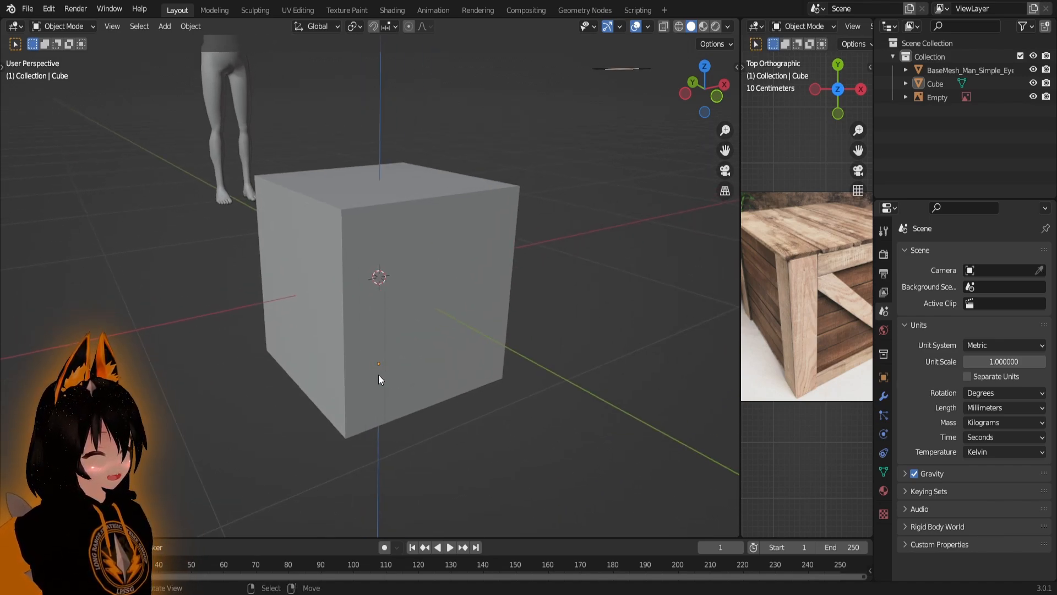
pyautogui.scroll(-5, 378, 341)
# - Select the cube and snap it to the 3D cursor so its base rests on the ground plane
pyautogui.click(388, 285)
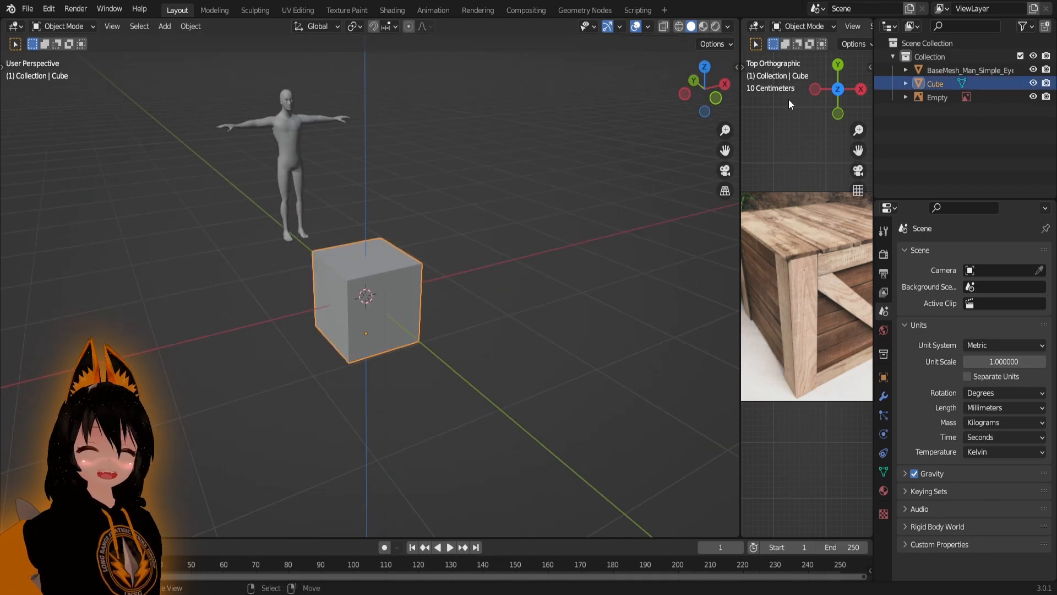
pyautogui.hotkey('shift', 's')
pyautogui.press('8')
pyautogui.hotkey('shift', 's')
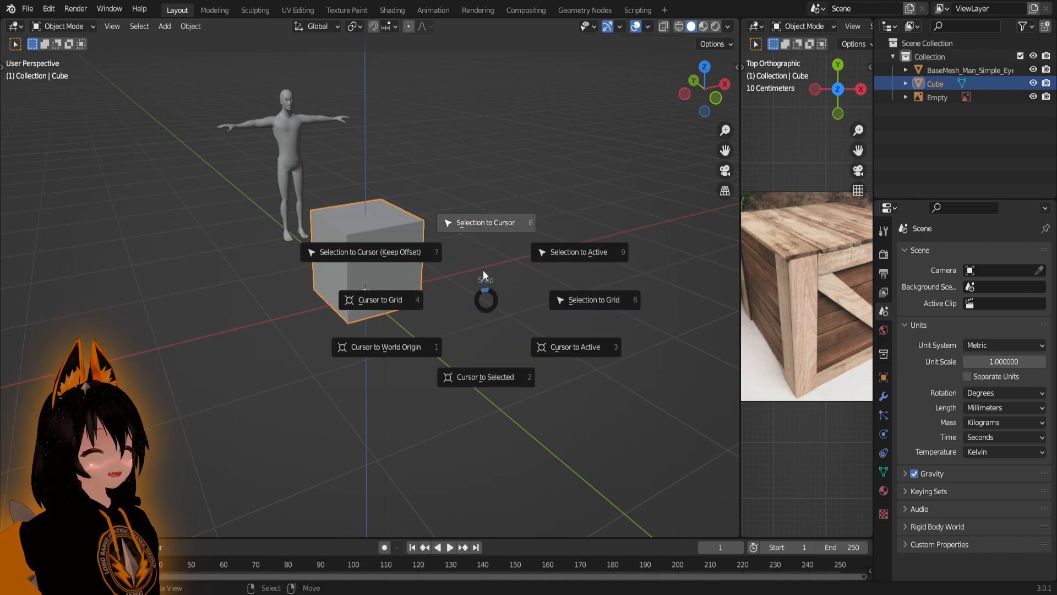
pyautogui.click(487, 226)
pyautogui.moveTo(442, 332)
pyautogui.mouseDown(button='middle')
pyautogui.moveTo(461, 298)
pyautogui.moveTo(449, 319)
pyautogui.mouseUp(button='middle')
pyautogui.scroll(-3, 448, 320)
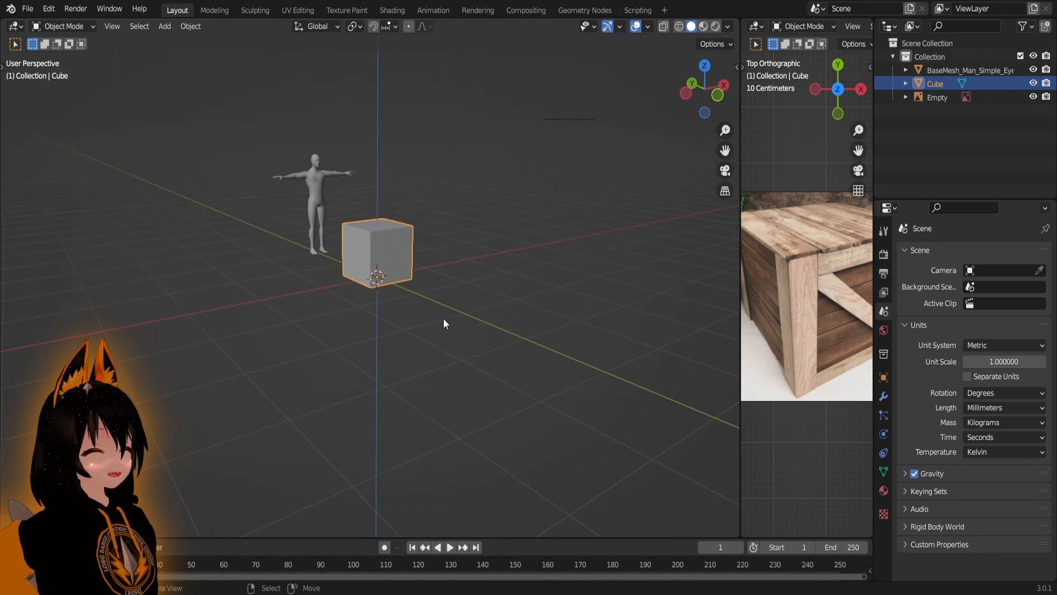
pyautogui.scroll(5, 513, 302)
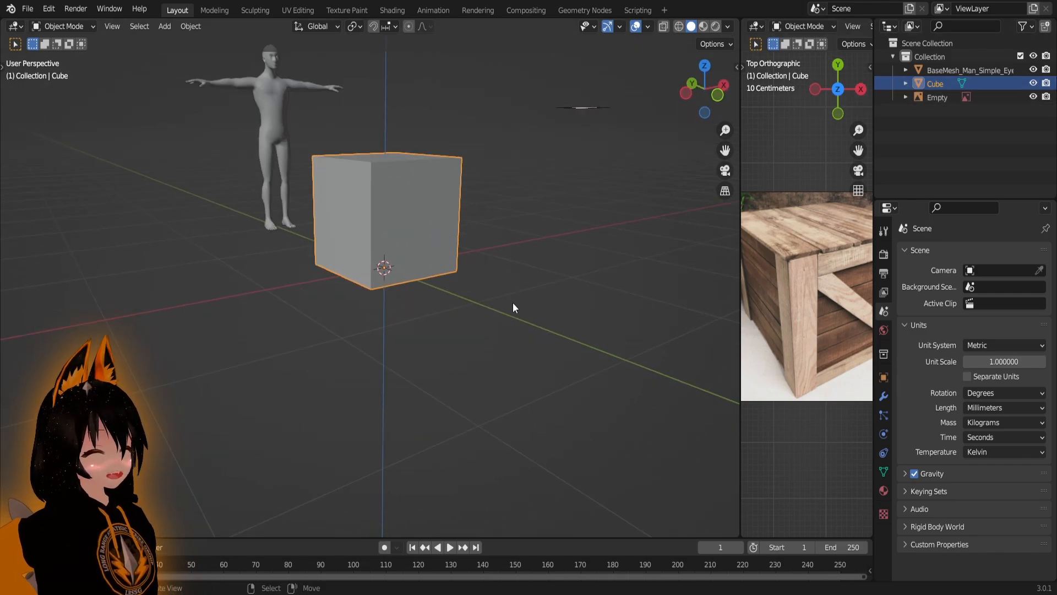
# - Inspect the cube resting on the ground next to the human figure
pyautogui.moveTo(488, 296); pyautogui.dragTo(504, 324, button='middle')
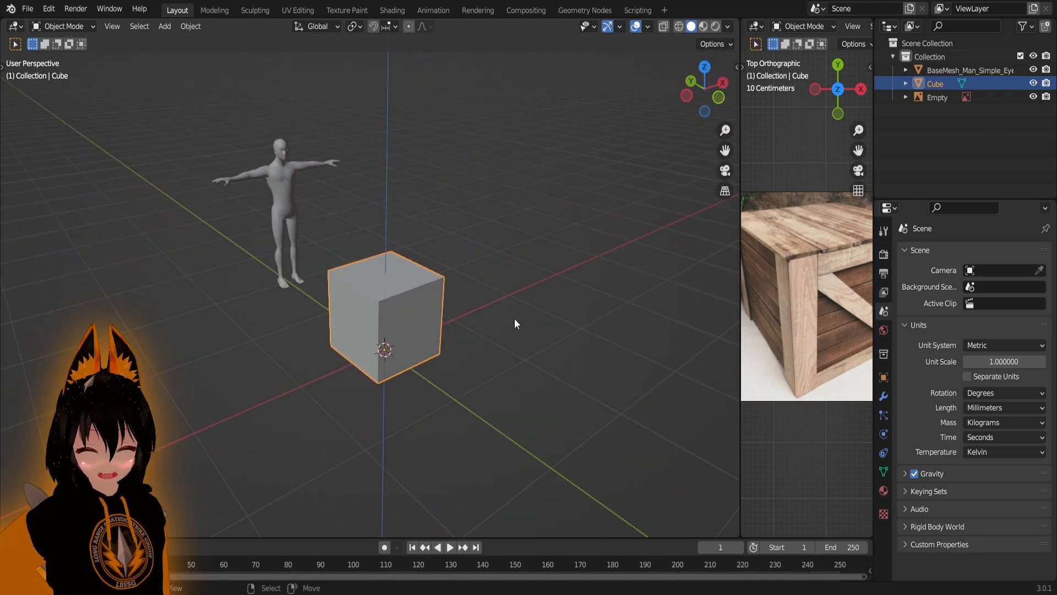
pyautogui.scroll(-3, 419, 335)
pyautogui.scroll(3, 429, 315)
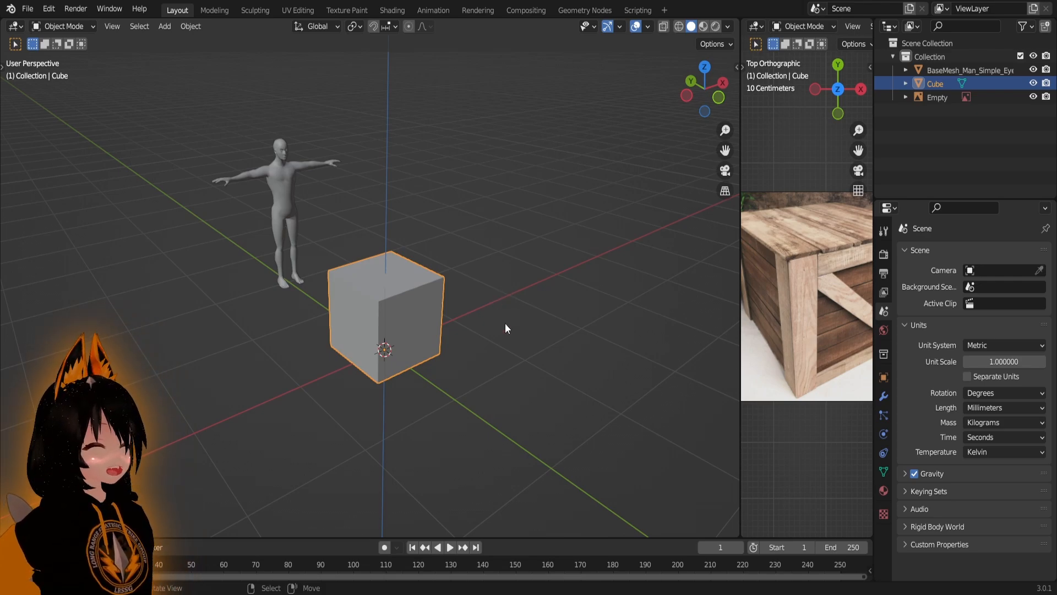
pyautogui.scroll(-3, 515, 304)
pyautogui.moveTo(516, 304)
pyautogui.mouseDown(button='middle')
pyautogui.moveTo(479, 304)
pyautogui.moveTo(524, 297)
pyautogui.moveTo(528, 311)
pyautogui.mouseUp(button='middle')
pyautogui.scroll(-2, 567, 316)
pyautogui.scroll(6, 436, 300)
# - Place the 3D cursor away from the cube, keeping the cube selected
pyautogui.click(579, 264)
pyautogui.moveTo(453, 337); pyautogui.dragTo(616, 239, button='middle')
pyautogui.click(637, 234)
pyautogui.keyDown('shift'); pyautogui.moveTo(611, 294); pyautogui.dragTo(567, 298, button='middle'); pyautogui.keyUp('shift')
pyautogui.scroll(-1, 467, 334)
pyautogui.moveTo(366, 291); pyautogui.dragTo(470, 310, button='middle')
pyautogui.click(428, 274)
pyautogui.moveTo(480, 270); pyautogui.dragTo(497, 302, button='middle')
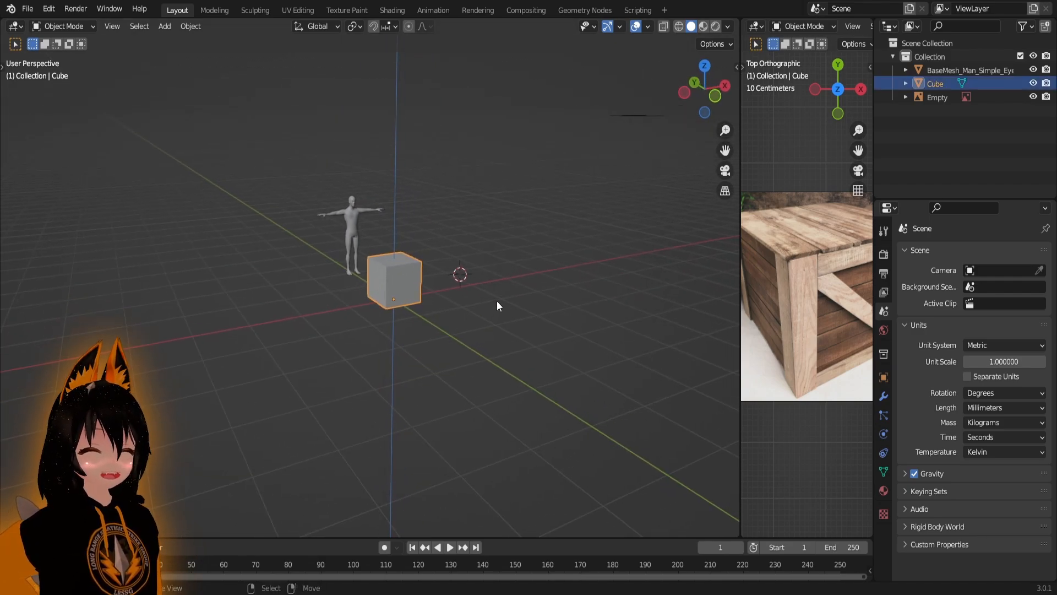
pyautogui.press('s')
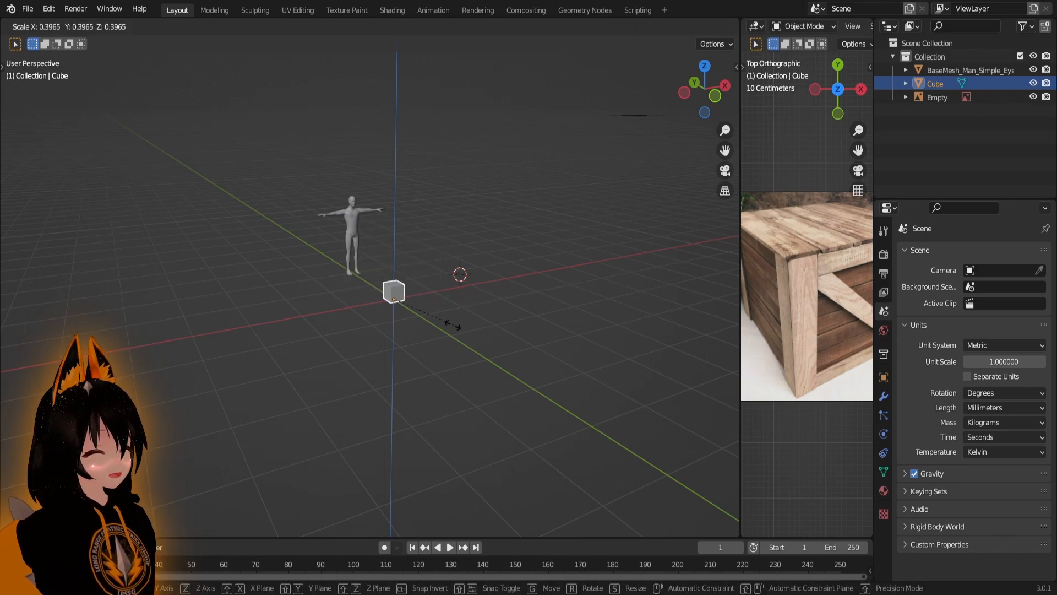
pyautogui.press('Escape')
pyautogui.moveTo(538, 313); pyautogui.dragTo(522, 312, button='middle')
pyautogui.press('s')
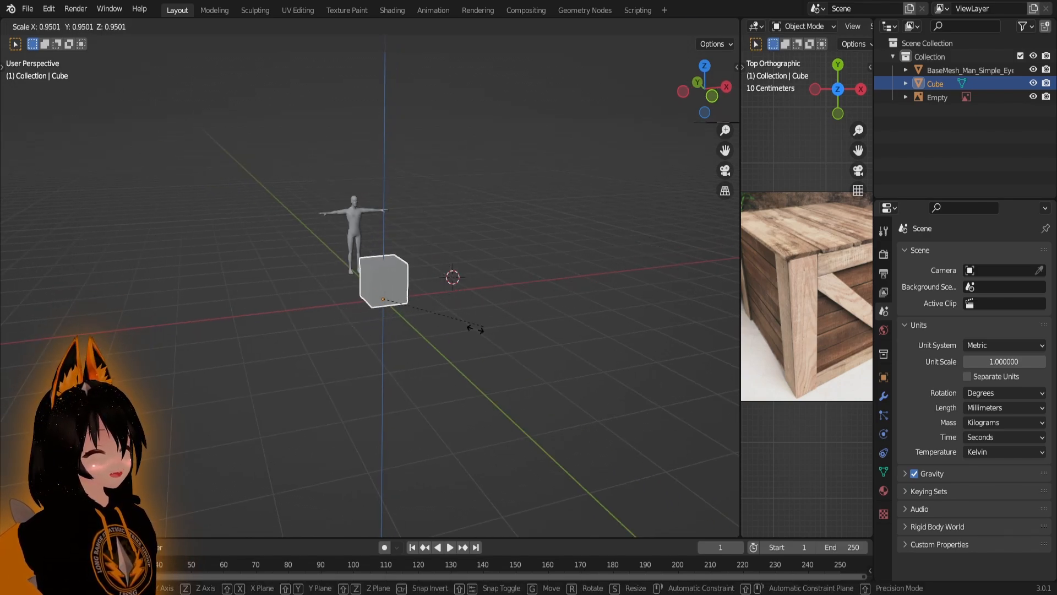
pyautogui.rightClick(471, 318)
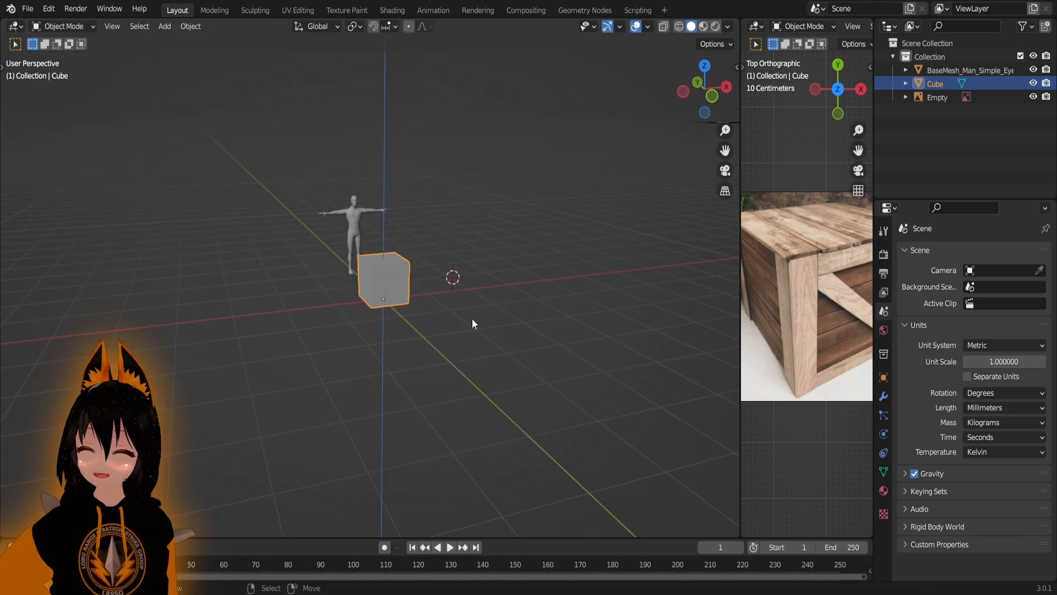
# - In front view, scale the cube uniformly from its base to about 851 mm per side, judging it against the human figure
pyautogui.press('KP_1')
pyautogui.scroll(7, 482, 321)
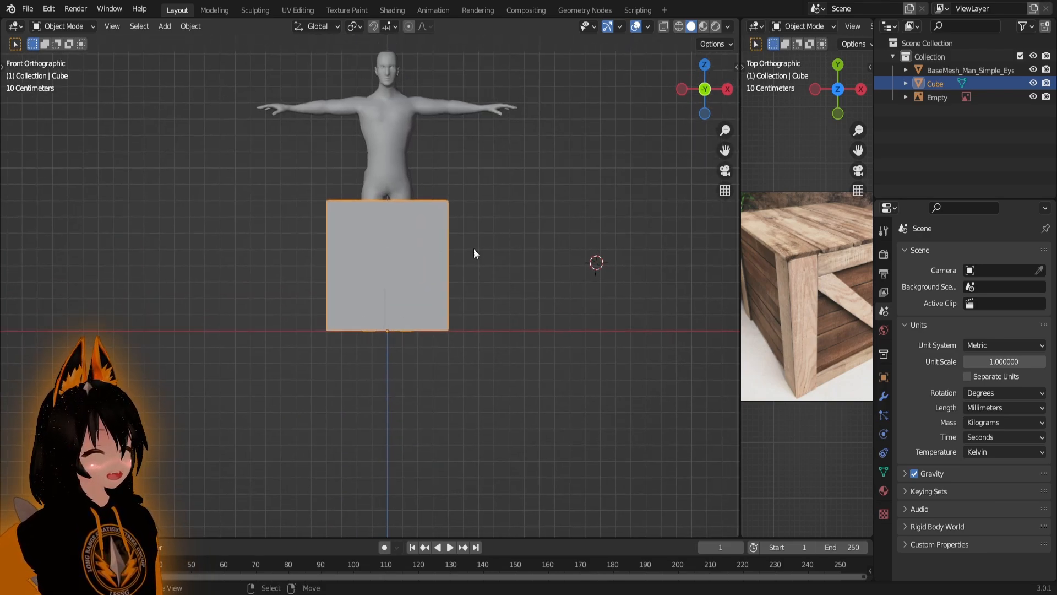
pyautogui.scroll(-2, 468, 292)
pyautogui.keyDown('shift'); pyautogui.moveTo(474, 298); pyautogui.dragTo(478, 338, button='middle'); pyautogui.keyUp('shift')
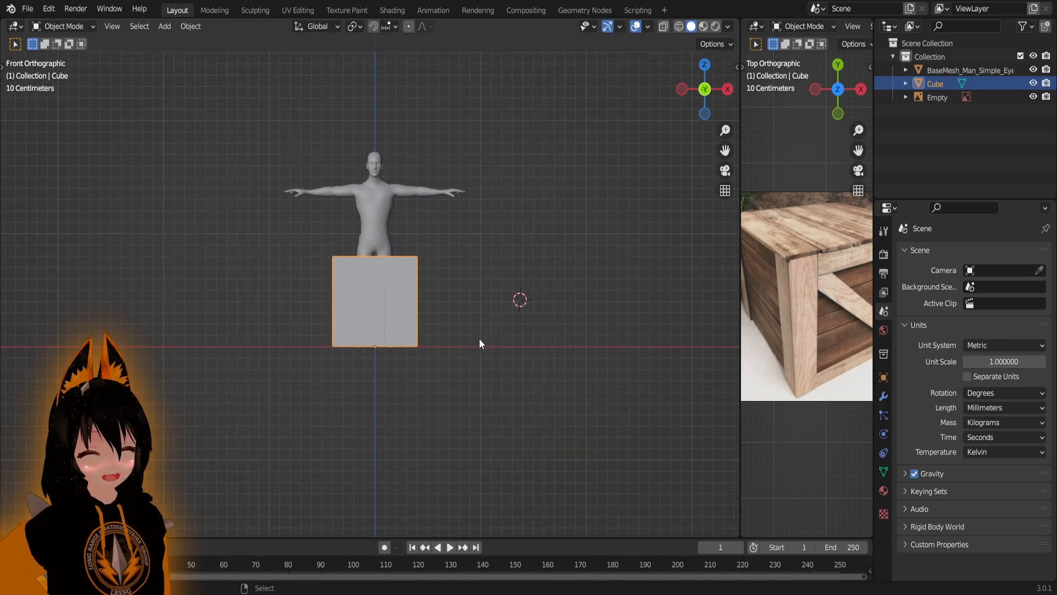
pyautogui.press('s')
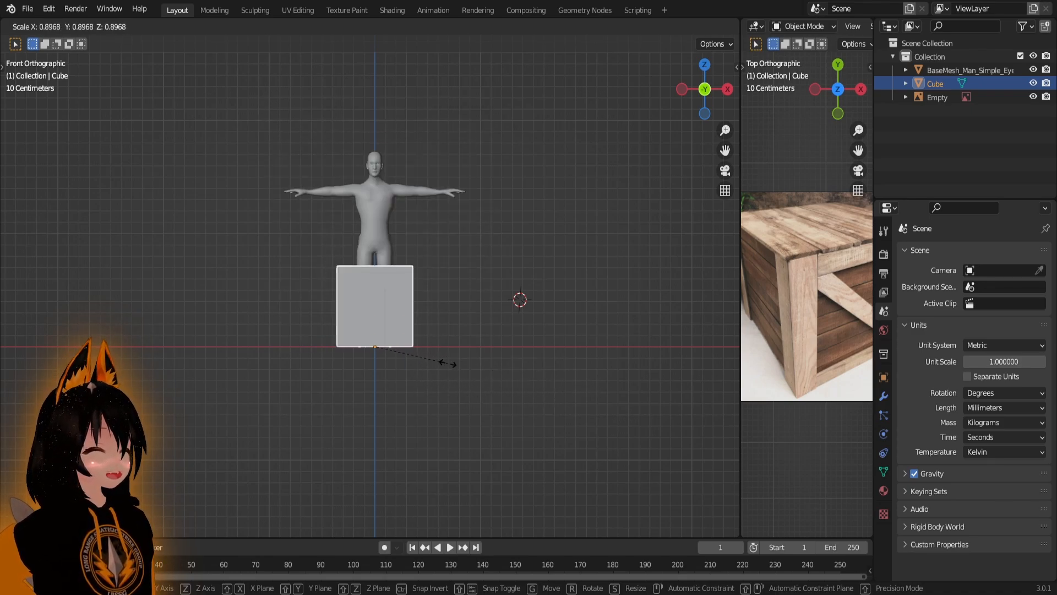
pyautogui.click(466, 357)
# - Apply the scale transform to the cube
pyautogui.moveTo(463, 358); pyautogui.dragTo(486, 351, button='middle')
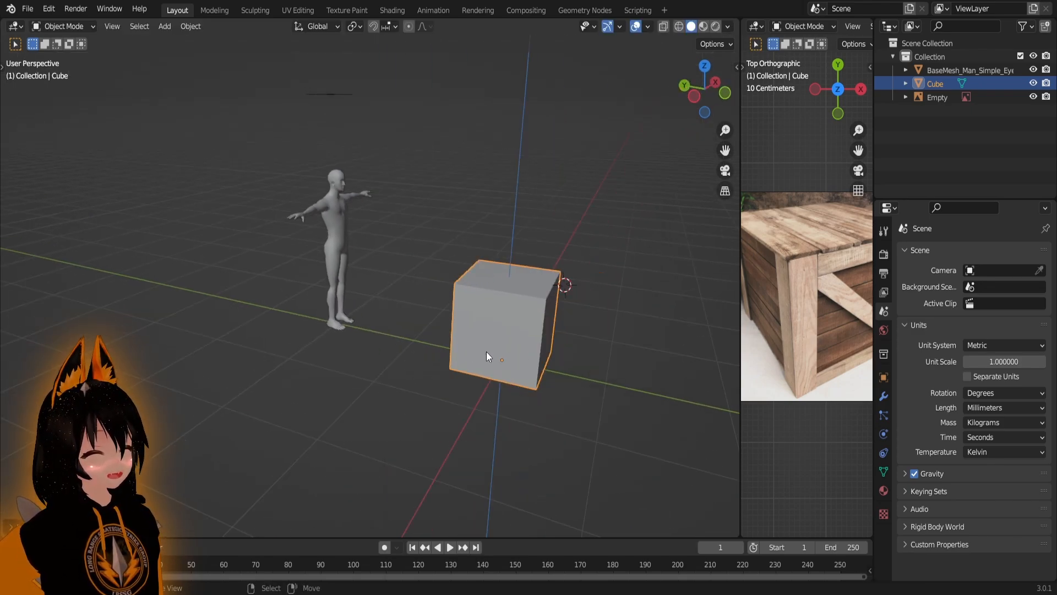
pyautogui.keyDown('shift'); pyautogui.moveTo(454, 319); pyautogui.dragTo(341, 334, button='middle'); pyautogui.keyUp('shift')
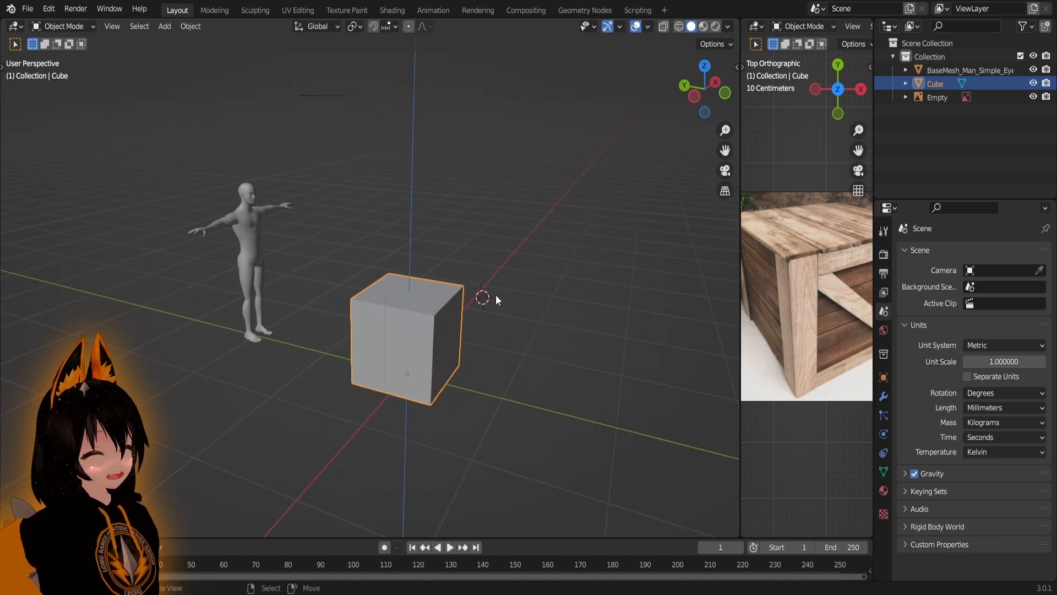
pyautogui.hotkey('ctrl', 'a')
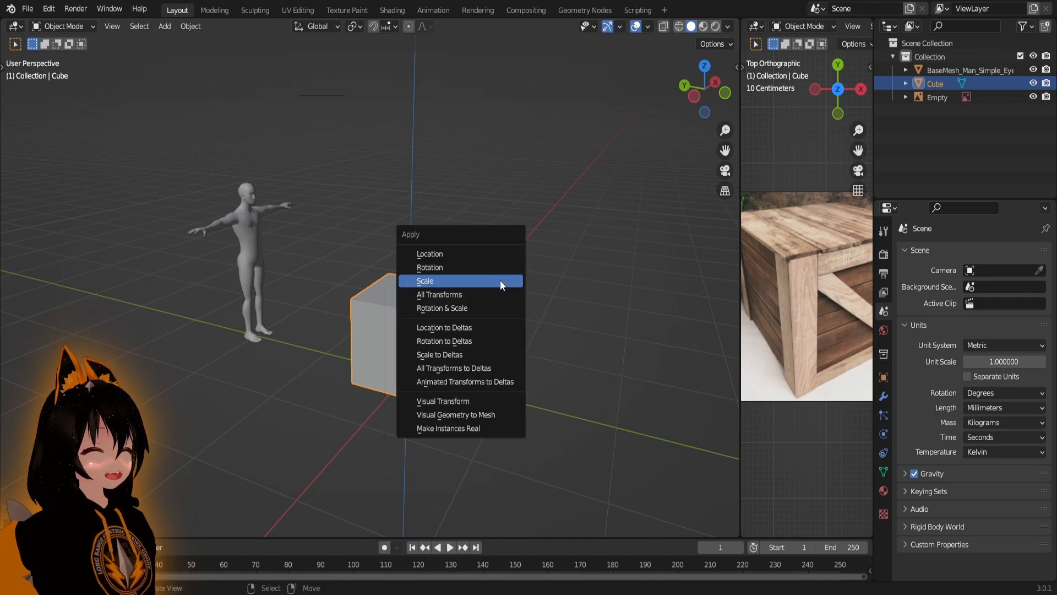
pyautogui.click(437, 281)
# - Select all of the cube's geometry in Edit Mode and check its edge lengths
pyautogui.press('Tab')
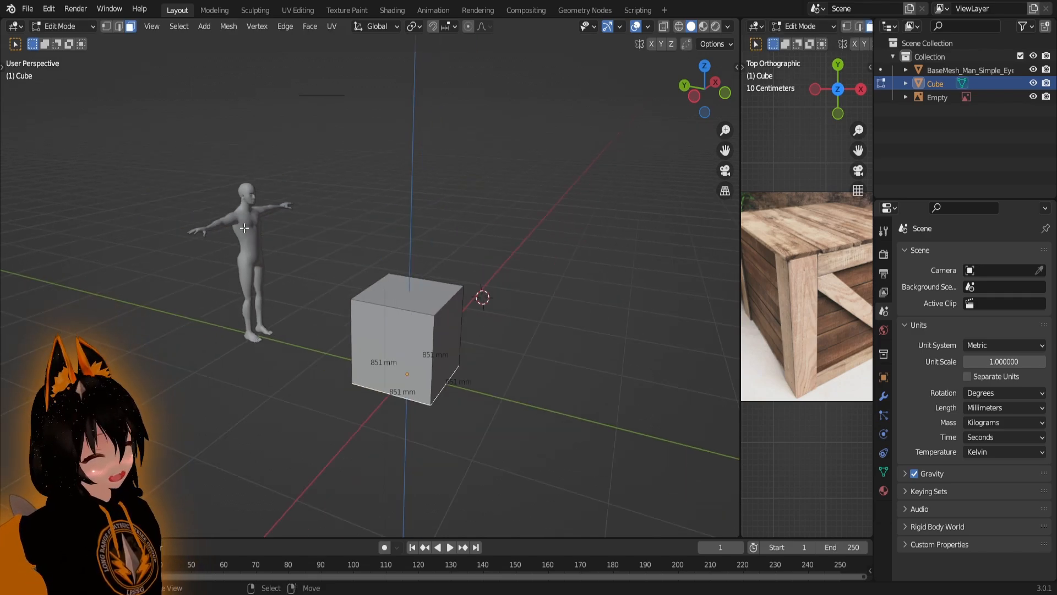
pyautogui.press('a')
pyautogui.scroll(5, 509, 362)
pyautogui.scroll(2, 391, 332)
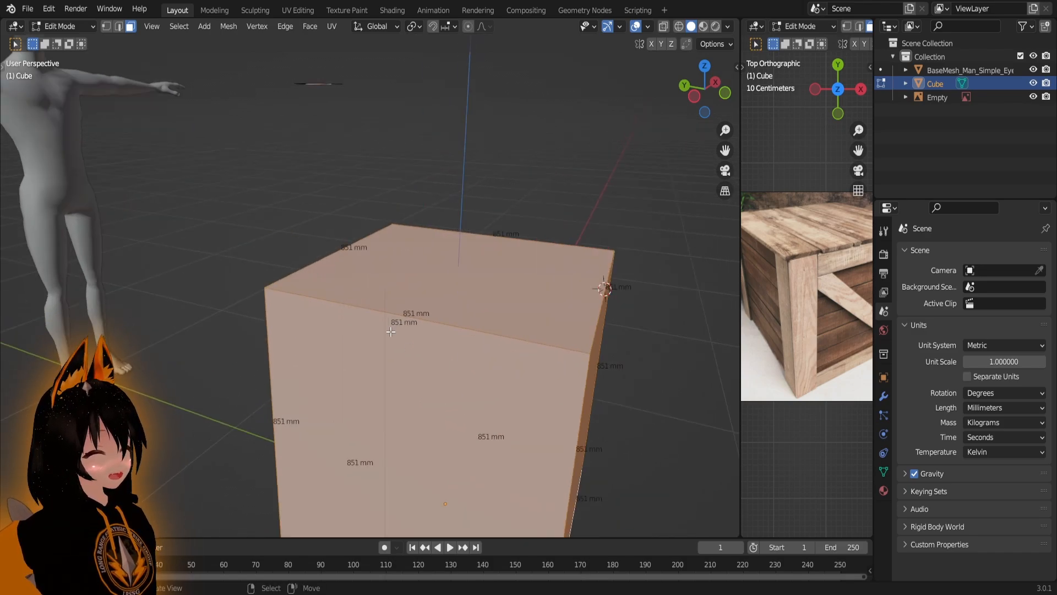
pyautogui.scroll(-5, 389, 335)
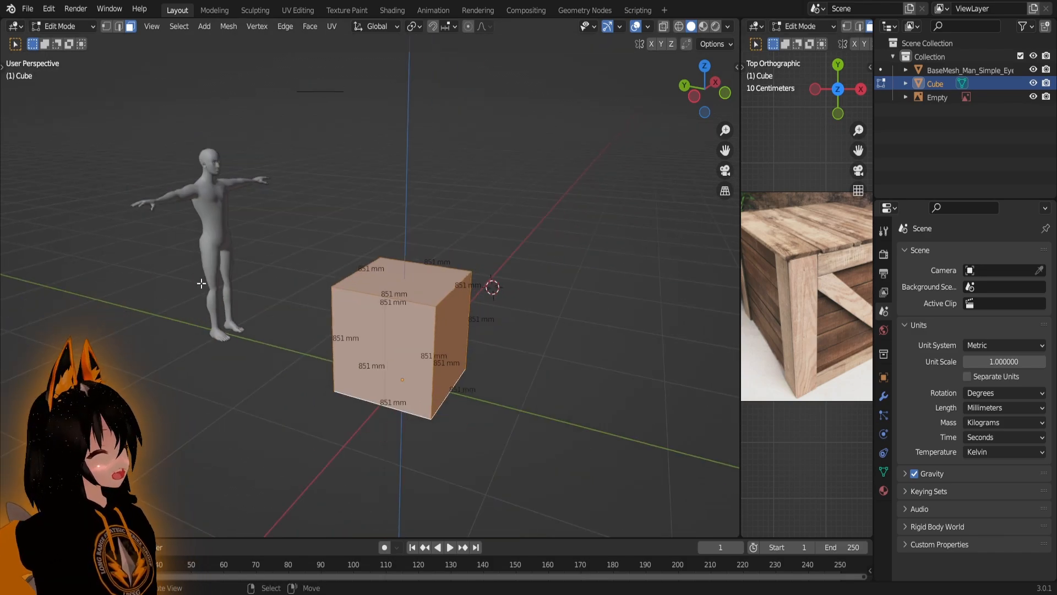
pyautogui.scroll(-3, 838, 229)
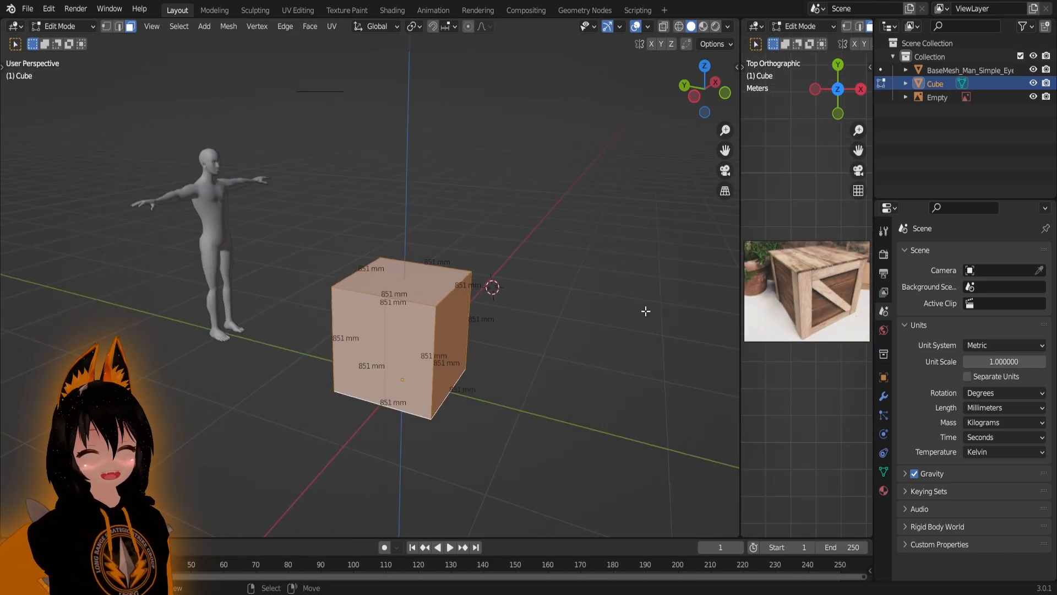
pyautogui.scroll(1, 234, 300)
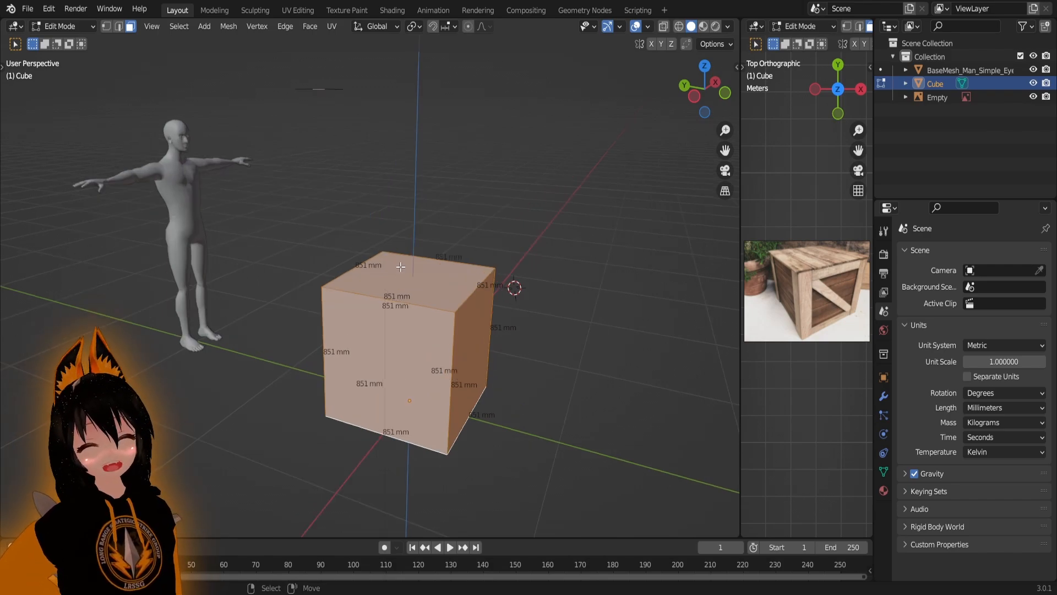
# - Review the cube's proportions from several sides beside the human figure and deselect its geometry
pyautogui.scroll(-3, 429, 264)
pyautogui.moveTo(478, 263); pyautogui.dragTo(567, 272, button='middle')
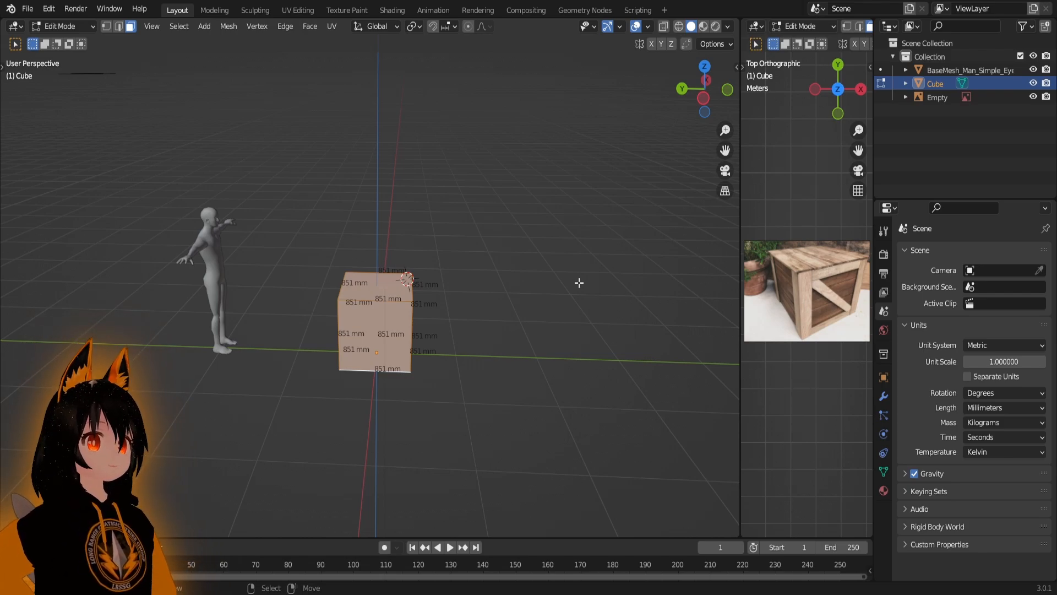
pyautogui.scroll(3, 461, 335)
pyautogui.moveTo(462, 335); pyautogui.dragTo(508, 325, button='middle')
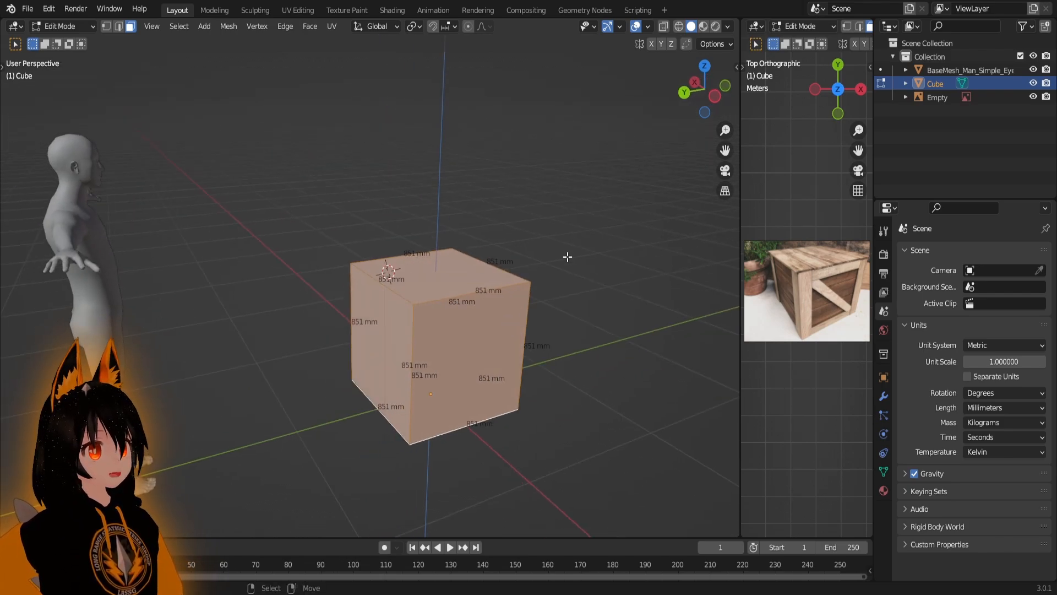
pyautogui.moveTo(567, 256); pyautogui.dragTo(562, 223, button='middle')
pyautogui.moveTo(420, 350); pyautogui.dragTo(371, 304, button='middle')
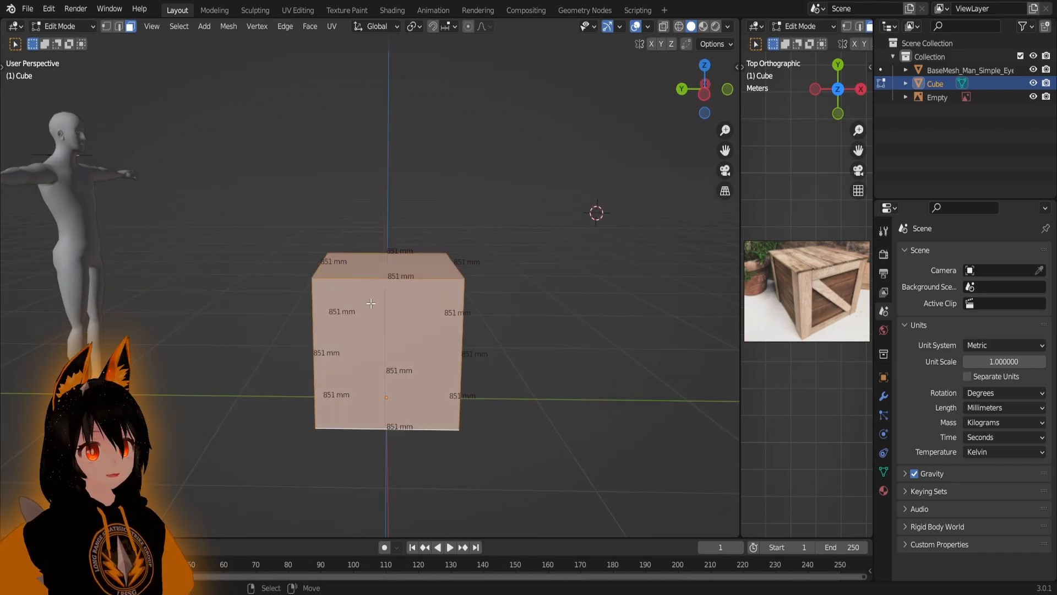
pyautogui.click(589, 298)
pyautogui.moveTo(451, 300); pyautogui.dragTo(524, 338, button='middle')
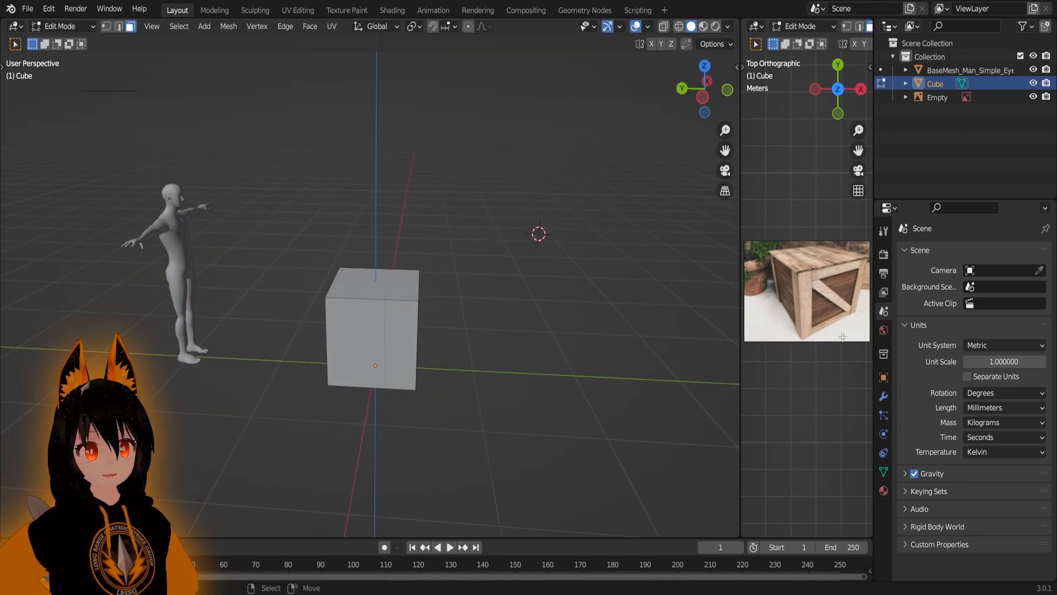
# - Widen the reference image viewport to about half the workspace and enlarge the crate photo
pyautogui.scroll(2, 769, 288)
pyautogui.moveTo(741, 254); pyautogui.dragTo(431, 256)
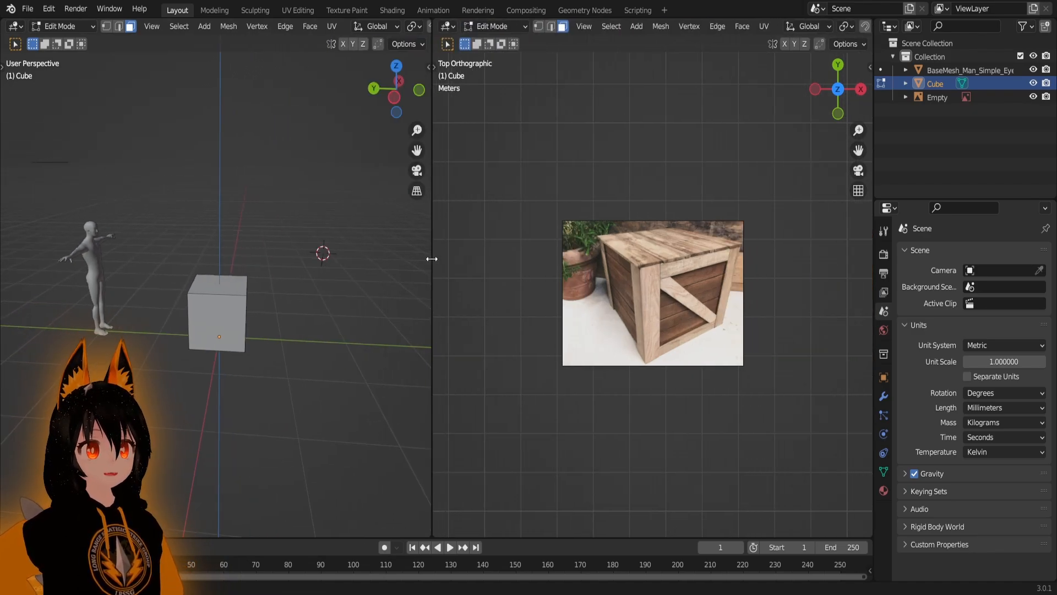
pyautogui.scroll(4, 624, 228)
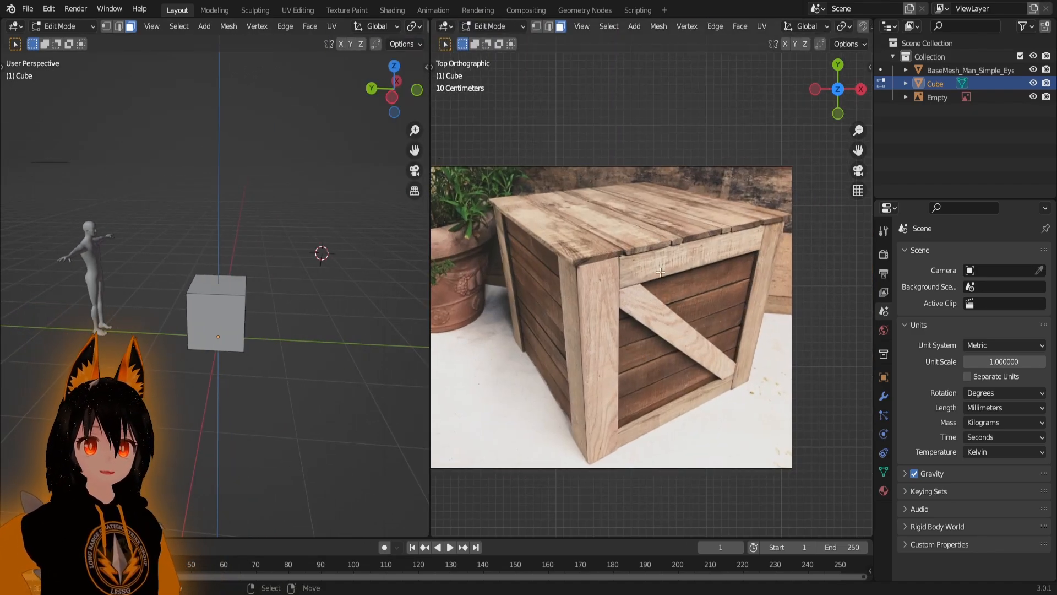
pyautogui.scroll(1, 662, 356)
# - Examine the crate photo for its overall construction: side planks, corner posts, front frame and diagonal brace
pyautogui.keyDown('shift'); pyautogui.moveTo(605, 324); pyautogui.dragTo(621, 298, button='middle'); pyautogui.keyUp('shift')
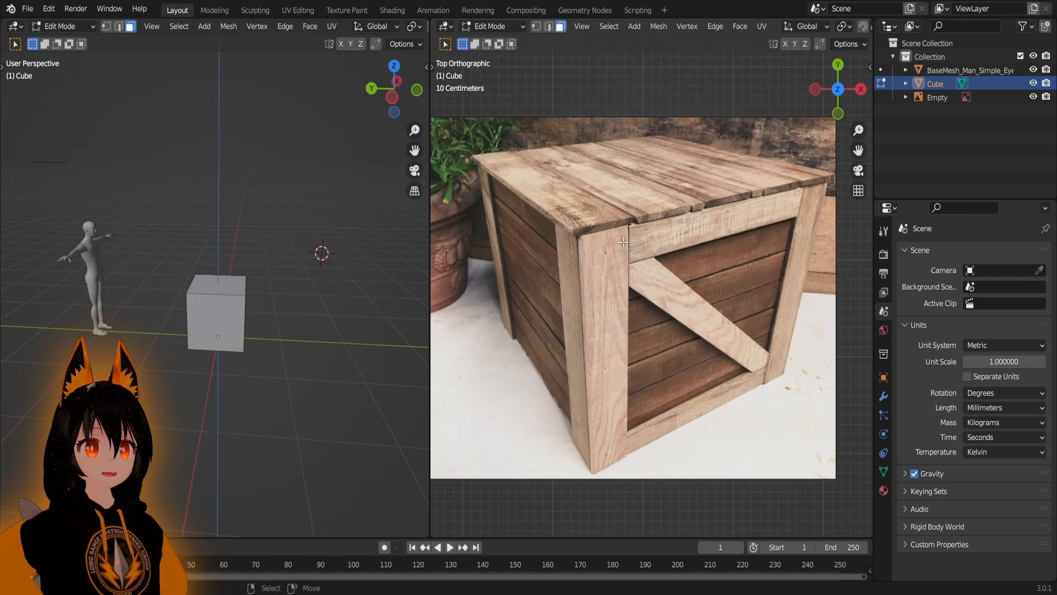
pyautogui.keyDown('shift'); pyautogui.moveTo(628, 293); pyautogui.dragTo(633, 313, button='middle'); pyautogui.keyUp('shift')
pyautogui.scroll(-1, 633, 313)
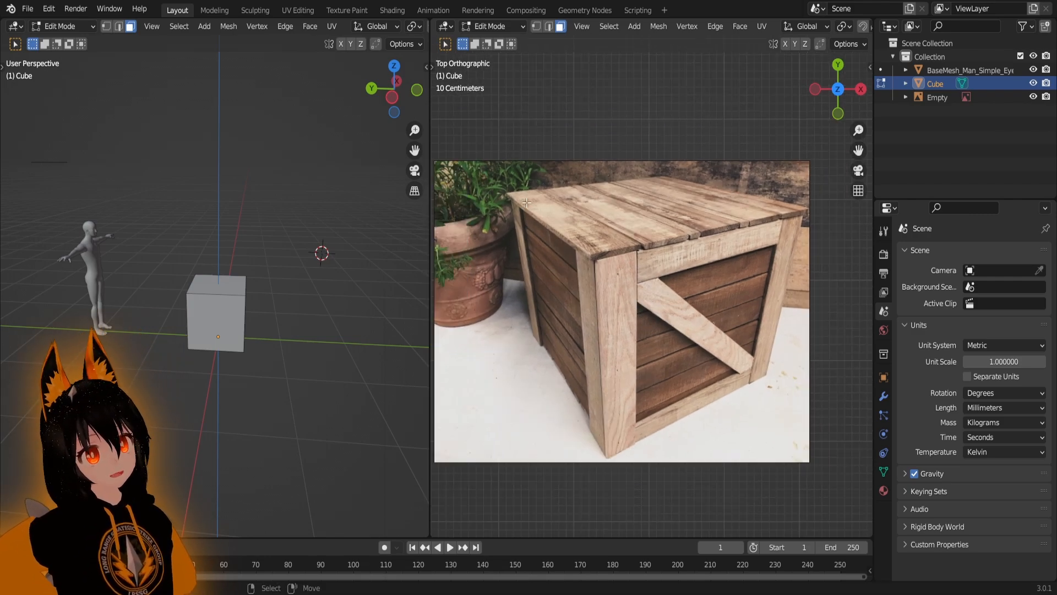
pyautogui.scroll(1, 704, 370)
pyautogui.keyDown('shift'); pyautogui.moveTo(542, 297); pyautogui.dragTo(604, 297, button='middle'); pyautogui.keyUp('shift')
pyautogui.keyDown('shift'); pyautogui.moveTo(647, 264); pyautogui.dragTo(634, 171, button='middle'); pyautogui.keyUp('shift')
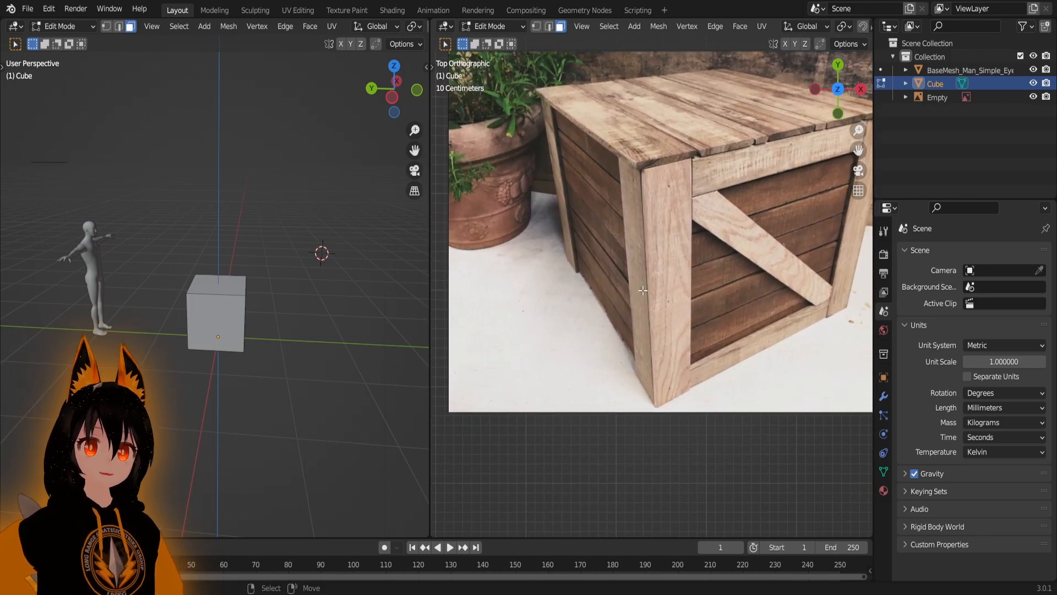
pyautogui.scroll(2, 676, 311)
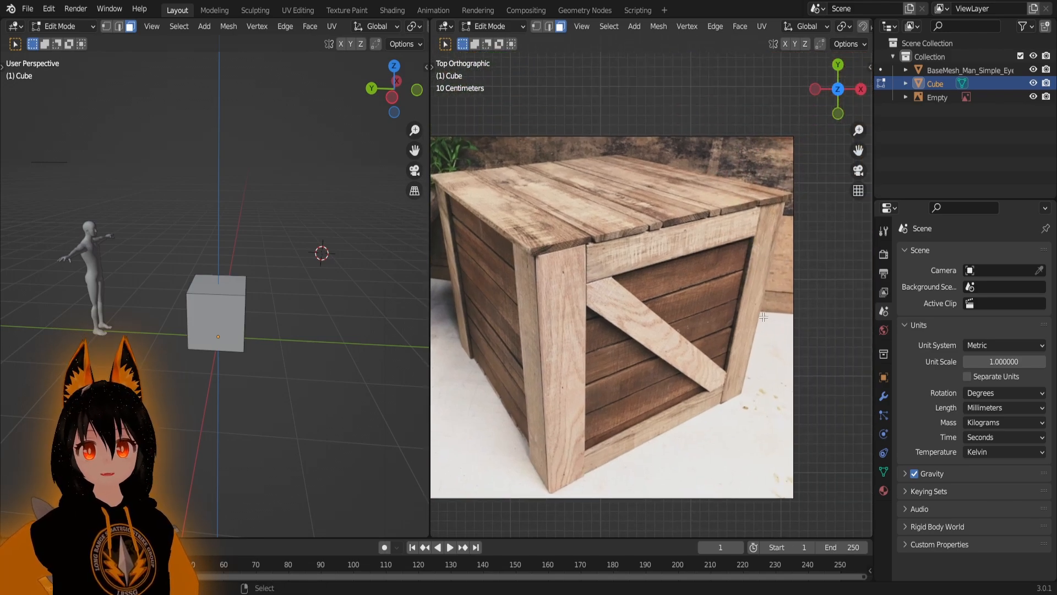
pyautogui.scroll(4, 669, 307)
pyautogui.scroll(-5, 677, 222)
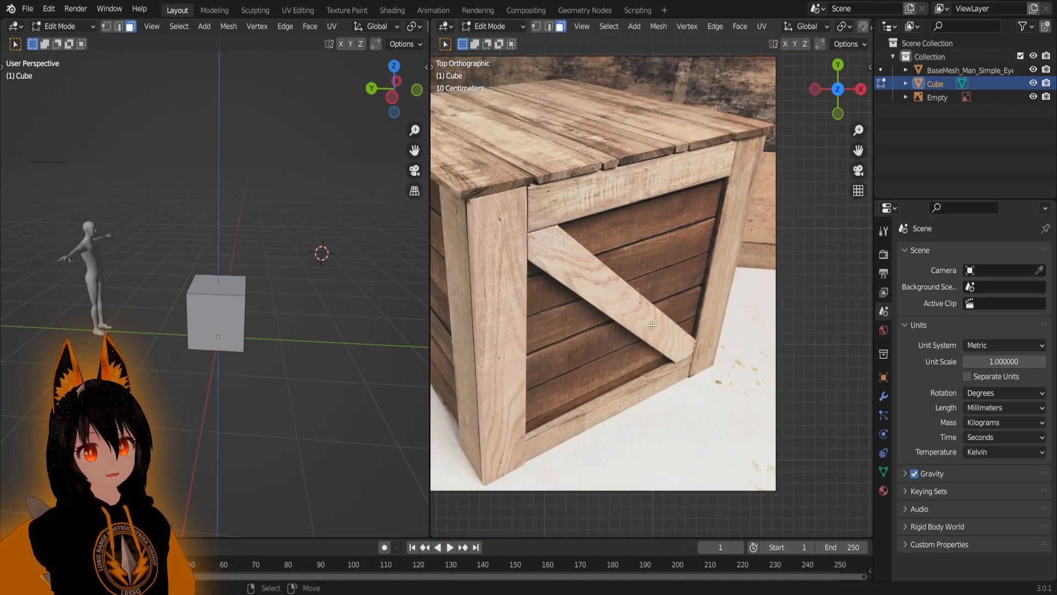
pyautogui.scroll(-5, 545, 217)
pyautogui.scroll(4, 584, 248)
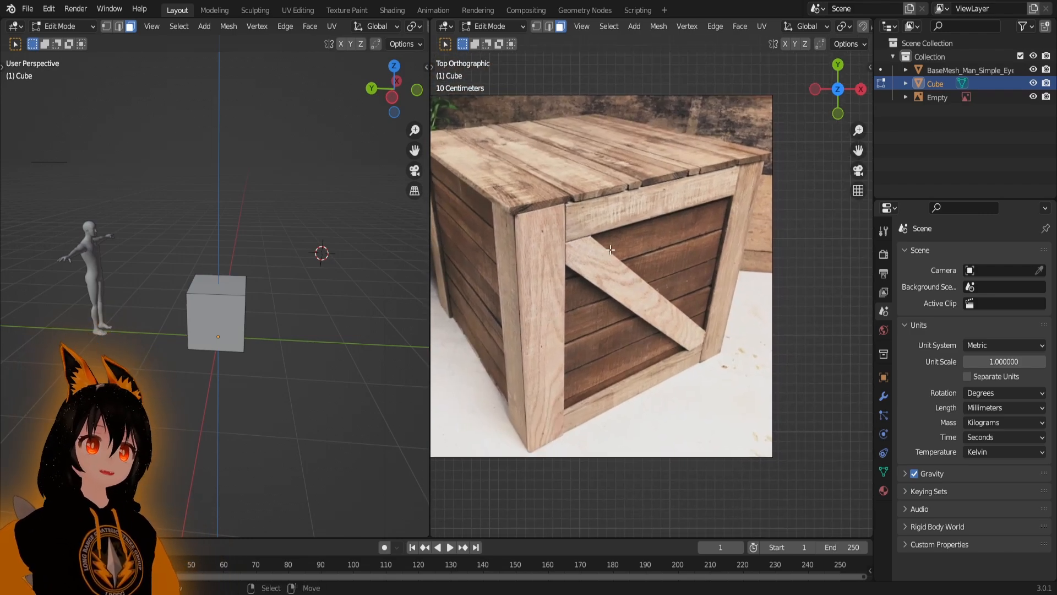
pyautogui.scroll(-1, 659, 290)
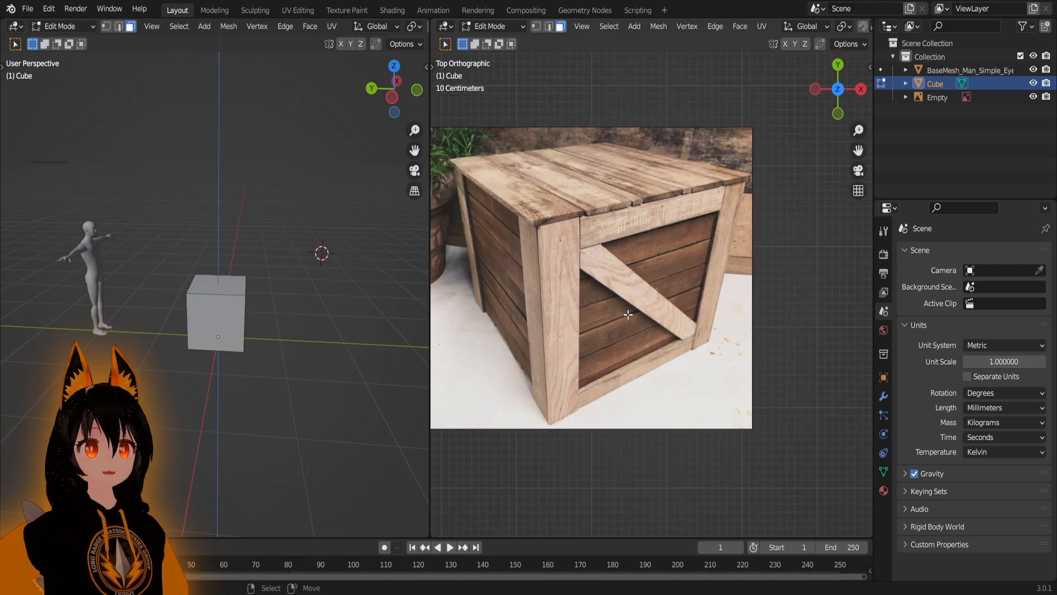
pyautogui.scroll(4, 628, 315)
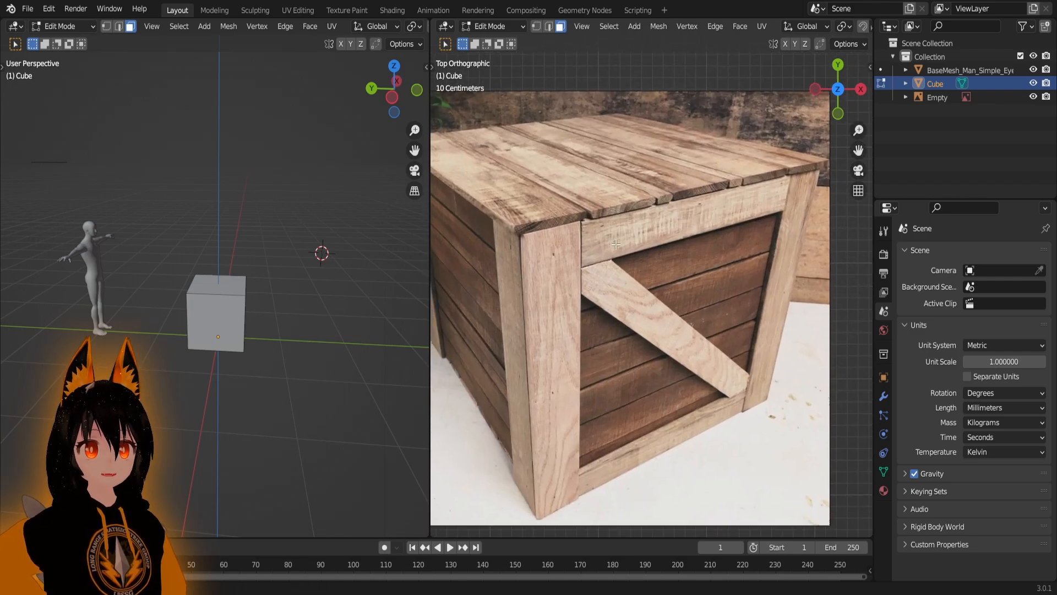
pyautogui.scroll(-2, 595, 314)
pyautogui.scroll(-1, 583, 322)
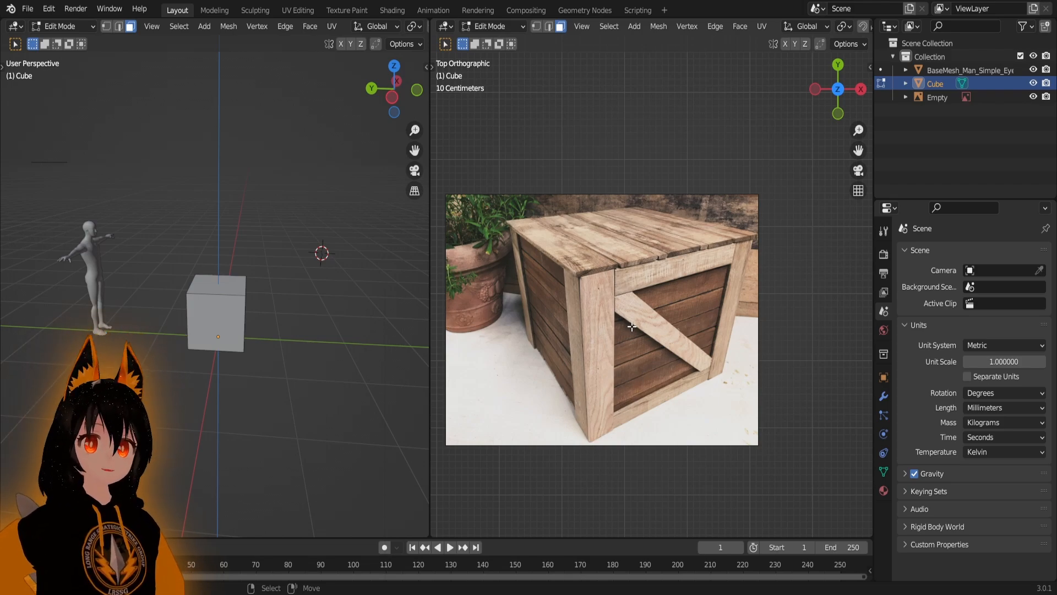
# - Compare the cube with close-ups of the crate photo's front corner post, top planks and frame joints
pyautogui.scroll(5, 631, 326)
pyautogui.scroll(3, 699, 224)
pyautogui.scroll(-5, 665, 288)
pyautogui.scroll(4, 665, 288)
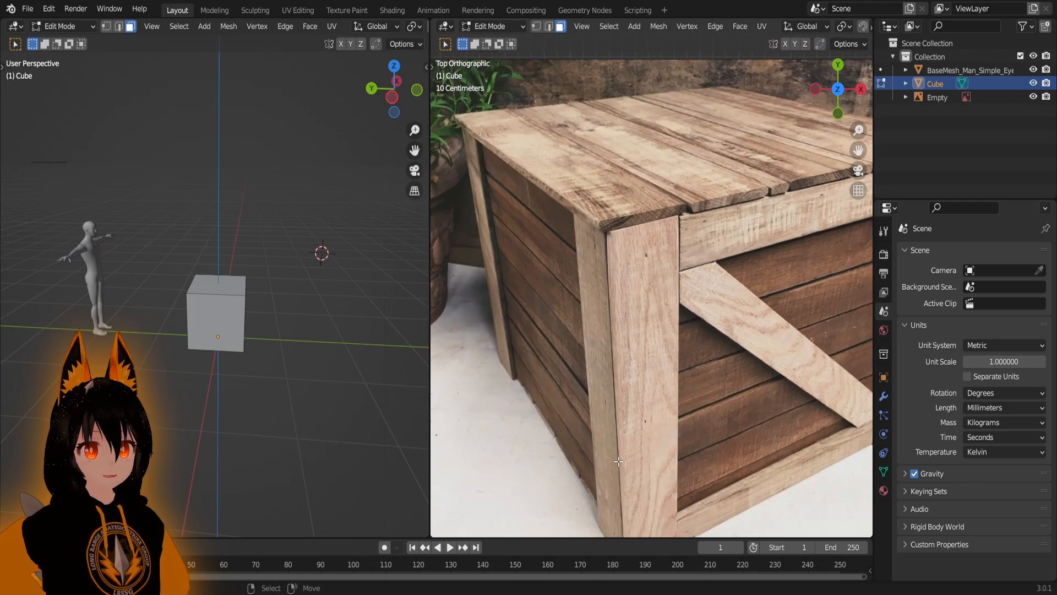
pyautogui.scroll(-4, 598, 368)
pyautogui.scroll(4, 290, 288)
pyautogui.keyDown('shift'); pyautogui.moveTo(244, 343); pyautogui.dragTo(356, 285, button='middle'); pyautogui.keyUp('shift')
pyautogui.scroll(2, 571, 334)
pyautogui.keyDown('shift'); pyautogui.moveTo(575, 322); pyautogui.dragTo(604, 289, button='middle'); pyautogui.keyUp('shift')
pyautogui.scroll(3, 604, 289)
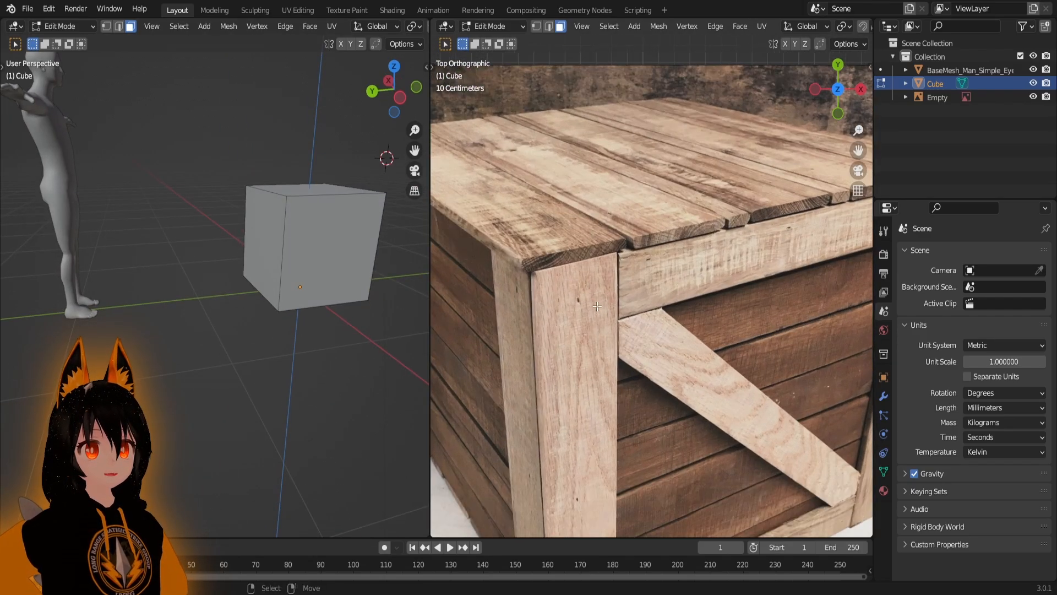
pyautogui.scroll(-4, 639, 311)
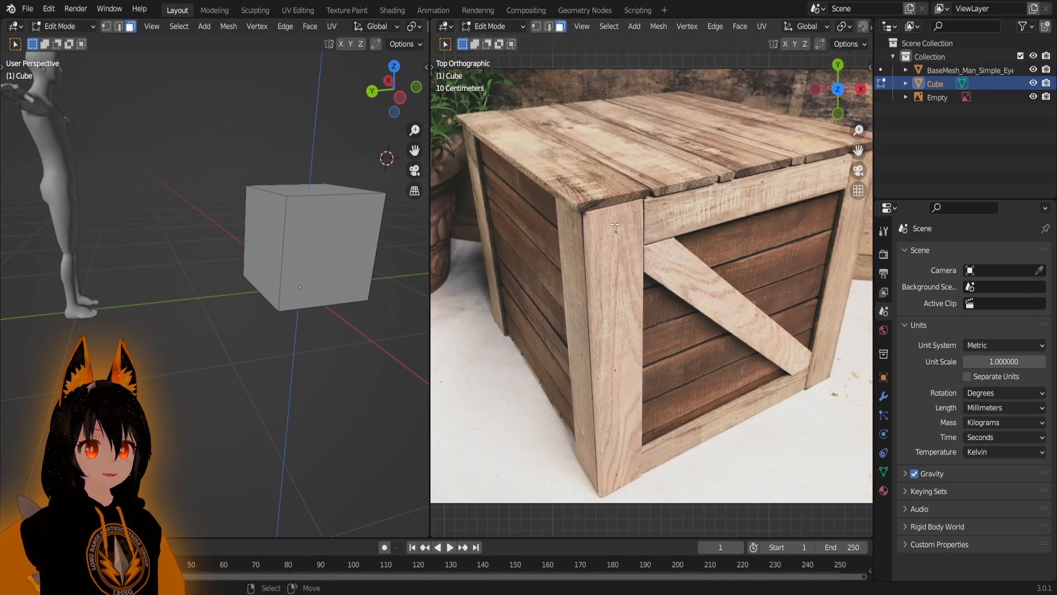
# - Compare the crate photo's far front corner and upper frame joint with the plain cube
pyautogui.scroll(5, 655, 300)
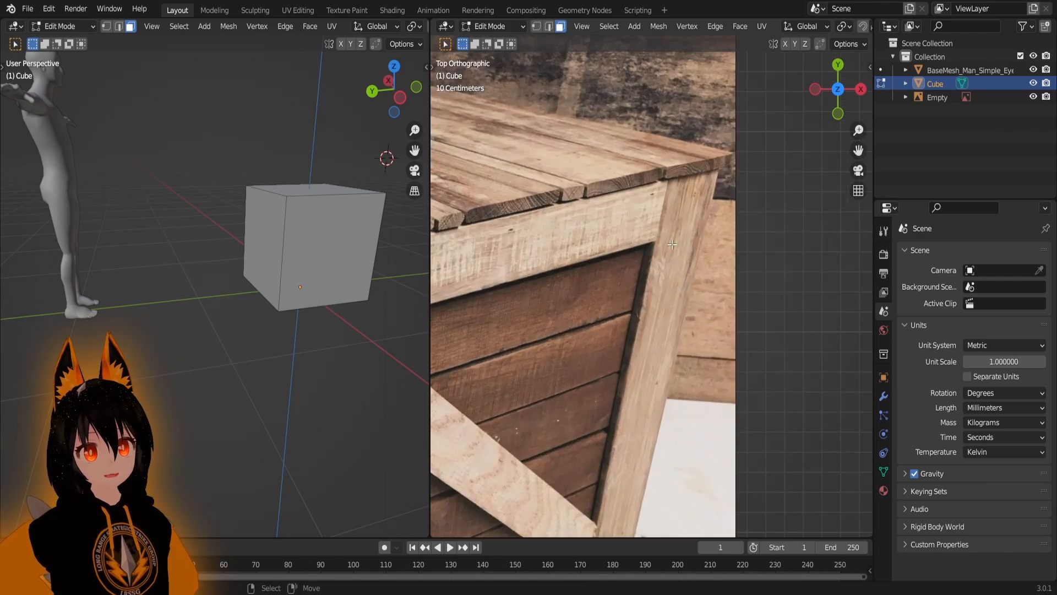
pyautogui.scroll(-5, 657, 245)
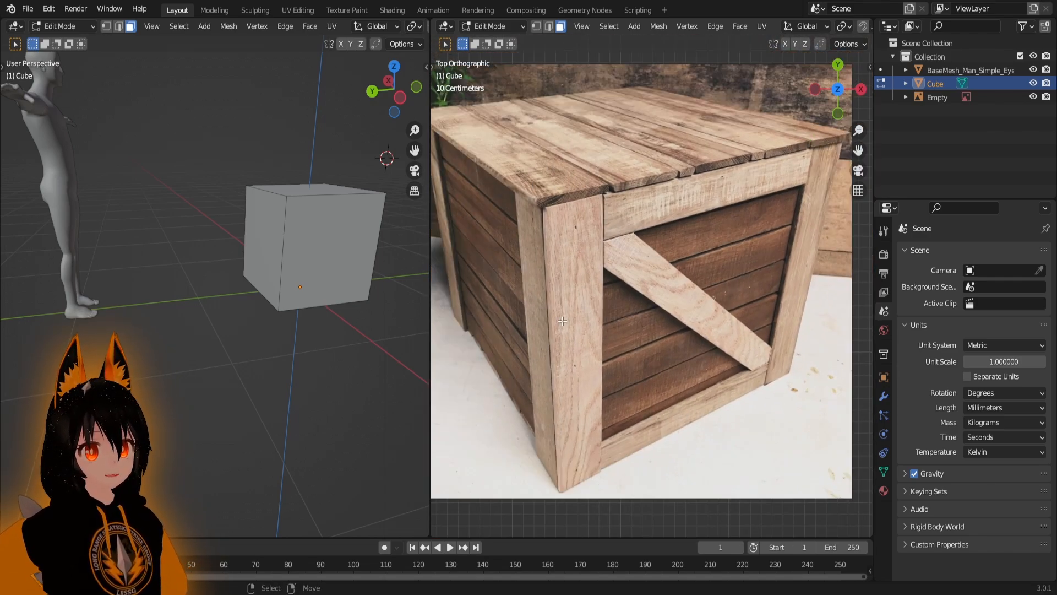
pyautogui.moveTo(347, 239); pyautogui.dragTo(317, 278, button='middle')
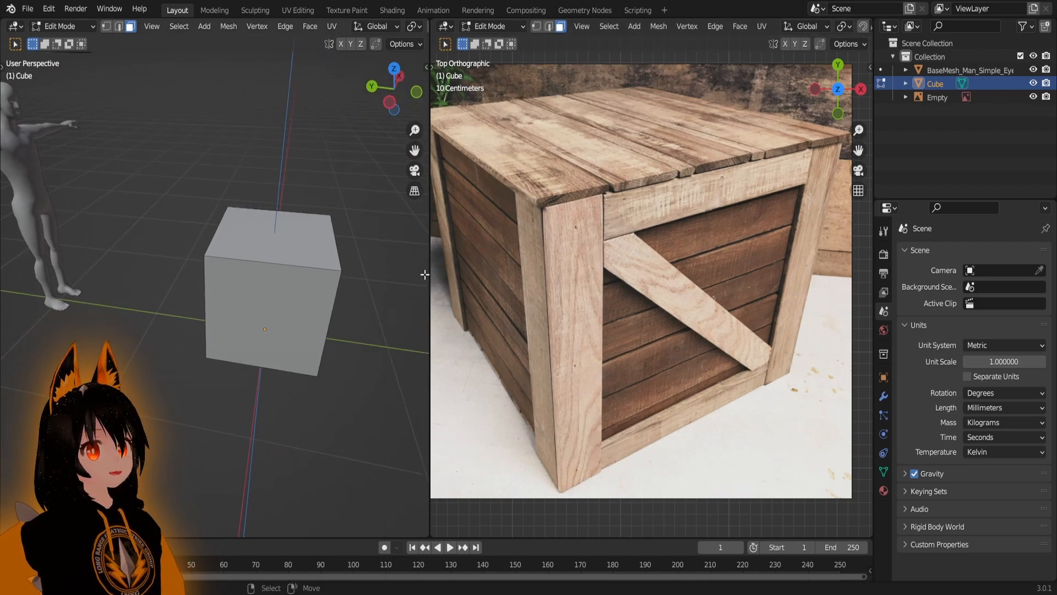
# - Widen the modelling viewport to about 60 percent of the workspace and frame the cube up close
pyautogui.moveTo(430, 276); pyautogui.dragTo(524, 276)
pyautogui.scroll(-2, 370, 259)
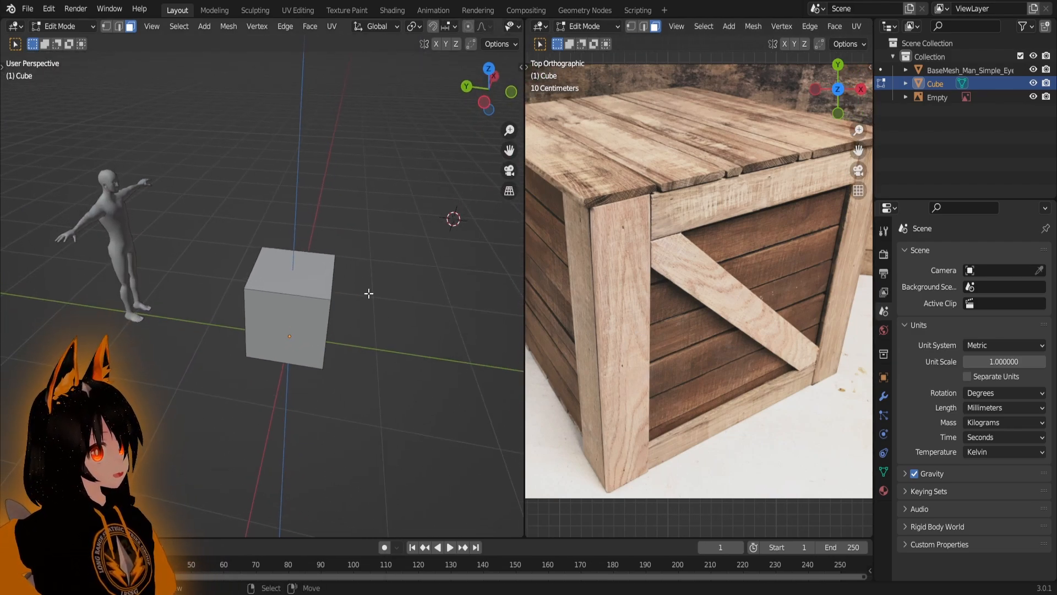
pyautogui.keyDown('shift'); pyautogui.moveTo(347, 240); pyautogui.dragTo(367, 261, button='middle'); pyautogui.keyUp('shift')
pyautogui.scroll(1, 377, 298)
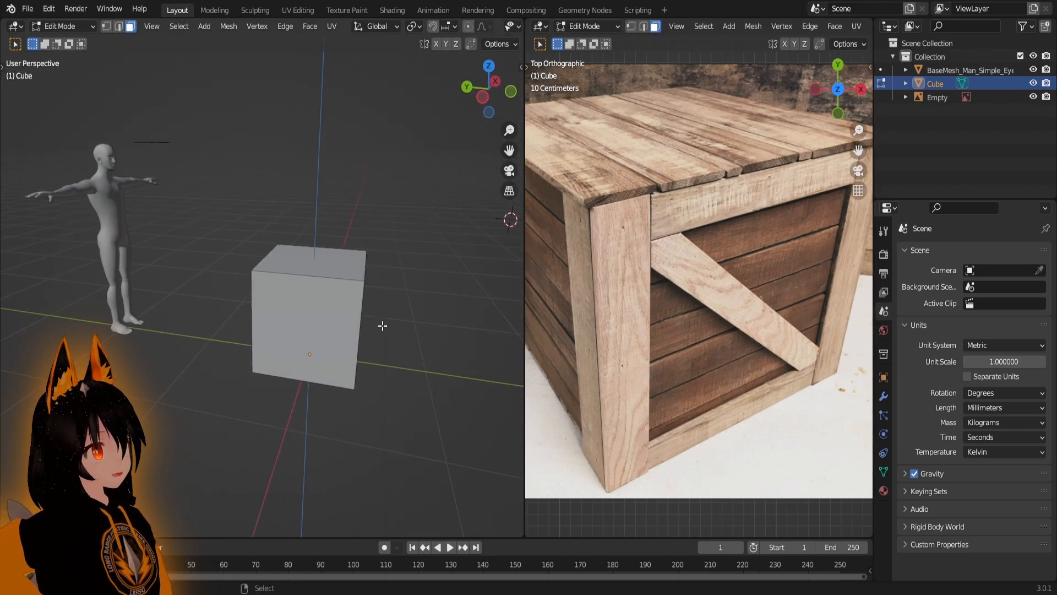
pyautogui.keyDown('shift'); pyautogui.moveTo(382, 325); pyautogui.dragTo(381, 317, button='middle'); pyautogui.keyUp('shift')
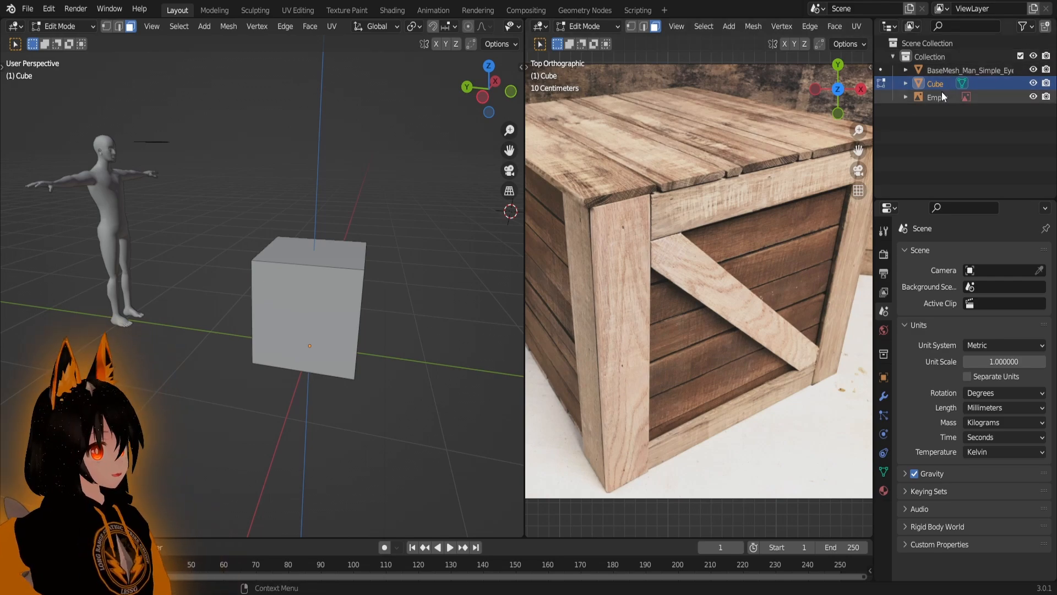
pyautogui.keyDown('shift'); pyautogui.moveTo(359, 268); pyautogui.dragTo(359, 302, button='middle'); pyautogui.keyUp('shift')
pyautogui.scroll(2, 372, 303)
pyautogui.scroll(-1, 359, 302)
pyautogui.hotkey('ctrl', 'r')
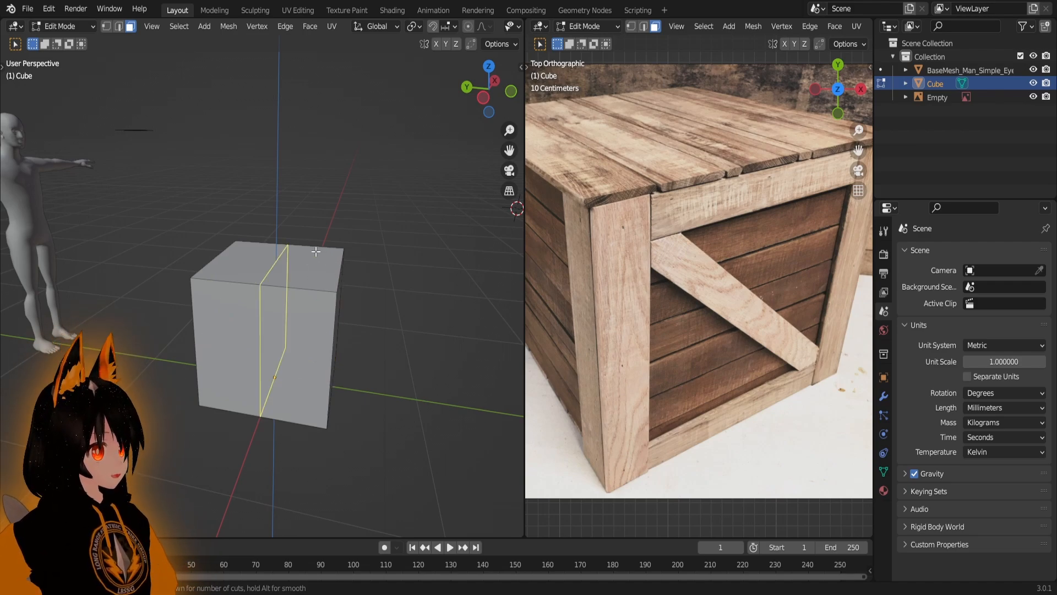
pyautogui.scroll(6, 316, 251)
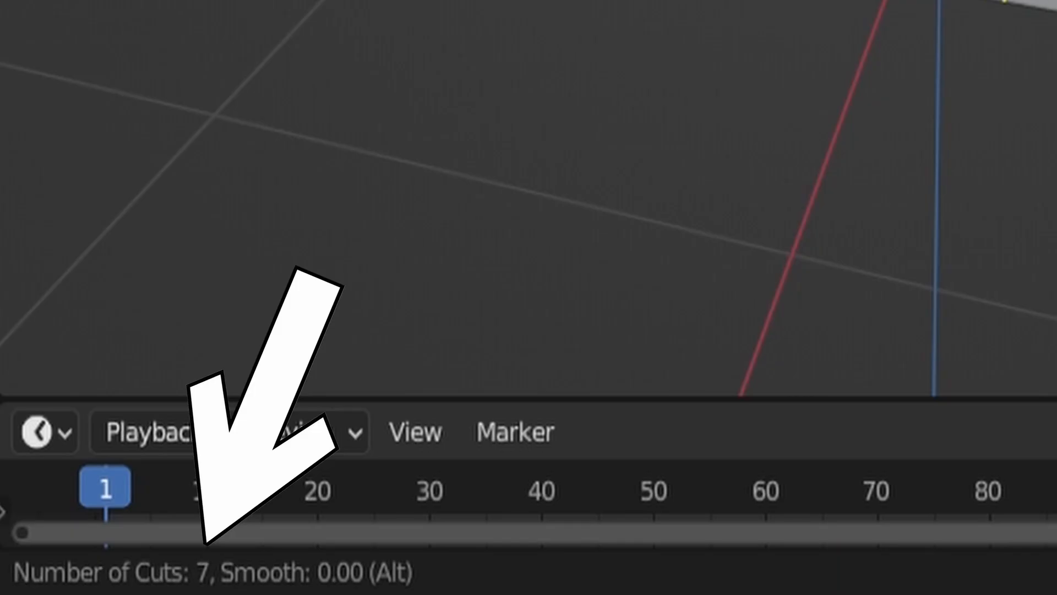
pyautogui.scroll(1, 529, 220)
pyautogui.scroll(1, 529, 220)
pyautogui.scroll(-3, 528, 220)
pyautogui.scroll(-4, 528, 221)
pyautogui.scroll(-1, 528, 220)
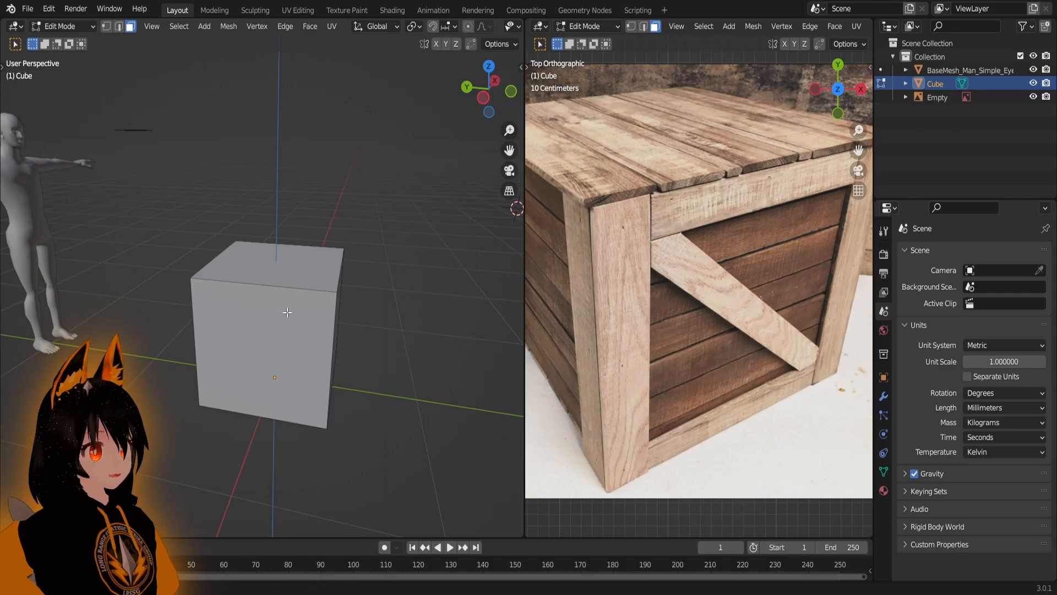
# - Add two evenly spaced vertical loop cuts around the cube, dividing its top and one pair of sides into three strips
pyautogui.hotkey('ctrl', 'r')
pyautogui.scroll(-2, 291, 270)
pyautogui.scroll(-2, 292, 271)
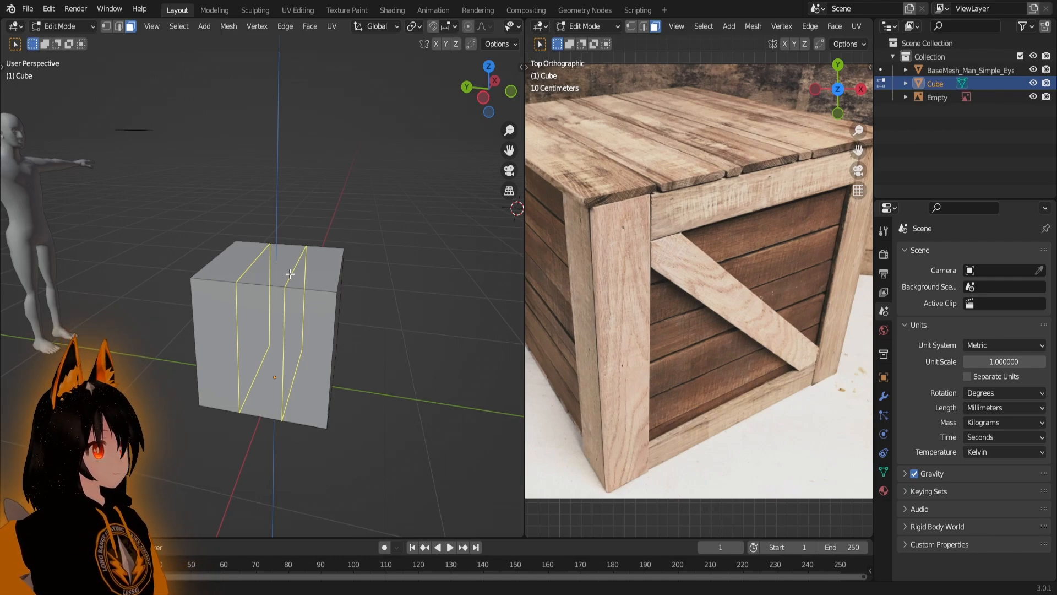
pyautogui.press('2')
pyautogui.press('g')
pyautogui.press('g')
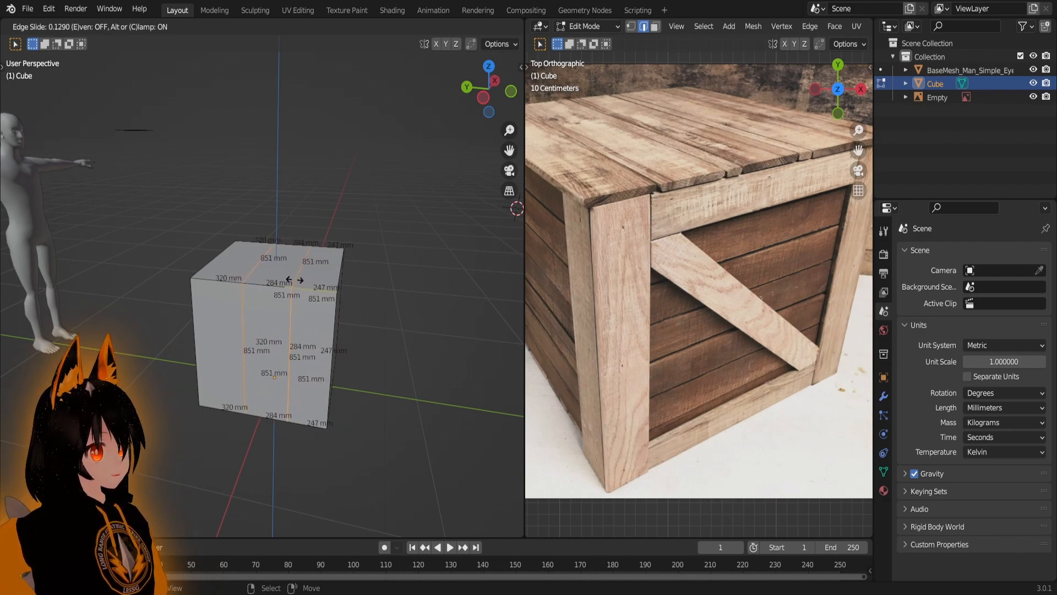
pyautogui.click(308, 297)
# - Select the three segments along the cube's upper edge to compare their lengths
pyautogui.moveTo(311, 301); pyautogui.dragTo(257, 311, button='middle')
pyautogui.scroll(4, 337, 342)
pyautogui.scroll(-4, 343, 342)
pyautogui.scroll(4, 330, 344)
pyautogui.rightClick(275, 268)
pyautogui.keyDown('shift'); pyautogui.rightClick(282, 314); pyautogui.keyUp('shift')
pyautogui.keyDown('shift'); pyautogui.rightClick(373, 320); pyautogui.keyUp('shift')
pyautogui.moveTo(413, 352); pyautogui.dragTo(401, 299, button='middle')
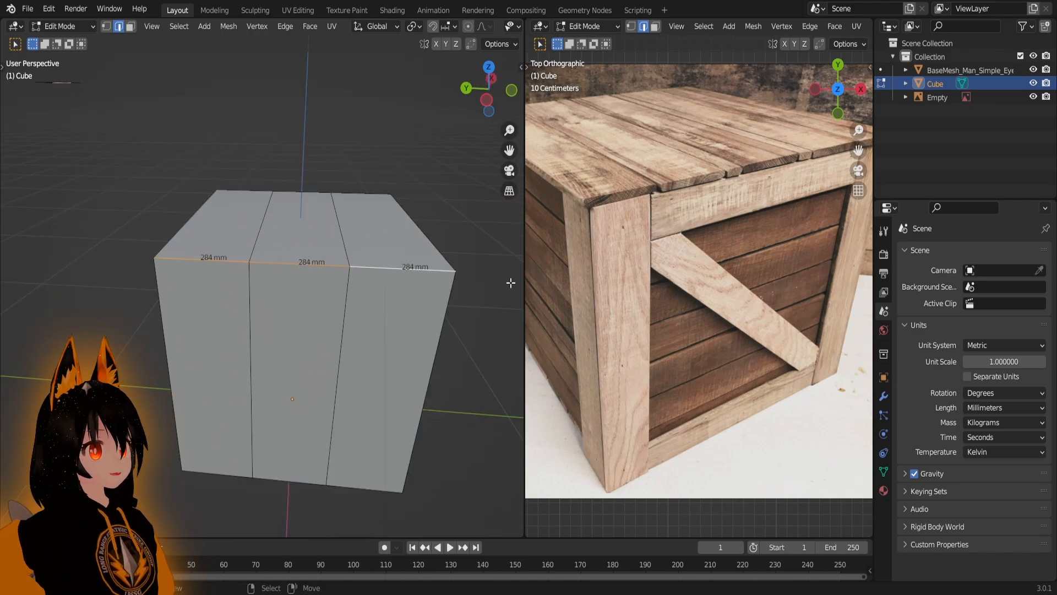
# - Widen the modelling viewport to about three quarters of the workspace and frame the cube with the human figure
pyautogui.moveTo(525, 268); pyautogui.dragTo(660, 268)
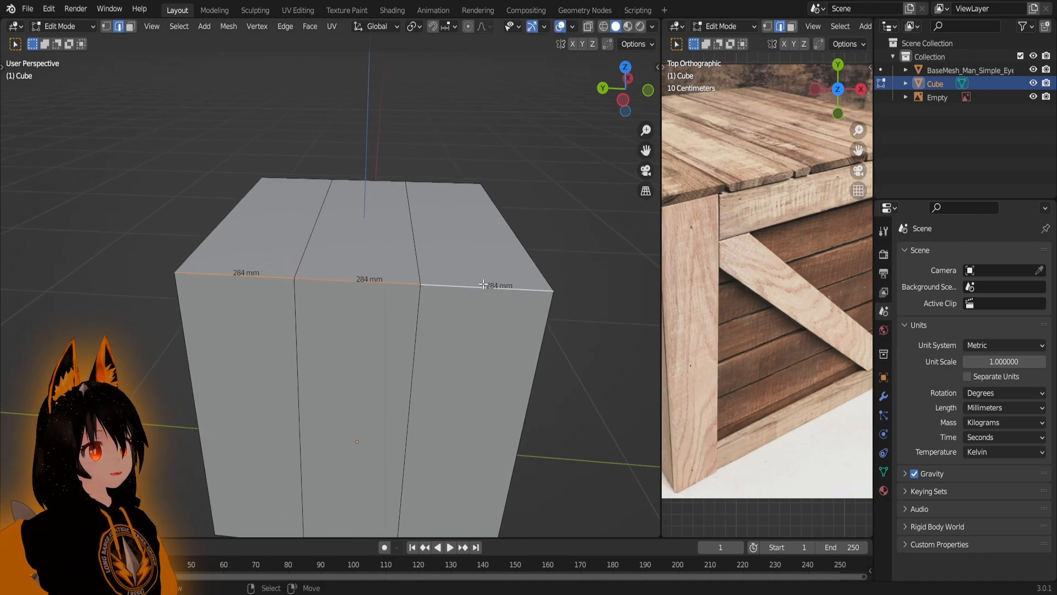
pyautogui.moveTo(483, 284); pyautogui.dragTo(423, 235, button='middle')
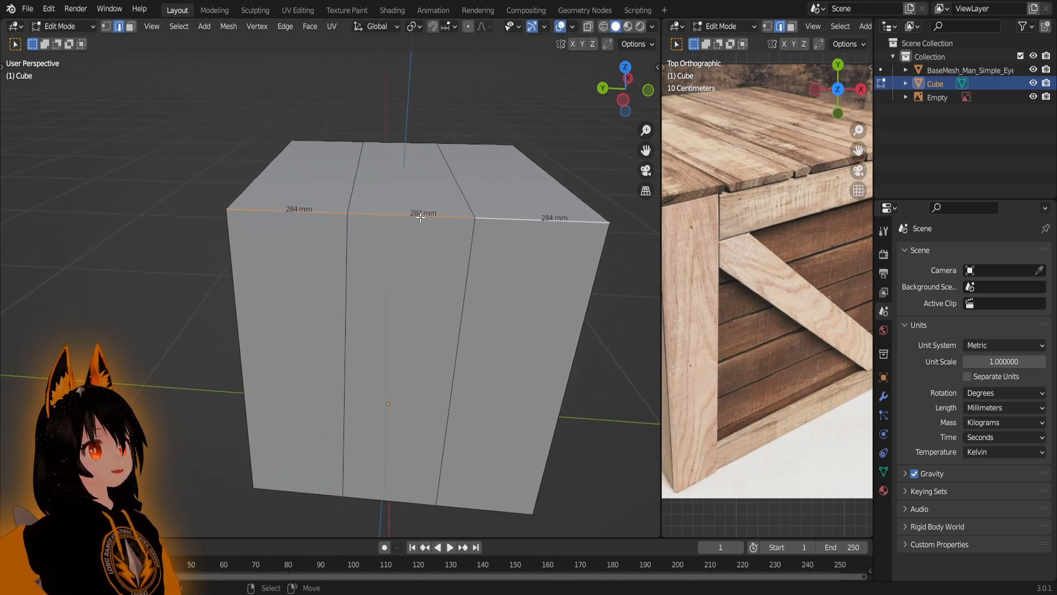
pyautogui.scroll(-1, 421, 217)
pyautogui.scroll(-5, 374, 303)
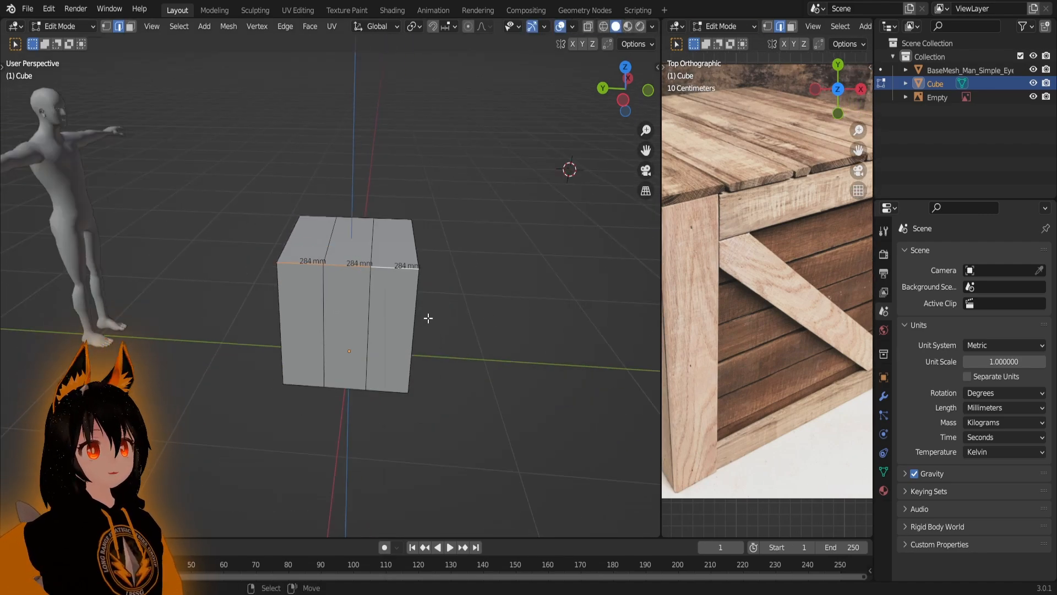
# - Add two evenly spaced vertical loop cuts perpendicular to the first pair, dividing the cube's top into a three-by-three grid
pyautogui.moveTo(401, 311); pyautogui.dragTo(439, 233, button='middle')
pyautogui.moveTo(405, 288); pyautogui.dragTo(373, 289, button='middle')
pyautogui.scroll(2, 352, 294)
pyautogui.scroll(-2, 337, 301)
pyautogui.scroll(1, 384, 323)
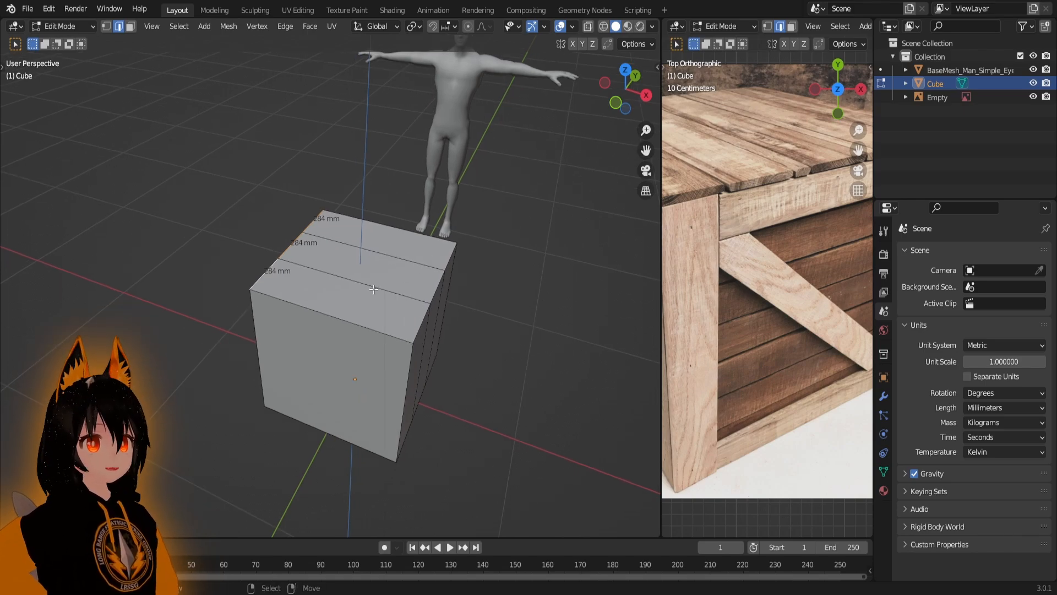
pyautogui.hotkey('ctrl', 'r')
pyautogui.scroll(1, 372, 281)
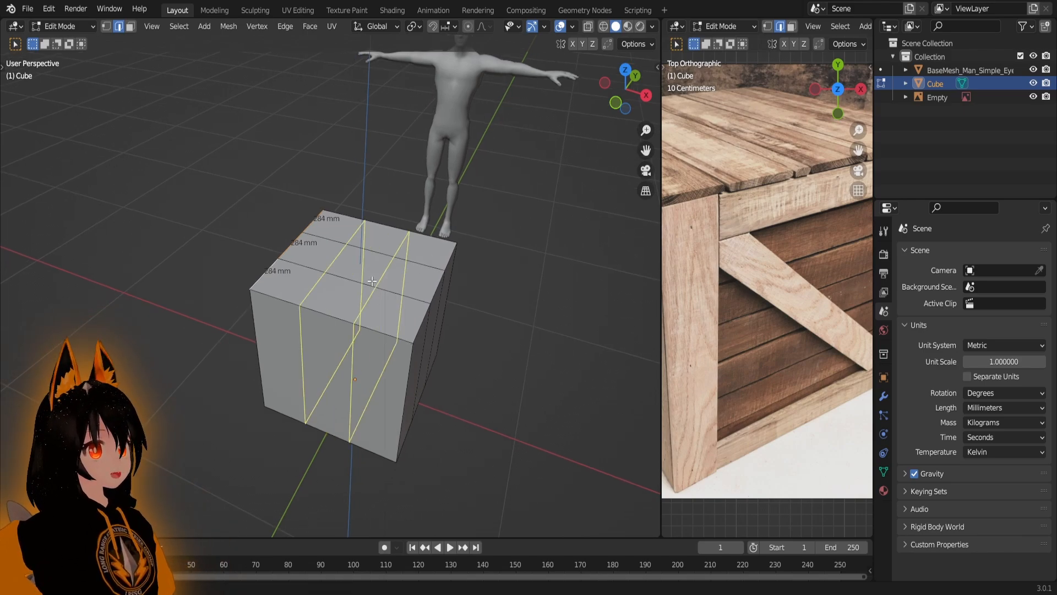
pyautogui.click(372, 281)
pyautogui.rightClick(372, 281)
# - Add two evenly spaced horizontal loop cuts around the cube's sides and deselect all geometry
pyautogui.moveTo(372, 280); pyautogui.dragTo(355, 315, button='middle')
pyautogui.hotkey('ctrl', 'r')
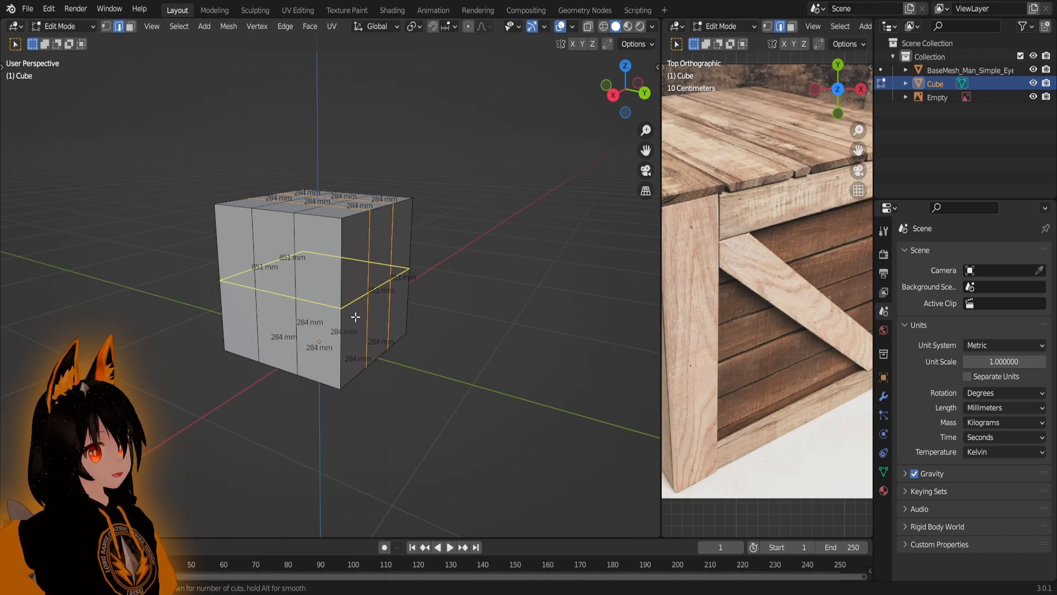
pyautogui.scroll(1, 355, 317)
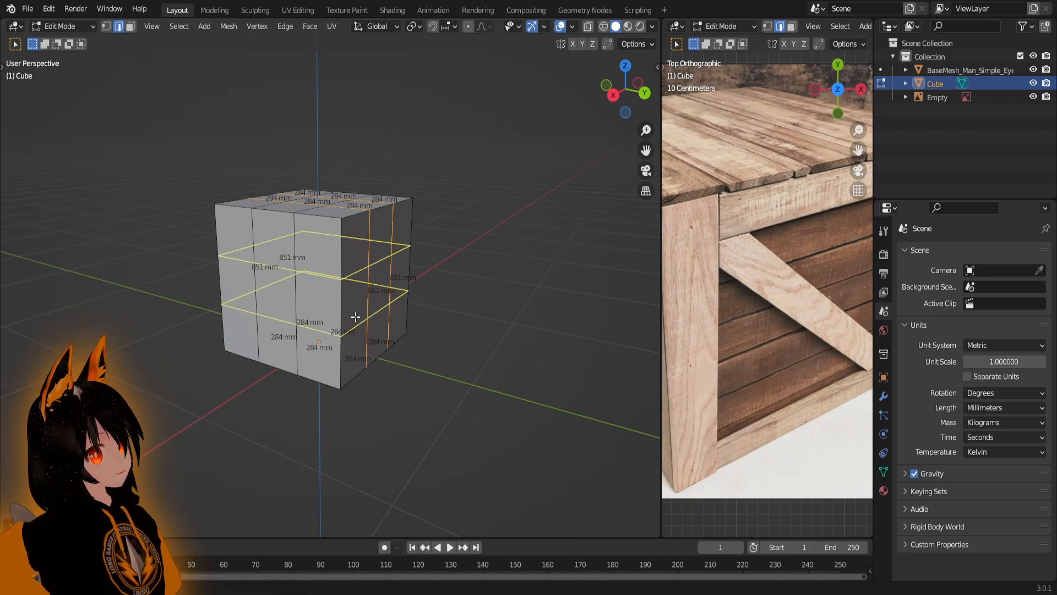
pyautogui.click(356, 317)
pyautogui.rightClick(355, 318)
pyautogui.hotkey('alt', 'a')
# - Select sample faces on the cube's side and top in face mode to check their edge lengths
pyautogui.moveTo(507, 251); pyautogui.dragTo(310, 218, button='middle')
pyautogui.press('3')
pyautogui.click(328, 331)
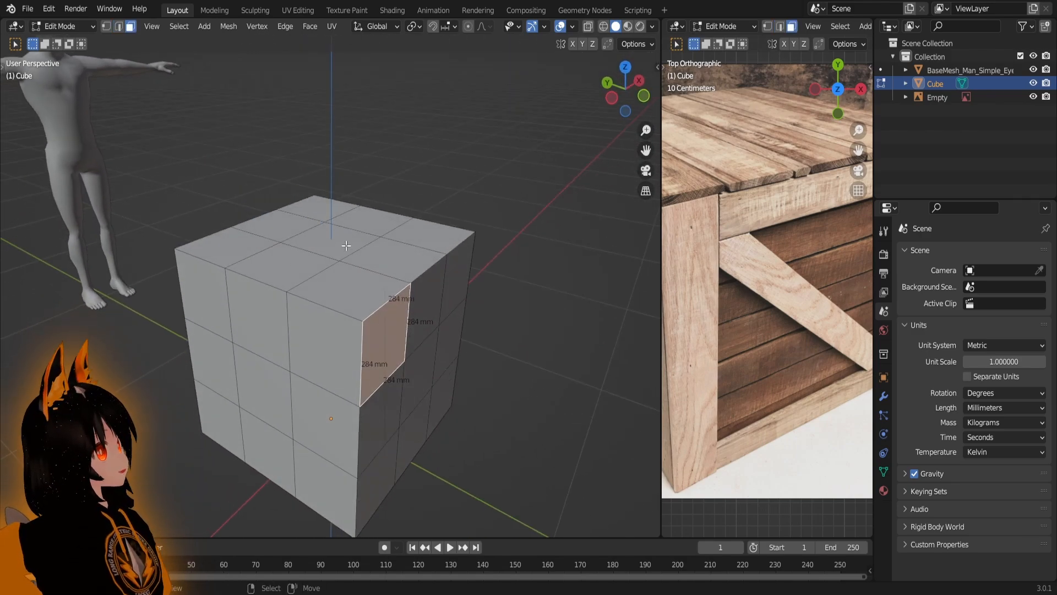
pyautogui.rightClick(341, 286)
pyautogui.rightClick(327, 334)
pyautogui.rightClick(263, 311)
pyautogui.keyDown('shift'); pyautogui.rightClick(283, 268); pyautogui.keyUp('shift')
pyautogui.keyDown('shift'); pyautogui.rightClick(357, 281); pyautogui.keyUp('shift')
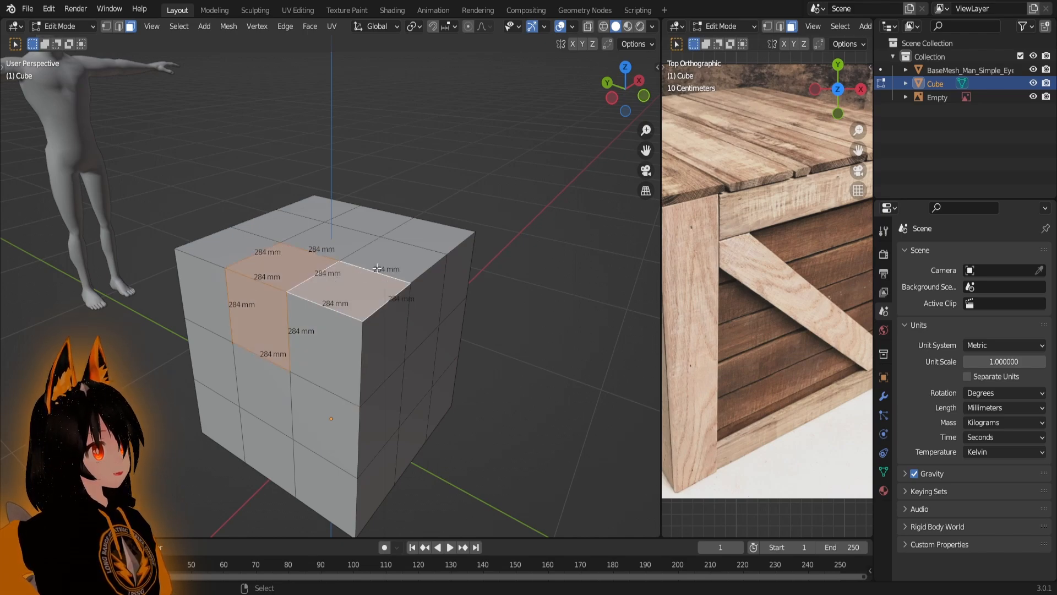
pyautogui.keyDown('shift'); pyautogui.rightClick(392, 259); pyautogui.keyUp('shift')
# - Inspect the subdivided cube from several sides and select the upper middle face of one side
pyautogui.moveTo(392, 259); pyautogui.dragTo(364, 278, button='middle')
pyautogui.scroll(1, 385, 309)
pyautogui.rightClick(372, 307)
pyautogui.moveTo(411, 345); pyautogui.dragTo(446, 317, button='middle')
pyautogui.scroll(-3, 375, 307)
pyautogui.scroll(1, 314, 312)
pyautogui.scroll(-3, 313, 305)
pyautogui.scroll(-2, 331, 306)
pyautogui.moveTo(368, 303); pyautogui.dragTo(442, 326, button='middle')
pyautogui.scroll(4, 403, 279)
pyautogui.moveTo(433, 287); pyautogui.dragTo(409, 303, button='middle')
pyautogui.scroll(-2, 341, 313)
pyautogui.scroll(1, 330, 314)
pyautogui.rightClick(330, 314)
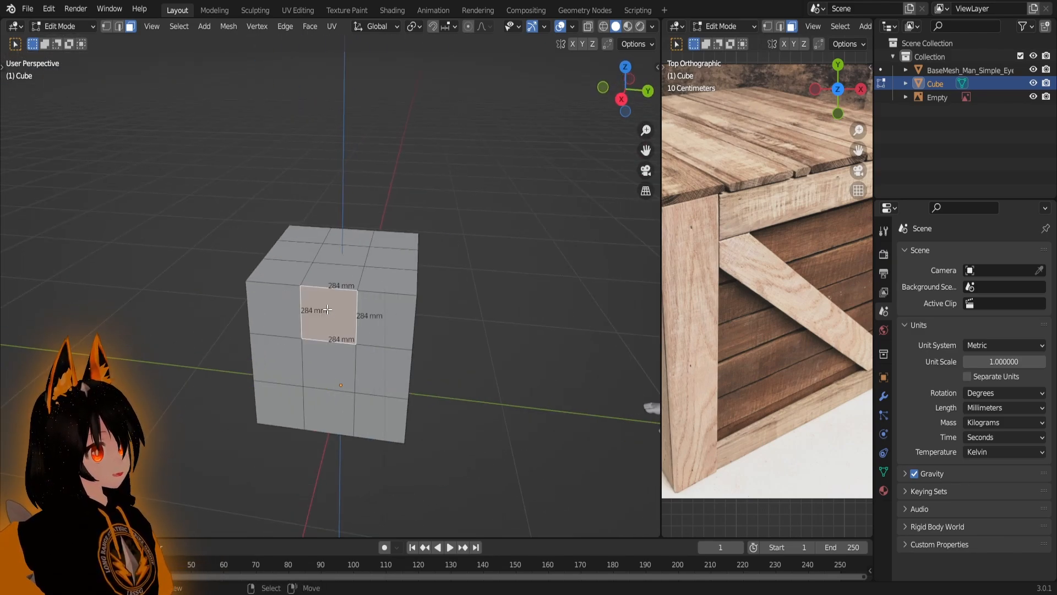
# - Switch the cube to edge selection and widen the reference viewport to about half the workspace
pyautogui.keyDown('shift'); pyautogui.moveTo(332, 314); pyautogui.dragTo(375, 306, button='middle'); pyautogui.keyUp('shift')
pyautogui.scroll(-2, 781, 235)
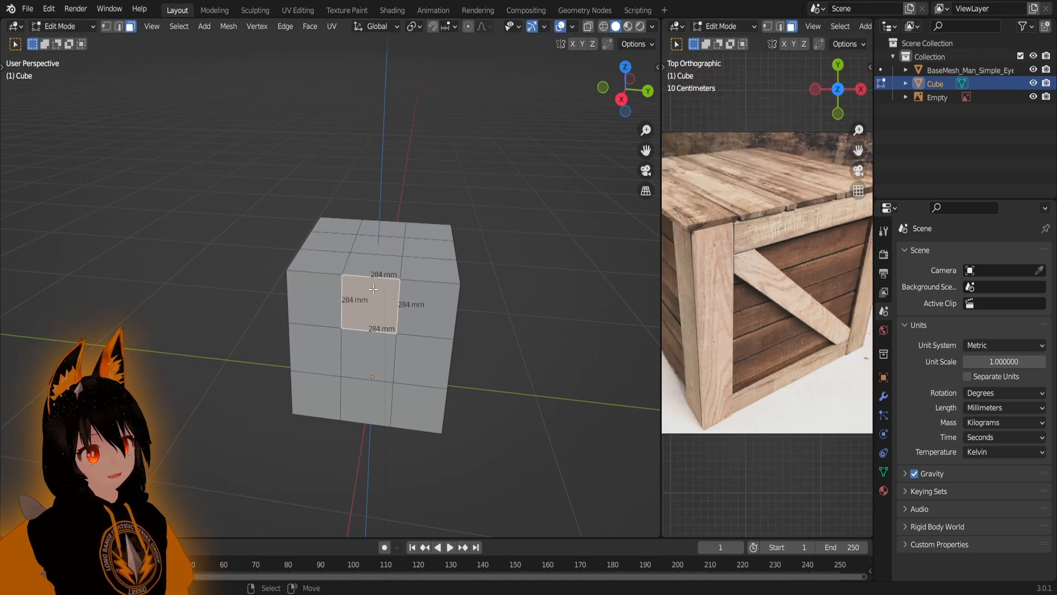
pyautogui.press('2')
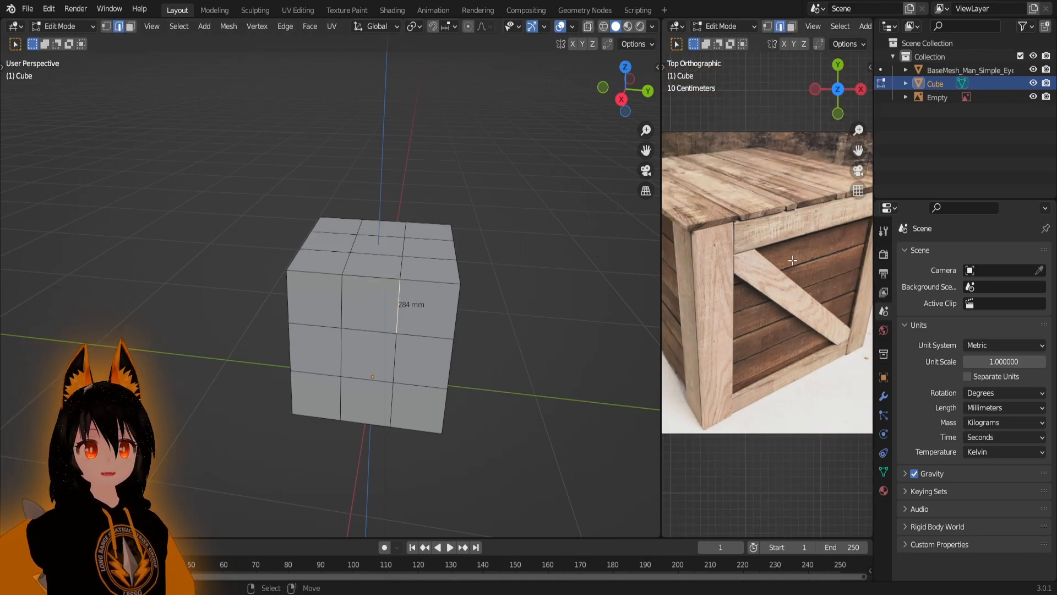
pyautogui.scroll(2, 792, 260)
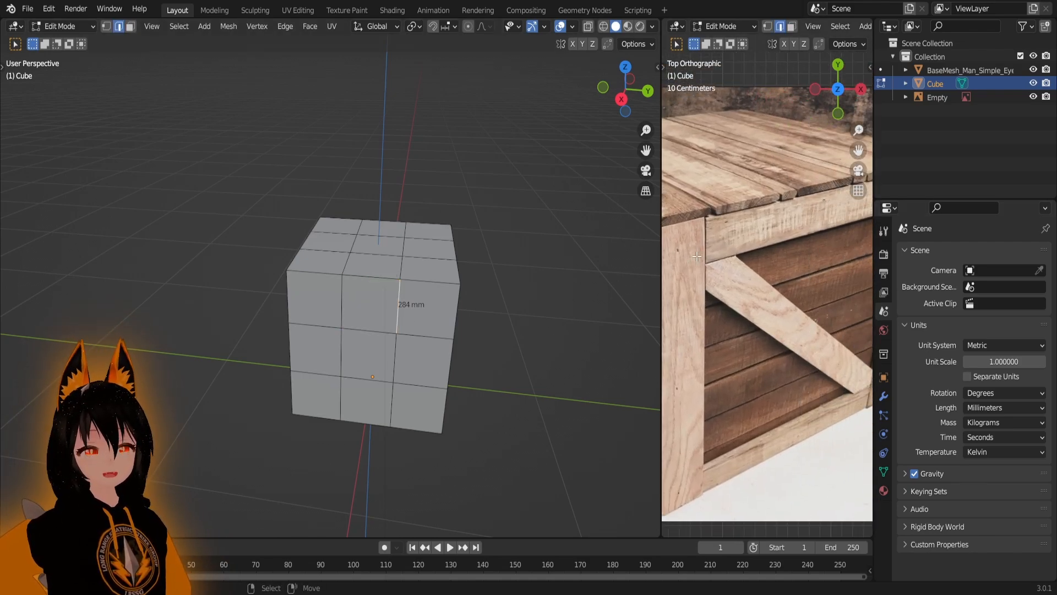
pyautogui.moveTo(663, 258); pyautogui.dragTo(422, 259)
pyautogui.scroll(-3, 642, 290)
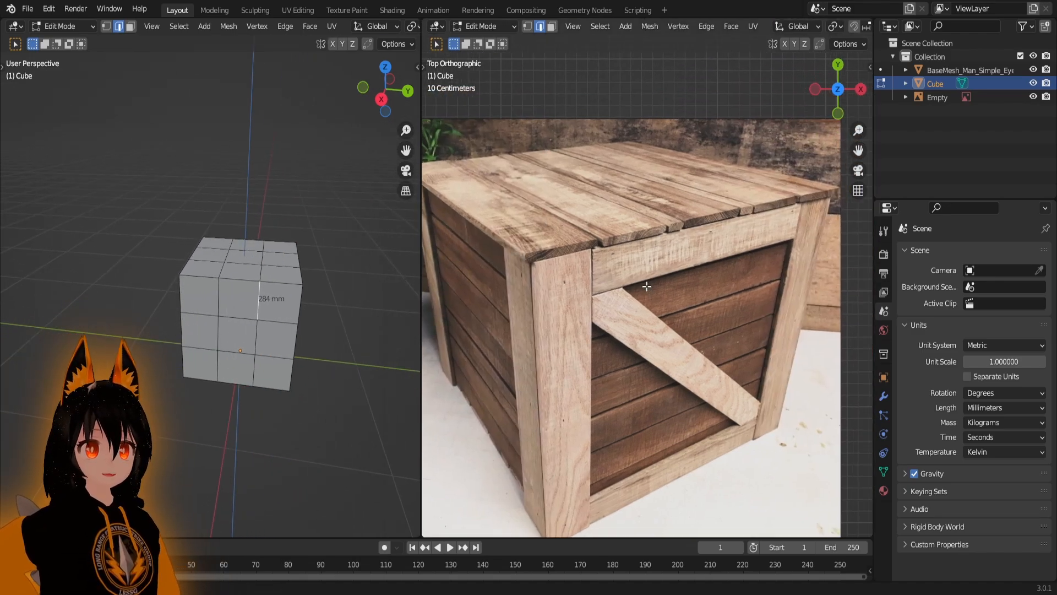
# - Examine the crate photo's corner posts, upper frame plank and diagonal brace for their relative widths
pyautogui.scroll(4, 641, 289)
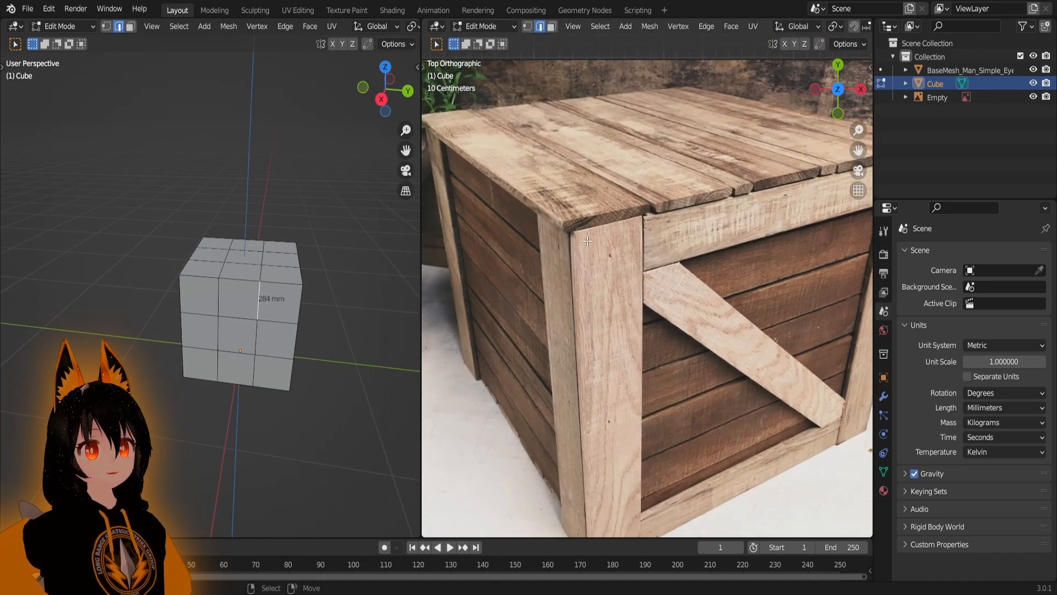
pyautogui.scroll(-3, 616, 248)
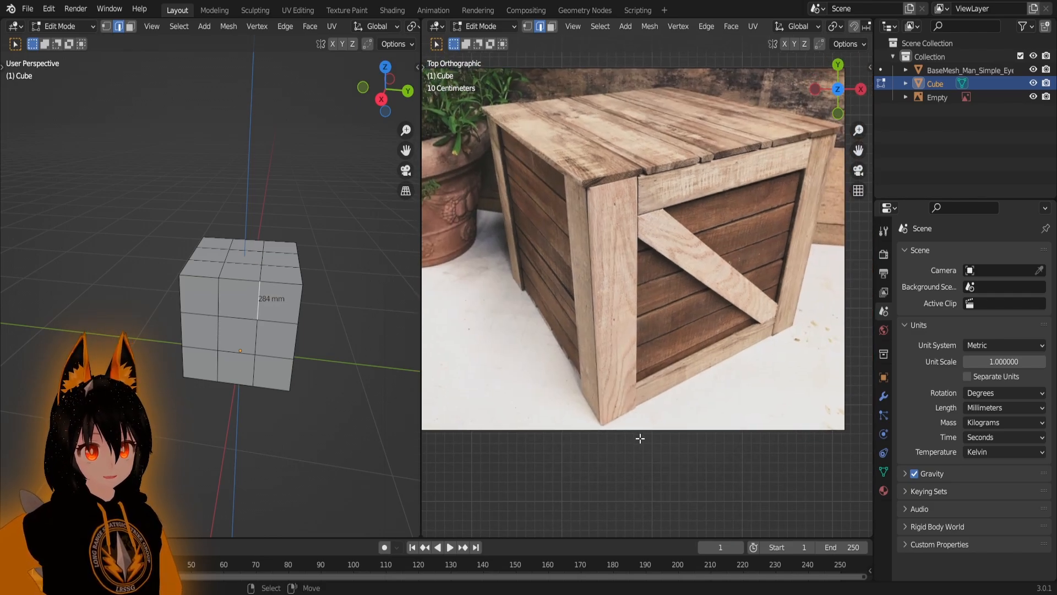
pyautogui.scroll(5, 637, 437)
pyautogui.scroll(-3, 621, 505)
pyautogui.scroll(5, 636, 263)
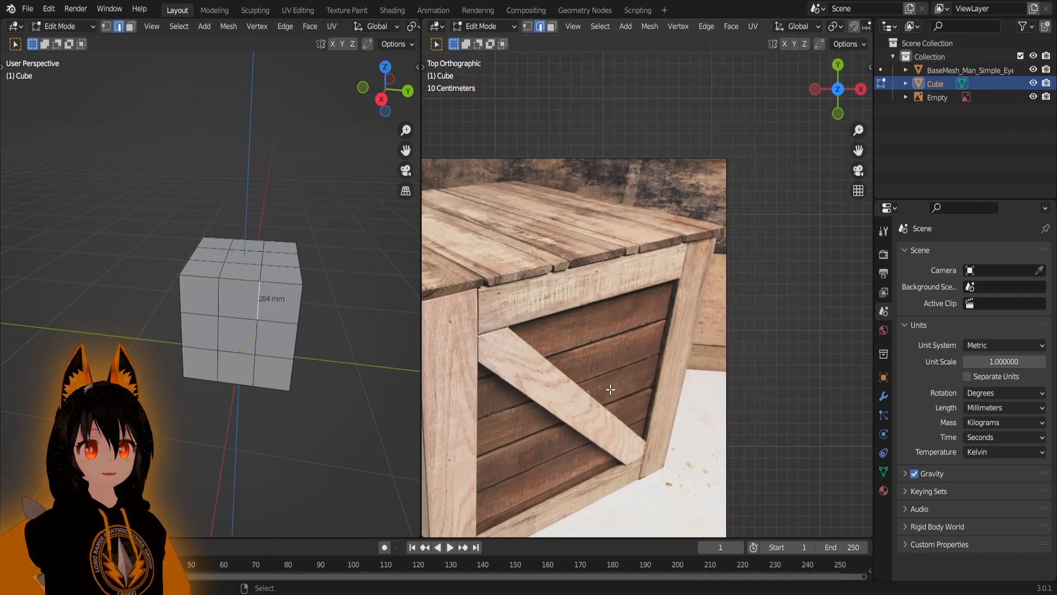
pyautogui.scroll(-2, 573, 330)
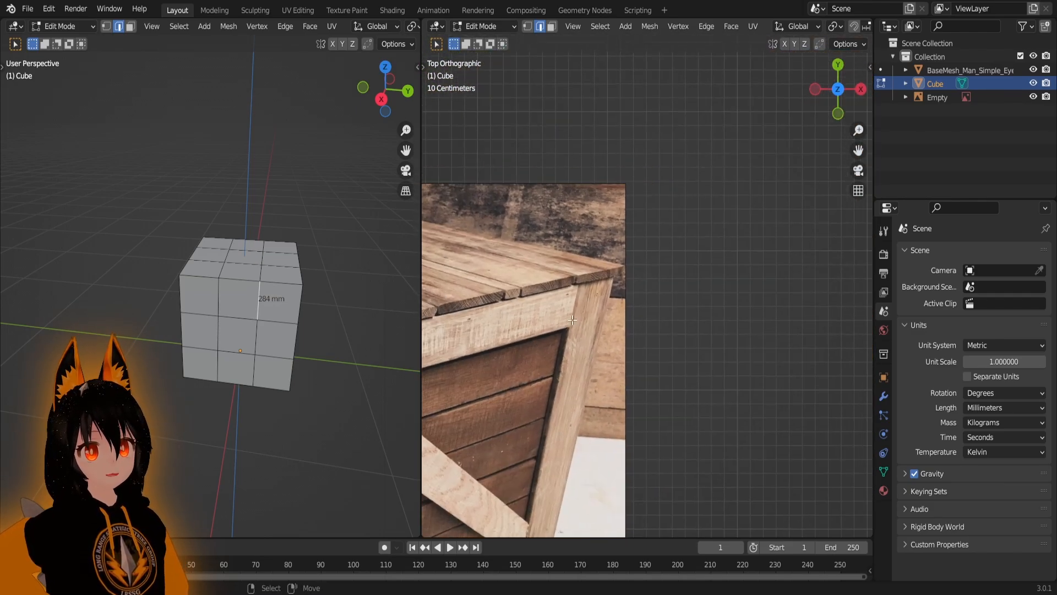
pyautogui.scroll(2, 630, 205)
pyautogui.scroll(2, 578, 444)
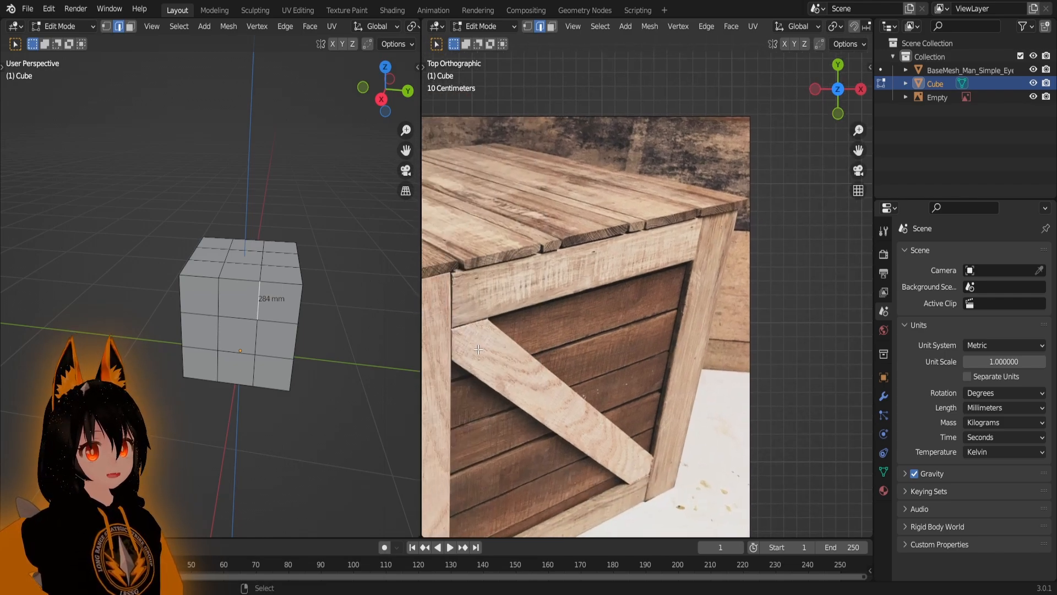
# - Compare the cube's three-by-three side grid with the post and frame layout in the crate photo
pyautogui.scroll(4, 293, 287)
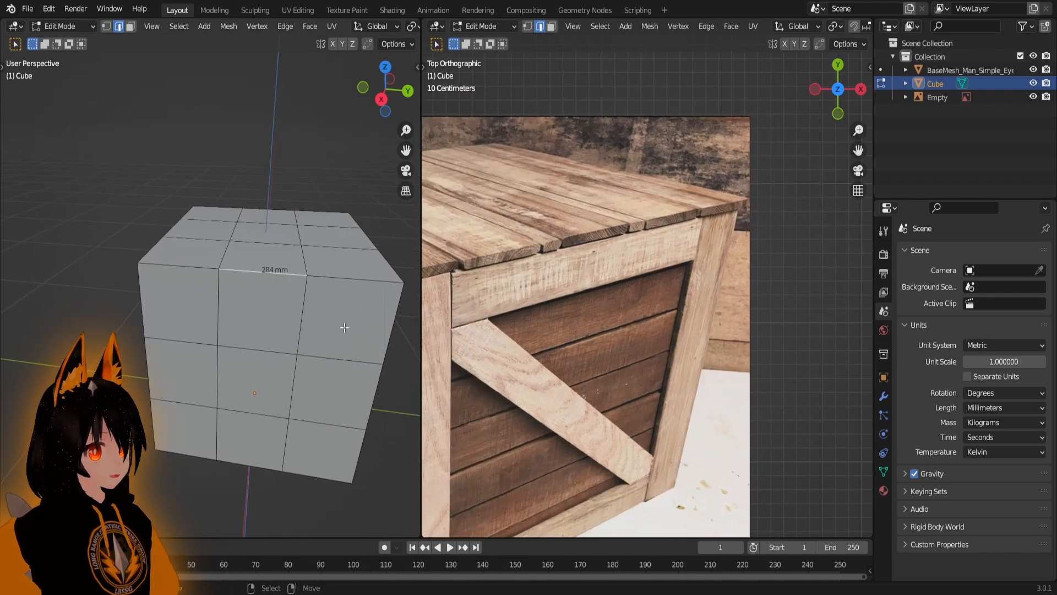
pyautogui.moveTo(340, 325); pyautogui.dragTo(319, 312, button='middle')
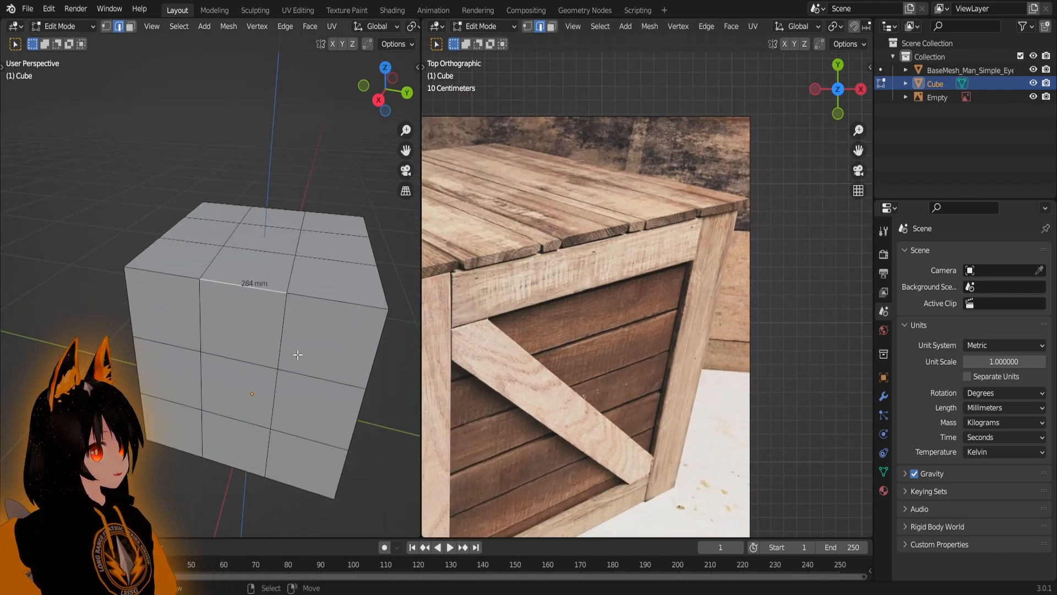
pyautogui.scroll(-2, 569, 255)
pyautogui.keyDown('shift'); pyautogui.moveTo(460, 274); pyautogui.dragTo(507, 256, button='middle'); pyautogui.keyUp('shift')
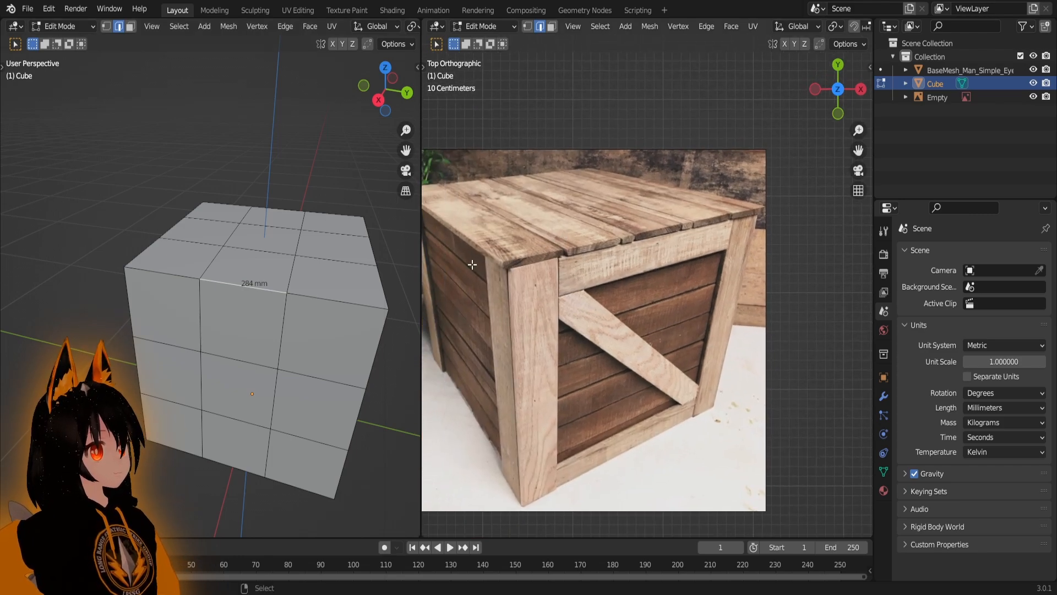
pyautogui.scroll(2, 574, 235)
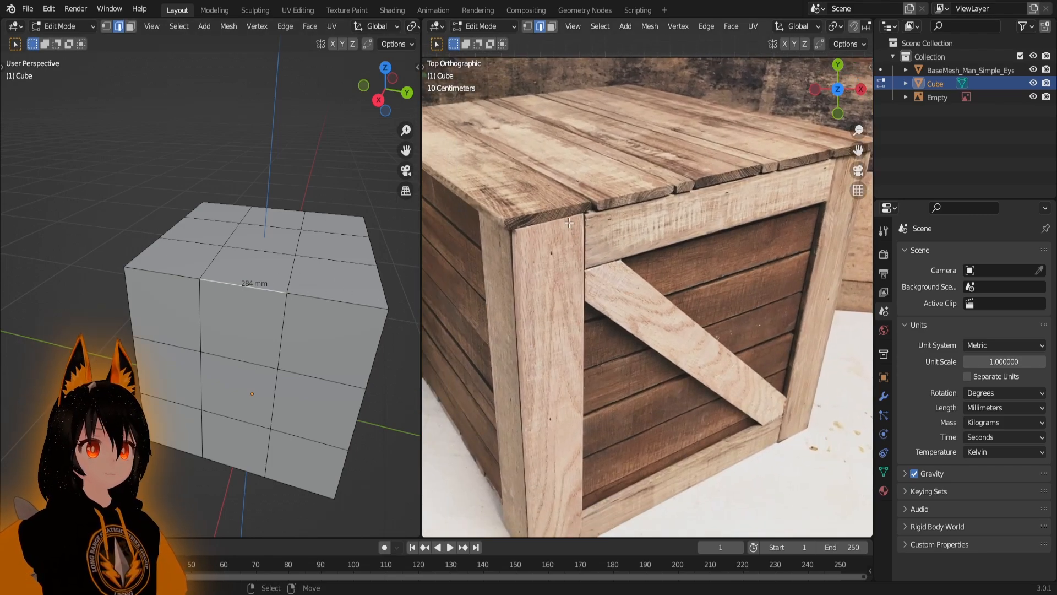
# - Narrow the crate reference viewport to just over a third of the workspace to give the cube more room
pyautogui.scroll(-3, 568, 324)
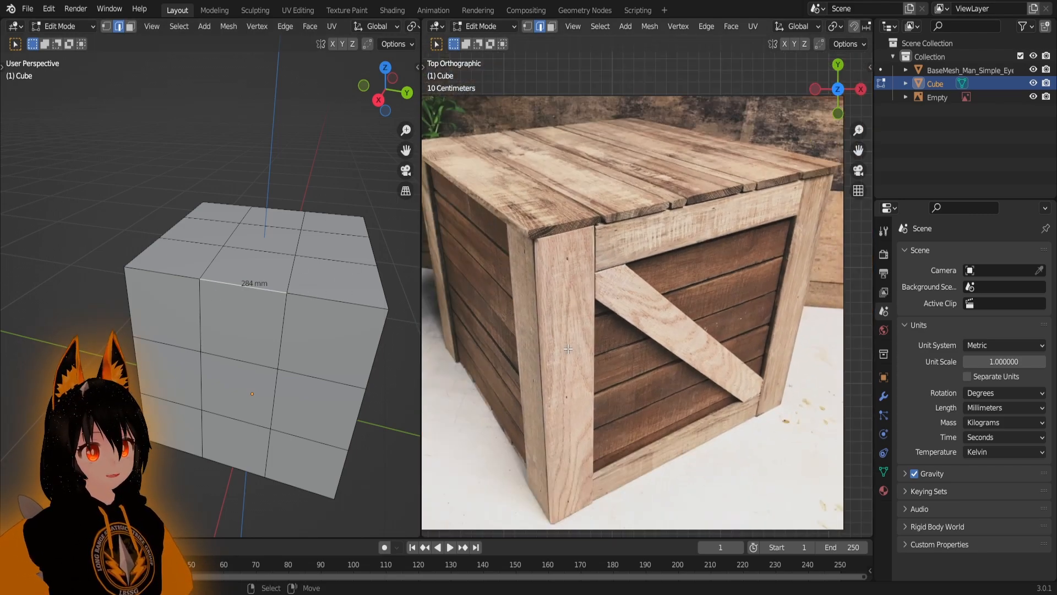
pyautogui.scroll(3, 570, 324)
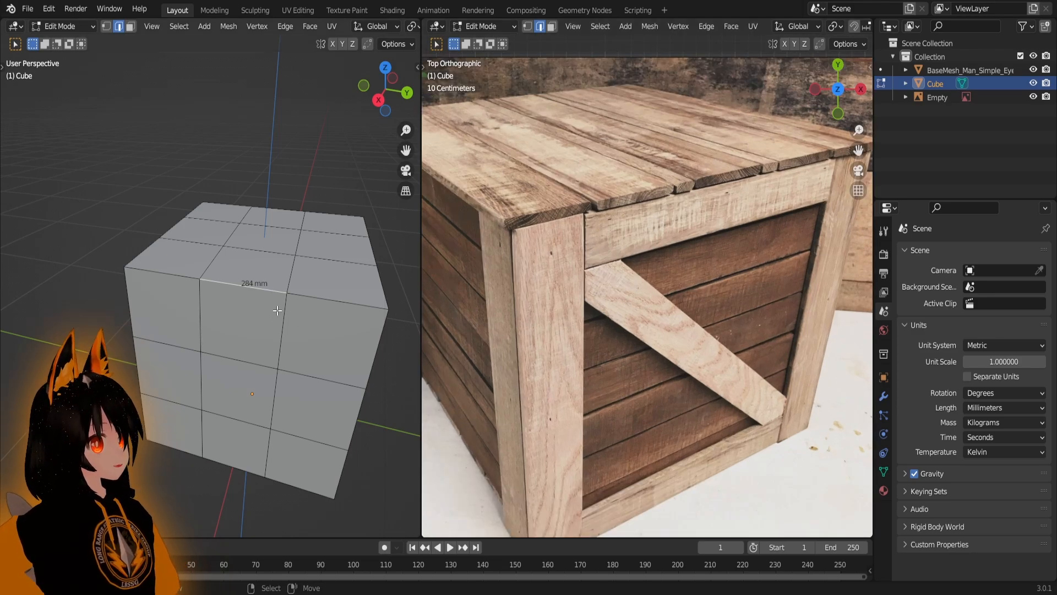
pyautogui.moveTo(419, 260); pyautogui.dragTo(561, 260)
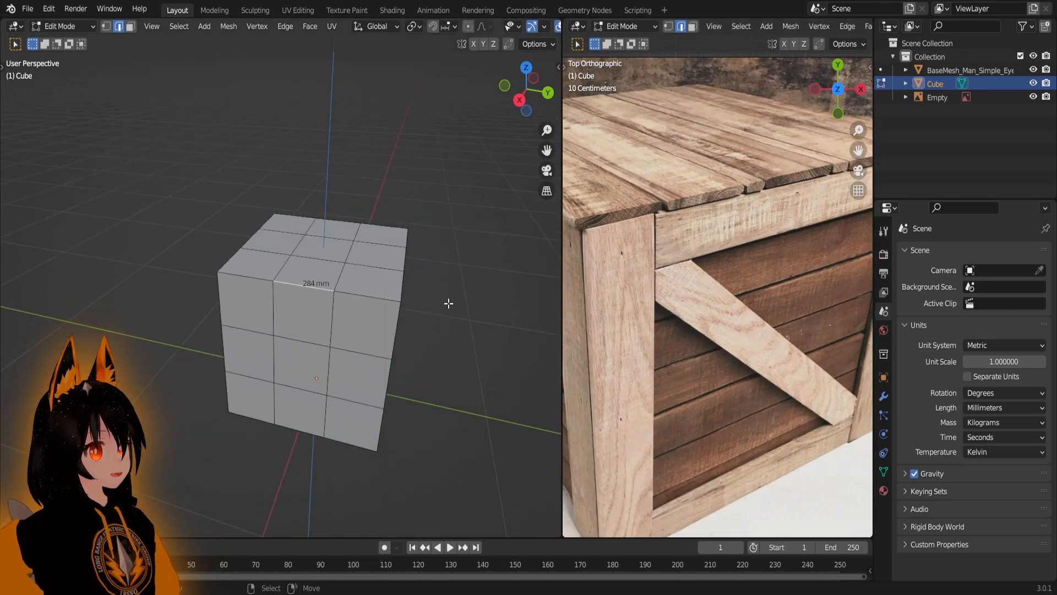
pyautogui.scroll(-2, 329, 299)
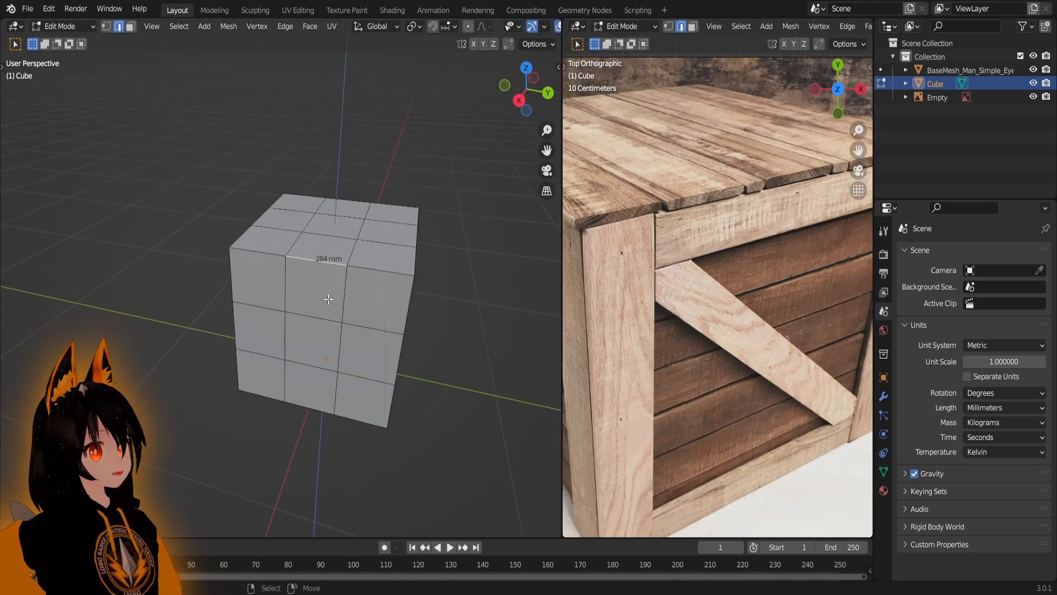
pyautogui.scroll(-3, 391, 208)
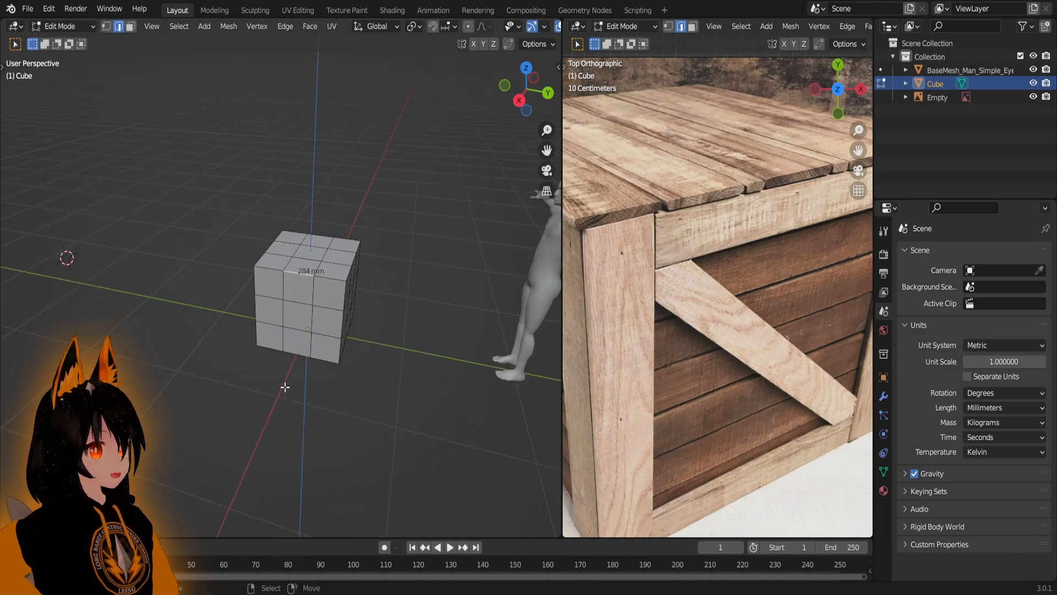
pyautogui.scroll(3, 369, 349)
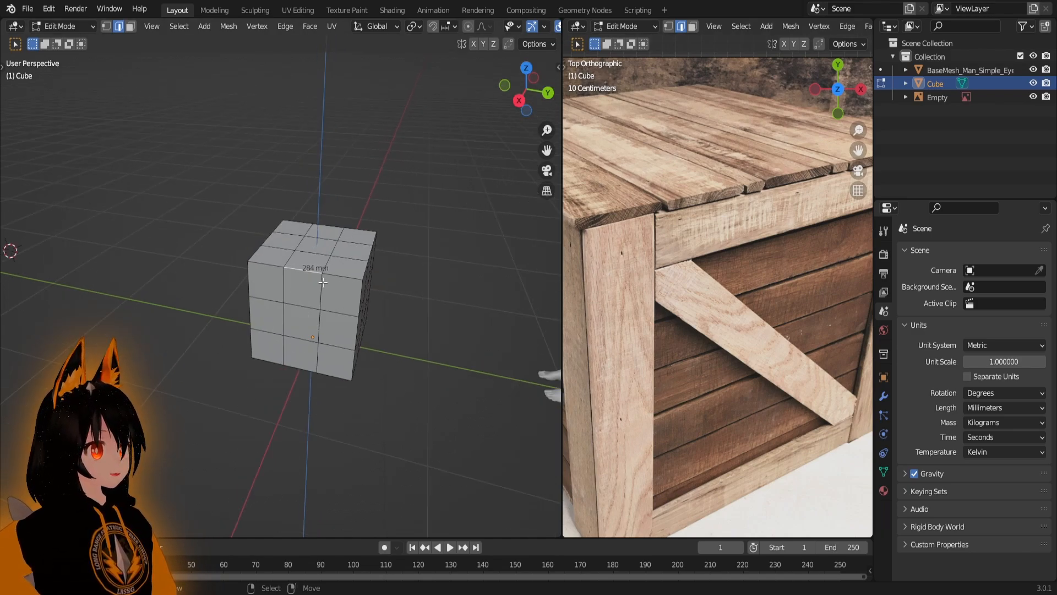
pyautogui.scroll(2, 370, 349)
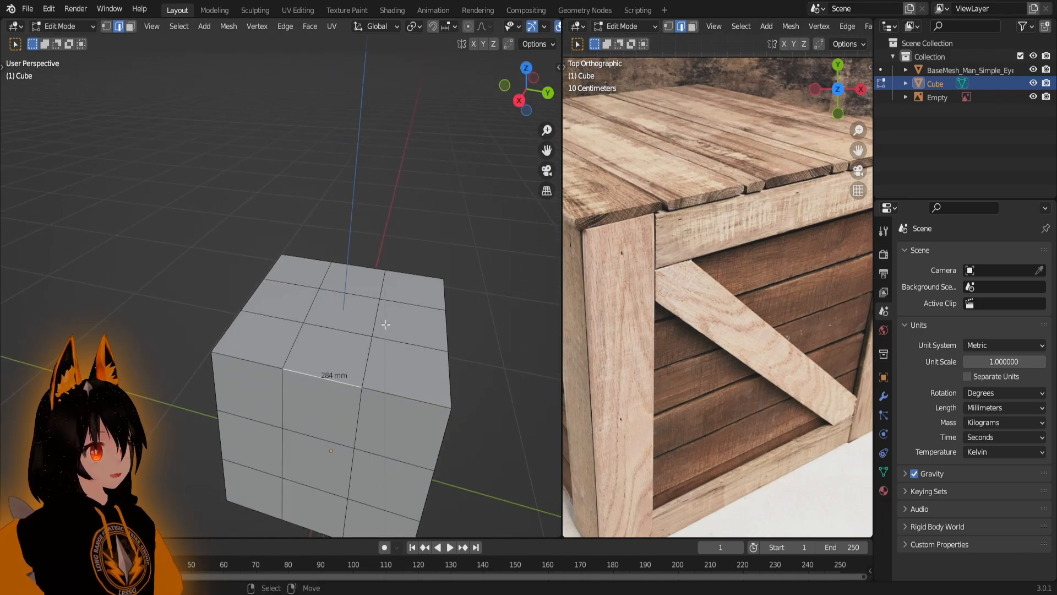
pyautogui.keyDown('shift'); pyautogui.moveTo(405, 343); pyautogui.dragTo(348, 346, button='middle'); pyautogui.keyUp('shift')
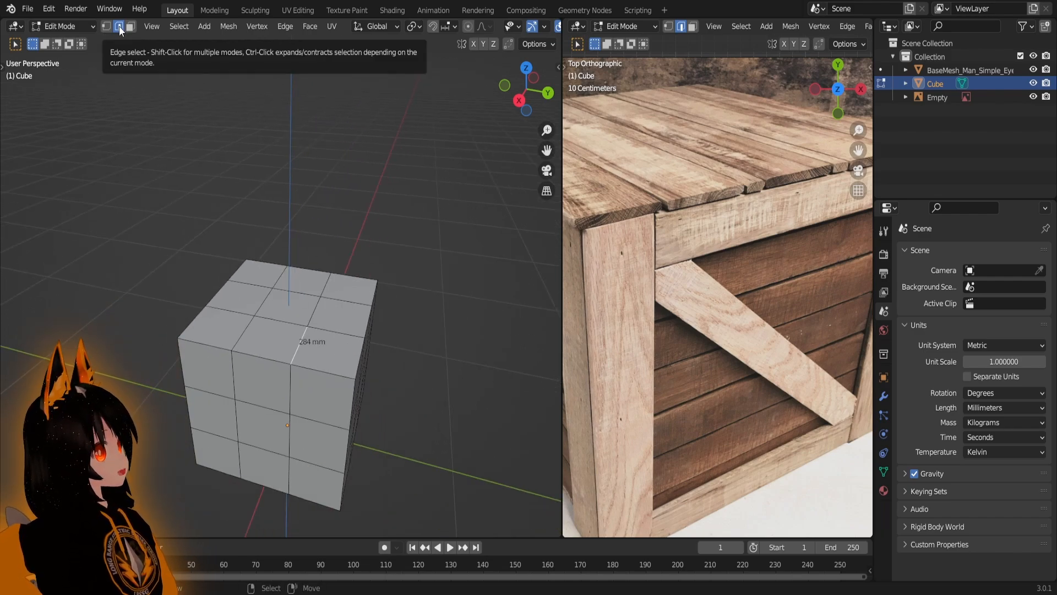
# - Select one inner edge loop running around the cube and check it from several sides
pyautogui.moveTo(336, 367); pyautogui.dragTo(262, 282, button='middle')
pyautogui.scroll(-4, 341, 358)
pyautogui.scroll(3, 370, 426)
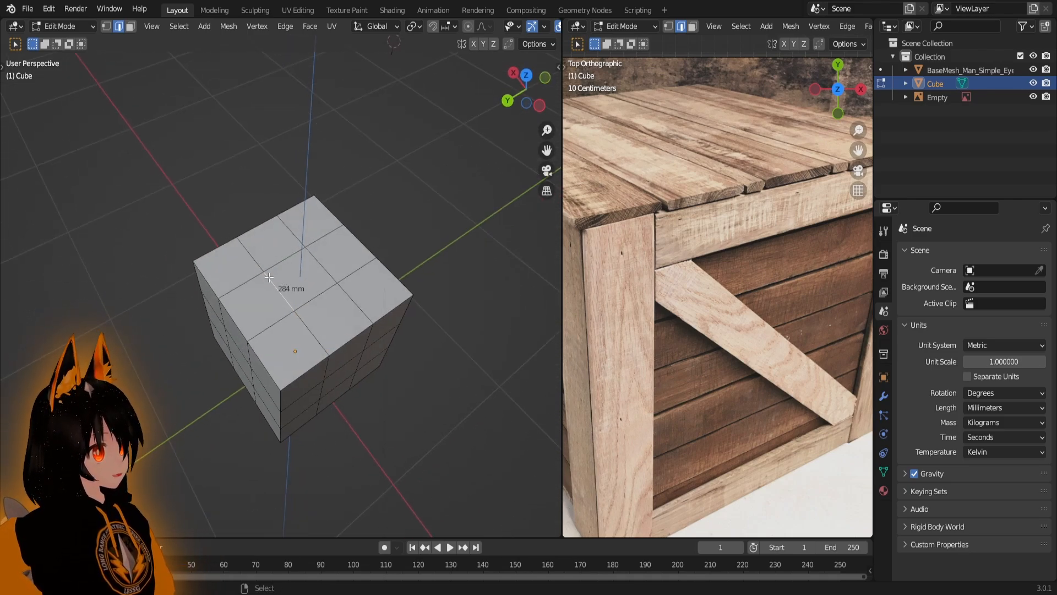
pyautogui.moveTo(374, 365); pyautogui.dragTo(353, 290, button='middle')
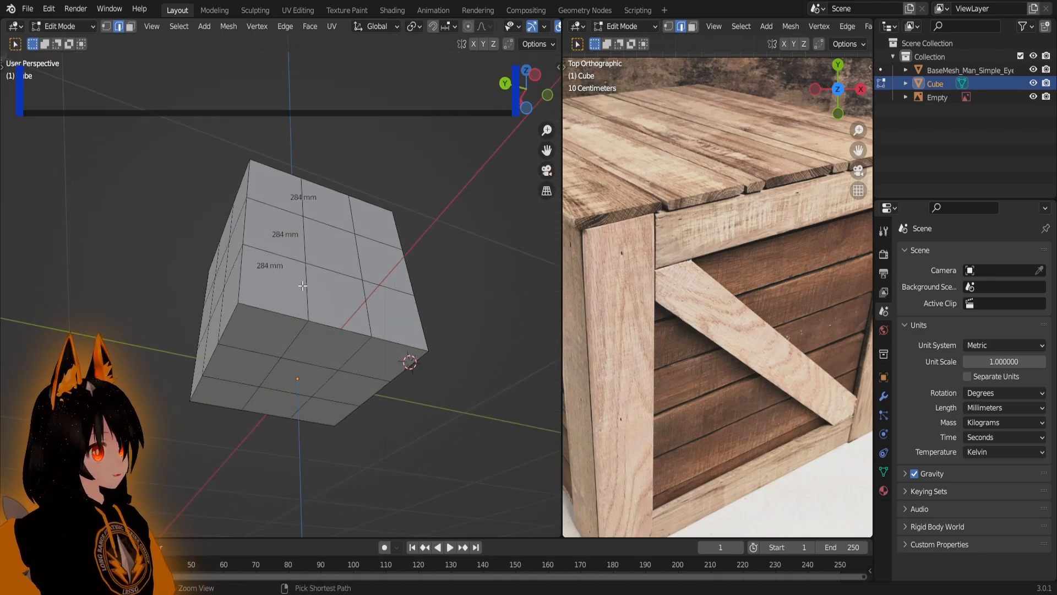
pyautogui.moveTo(298, 343); pyautogui.dragTo(375, 321, button='middle')
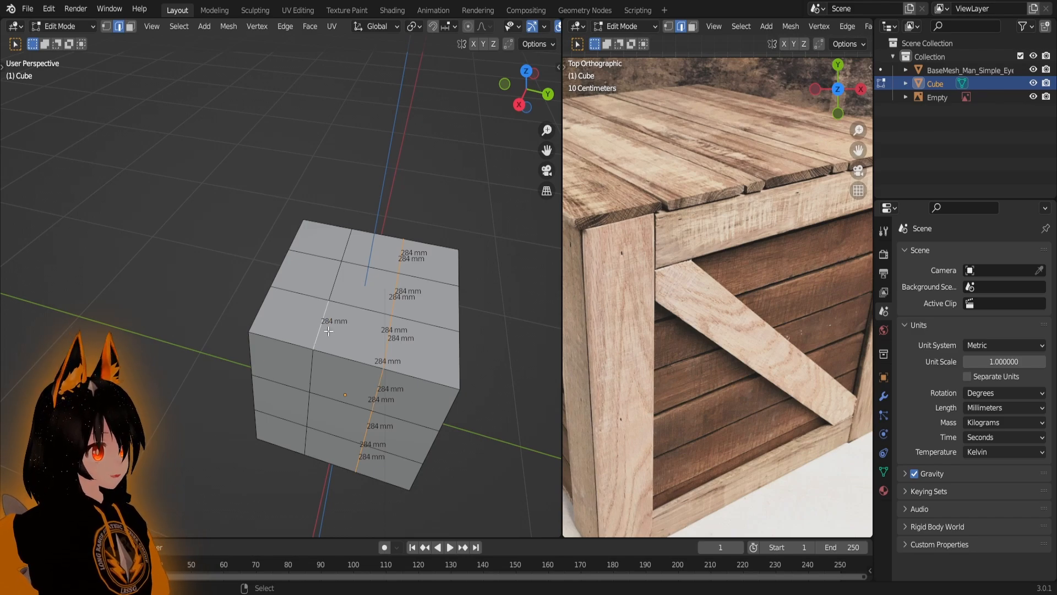
pyautogui.moveTo(321, 327); pyautogui.dragTo(400, 267, button='middle')
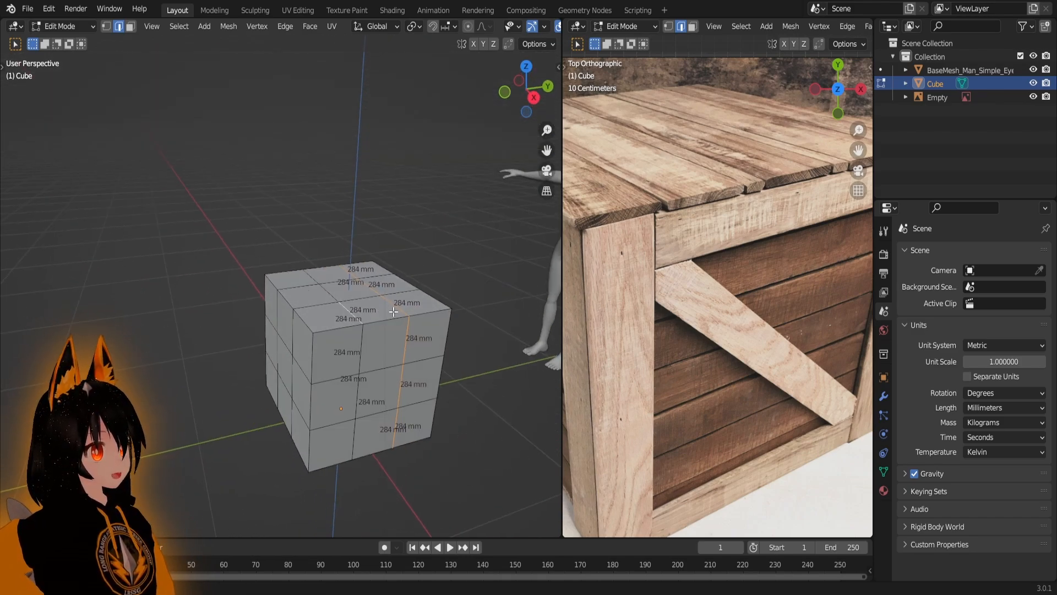
pyautogui.scroll(4, 391, 310)
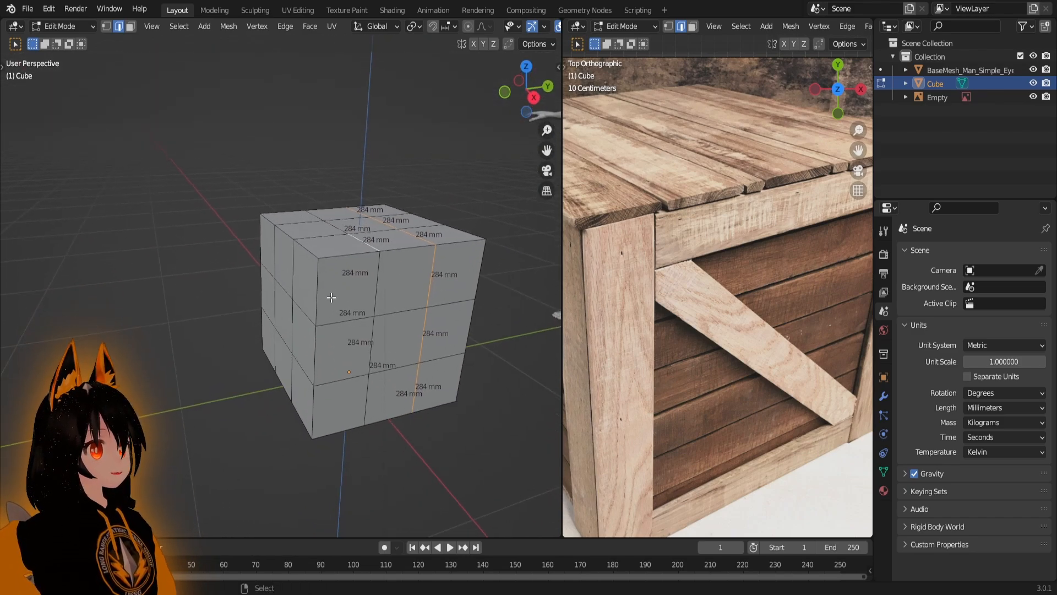
pyautogui.scroll(-2, 391, 309)
pyautogui.moveTo(388, 312); pyautogui.dragTo(373, 307, button='middle')
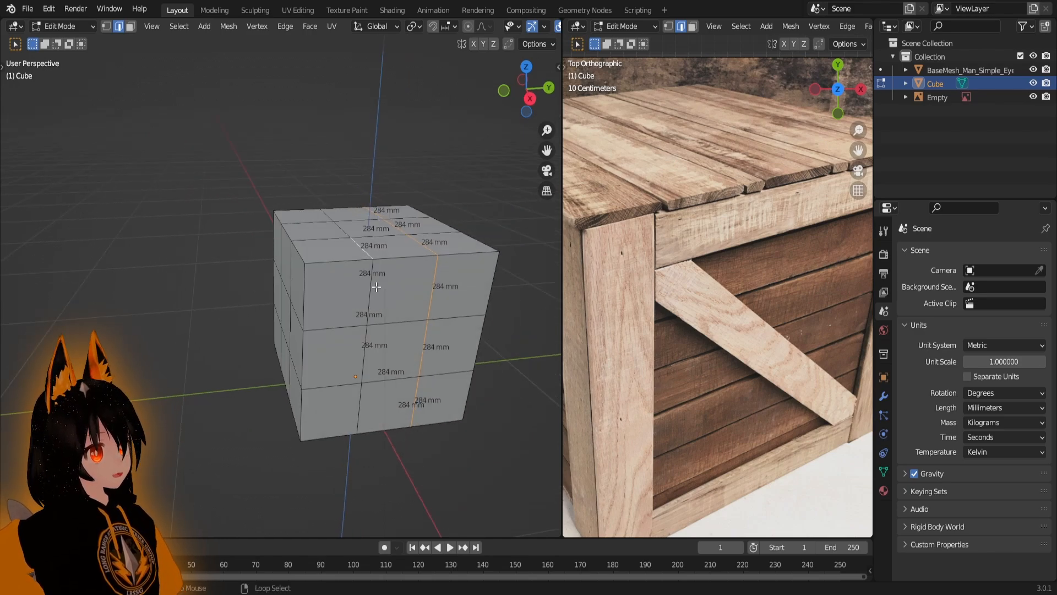
# - Select both parallel inner edge loops that run around the cube along the X direction
pyautogui.moveTo(373, 287); pyautogui.dragTo(555, 325, button='middle')
pyautogui.moveTo(342, 316); pyautogui.dragTo(378, 313, button='middle')
pyautogui.scroll(3, 378, 313)
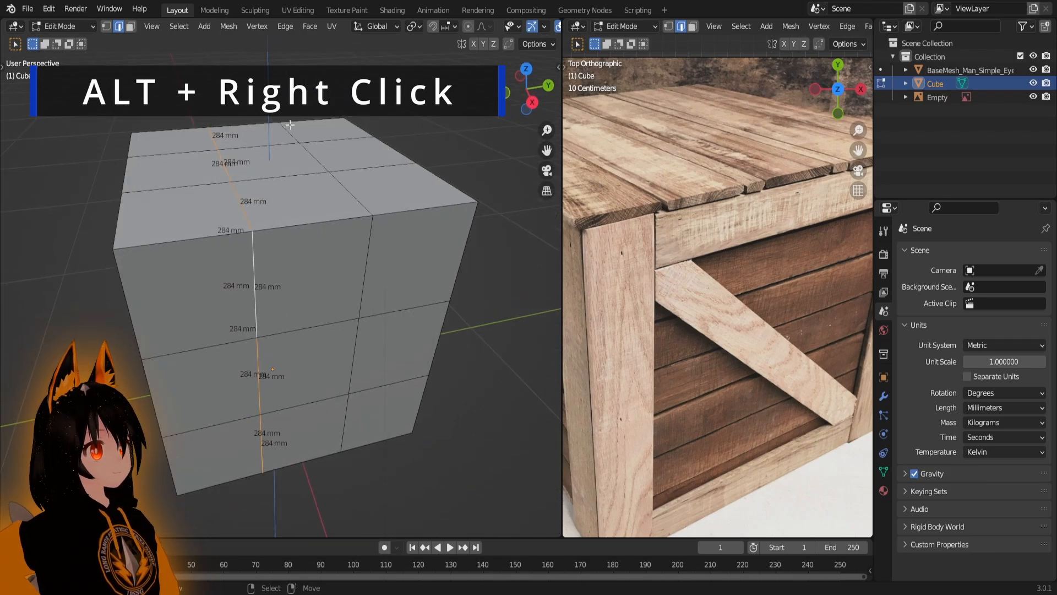
pyautogui.moveTo(401, 285); pyautogui.dragTo(278, 292, button='middle')
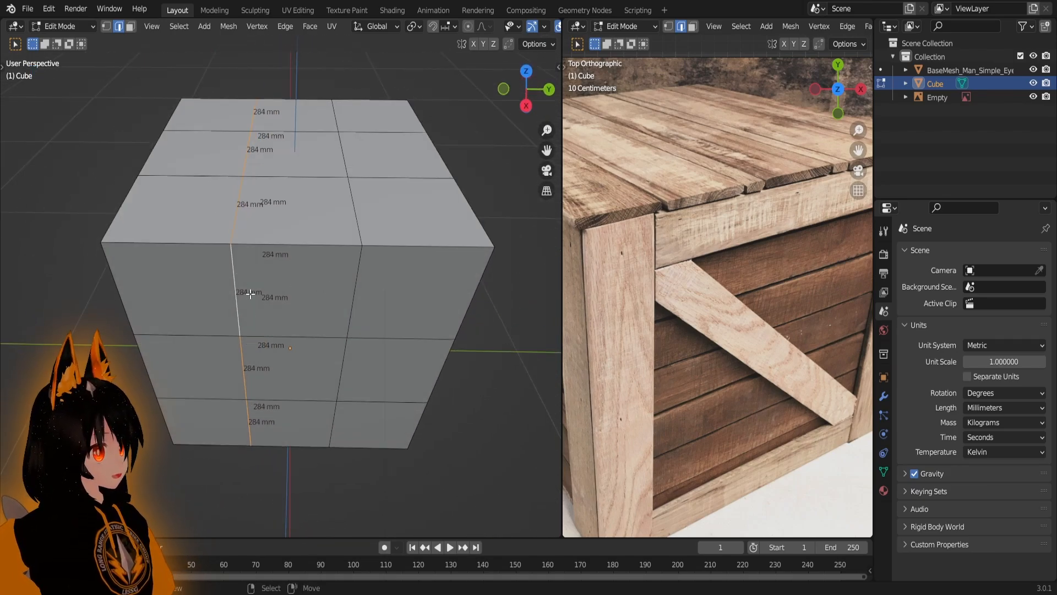
pyautogui.keyDown('alt'); pyautogui.scroll(-2, 242, 289); pyautogui.keyUp('alt')
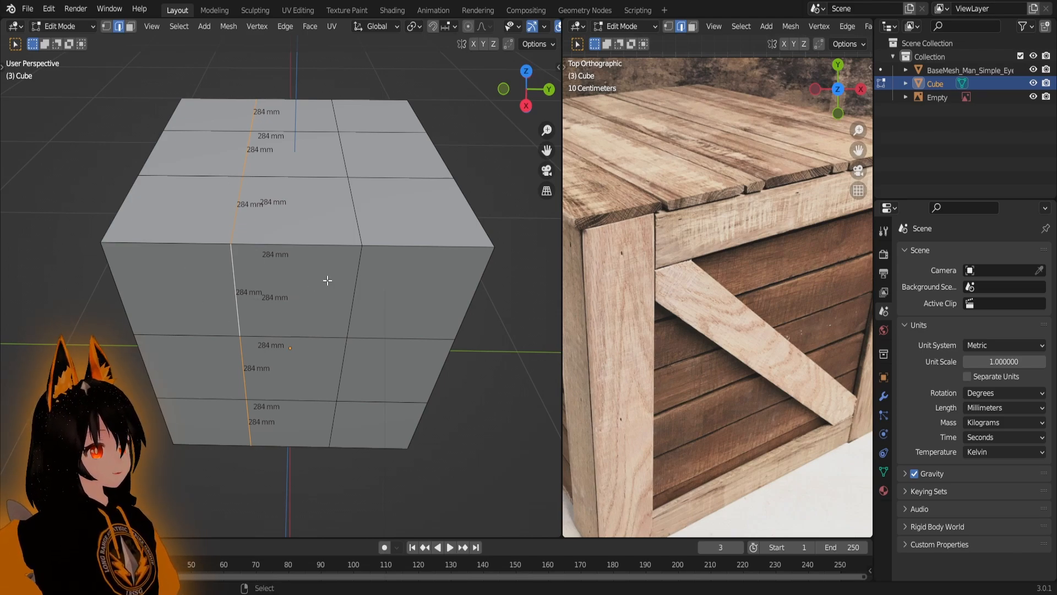
pyautogui.moveTo(341, 280); pyautogui.dragTo(448, 314, button='middle')
pyautogui.scroll(-5, 379, 333)
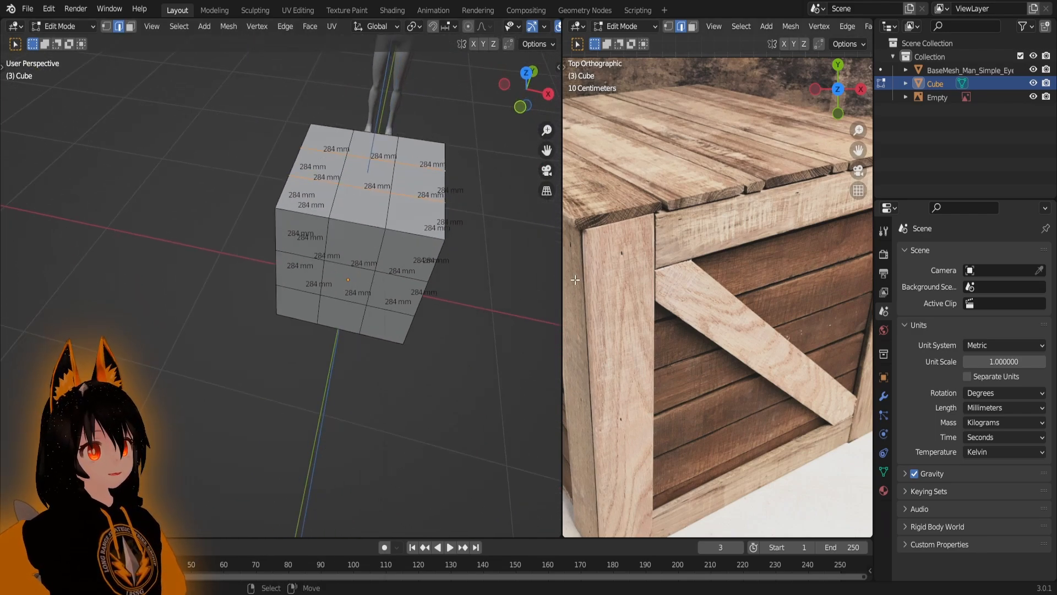
# - Examine the two selected edge loops around the cube in an enlarged cube viewport
pyautogui.moveTo(561, 271); pyautogui.dragTo(681, 271)
pyautogui.scroll(-4, 463, 264)
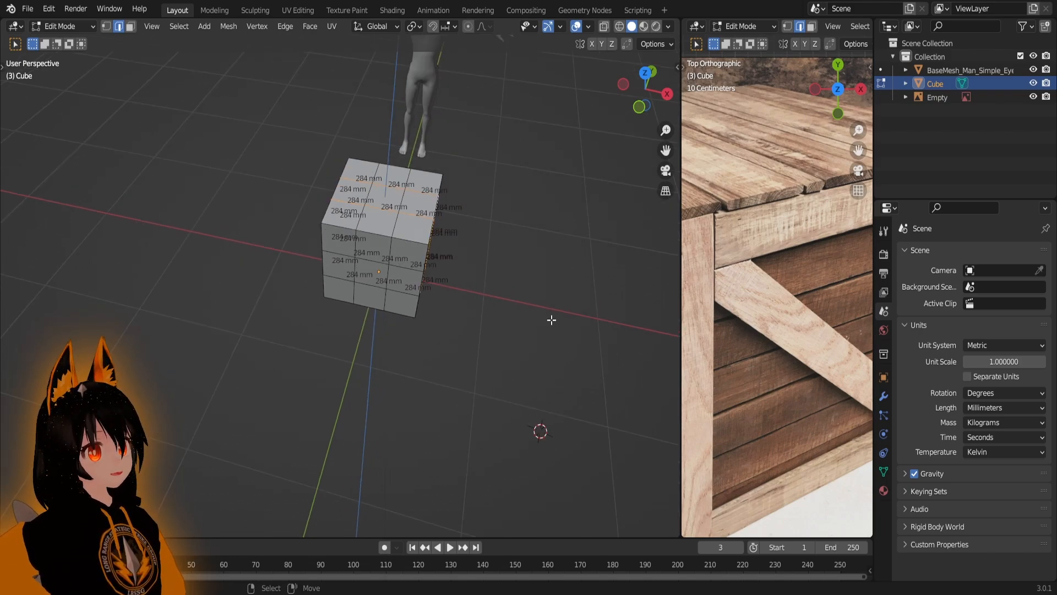
pyautogui.moveTo(276, 229); pyautogui.dragTo(346, 259, button='middle')
pyautogui.scroll(4, 347, 259)
pyautogui.scroll(-4, 385, 275)
pyautogui.keyDown('shift'); pyautogui.moveTo(529, 297); pyautogui.dragTo(273, 298, button='middle'); pyautogui.keyUp('shift')
# - Widen the reference viewport to about a third of the workspace and frame the whole crate photo in it
pyautogui.scroll(1, 379, 301)
pyautogui.scroll(2, 352, 277)
pyautogui.scroll(-3, 732, 292)
pyautogui.keyDown('shift'); pyautogui.moveTo(731, 260); pyautogui.dragTo(687, 258, button='middle'); pyautogui.keyUp('shift')
pyautogui.moveTo(679, 257); pyautogui.dragTo(597, 258)
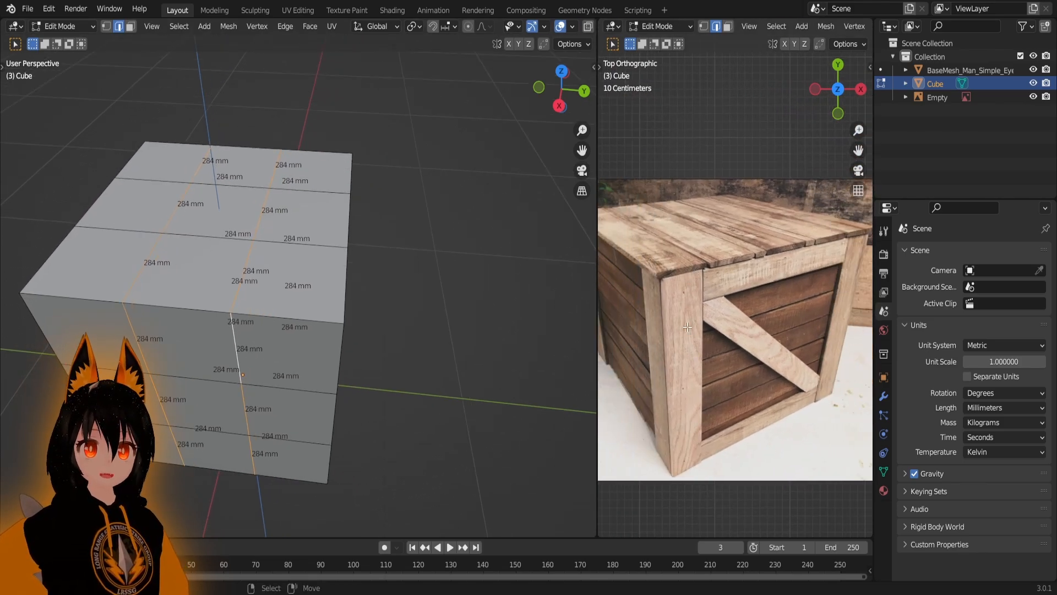
pyautogui.keyDown('shift'); pyautogui.moveTo(353, 308); pyautogui.dragTo(380, 317, button='middle'); pyautogui.keyUp('shift')
pyautogui.scroll(-3, 380, 318)
pyautogui.scroll(3, 379, 319)
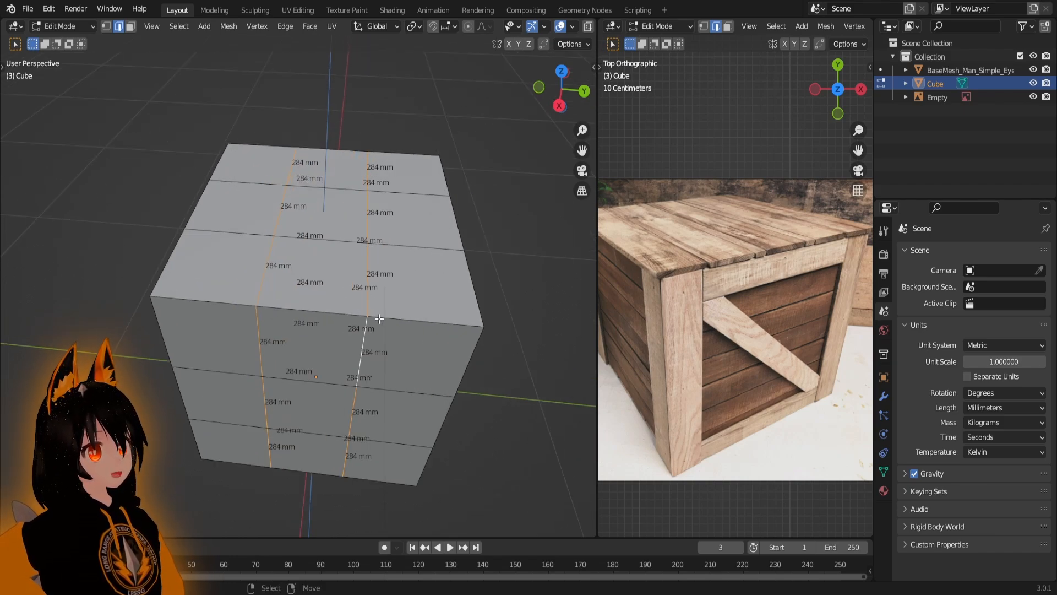
pyautogui.press('s')
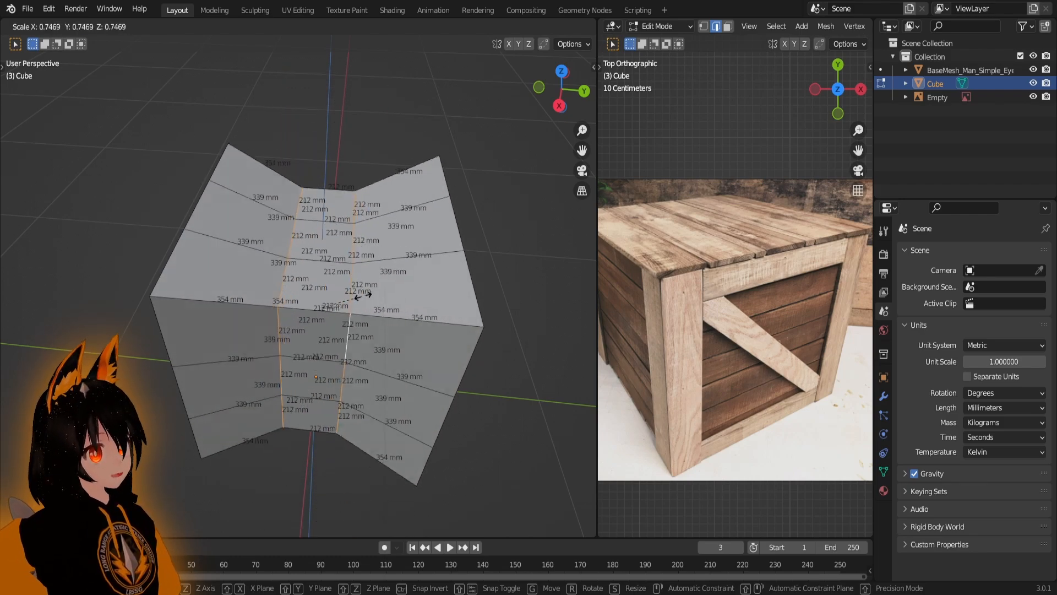
pyautogui.press('Escape')
pyautogui.scroll(-3, 420, 324)
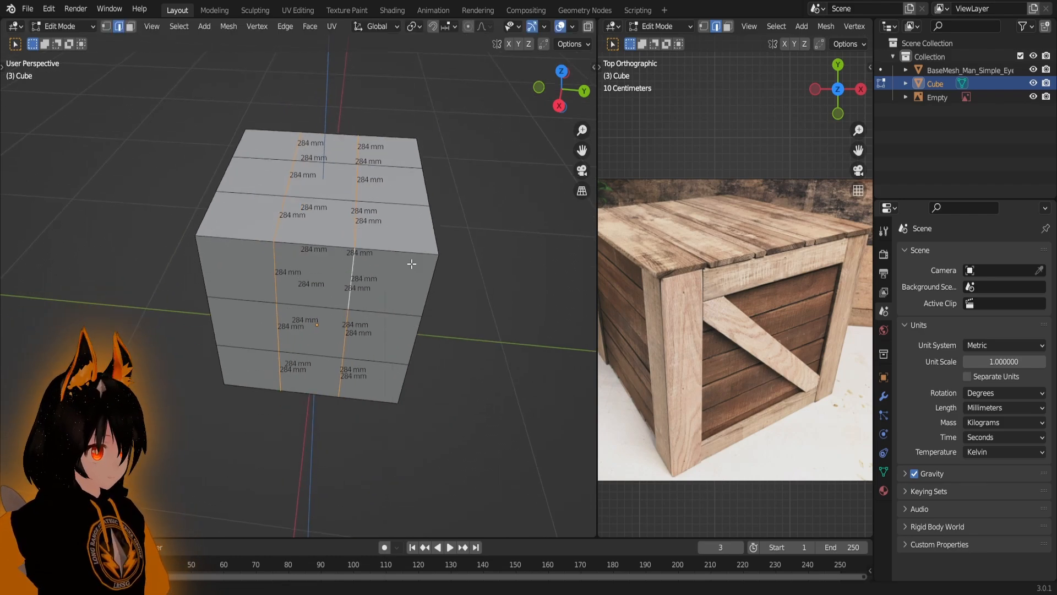
pyautogui.scroll(3, 388, 297)
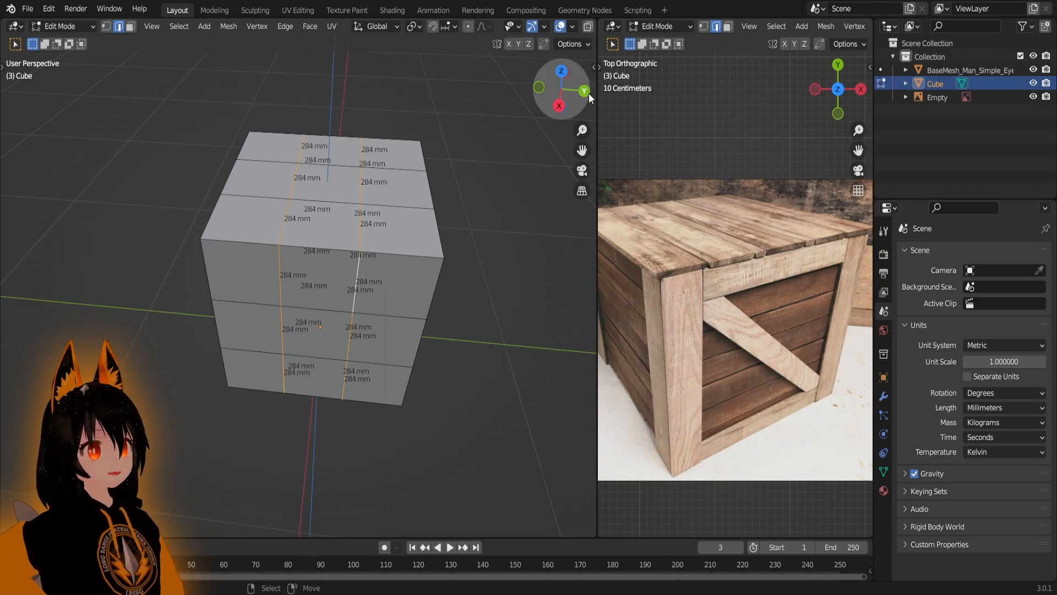
# - Scale the two selected edge loops apart along global Y until the outer strips are 100 mm wide
pyautogui.moveTo(322, 250); pyautogui.dragTo(417, 289, button='middle')
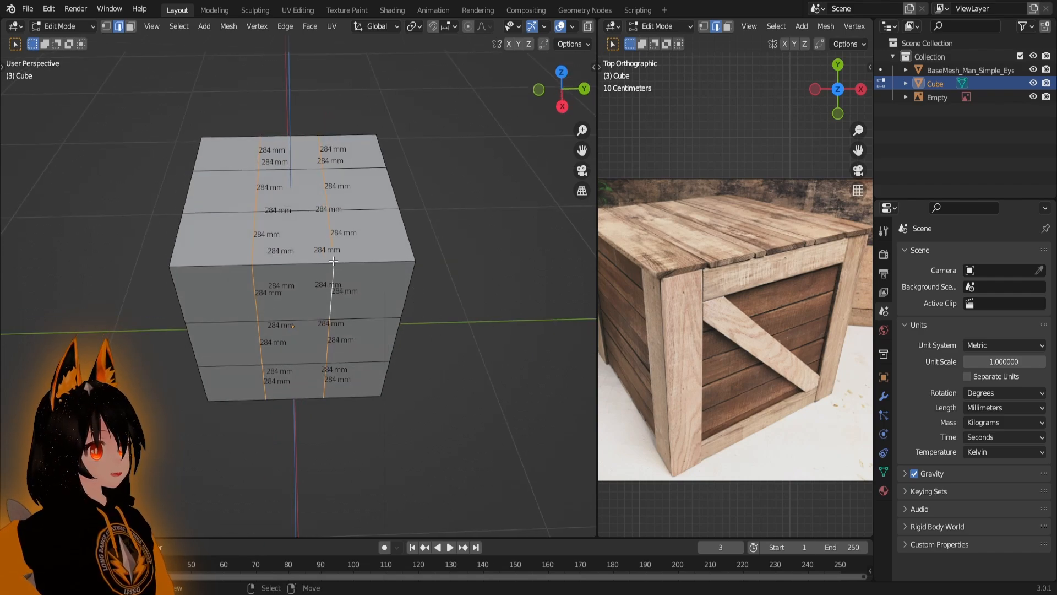
pyautogui.press('s')
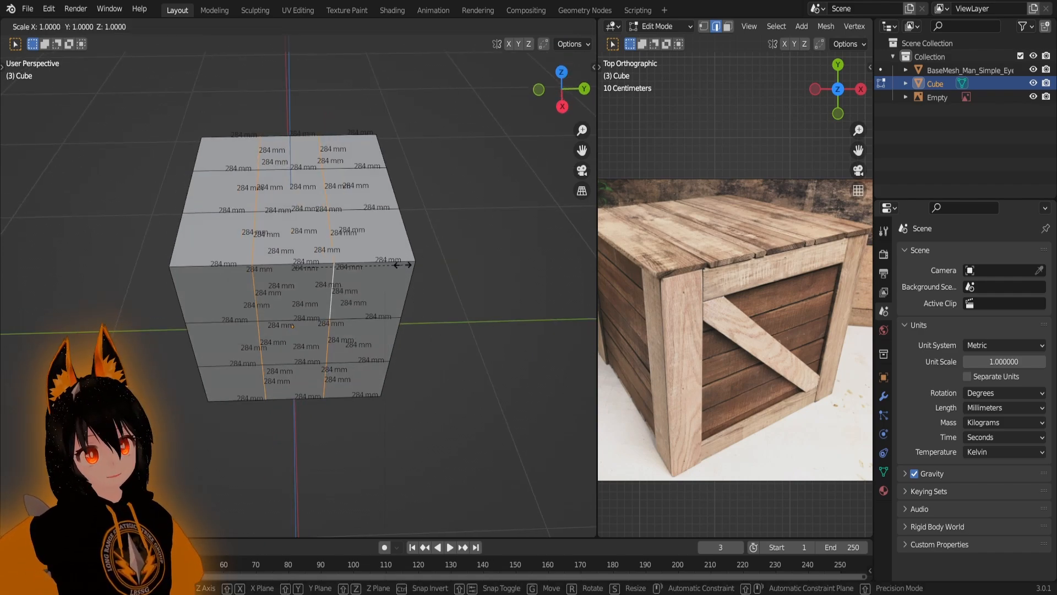
pyautogui.press('y')
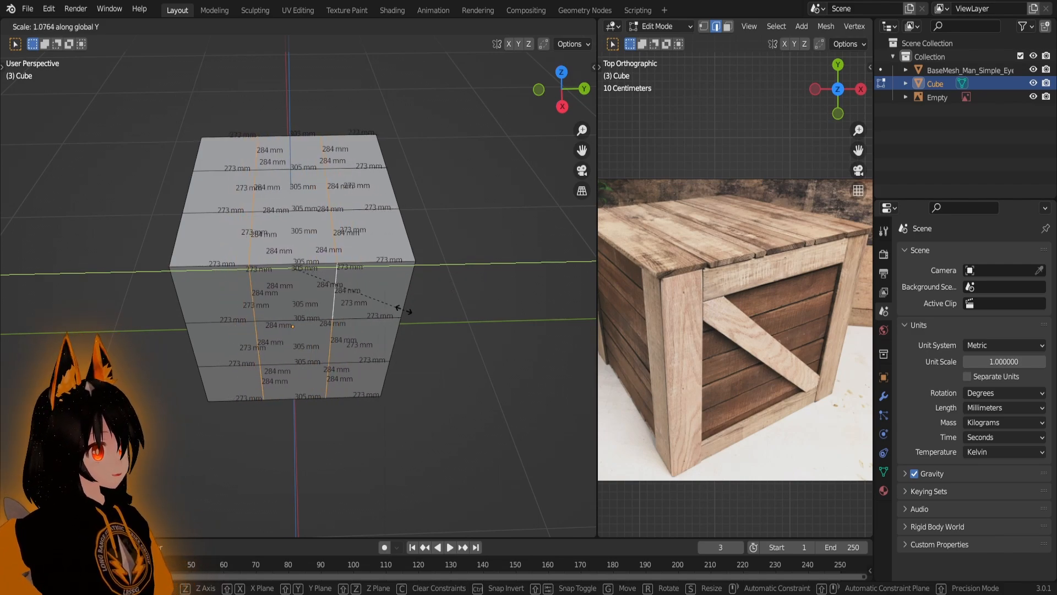
pyautogui.click(545, 285)
pyautogui.moveTo(460, 287); pyautogui.dragTo(496, 308, button='middle')
pyautogui.scroll(-4, 496, 309)
pyautogui.scroll(5, 496, 308)
# - Check the width of the cube's outer strips by selecting the short edges that cross them on top
pyautogui.click(298, 300)
pyautogui.keyDown('shift'); pyautogui.click(287, 192); pyautogui.keyUp('shift')
pyautogui.keyDown('shift'); pyautogui.moveTo(355, 235); pyautogui.dragTo(190, 243, button='middle'); pyautogui.keyUp('shift')
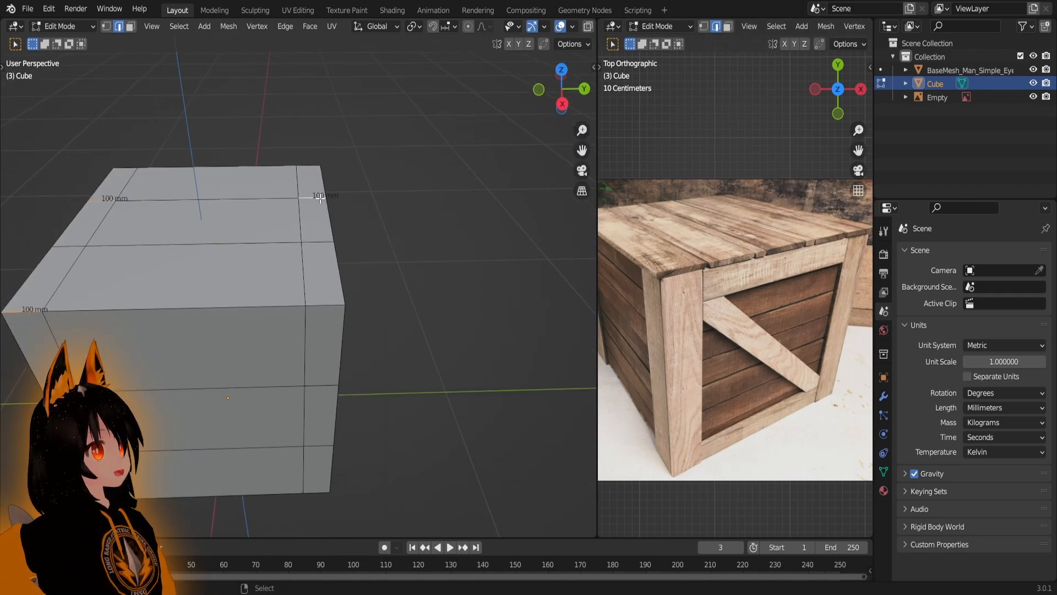
pyautogui.scroll(5, 322, 250)
pyautogui.keyDown('shift'); pyautogui.moveTo(317, 334); pyautogui.dragTo(281, 237, button='middle'); pyautogui.keyUp('shift')
pyautogui.scroll(3, 692, 252)
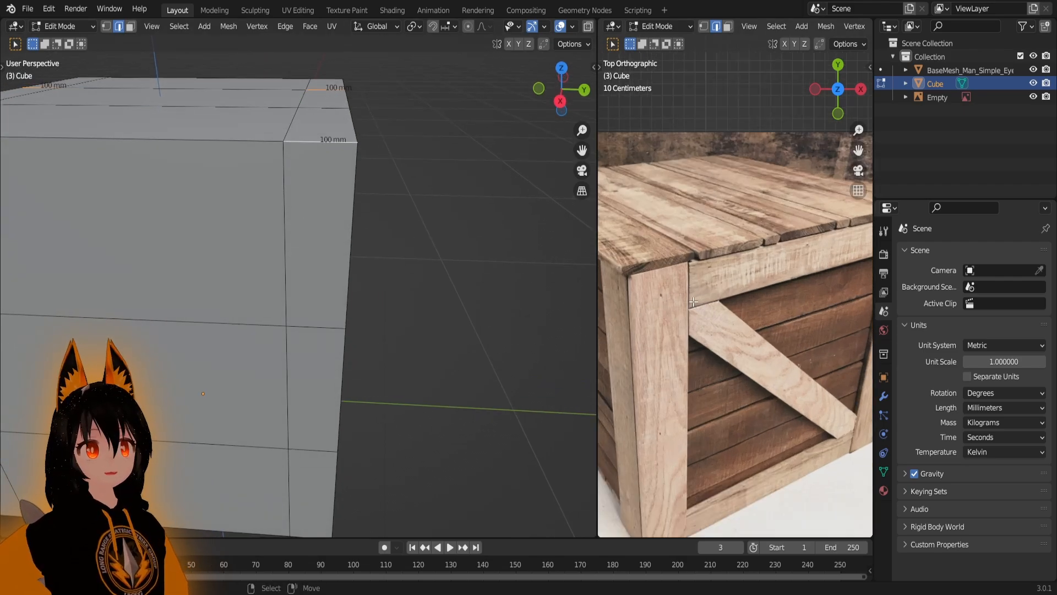
# - Compare the cube's narrow outer strips with the corner post width in the crate photo
pyautogui.keyDown('shift'); pyautogui.moveTo(697, 260); pyautogui.dragTo(712, 275, button='middle'); pyautogui.keyUp('shift')
pyautogui.scroll(-1, 712, 275)
pyautogui.scroll(-3, 341, 267)
pyautogui.scroll(2, 346, 259)
pyautogui.keyDown('shift'); pyautogui.moveTo(347, 250); pyautogui.dragTo(356, 272, button='middle'); pyautogui.keyUp('shift')
pyautogui.scroll(-2, 320, 259)
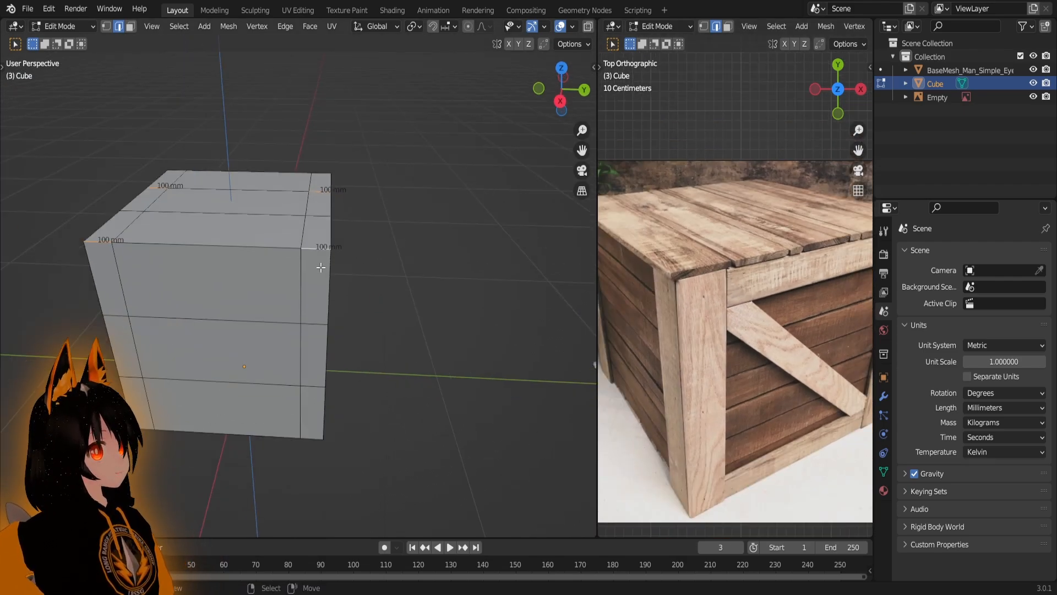
# - Select the two inner edge loops that cross the top at right angles to the narrow outer strips
pyautogui.scroll(2, 246, 283)
pyautogui.moveTo(246, 283); pyautogui.dragTo(350, 425, button='middle')
pyautogui.moveTo(325, 253); pyautogui.dragTo(495, 249, button='middle')
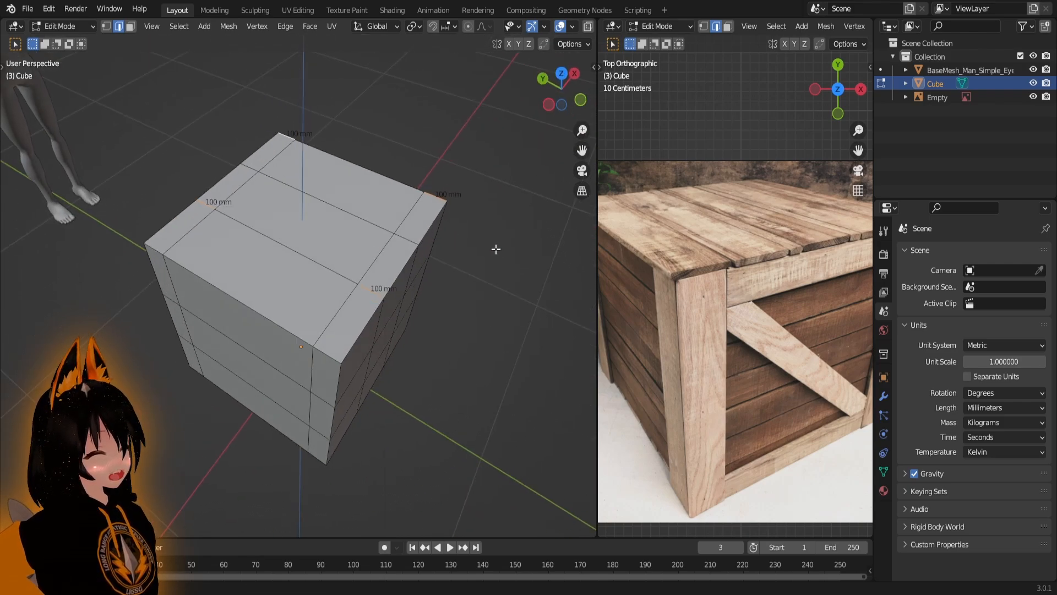
pyautogui.scroll(-2, 409, 321)
pyautogui.scroll(3, 321, 357)
pyautogui.moveTo(321, 357); pyautogui.dragTo(341, 289, button='middle')
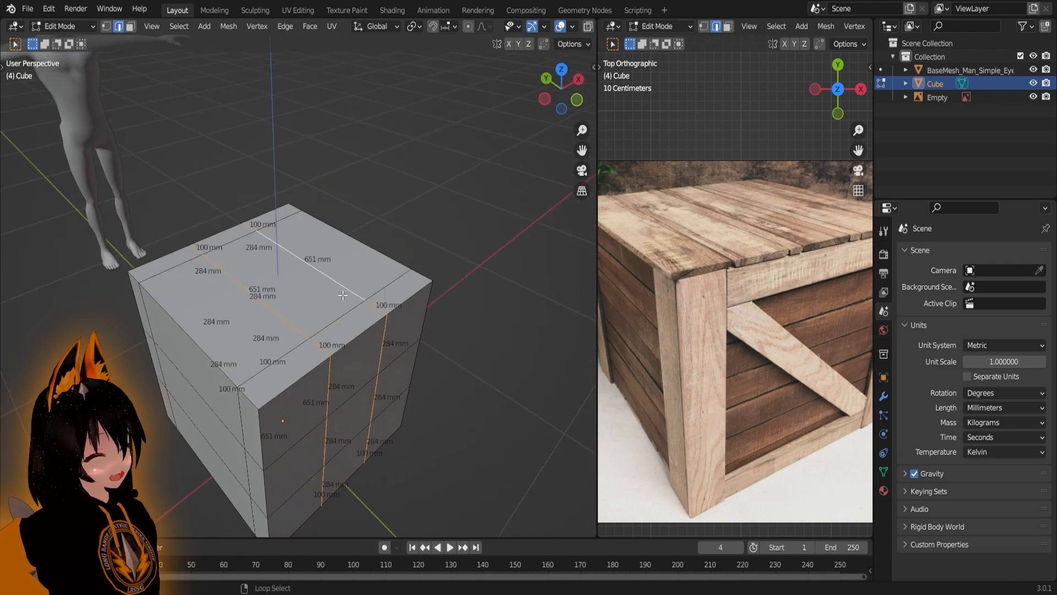
pyautogui.scroll(-3, 342, 295)
pyautogui.moveTo(365, 370); pyautogui.dragTo(310, 312, button='middle')
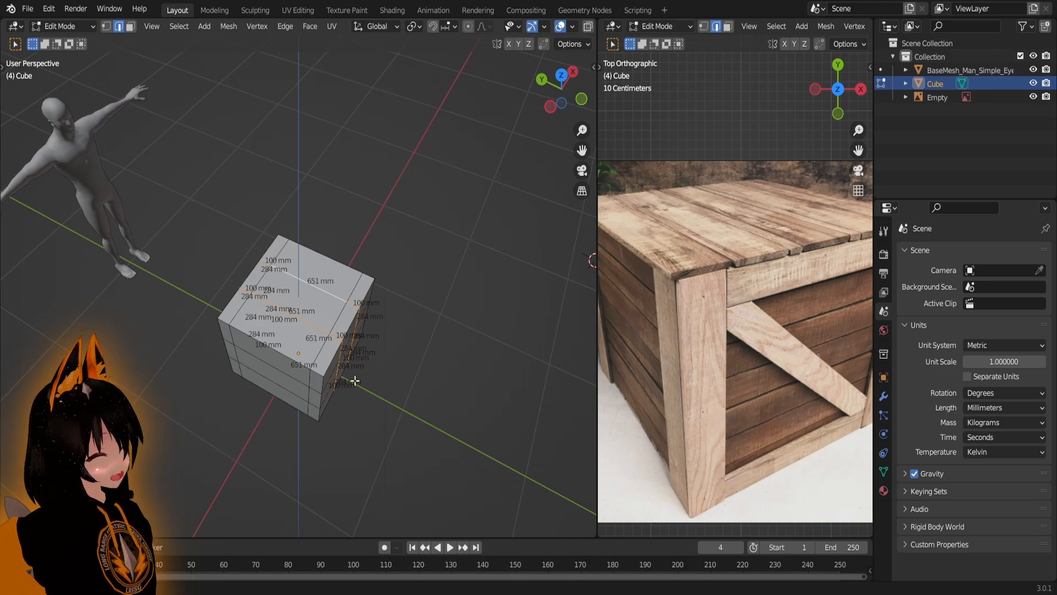
pyautogui.moveTo(355, 380); pyautogui.dragTo(201, 311, button='middle')
pyautogui.moveTo(342, 346); pyautogui.dragTo(219, 333, button='middle')
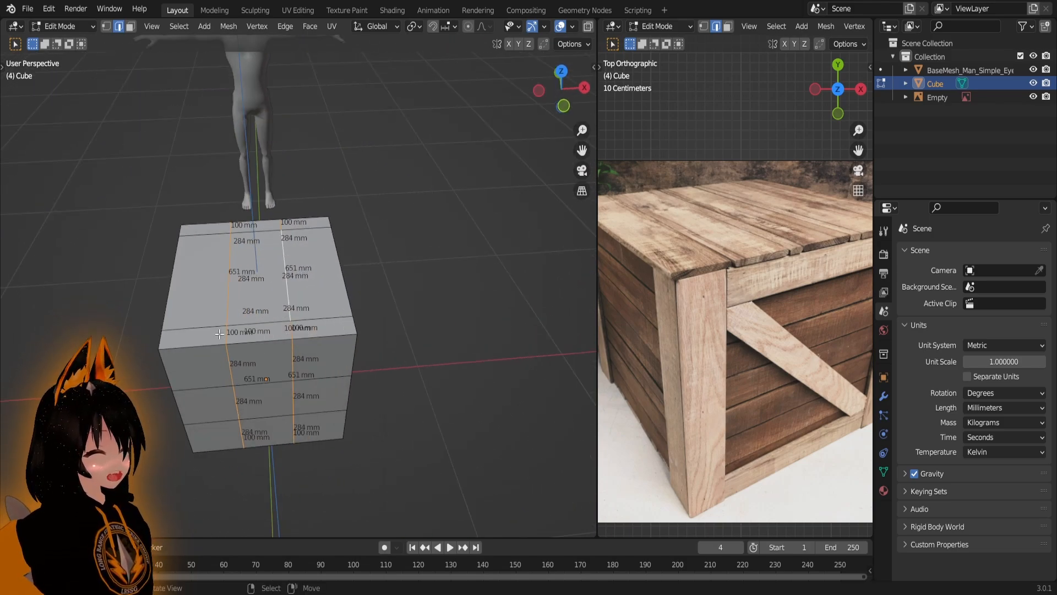
pyautogui.moveTo(309, 338); pyautogui.dragTo(426, 311, button='middle')
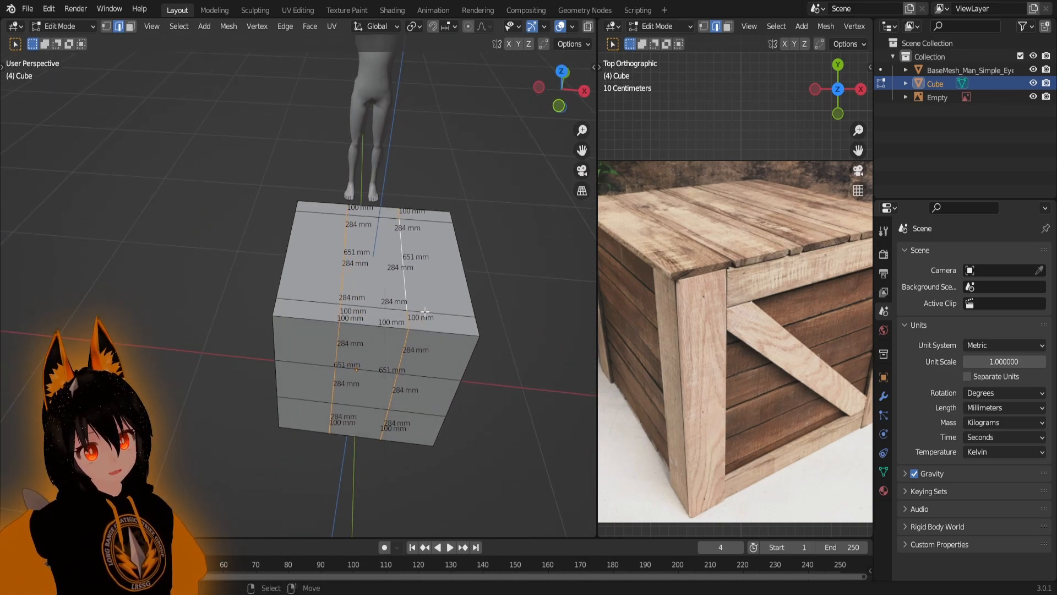
# - Scale the two selected edge loops apart along global X until the outer strips are 100 mm wide
pyautogui.press('s')
pyautogui.press('y')
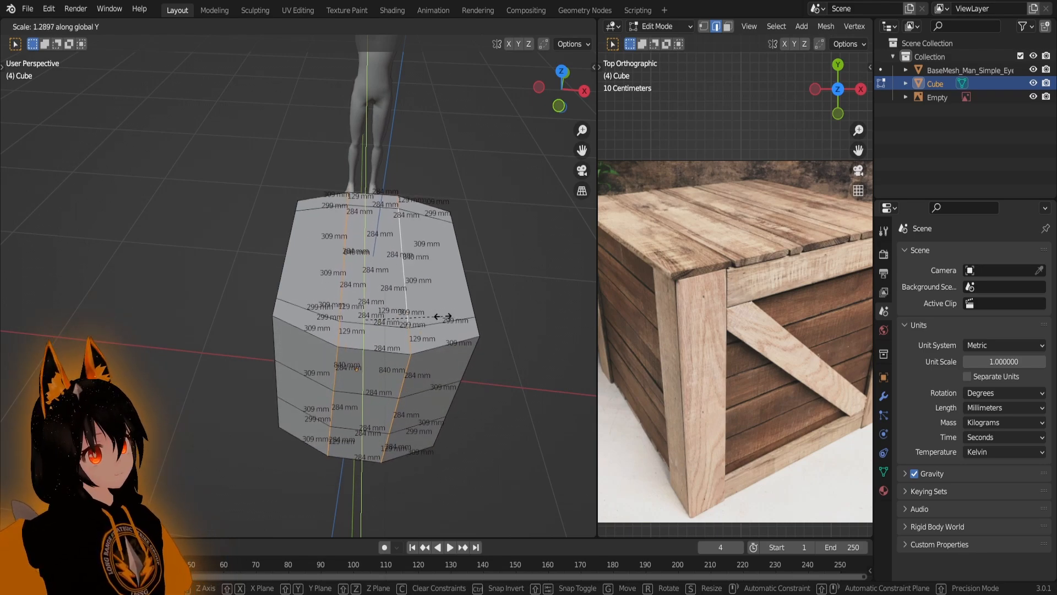
pyautogui.press('x')
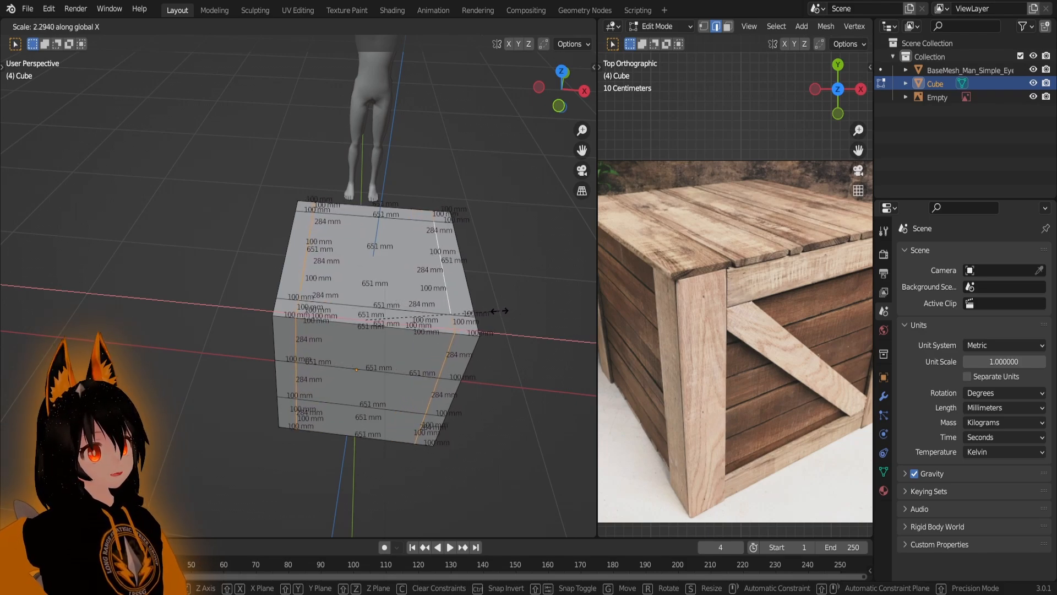
pyautogui.click(498, 311)
pyautogui.moveTo(498, 311); pyautogui.dragTo(392, 282, button='middle')
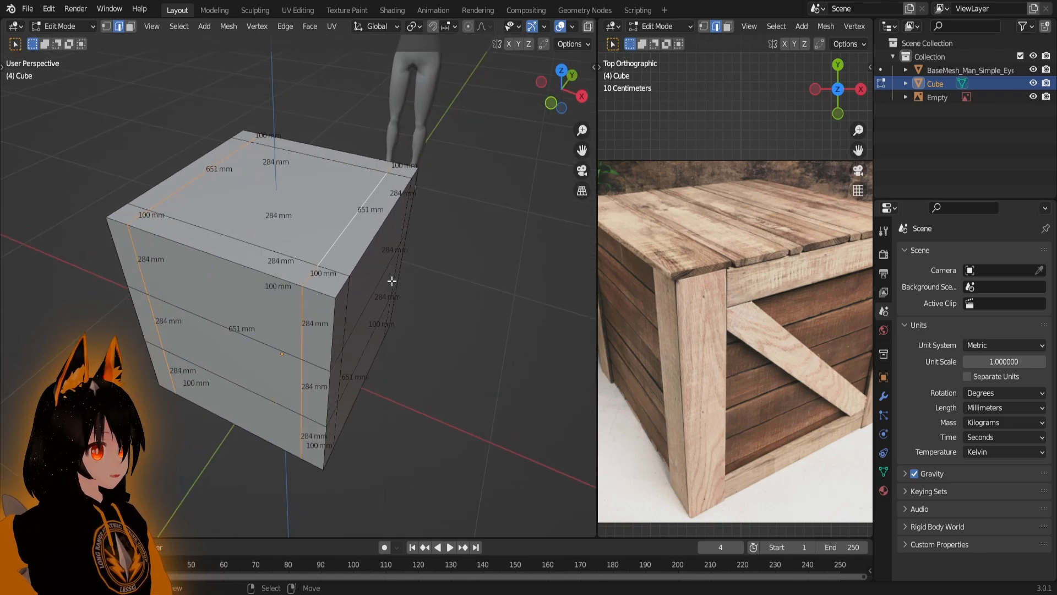
pyautogui.scroll(5, 384, 324)
pyautogui.keyDown('shift'); pyautogui.click(363, 280); pyautogui.keyUp('shift')
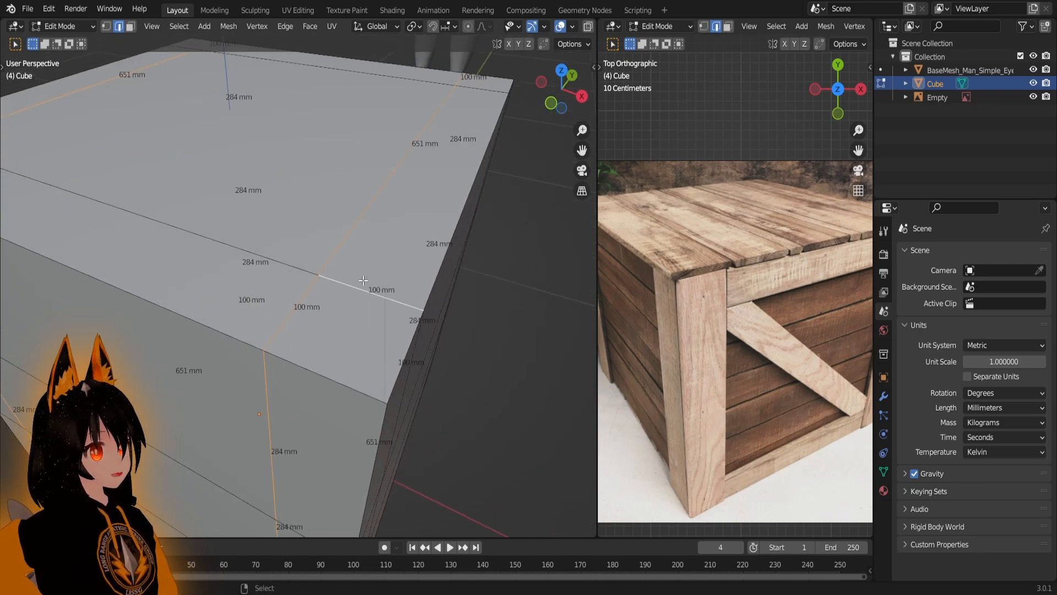
# - Select the two inner horizontal edge loops that run around the cube's side faces
pyautogui.scroll(-5, 363, 365)
pyautogui.moveTo(315, 301); pyautogui.dragTo(385, 273, button='middle')
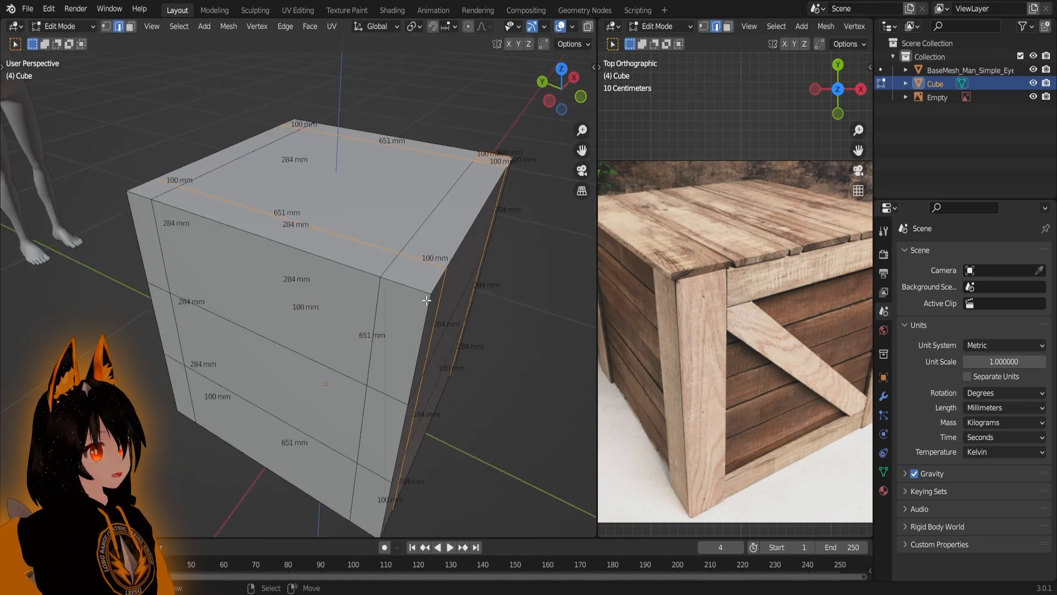
pyautogui.scroll(-3, 346, 436)
pyautogui.moveTo(346, 436); pyautogui.dragTo(386, 253, button='middle')
pyautogui.moveTo(310, 257); pyautogui.dragTo(362, 275, button='middle')
pyautogui.click(354, 253)
pyautogui.keyDown('alt'); pyautogui.click(328, 243); pyautogui.keyUp('alt')
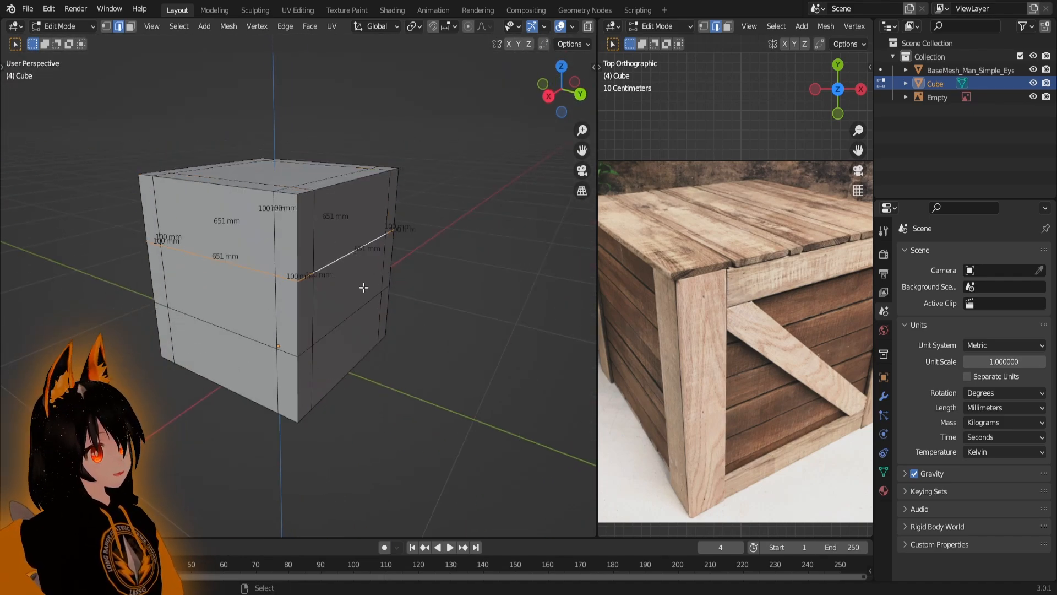
pyautogui.keyDown('alt'); pyautogui.keyDown('shift'); pyautogui.click(346, 315); pyautogui.keyUp('shift'); pyautogui.keyUp('alt')
# - Scale the two horizontal edge loops apart along global Z until the upper and lower strips are about 100 mm tall
pyautogui.moveTo(337, 370); pyautogui.dragTo(244, 255, button='middle')
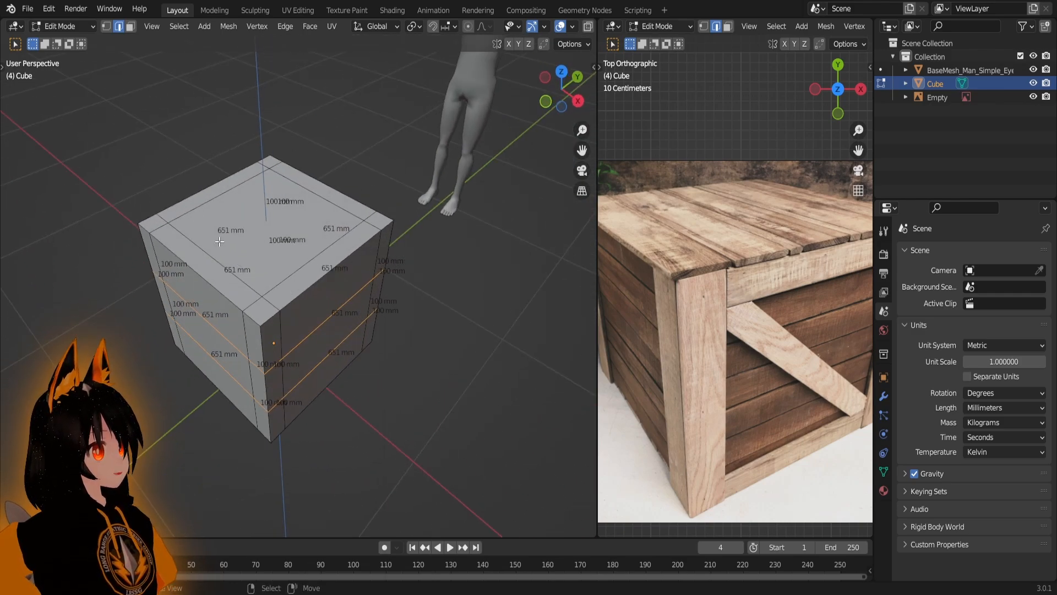
pyautogui.scroll(-3, 305, 301)
pyautogui.moveTo(306, 301); pyautogui.dragTo(353, 270, button='middle')
pyautogui.scroll(3, 322, 271)
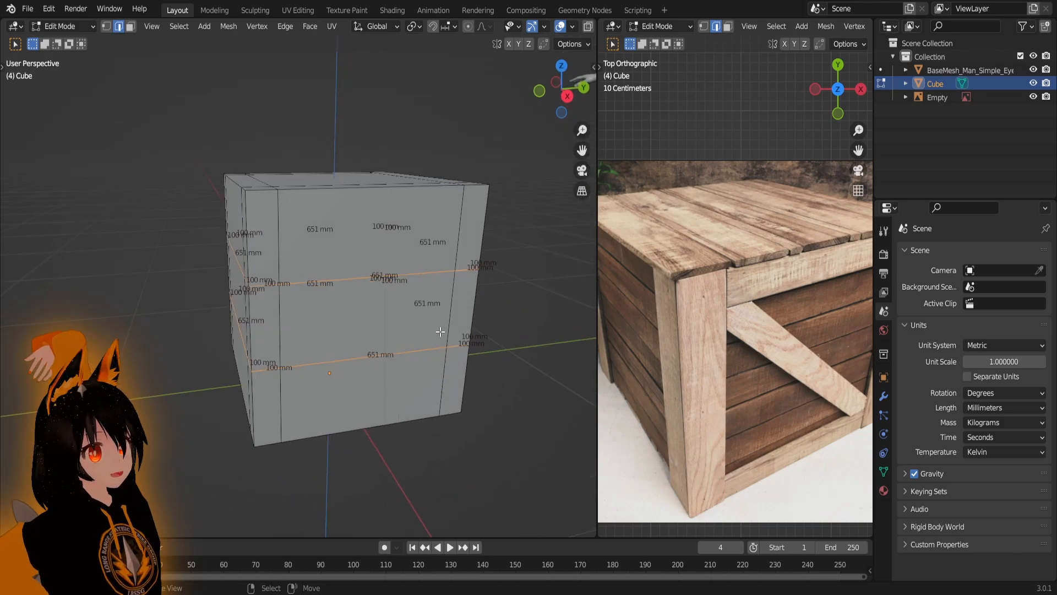
pyautogui.scroll(-2, 468, 231)
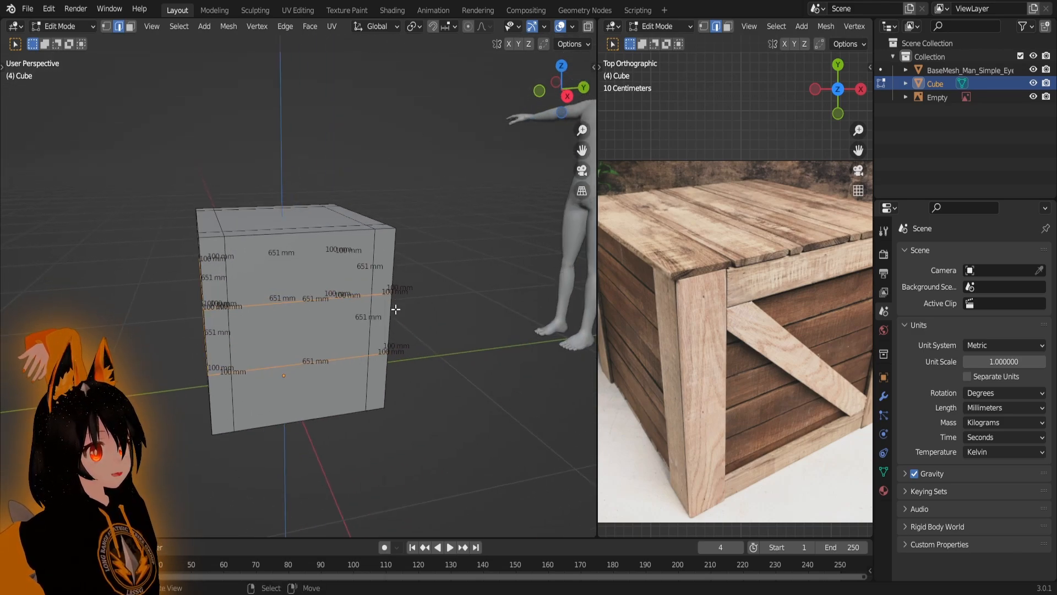
pyautogui.moveTo(394, 309); pyautogui.dragTo(366, 196, button='middle')
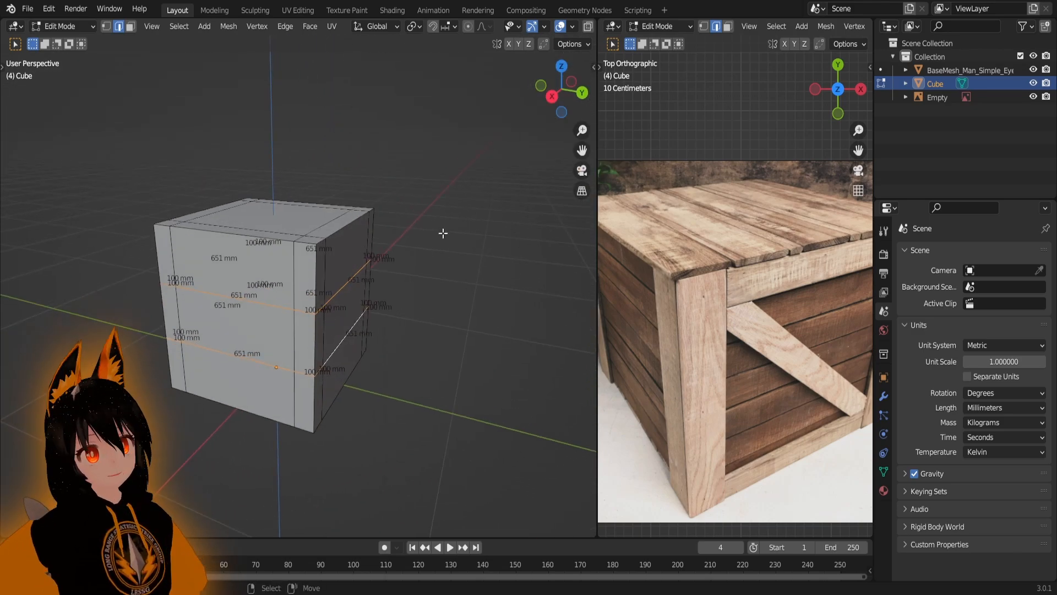
pyautogui.press('s')
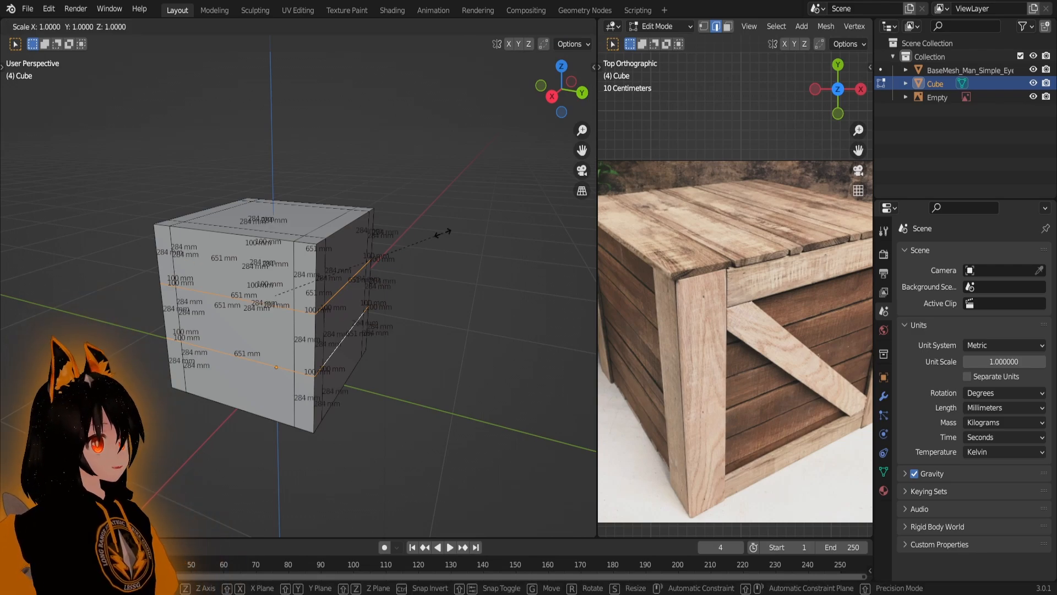
pyautogui.press('z')
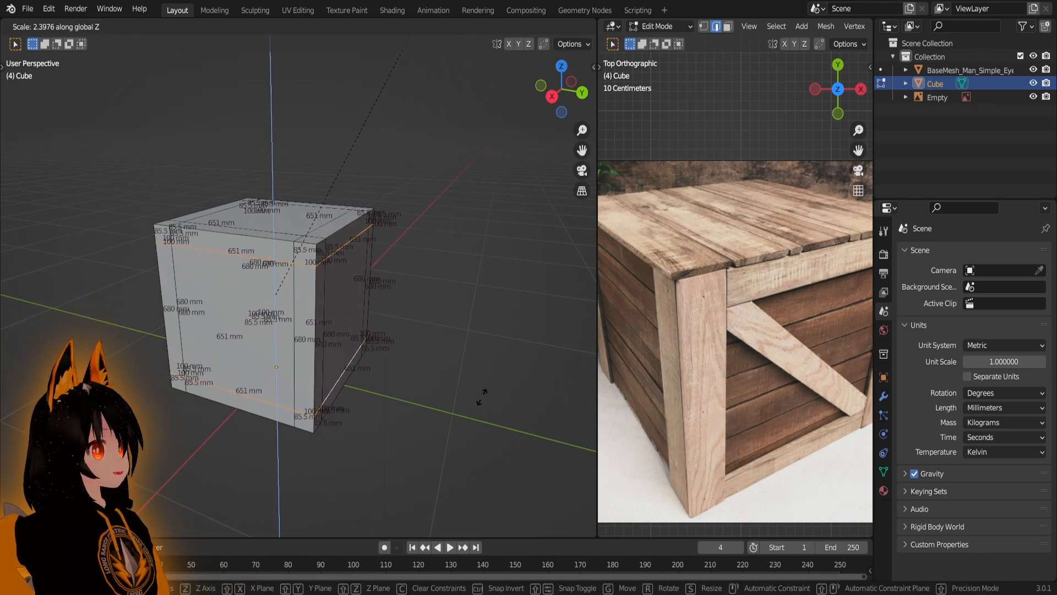
pyautogui.click(467, 409)
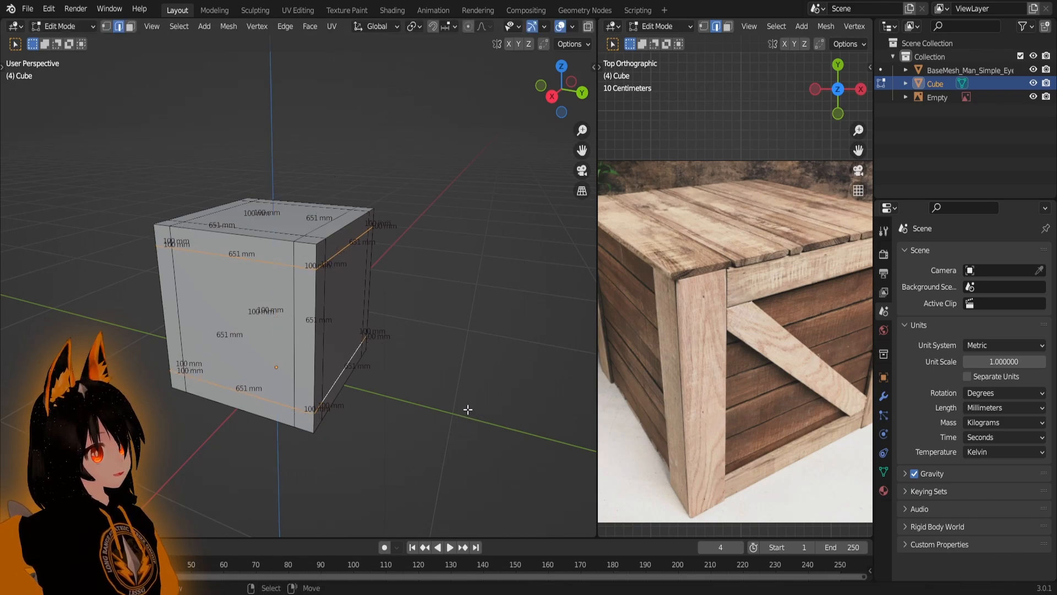
pyautogui.scroll(6, 407, 388)
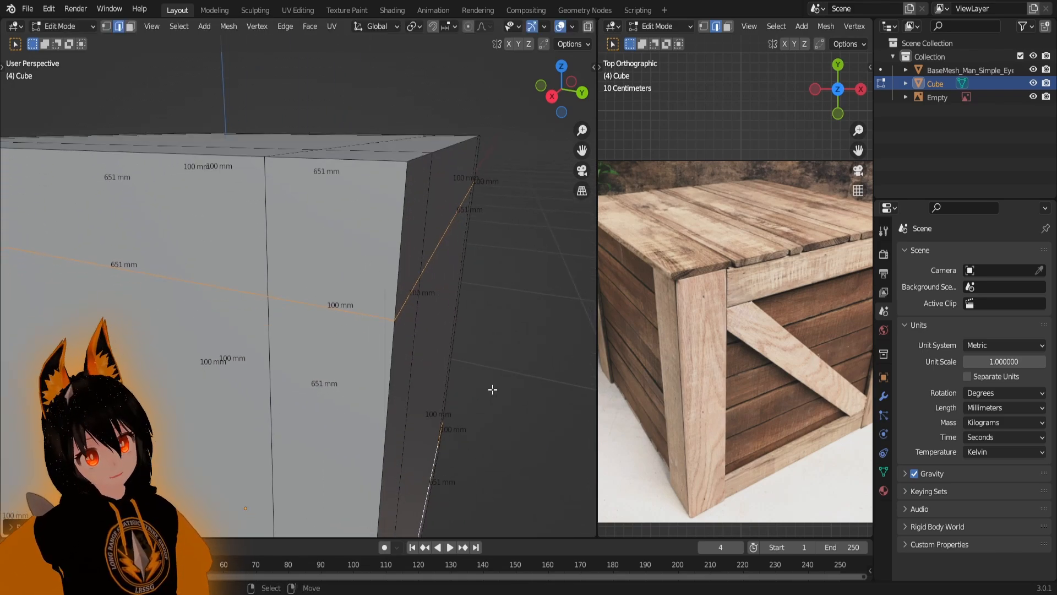
pyautogui.press('s')
pyautogui.press('z')
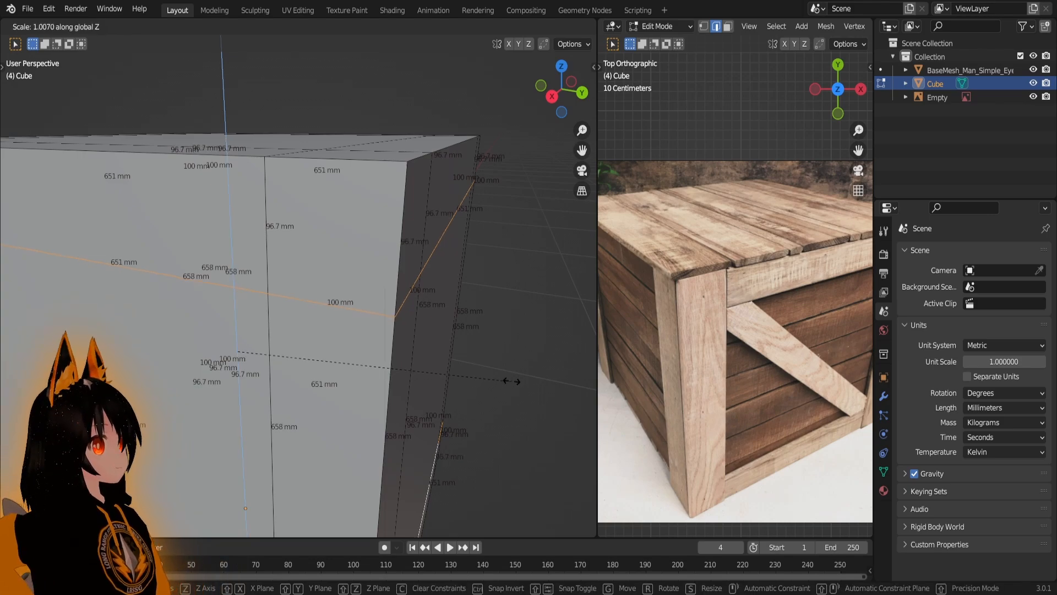
pyautogui.press('Escape')
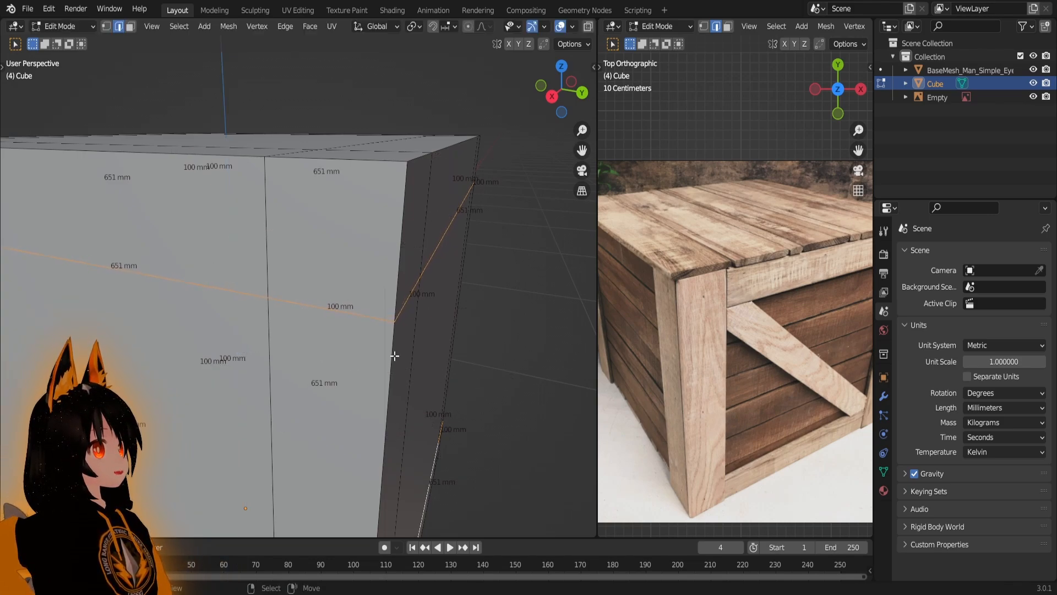
# - Check the height of the cube's upper strip by selecting a short vertical edge that crosses it
pyautogui.moveTo(394, 356); pyautogui.dragTo(306, 285, button='middle')
pyautogui.click(287, 254)
pyautogui.scroll(-5, 297, 275)
pyautogui.moveTo(314, 334); pyautogui.dragTo(399, 331, button='middle')
pyautogui.scroll(4, 385, 325)
pyautogui.keyDown('shift'); pyautogui.moveTo(315, 301); pyautogui.dragTo(378, 337, button='middle'); pyautogui.keyUp('shift')
pyautogui.scroll(-1, 378, 338)
pyautogui.scroll(2, 380, 317)
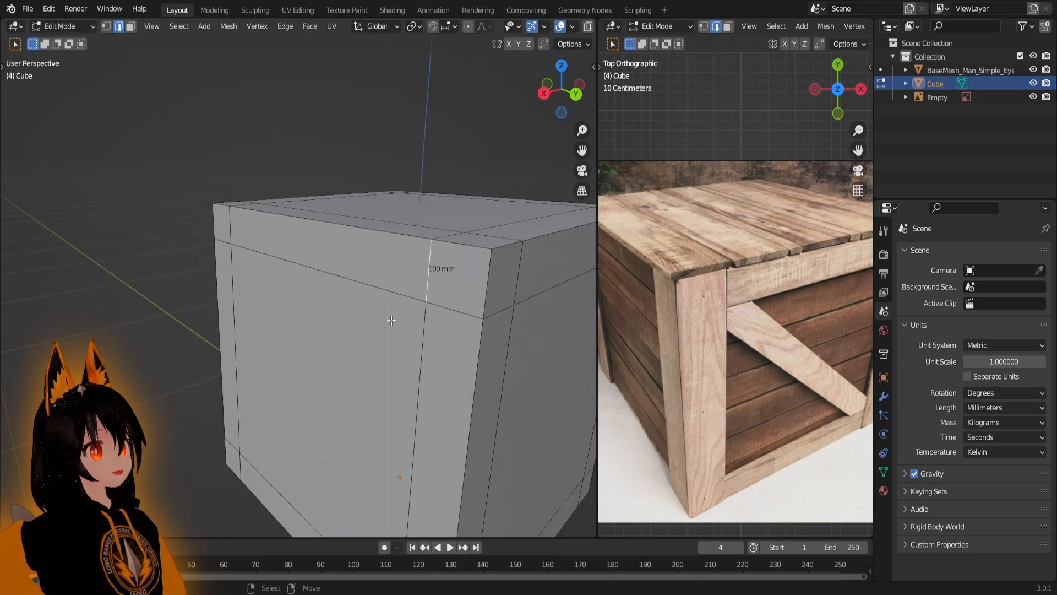
# - Move the upper horizontal edge loop up along Z until the strip above it is about 68.5 mm tall
pyautogui.keyDown('alt'); pyautogui.click(482, 306); pyautogui.keyUp('alt')
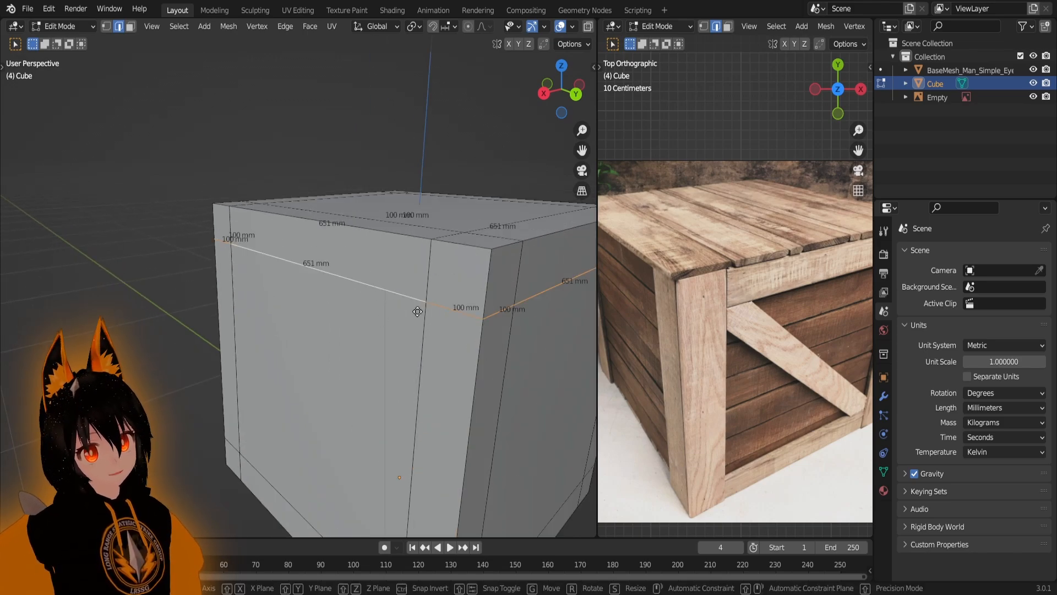
pyautogui.press('g')
pyautogui.press('g')
pyautogui.click(416, 304)
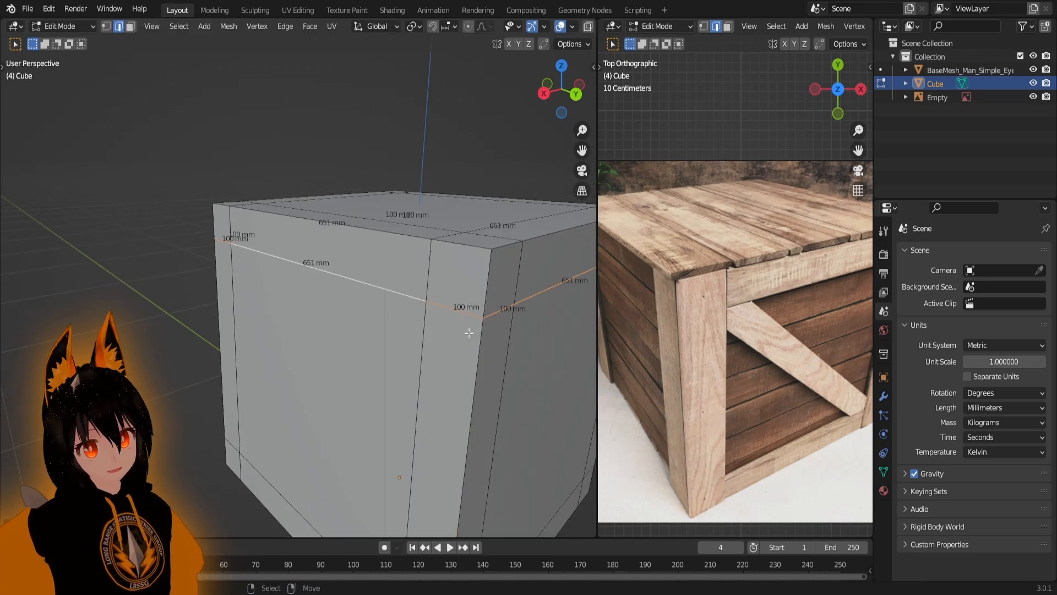
pyautogui.press('g')
pyautogui.press('z')
pyautogui.click(476, 305)
pyautogui.scroll(2, 490, 271)
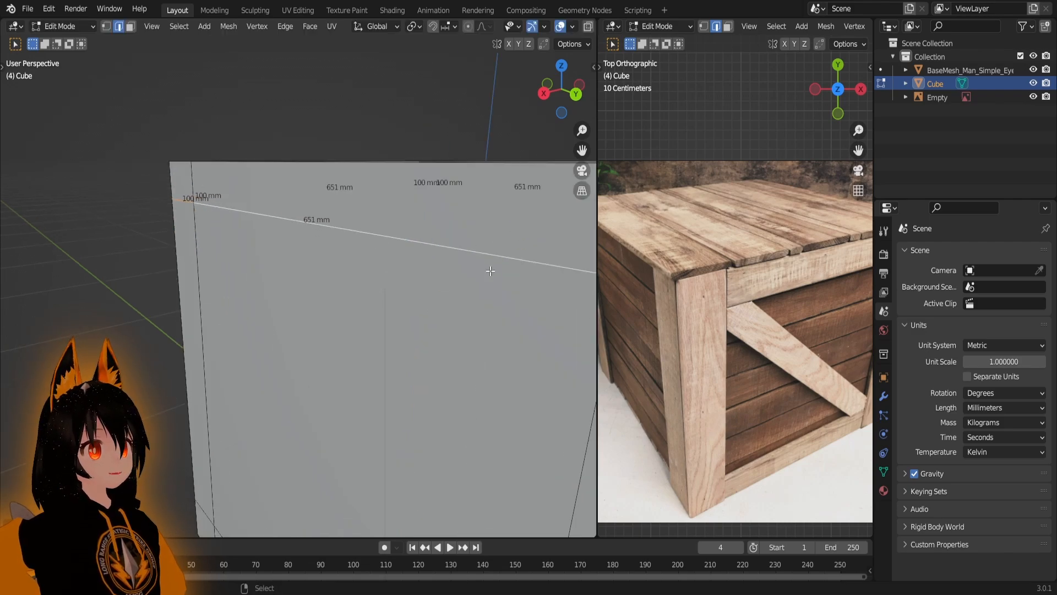
pyautogui.keyDown('shift'); pyautogui.moveTo(490, 271); pyautogui.dragTo(407, 291, button='middle'); pyautogui.keyUp('shift')
pyautogui.rightClick(380, 290)
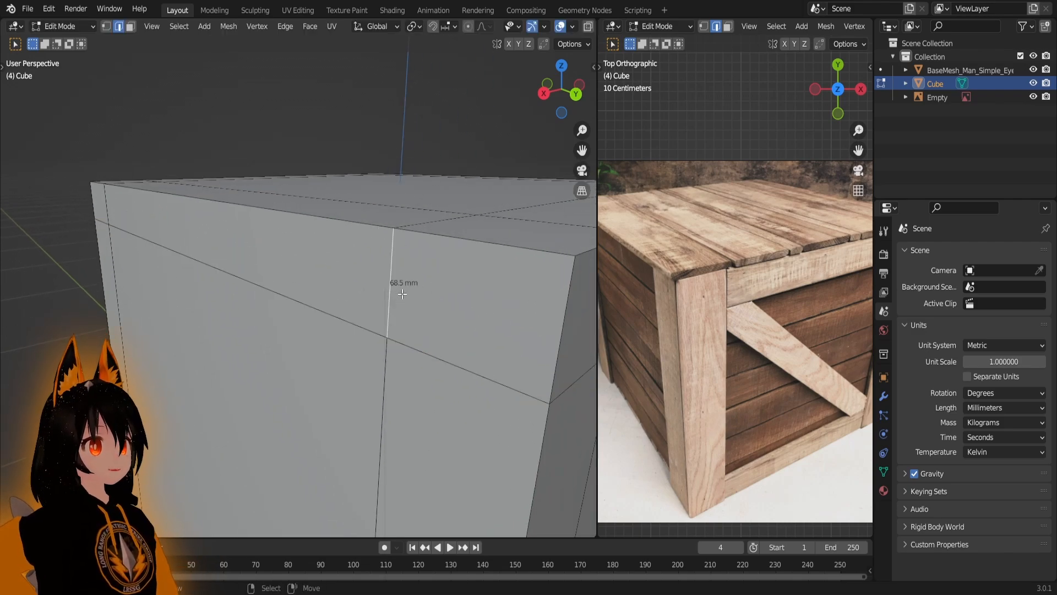
# - Edge-slide the upper horizontal loop along the cube's side faces until the strip above it is about 100 mm tall
pyautogui.scroll(-2, 414, 297)
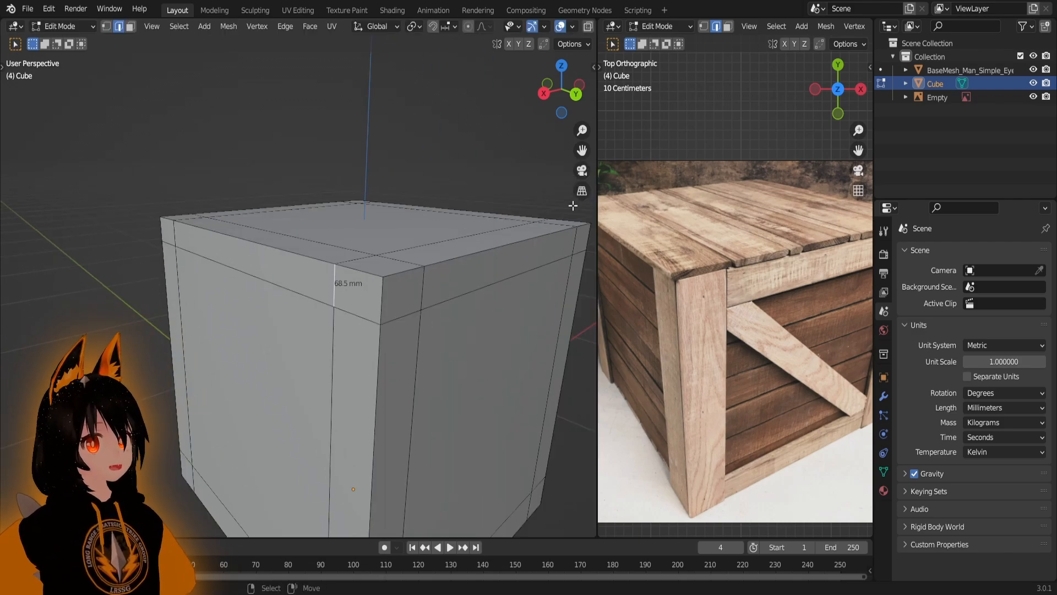
pyautogui.scroll(3, 376, 307)
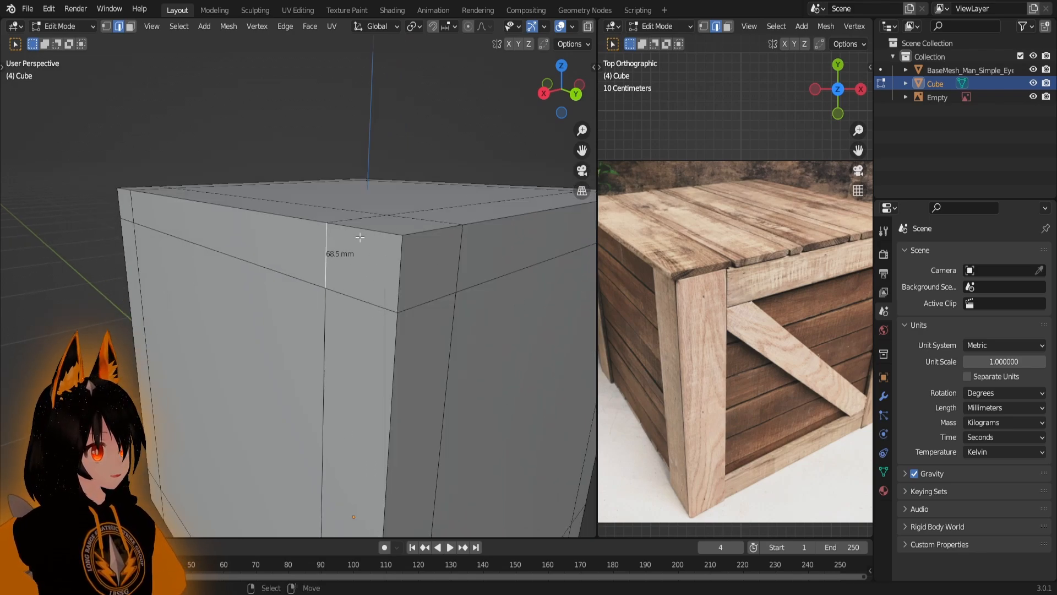
pyautogui.keyDown('alt'); pyautogui.rightClick(364, 296); pyautogui.keyUp('alt')
pyautogui.keyDown('shift'); pyautogui.moveTo(458, 318); pyautogui.dragTo(425, 318, button='middle'); pyautogui.keyUp('shift')
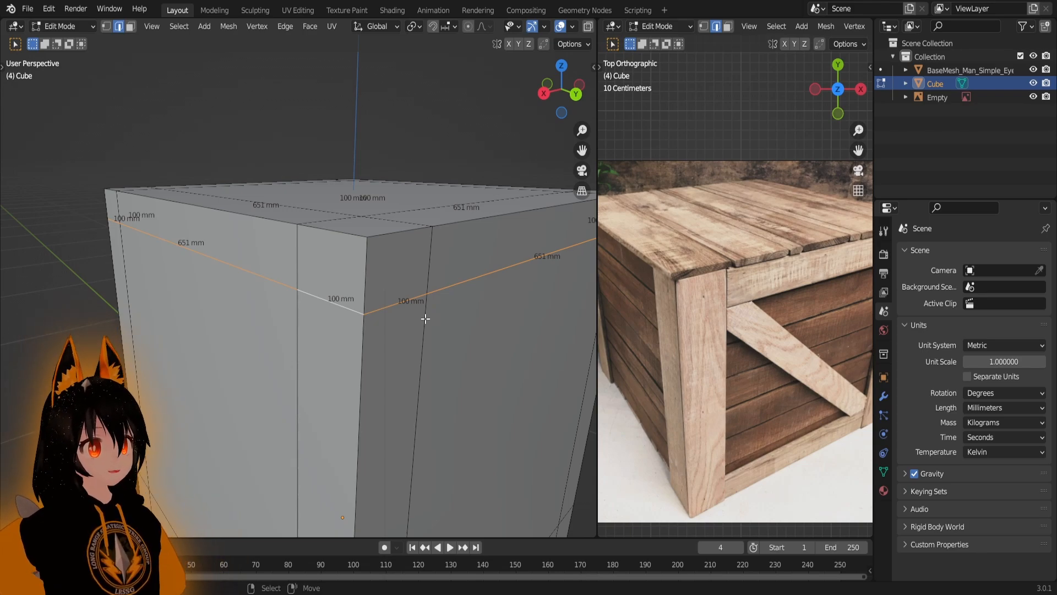
pyautogui.press('g')
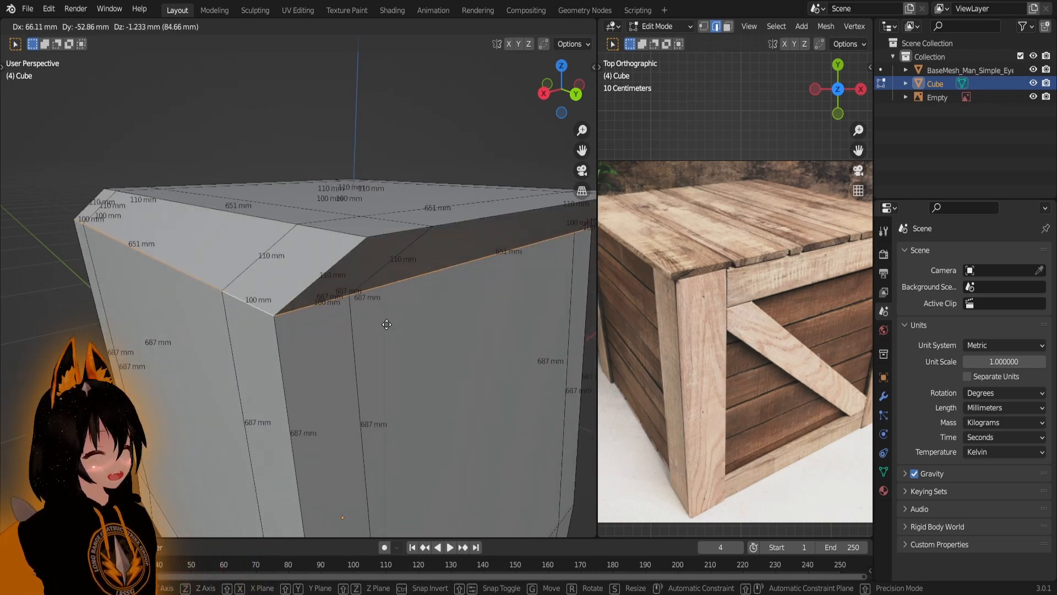
pyautogui.press('g')
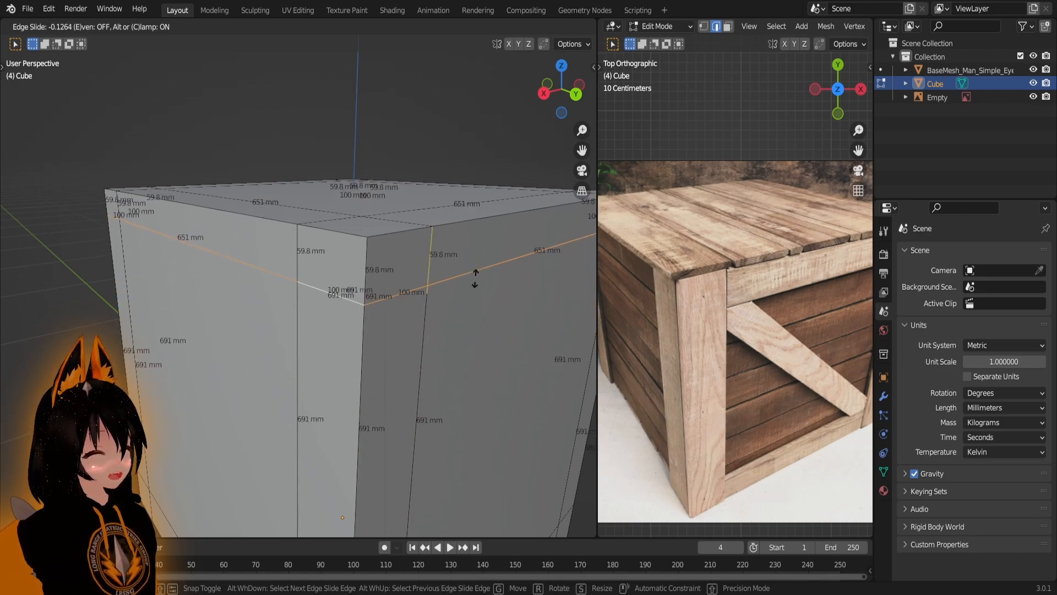
pyautogui.click(450, 313)
pyautogui.press('g')
pyautogui.press('g')
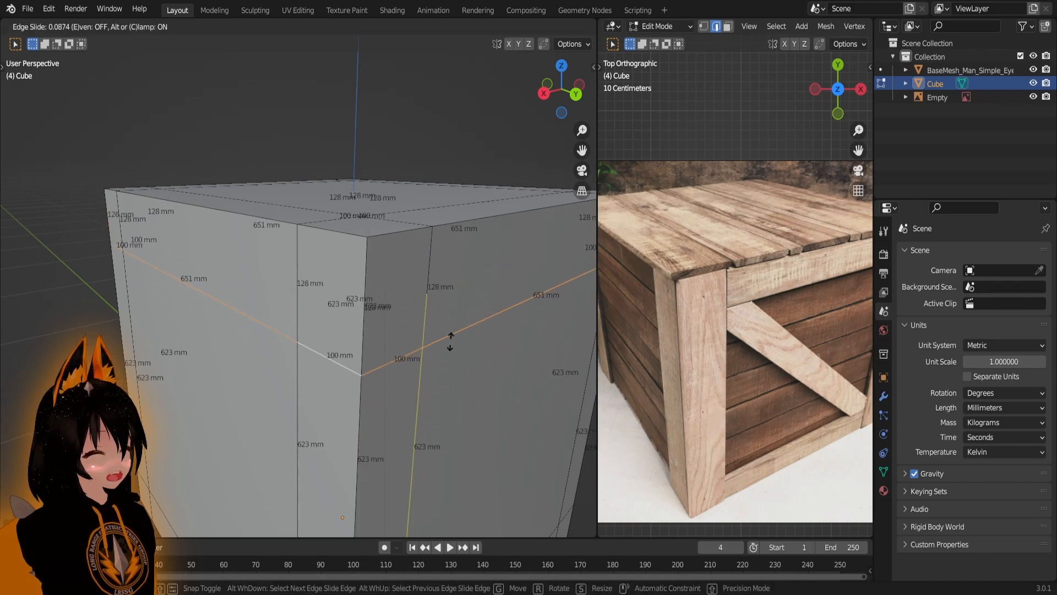
pyautogui.click(468, 343)
pyautogui.press('g')
pyautogui.press('g')
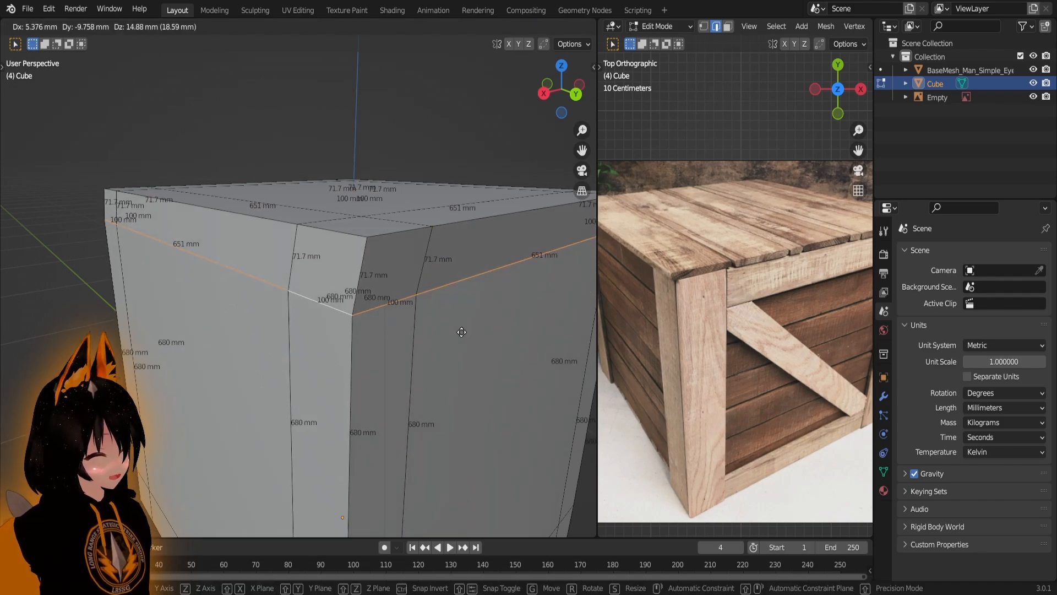
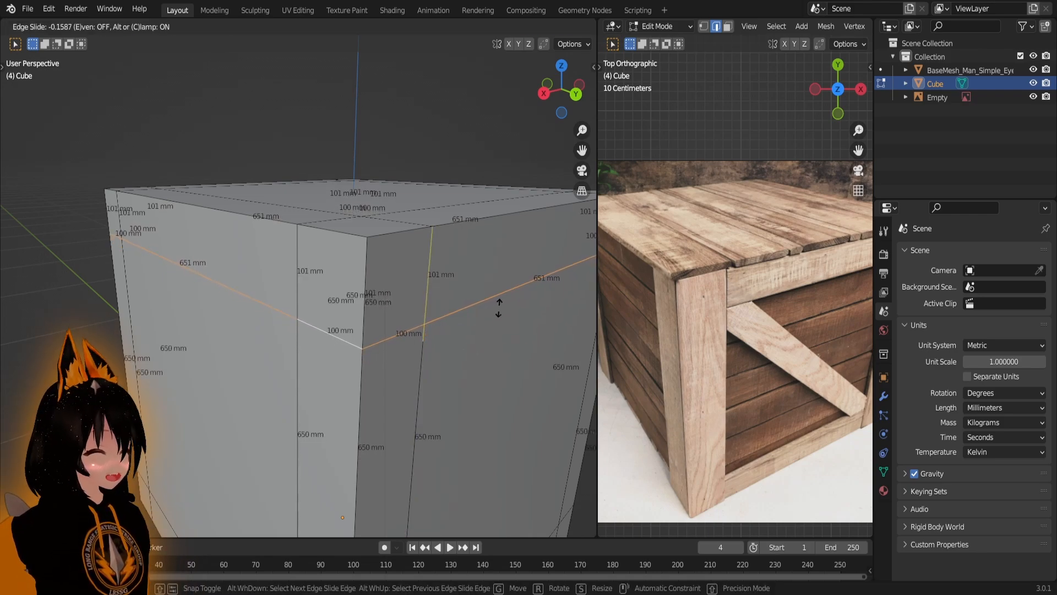
pyautogui.click(517, 278)
# - Check the heights of the cube's upper and lower strips by selecting short vertical edges that cross them
pyautogui.scroll(-6, 496, 287)
pyautogui.moveTo(239, 345); pyautogui.dragTo(349, 349, button='middle')
pyautogui.scroll(5, 364, 352)
pyautogui.rightClick(366, 345)
pyautogui.rightClick(365, 349)
pyautogui.moveTo(420, 329); pyautogui.dragTo(441, 334, button='middle')
pyautogui.keyDown('shift'); pyautogui.rightClick(377, 154); pyautogui.keyUp('shift')
pyautogui.moveTo(377, 212); pyautogui.dragTo(382, 283, button='middle')
pyautogui.scroll(-4, 380, 291)
pyautogui.moveTo(324, 353); pyautogui.dragTo(474, 288, button='middle')
pyautogui.moveTo(325, 281); pyautogui.dragTo(401, 308, button='middle')
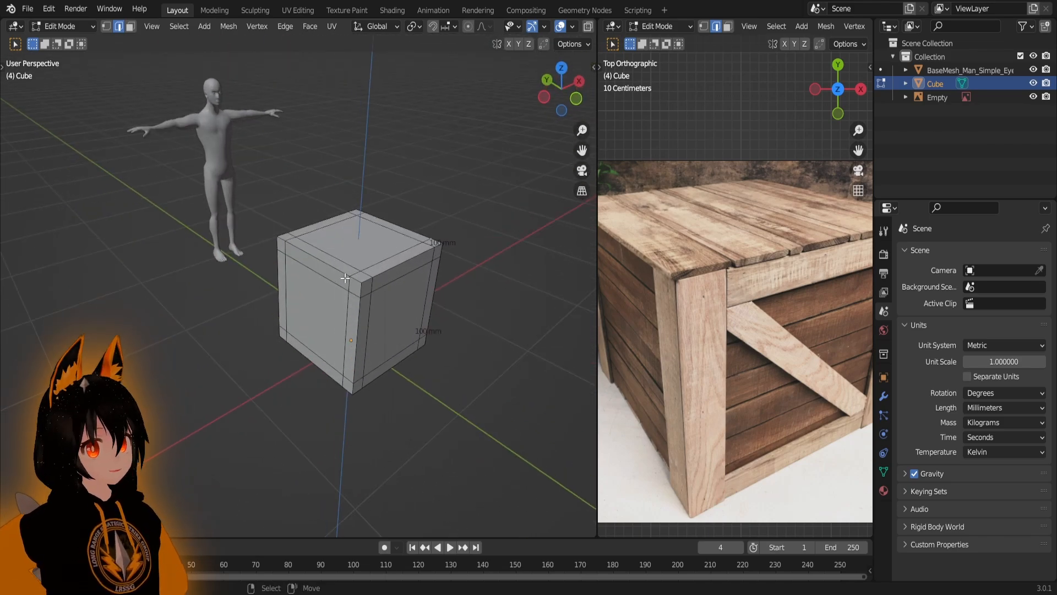
# - Compare the cube's strips on all sides with the frame boards and corner post in the crate photo
pyautogui.moveTo(341, 253); pyautogui.dragTo(427, 294, button='middle')
pyautogui.scroll(3, 288, 321)
pyautogui.moveTo(288, 321); pyautogui.dragTo(344, 309, button='middle')
pyautogui.scroll(2, 344, 309)
pyautogui.moveTo(252, 309); pyautogui.dragTo(475, 321, button='middle')
pyautogui.scroll(3, 724, 294)
pyautogui.scroll(-4, 726, 295)
pyautogui.scroll(3, 831, 282)
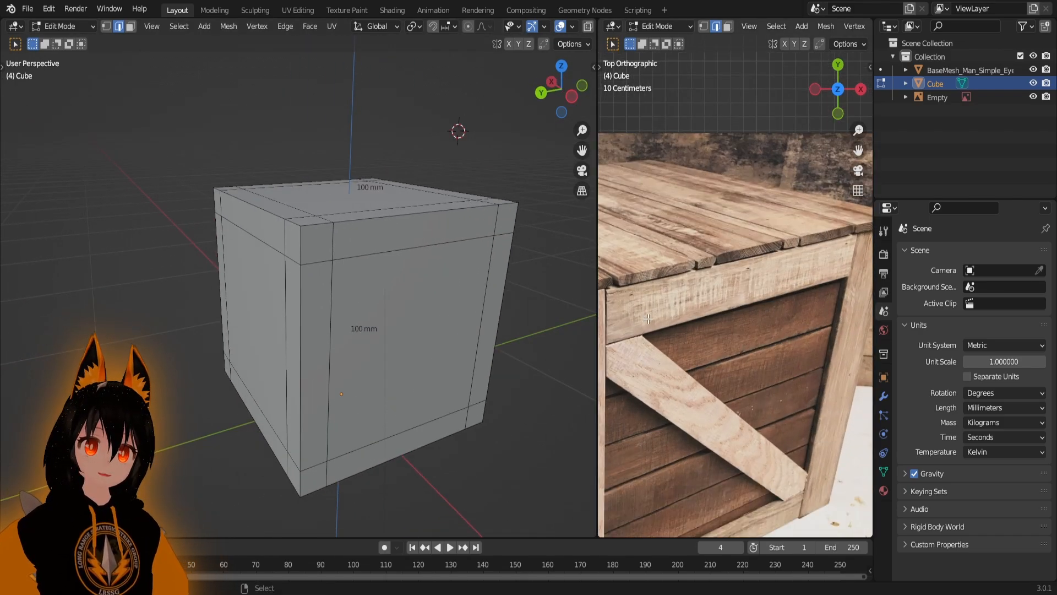
pyautogui.keyDown('shift'); pyautogui.moveTo(683, 292); pyautogui.dragTo(719, 287, button='middle'); pyautogui.keyUp('shift')
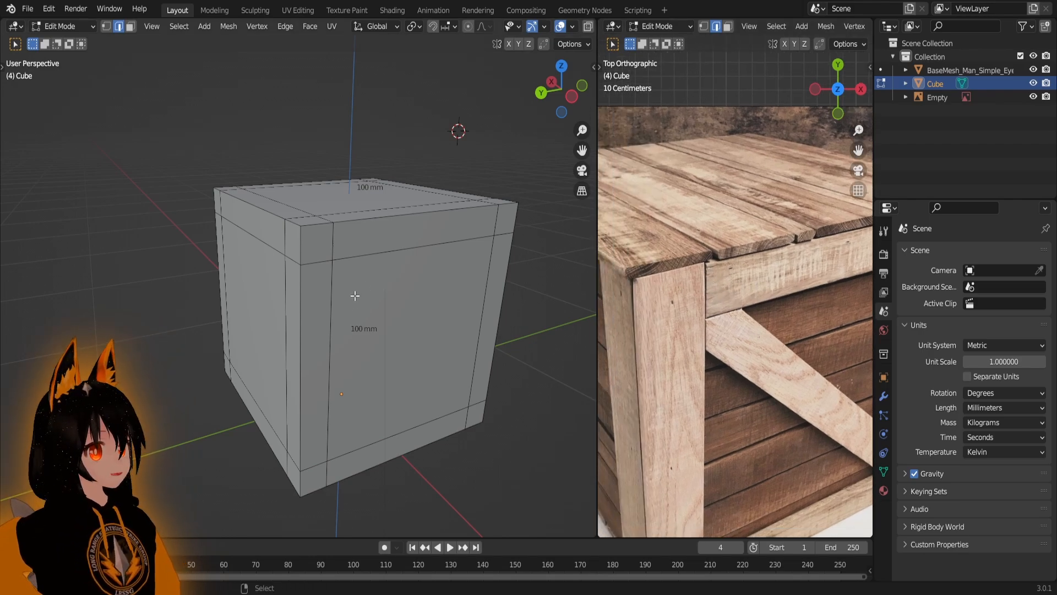
# - Select the upper horizontal edge loop and edge-slide it upward until the strip above it is about 75 mm tall
pyautogui.keyDown('shift'); pyautogui.moveTo(356, 297); pyautogui.dragTo(371, 302, button='middle'); pyautogui.keyUp('shift')
pyautogui.keyDown('alt'); pyautogui.rightClick(404, 260); pyautogui.keyUp('alt')
pyautogui.keyDown('shift'); pyautogui.moveTo(464, 282); pyautogui.dragTo(458, 309, button='middle'); pyautogui.keyUp('shift')
pyautogui.scroll(1, 449, 309)
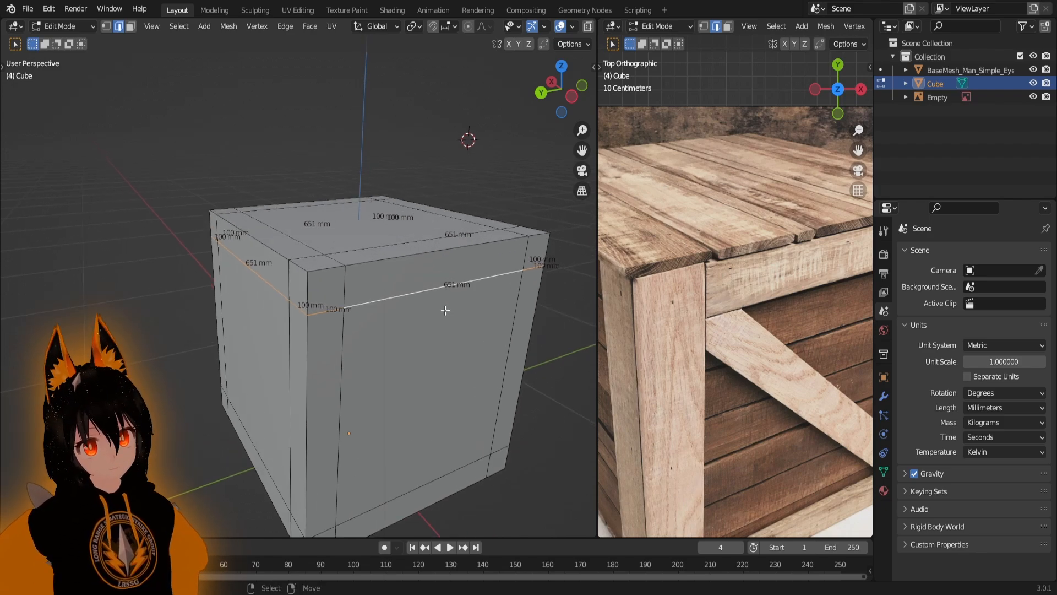
pyautogui.press('g')
pyautogui.press('g')
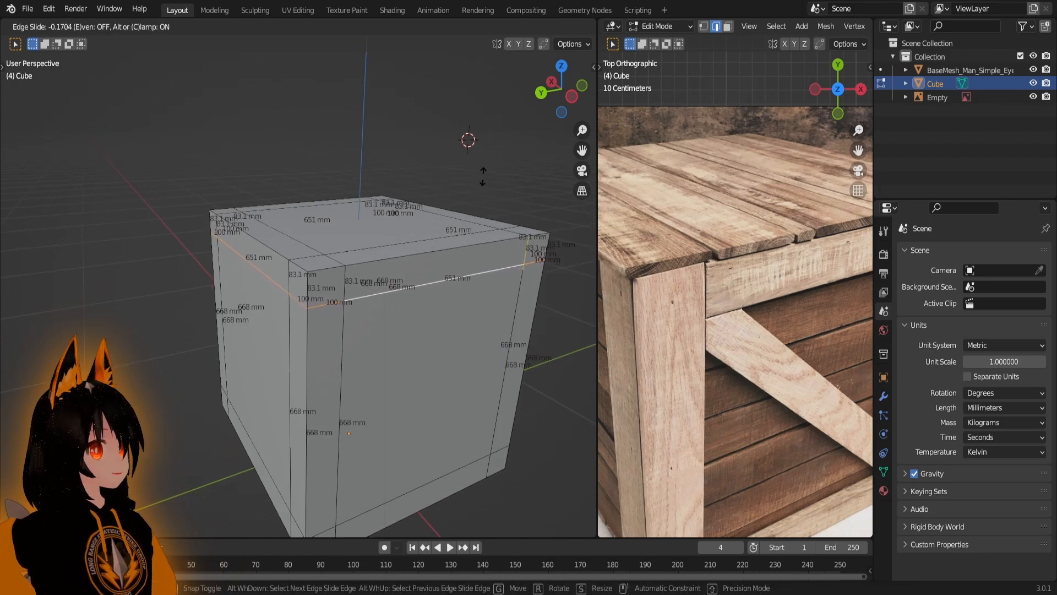
pyautogui.click(495, 114)
# - Measure the narrowed upper strip's height by selecting the short vertical edge near the front corner
pyautogui.scroll(5, 389, 354)
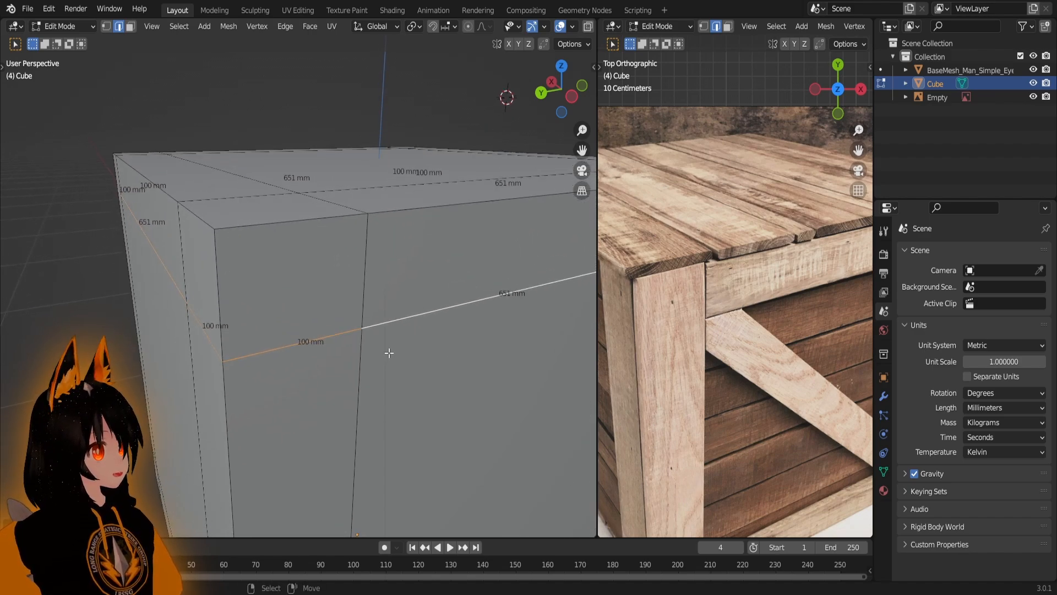
pyautogui.scroll(1, 388, 353)
pyautogui.click(384, 251)
pyautogui.keyDown('alt'); pyautogui.click(415, 321); pyautogui.keyUp('alt')
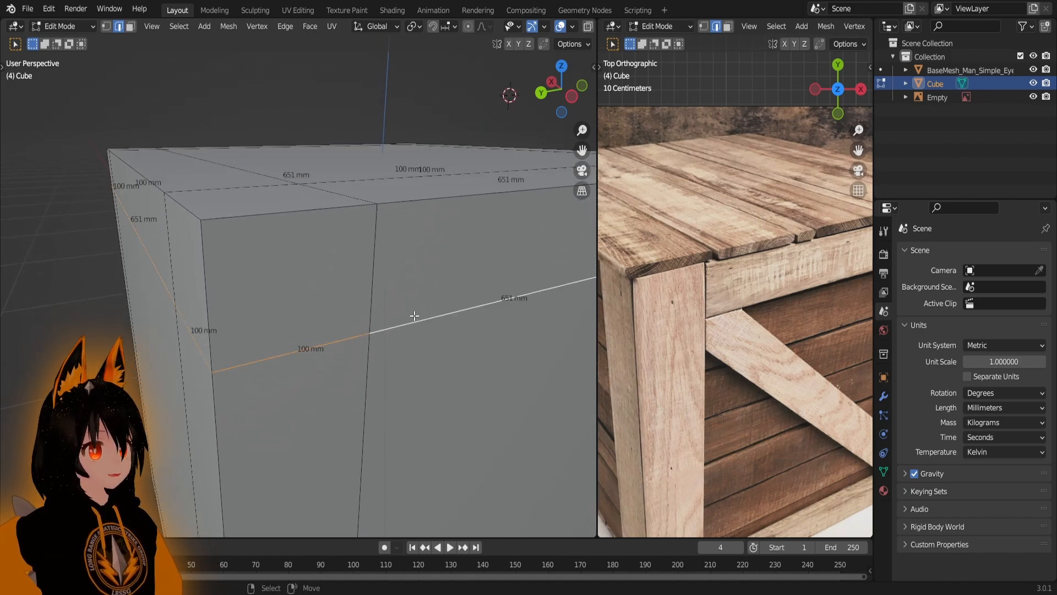
pyautogui.hotkey('ctrl', 'z')
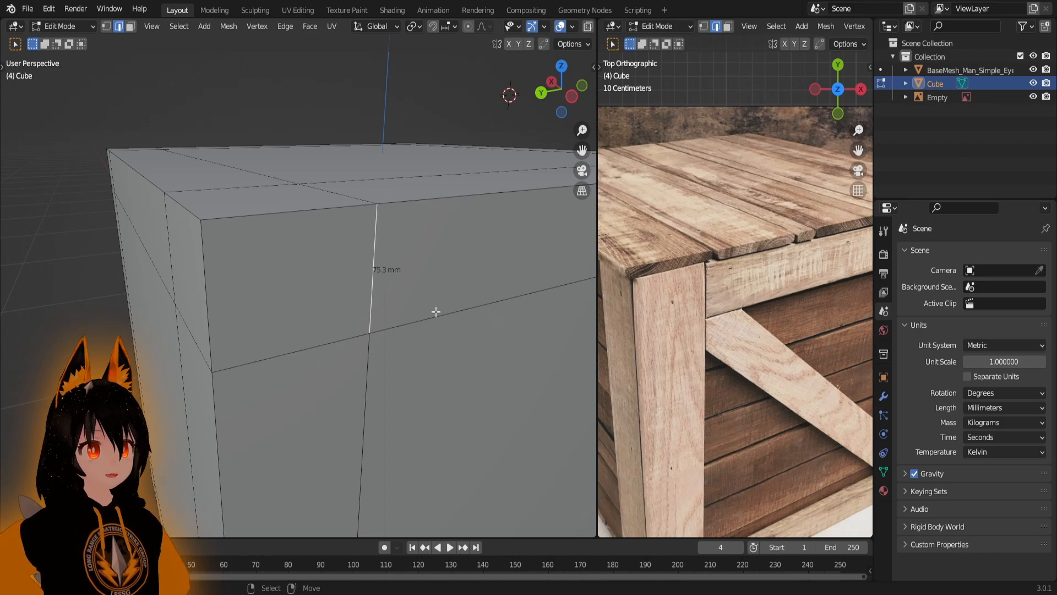
# - Move the cube's upper horizontal edge loop 0.3 mm along Z and check the corner edge segment above it
pyautogui.keyDown('alt'); pyautogui.click(419, 317); pyautogui.keyUp('alt')
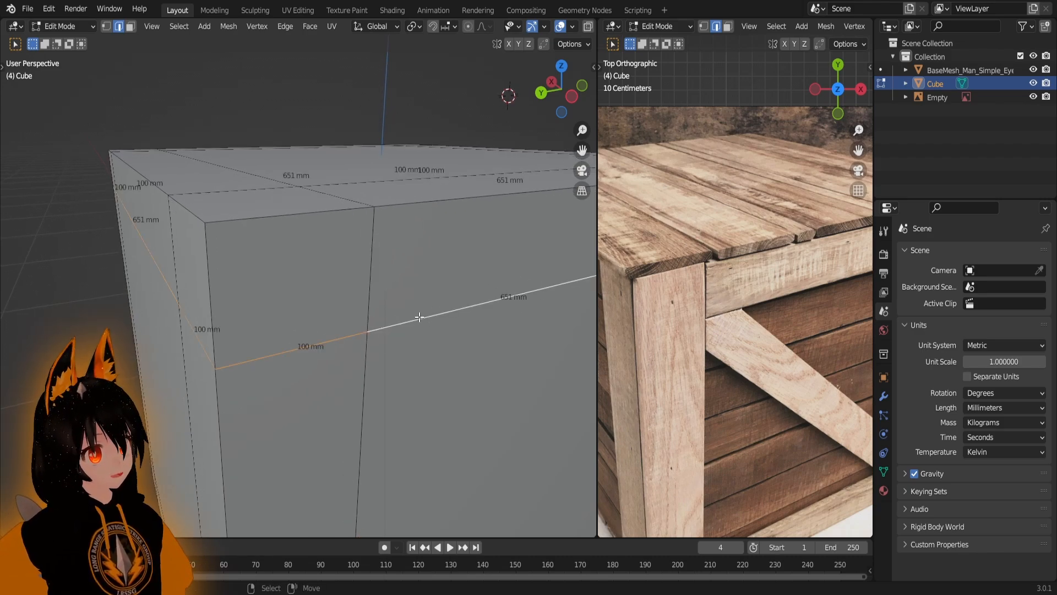
pyautogui.scroll(-2, 419, 313)
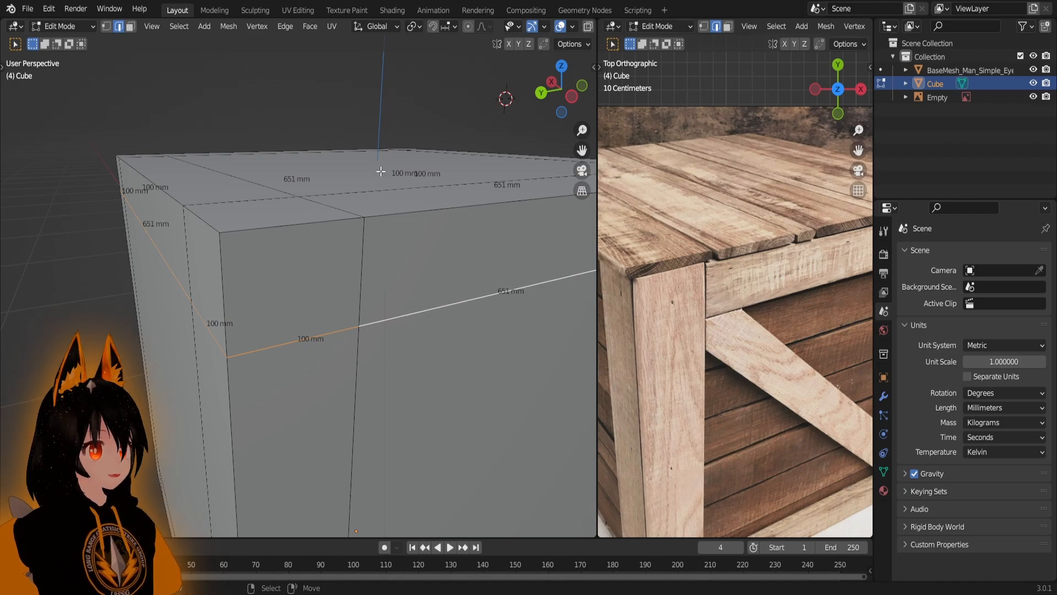
pyautogui.scroll(-2, 434, 290)
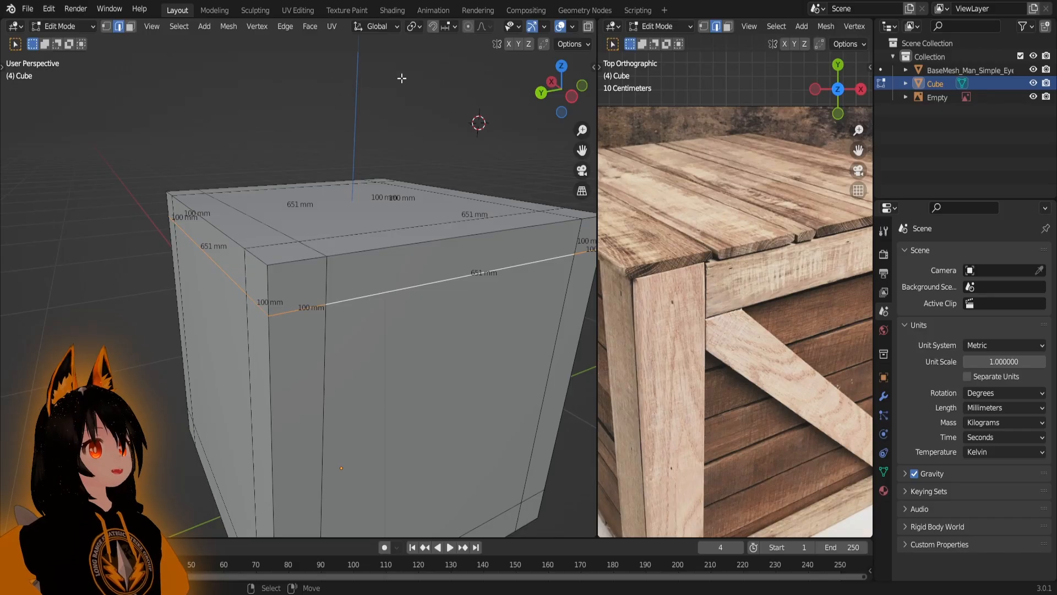
pyautogui.scroll(2, 345, 313)
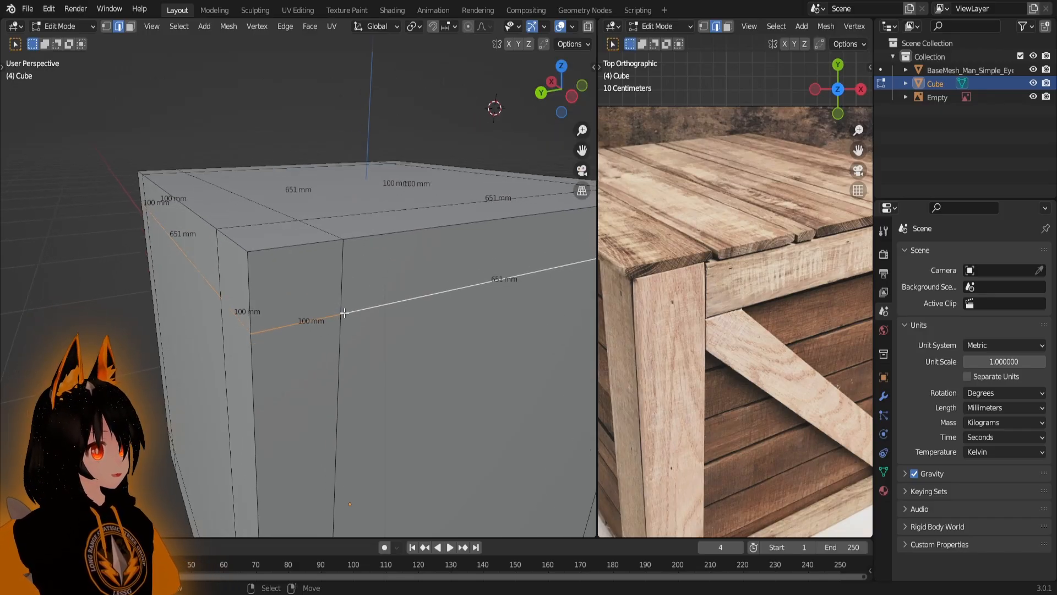
pyautogui.press('g')
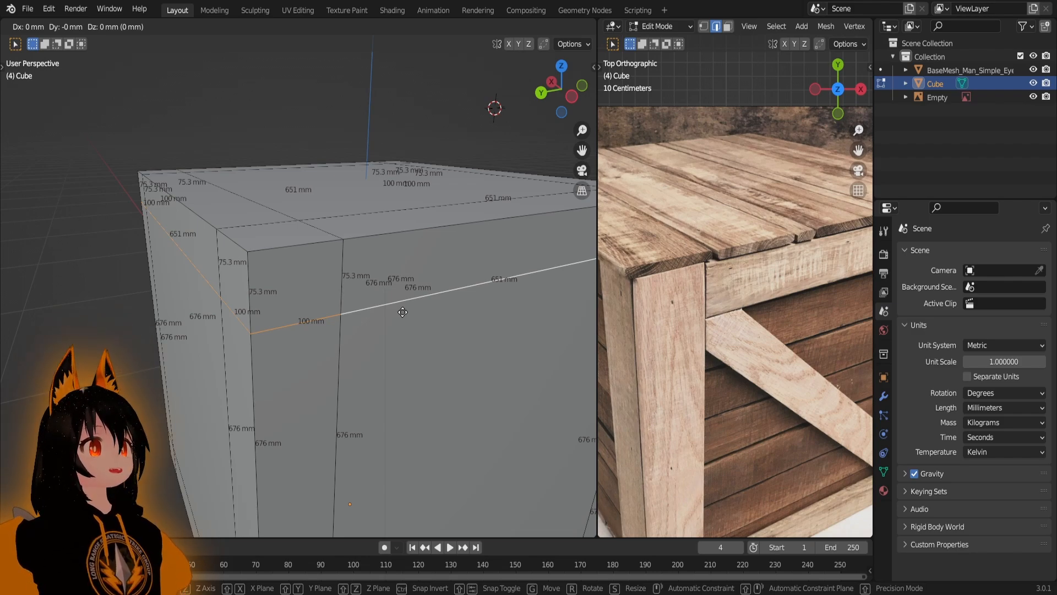
pyautogui.press('z')
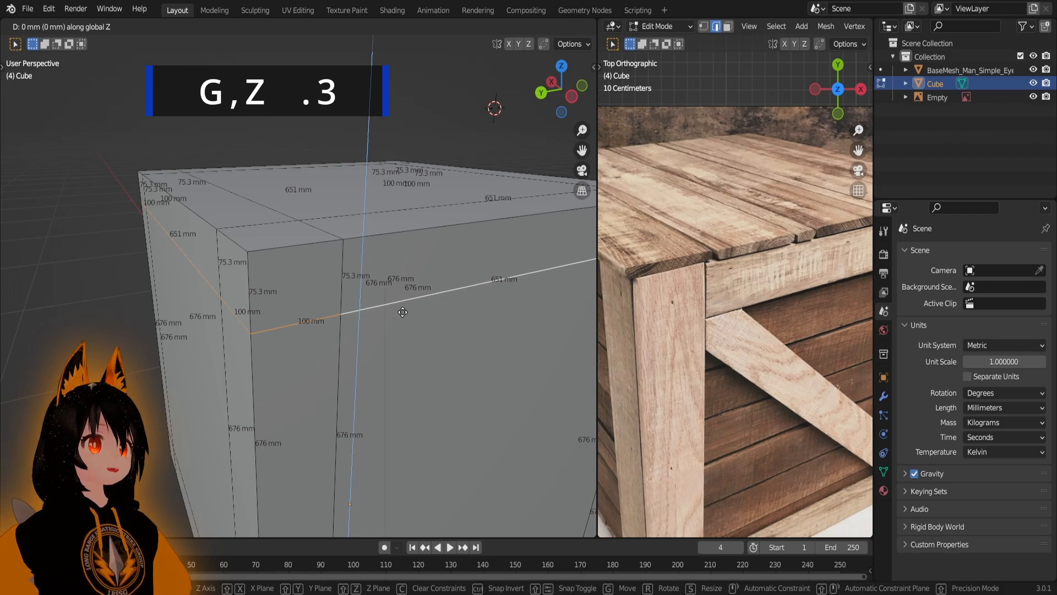
pyautogui.write('.')
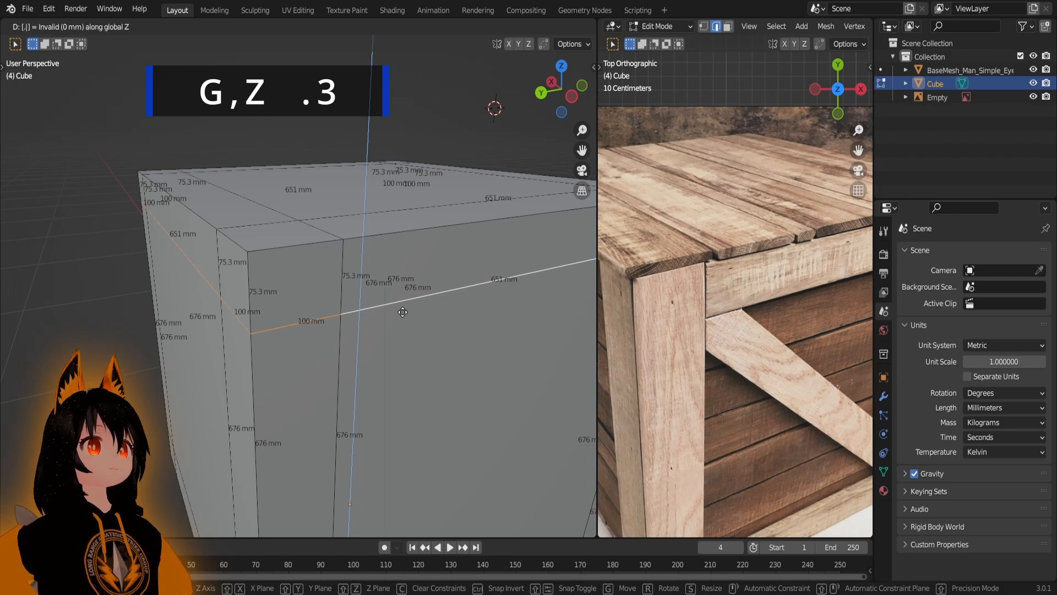
pyautogui.write('3')
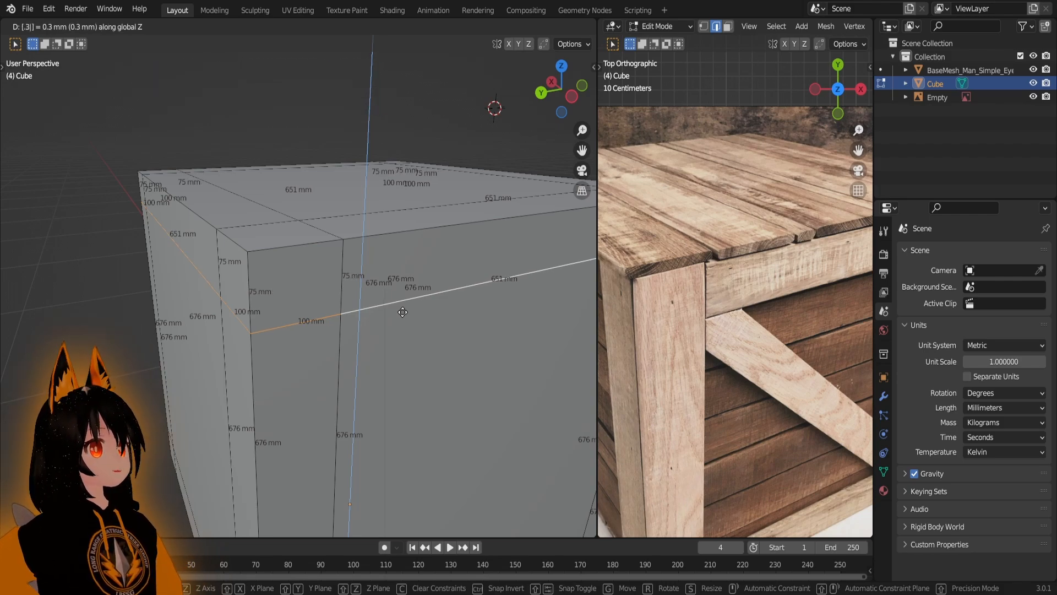
pyautogui.press('Return')
pyautogui.scroll(3, 411, 302)
pyautogui.rightClick(370, 242)
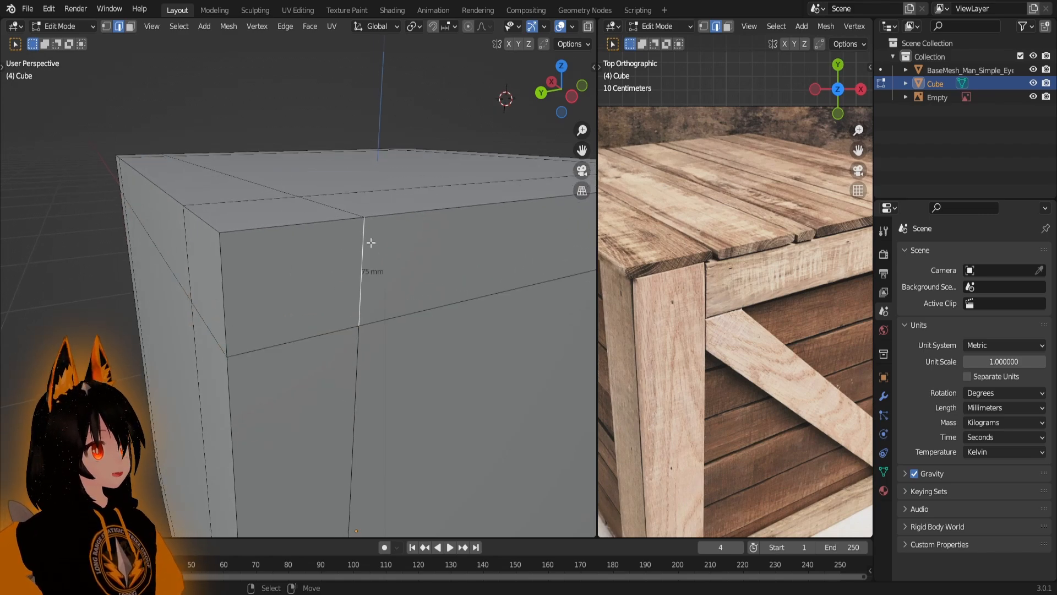
# - Compare the frame divisions around the cube's upper edges with the planks and diagonal brace in the crate reference photo
pyautogui.scroll(-4, 405, 296)
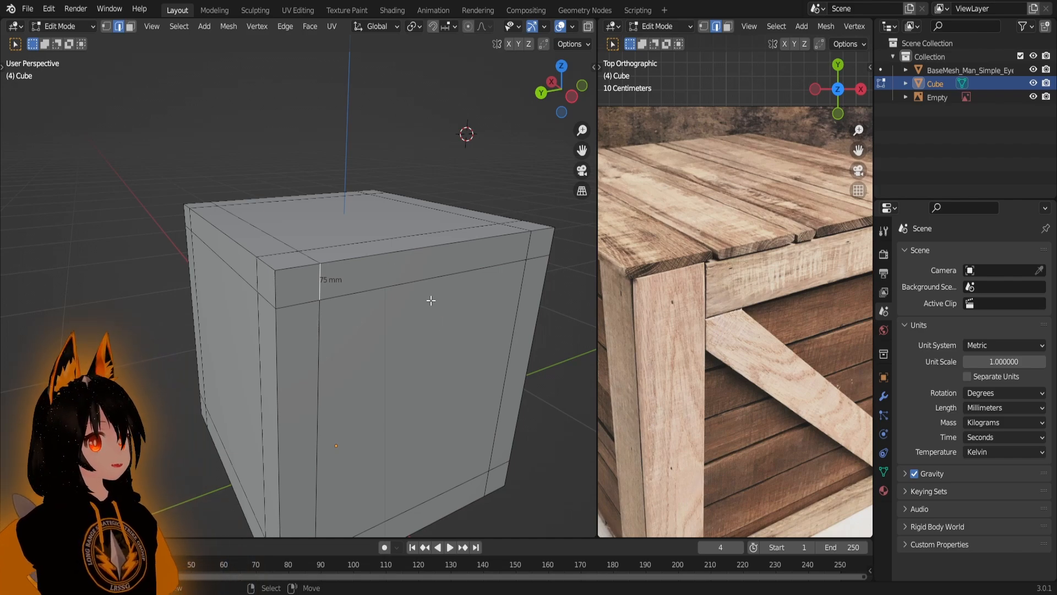
pyautogui.moveTo(431, 300); pyautogui.dragTo(350, 330, button='middle')
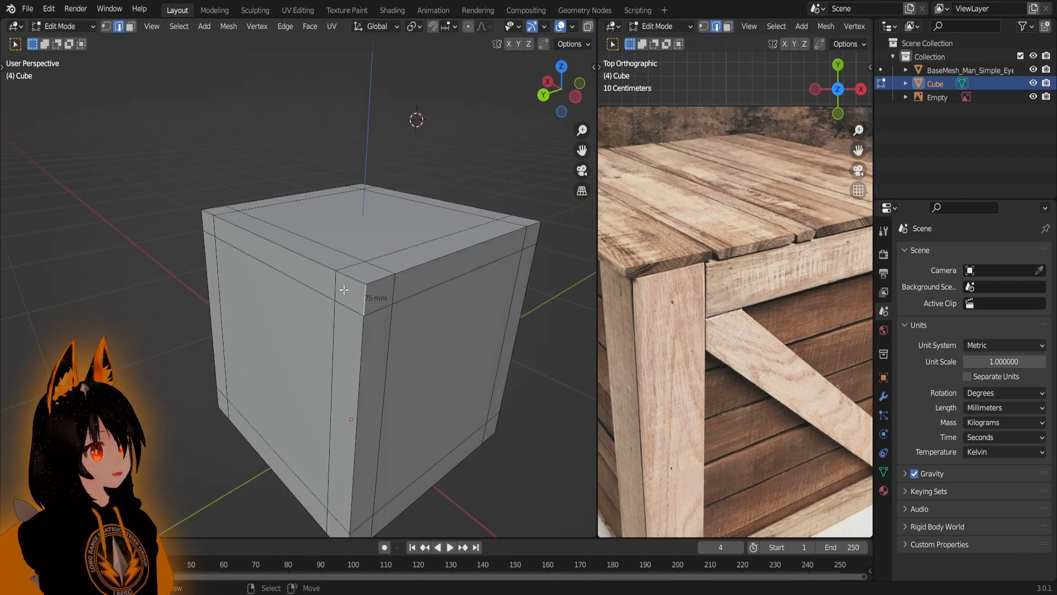
pyautogui.click(410, 293)
pyautogui.moveTo(414, 325); pyautogui.dragTo(559, 307, button='middle')
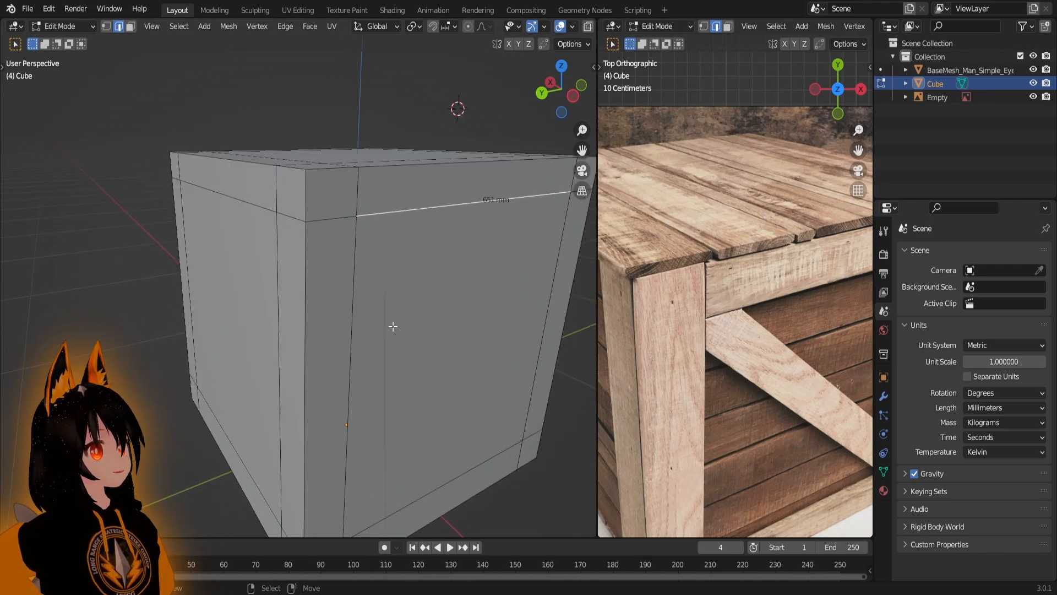
pyautogui.moveTo(401, 342); pyautogui.dragTo(436, 342, button='middle')
pyautogui.scroll(-3, 718, 346)
pyautogui.keyDown('shift'); pyautogui.moveTo(718, 346); pyautogui.dragTo(689, 333, button='middle'); pyautogui.keyUp('shift')
pyautogui.scroll(-2, 734, 373)
pyautogui.scroll(3, 640, 274)
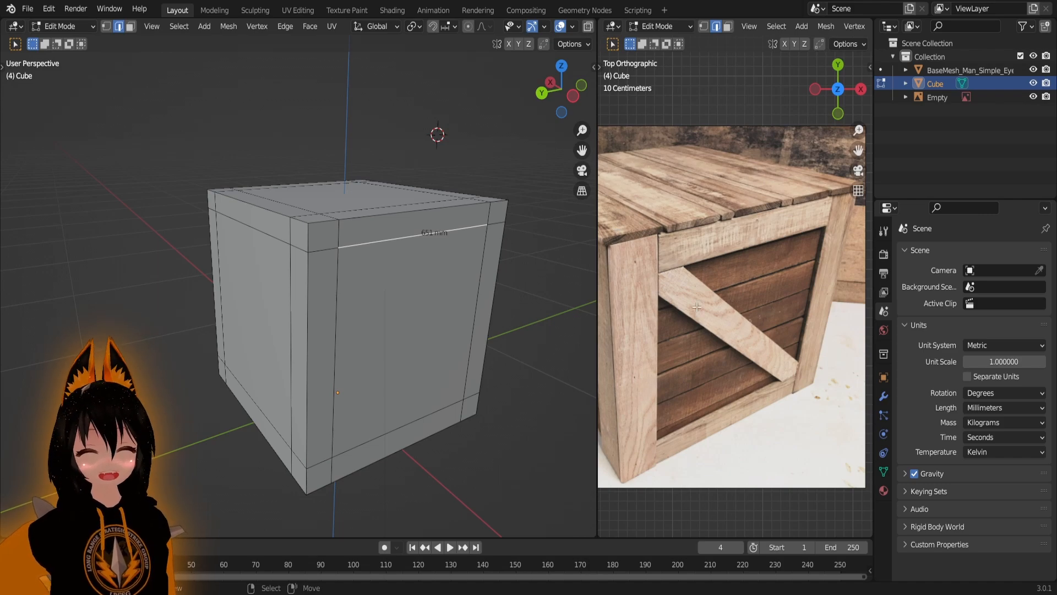
pyautogui.scroll(-3, 369, 306)
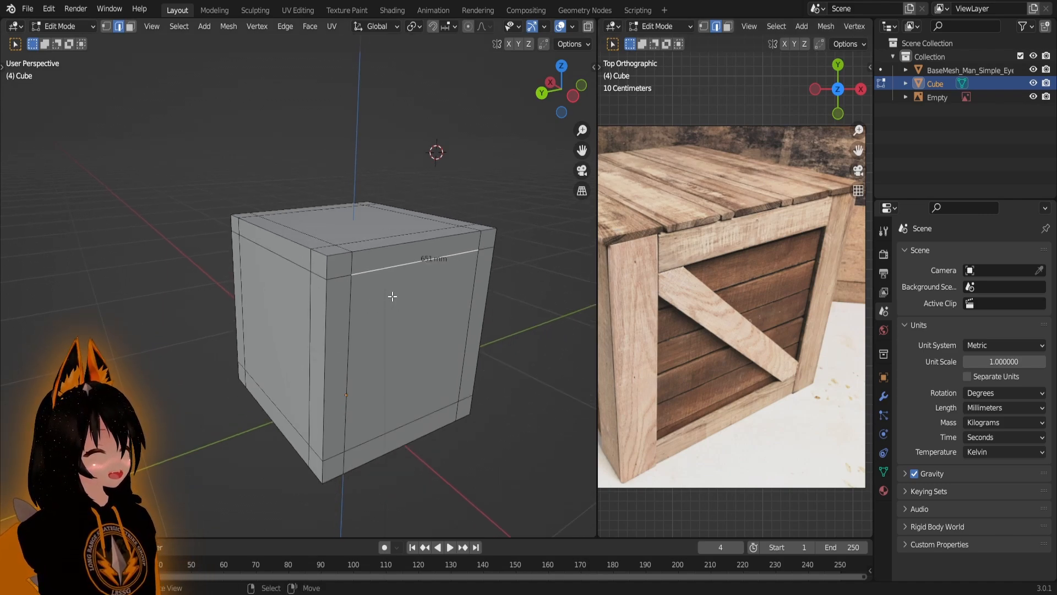
pyautogui.scroll(1, 686, 294)
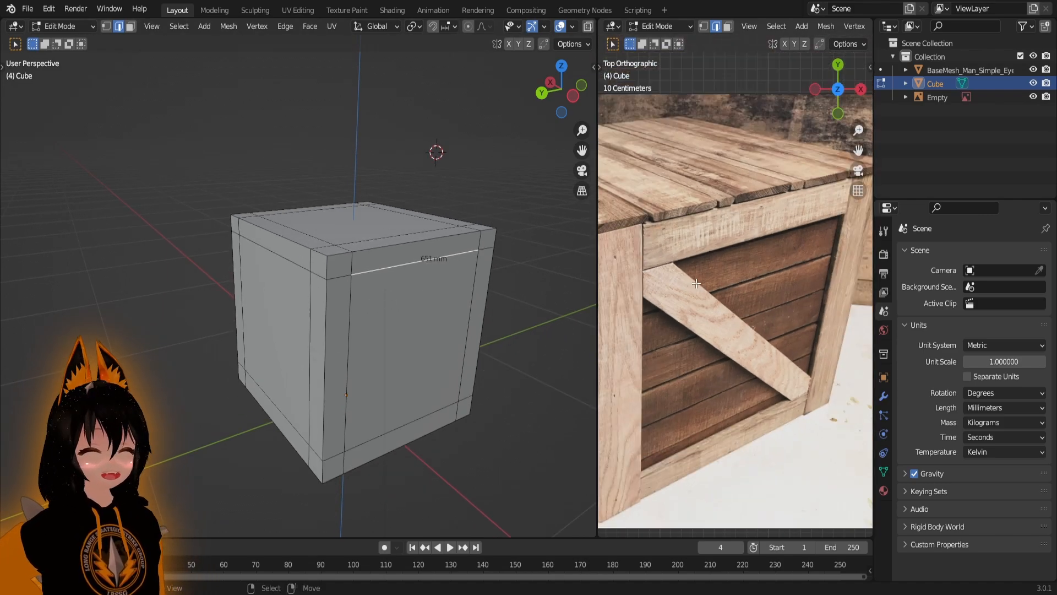
# - Add two evenly spaced loop cuts dividing the cube's wide central section along the Y axis
pyautogui.moveTo(484, 268); pyautogui.dragTo(391, 306, button='middle')
pyautogui.scroll(-2, 391, 321)
pyautogui.scroll(3, 370, 329)
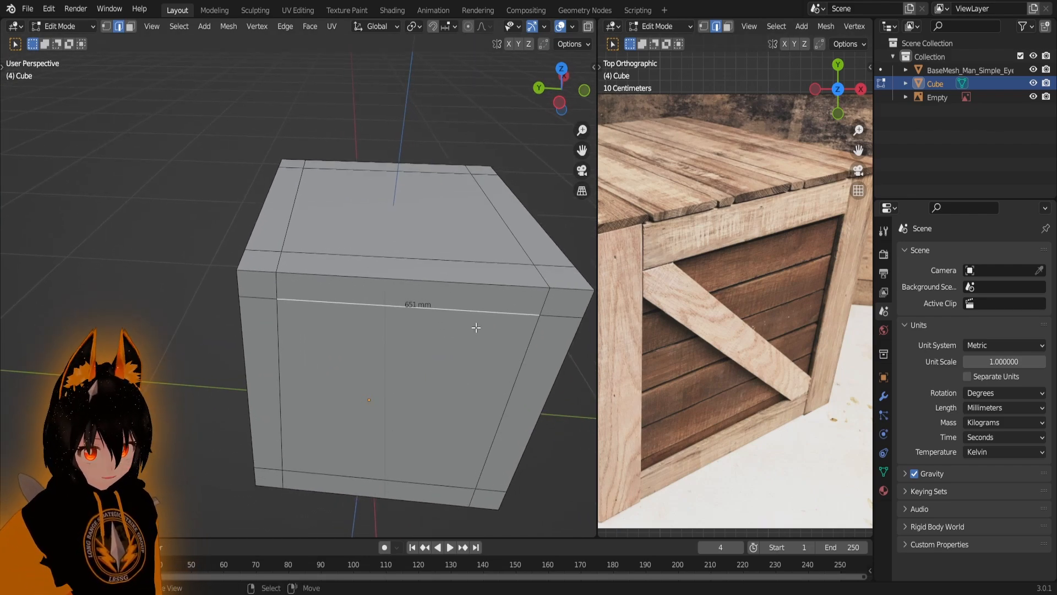
pyautogui.scroll(-1, 403, 271)
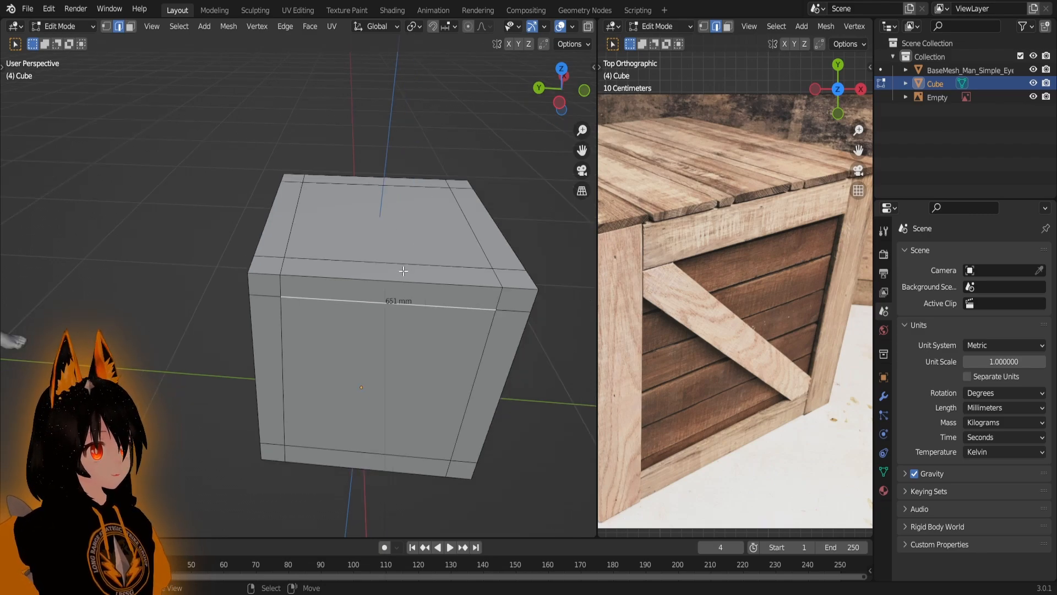
pyautogui.hotkey('ctrl', 'r')
pyautogui.scroll(1, 412, 259)
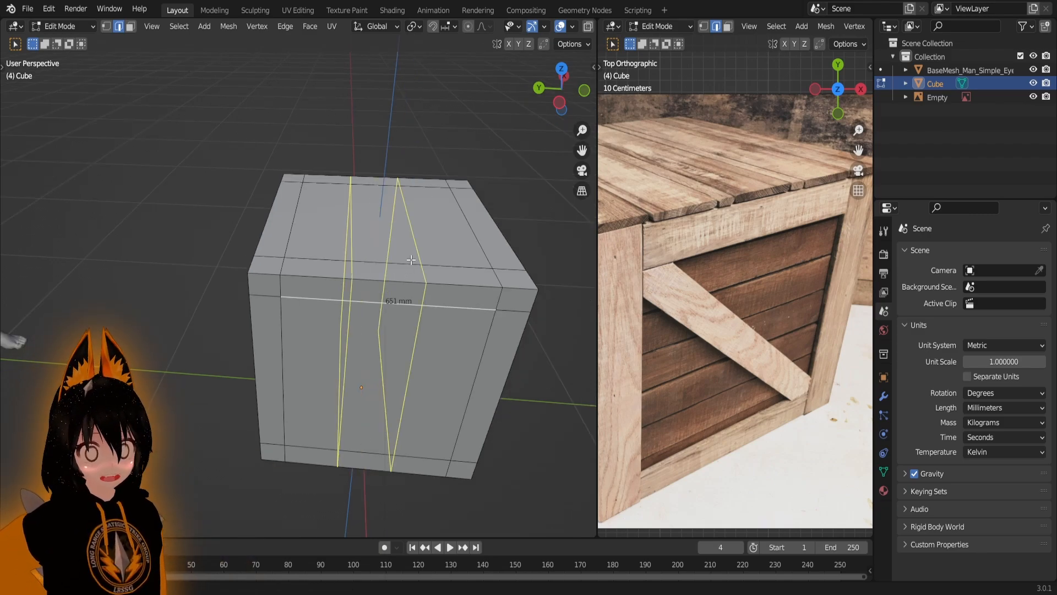
pyautogui.click(413, 256)
pyautogui.rightClick(386, 253)
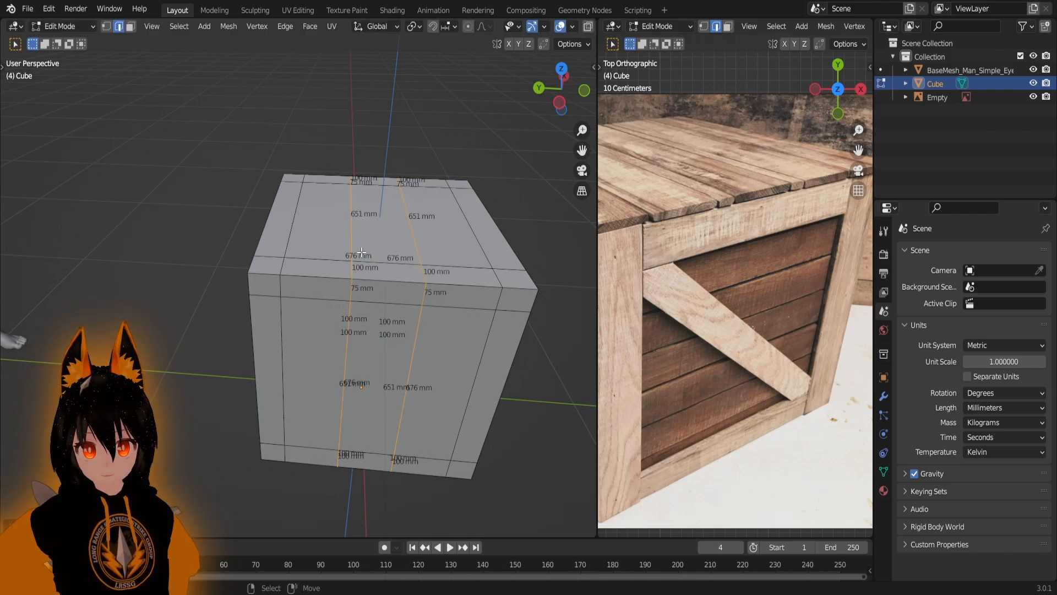
# - Add two evenly spaced loop cuts dividing the cube's wide central section along the X axis
pyautogui.scroll(-4, 438, 283)
pyautogui.moveTo(438, 286); pyautogui.dragTo(453, 338, button='middle')
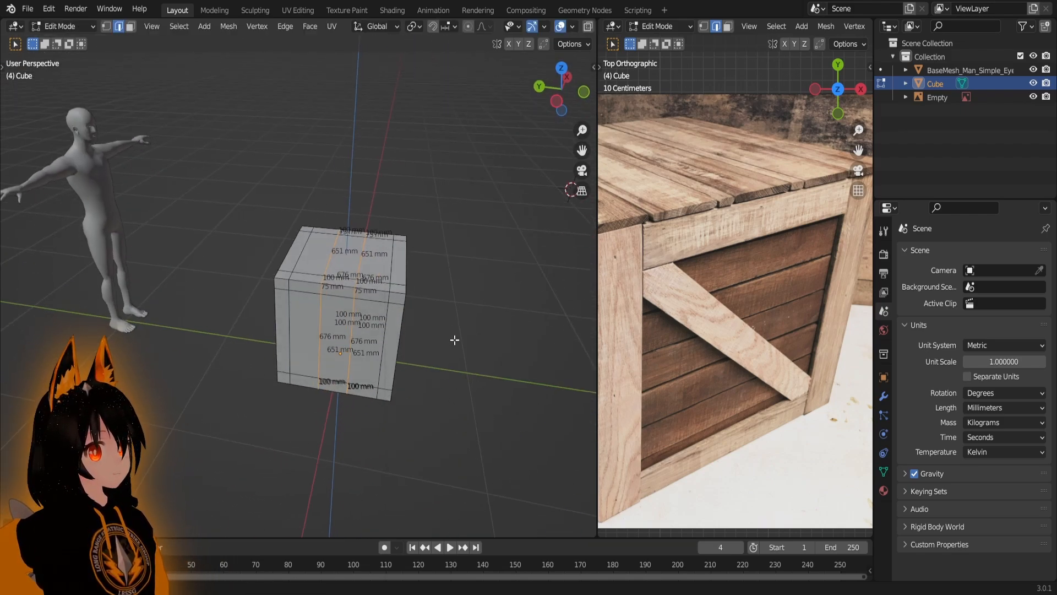
pyautogui.scroll(3, 432, 332)
pyautogui.moveTo(404, 262); pyautogui.dragTo(450, 271, button='middle')
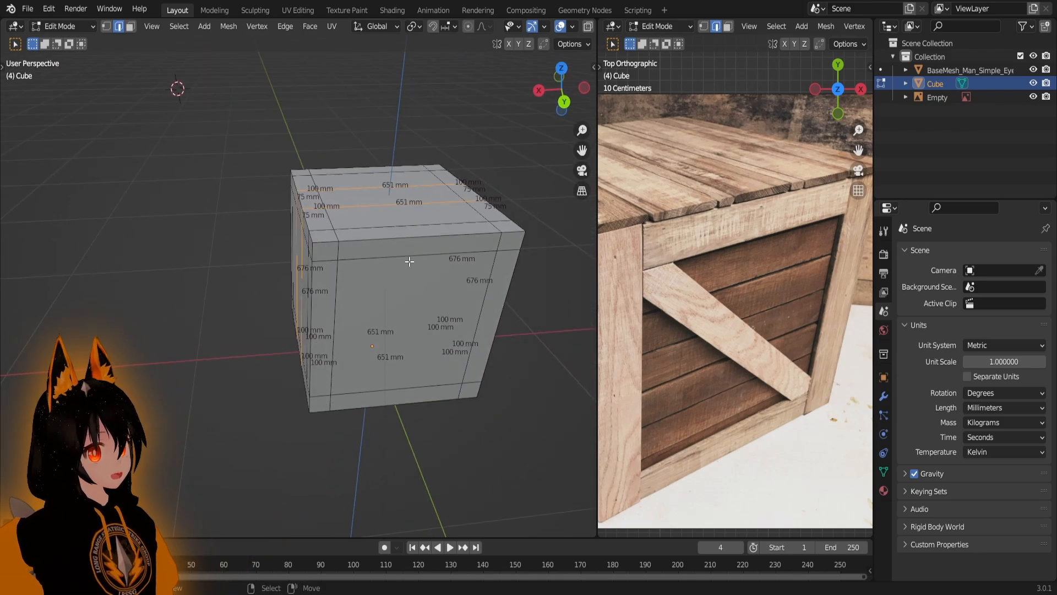
pyautogui.hotkey('ctrl', 'r')
pyautogui.scroll(2, 388, 276)
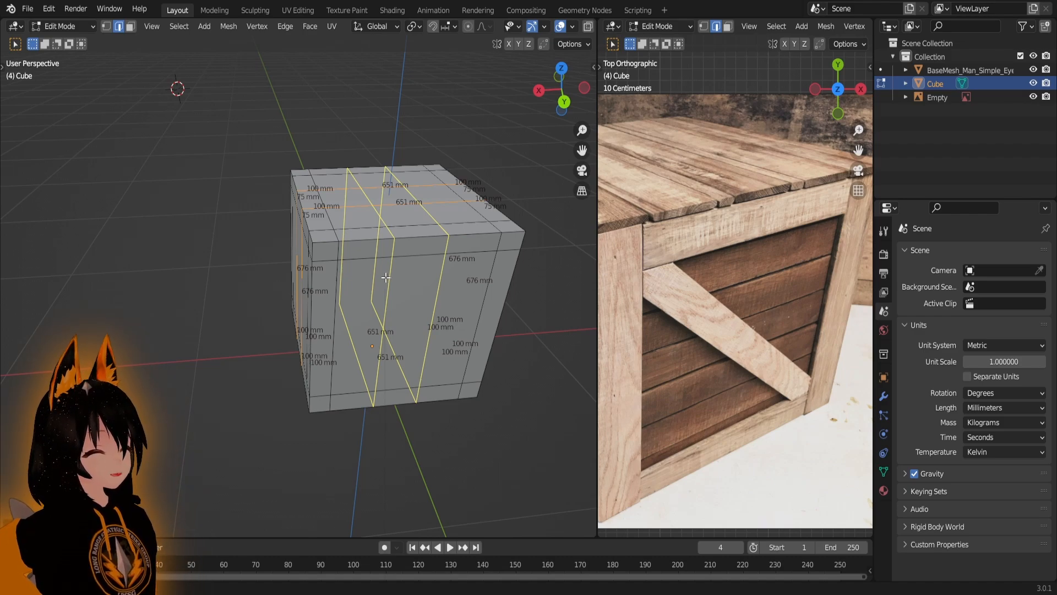
pyautogui.click(386, 277)
pyautogui.rightClick(386, 277)
# - Add two evenly spaced horizontal loop cuts dividing the cube's central section along its height, and clear the selection
pyautogui.moveTo(386, 277); pyautogui.dragTo(406, 257, button='middle')
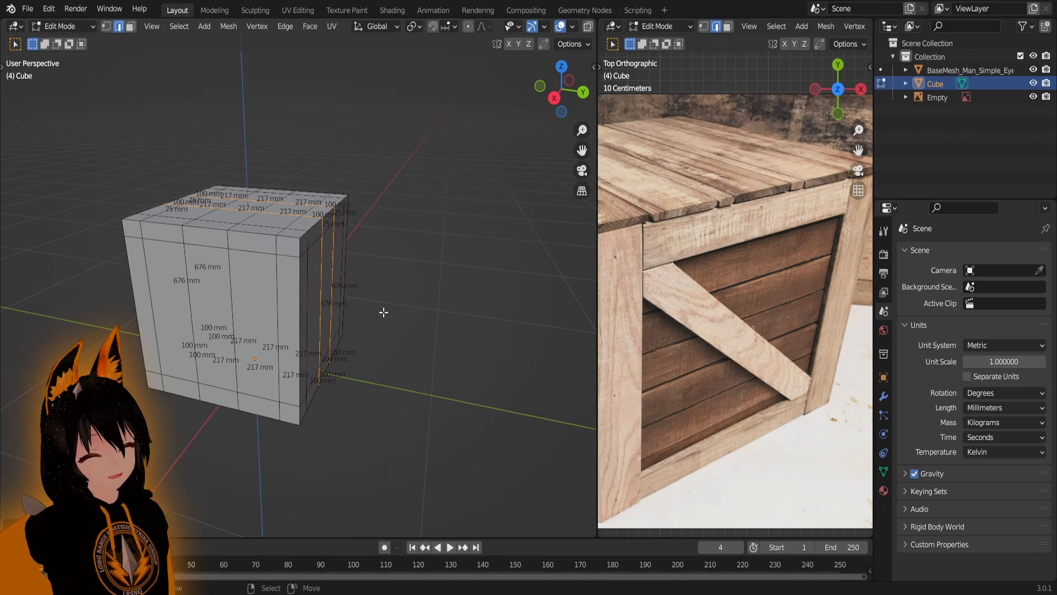
pyautogui.keyDown('shift'); pyautogui.moveTo(361, 285); pyautogui.dragTo(405, 280, button='middle'); pyautogui.keyUp('shift')
pyautogui.hotkey('ctrl', 'r')
pyautogui.scroll(1, 300, 287)
pyautogui.click(311, 287)
pyautogui.rightClick(311, 288)
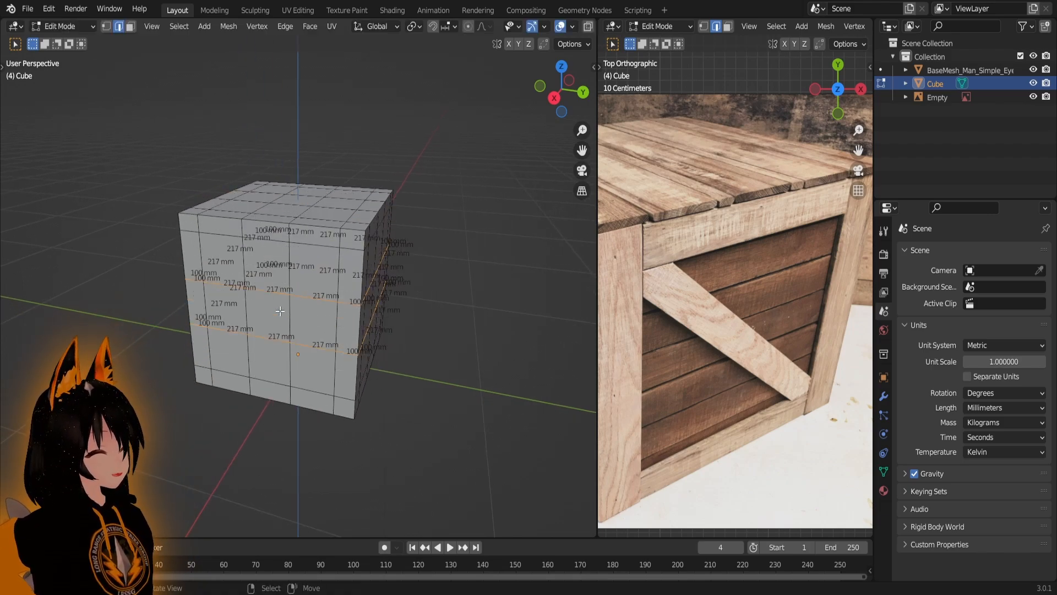
pyautogui.keyDown('shift'); pyautogui.moveTo(312, 287); pyautogui.dragTo(407, 312, button='middle'); pyautogui.keyUp('shift')
pyautogui.hotkey('alt', 'a')
# - Inspect the subdivided cube from several sides and check the length of an inner vertical edge on a side face
pyautogui.moveTo(353, 266); pyautogui.dragTo(429, 383, button='middle')
pyautogui.scroll(2, 349, 246)
pyautogui.scroll(-4, 329, 352)
pyautogui.scroll(2, 287, 304)
pyautogui.scroll(2, 253, 261)
pyautogui.scroll(-2, 334, 218)
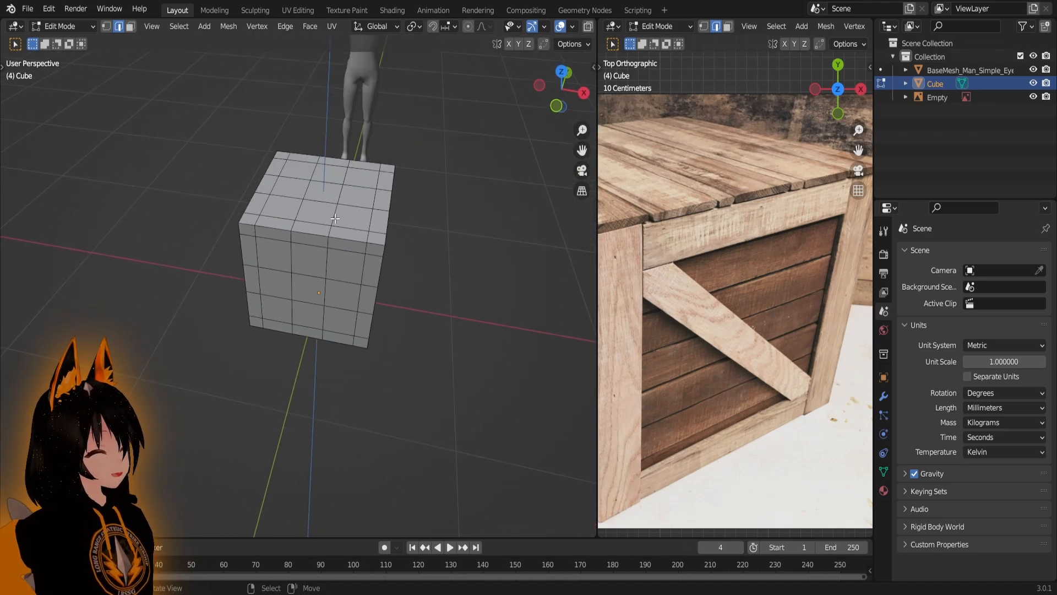
pyautogui.keyDown('shift'); pyautogui.moveTo(358, 266); pyautogui.dragTo(384, 297, button='middle'); pyautogui.keyUp('shift')
pyautogui.scroll(-2, 309, 325)
pyautogui.scroll(3, 283, 359)
pyautogui.moveTo(283, 358); pyautogui.dragTo(352, 366, button='middle')
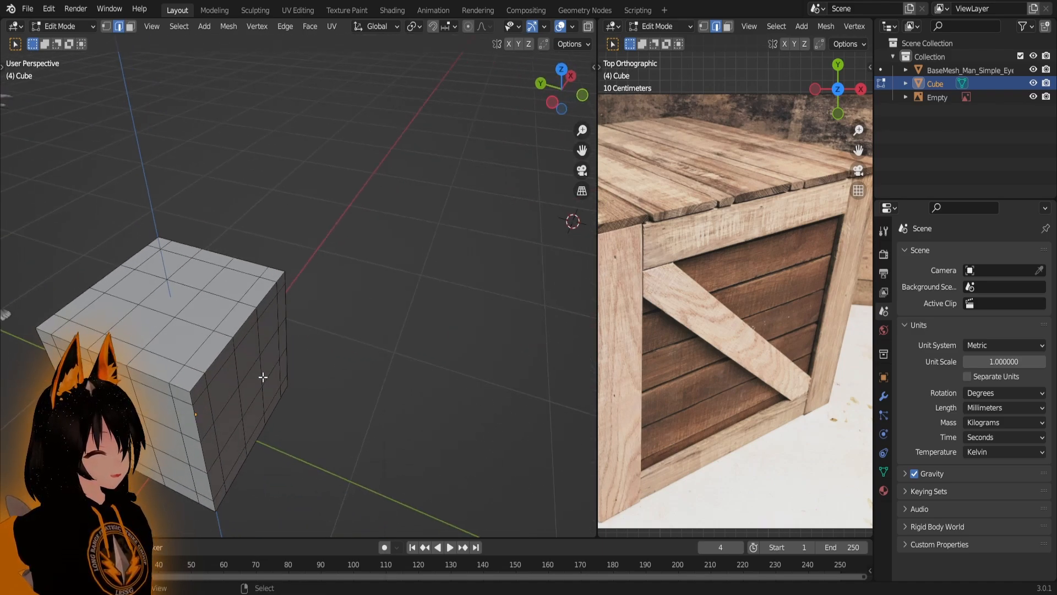
pyautogui.keyDown('shift'); pyautogui.moveTo(264, 375); pyautogui.dragTo(368, 292, button='middle'); pyautogui.keyUp('shift')
pyautogui.scroll(2, 368, 292)
pyautogui.rightClick(375, 194)
pyautogui.moveTo(374, 193); pyautogui.dragTo(352, 325, button='middle')
pyautogui.scroll(-3, 352, 325)
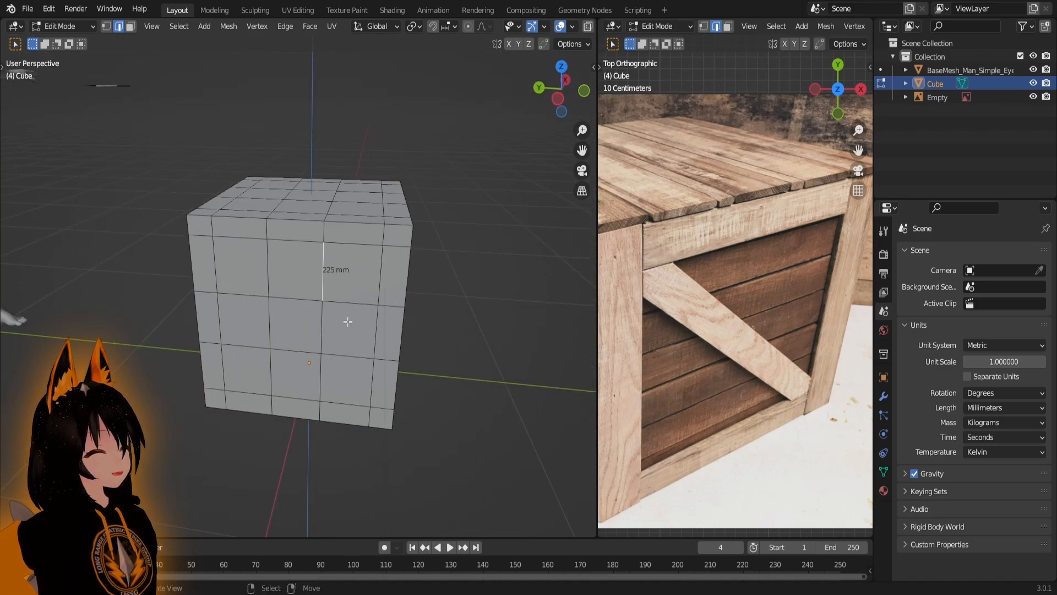
pyautogui.scroll(-2, 254, 303)
pyautogui.scroll(4, 282, 303)
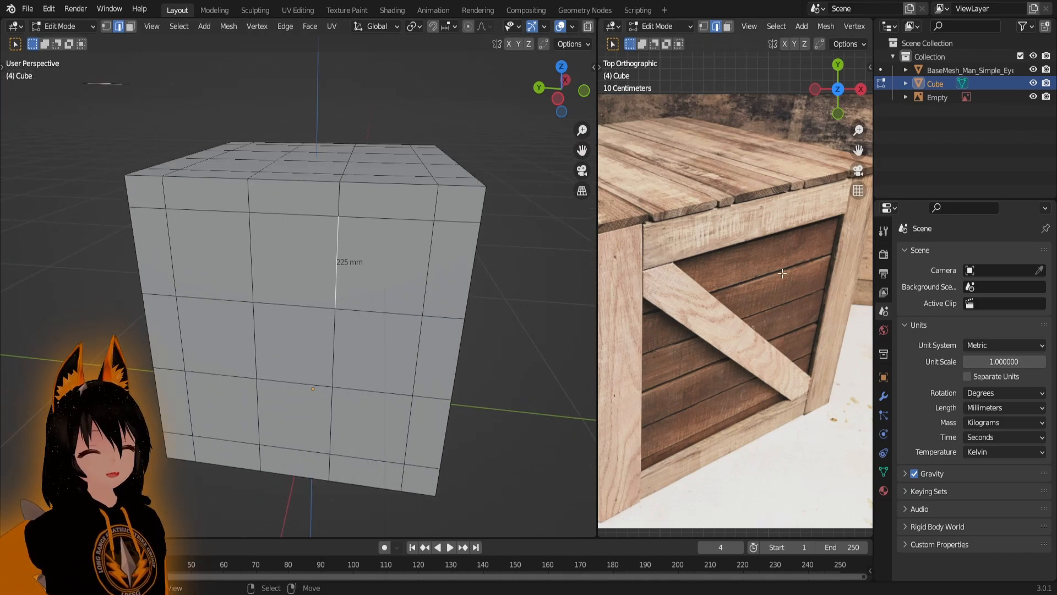
# - Enlarge the crate reference photo's view to examine the corner post, top rail and diagonal brace, and restore the wider model view
pyautogui.scroll(-3, 788, 273)
pyautogui.scroll(2, 698, 265)
pyautogui.scroll(2, 698, 265)
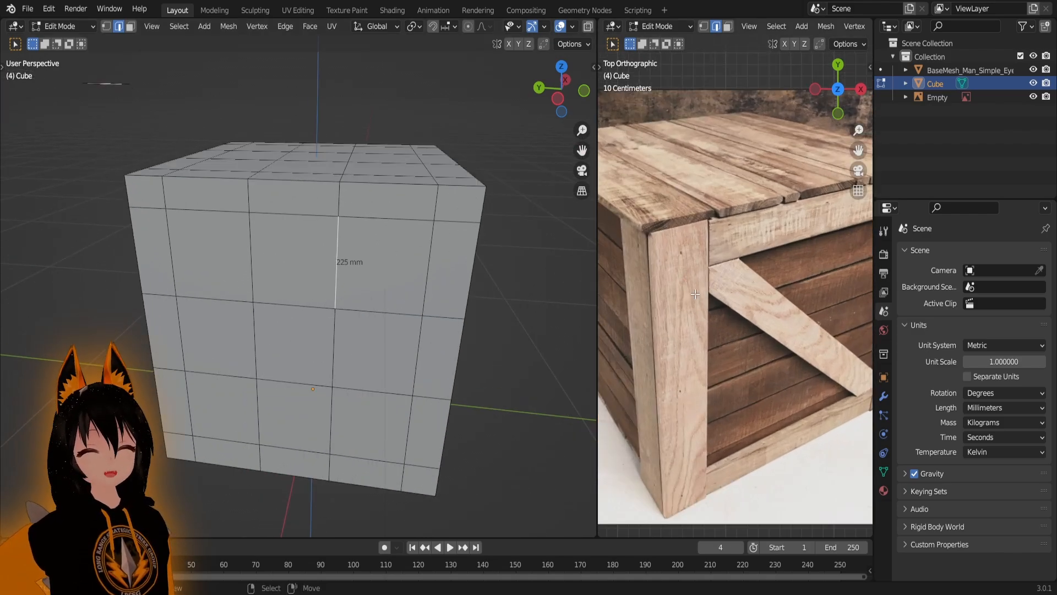
pyautogui.moveTo(594, 257); pyautogui.dragTo(443, 265)
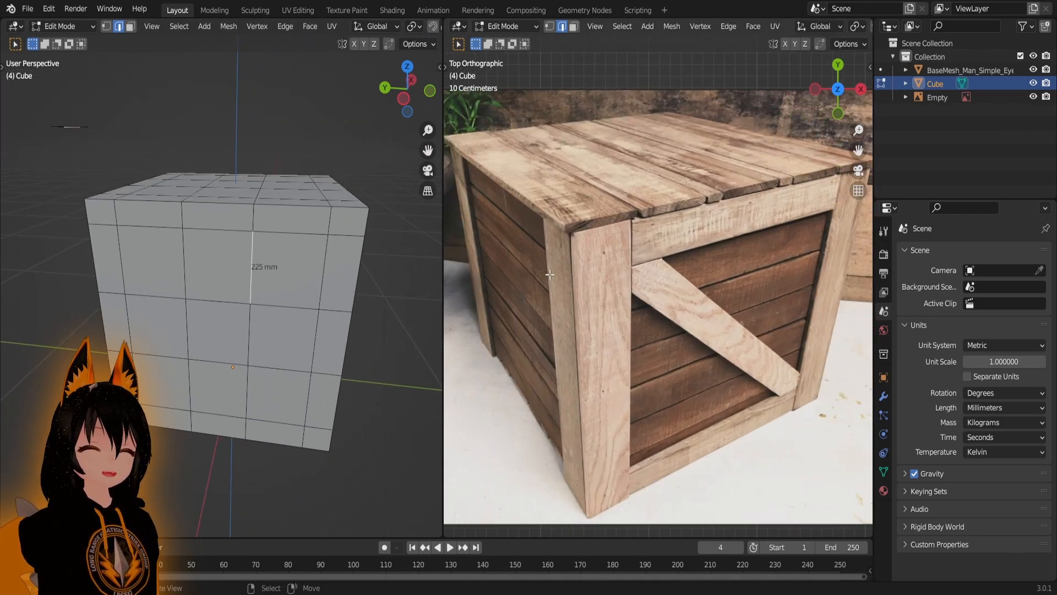
pyautogui.scroll(4, 572, 300)
pyautogui.keyDown('shift'); pyautogui.moveTo(572, 300); pyautogui.dragTo(611, 249, button='middle'); pyautogui.keyUp('shift')
pyautogui.scroll(-1, 611, 248)
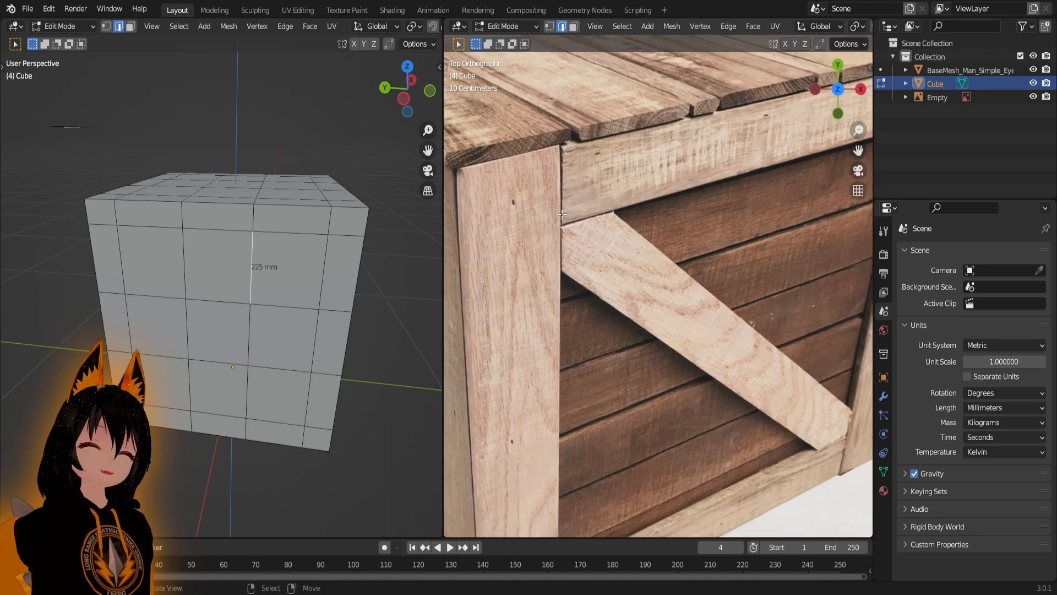
pyautogui.scroll(-2, 562, 214)
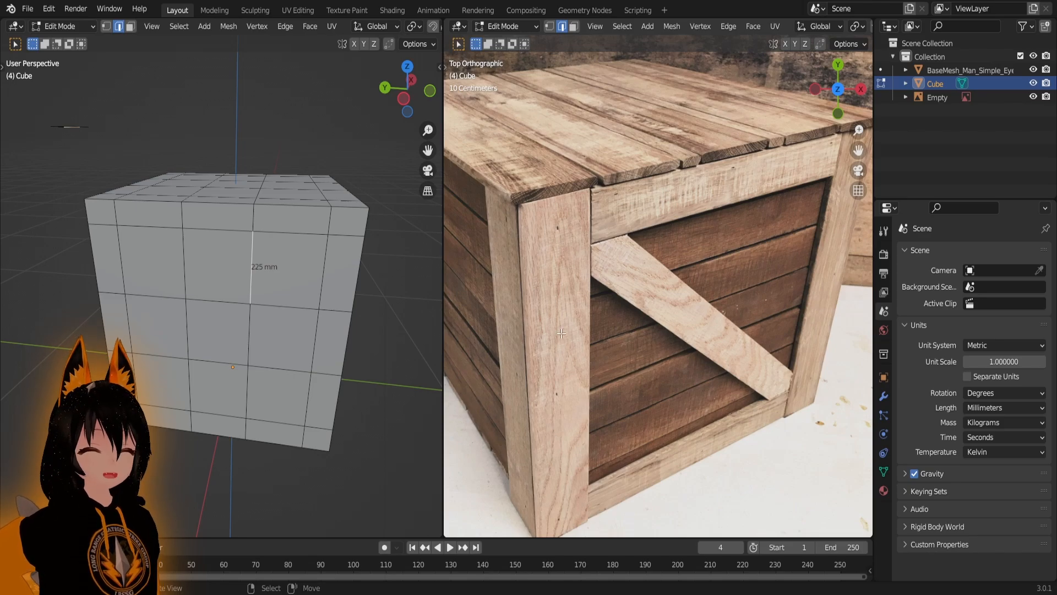
pyautogui.scroll(3, 550, 352)
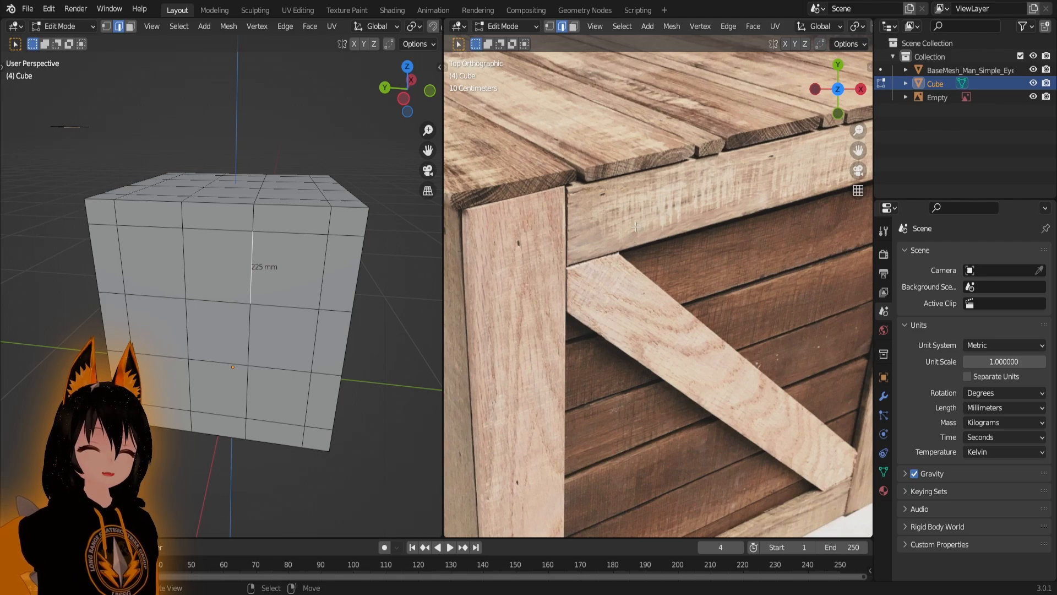
pyautogui.moveTo(317, 290); pyautogui.dragTo(279, 271, button='middle')
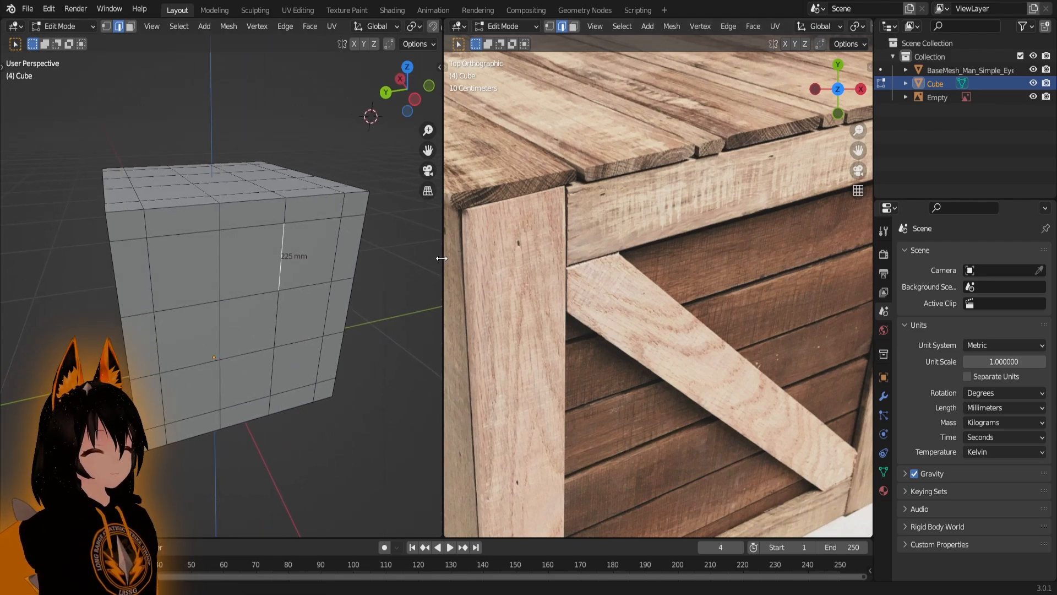
pyautogui.moveTo(436, 263); pyautogui.dragTo(590, 264)
pyautogui.moveTo(359, 267); pyautogui.dragTo(306, 301, button='middle')
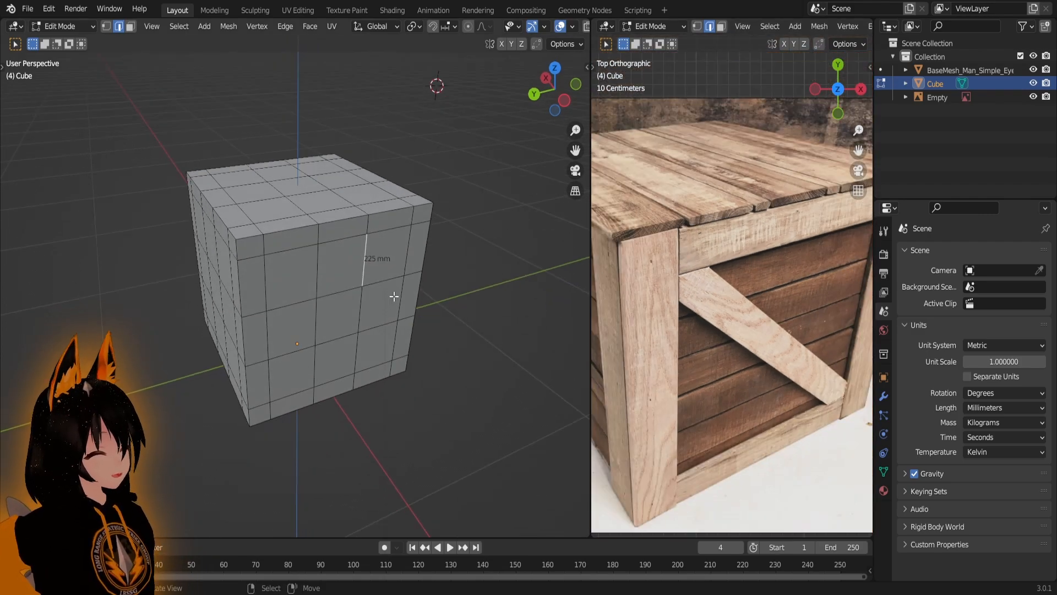
# - Select the two inner vertical edge loops spaced across the cube's width and spread them along Y by a factor of about 2.6
pyautogui.moveTo(394, 296); pyautogui.dragTo(384, 320, button='middle')
pyautogui.keyDown('alt'); pyautogui.click(333, 284); pyautogui.keyUp('alt')
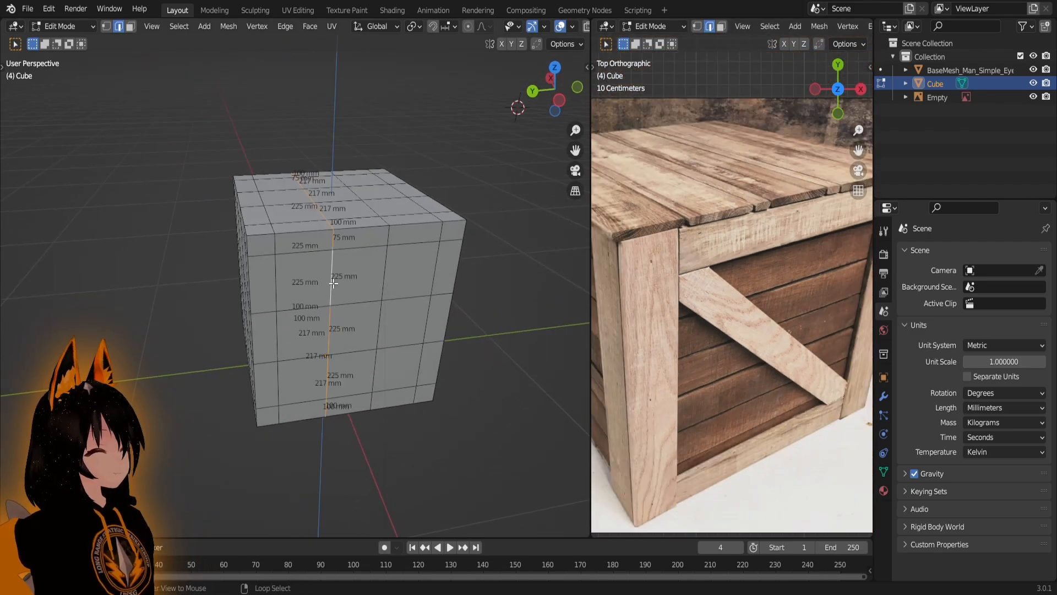
pyautogui.moveTo(373, 320); pyautogui.dragTo(299, 232, button='middle')
pyautogui.keyDown('alt'); pyautogui.keyDown('shift'); pyautogui.click(365, 287); pyautogui.keyUp('shift'); pyautogui.keyUp('alt')
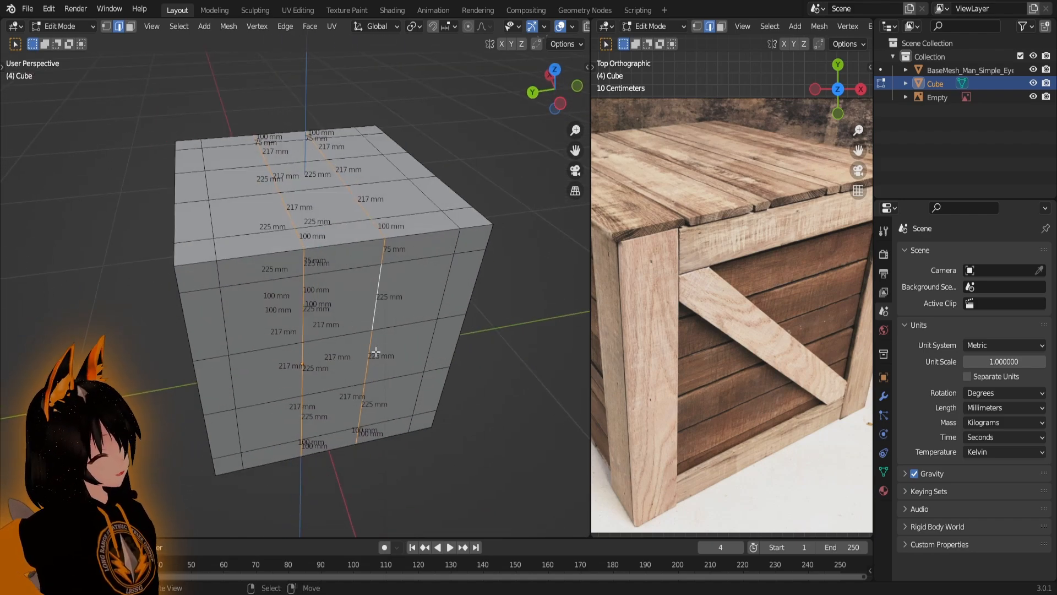
pyautogui.moveTo(342, 346); pyautogui.dragTo(306, 303, button='middle')
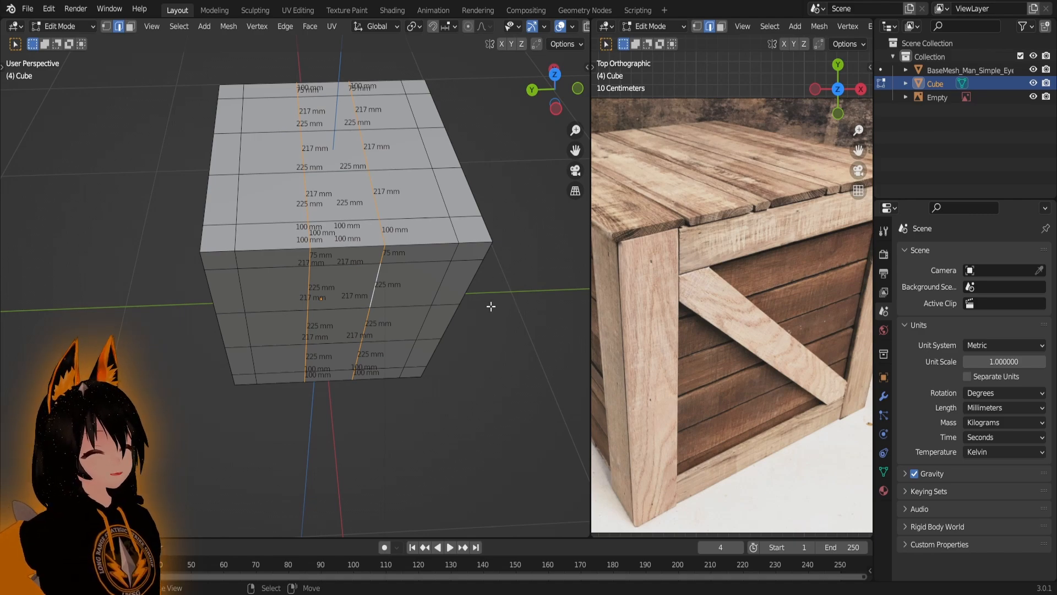
pyautogui.scroll(3, 430, 312)
pyautogui.keyDown('shift'); pyautogui.moveTo(212, 271); pyautogui.dragTo(274, 306, button='middle'); pyautogui.keyUp('shift')
pyautogui.moveTo(274, 306); pyautogui.dragTo(337, 237, button='middle')
pyautogui.scroll(1, 284, 275)
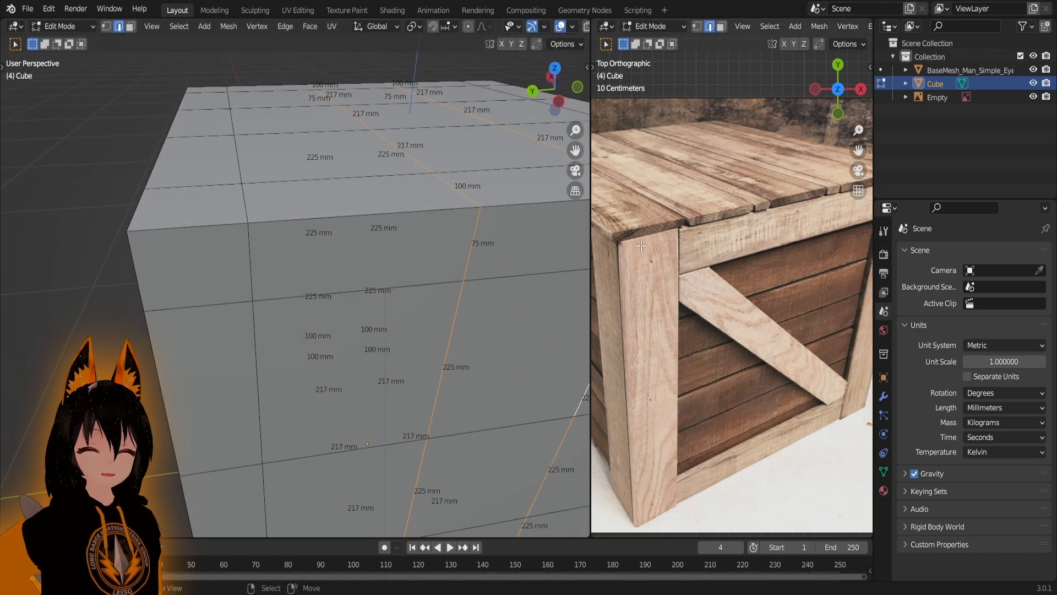
pyautogui.press('s')
pyautogui.press('y')
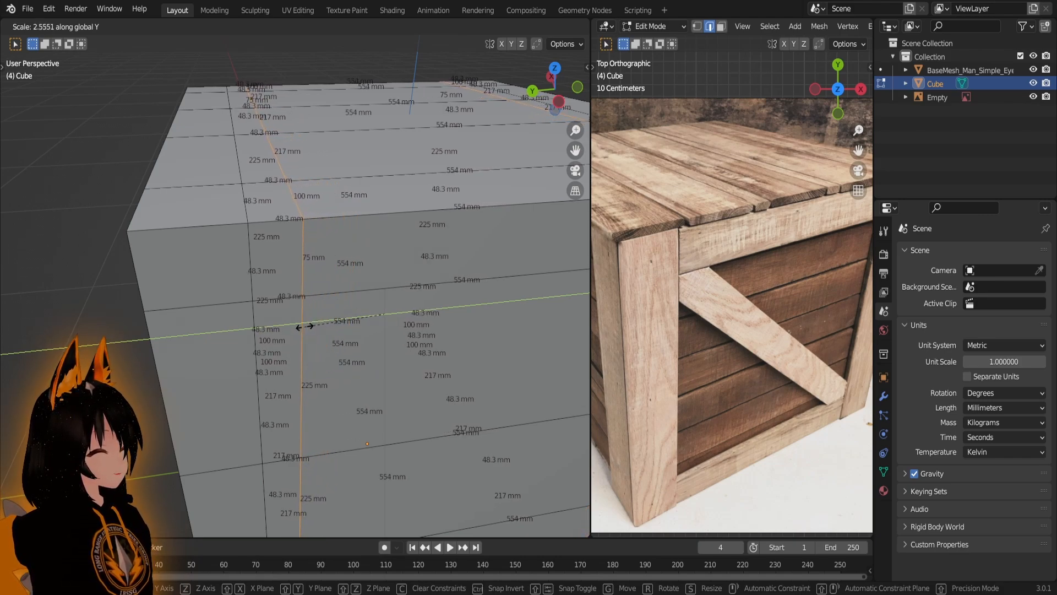
pyautogui.click(300, 328)
# - Fine-tune the Y spread so each loop sits about 45 mm inside its outer frame loop, and check the gap's edge length
pyautogui.moveTo(338, 326)
pyautogui.keyDown('shift'); pyautogui.mouseDown(button='middle')
pyautogui.moveTo(338, 317)
pyautogui.moveTo(334, 336)
pyautogui.mouseUp(button='middle'); pyautogui.keyUp('shift')
pyautogui.scroll(-1, 305, 355)
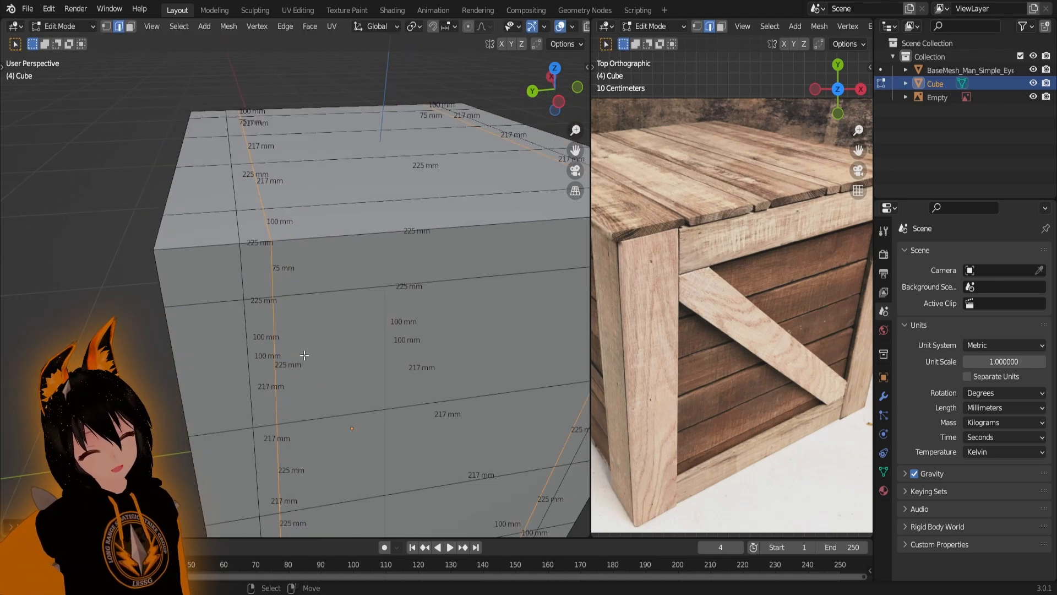
pyautogui.press('s')
pyautogui.press('y')
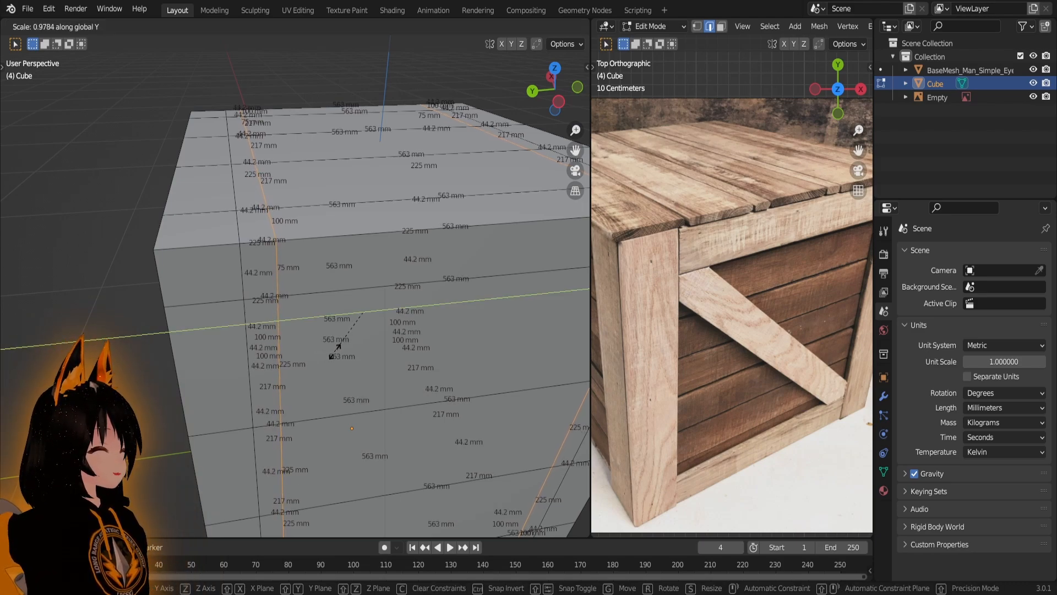
pyautogui.click(337, 352)
pyautogui.scroll(4, 298, 336)
pyautogui.keyDown('shift'); pyautogui.moveTo(270, 385); pyautogui.dragTo(323, 287, button='middle'); pyautogui.keyUp('shift')
pyautogui.rightClick(351, 266)
# - Compare the new gaps with the reference photo, examining the corner post, the top rail and both ends of the diagonal brace
pyautogui.scroll(-3, 331, 289)
pyautogui.scroll(4, 710, 275)
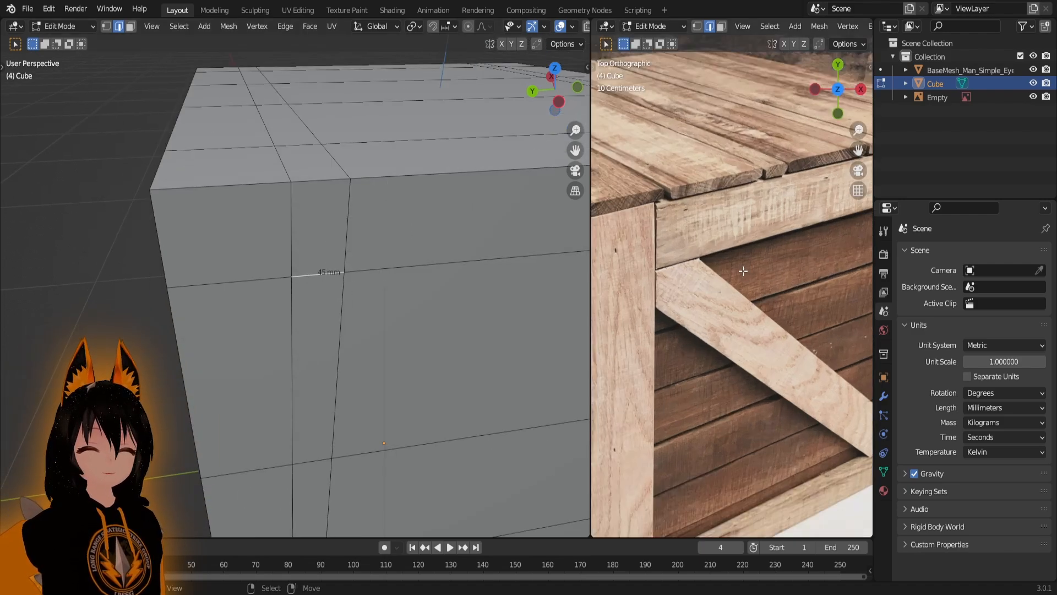
pyautogui.keyDown('shift'); pyautogui.moveTo(656, 282); pyautogui.dragTo(699, 271, button='middle'); pyautogui.keyUp('shift')
pyautogui.scroll(2, 700, 271)
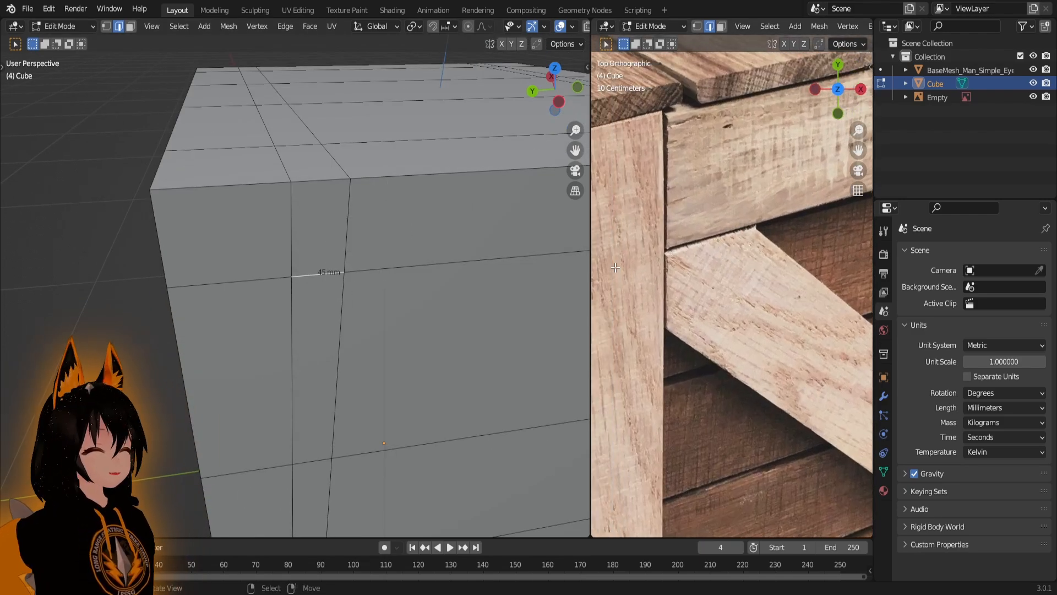
pyautogui.scroll(2, 353, 278)
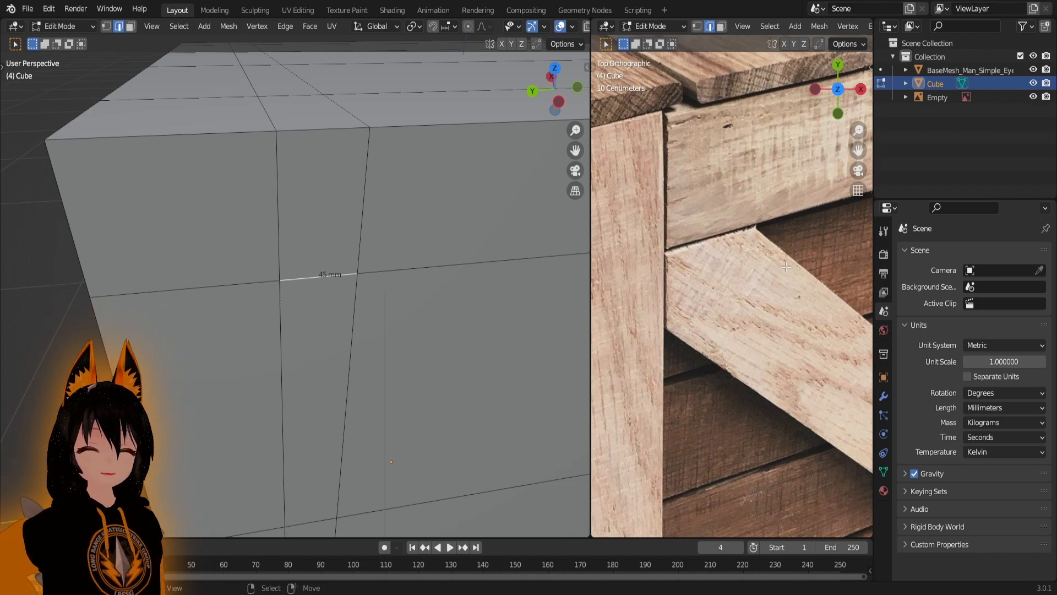
pyautogui.scroll(-3, 785, 267)
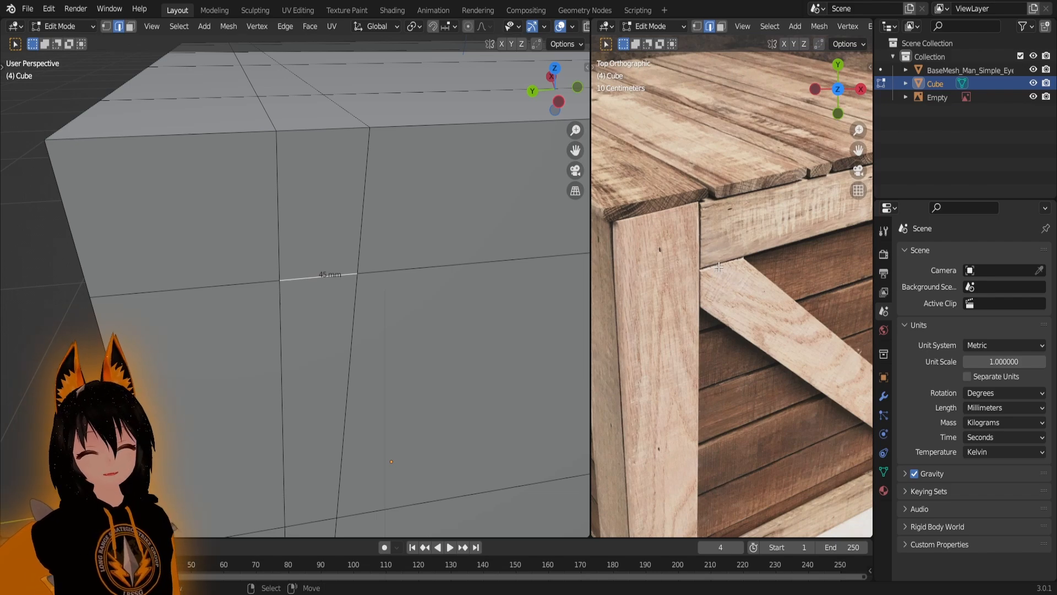
pyautogui.scroll(3, 674, 236)
pyautogui.scroll(-10, 371, 336)
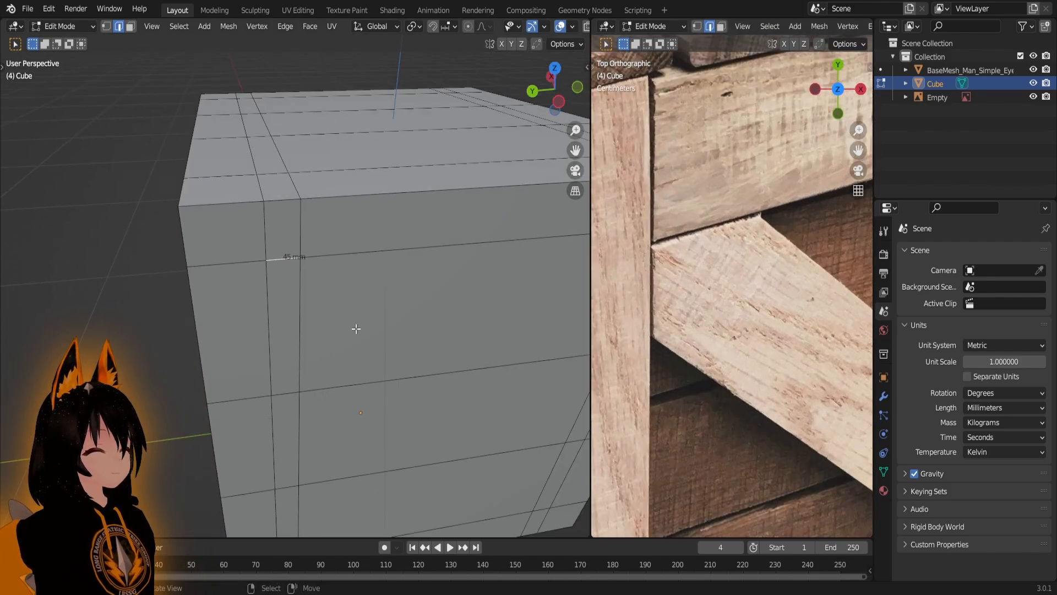
pyautogui.scroll(3, 395, 311)
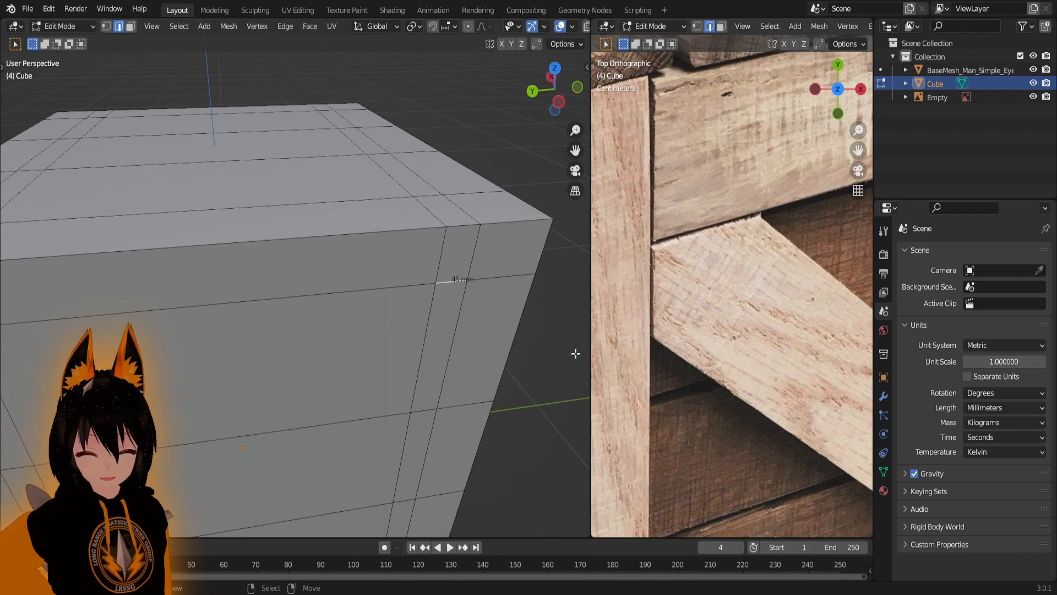
pyautogui.scroll(-2, 354, 320)
pyautogui.scroll(-3, 702, 244)
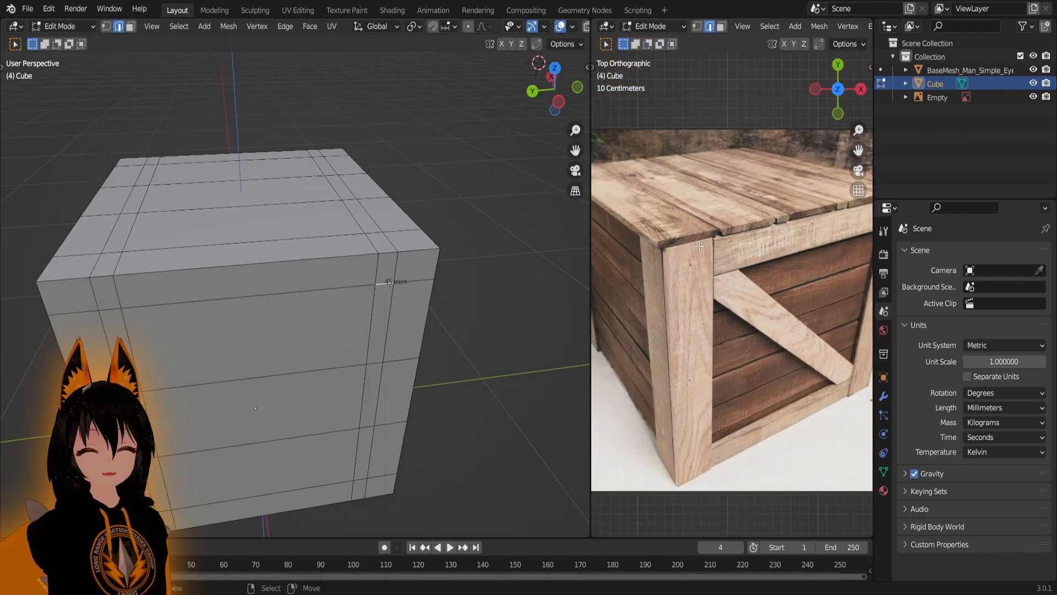
pyautogui.scroll(-3, 702, 244)
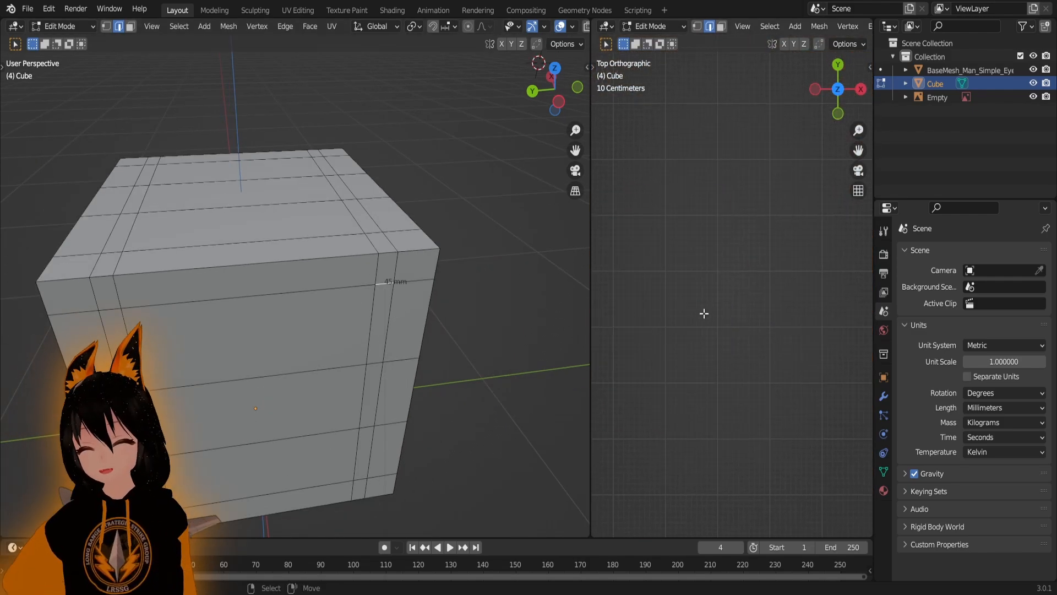
pyautogui.scroll(-5, 716, 303)
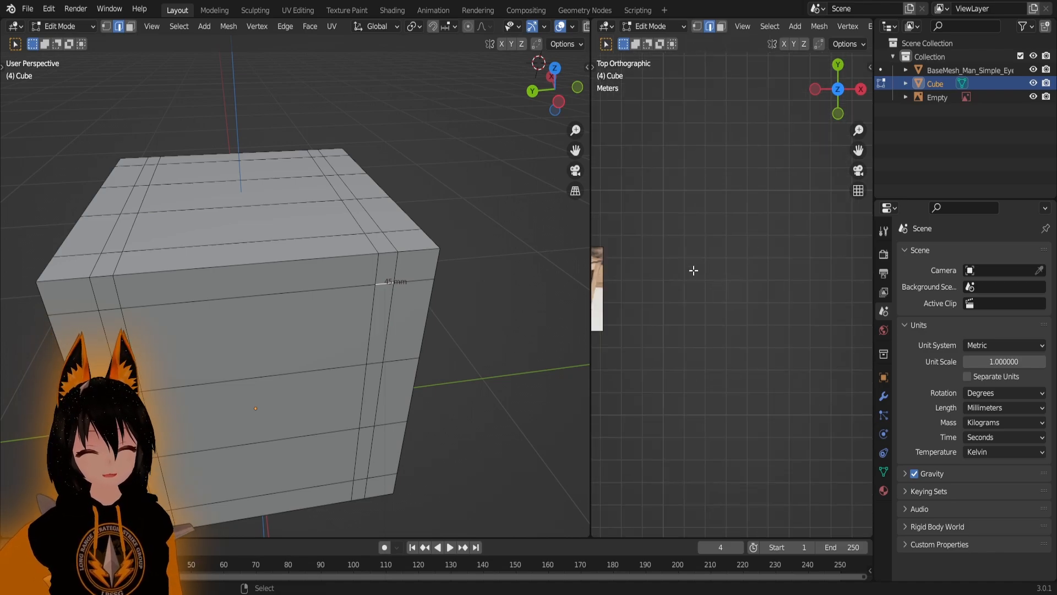
pyautogui.keyDown('shift'); pyautogui.moveTo(692, 262); pyautogui.dragTo(790, 278, button='middle'); pyautogui.keyUp('shift')
pyautogui.scroll(4, 716, 325)
pyautogui.scroll(10, 660, 387)
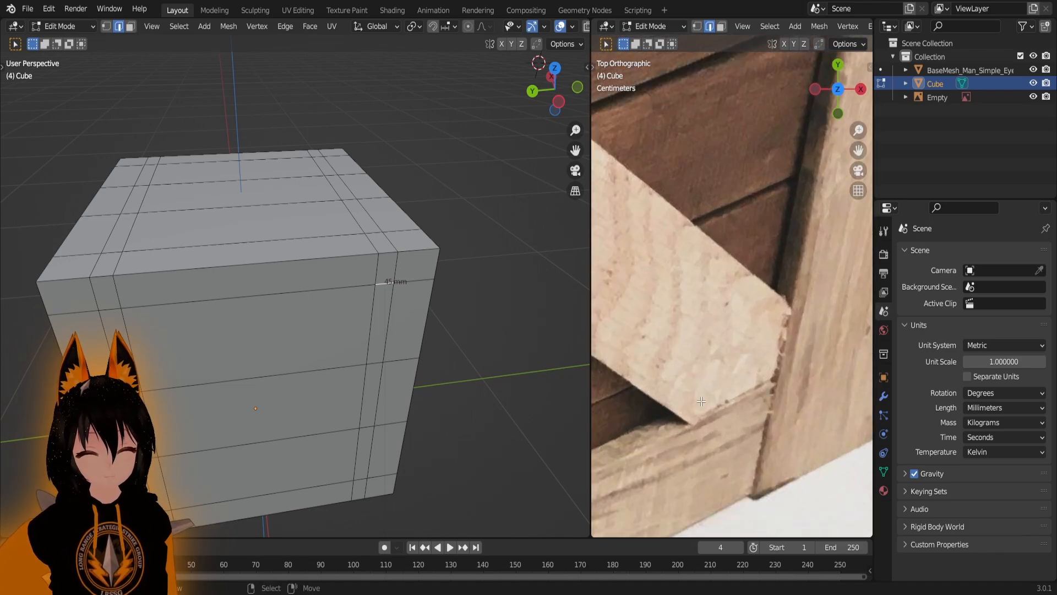
pyautogui.scroll(-6, 701, 401)
pyautogui.scroll(3, 440, 264)
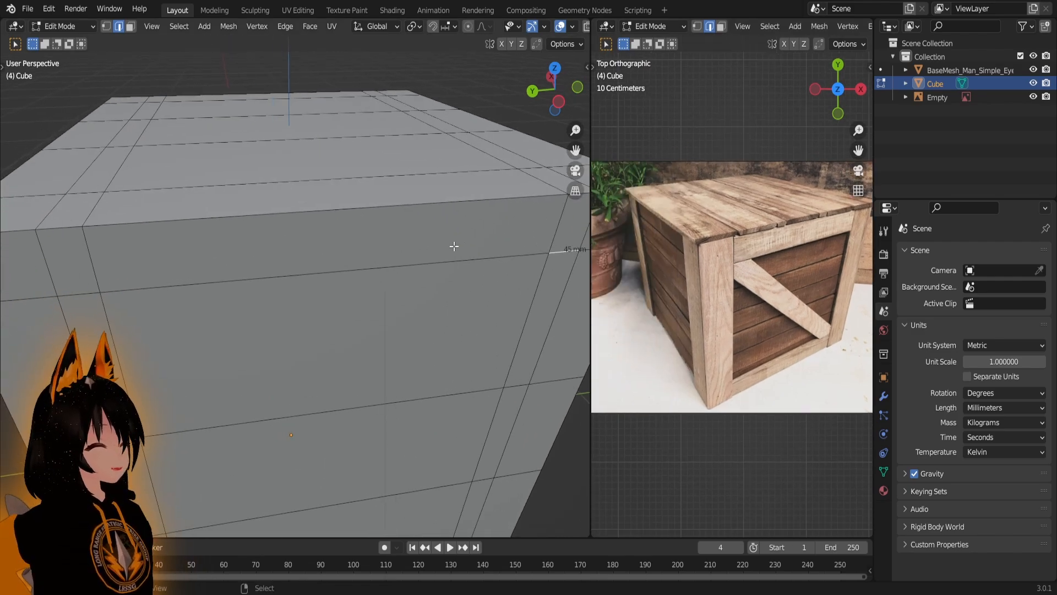
# - Select the two inner vertical edge loops on the adjacent side and spread them along X by a factor of about 2.6
pyautogui.scroll(-4, 454, 246)
pyautogui.moveTo(333, 360); pyautogui.dragTo(463, 348, button='middle')
pyautogui.scroll(-2, 207, 334)
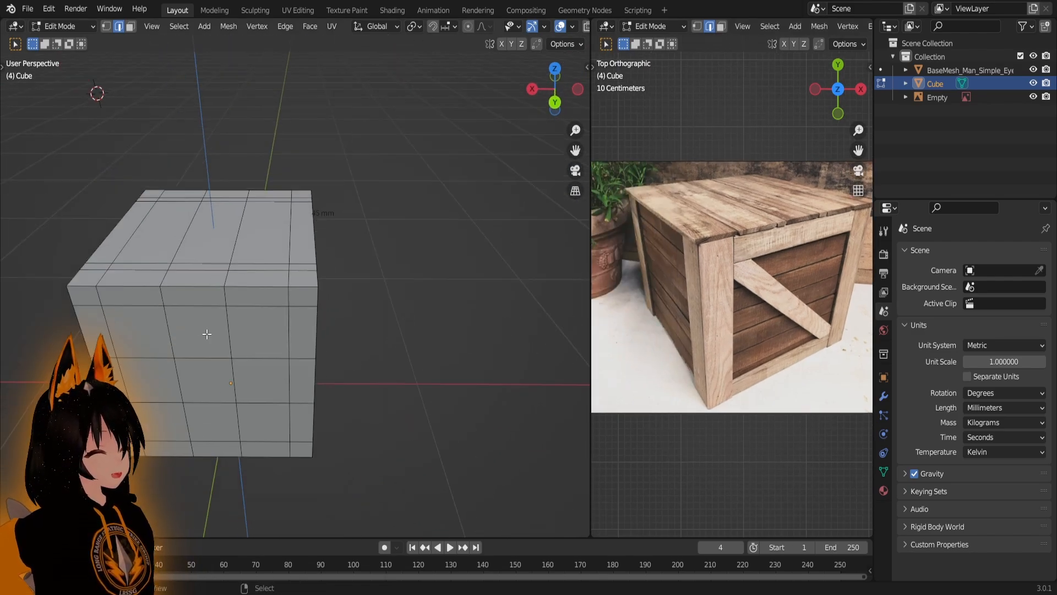
pyautogui.moveTo(207, 334); pyautogui.dragTo(415, 332, button='middle')
pyautogui.scroll(4, 415, 332)
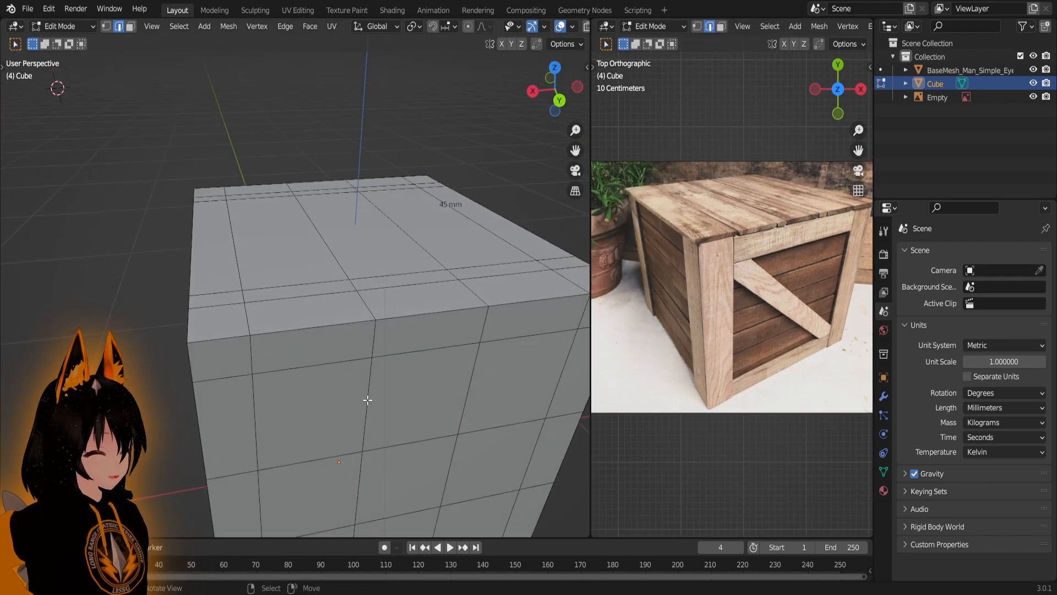
pyautogui.keyDown('alt'); pyautogui.click(367, 391); pyautogui.keyUp('alt')
pyautogui.keyDown('alt'); pyautogui.keyDown('shift'); pyautogui.click(478, 359); pyautogui.keyUp('shift'); pyautogui.keyUp('alt')
pyautogui.scroll(-3, 477, 359)
pyautogui.moveTo(478, 359); pyautogui.dragTo(423, 324, button='middle')
pyautogui.scroll(2, 421, 378)
pyautogui.scroll(-2, 353, 316)
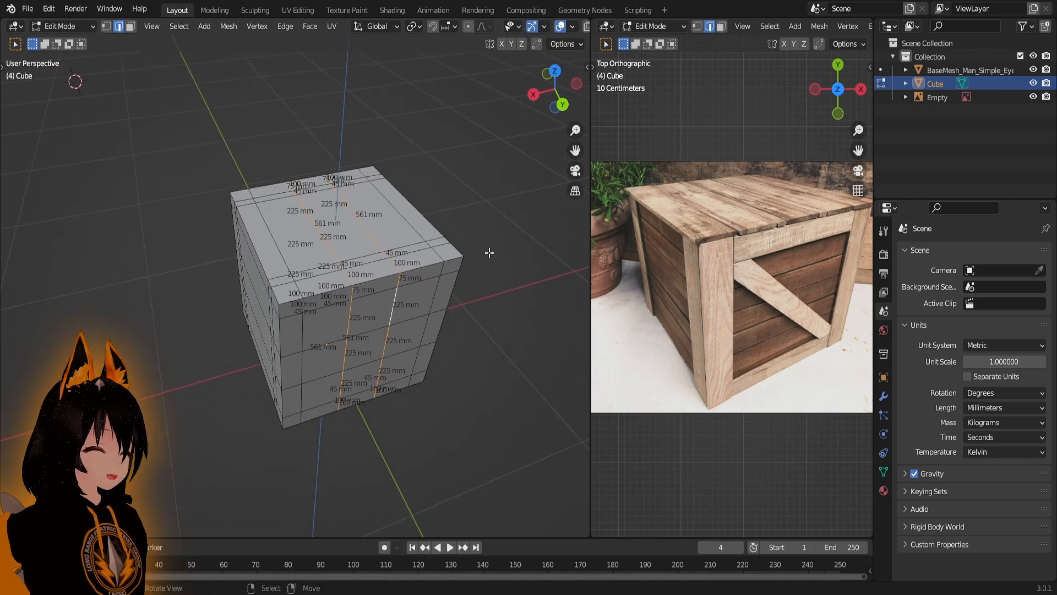
pyautogui.scroll(3, 408, 329)
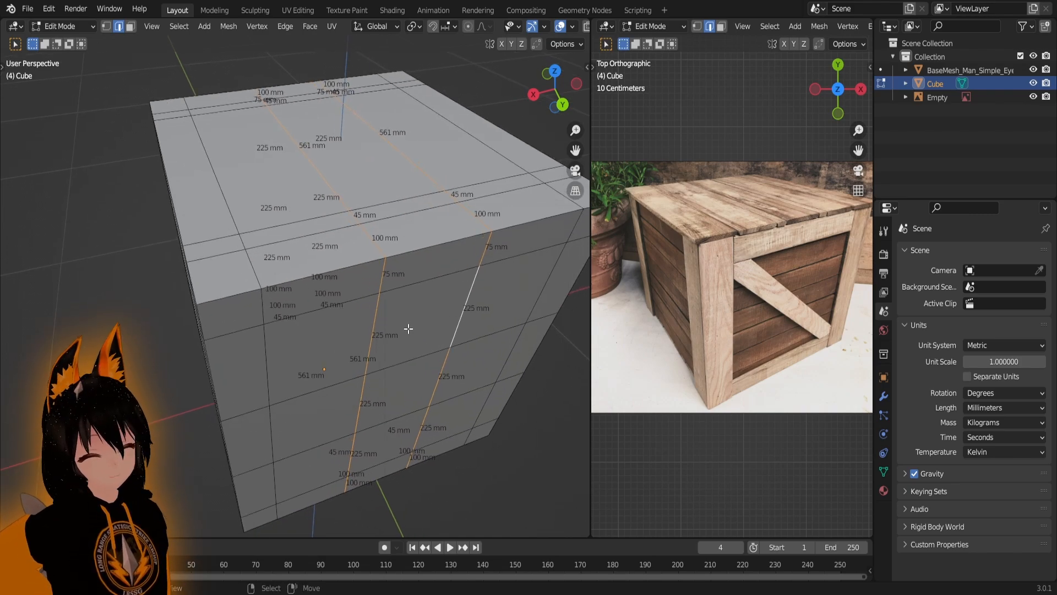
pyautogui.press('s')
pyautogui.press('x')
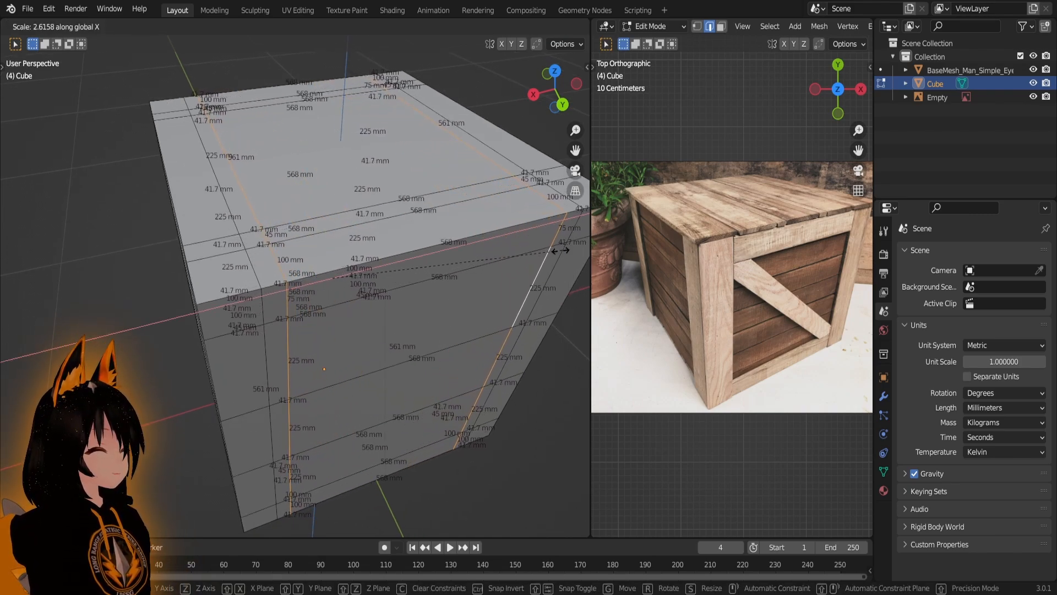
pyautogui.press('Escape')
# - Fine-tune the X spread so each loop sits about 45 mm inside its outer frame loop
pyautogui.scroll(3, 407, 292)
pyautogui.scroll(-2, 440, 311)
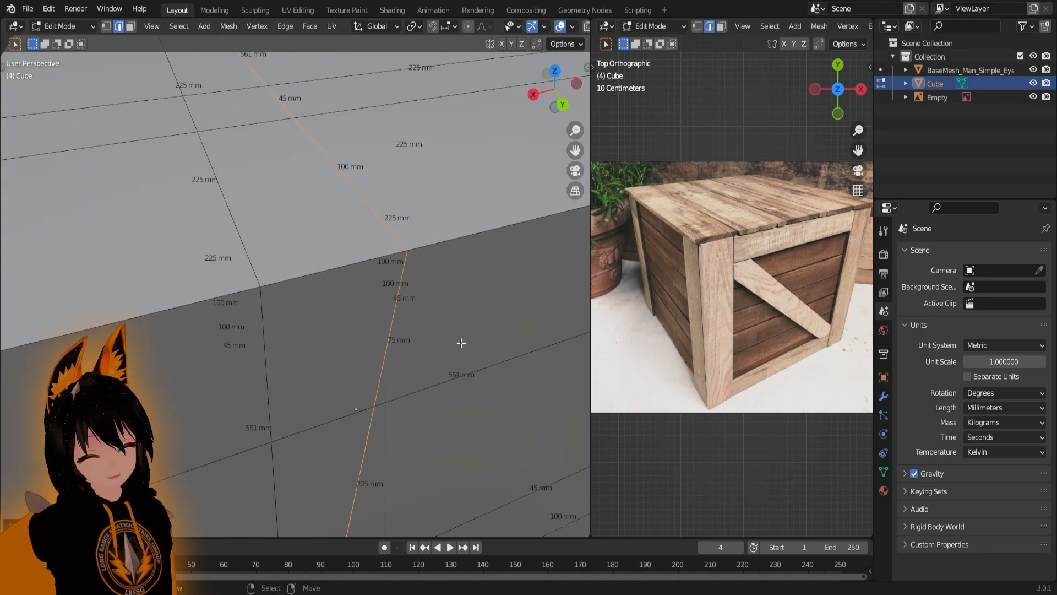
pyautogui.press('s')
pyautogui.press('x')
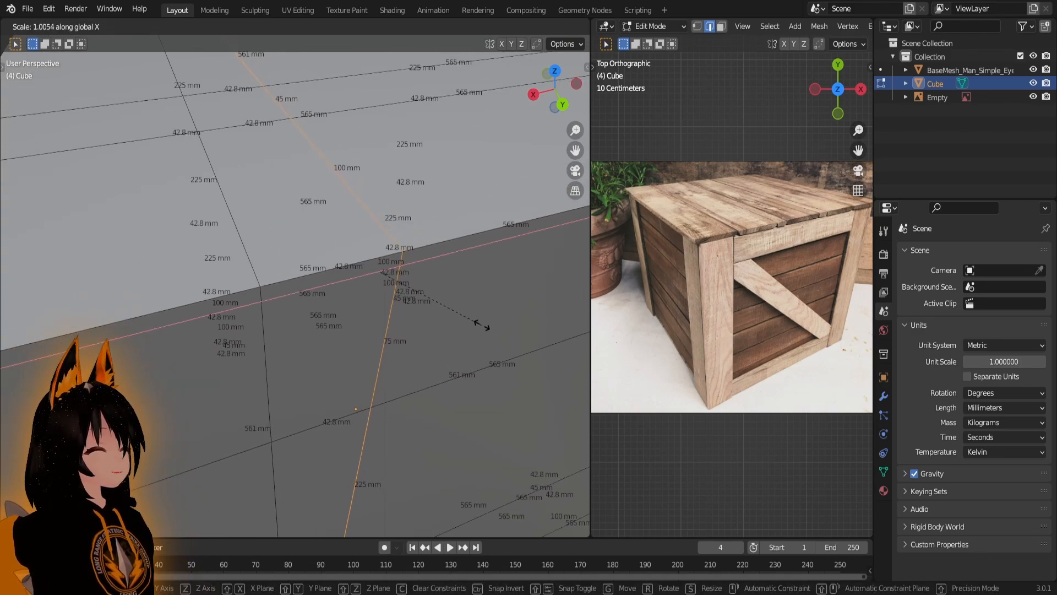
pyautogui.click(450, 345)
pyautogui.scroll(-5, 437, 354)
pyautogui.scroll(-3, 511, 253)
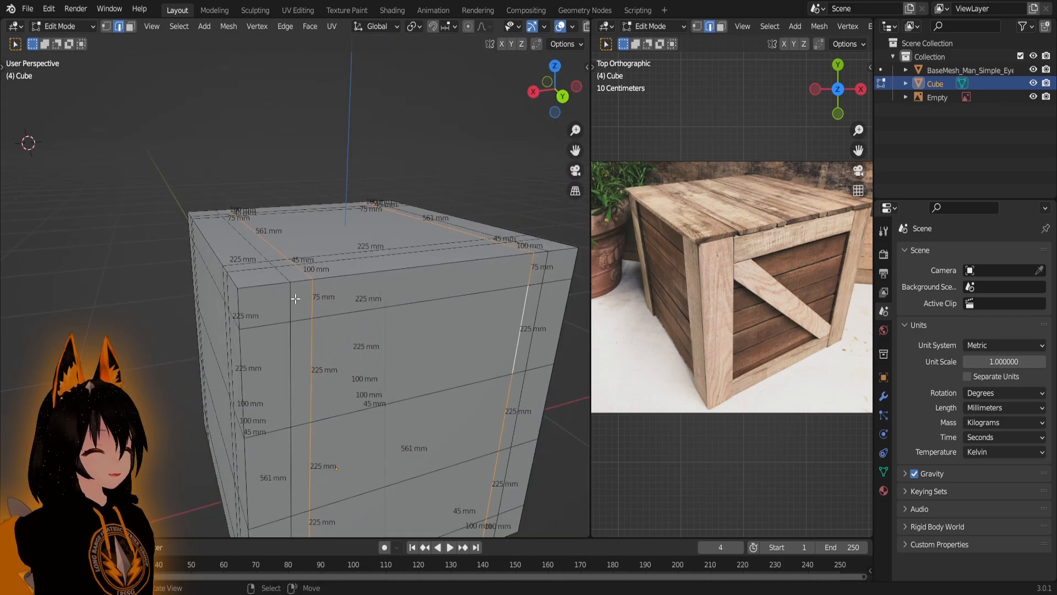
pyautogui.moveTo(386, 330); pyautogui.dragTo(407, 320, button='middle')
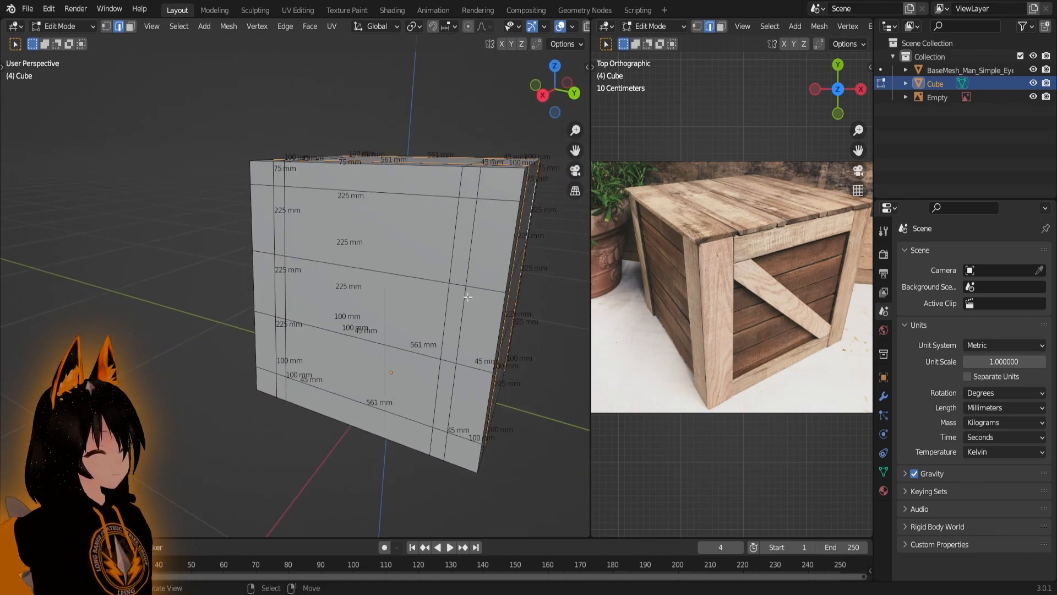
pyautogui.scroll(3, 396, 295)
pyautogui.click(392, 259)
pyautogui.scroll(-3, 342, 291)
# - Select the two inner horizontal edge loops around the cube and spread them along Z by a factor of about 2.58
pyautogui.moveTo(160, 307); pyautogui.dragTo(340, 266, button='middle')
pyautogui.keyDown('alt'); pyautogui.click(339, 259); pyautogui.keyUp('alt')
pyautogui.keyDown('alt'); pyautogui.keyDown('shift'); pyautogui.click(353, 329); pyautogui.keyUp('shift'); pyautogui.keyUp('alt')
pyautogui.moveTo(352, 330); pyautogui.dragTo(258, 305, button='middle')
pyautogui.moveTo(418, 322)
pyautogui.mouseDown(button='middle')
pyautogui.moveTo(330, 374)
pyautogui.moveTo(377, 335)
pyautogui.moveTo(419, 327)
pyautogui.mouseUp(button='middle')
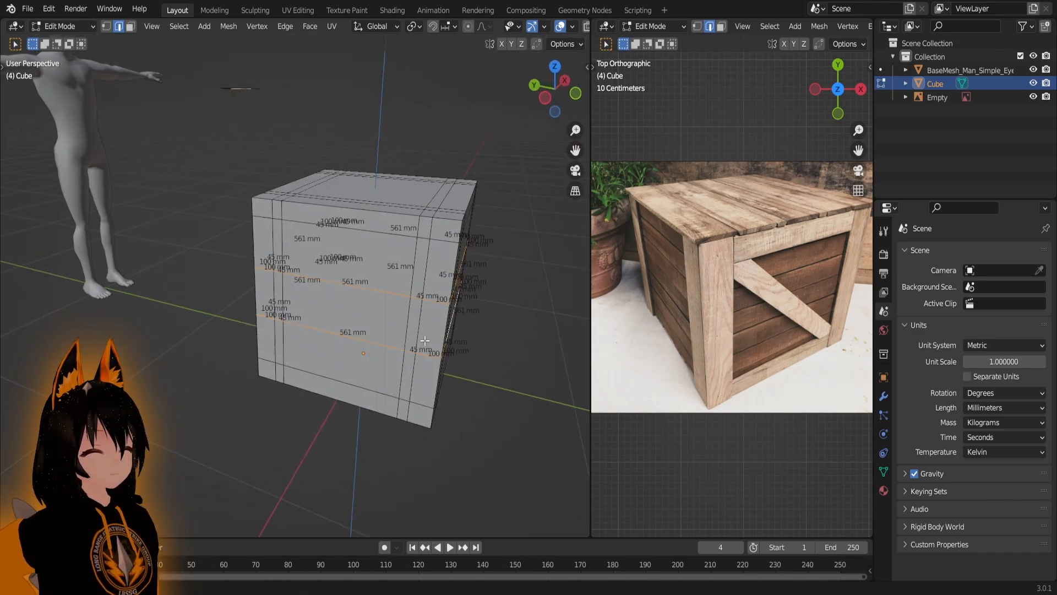
pyautogui.scroll(3, 357, 333)
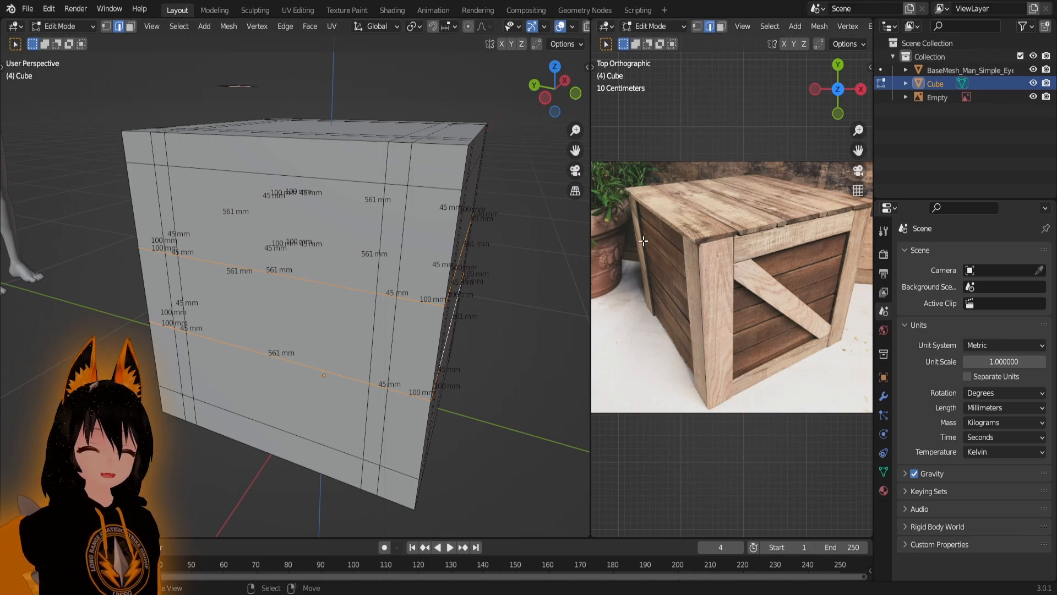
pyautogui.scroll(3, 767, 268)
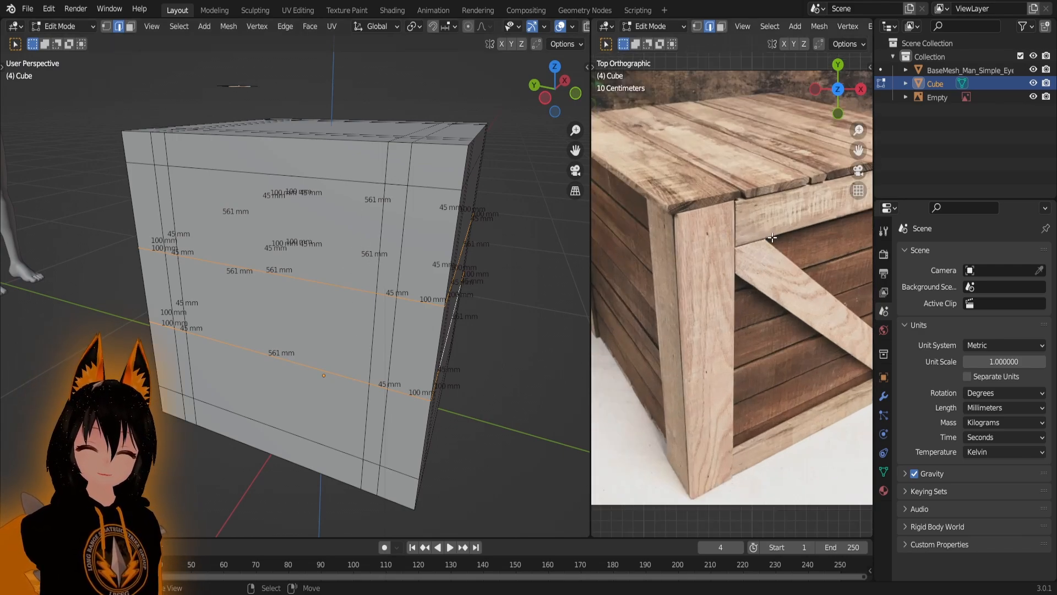
pyautogui.moveTo(311, 271); pyautogui.dragTo(445, 312, button='middle')
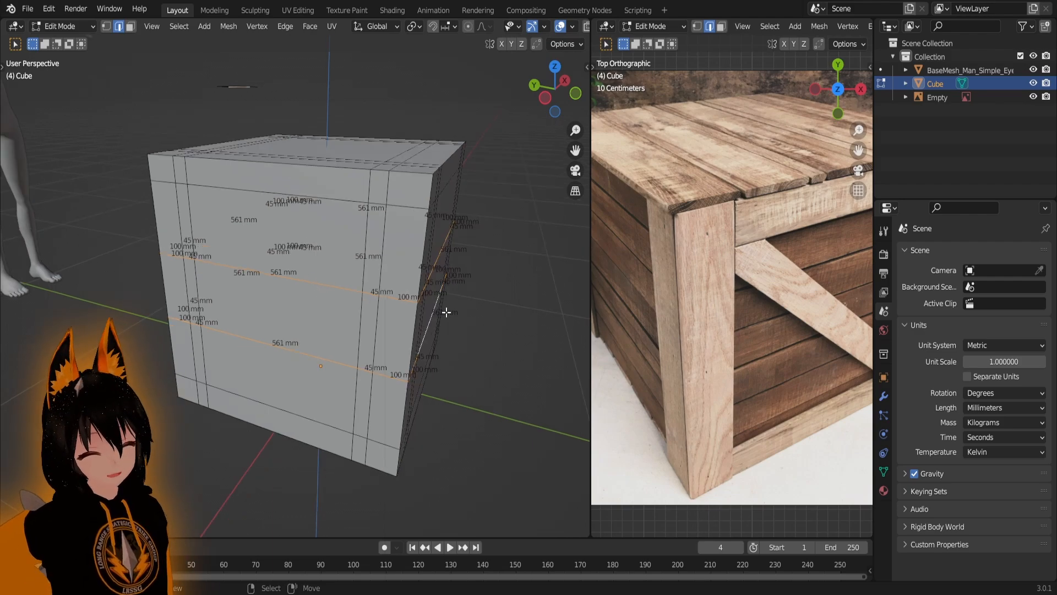
pyautogui.press('s')
pyautogui.press('z')
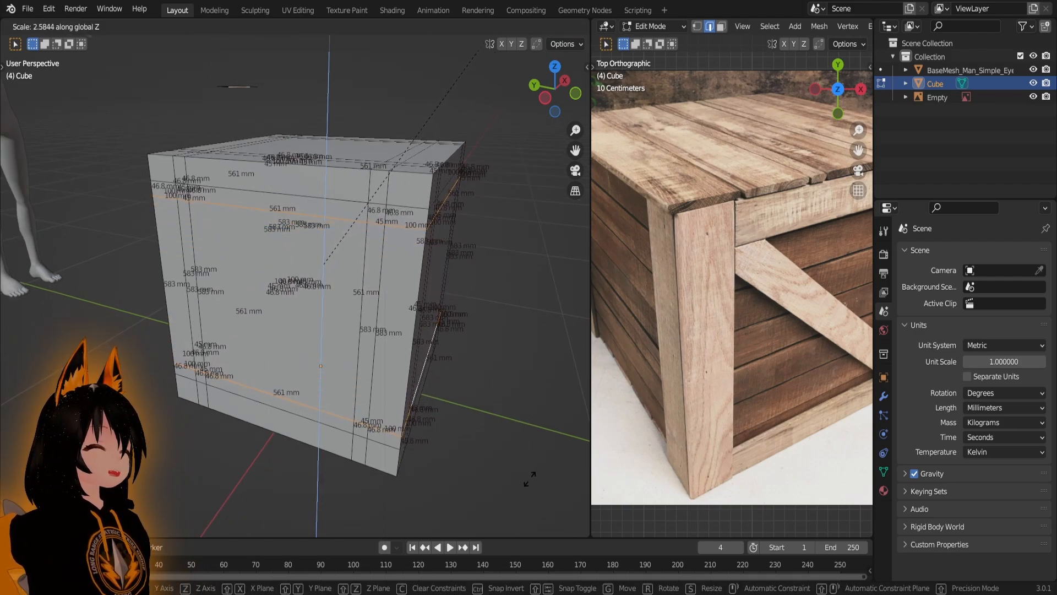
pyautogui.click(528, 479)
# - Fine-tune the Z spread so the horizontal loops sit about 45 mm from the outer ones, and switch to face selection mode
pyautogui.scroll(8, 392, 311)
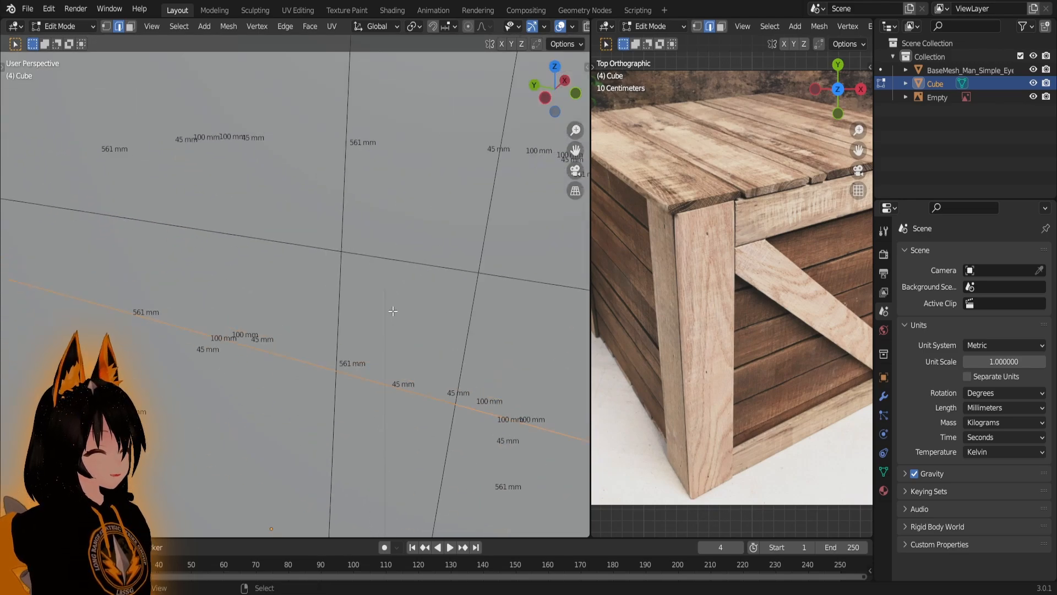
pyautogui.press('s')
pyautogui.press('z')
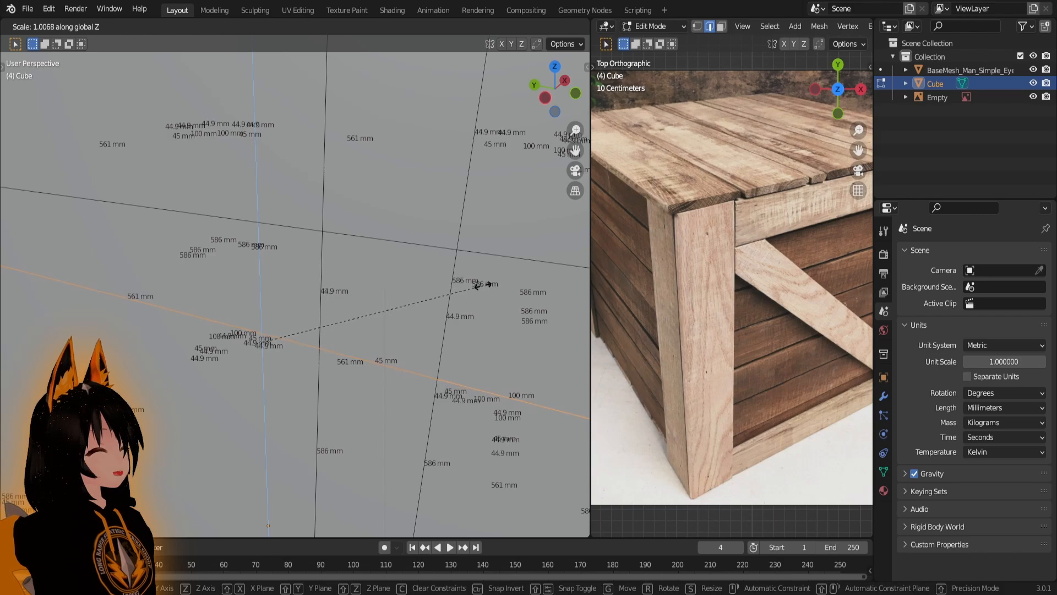
pyautogui.click(482, 285)
pyautogui.scroll(-7, 440, 302)
pyautogui.scroll(2, 342, 336)
pyautogui.moveTo(333, 336); pyautogui.dragTo(405, 315, button='middle')
pyautogui.press('3')
pyautogui.scroll(1, 290, 330)
pyautogui.scroll(-2, 352, 292)
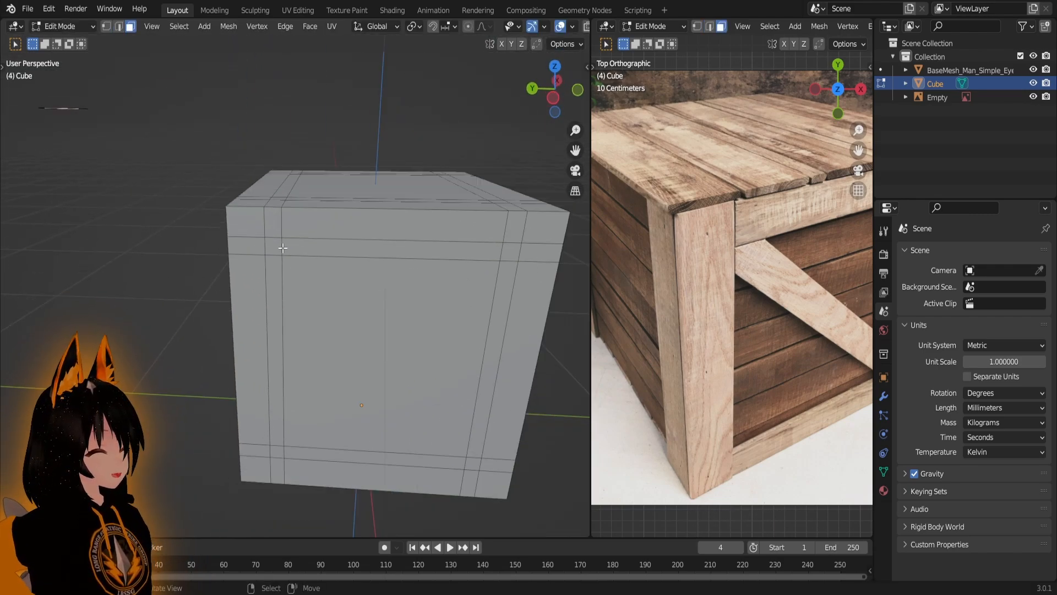
# - Select the four small squares where the inner loops cross on the cube's front side and check their edge lengths
pyautogui.keyDown('ctrl'); pyautogui.rightClick(499, 256); pyautogui.keyUp('ctrl')
pyautogui.rightClick(511, 254)
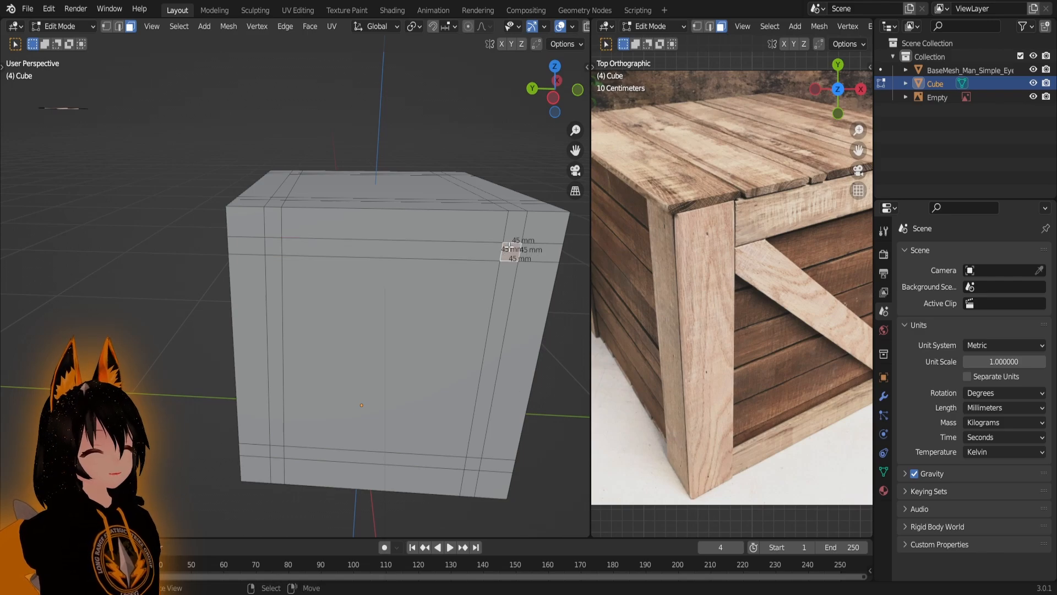
pyautogui.keyDown('shift'); pyautogui.rightClick(277, 246); pyautogui.keyUp('shift')
pyautogui.keyDown('shift'); pyautogui.rightClick(276, 452); pyautogui.keyUp('shift')
pyautogui.keyDown('shift'); pyautogui.rightClick(467, 461); pyautogui.keyUp('shift')
pyautogui.scroll(5, 297, 251)
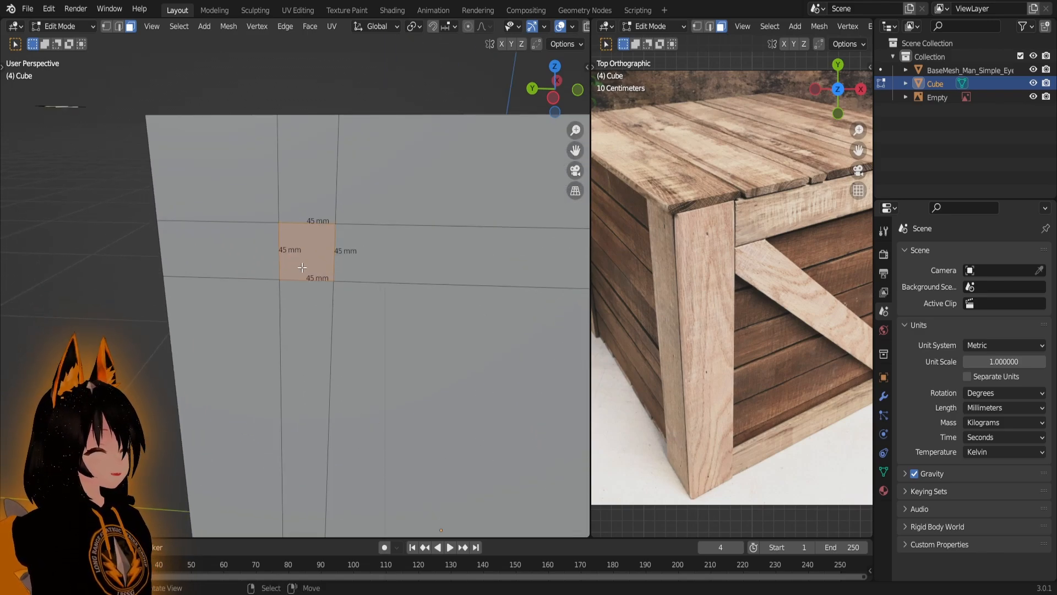
pyautogui.scroll(-6, 271, 215)
pyautogui.moveTo(271, 215); pyautogui.dragTo(434, 296, button='middle')
pyautogui.moveTo(332, 324); pyautogui.dragTo(489, 349, button='middle')
pyautogui.moveTo(300, 363); pyautogui.dragTo(322, 345, button='middle')
# - Examine how the diagonal brace meets the frame corner in the reference photo and compare it with the cube's upper loop crossings
pyautogui.scroll(2, 402, 371)
pyautogui.scroll(-4, 396, 298)
pyautogui.scroll(-2, 841, 302)
pyautogui.keyDown('shift'); pyautogui.moveTo(821, 247); pyautogui.dragTo(768, 259, button='middle'); pyautogui.keyUp('shift')
pyautogui.scroll(5, 763, 254)
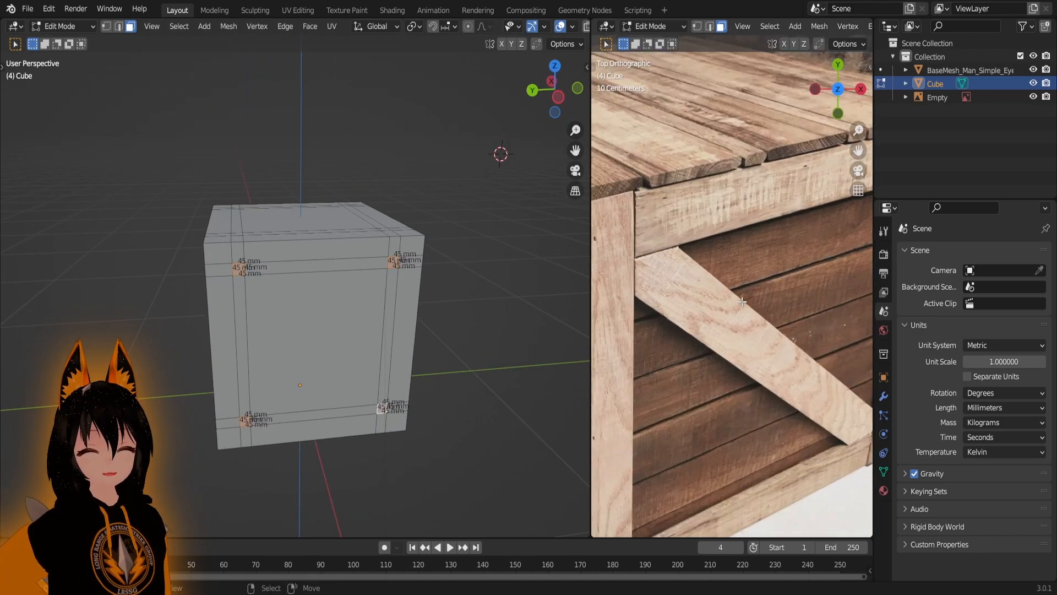
pyautogui.keyDown('shift'); pyautogui.moveTo(696, 252); pyautogui.dragTo(754, 250, button='middle'); pyautogui.keyUp('shift')
pyautogui.scroll(-2, 745, 294)
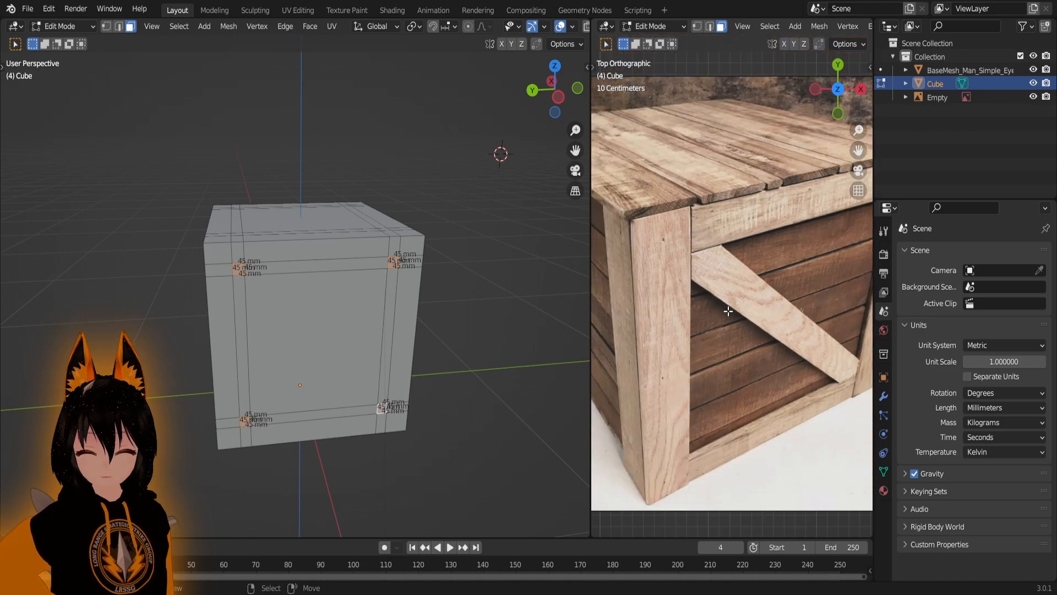
pyautogui.scroll(4, 728, 311)
pyautogui.keyDown('shift'); pyautogui.moveTo(654, 230); pyautogui.dragTo(666, 233, button='middle'); pyautogui.keyUp('shift')
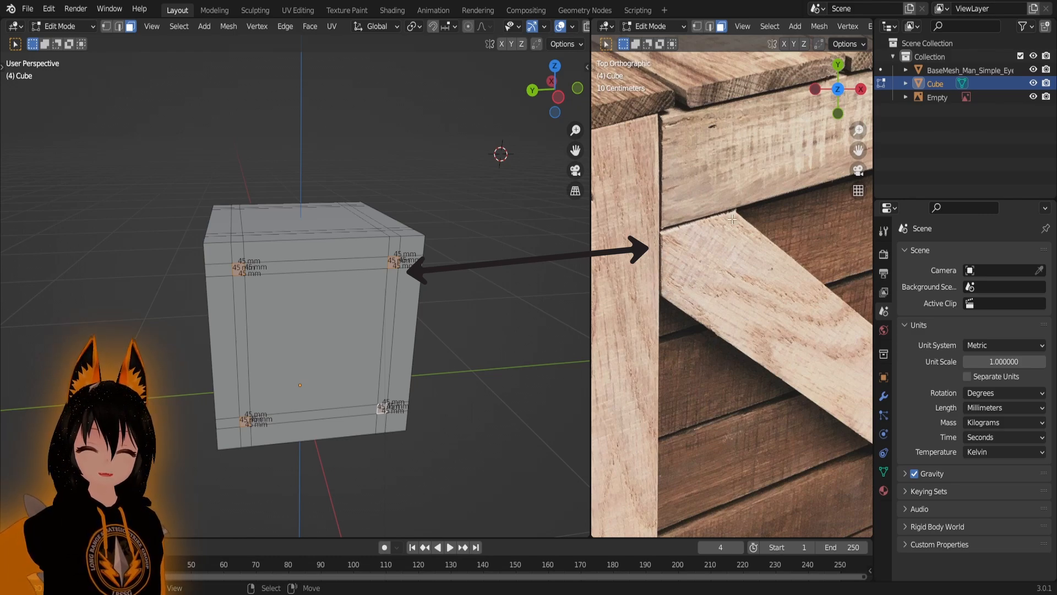
pyautogui.scroll(-5, 709, 249)
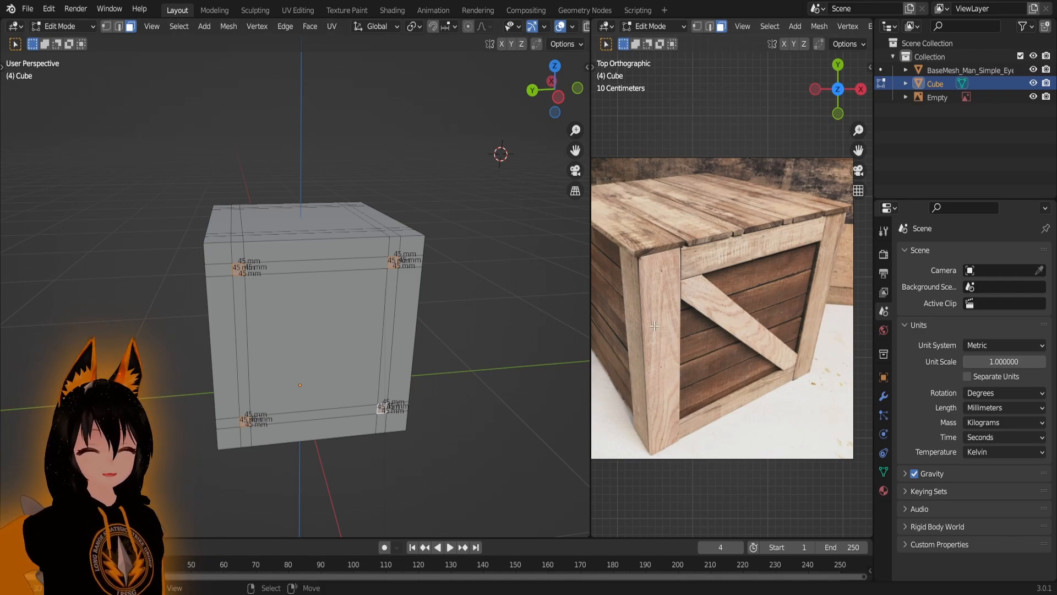
pyautogui.scroll(1, 264, 267)
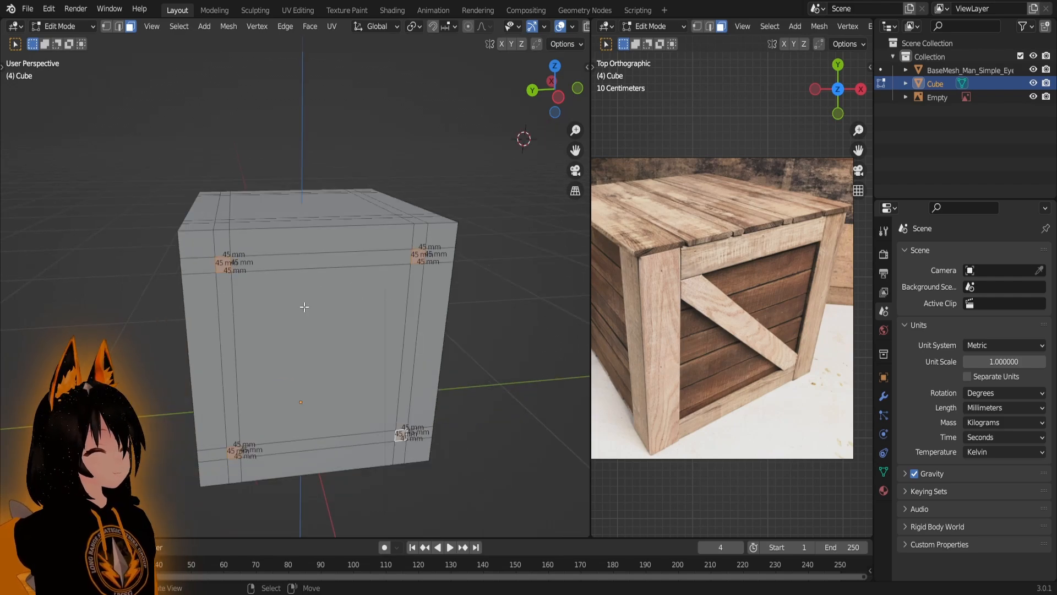
pyautogui.scroll(4, 738, 350)
pyautogui.scroll(-1, 716, 297)
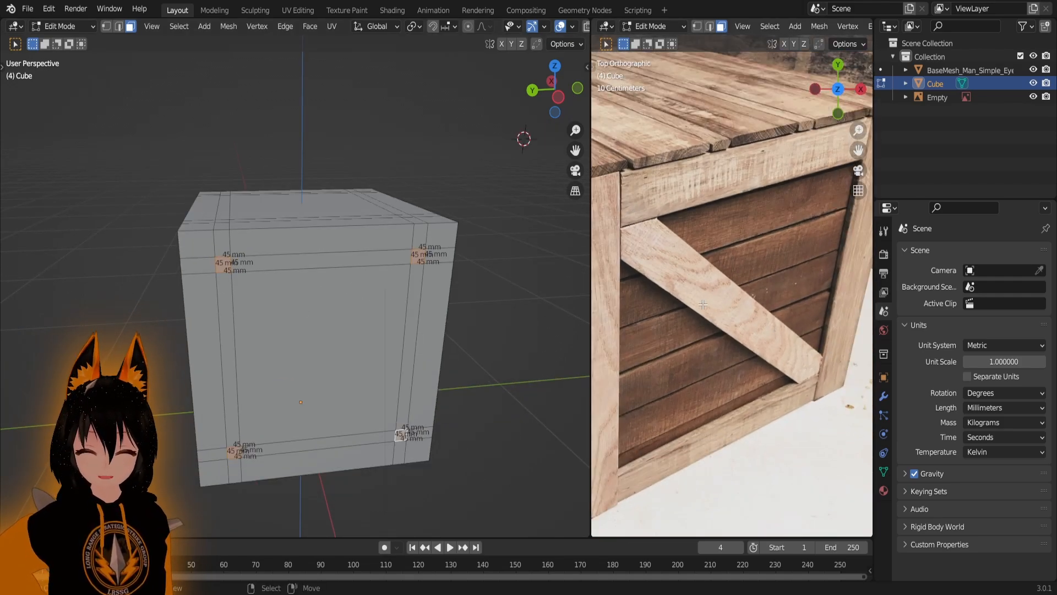
pyautogui.scroll(3, 343, 283)
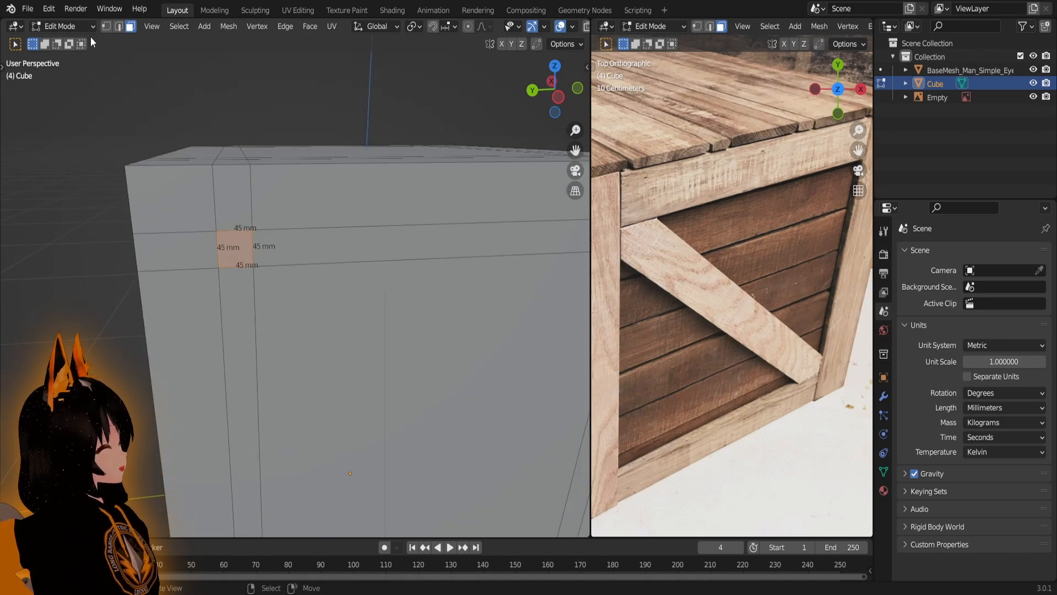
# - Switch to vertex selection, clear the selection, and select the innermost vertex of the upper-left loop crossing on the front side
pyautogui.press('1')
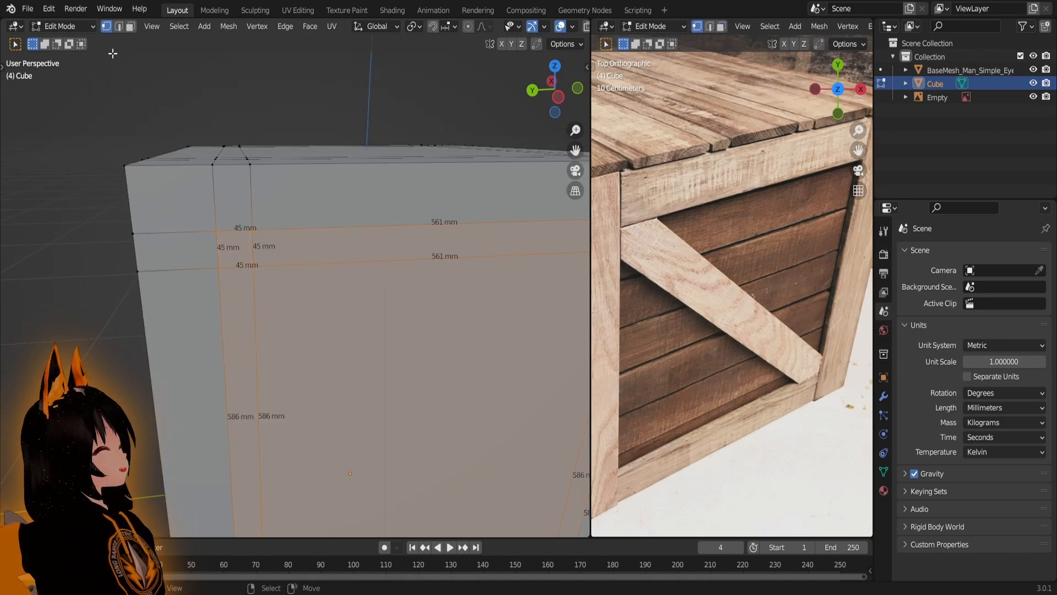
pyautogui.hotkey('alt', 'a')
pyautogui.scroll(-5, 320, 256)
pyautogui.keyDown('shift'); pyautogui.moveTo(340, 269); pyautogui.dragTo(348, 284, button='middle'); pyautogui.keyUp('shift')
pyautogui.scroll(3, 391, 295)
pyautogui.rightClick(221, 272)
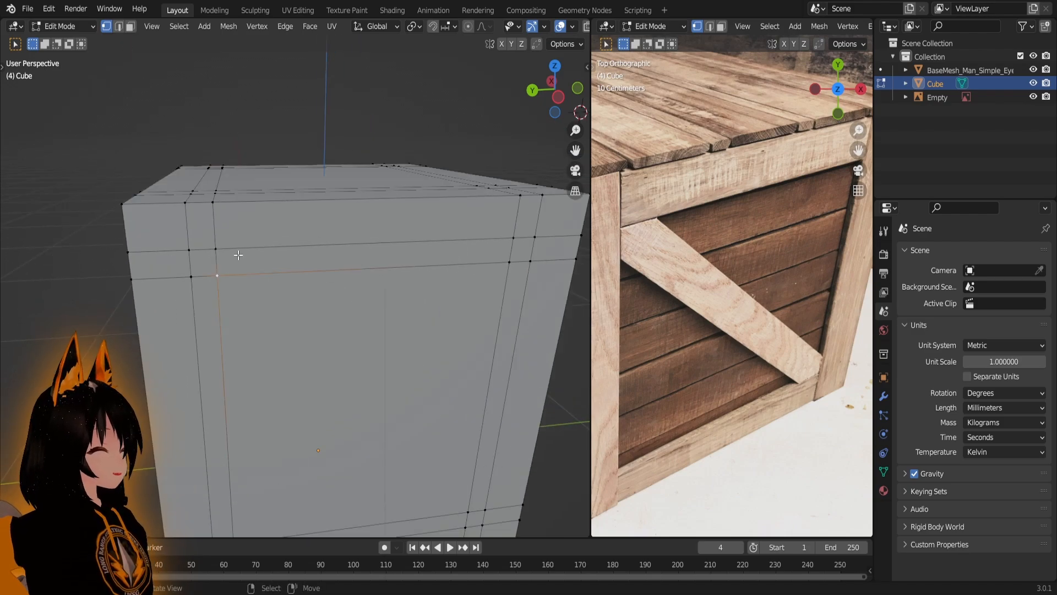
# - Study both ends of the diagonal brace in the reference photo to decide which loop-crossing vertices the brace edges should connect
pyautogui.scroll(-5, 374, 239)
pyautogui.moveTo(369, 237); pyautogui.dragTo(409, 274, button='middle')
pyautogui.scroll(3, 358, 241)
pyautogui.scroll(-1, 417, 286)
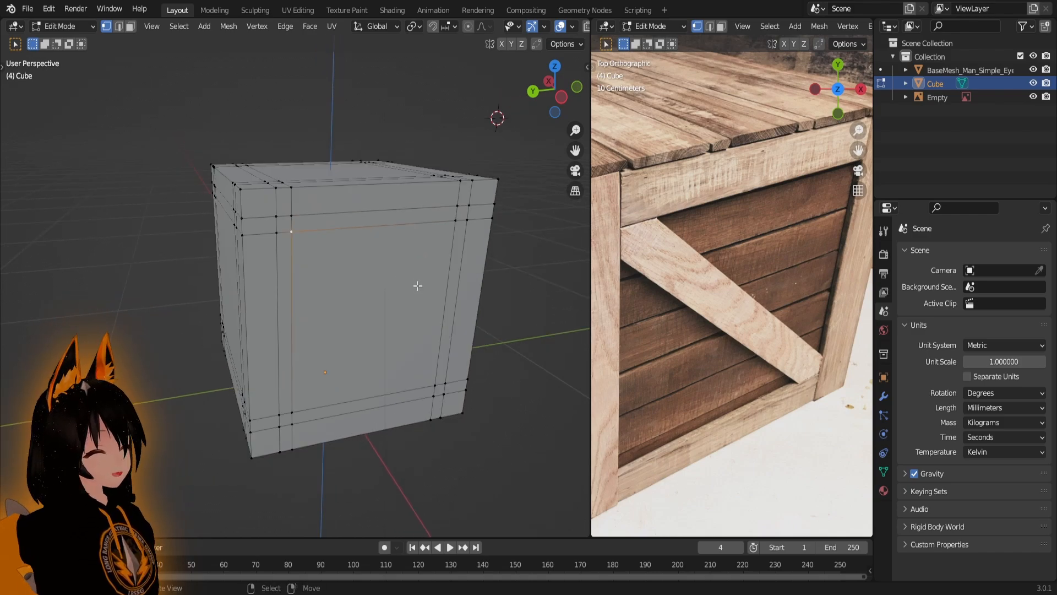
pyautogui.scroll(5, 330, 281)
pyautogui.scroll(-5, 321, 241)
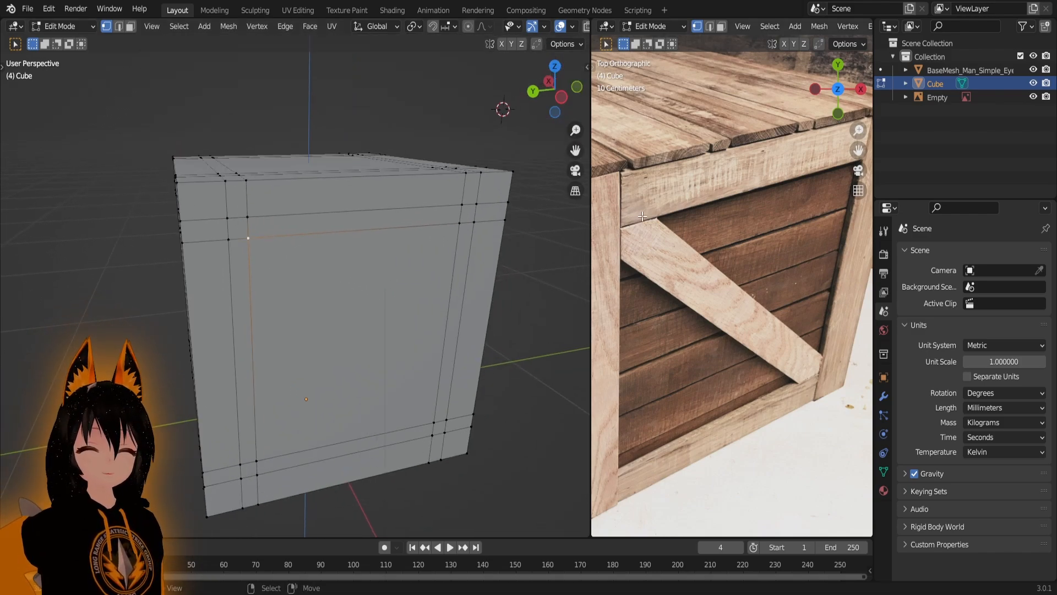
pyautogui.scroll(5, 667, 228)
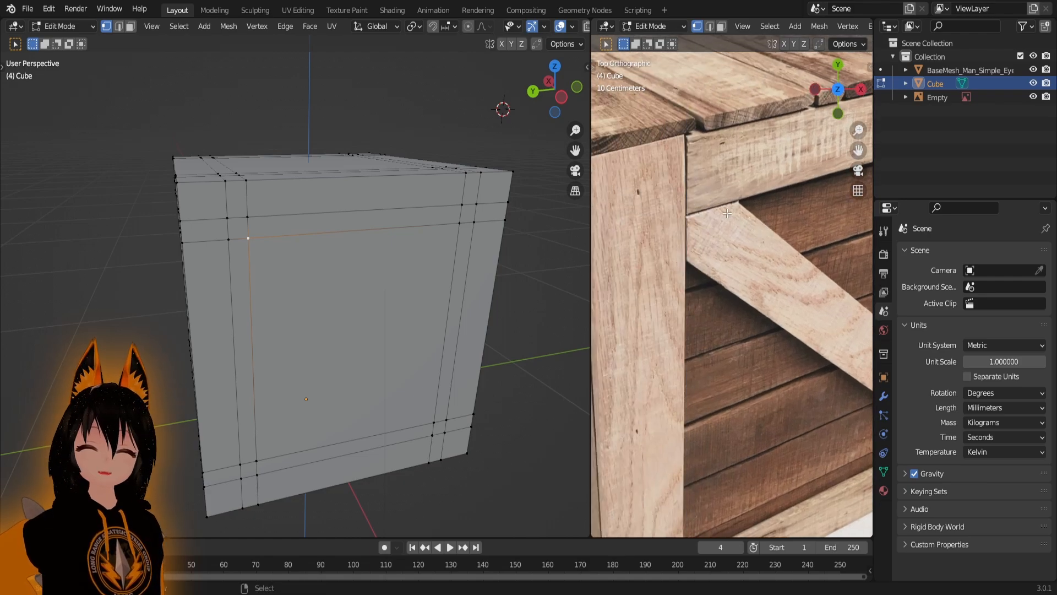
pyautogui.scroll(-4, 709, 215)
pyautogui.scroll(4, 709, 297)
pyautogui.scroll(-1, 761, 312)
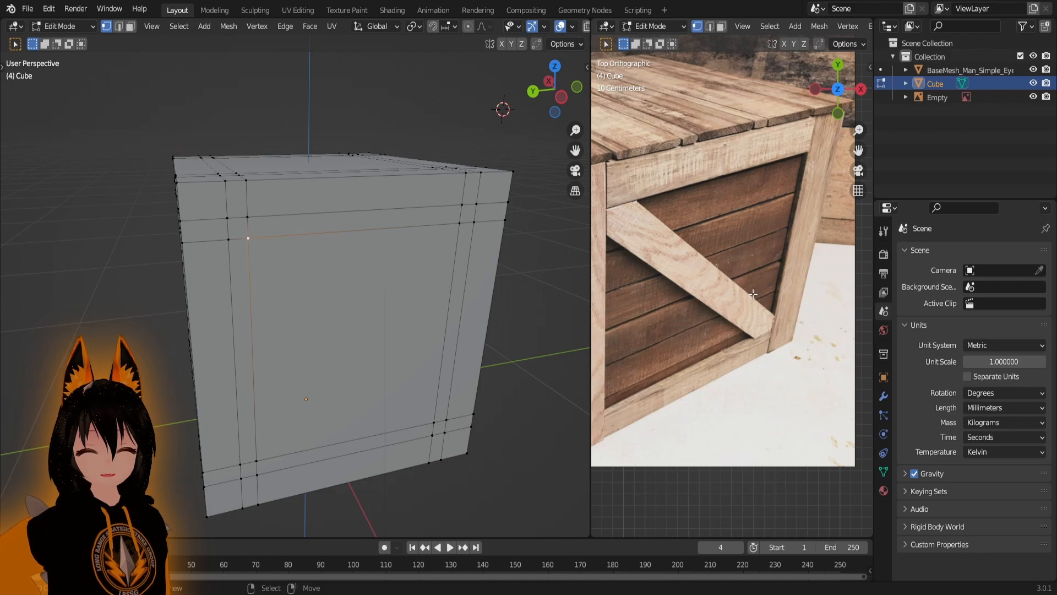
pyautogui.scroll(1, 356, 284)
pyautogui.scroll(3, 644, 195)
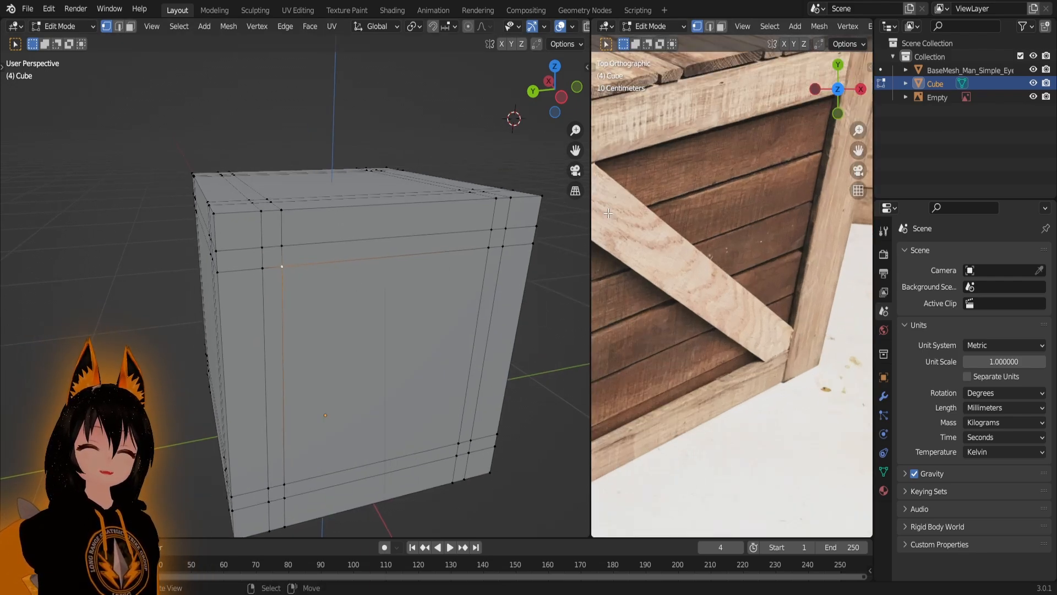
pyautogui.scroll(2, 281, 259)
pyautogui.moveTo(281, 260); pyautogui.dragTo(279, 264, button='middle')
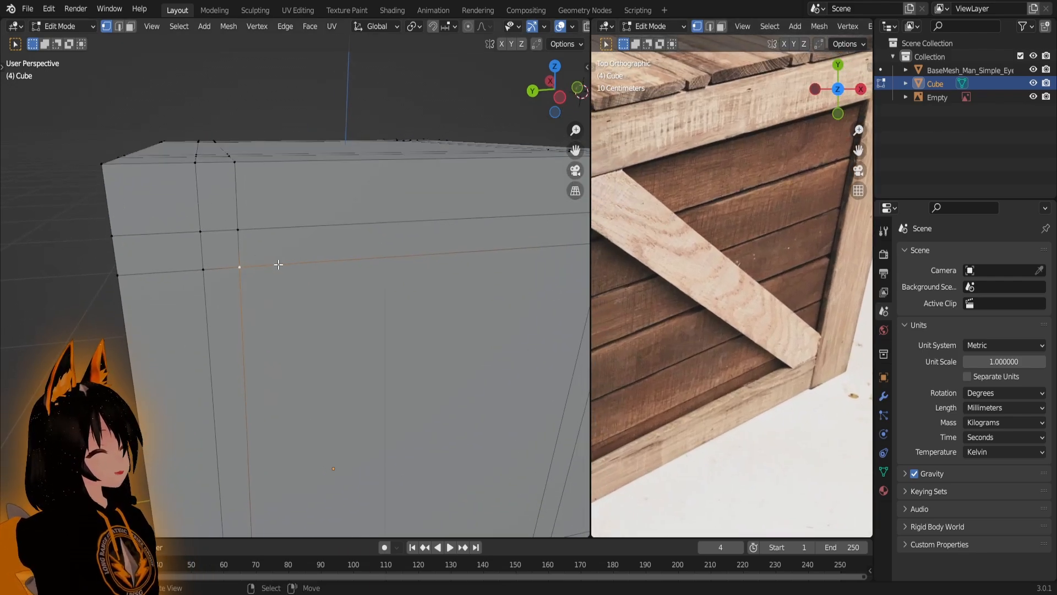
# - Join the upper-right vertex of the upper-left loop crossing to the upper-right vertex of the lower-right crossing with a diagonal edge
pyautogui.click(232, 225)
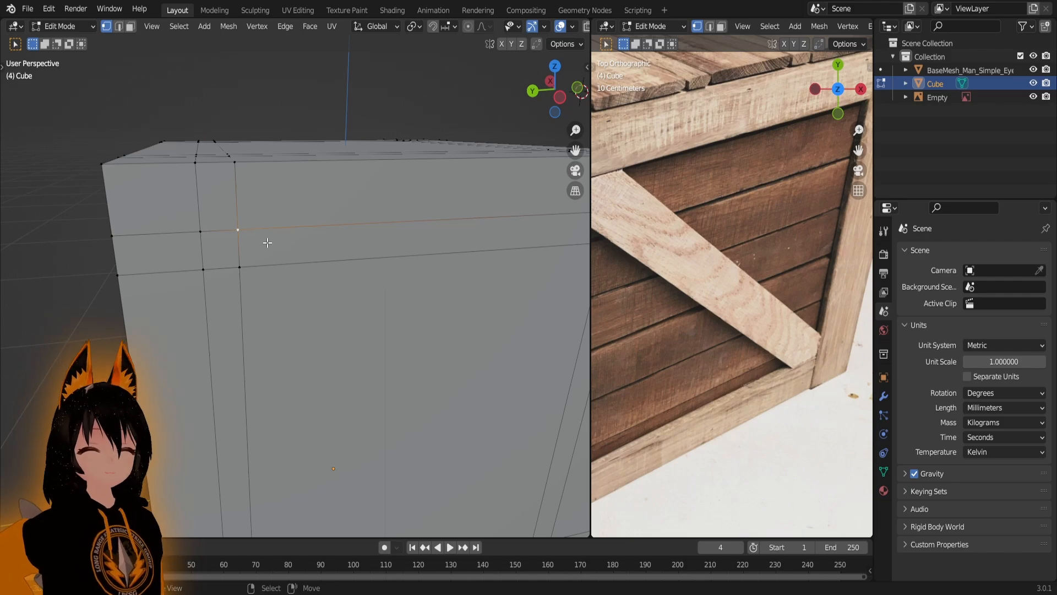
pyautogui.scroll(-2, 267, 243)
pyautogui.keyDown('shift'); pyautogui.moveTo(726, 236); pyautogui.dragTo(766, 240, button='middle'); pyautogui.keyUp('shift')
pyautogui.scroll(2, 265, 256)
pyautogui.keyDown('shift'); pyautogui.moveTo(297, 250); pyautogui.dragTo(286, 241, button='middle'); pyautogui.keyUp('shift')
pyautogui.scroll(-3, 243, 271)
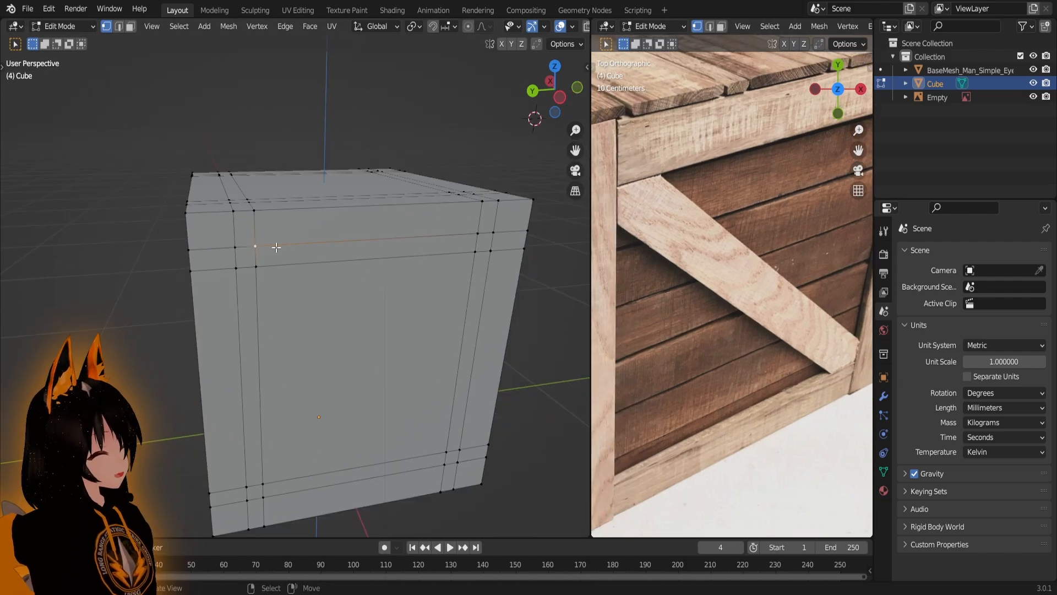
pyautogui.scroll(1, 248, 230)
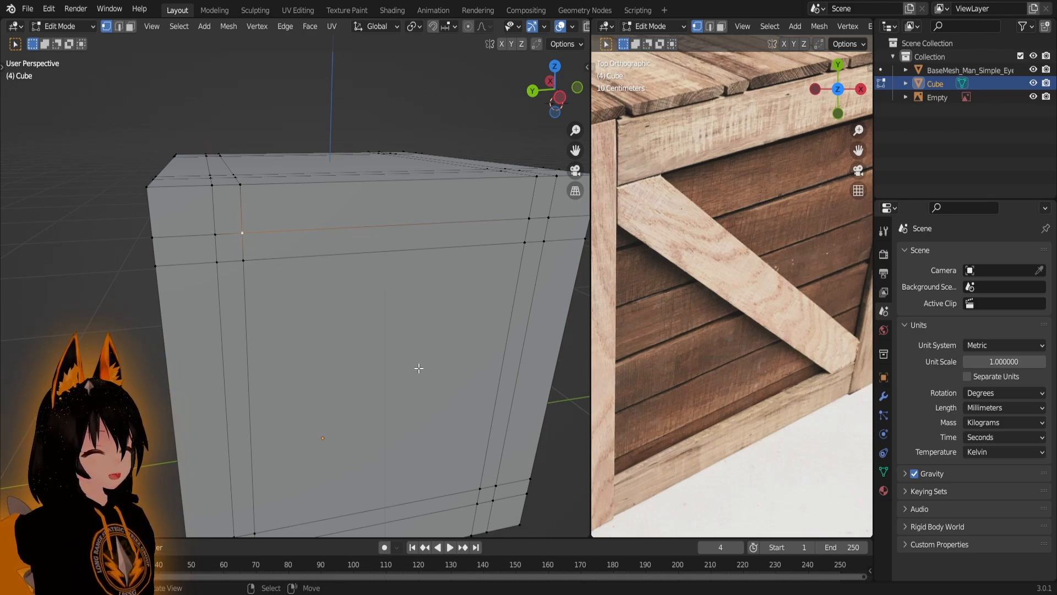
pyautogui.keyDown('shift'); pyautogui.moveTo(480, 464); pyautogui.dragTo(385, 310, button='middle'); pyautogui.keyUp('shift')
pyautogui.scroll(3, 387, 312)
pyautogui.scroll(-1, 147, 119)
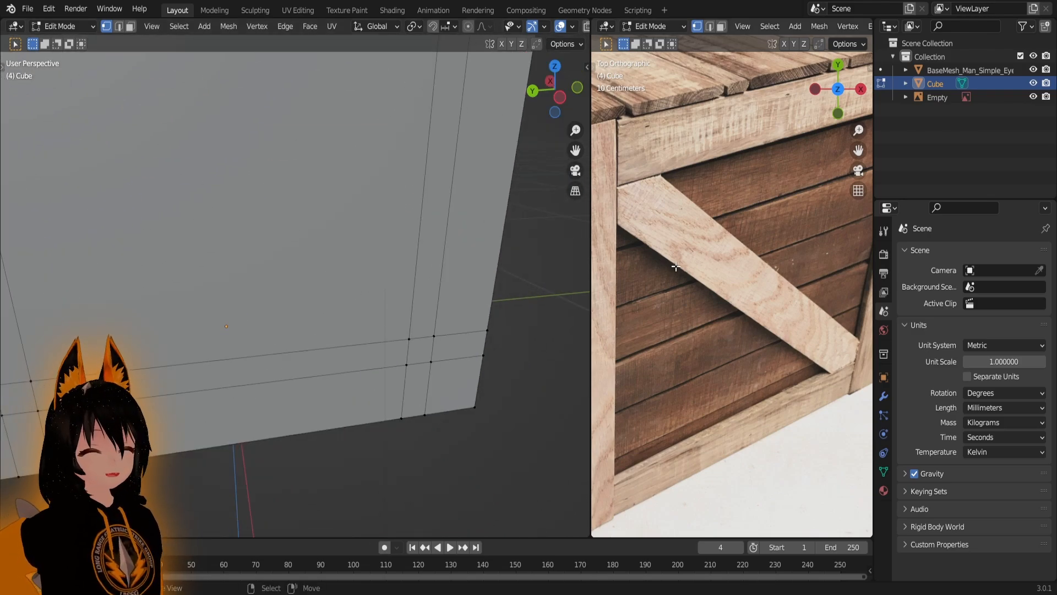
pyautogui.scroll(1, 456, 255)
pyautogui.keyDown('shift'); pyautogui.moveTo(489, 307); pyautogui.dragTo(387, 274, button='middle'); pyautogui.keyUp('shift')
pyautogui.scroll(1, 387, 274)
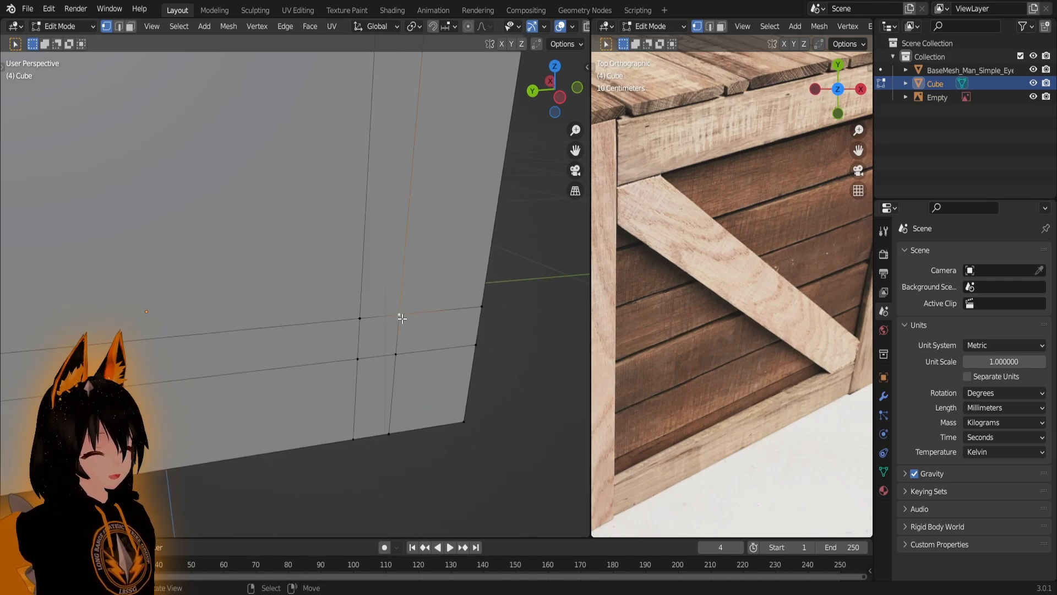
pyautogui.scroll(-6, 401, 315)
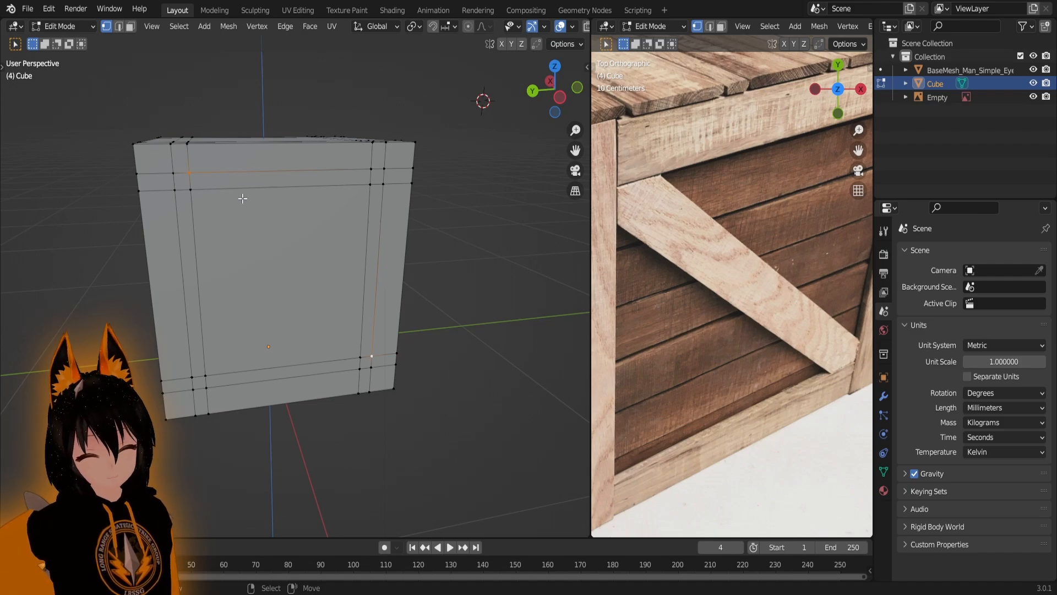
pyautogui.press('j')
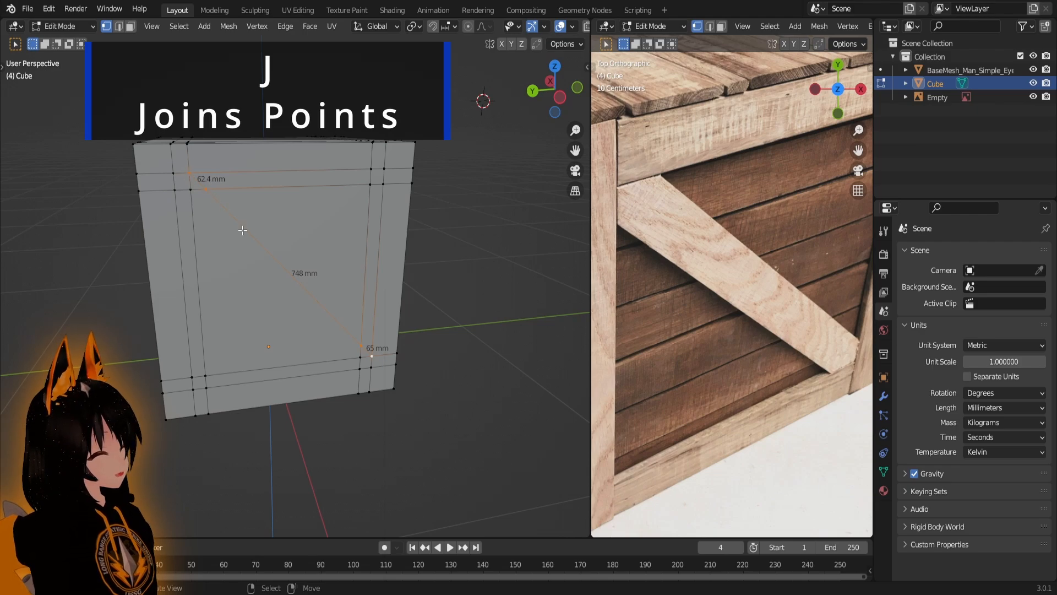
# - Try to move the vertex where the new diagonal crosses the inner vertical loop near the lower-right corner
pyautogui.scroll(8, 237, 224)
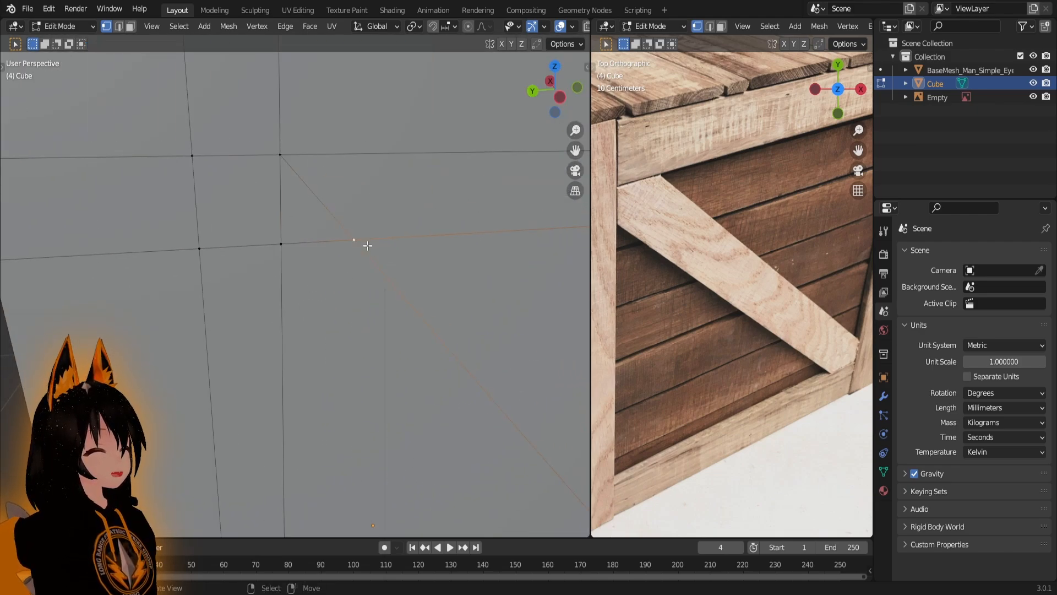
pyautogui.scroll(-3, 368, 245)
pyautogui.scroll(-5, 342, 283)
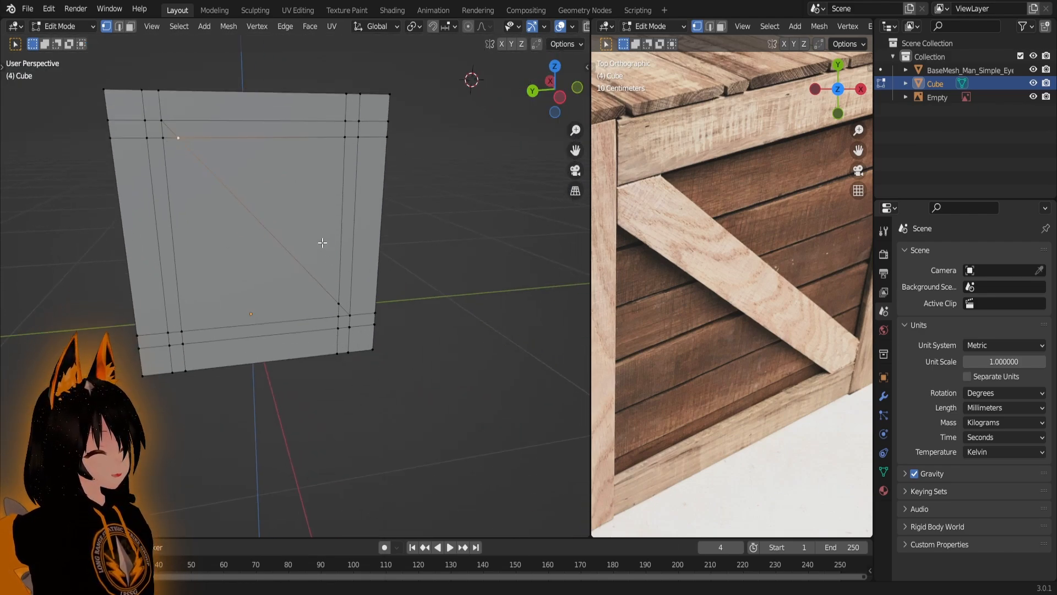
pyautogui.scroll(5, 322, 240)
pyautogui.click(384, 316)
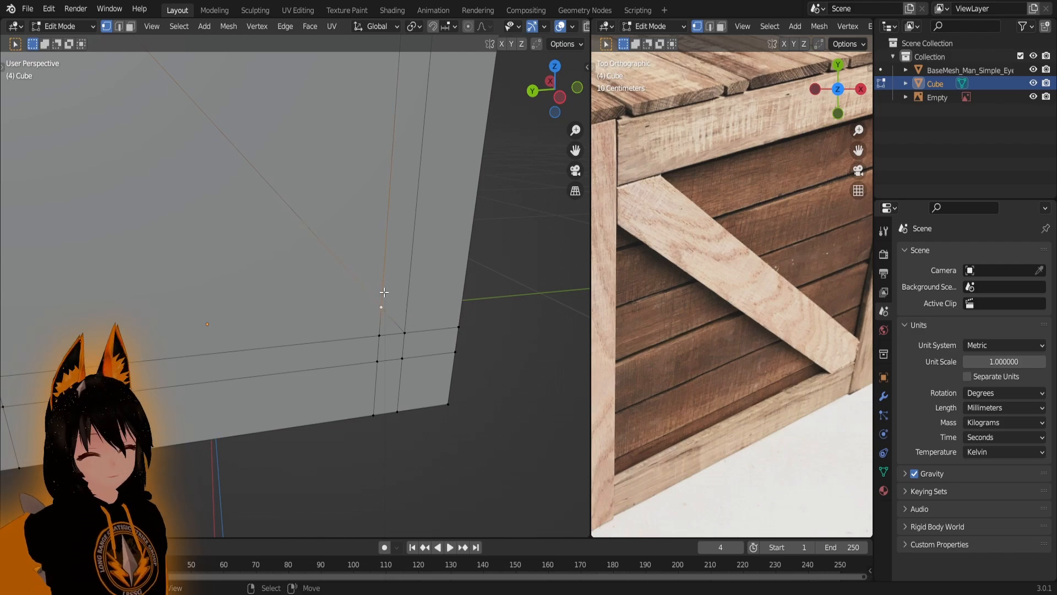
pyautogui.press('g')
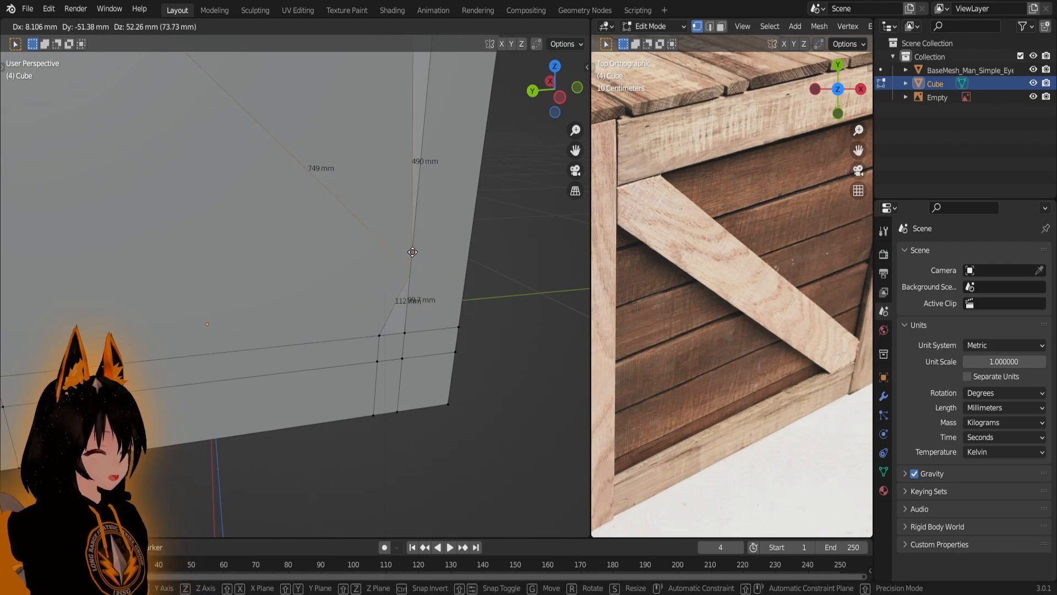
pyautogui.rightClick(412, 225)
# - Select the full diagonal edge path from its upper-left end vertex to its lower-right end vertex
pyautogui.scroll(-4, 424, 281)
pyautogui.rightClick(153, 114)
pyautogui.keyDown('ctrl'); pyautogui.rightClick(348, 309); pyautogui.keyUp('ctrl')
pyautogui.scroll(-2, 770, 240)
pyautogui.scroll(-1, 770, 240)
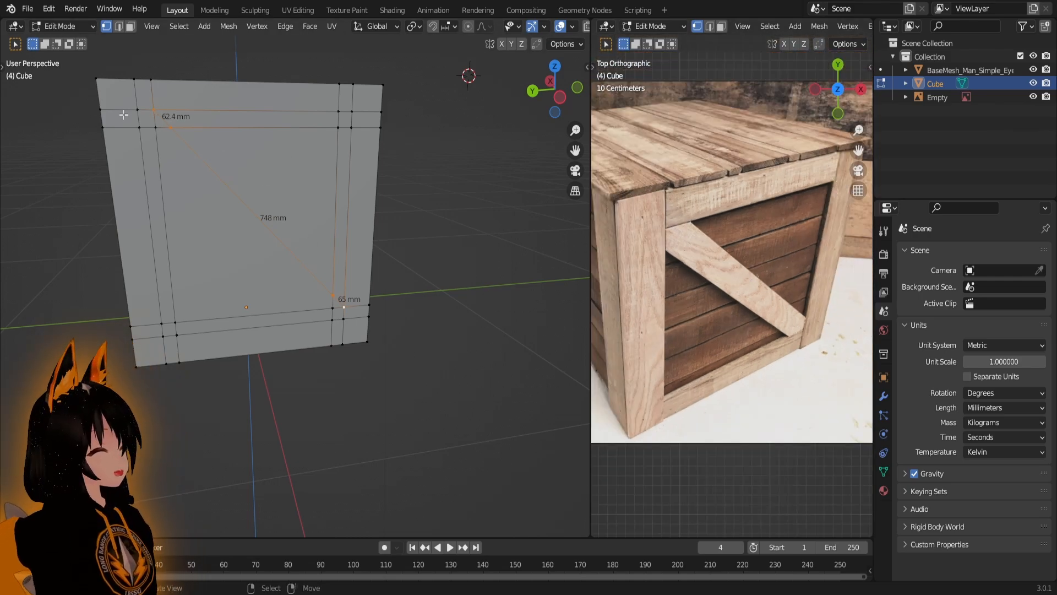
# - Join the lower-left vertex of the upper-left loop crossing to the lower-left vertex of the lower-right crossing with a second diagonal edge
pyautogui.scroll(4, 351, 294)
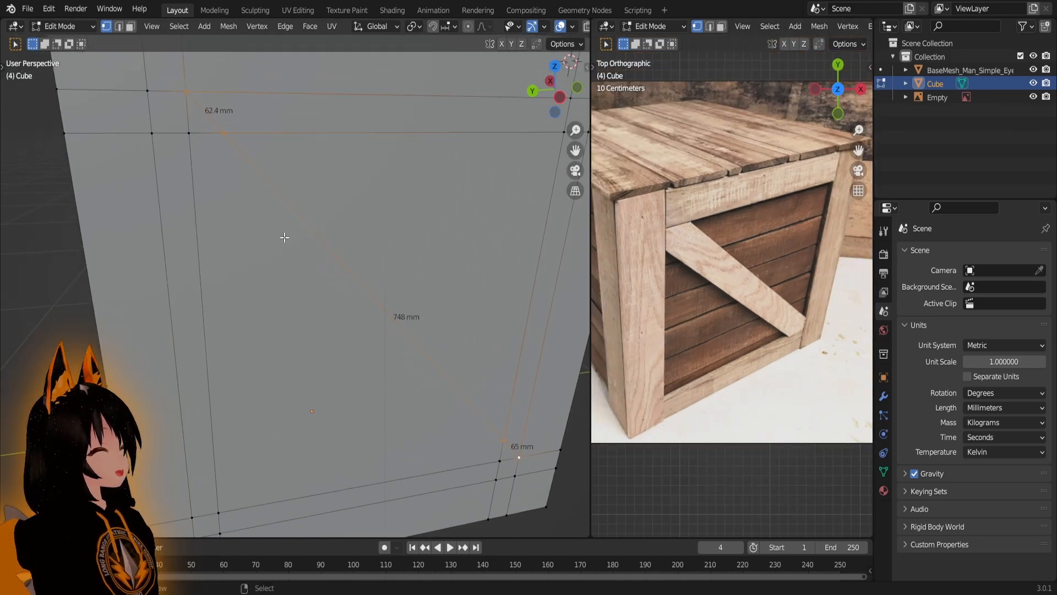
pyautogui.scroll(-4, 199, 151)
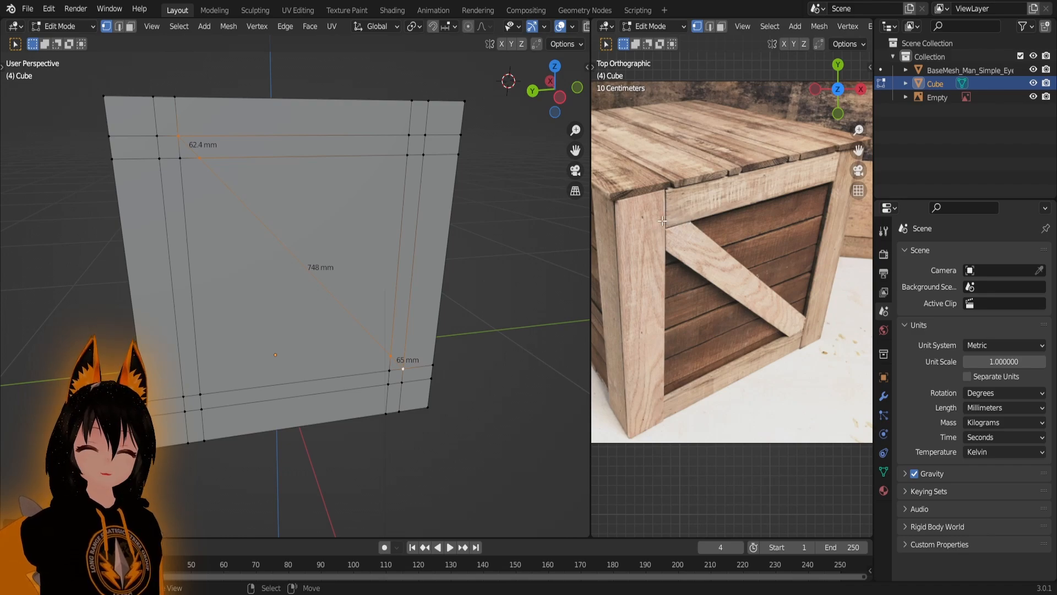
pyautogui.scroll(4, 476, 237)
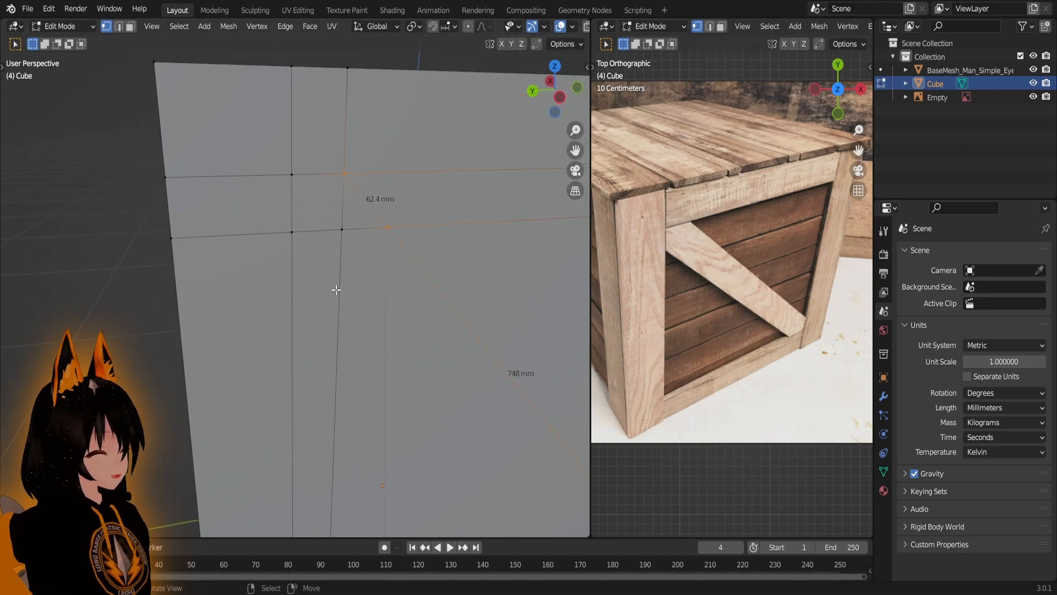
pyautogui.keyDown('shift'); pyautogui.moveTo(334, 282); pyautogui.dragTo(267, 238, button='middle'); pyautogui.keyUp('shift')
pyautogui.click(241, 191)
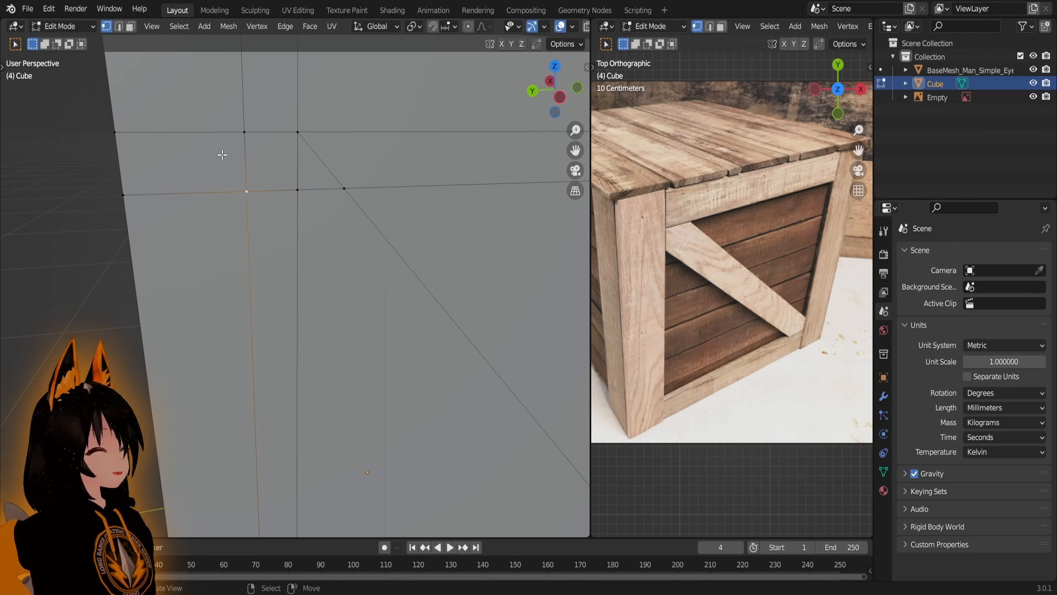
pyautogui.scroll(-5, 230, 203)
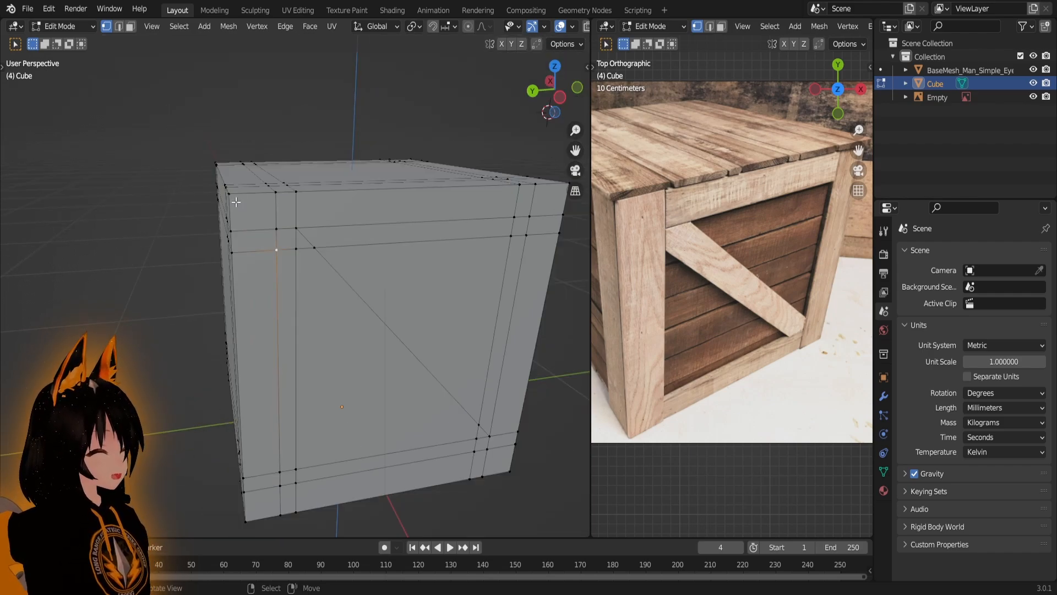
pyautogui.scroll(6, 289, 284)
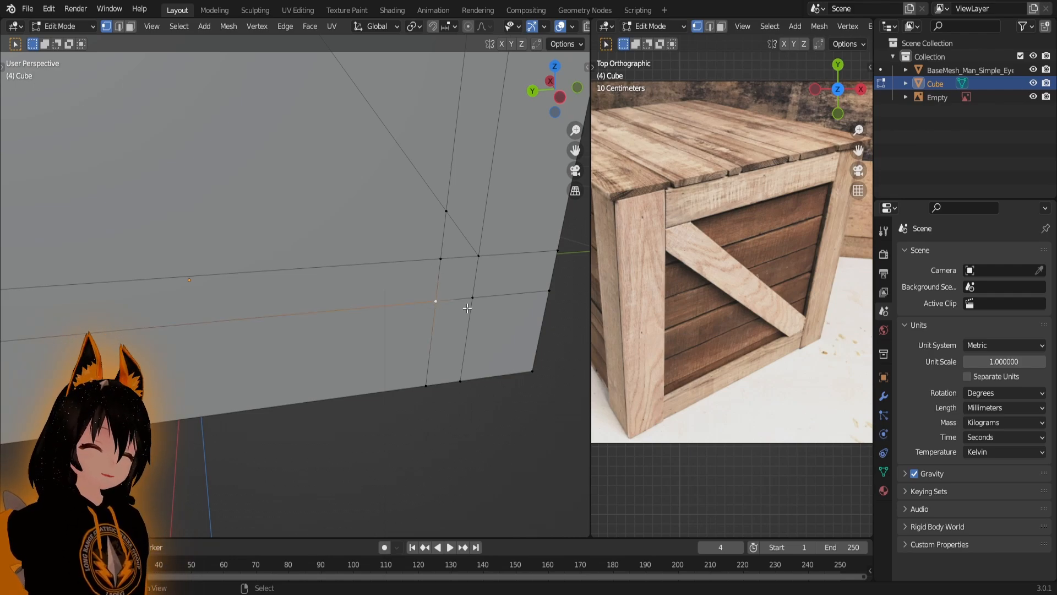
pyautogui.scroll(-5, 433, 305)
pyautogui.press('j')
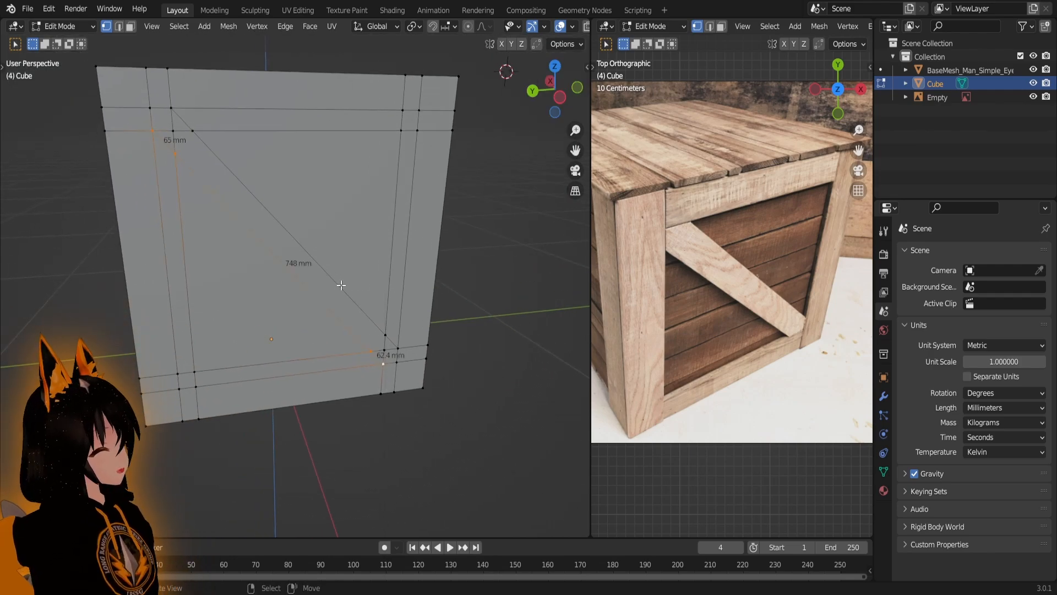
pyautogui.keyDown('shift'); pyautogui.moveTo(168, 154); pyautogui.dragTo(191, 195, button='middle'); pyautogui.keyUp('shift')
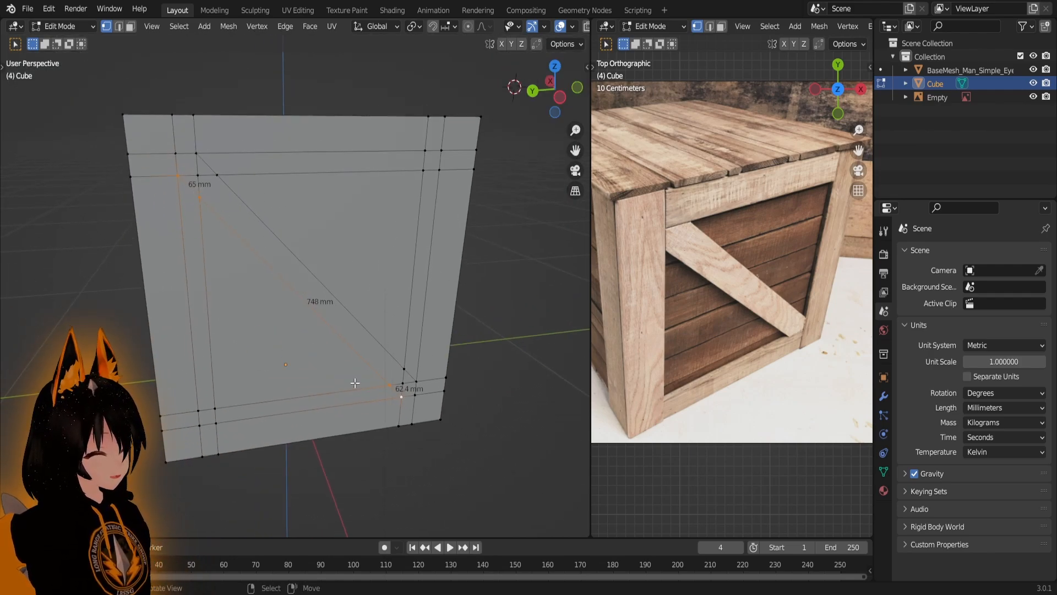
pyautogui.hotkey('alt', 'a')
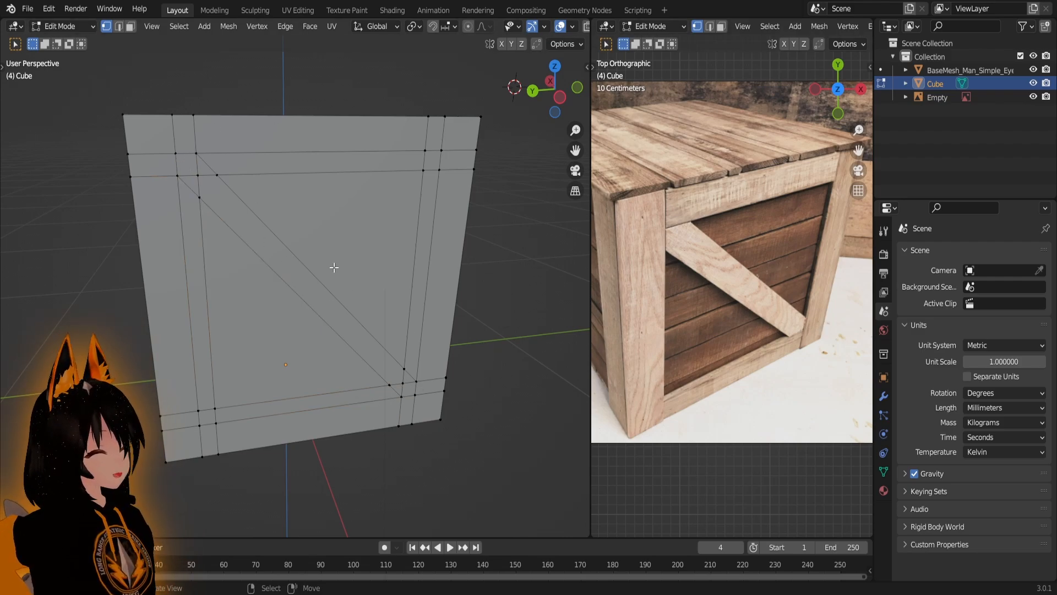
# - Join the upper-left vertex of the upper-right loop crossing to the upper-left vertex of the lower-left crossing with an opposing diagonal edge
pyautogui.scroll(-2, 322, 258)
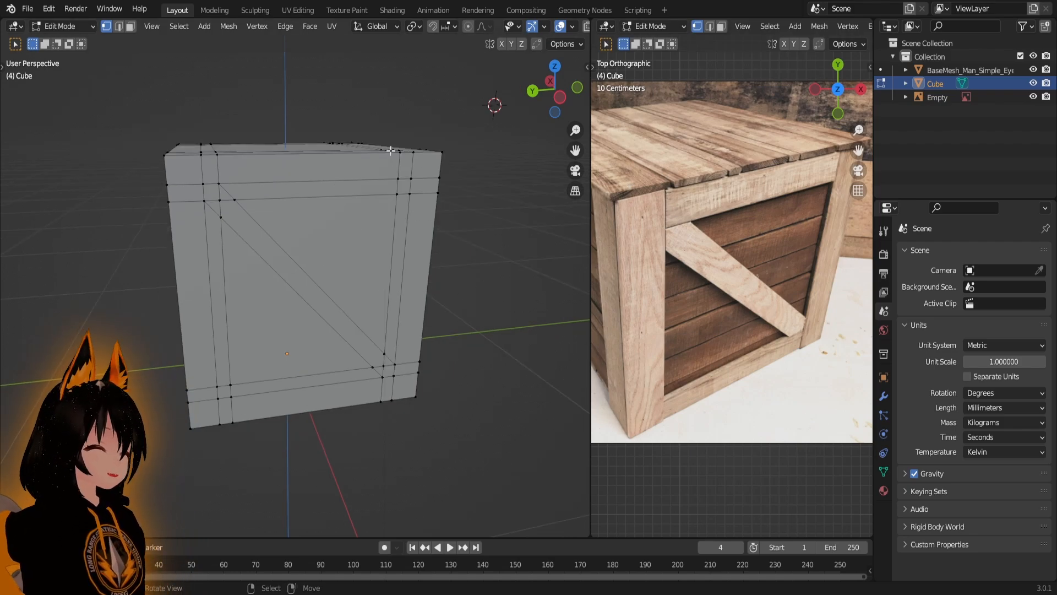
pyautogui.moveTo(326, 210); pyautogui.dragTo(339, 213, button='middle')
pyautogui.scroll(1, 353, 254)
pyautogui.keyDown('shift'); pyautogui.moveTo(356, 283); pyautogui.dragTo(372, 267, button='middle'); pyautogui.keyUp('shift')
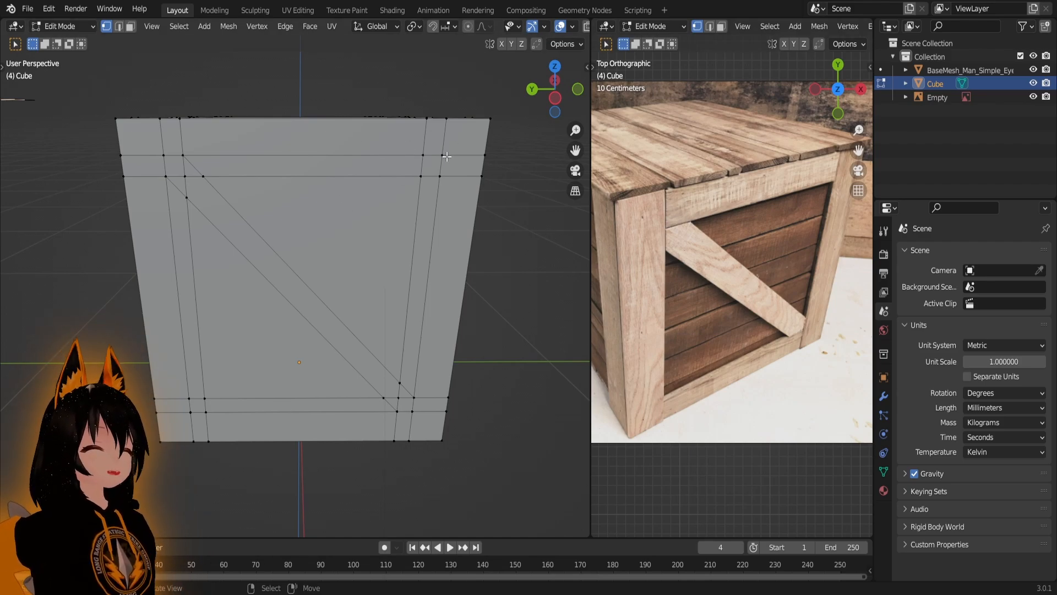
pyautogui.scroll(3, 446, 156)
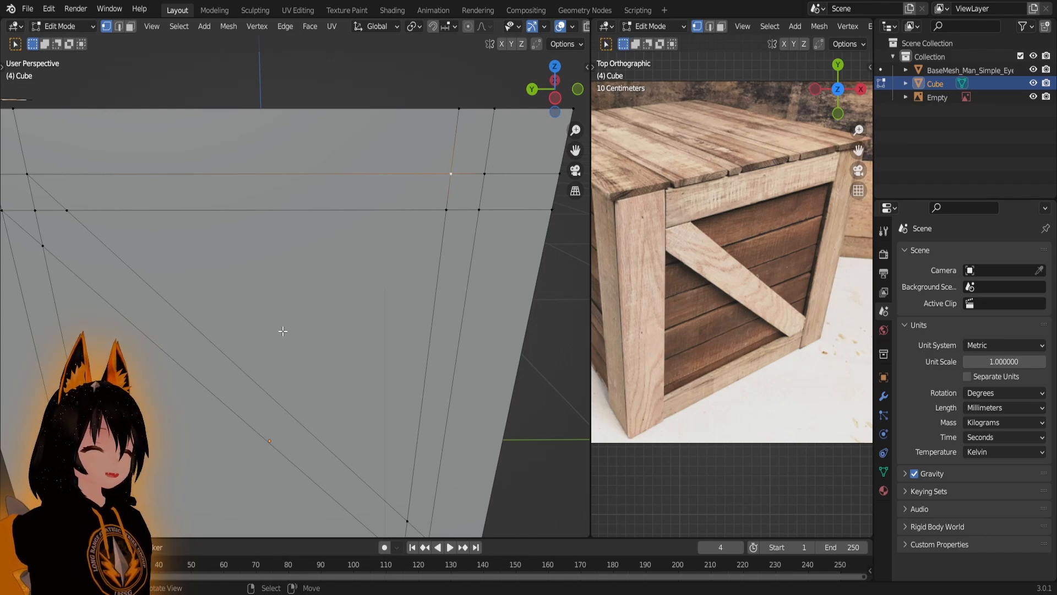
pyautogui.scroll(-5, 419, 167)
pyautogui.keyDown('shift'); pyautogui.moveTo(318, 350); pyautogui.dragTo(344, 340, button='middle'); pyautogui.keyUp('shift')
pyautogui.scroll(3, 446, 248)
pyautogui.scroll(1, 325, 373)
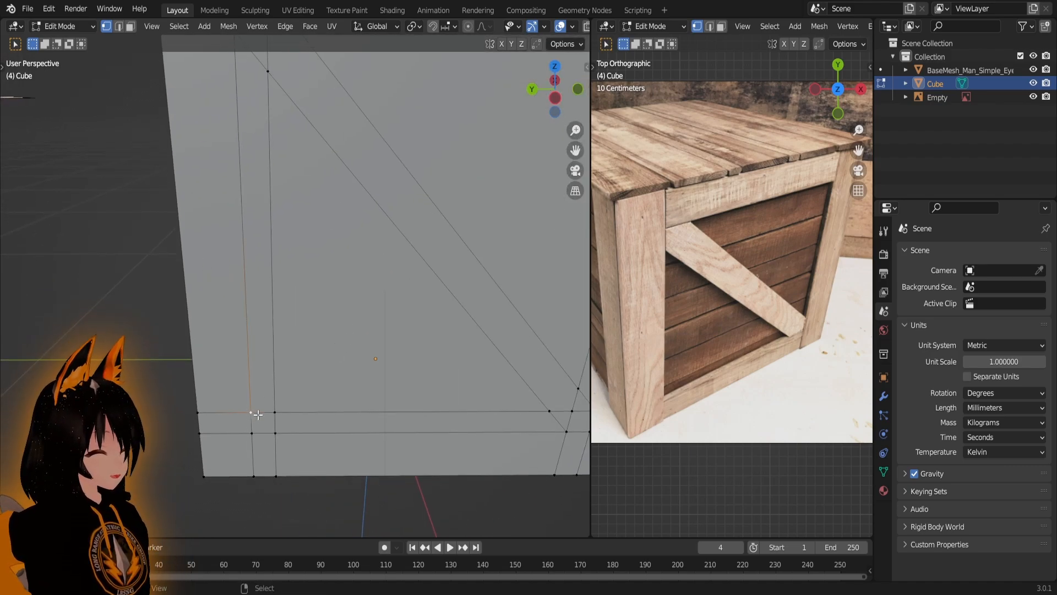
pyautogui.scroll(-5, 256, 433)
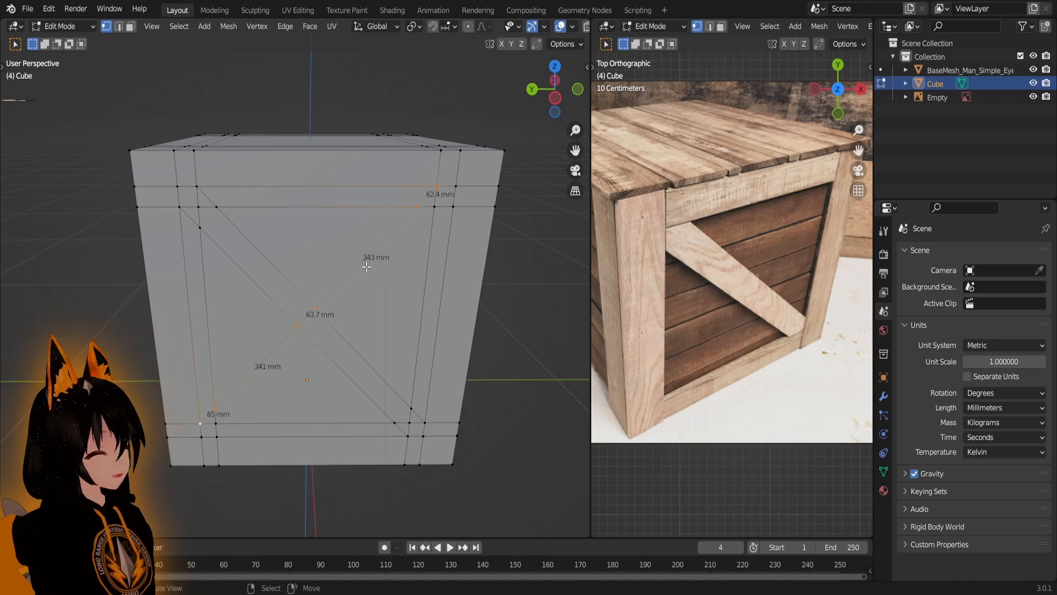
pyautogui.scroll(3, 367, 359)
pyautogui.scroll(-3, 361, 264)
pyautogui.scroll(3, 296, 319)
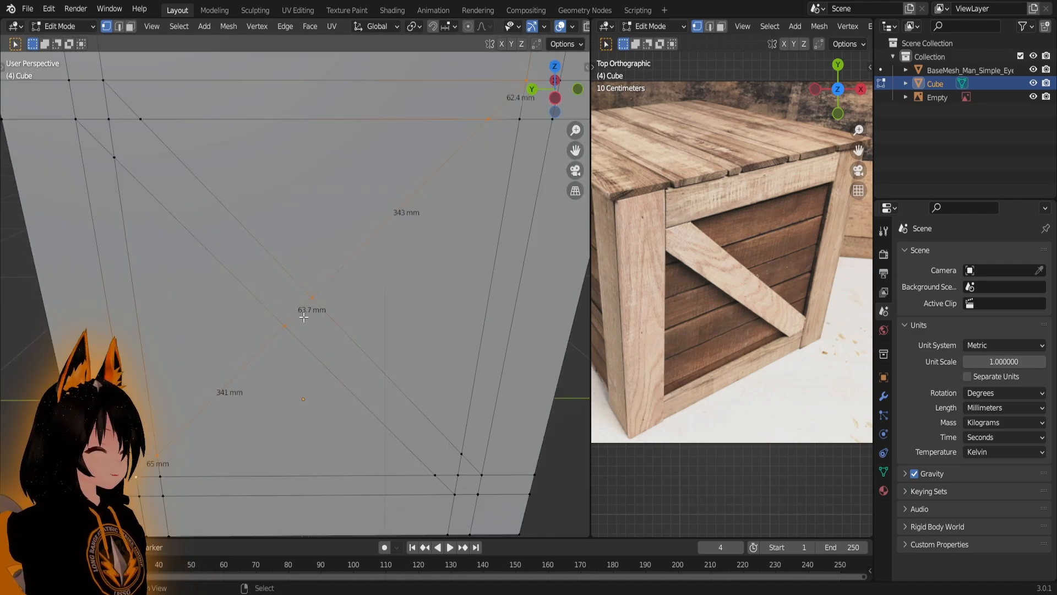
# - Join the lower-right vertices of the upper-right and lower-left loop crossings to complete the X brace outline, and clear the selection
pyautogui.scroll(-2, 342, 276)
pyautogui.moveTo(417, 258); pyautogui.dragTo(345, 257, button='middle')
pyautogui.click(397, 216)
pyautogui.moveTo(342, 317); pyautogui.dragTo(310, 339, button='middle')
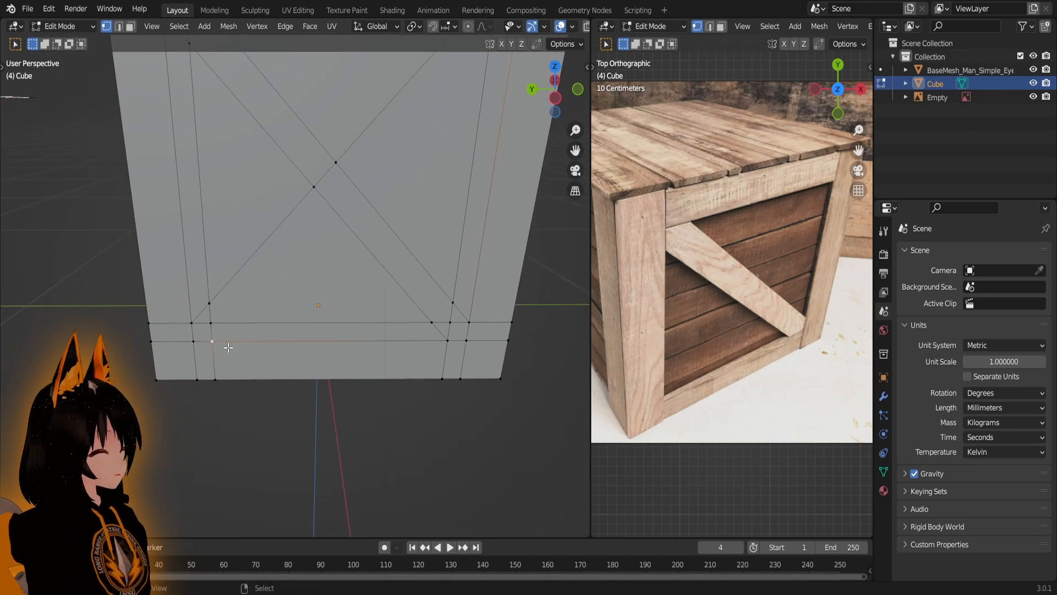
pyautogui.keyDown('shift'); pyautogui.moveTo(339, 208); pyautogui.dragTo(348, 289, button='middle'); pyautogui.keyUp('shift')
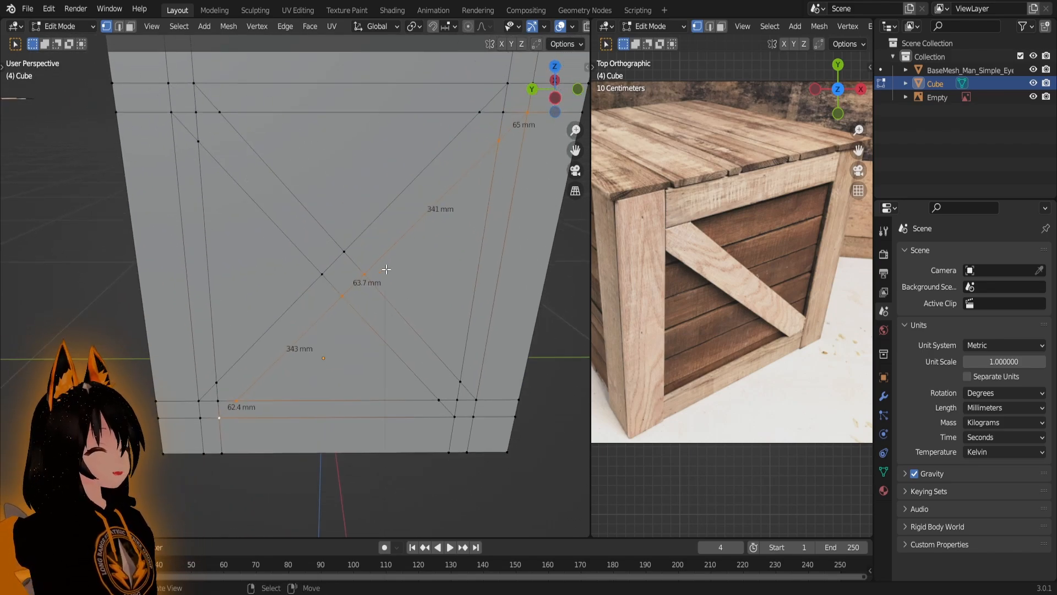
pyautogui.scroll(-2, 412, 268)
pyautogui.click(516, 245)
# - Connect the matching loop-crossing vertices on another side face of the cube to form the same pair of crossed diagonal braces
pyautogui.moveTo(346, 250); pyautogui.dragTo(390, 192, button='middle')
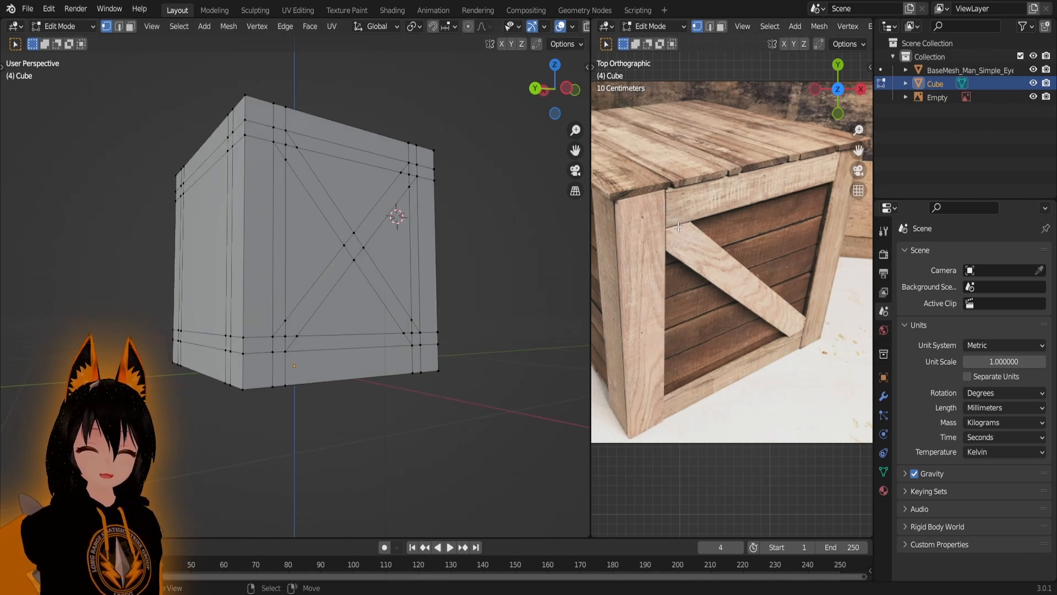
pyautogui.scroll(-2, 715, 279)
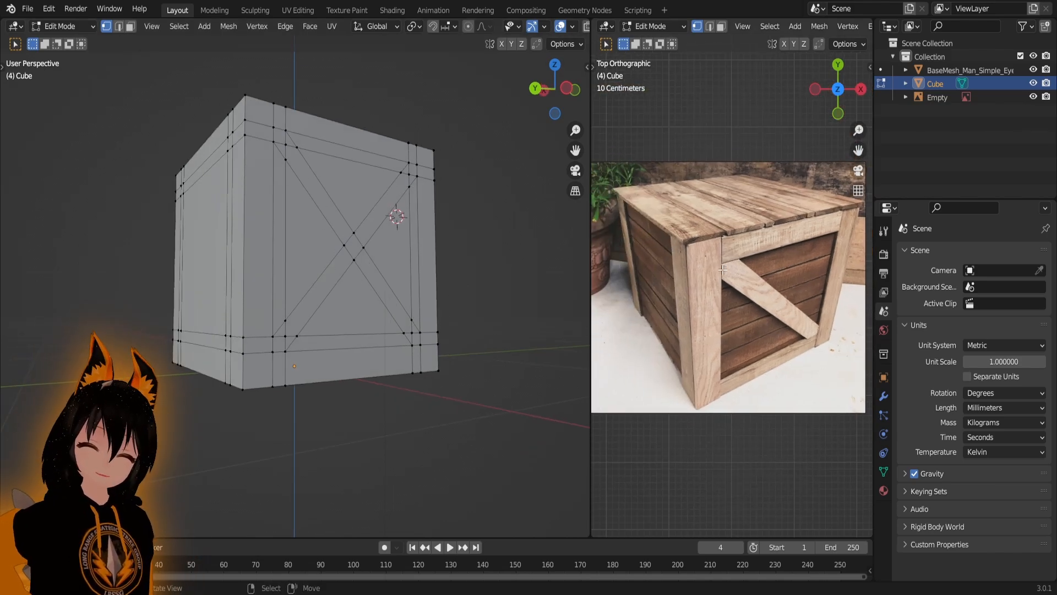
pyautogui.moveTo(287, 184); pyautogui.dragTo(404, 250, button='middle')
pyautogui.scroll(5, 404, 249)
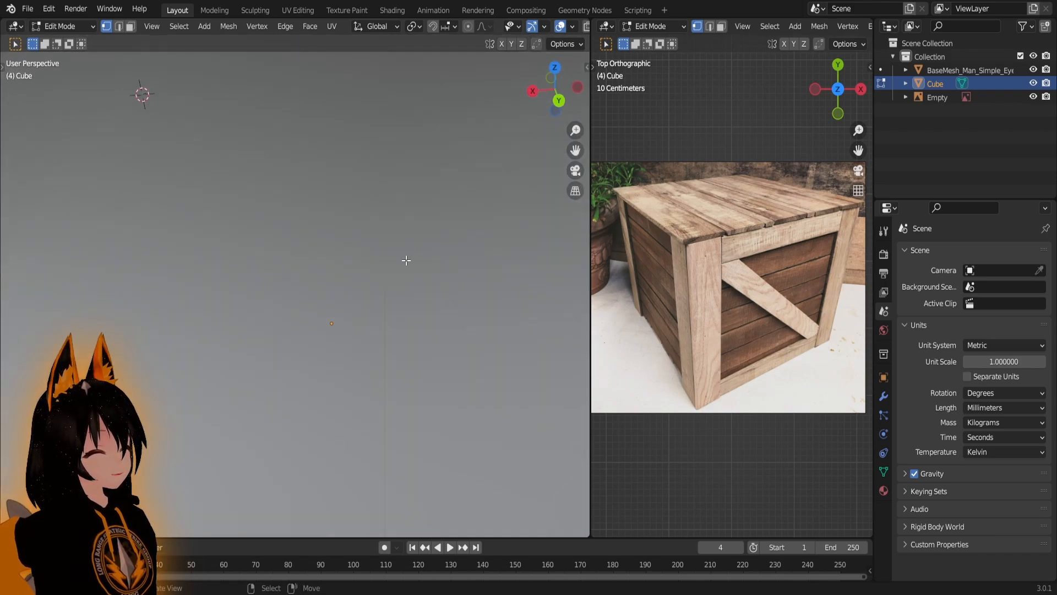
pyautogui.scroll(-4, 408, 257)
pyautogui.moveTo(314, 307); pyautogui.dragTo(349, 283, button='middle')
pyautogui.scroll(2, 349, 283)
pyautogui.scroll(-1, 297, 250)
pyautogui.moveTo(314, 253); pyautogui.dragTo(315, 245, button='middle')
pyautogui.keyDown('shift'); pyautogui.moveTo(294, 190); pyautogui.dragTo(304, 198, button='middle'); pyautogui.keyUp('shift')
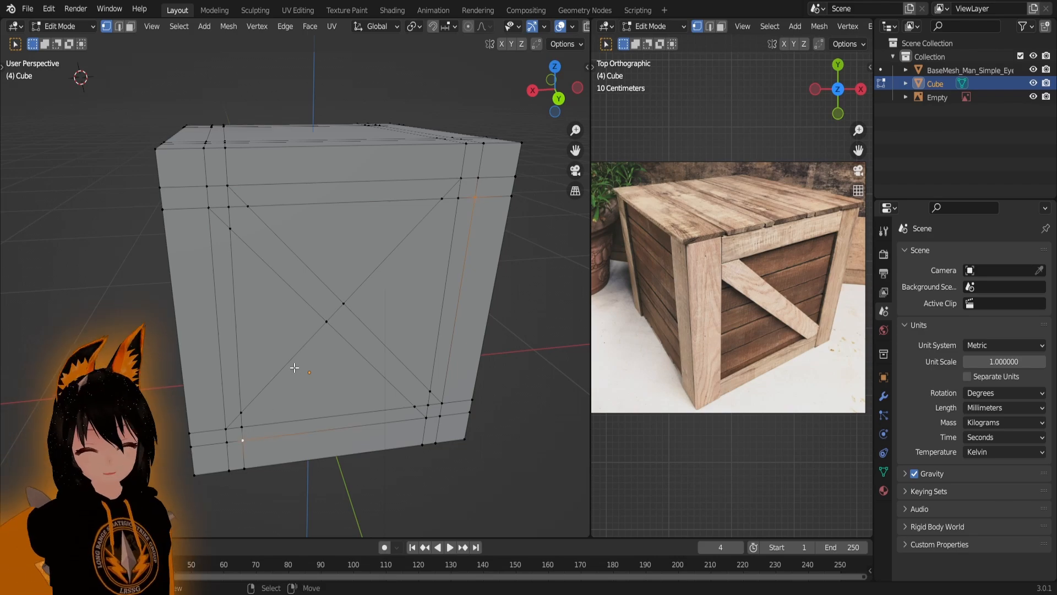
pyautogui.press('j')
# - Outline the crossed diagonal braces on a third side face by joining its matching loop-crossing vertices with four diagonal edges
pyautogui.scroll(-2, 293, 309)
pyautogui.moveTo(292, 302); pyautogui.dragTo(505, 269, button='middle')
pyautogui.keyDown('shift'); pyautogui.moveTo(393, 291); pyautogui.dragTo(358, 297, button='middle'); pyautogui.keyUp('shift')
pyautogui.scroll(2, 352, 291)
pyautogui.rightClick(234, 213)
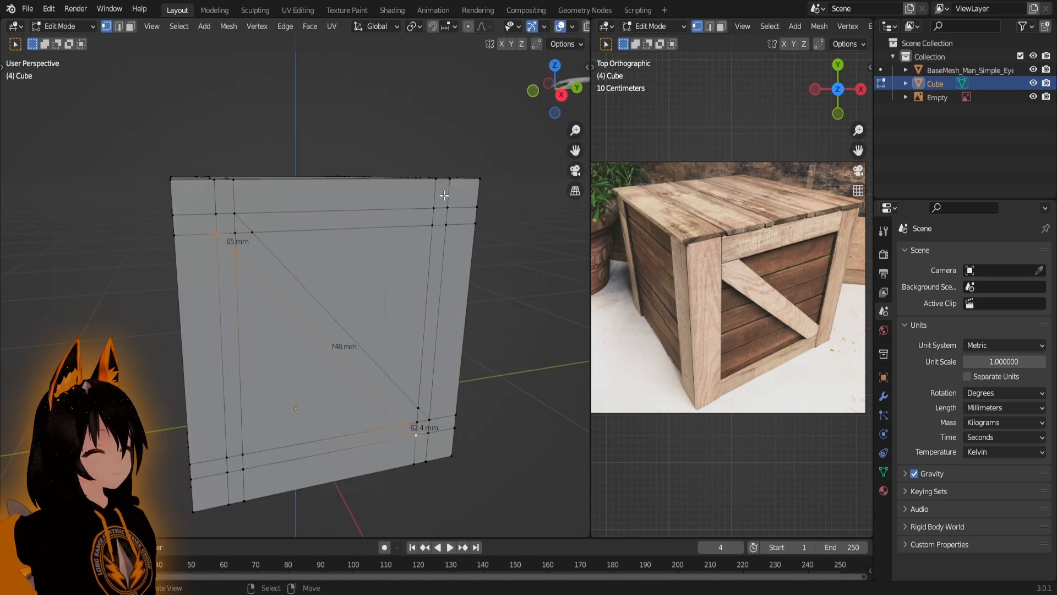
pyautogui.rightClick(446, 226)
pyautogui.keyDown('shift'); pyautogui.rightClick(243, 469); pyautogui.keyUp('shift')
pyautogui.press('j')
# - Join the corner loop-crossing vertices on the remaining side face into an X brace outline and deselect everything
pyautogui.moveTo(265, 385); pyautogui.dragTo(385, 380, button='middle')
pyautogui.scroll(-2, 319, 204)
pyautogui.keyDown('shift'); pyautogui.rightClick(227, 370); pyautogui.keyUp('shift')
pyautogui.press('j')
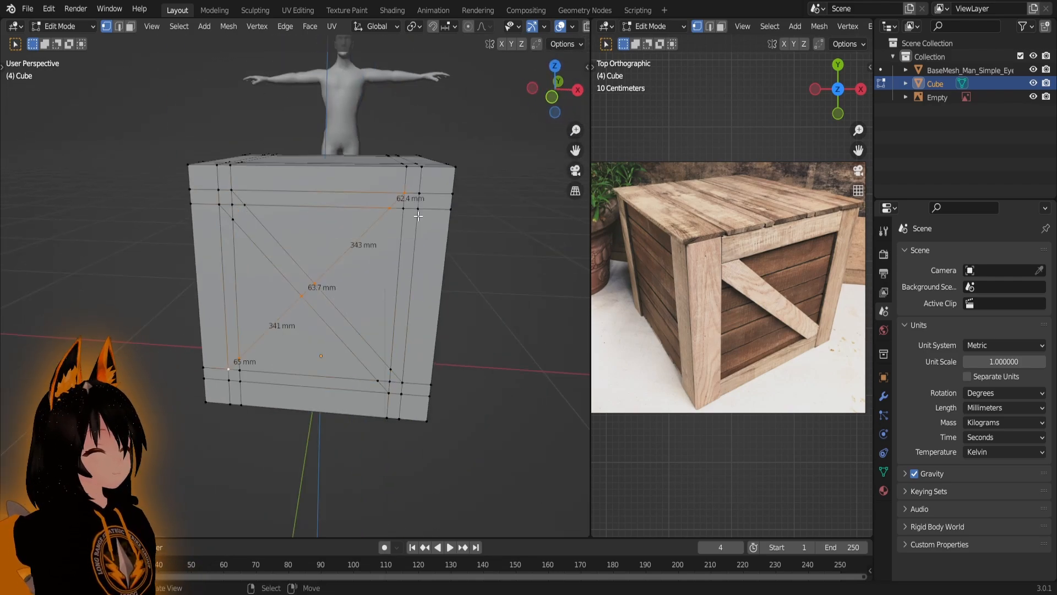
pyautogui.moveTo(319, 302); pyautogui.dragTo(443, 298, button='middle')
pyautogui.scroll(3, 443, 298)
pyautogui.moveTo(352, 295); pyautogui.dragTo(471, 292, button='middle')
pyautogui.scroll(-4, 457, 286)
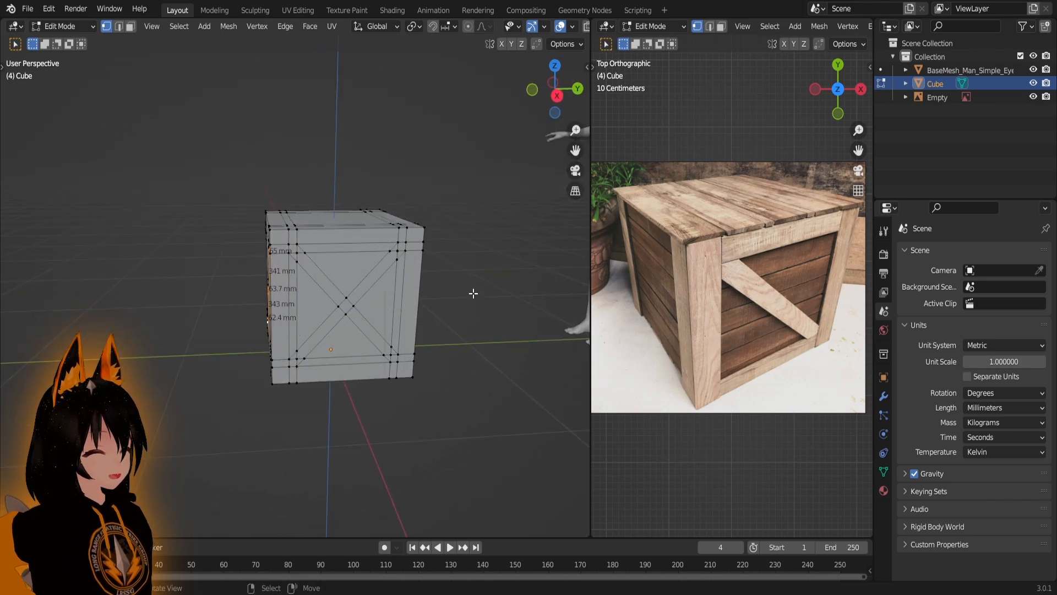
pyautogui.scroll(3, 472, 286)
pyautogui.hotkey('alt', 'a')
# - Inspect the crossed brace edges on every side of the cube and compare them with the whole crate in the reference photo
pyautogui.scroll(-3, 513, 265)
pyautogui.moveTo(387, 275); pyautogui.dragTo(517, 277, button='middle')
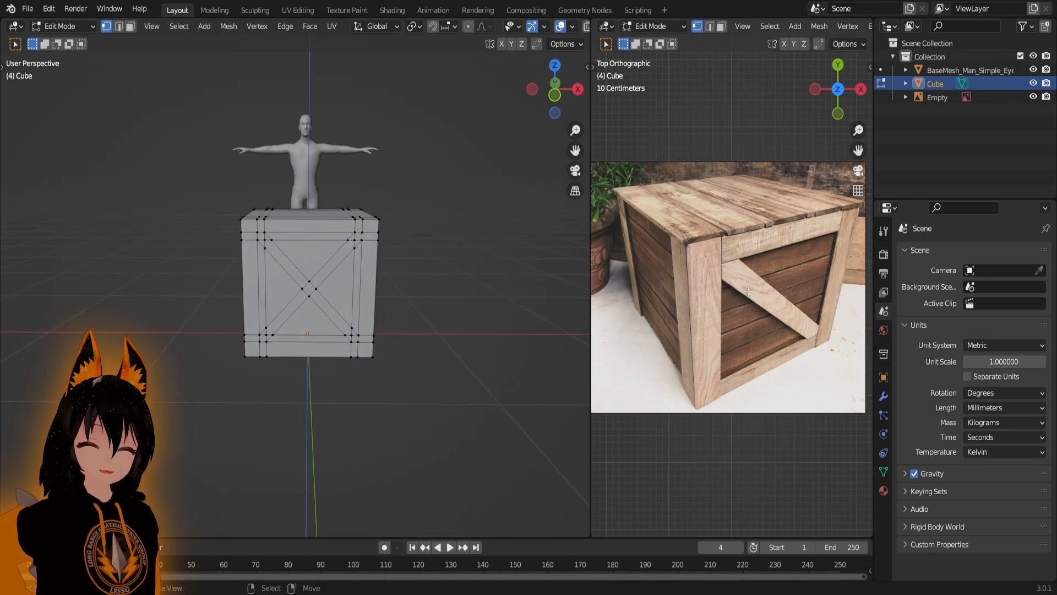
pyautogui.scroll(-2, 740, 292)
pyautogui.scroll(2, 308, 286)
pyautogui.scroll(3, 319, 270)
pyautogui.moveTo(327, 267); pyautogui.dragTo(428, 261, button='middle')
pyautogui.scroll(-4, 427, 262)
pyautogui.keyDown('shift'); pyautogui.moveTo(280, 267); pyautogui.dragTo(337, 284, button='middle'); pyautogui.keyUp('shift')
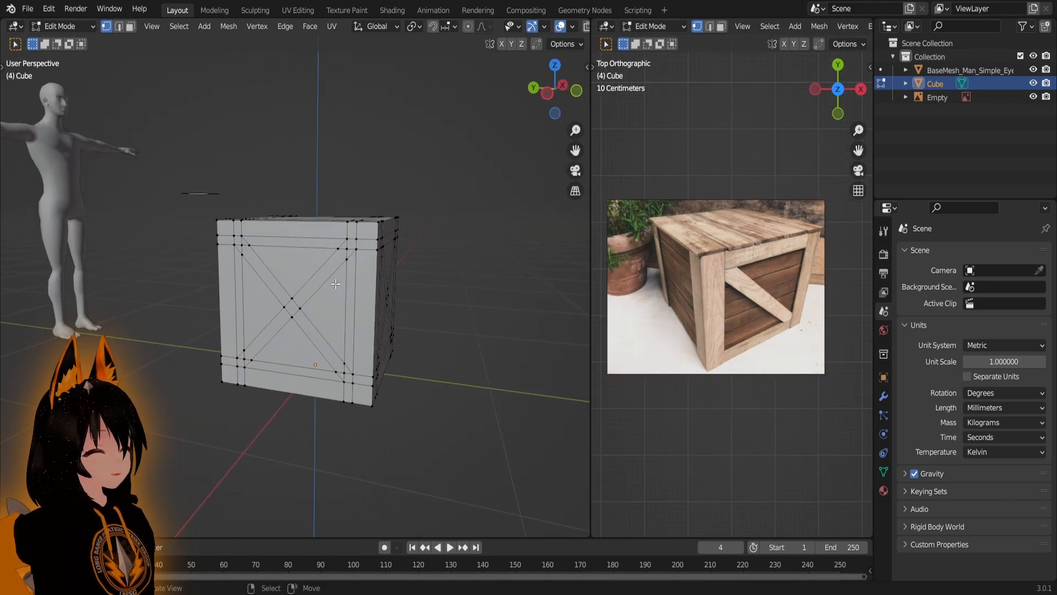
pyautogui.scroll(-1, 614, 272)
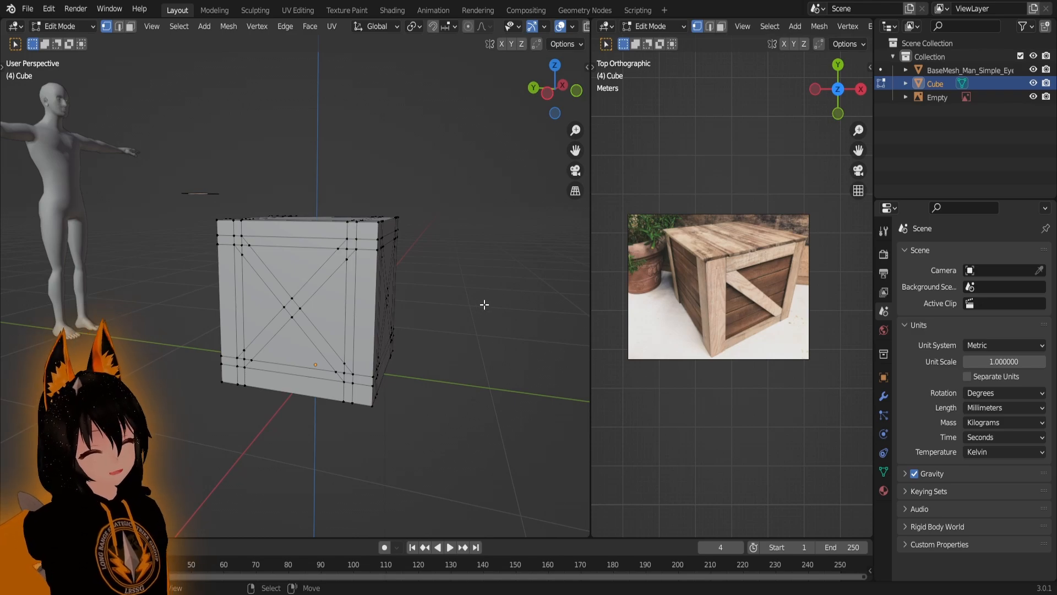
# - Check the cube's overall shape in Object Mode beside the human figure, and return to Edit Mode
pyautogui.press('Tab')
pyautogui.moveTo(416, 304); pyautogui.dragTo(473, 266, button='middle')
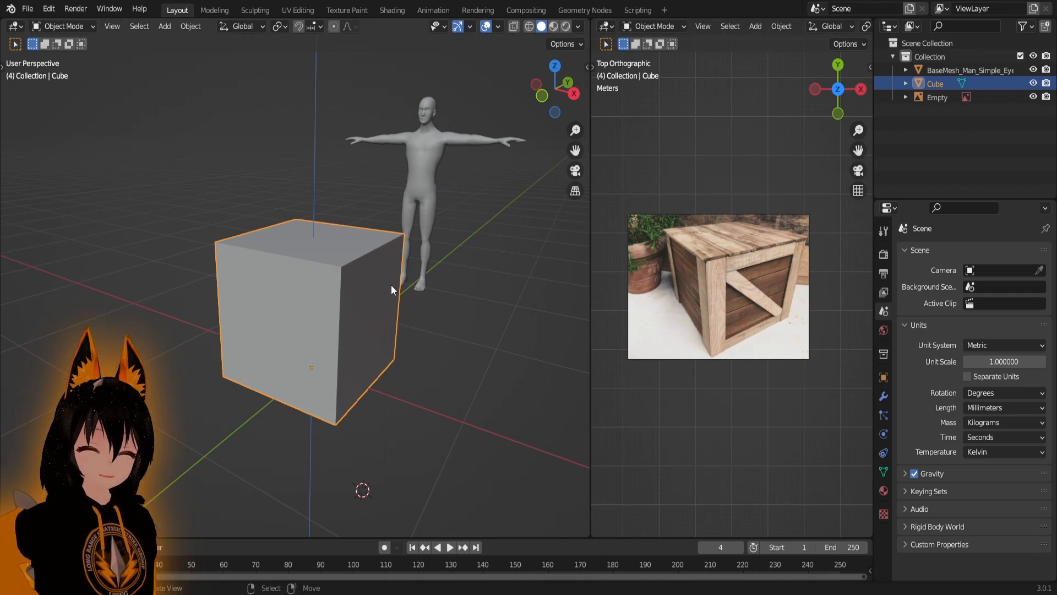
pyautogui.scroll(5, 302, 269)
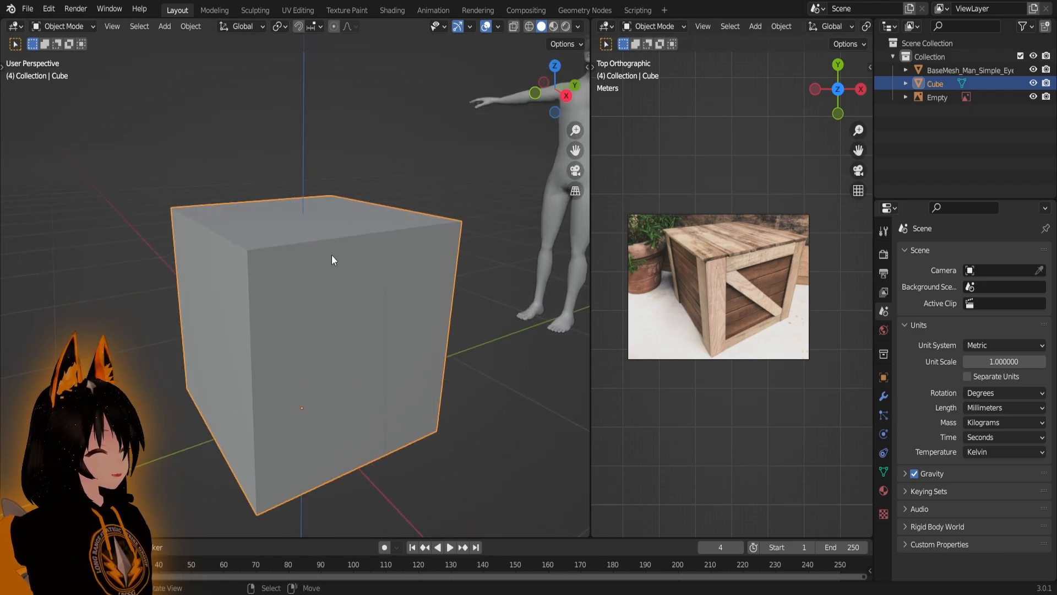
pyautogui.scroll(-4, 377, 263)
pyautogui.moveTo(326, 325); pyautogui.dragTo(244, 322, button='middle')
pyautogui.press('Tab')
pyautogui.scroll(3, 401, 295)
pyautogui.scroll(-1, 408, 307)
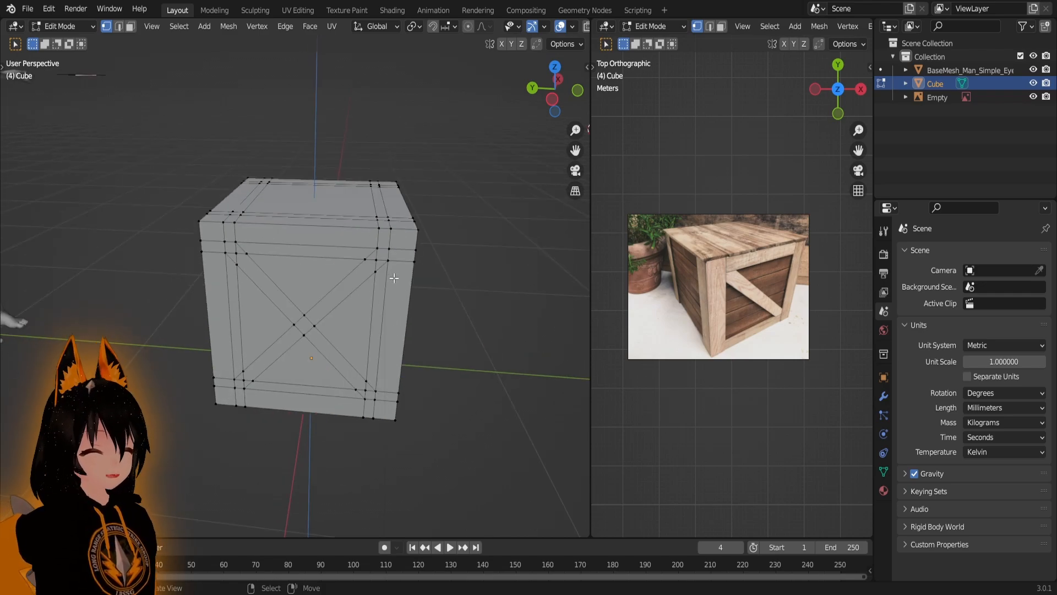
# - Widen the reference photo's viewport and examine how the diagonal brace meets the frame boards and recessed planks
pyautogui.moveTo(352, 292); pyautogui.dragTo(361, 279, button='middle')
pyautogui.scroll(7, 758, 292)
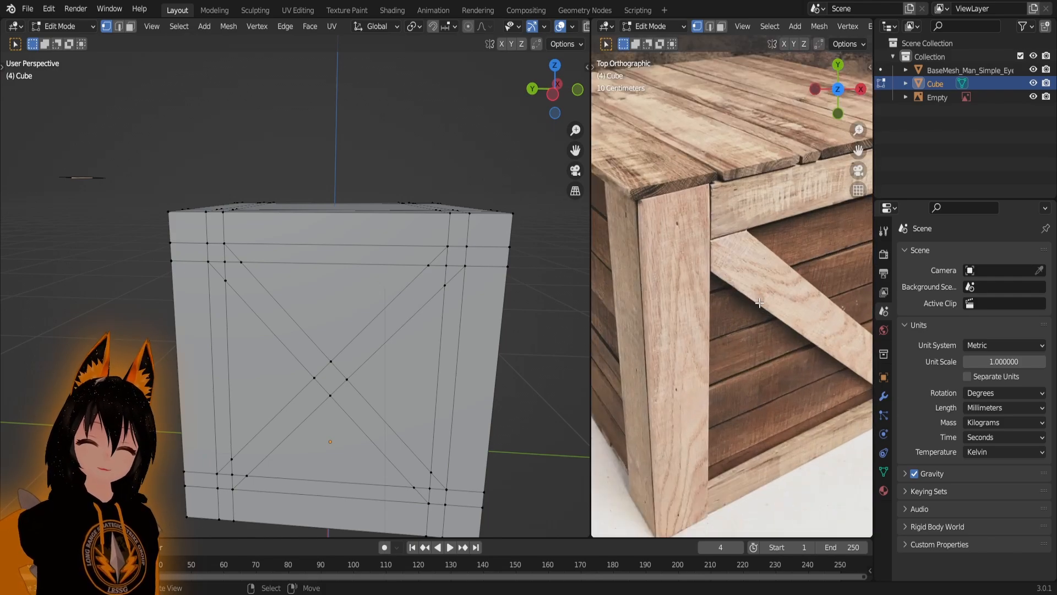
pyautogui.scroll(4, 755, 297)
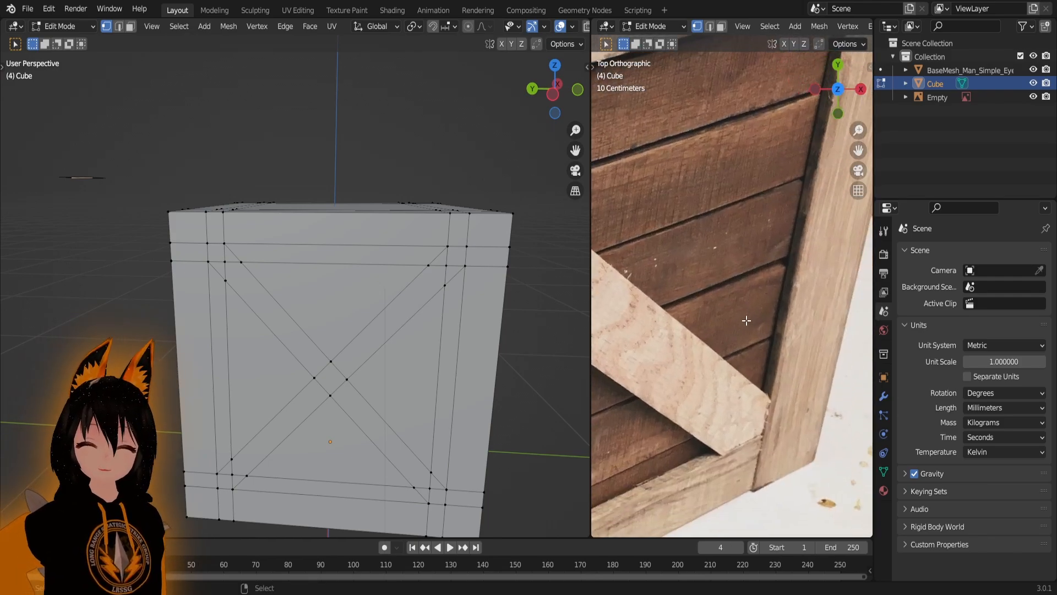
pyautogui.moveTo(590, 255); pyautogui.dragTo(377, 281)
pyautogui.scroll(3, 631, 285)
pyautogui.scroll(-2, 692, 218)
pyautogui.scroll(2, 703, 222)
pyautogui.keyDown('shift'); pyautogui.moveTo(670, 219); pyautogui.dragTo(661, 279, button='middle'); pyautogui.keyUp('shift')
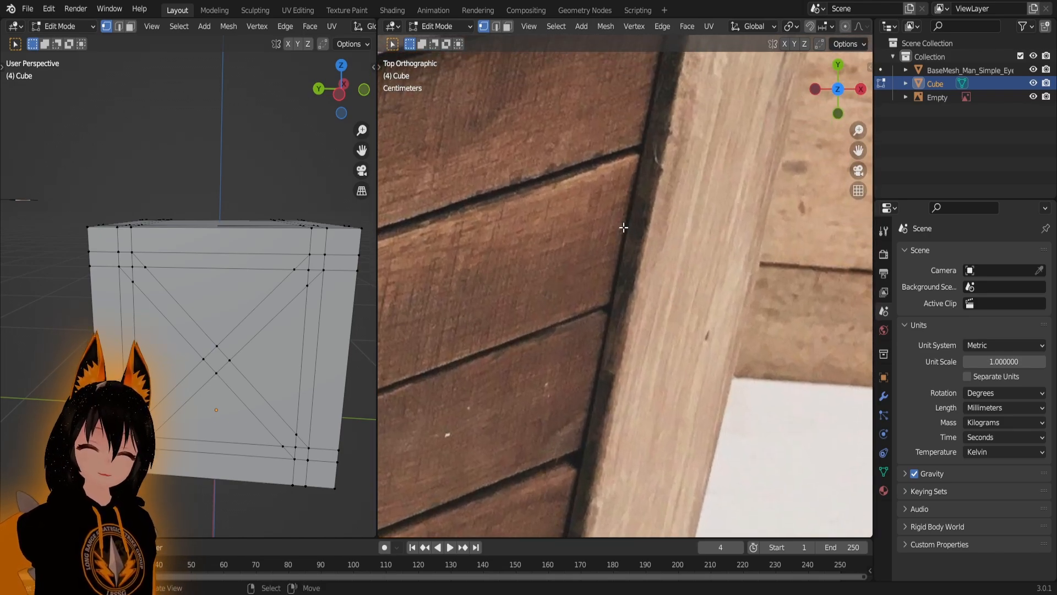
pyautogui.scroll(-6, 642, 251)
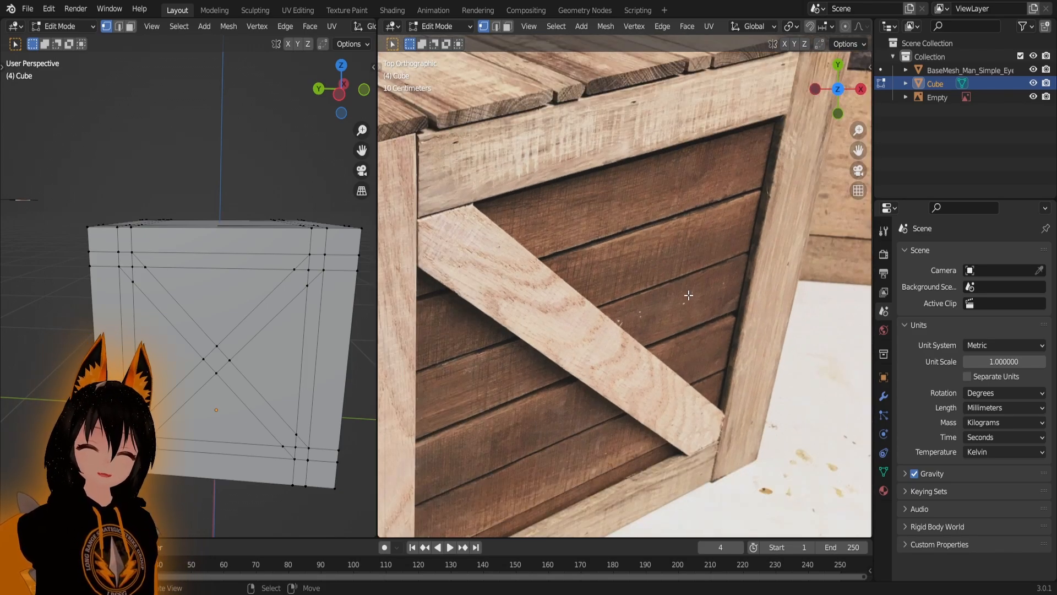
pyautogui.scroll(4, 414, 176)
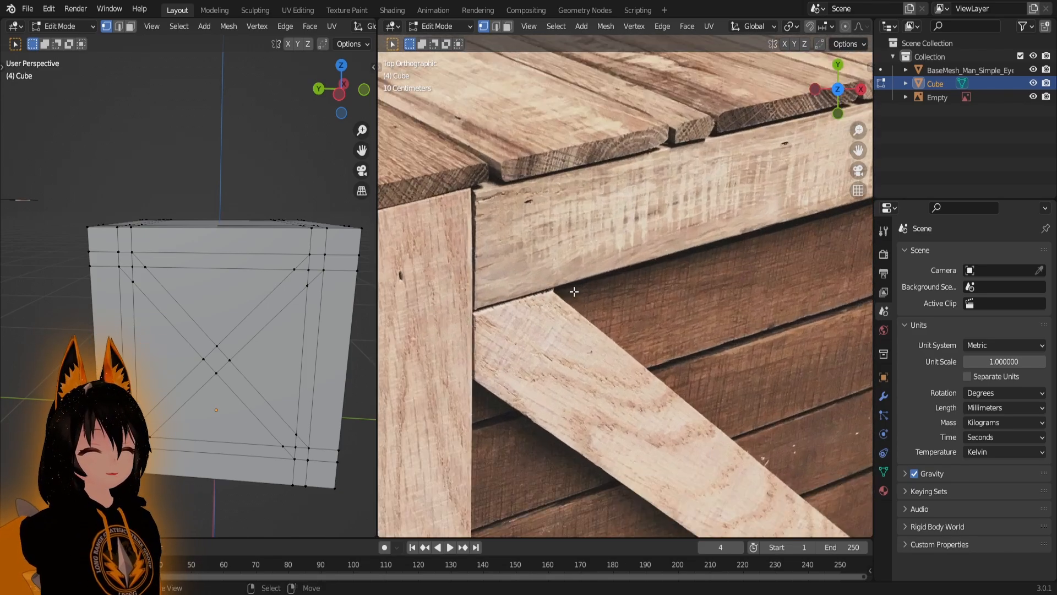
# - Study the recessed plank gaps and the lower end of the diagonal brace in the reference photo
pyautogui.scroll(-3, 530, 302)
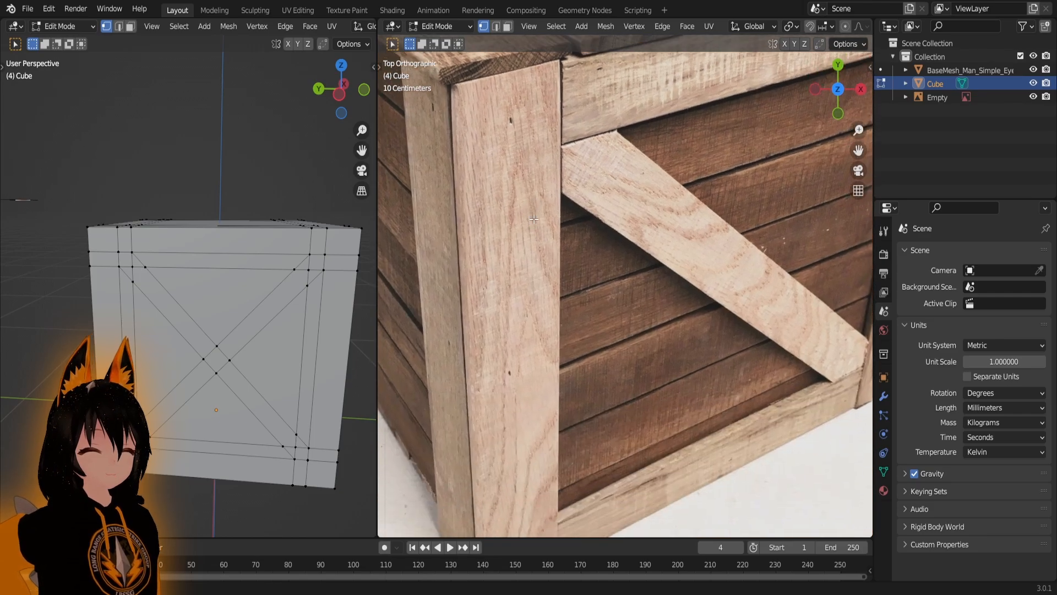
pyautogui.scroll(5, 578, 301)
pyautogui.scroll(1, 627, 302)
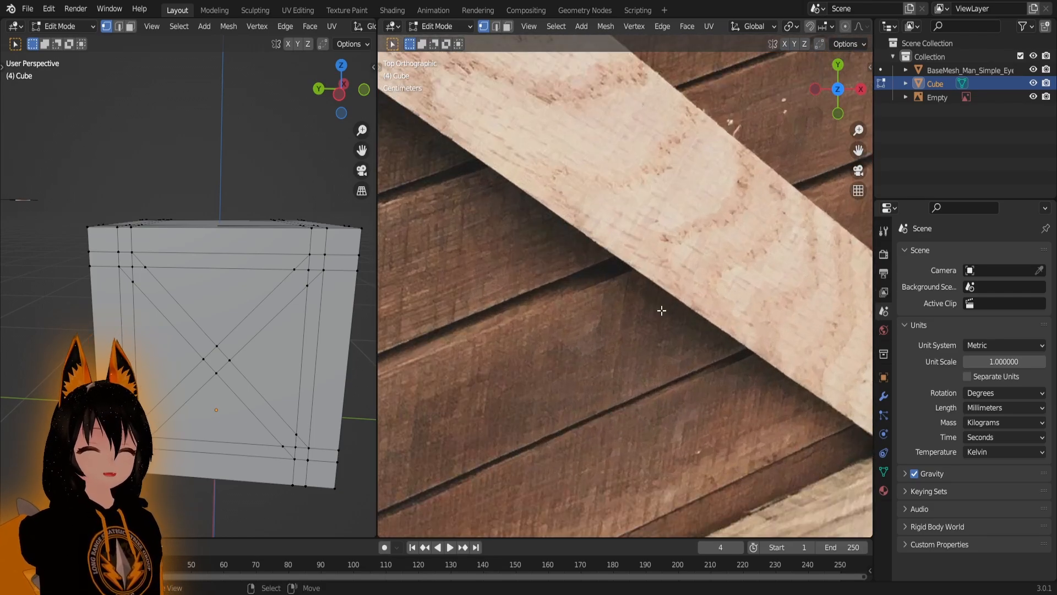
pyautogui.scroll(-2, 660, 309)
pyautogui.scroll(-2, 737, 326)
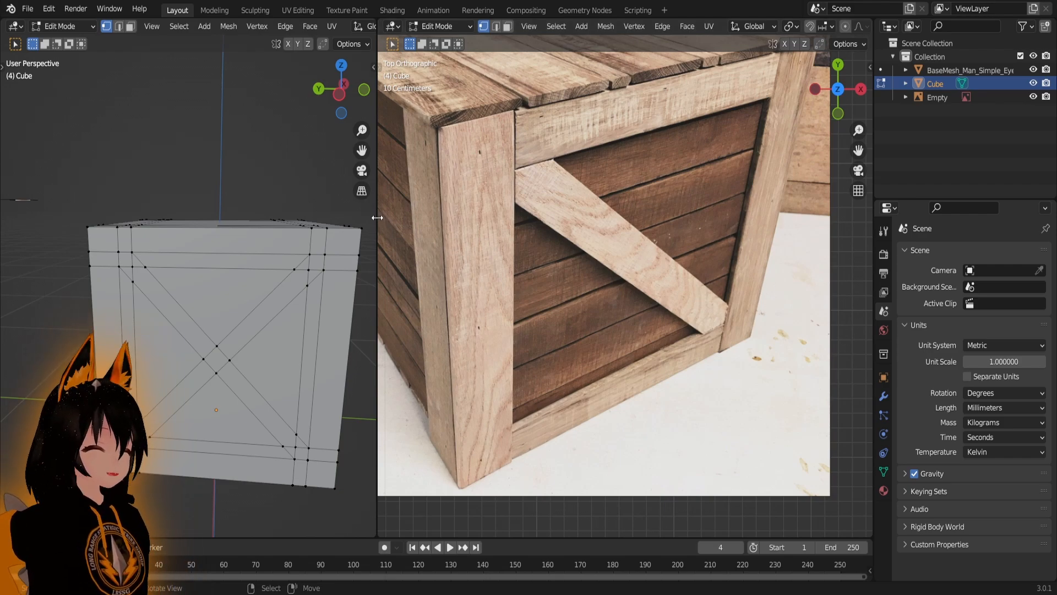
# - Widen the viewport showing the cube and switch the mesh selection to face mode
pyautogui.moveTo(378, 220); pyautogui.dragTo(643, 255)
pyautogui.scroll(-4, 589, 265)
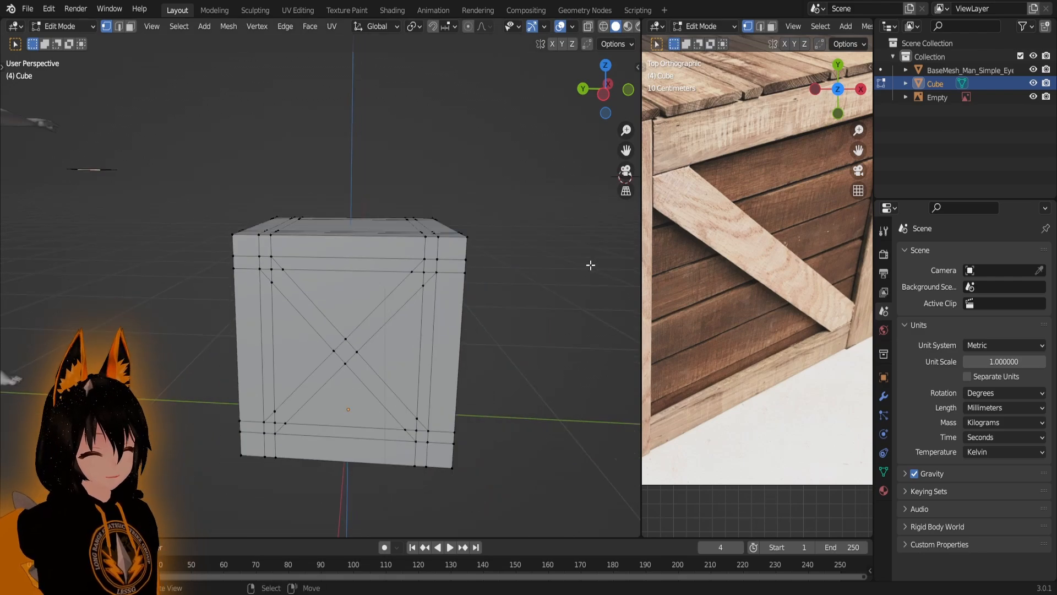
pyautogui.moveTo(462, 264)
pyautogui.keyDown('shift'); pyautogui.mouseDown(button='middle')
pyautogui.moveTo(423, 250)
pyautogui.moveTo(462, 246)
pyautogui.mouseUp(button='middle'); pyautogui.keyUp('shift')
pyautogui.scroll(1, 422, 242)
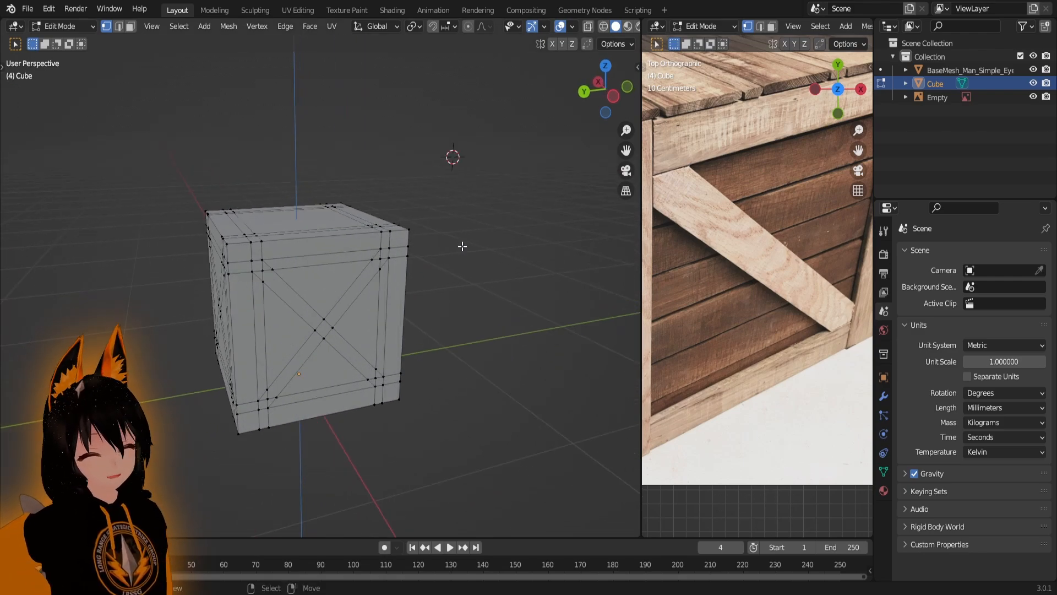
pyautogui.press('3')
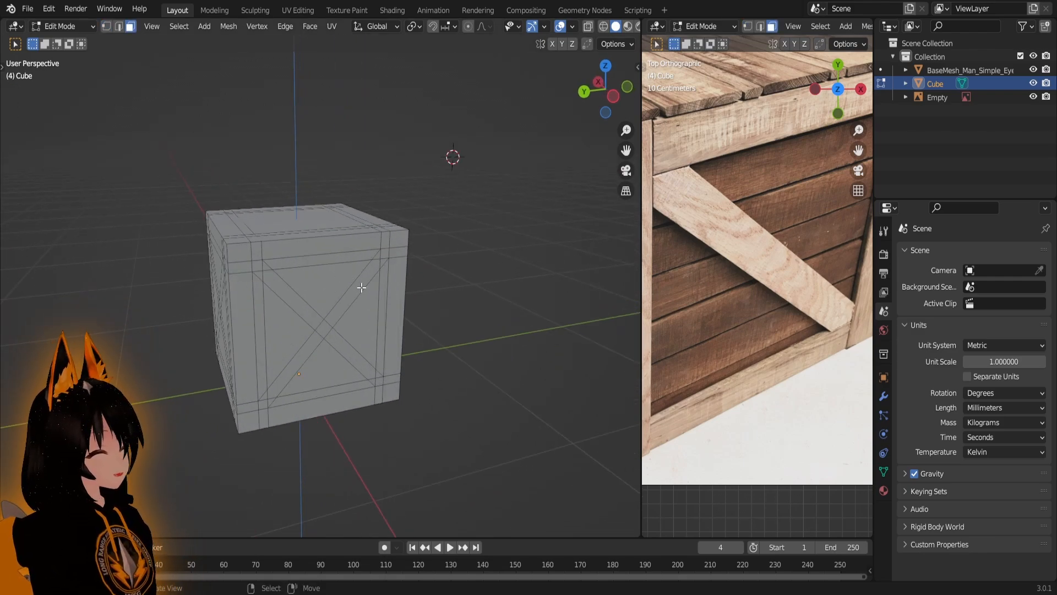
# - Pick each triangular face around the X brace on one side in turn, finishing with the upper triangle, and compare with the reference planks
pyautogui.moveTo(462, 314); pyautogui.dragTo(488, 286, button='middle')
pyautogui.scroll(4, 401, 302)
pyautogui.scroll(-2, 488, 286)
pyautogui.moveTo(356, 288); pyautogui.dragTo(404, 265, button='middle')
pyautogui.click(415, 262)
pyautogui.moveTo(491, 336); pyautogui.dragTo(457, 361, button='middle')
pyautogui.scroll(1, 400, 335)
pyautogui.scroll(-4, 401, 335)
pyautogui.click(406, 328)
pyautogui.click(361, 384)
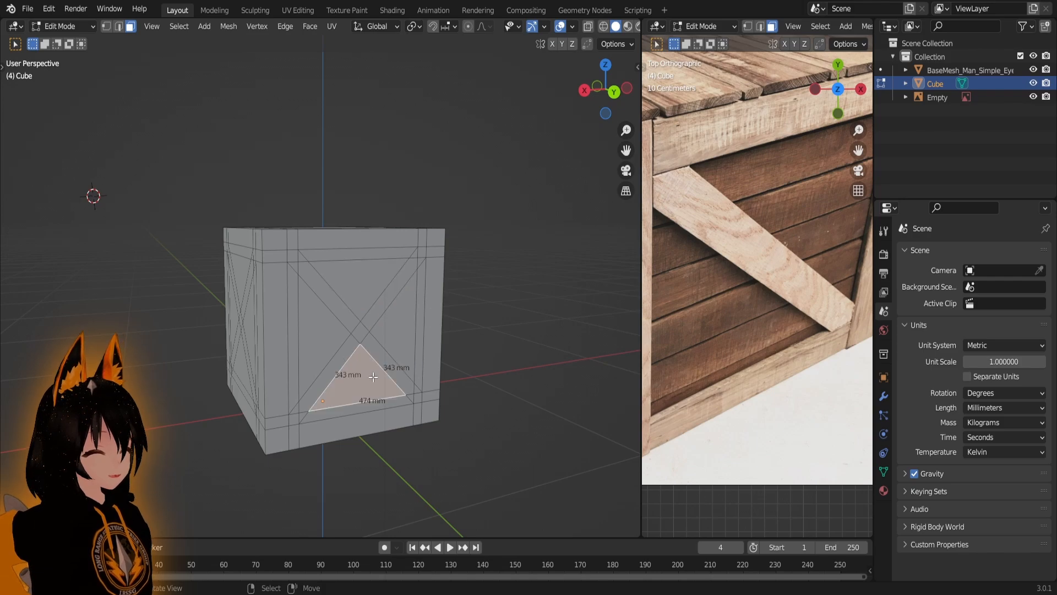
pyautogui.click(328, 327)
pyautogui.click(359, 278)
pyautogui.click(402, 326)
pyautogui.click(365, 386)
pyautogui.click(328, 327)
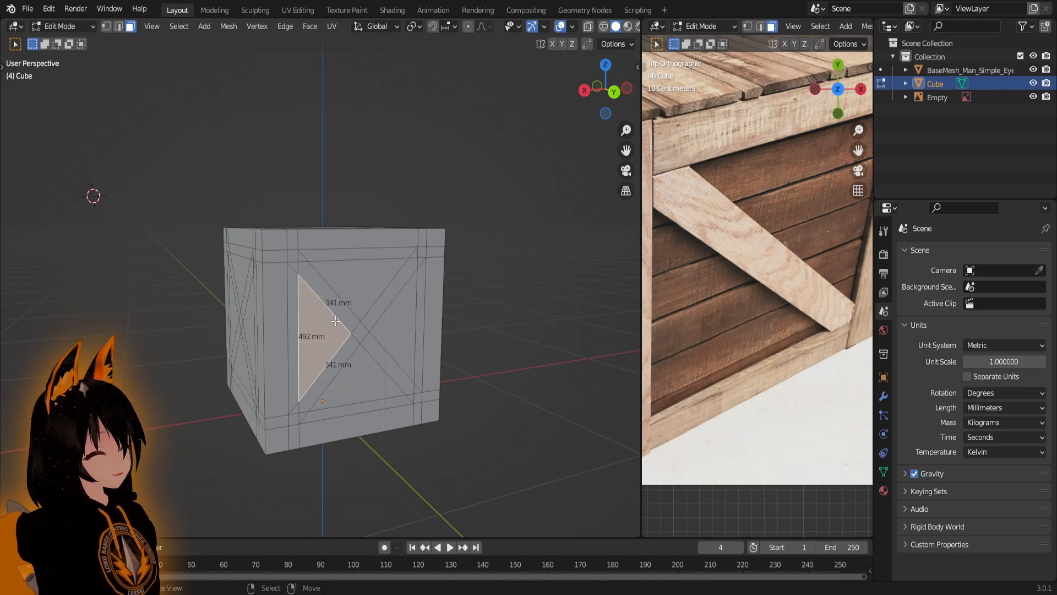
pyautogui.click(359, 278)
pyautogui.scroll(2, 690, 261)
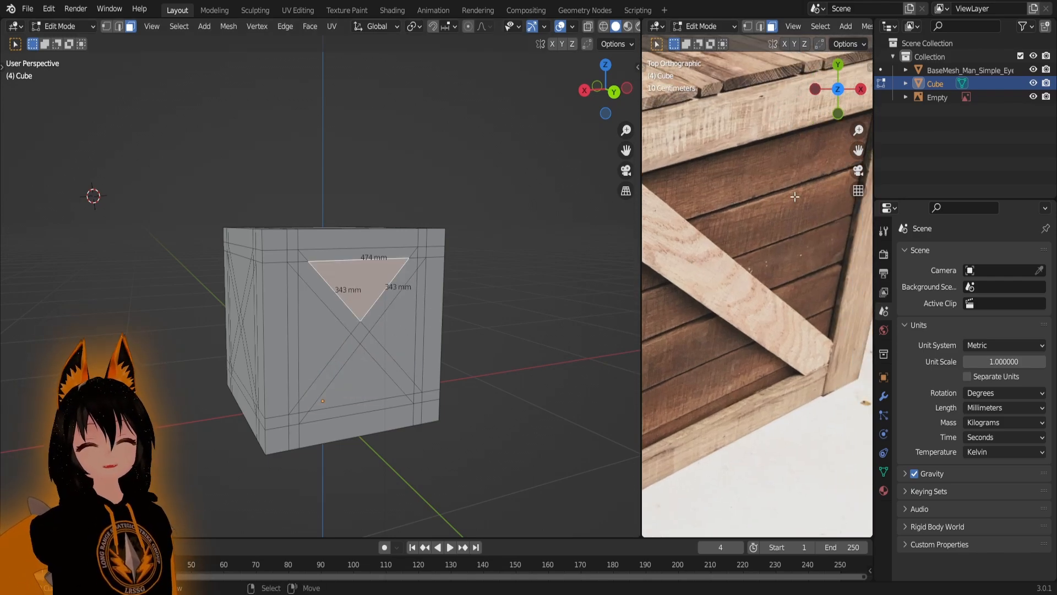
pyautogui.scroll(3, 430, 274)
# - Try extruding the upper triangular face inward and outward from the side, and undo the extrusion
pyautogui.moveTo(431, 274); pyautogui.dragTo(430, 325, button='middle')
pyautogui.scroll(1, 403, 330)
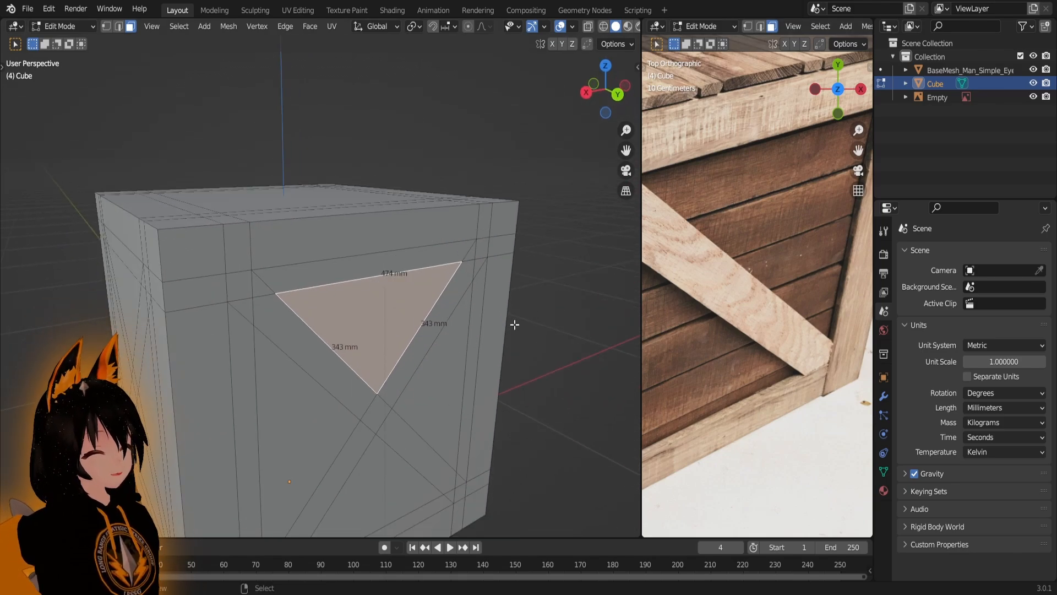
pyautogui.moveTo(514, 324); pyautogui.dragTo(424, 349, button='middle')
pyautogui.press('e')
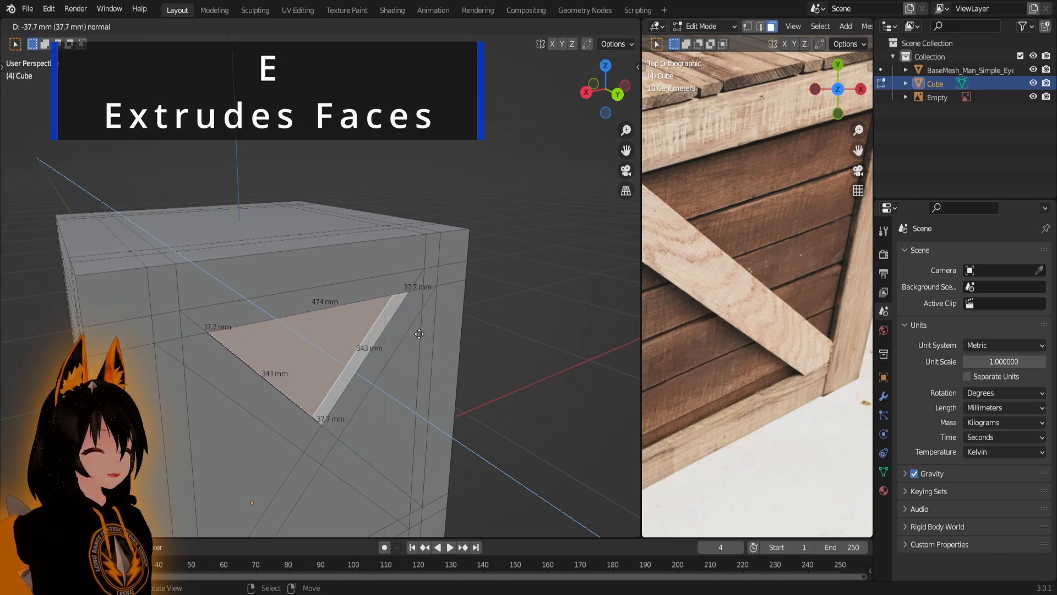
pyautogui.click(462, 356)
pyautogui.moveTo(463, 356); pyautogui.dragTo(512, 309, button='middle')
pyautogui.rightClick(383, 233)
pyautogui.moveTo(383, 233); pyautogui.dragTo(518, 315, button='middle')
pyautogui.hotkey('ctrl', 'z')
pyautogui.hotkey('ctrl', 'z')
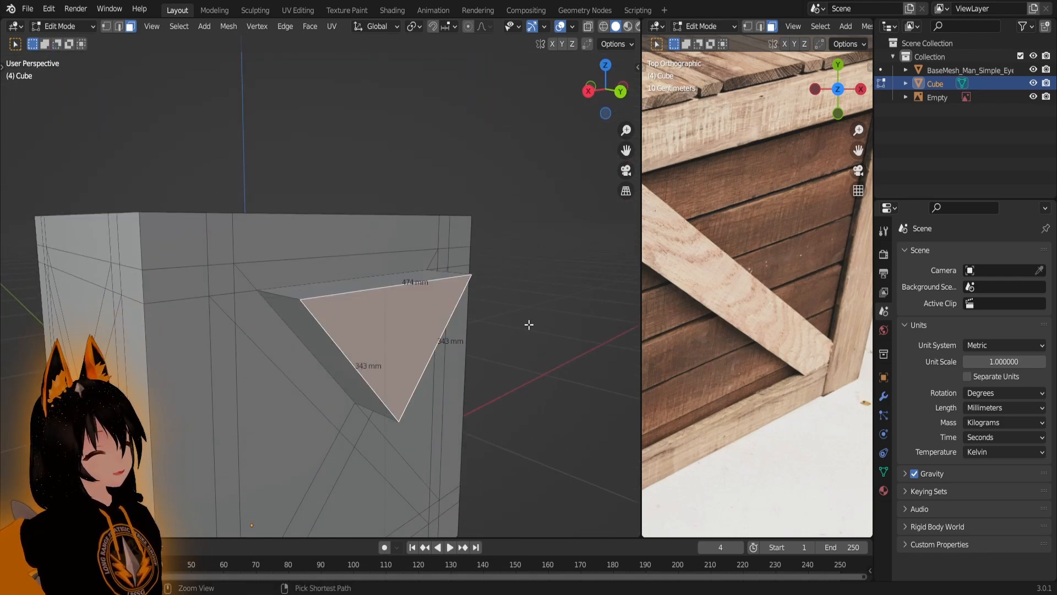
# - Try a shallow inward extrusion of the upper triangular face, check the recess in Object Mode, and undo it
pyautogui.press('e')
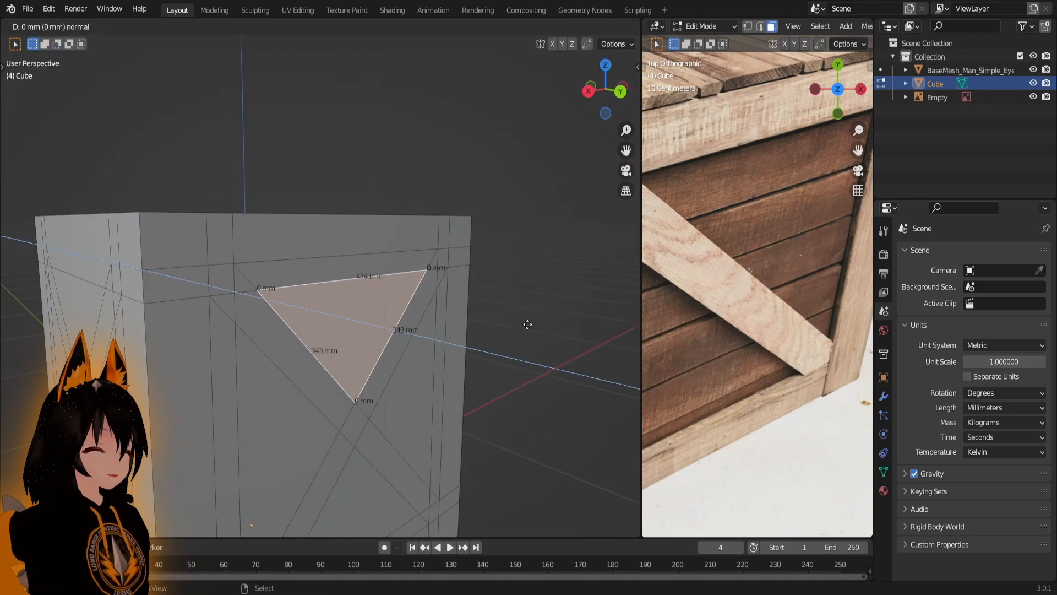
pyautogui.click(466, 315)
pyautogui.scroll(5, 468, 315)
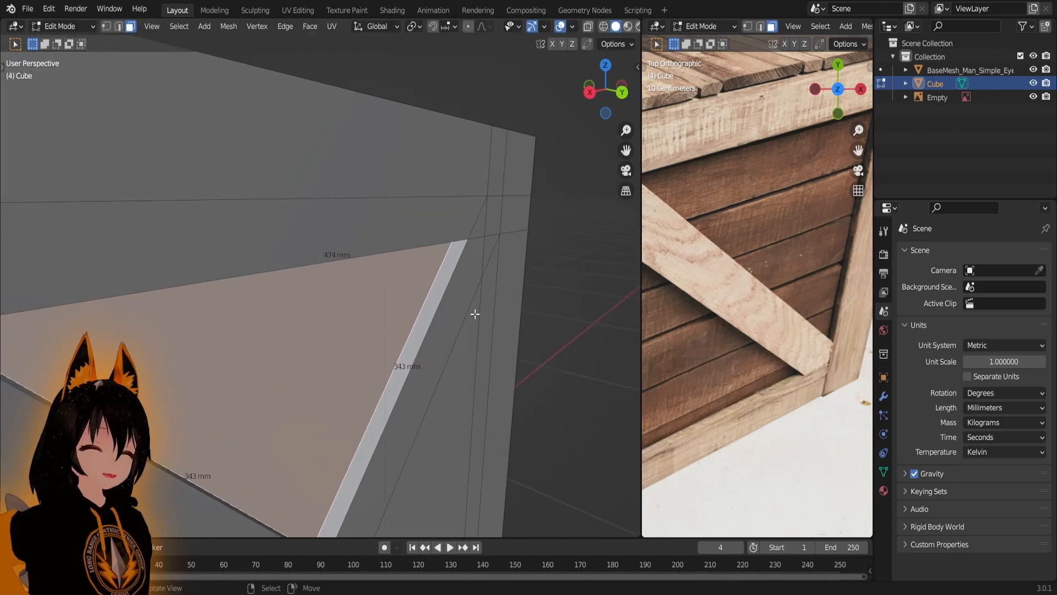
pyautogui.scroll(3, 450, 294)
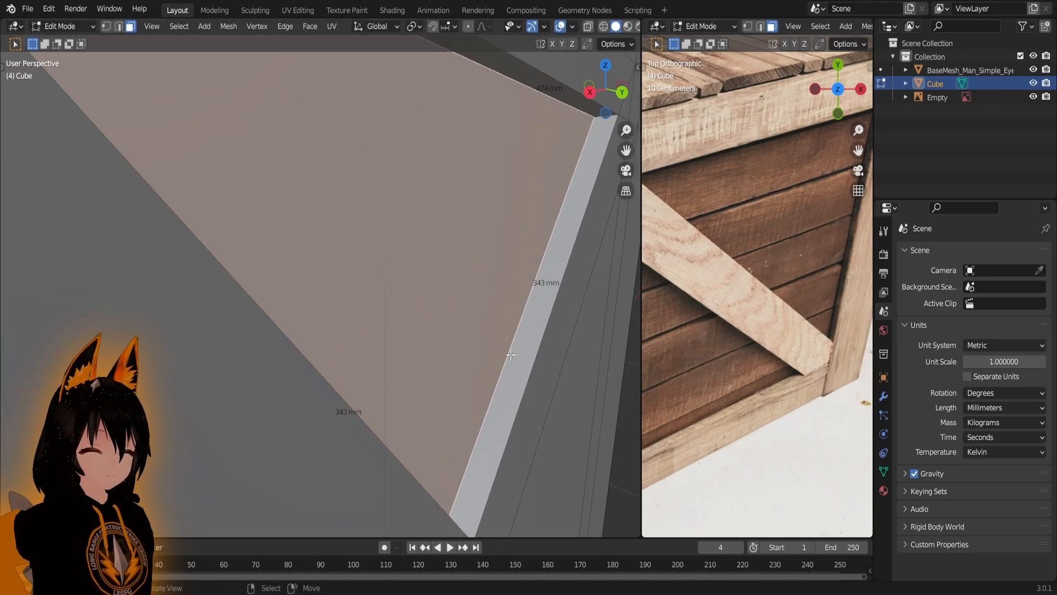
pyautogui.scroll(-6, 514, 337)
pyautogui.press('Tab')
pyautogui.moveTo(480, 332); pyautogui.dragTo(424, 288, button='middle')
pyautogui.press('Tab')
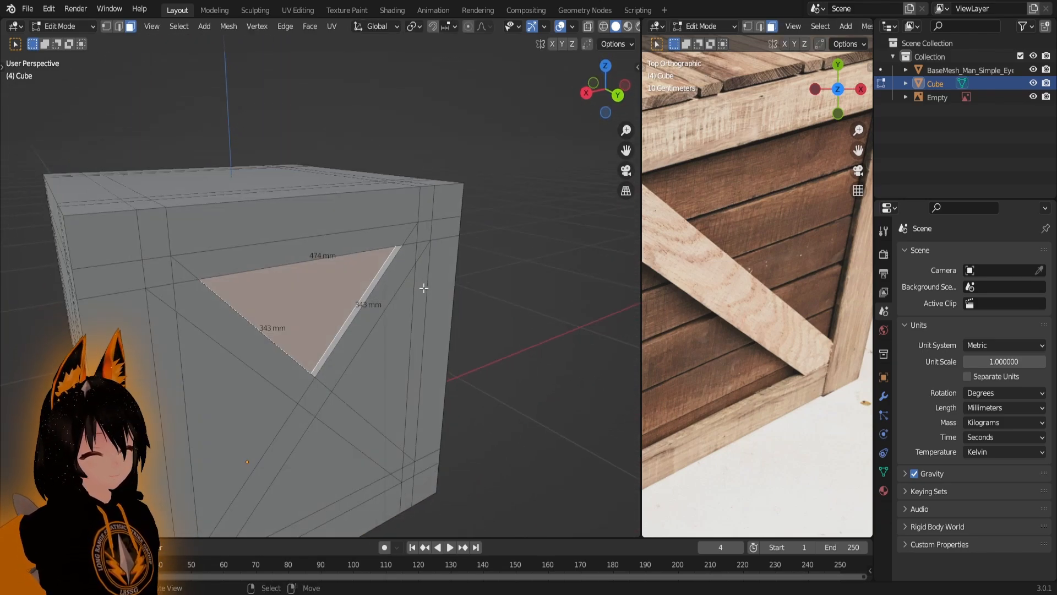
pyautogui.press('Tab')
pyautogui.press('Tab')
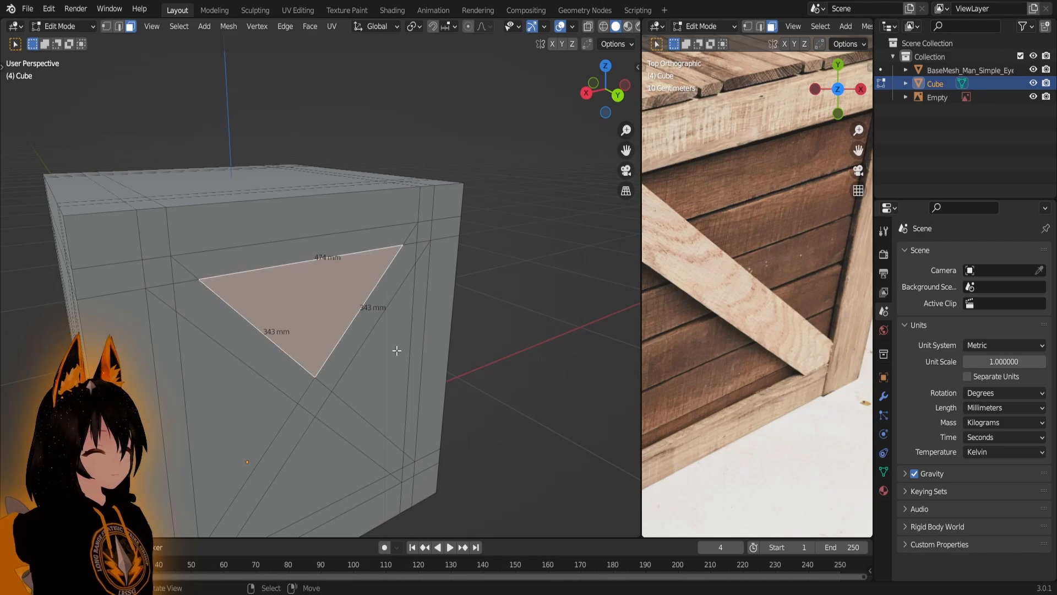
# - Add the other three triangular faces around the X brace on the same side to the selection
pyautogui.scroll(-3, 303, 356)
pyautogui.keyDown('shift'); pyautogui.moveTo(297, 356); pyautogui.dragTo(543, 278, button='middle'); pyautogui.keyUp('shift')
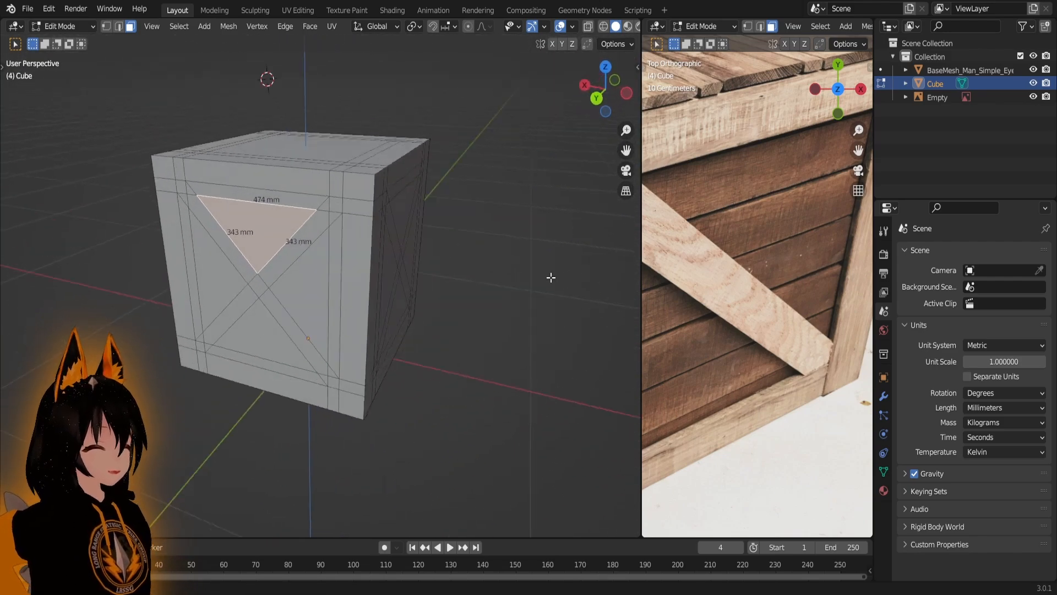
pyautogui.scroll(4, 325, 271)
pyautogui.moveTo(325, 271); pyautogui.dragTo(405, 259, button='middle')
pyautogui.scroll(-5, 404, 258)
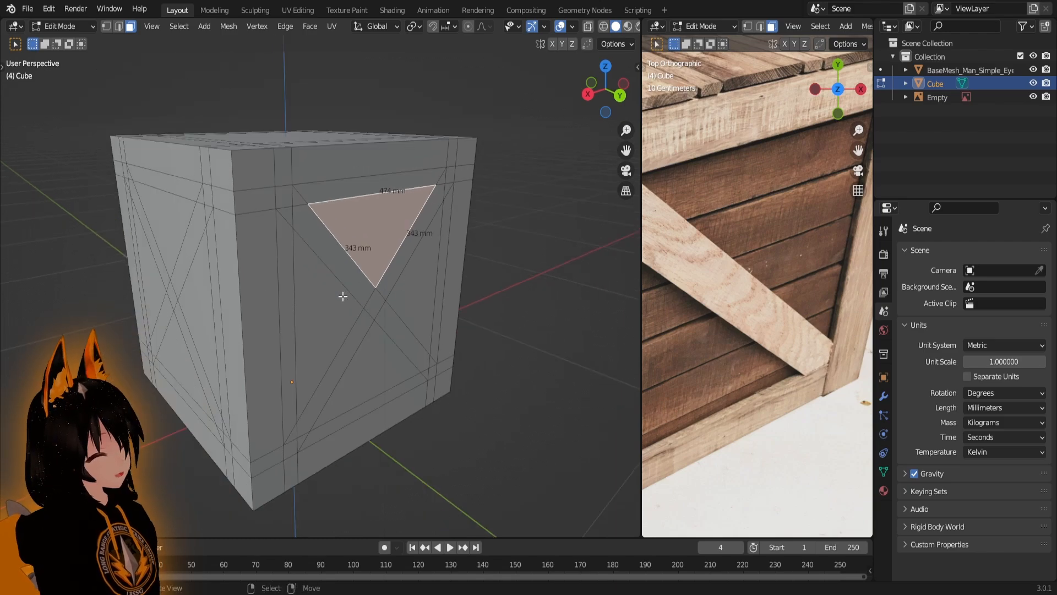
pyautogui.keyDown('shift'); pyautogui.click(318, 300); pyautogui.keyUp('shift')
pyautogui.keyDown('shift'); pyautogui.click(421, 278); pyautogui.keyUp('shift')
pyautogui.keyDown('shift'); pyautogui.click(381, 350); pyautogui.keyUp('shift')
pyautogui.moveTo(385, 330); pyautogui.dragTo(450, 373, button='middle')
# - Add the four triangular faces around the X brace on each of the other three sides to the selection
pyautogui.moveTo(314, 358); pyautogui.dragTo(395, 337, button='middle')
pyautogui.keyDown('shift'); pyautogui.click(323, 284); pyautogui.keyUp('shift')
pyautogui.keyDown('shift'); pyautogui.click(375, 326); pyautogui.keyUp('shift')
pyautogui.keyDown('shift'); pyautogui.click(276, 330); pyautogui.keyUp('shift')
pyautogui.keyDown('shift'); pyautogui.click(322, 363); pyautogui.keyUp('shift')
pyautogui.moveTo(324, 357); pyautogui.dragTo(439, 361, button='middle')
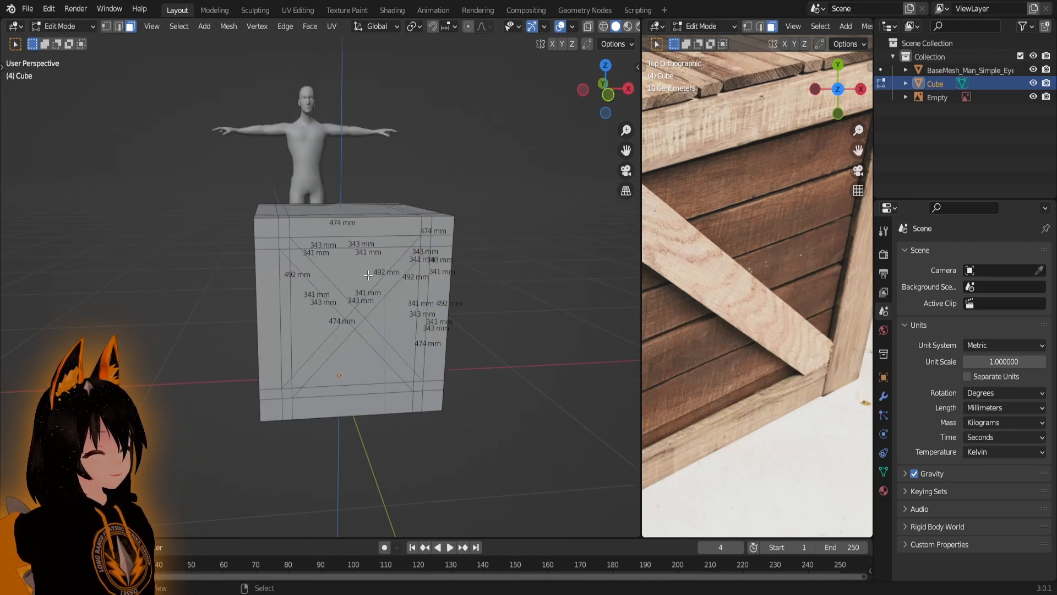
pyautogui.keyDown('shift'); pyautogui.click(361, 272); pyautogui.keyUp('shift')
pyautogui.keyDown('shift'); pyautogui.click(315, 313); pyautogui.keyUp('shift')
pyautogui.keyDown('shift'); pyautogui.click(397, 314); pyautogui.keyUp('shift')
pyautogui.keyDown('shift'); pyautogui.click(355, 354); pyautogui.keyUp('shift')
pyautogui.moveTo(355, 355); pyautogui.dragTo(450, 357, button='middle')
pyautogui.keyDown('shift'); pyautogui.moveTo(314, 294); pyautogui.dragTo(334, 320, button='middle'); pyautogui.keyUp('shift')
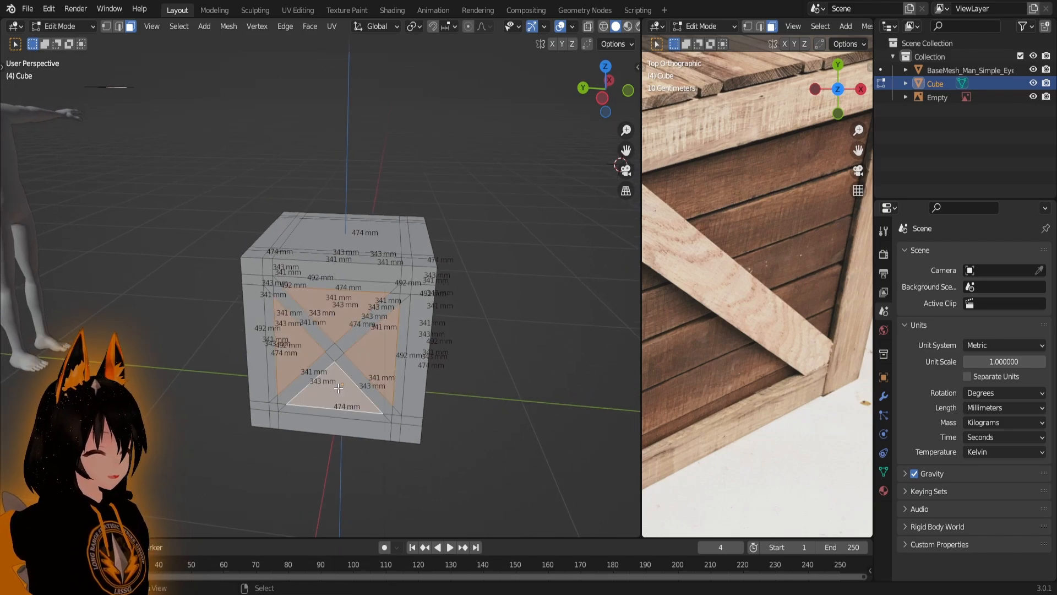
pyautogui.moveTo(476, 309); pyautogui.dragTo(541, 311, button='middle')
pyautogui.scroll(3, 542, 311)
pyautogui.keyDown('shift'); pyautogui.moveTo(542, 312); pyautogui.dragTo(491, 327, button='middle'); pyautogui.keyUp('shift')
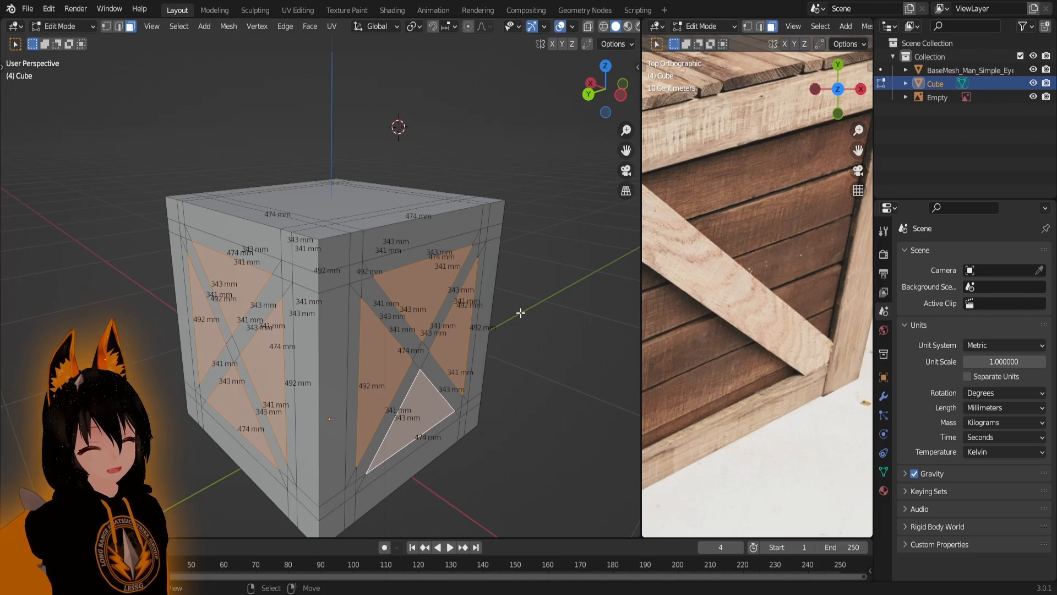
# - Try extruding the triangular faces of all four sides together, and cancel the extrusion
pyautogui.press('e')
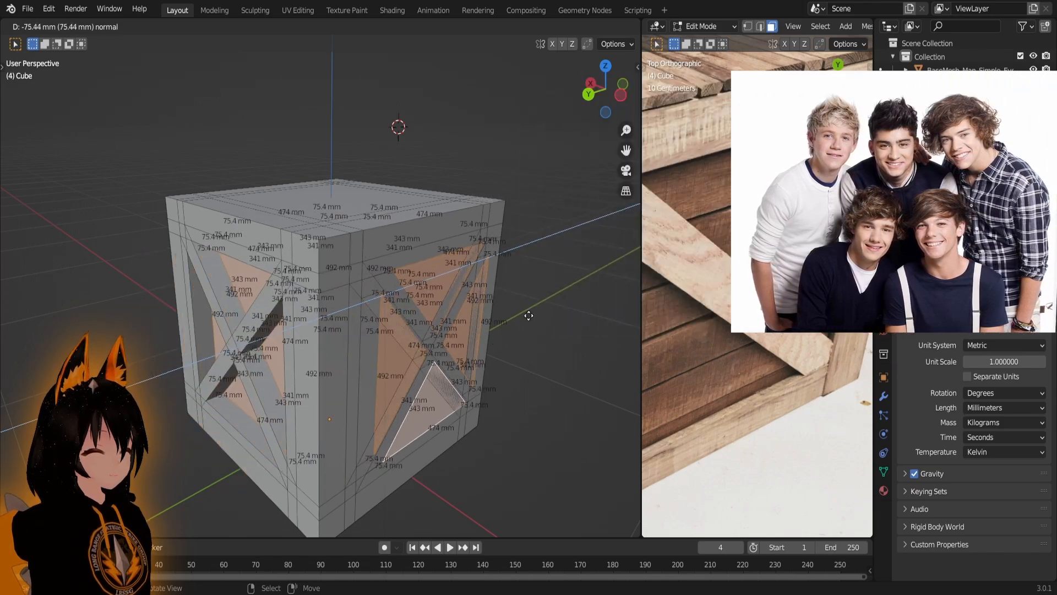
pyautogui.rightClick(509, 336)
pyautogui.scroll(-3, 518, 330)
pyautogui.moveTo(478, 326); pyautogui.dragTo(413, 334, button='middle')
pyautogui.scroll(-1, 451, 357)
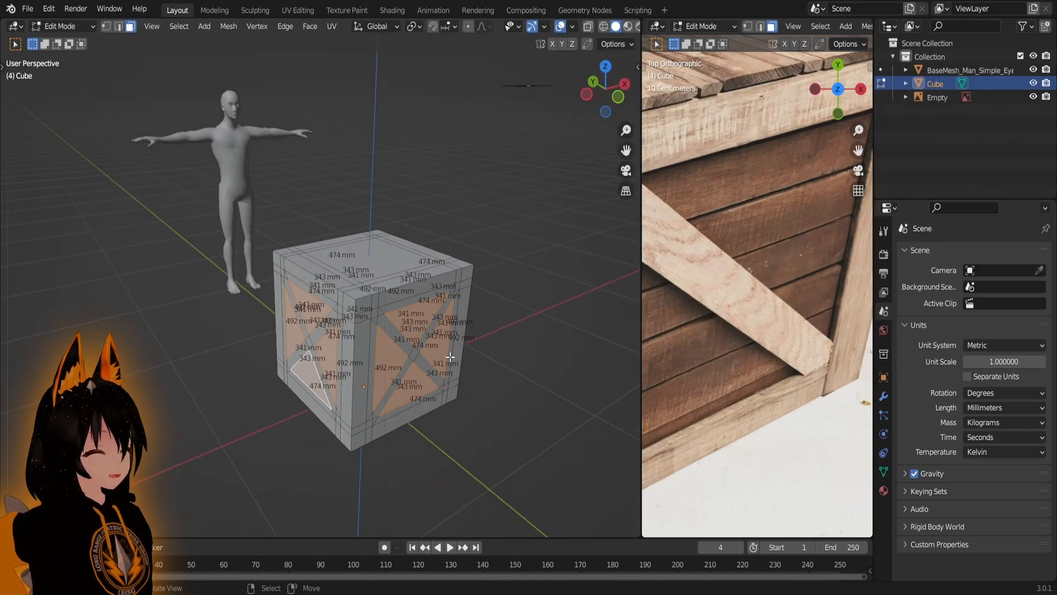
# - Select only the four triangular faces around the X brace on a single side of the cube
pyautogui.scroll(-3, 518, 356)
pyautogui.moveTo(517, 356); pyautogui.dragTo(334, 317, button='middle')
pyautogui.scroll(4, 500, 344)
pyautogui.scroll(-3, 424, 304)
pyautogui.moveTo(441, 324); pyautogui.dragTo(448, 318, button='middle')
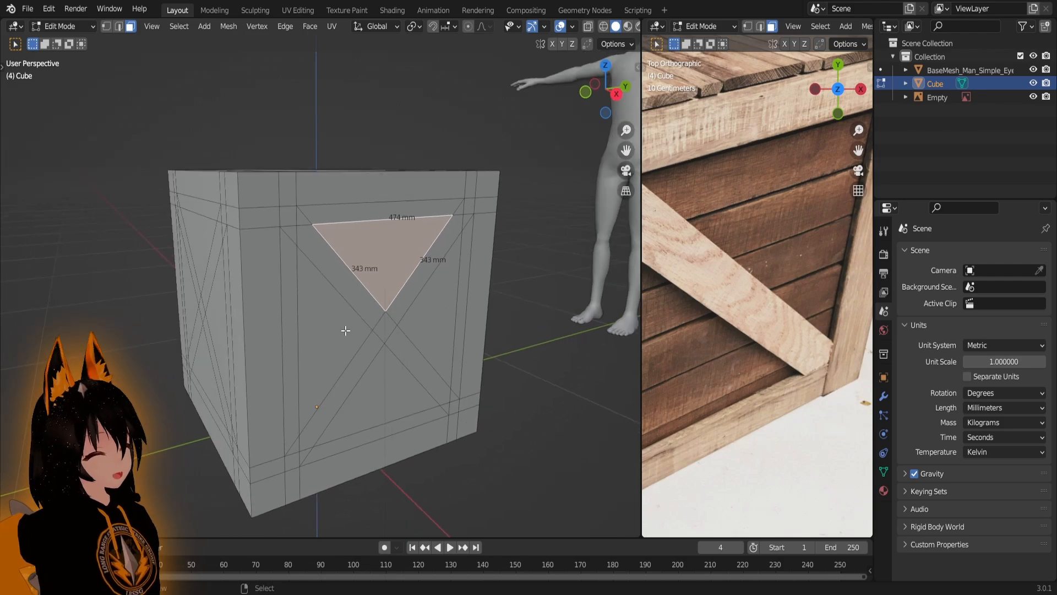
pyautogui.keyDown('shift'); pyautogui.click(343, 331); pyautogui.keyUp('shift')
pyautogui.keyDown('shift'); pyautogui.click(426, 330); pyautogui.keyUp('shift')
pyautogui.keyDown('shift'); pyautogui.click(383, 399); pyautogui.keyUp('shift')
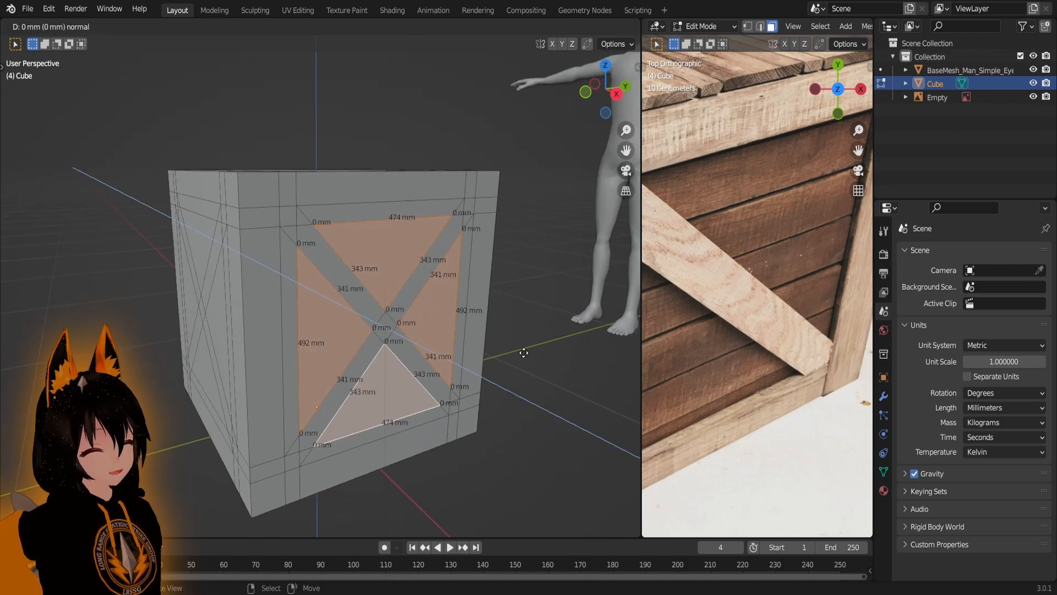
# - Try a shallow inward extrusion of the side's four triangular faces, check it in Object Mode, and return to Edit Mode with nothing selected
pyautogui.press('e')
pyautogui.click(507, 347)
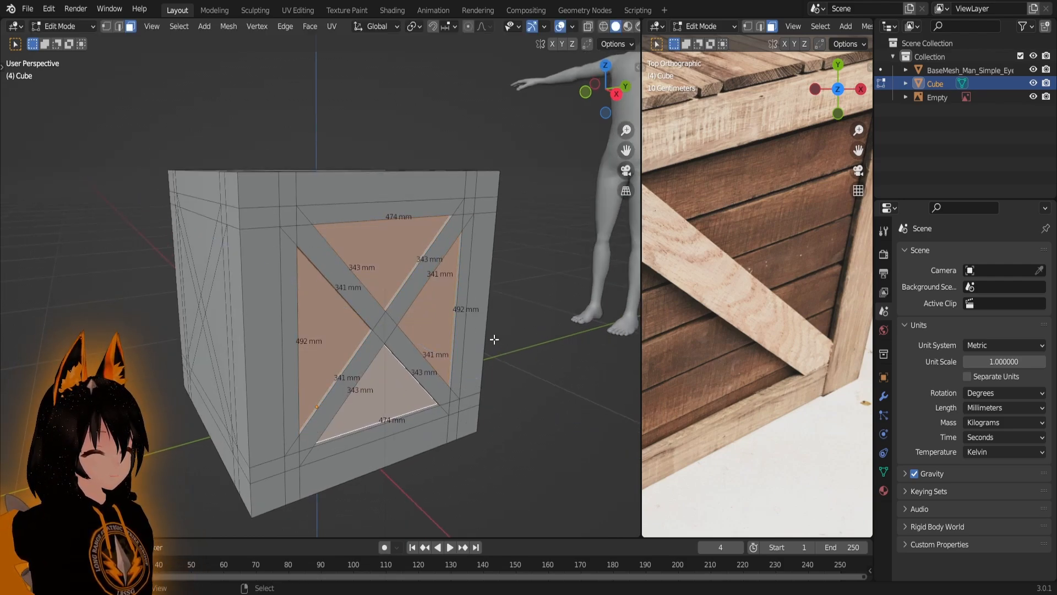
pyautogui.press('Tab')
pyautogui.moveTo(503, 332); pyautogui.dragTo(480, 294, button='middle')
pyautogui.scroll(-2, 482, 298)
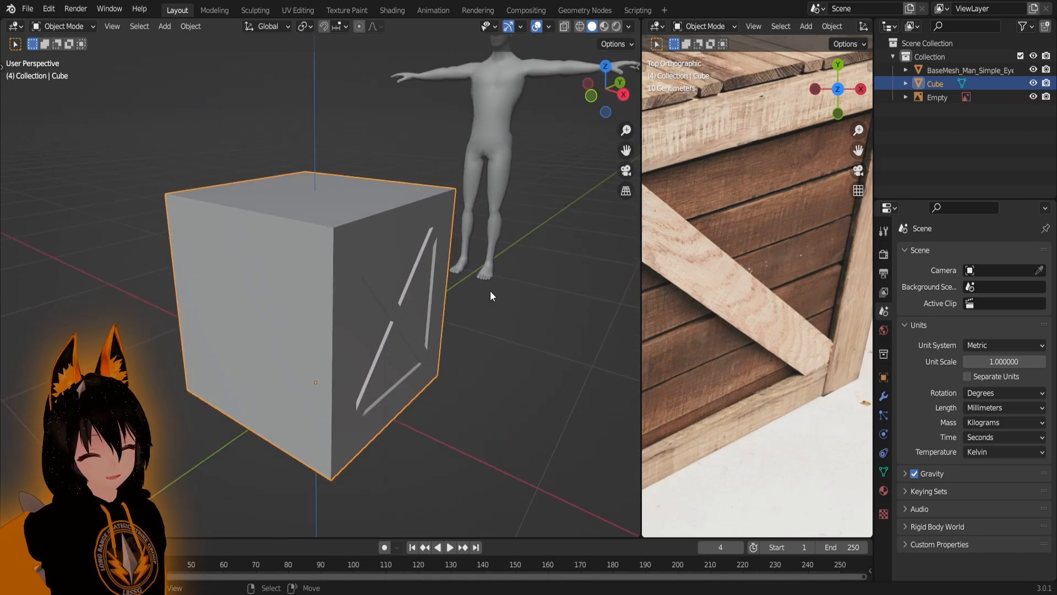
pyautogui.press('Tab')
pyautogui.hotkey('alt', 'a')
# - Compare the cube's frame and brace layout with the whole crate in the reference photo
pyautogui.moveTo(420, 313); pyautogui.dragTo(458, 304, button='middle')
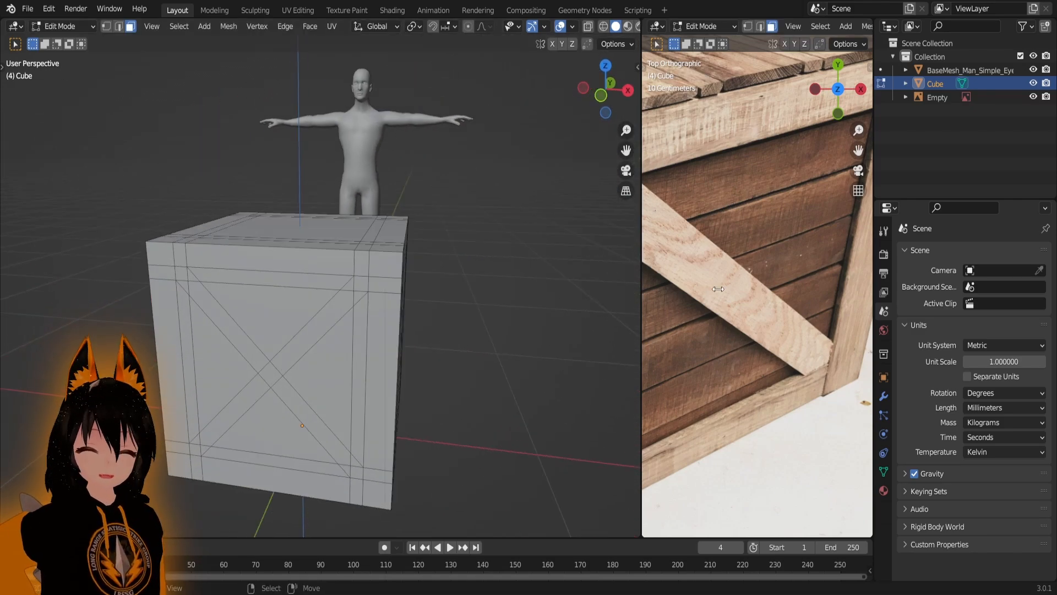
pyautogui.scroll(-2, 460, 304)
pyautogui.scroll(-6, 708, 275)
pyautogui.keyDown('shift'); pyautogui.moveTo(715, 251); pyautogui.dragTo(761, 251, button='middle'); pyautogui.keyUp('shift')
pyautogui.scroll(4, 427, 312)
pyautogui.scroll(-1, 427, 311)
pyautogui.moveTo(427, 312)
pyautogui.mouseDown(button='middle')
pyautogui.moveTo(335, 311)
pyautogui.moveTo(378, 295)
pyautogui.moveTo(448, 334)
pyautogui.moveTo(420, 314)
pyautogui.mouseUp(button='middle')
pyautogui.scroll(-3, 448, 334)
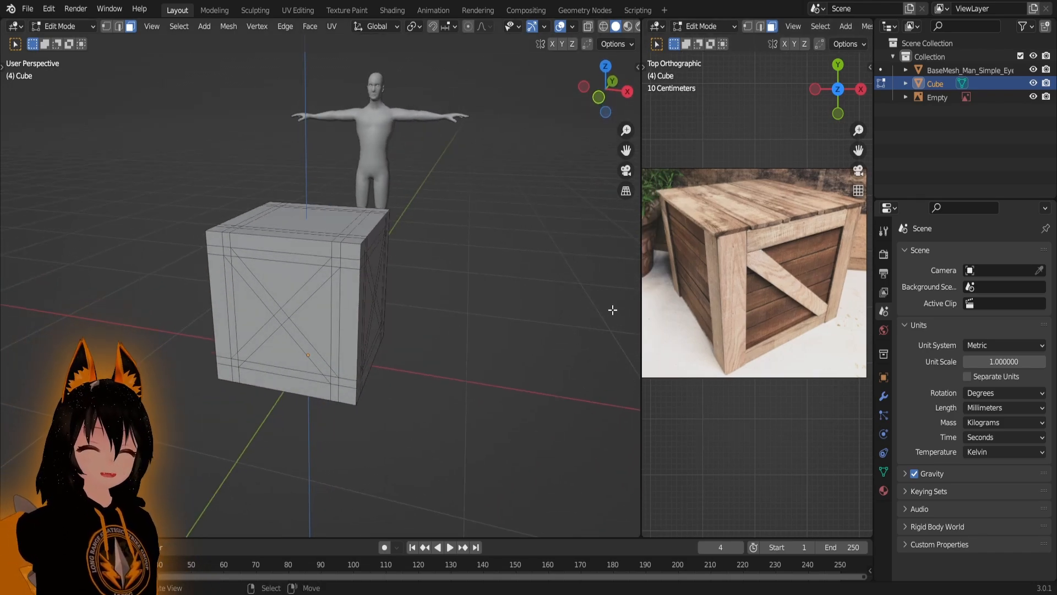
pyautogui.scroll(3, 378, 283)
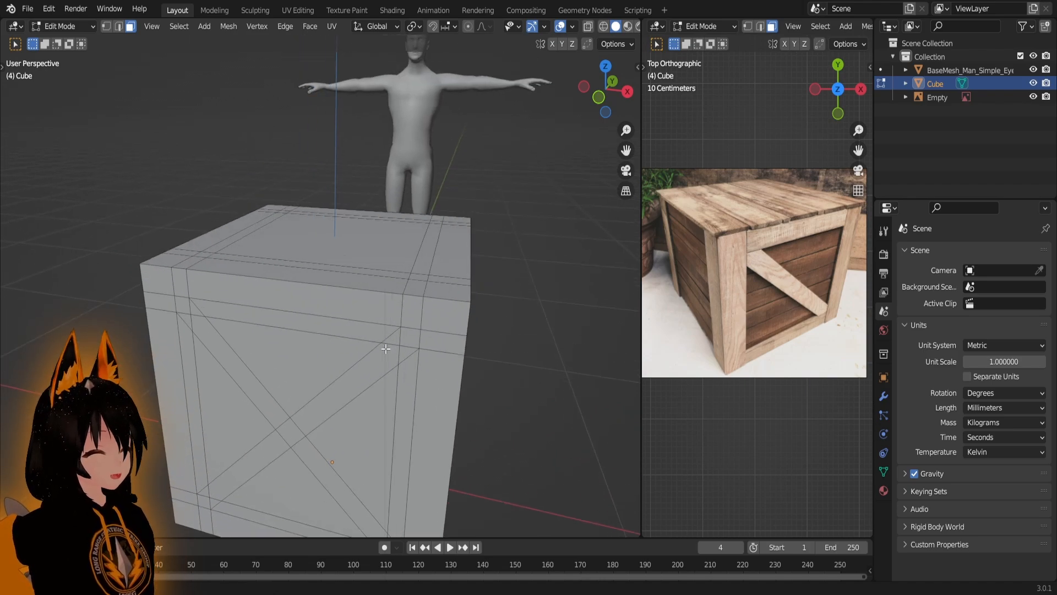
# - Pick out triangular side faces and the top's central square face in turn to examine the panels between the frame boards
pyautogui.moveTo(378, 283); pyautogui.dragTo(381, 306, button='middle')
pyautogui.scroll(3, 444, 354)
pyautogui.click(380, 302)
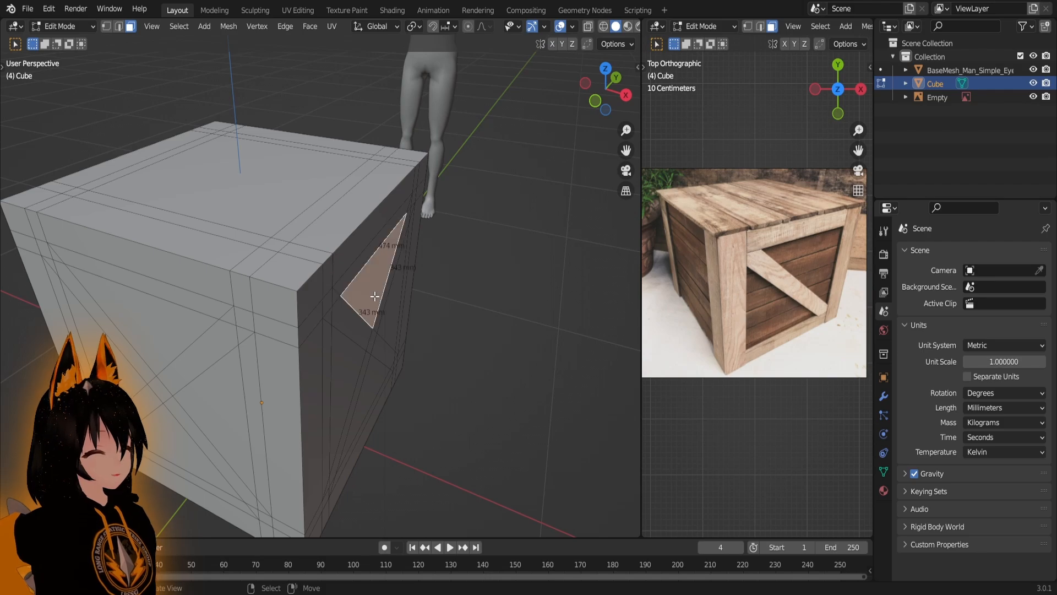
pyautogui.moveTo(441, 303); pyautogui.dragTo(326, 343, button='middle')
pyautogui.scroll(2, 367, 279)
pyautogui.click(376, 349)
pyautogui.scroll(-2, 376, 349)
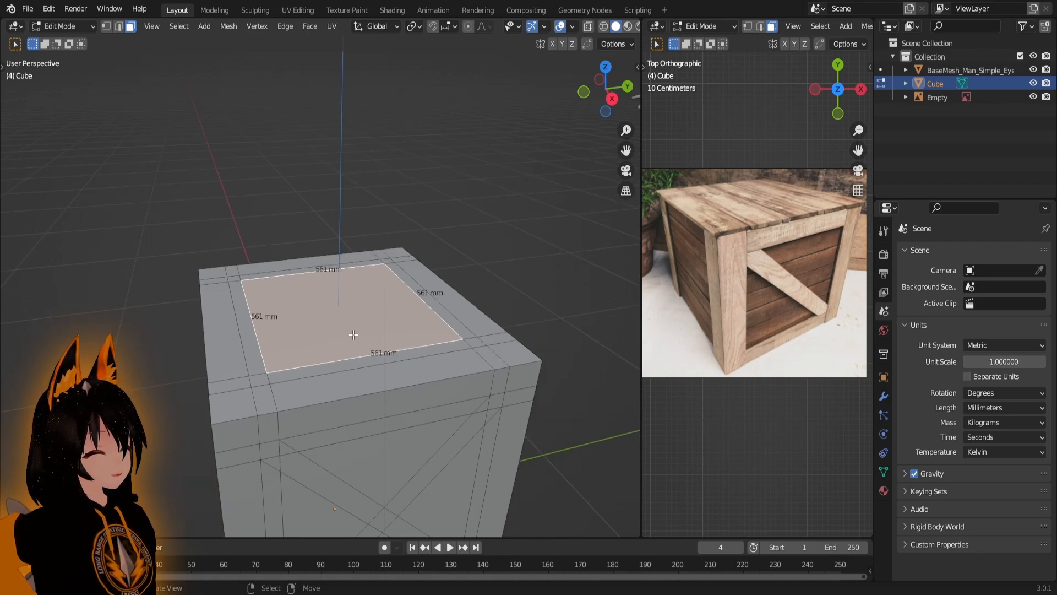
pyautogui.moveTo(394, 229); pyautogui.dragTo(390, 235, button='middle')
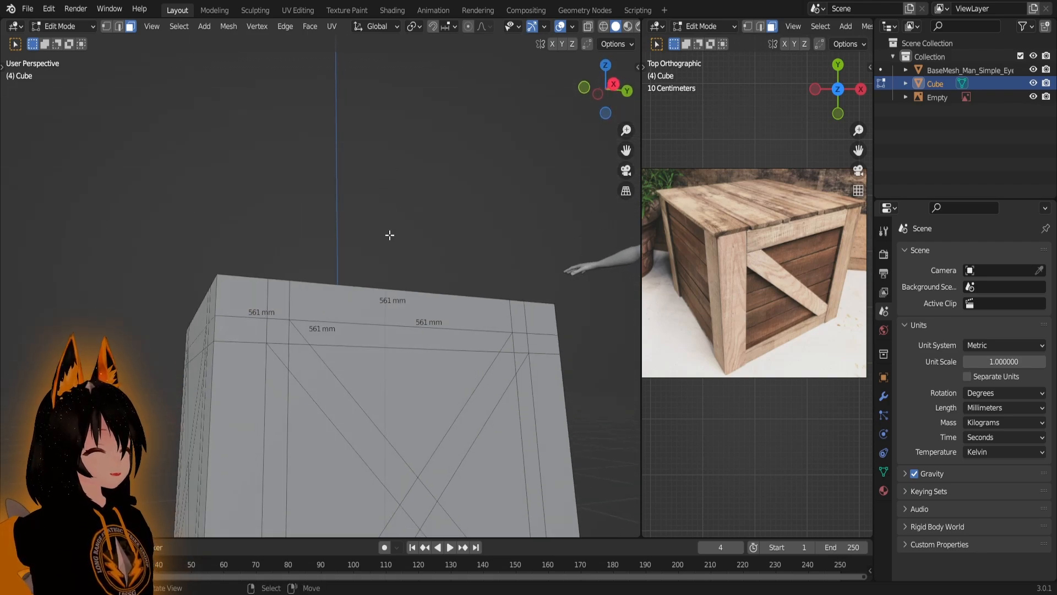
pyautogui.moveTo(339, 205); pyautogui.dragTo(347, 318, button='middle')
pyautogui.click(426, 333)
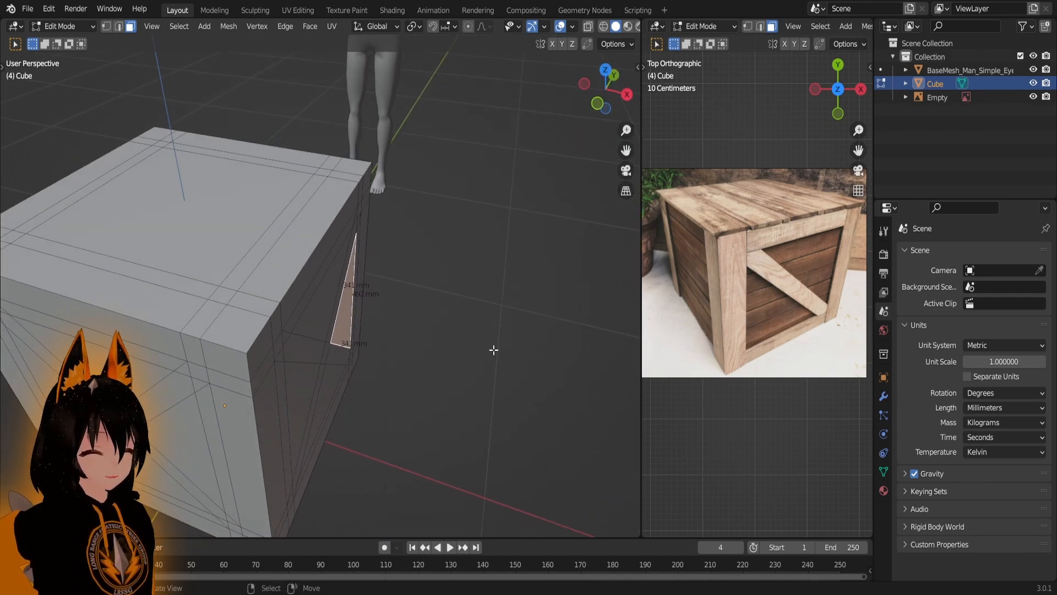
# - Examine the cube's sides and top, selecting a triangular side face and the top's central square face for comparison
pyautogui.moveTo(379, 369); pyautogui.dragTo(338, 343, button='middle')
pyautogui.scroll(-3, 346, 322)
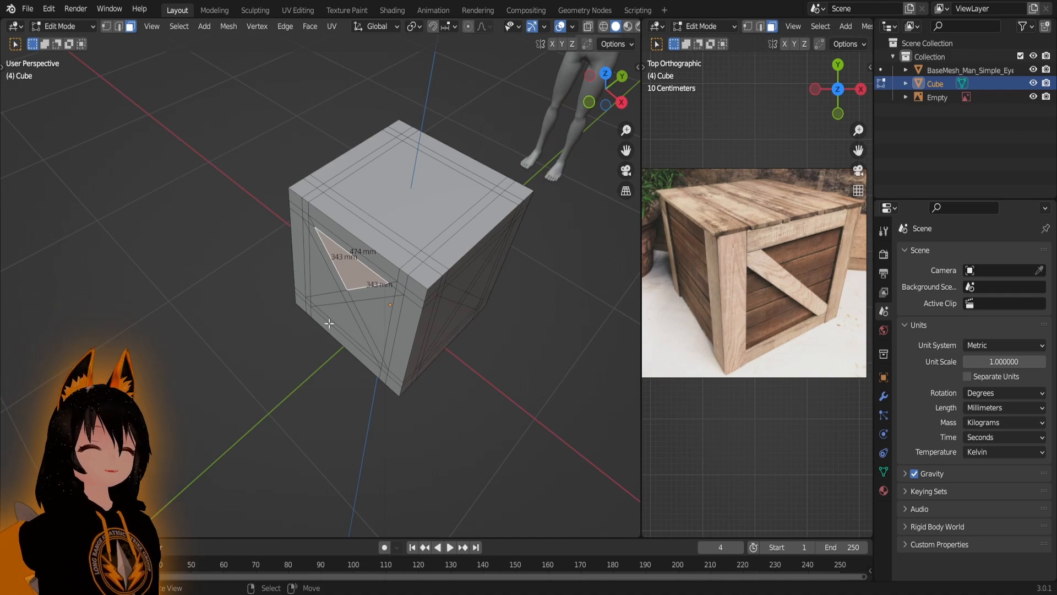
pyautogui.moveTo(305, 350); pyautogui.dragTo(113, 297, button='middle')
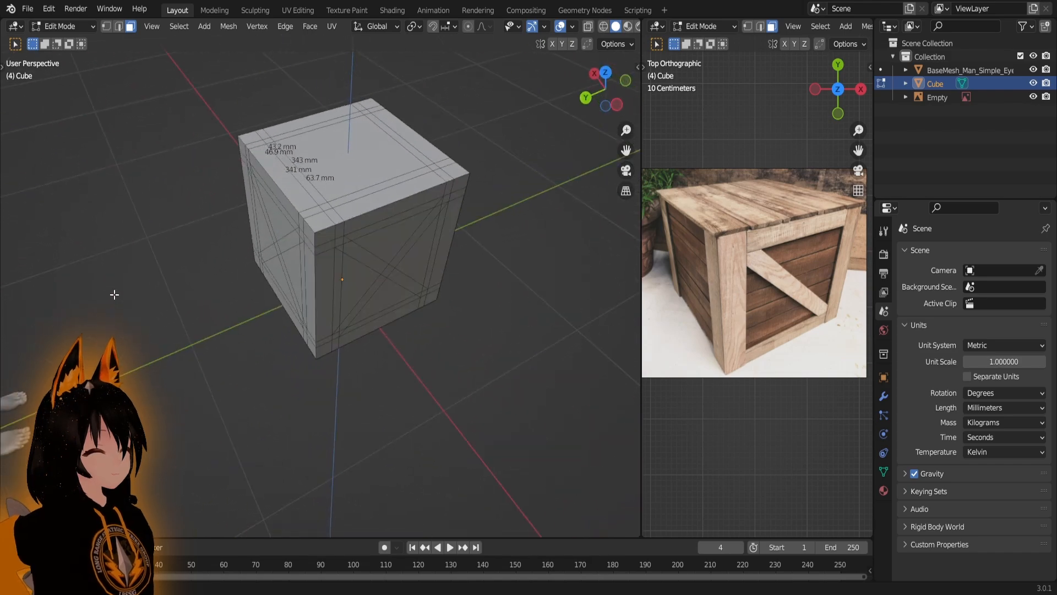
pyautogui.click(385, 246)
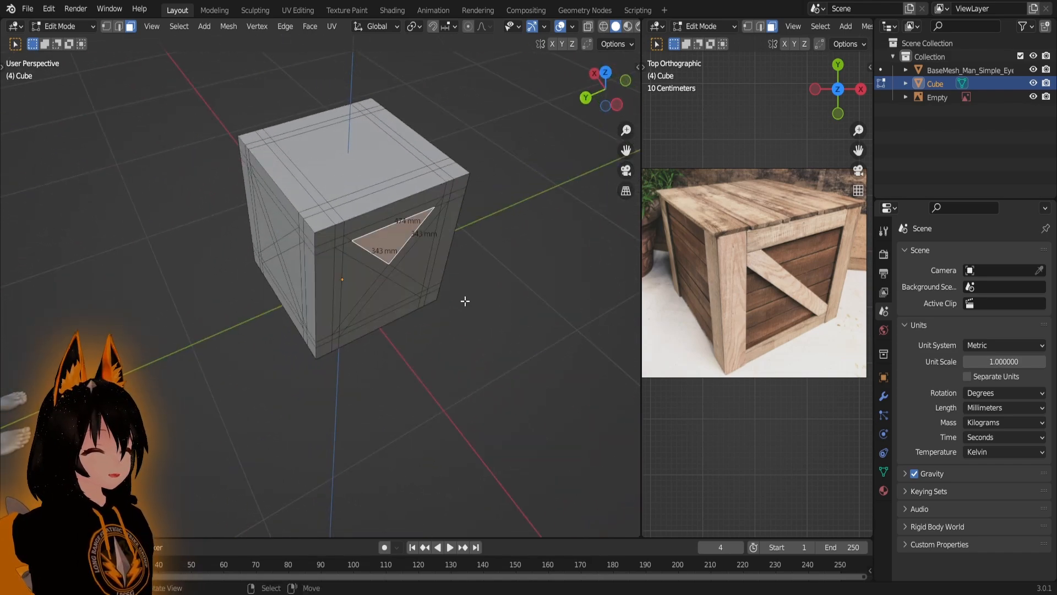
pyautogui.click(321, 157)
pyautogui.moveTo(384, 241); pyautogui.dragTo(395, 317, button='middle')
pyautogui.scroll(2, 394, 318)
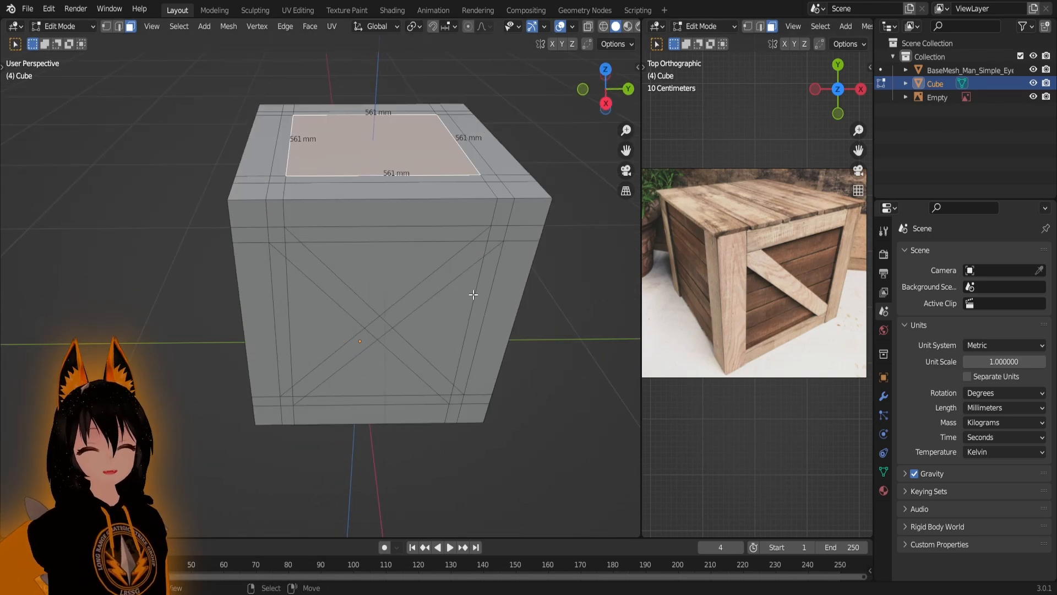
pyautogui.scroll(-4, 388, 286)
pyautogui.moveTo(388, 286); pyautogui.dragTo(414, 308, button='middle')
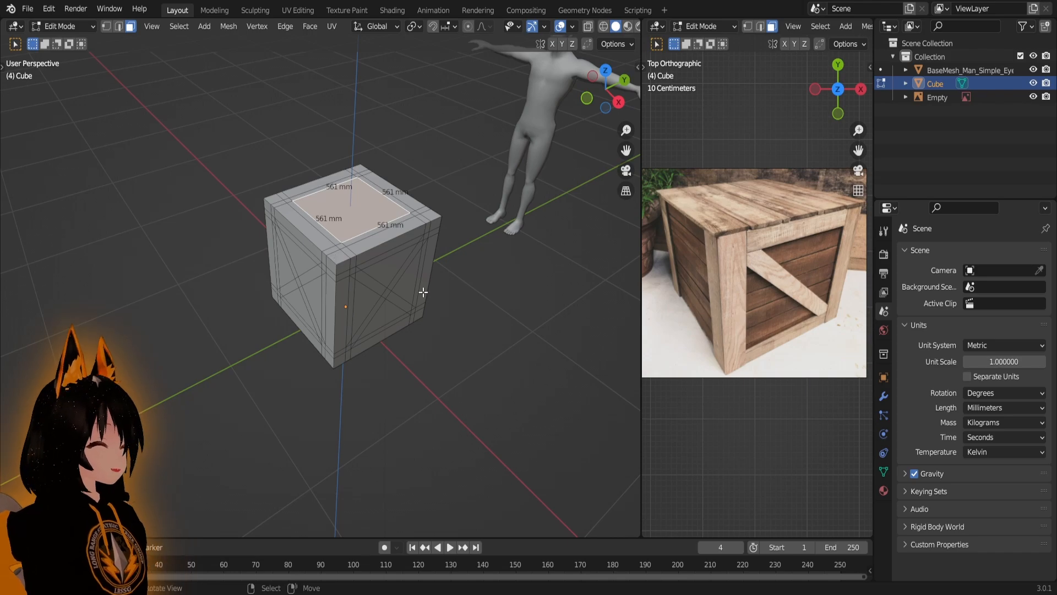
pyautogui.moveTo(376, 317); pyautogui.dragTo(385, 295, button='middle')
pyautogui.scroll(2, 385, 295)
# - Select the four triangular faces around the X brace on each of two adjacent sides of the cube
pyautogui.click(401, 242)
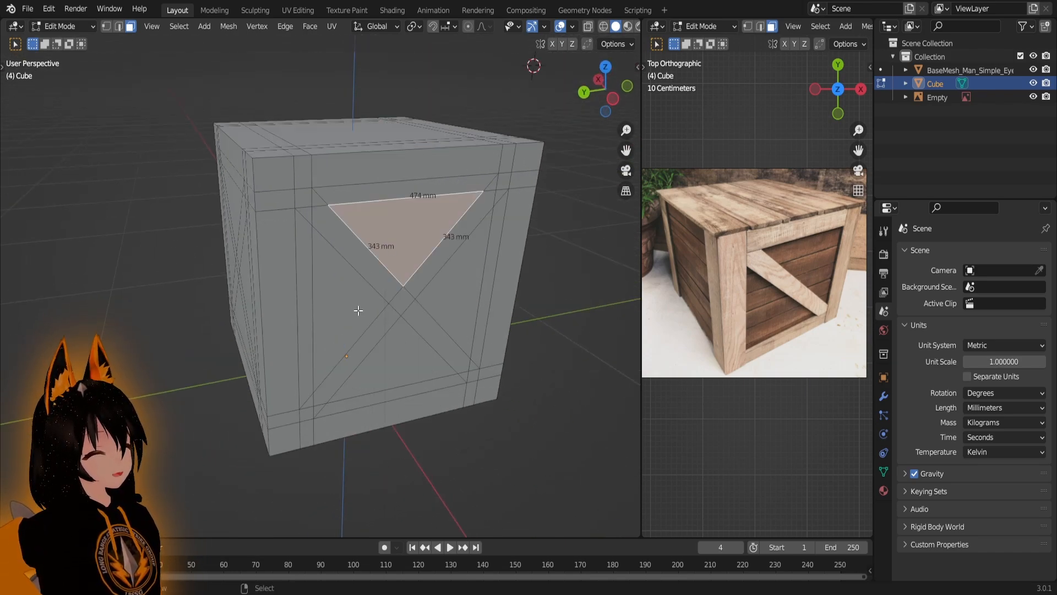
pyautogui.keyDown('shift'); pyautogui.click(357, 309); pyautogui.keyUp('shift')
pyautogui.keyDown('shift'); pyautogui.click(447, 301); pyautogui.keyUp('shift')
pyautogui.keyDown('shift'); pyautogui.click(393, 353); pyautogui.keyUp('shift')
pyautogui.moveTo(392, 352); pyautogui.dragTo(472, 355, button='middle')
pyautogui.keyDown('shift'); pyautogui.click(281, 237); pyautogui.keyUp('shift')
pyautogui.keyDown('shift'); pyautogui.click(340, 304); pyautogui.keyUp('shift')
pyautogui.keyDown('shift'); pyautogui.click(220, 302); pyautogui.keyUp('shift')
pyautogui.keyDown('shift'); pyautogui.click(275, 358); pyautogui.keyUp('shift')
# - Add the four triangular faces around the X brace on each of the two remaining sides to the selection
pyautogui.moveTo(139, 287); pyautogui.dragTo(375, 300, button='middle')
pyautogui.keyDown('shift'); pyautogui.click(354, 243); pyautogui.keyUp('shift')
pyautogui.keyDown('shift'); pyautogui.click(291, 304); pyautogui.keyUp('shift')
pyautogui.keyDown('shift'); pyautogui.click(420, 310); pyautogui.keyUp('shift')
pyautogui.keyDown('shift'); pyautogui.click(342, 380); pyautogui.keyUp('shift')
pyautogui.keyDown('shift'); pyautogui.click(293, 237); pyautogui.keyUp('shift')
pyautogui.keyDown('shift'); pyautogui.click(350, 292); pyautogui.keyUp('shift')
pyautogui.keyDown('shift'); pyautogui.click(227, 281); pyautogui.keyUp('shift')
pyautogui.keyDown('shift'); pyautogui.click(289, 352); pyautogui.keyUp('shift')
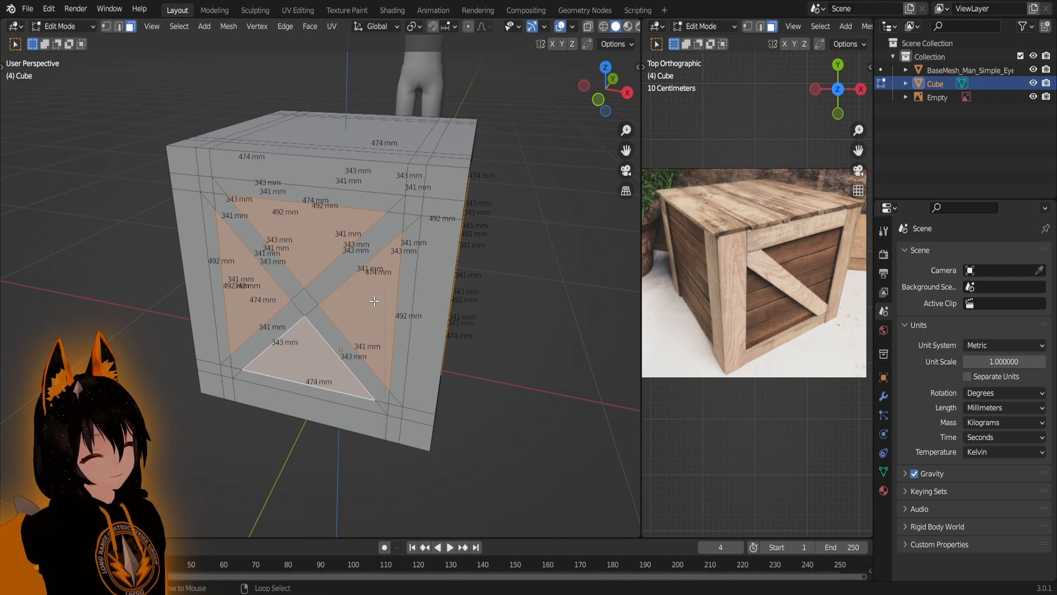
# - Extrude all selected triangular panels inward along their normals by about 30 mm, and deselect them
pyautogui.hotkey('alt', 'e')
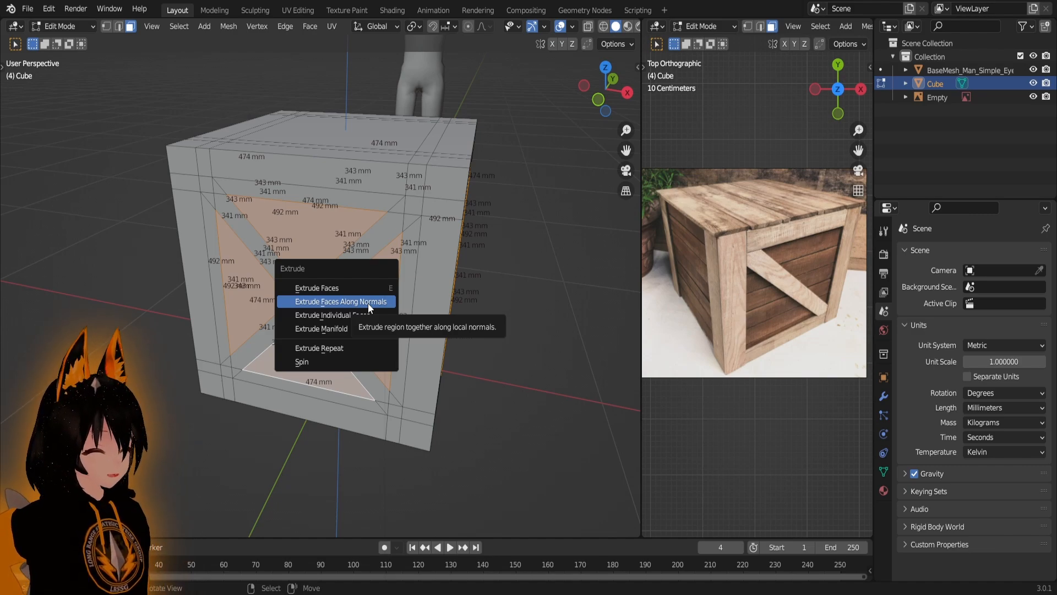
pyautogui.click(368, 303)
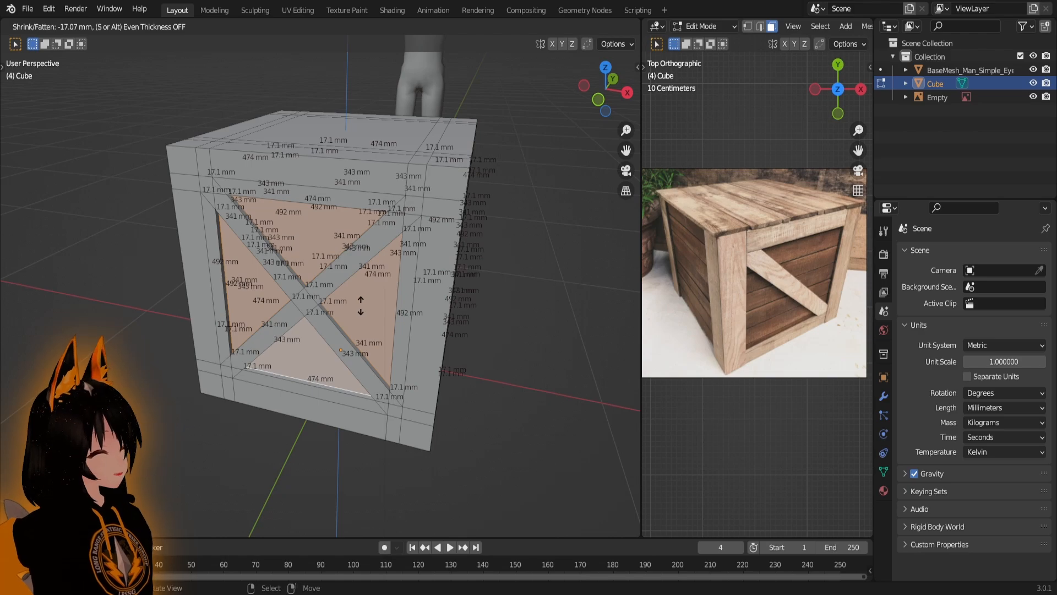
pyautogui.click(361, 306)
pyautogui.moveTo(377, 300); pyautogui.dragTo(302, 277, button='middle')
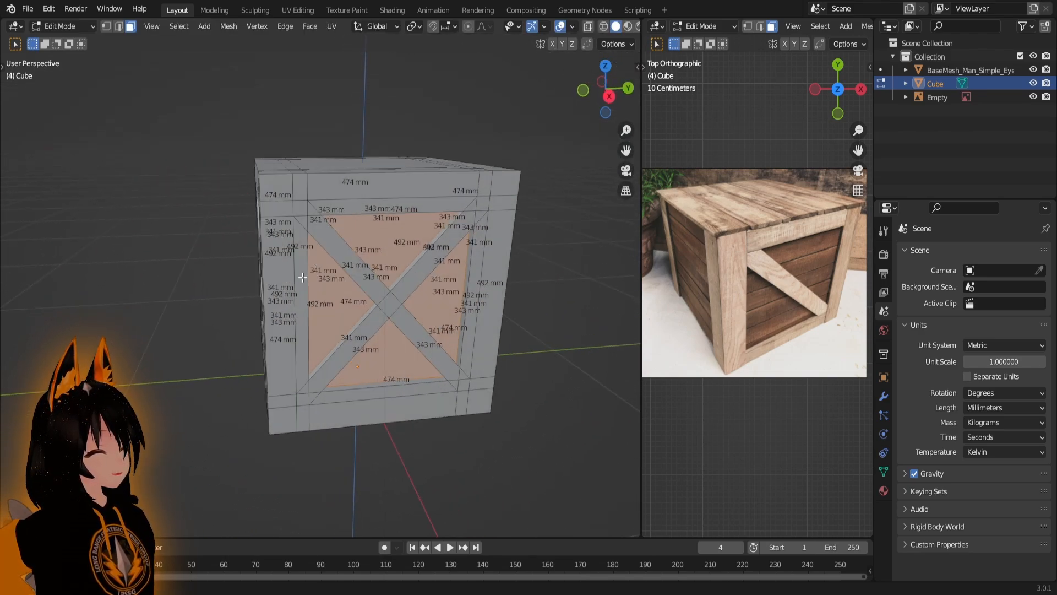
pyautogui.scroll(-1, 302, 278)
pyautogui.click(551, 245)
# - Inspect the depth of the recessed panels around the crate by selecting a recessed triangle and adjoining recess walls
pyautogui.moveTo(551, 244); pyautogui.dragTo(464, 302, button='middle')
pyautogui.keyDown('shift'); pyautogui.moveTo(405, 251); pyautogui.dragTo(453, 308, button='middle'); pyautogui.keyUp('shift')
pyautogui.moveTo(220, 203); pyautogui.dragTo(283, 191, button='middle')
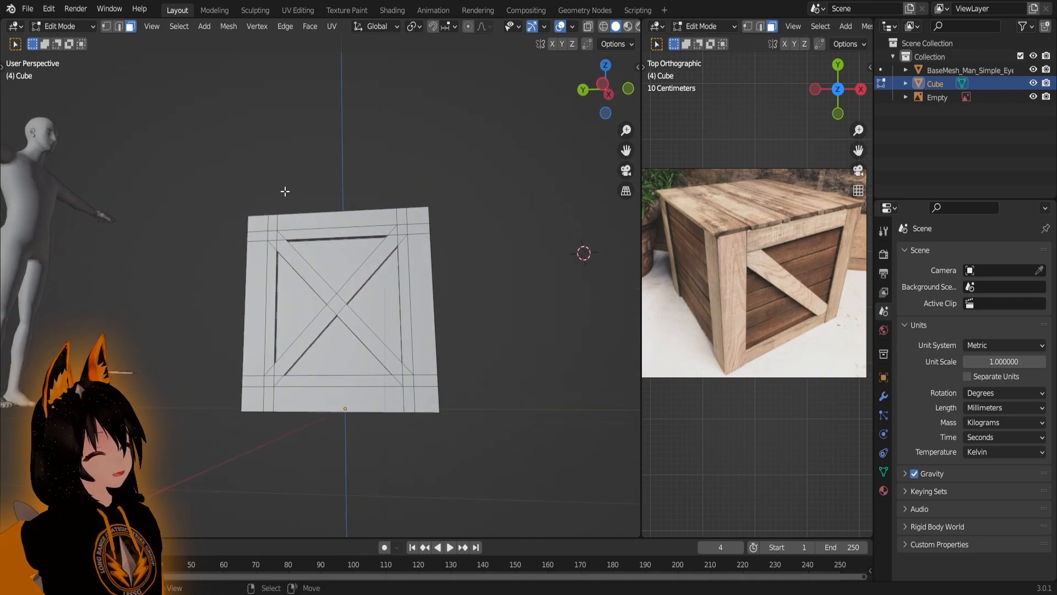
pyautogui.scroll(3, 283, 191)
pyautogui.moveTo(212, 274); pyautogui.dragTo(518, 336, button='middle')
pyautogui.scroll(3, 440, 302)
pyautogui.keyDown('shift'); pyautogui.moveTo(439, 418); pyautogui.dragTo(438, 286, button='middle'); pyautogui.keyUp('shift')
pyautogui.moveTo(437, 286); pyautogui.dragTo(477, 354, button='middle')
pyautogui.click(437, 317)
pyautogui.scroll(-3, 437, 317)
pyautogui.keyDown('shift'); pyautogui.click(208, 270); pyautogui.keyUp('shift')
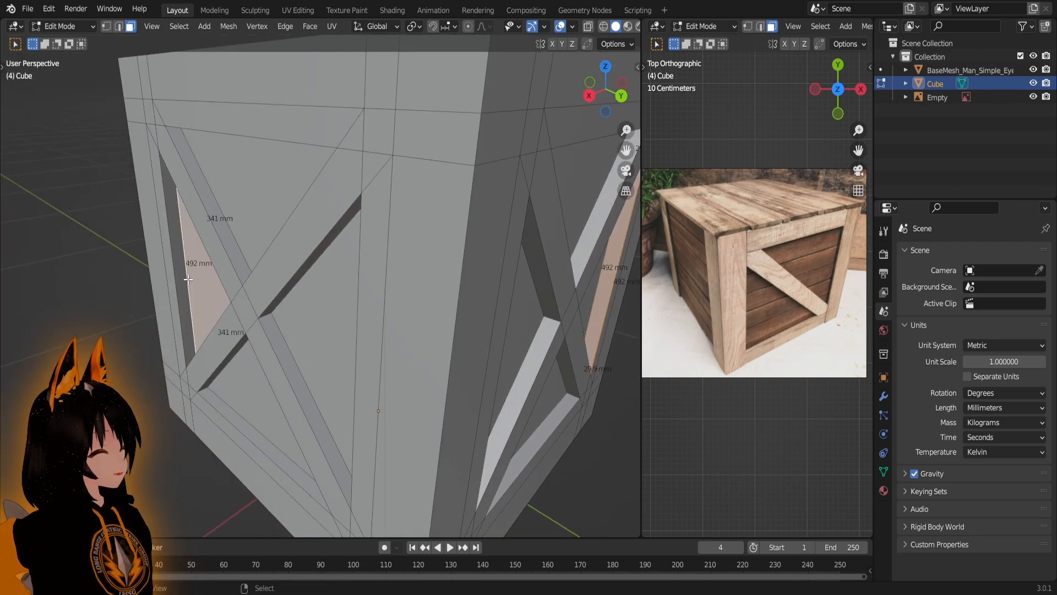
pyautogui.keyDown('shift'); pyautogui.click(186, 283); pyautogui.keyUp('shift')
pyautogui.scroll(-5, 246, 232)
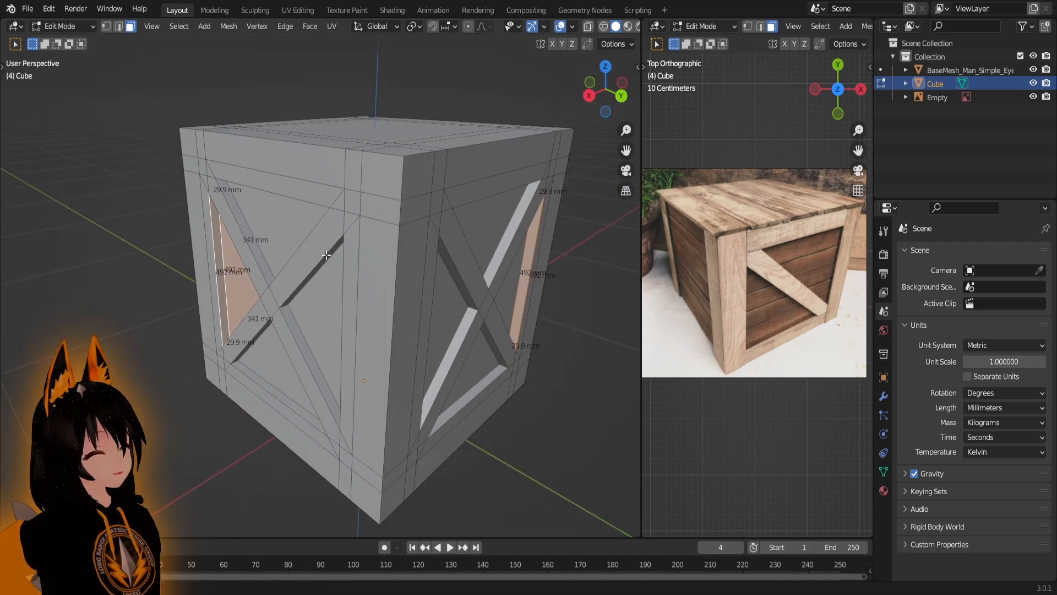
pyautogui.moveTo(326, 254); pyautogui.dragTo(260, 300, button='middle')
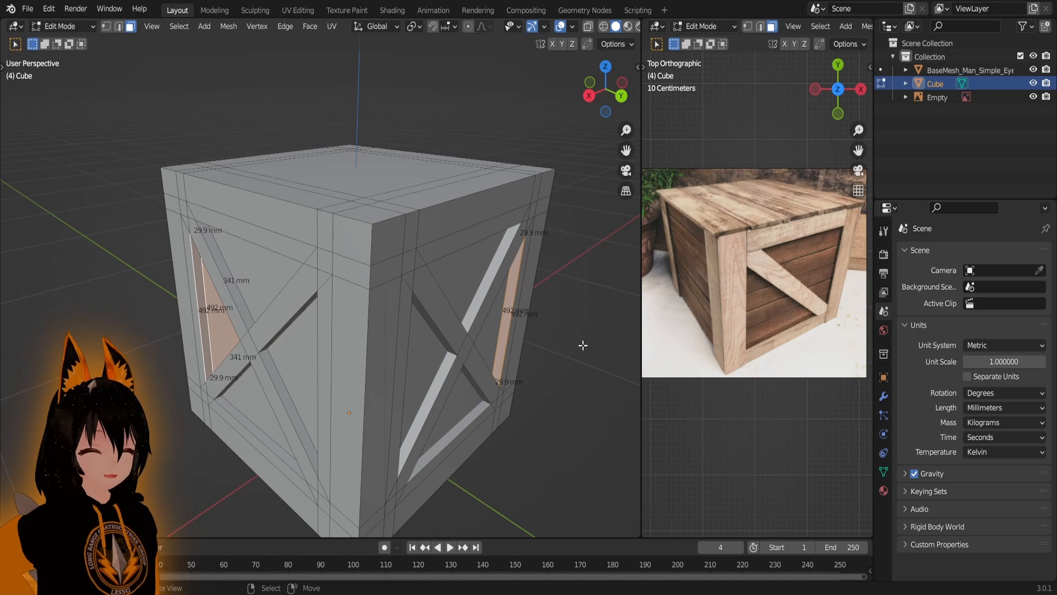
pyautogui.moveTo(574, 339); pyautogui.dragTo(496, 345, button='middle')
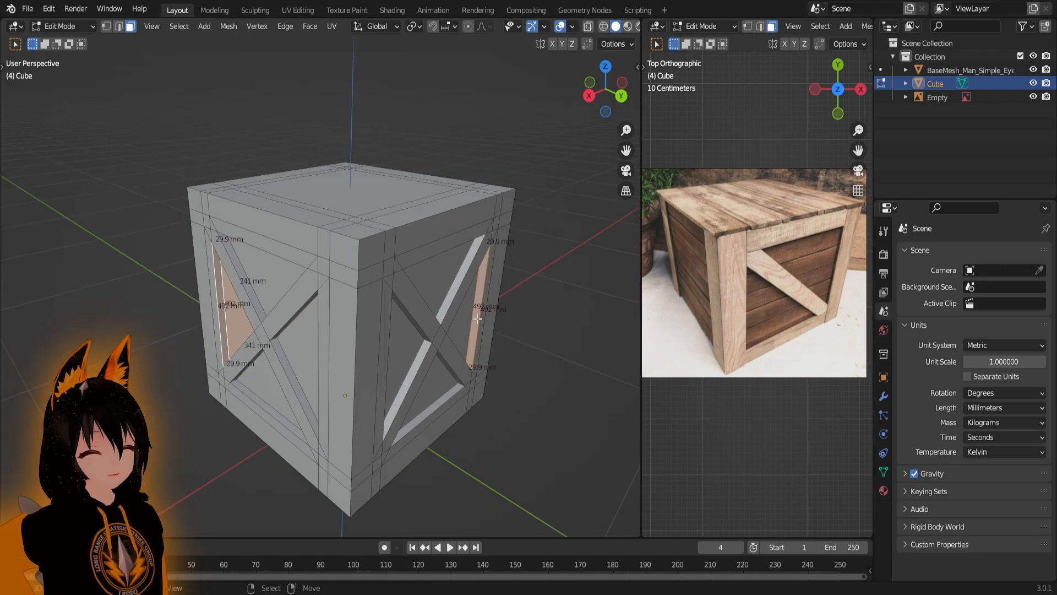
pyautogui.scroll(-3, 435, 294)
# - Check the recessed panels from several sides in Object Mode and return to Edit Mode with nothing selected
pyautogui.moveTo(435, 294); pyautogui.dragTo(441, 360, button='middle')
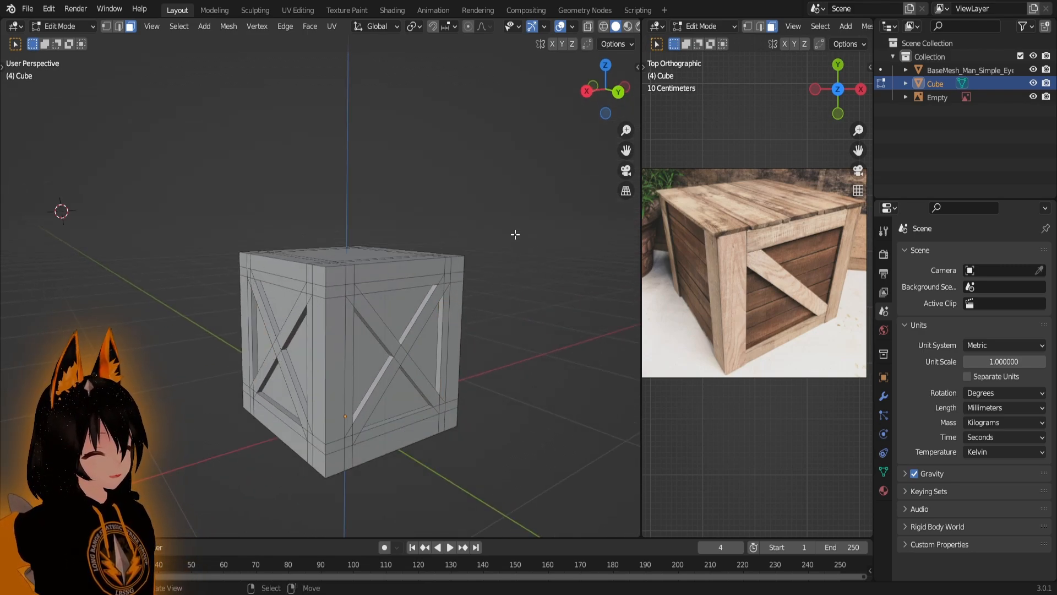
pyautogui.moveTo(514, 229); pyautogui.dragTo(436, 315, button='middle')
pyautogui.press('Tab')
pyautogui.moveTo(215, 144); pyautogui.dragTo(471, 168, button='middle')
pyautogui.moveTo(268, 240); pyautogui.dragTo(1, 135, button='middle')
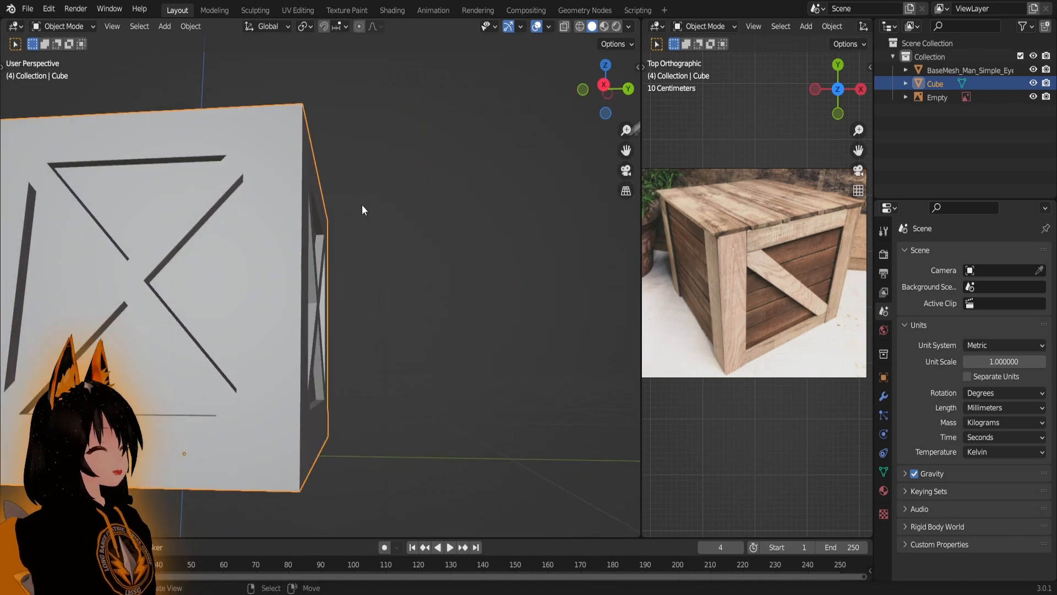
pyautogui.scroll(-6, 361, 209)
pyautogui.moveTo(362, 199); pyautogui.dragTo(316, 266, button='middle')
pyautogui.press('Tab')
# - Add two evenly spaced horizontal loop cuts around the cube between the top edge and the upper frame lines, guided by the reference photo's corner
pyautogui.scroll(4, 368, 291)
pyautogui.moveTo(364, 322); pyautogui.dragTo(718, 278, button='middle')
pyautogui.scroll(8, 760, 233)
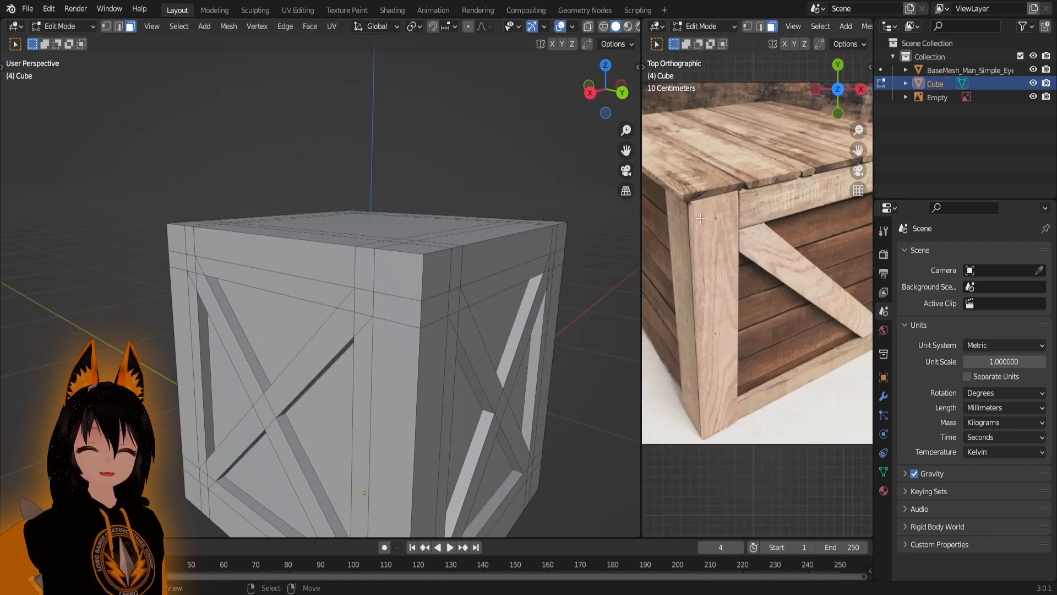
pyautogui.scroll(-3, 743, 265)
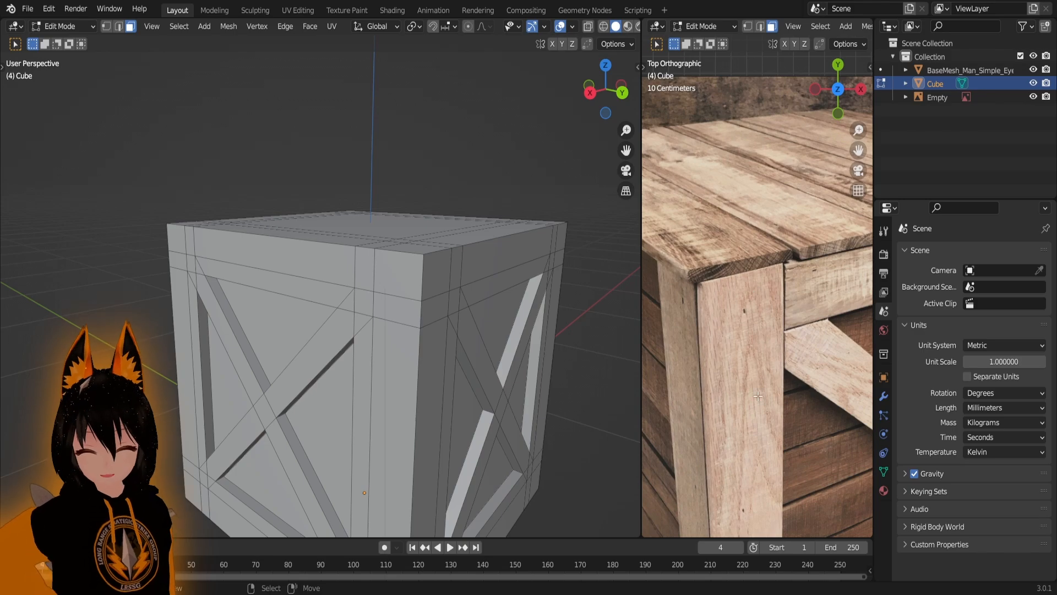
pyautogui.keyDown('shift'); pyautogui.moveTo(381, 331); pyautogui.dragTo(367, 358, button='middle'); pyautogui.keyUp('shift')
pyautogui.moveTo(455, 380); pyautogui.dragTo(418, 325, button='middle')
pyautogui.hotkey('ctrl', 'r')
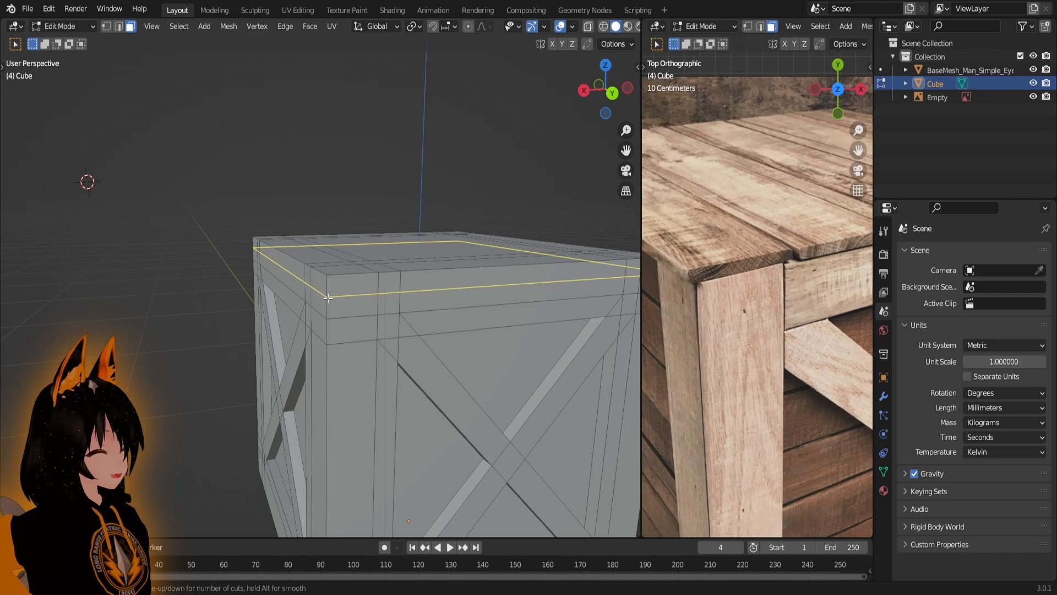
pyautogui.scroll(1, 334, 297)
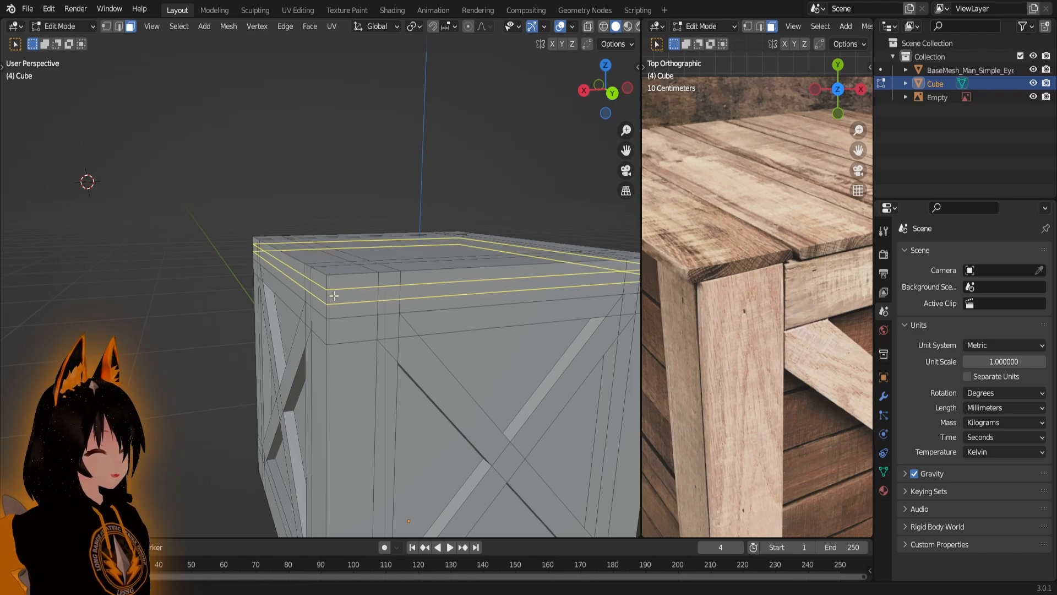
pyautogui.click(334, 296)
pyautogui.rightClick(334, 295)
pyautogui.scroll(6, 385, 281)
pyautogui.scroll(-4, 413, 275)
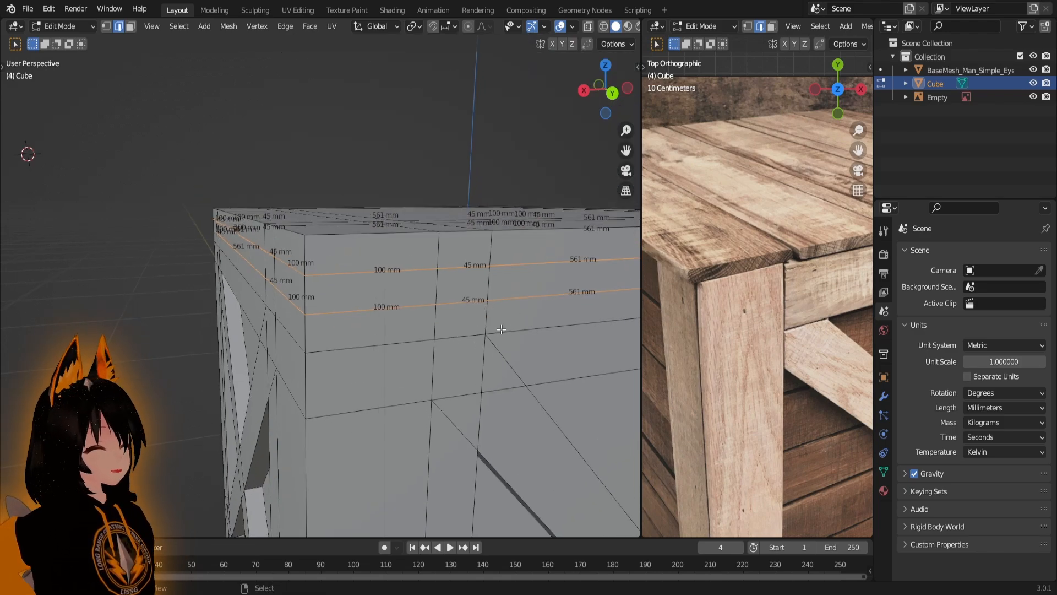
# - Scale the two loops along Z to about 6 mm apart and move them up along Z to just below the top edge
pyautogui.press('s')
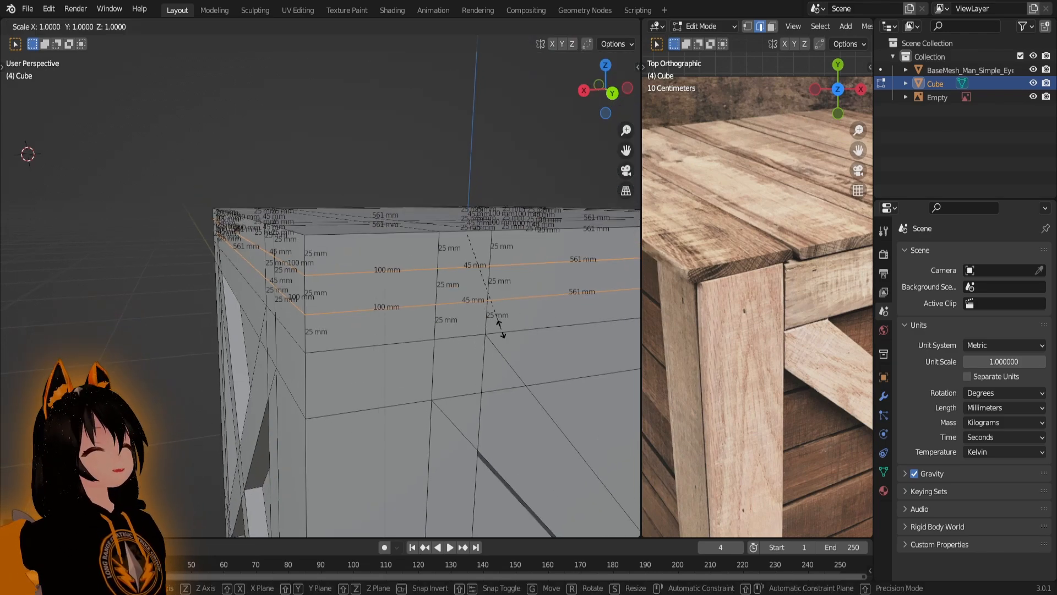
pyautogui.press('z')
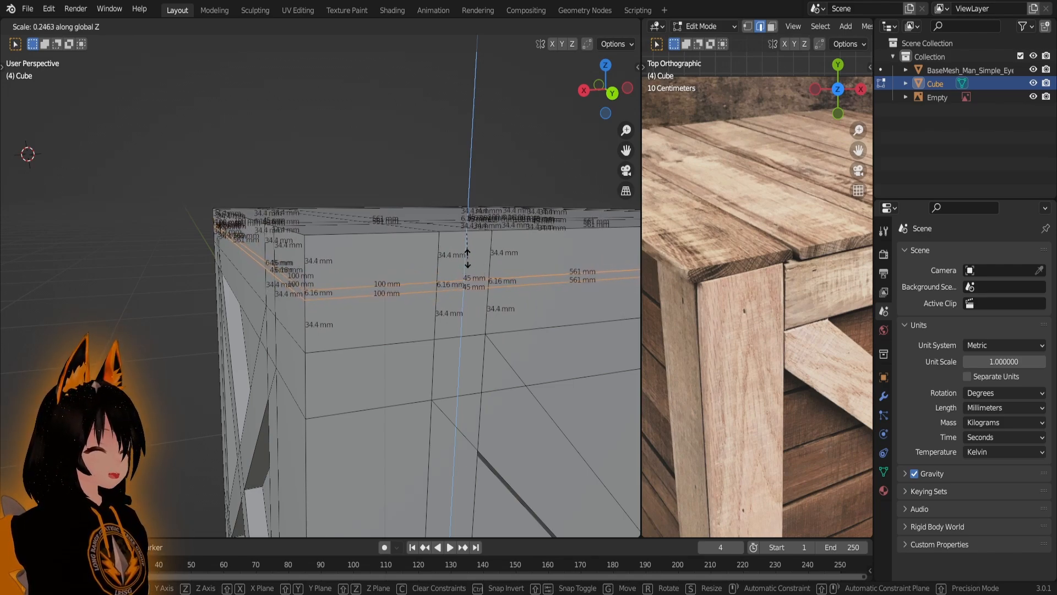
pyautogui.click(468, 257)
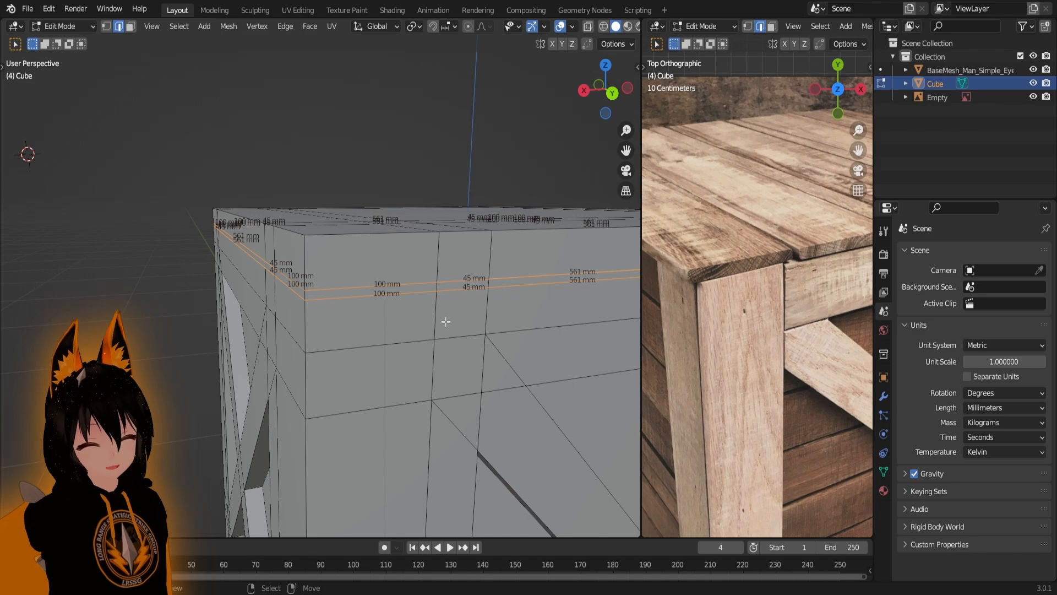
pyautogui.press('g')
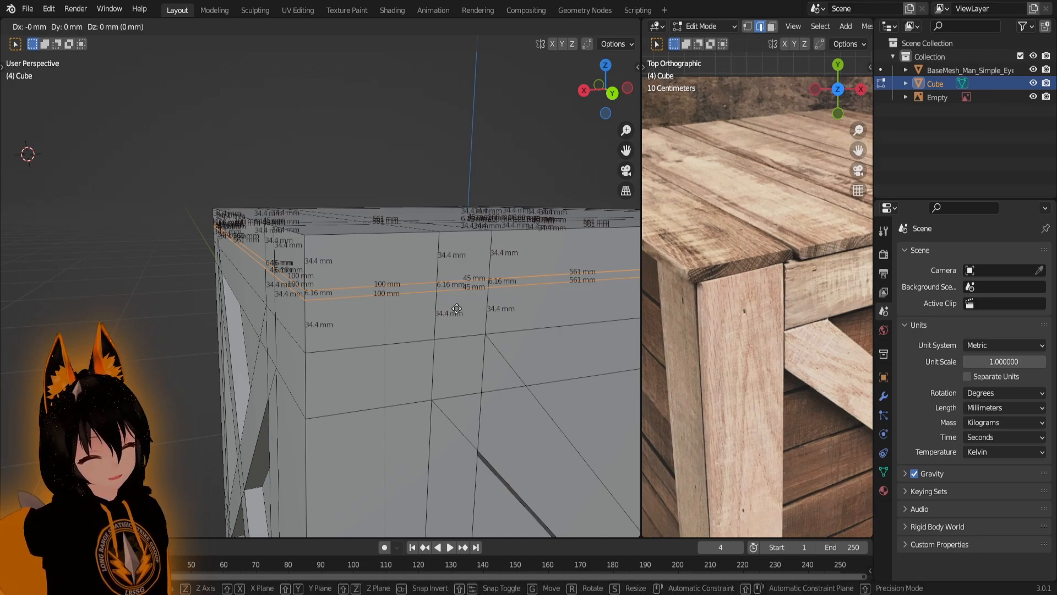
pyautogui.press('z')
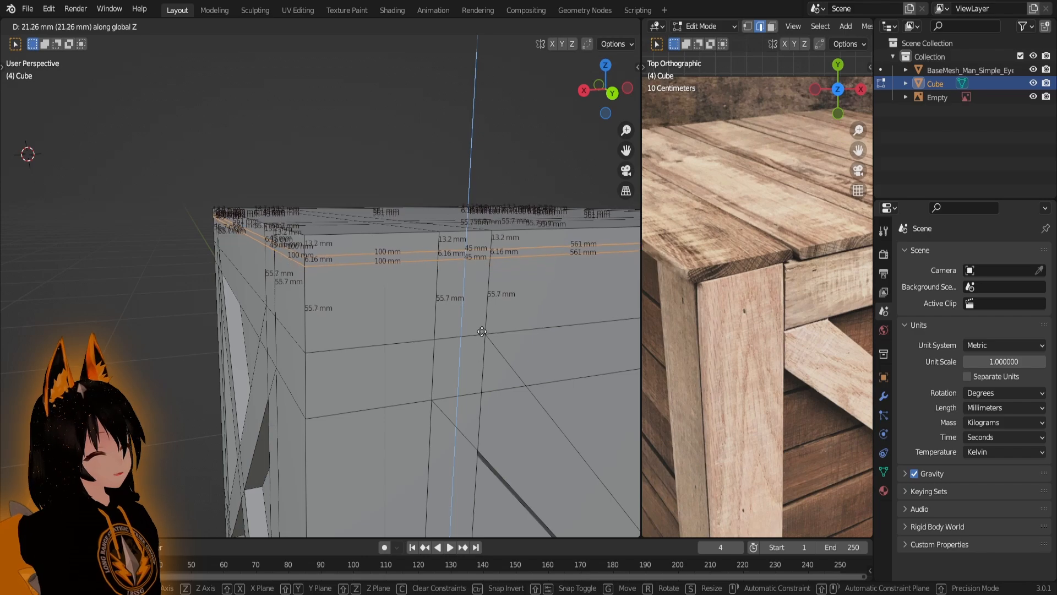
pyautogui.click(490, 295)
pyautogui.scroll(-1, 394, 314)
pyautogui.moveTo(404, 331); pyautogui.dragTo(413, 336, button='middle')
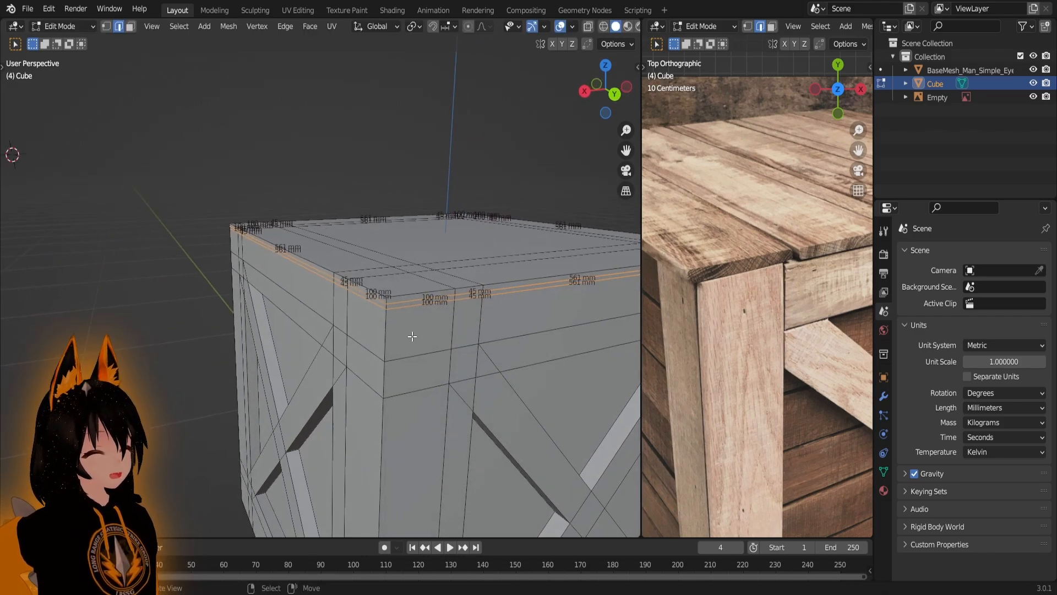
# - Select the narrow face loop between the two new cuts around the whole cube in face selection mode
pyautogui.press('3')
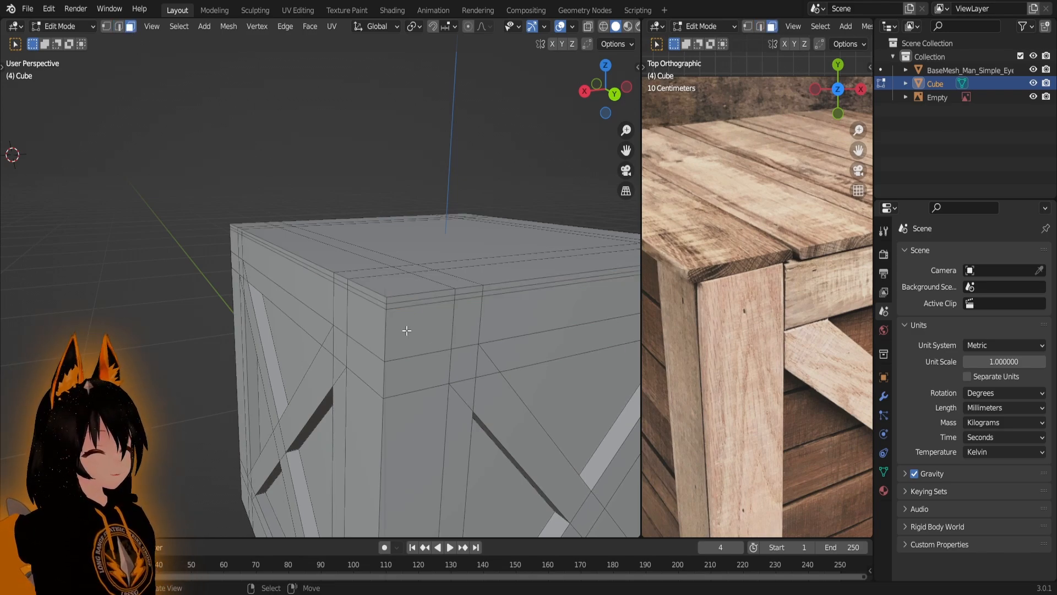
pyautogui.moveTo(406, 331); pyautogui.dragTo(346, 406, button='middle')
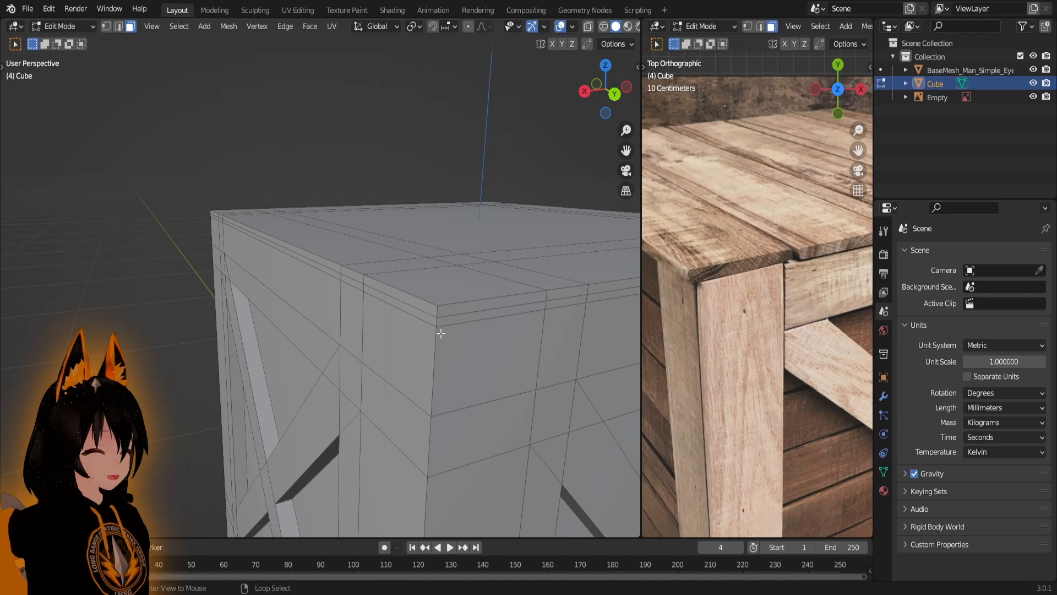
pyautogui.scroll(2, 441, 333)
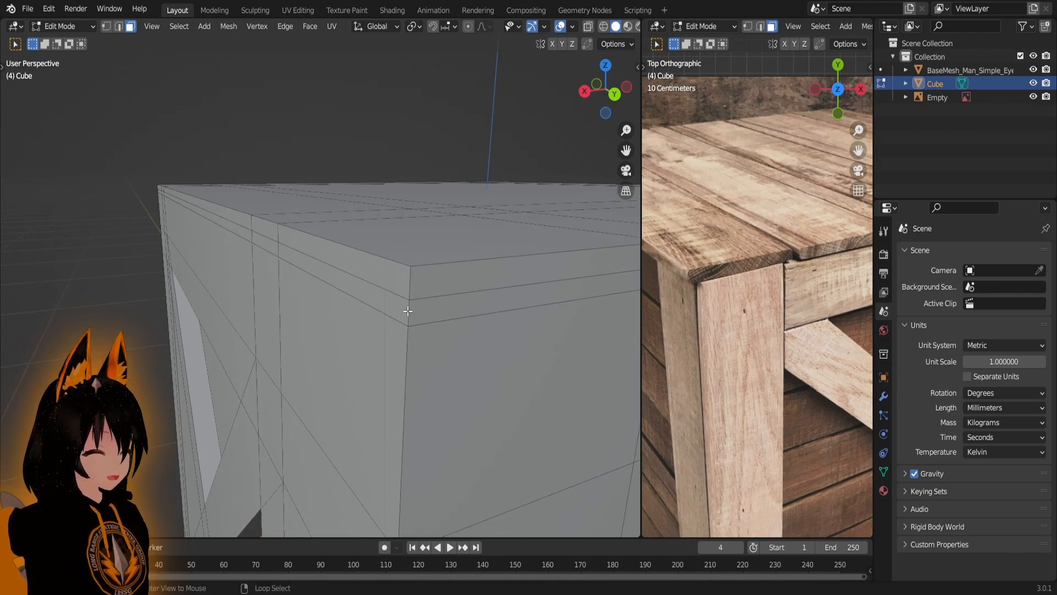
pyautogui.keyDown('alt'); pyautogui.click(407, 311); pyautogui.keyUp('alt')
pyautogui.scroll(-5, 408, 311)
pyautogui.moveTo(407, 311); pyautogui.dragTo(442, 310, button='middle')
pyautogui.scroll(5, 479, 295)
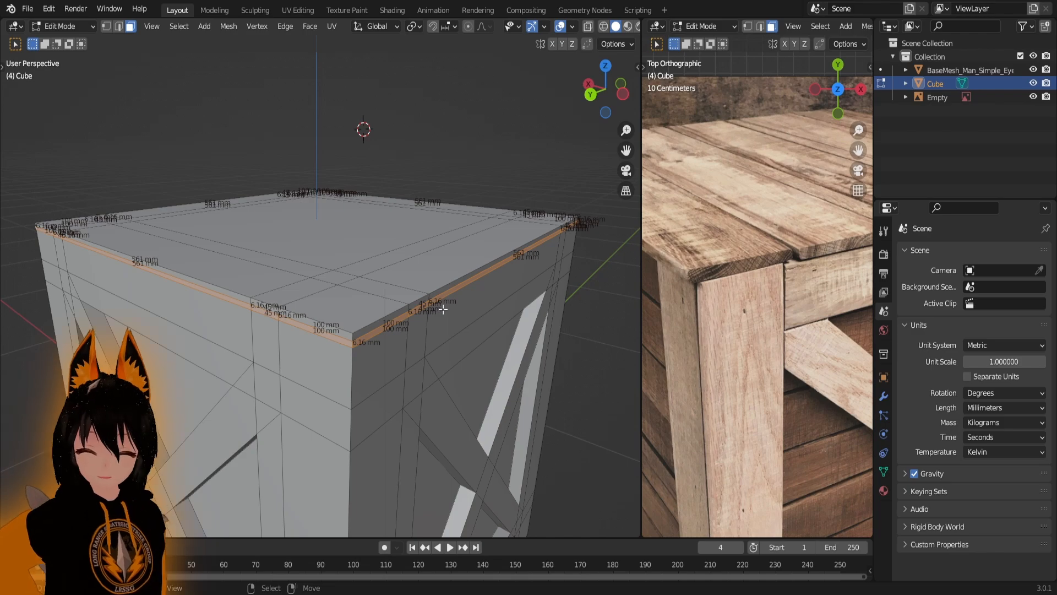
# - Extrude the narrow face loop slightly inward along its normals to form a groove below the lid, and check it in Object Mode
pyautogui.hotkey('alt', 'e')
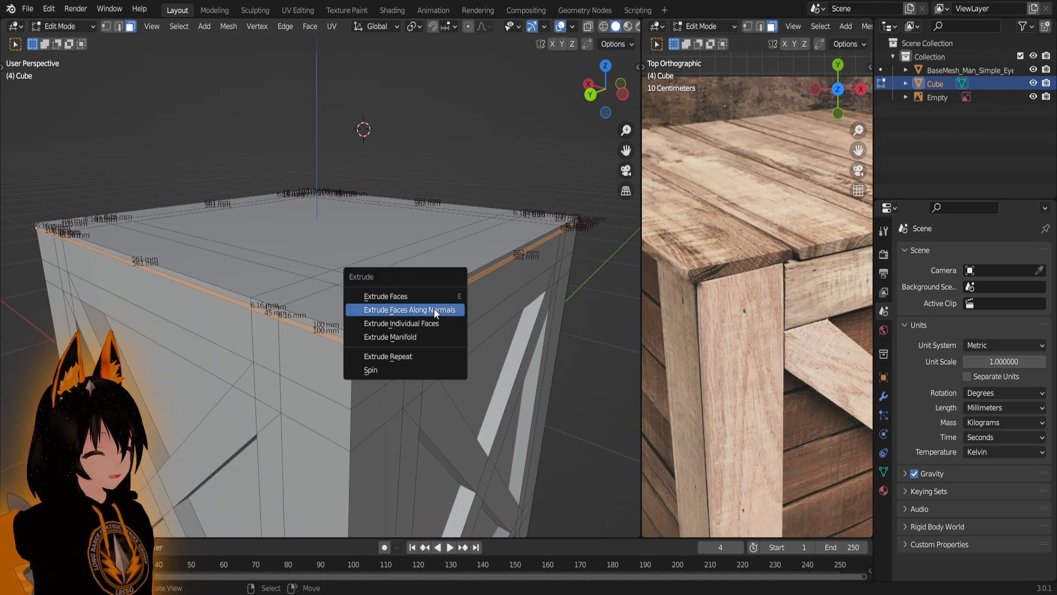
pyautogui.click(434, 309)
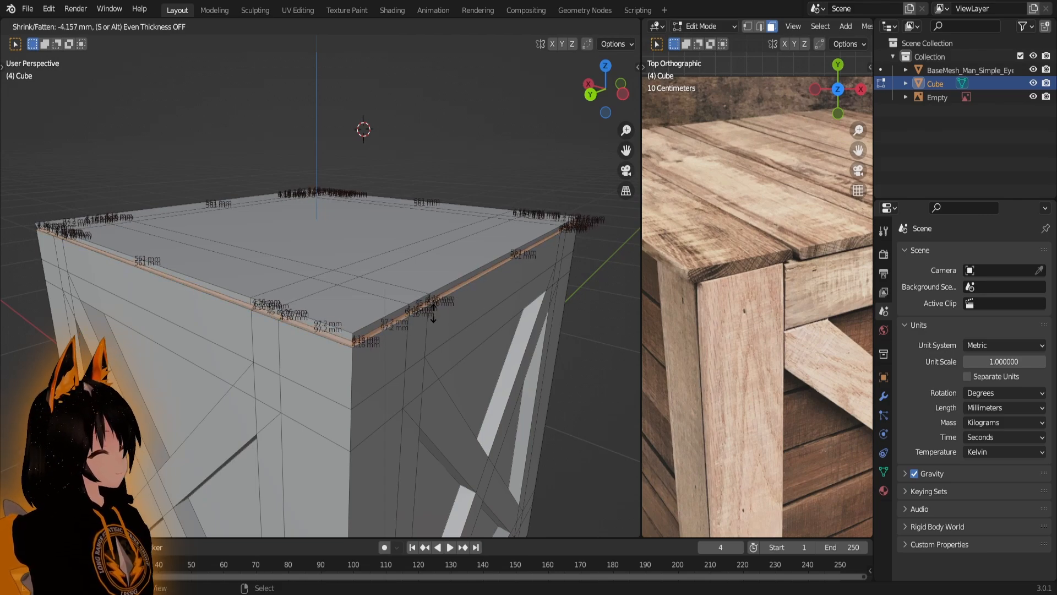
pyautogui.click(481, 388)
pyautogui.scroll(-4, 447, 352)
pyautogui.moveTo(462, 336)
pyautogui.mouseDown(button='middle')
pyautogui.moveTo(492, 337)
pyautogui.moveTo(443, 336)
pyautogui.mouseUp(button='middle')
pyautogui.press('Tab')
pyautogui.scroll(8, 328, 359)
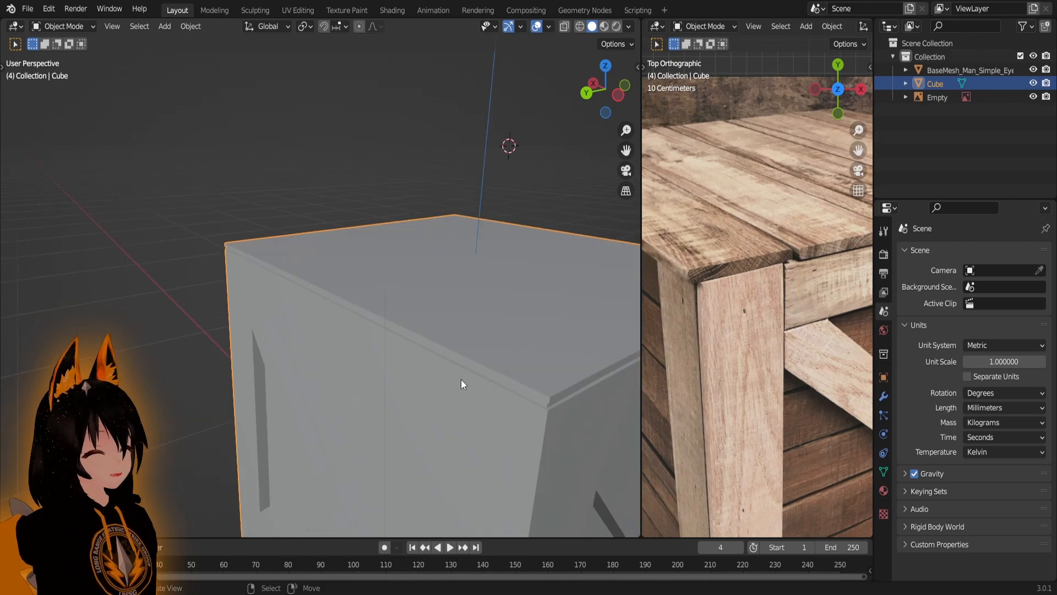
# - Examine the groove below the lid at the crate's corner in Edit Mode, select one of its faces, and return to Object Mode
pyautogui.moveTo(418, 348); pyautogui.dragTo(515, 361, button='middle')
pyautogui.scroll(3, 427, 287)
pyautogui.keyDown('shift'); pyautogui.moveTo(428, 286); pyautogui.dragTo(402, 327, button='middle'); pyautogui.keyUp('shift')
pyautogui.press('Tab')
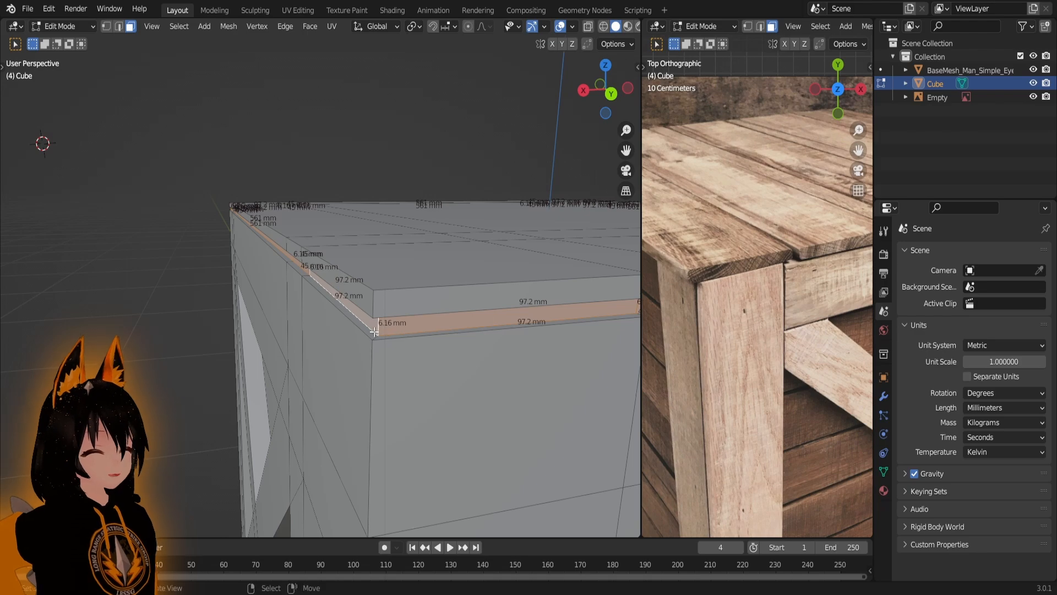
pyautogui.click(368, 326)
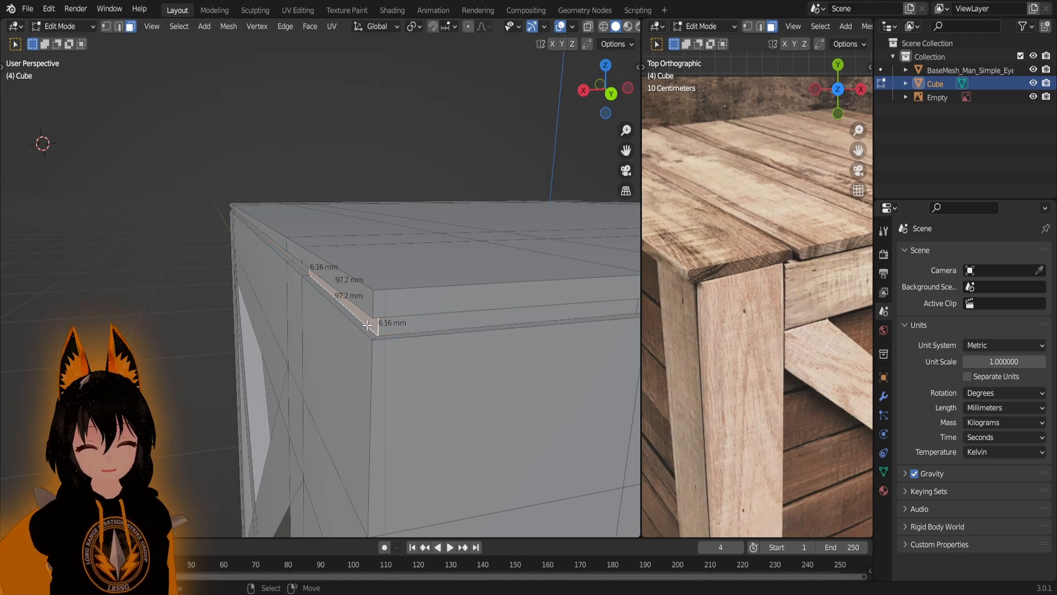
pyautogui.moveTo(367, 325); pyautogui.dragTo(367, 283, button='middle')
pyautogui.moveTo(334, 343); pyautogui.dragTo(398, 340, button='middle')
pyautogui.press('Tab')
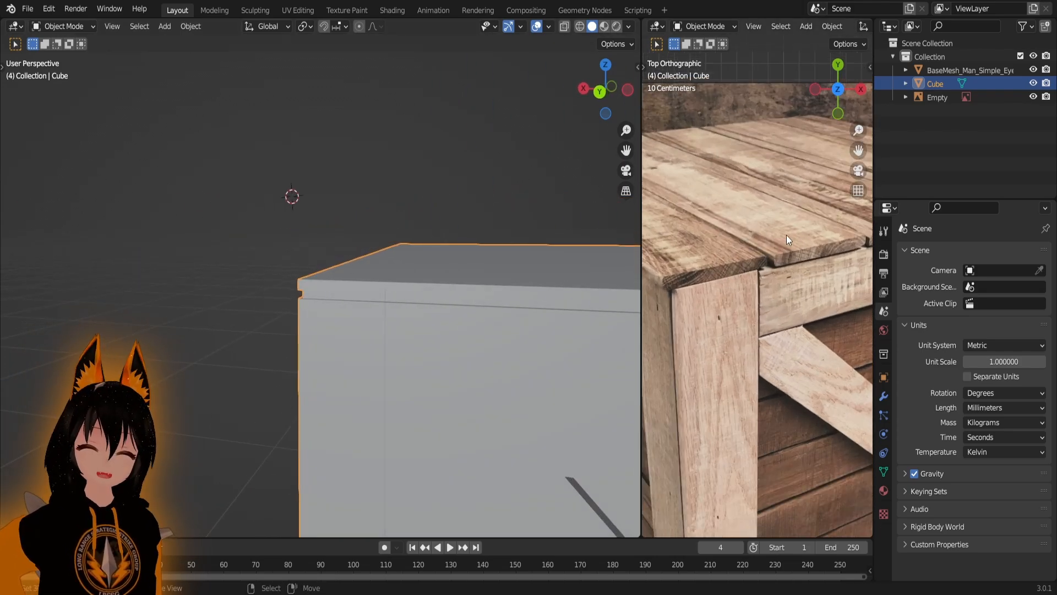
# - Widen the reference photo's viewport to compare the whole crate with it, and give the modelling viewport its width back
pyautogui.moveTo(333, 338); pyautogui.dragTo(475, 312, button='middle')
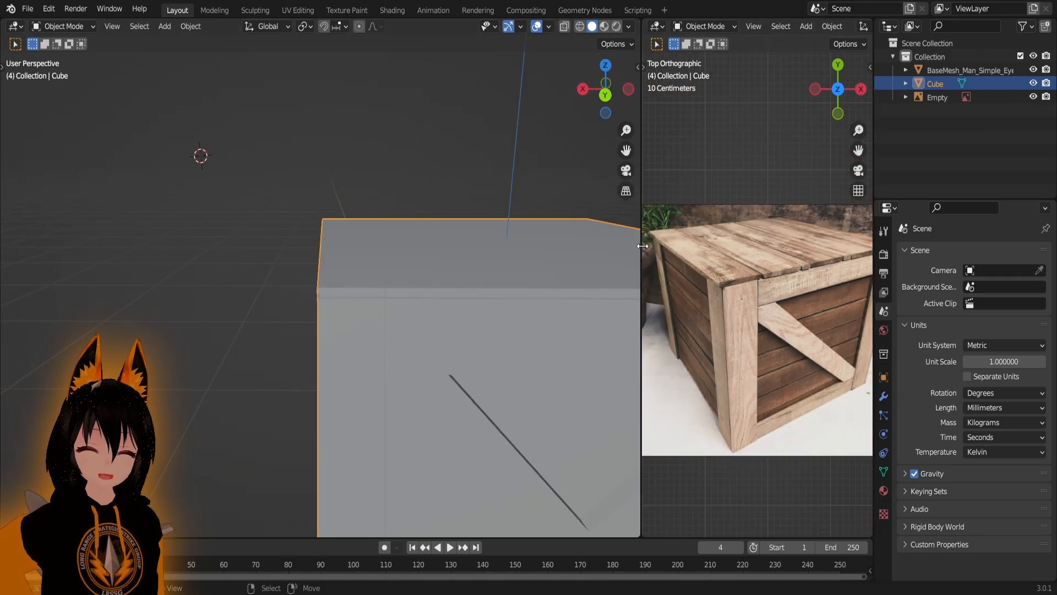
pyautogui.moveTo(643, 246); pyautogui.dragTo(459, 246)
pyautogui.moveTo(340, 284); pyautogui.dragTo(354, 282, button='middle')
pyautogui.scroll(-3, 611, 291)
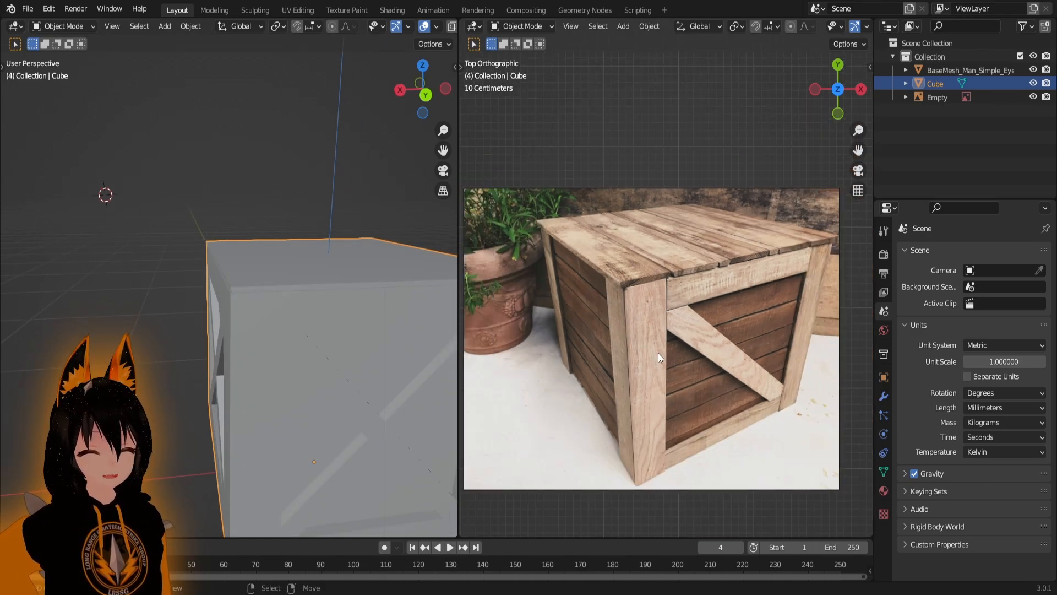
pyautogui.scroll(3, 688, 348)
pyautogui.keyDown('shift'); pyautogui.moveTo(668, 411); pyautogui.dragTo(659, 362, button='middle'); pyautogui.keyUp('shift')
pyautogui.moveTo(358, 352); pyautogui.dragTo(337, 323, button='middle')
pyautogui.scroll(-2, 337, 320)
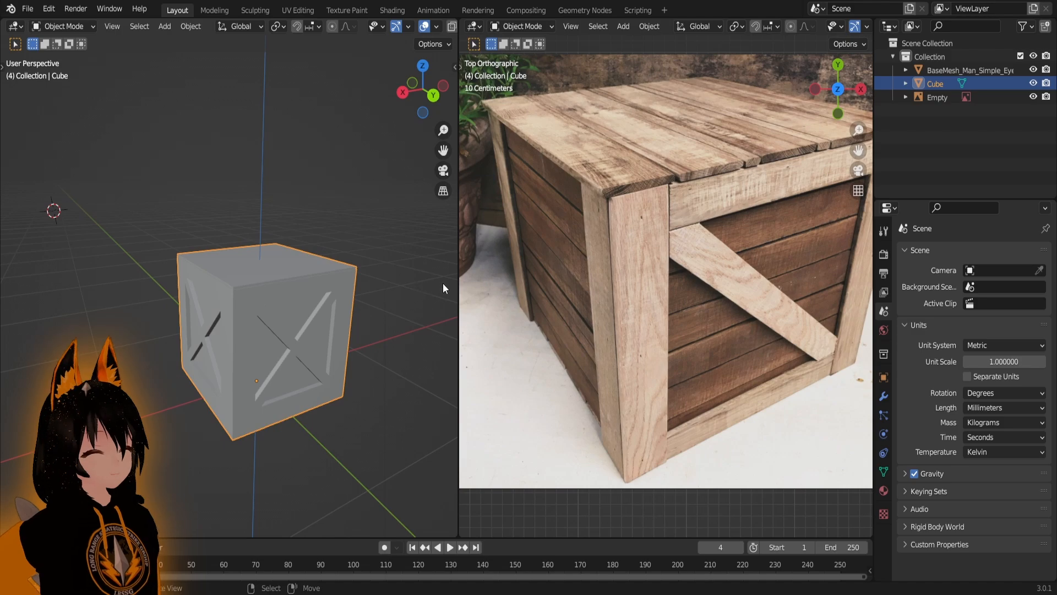
pyautogui.moveTo(459, 268); pyautogui.dragTo(749, 270)
pyautogui.moveTo(614, 282); pyautogui.dragTo(569, 263, button='middle')
pyautogui.scroll(-2, 550, 292)
pyautogui.scroll(2, 392, 310)
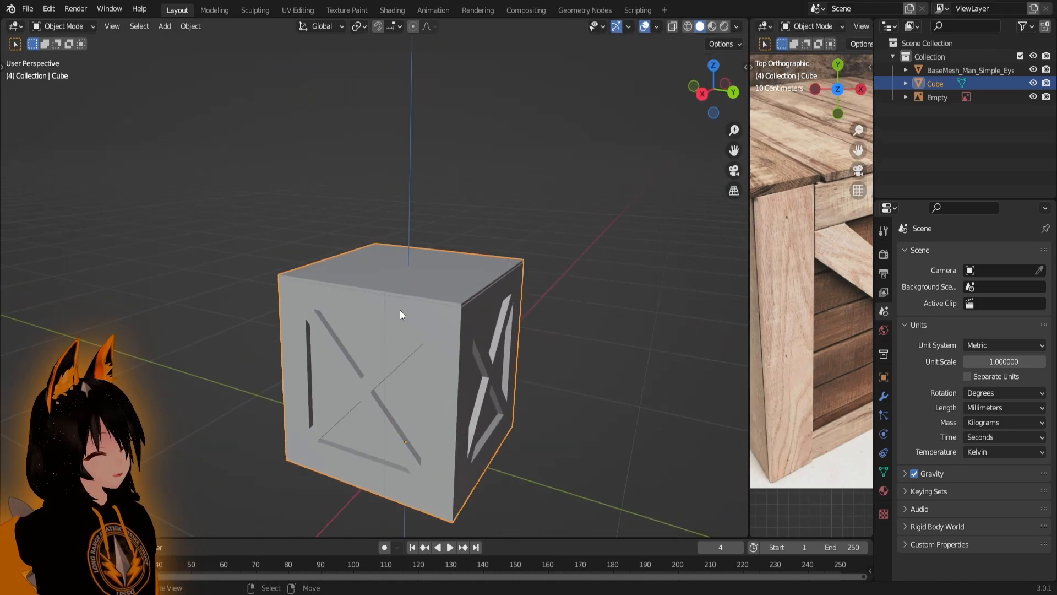
# - Put the crate in Edit Mode and turn on the Face Orientation overlay in the modelling viewport
pyautogui.moveTo(502, 300); pyautogui.dragTo(466, 249, button='middle')
pyautogui.scroll(-2, 505, 293)
pyautogui.scroll(3, 436, 294)
pyautogui.scroll(-1, 436, 294)
pyautogui.press('Tab')
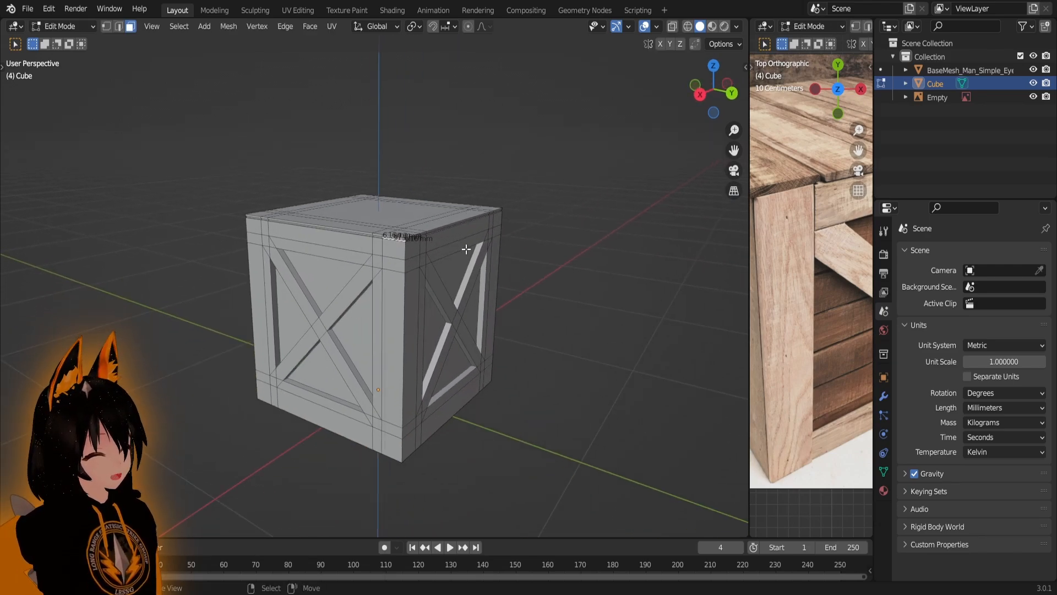
pyautogui.keyDown('shift'); pyautogui.moveTo(552, 179); pyautogui.dragTo(552, 208, button='middle'); pyautogui.keyUp('shift')
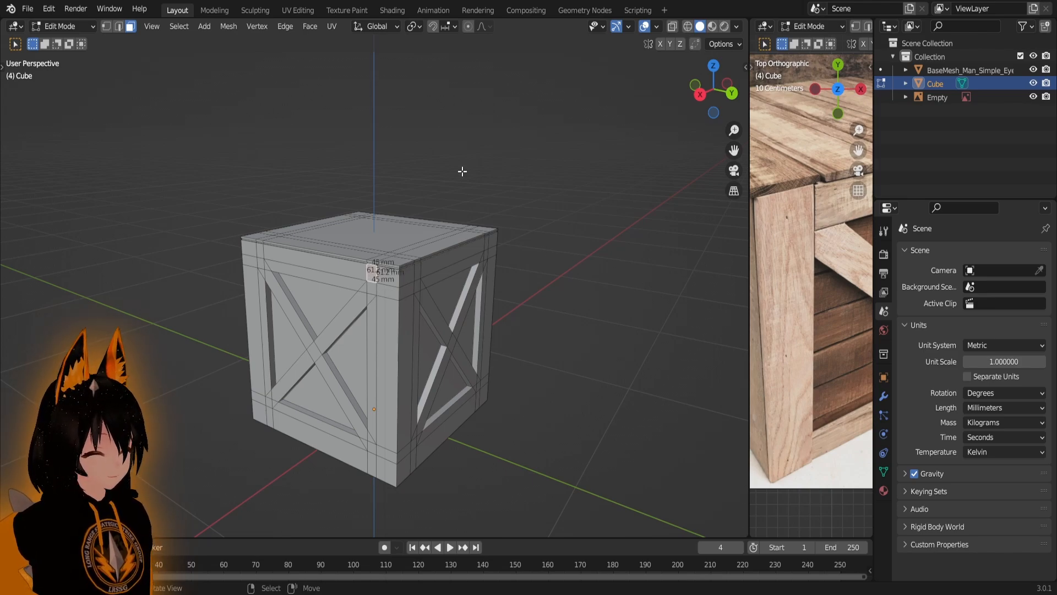
pyautogui.keyDown('shift'); pyautogui.moveTo(463, 172); pyautogui.dragTo(492, 274, button='middle'); pyautogui.keyUp('shift')
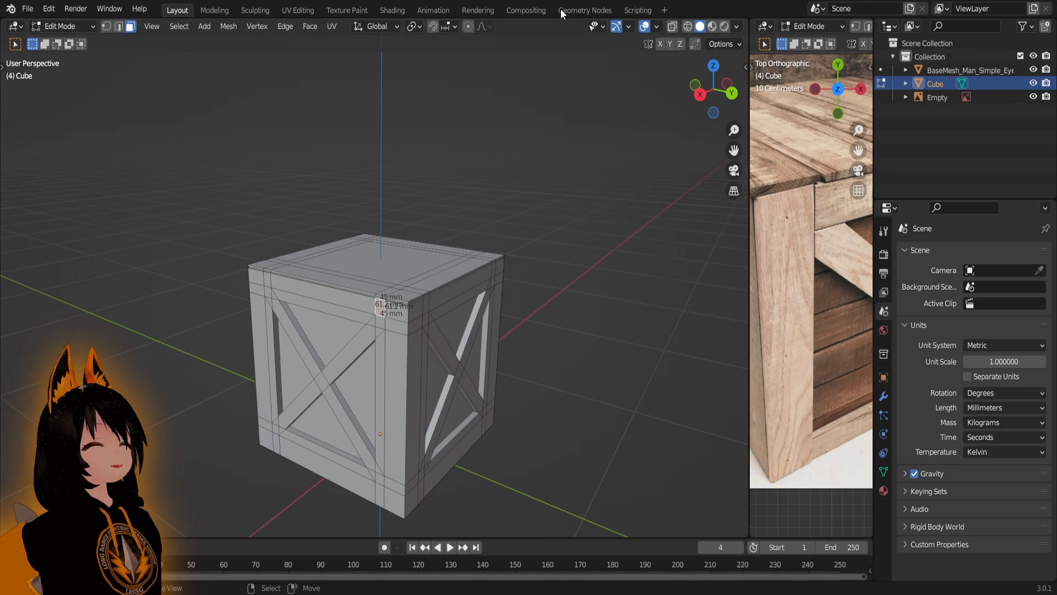
pyautogui.click(657, 29)
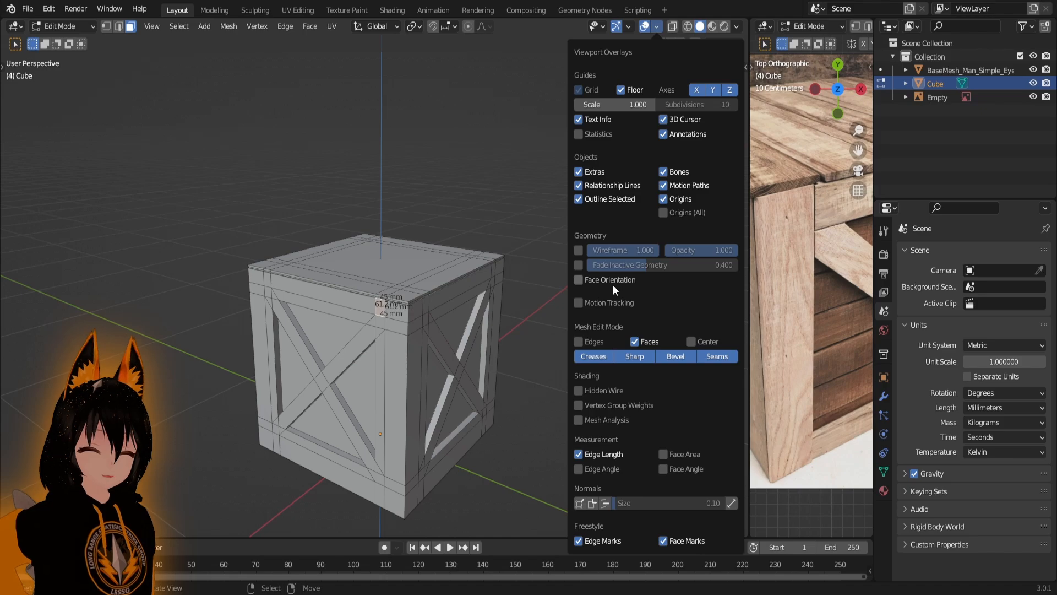
pyautogui.click(582, 282)
pyautogui.scroll(-2, 438, 387)
pyautogui.moveTo(439, 387); pyautogui.dragTo(495, 297, button='middle')
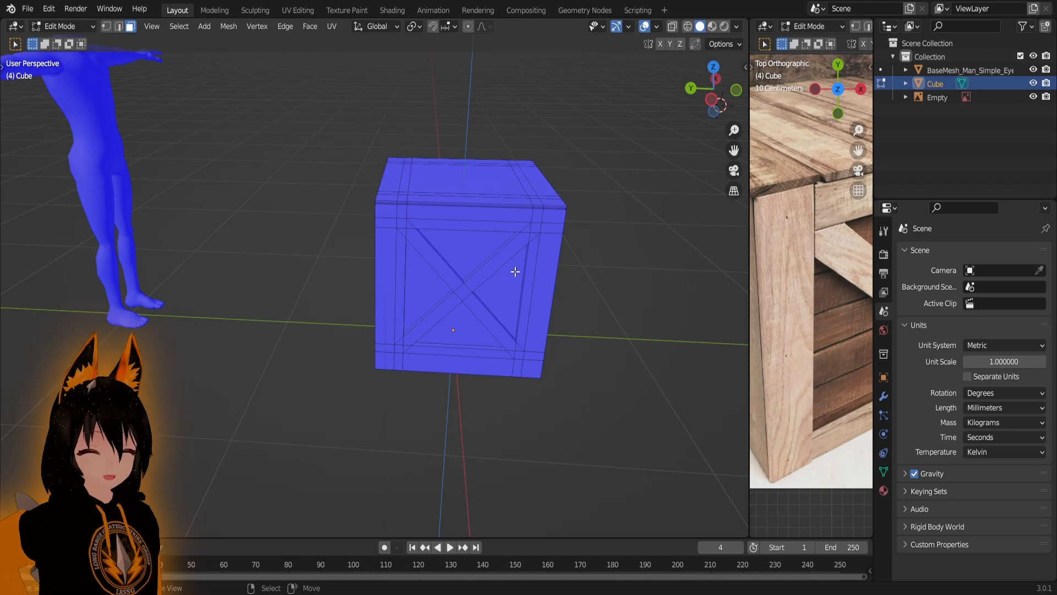
# - Examine the face orientation colours on the inside of the crate, including its upper inner corners
pyautogui.scroll(4, 510, 273)
pyautogui.moveTo(472, 281); pyautogui.dragTo(523, 76, button='middle')
pyautogui.scroll(-2, 546, 271)
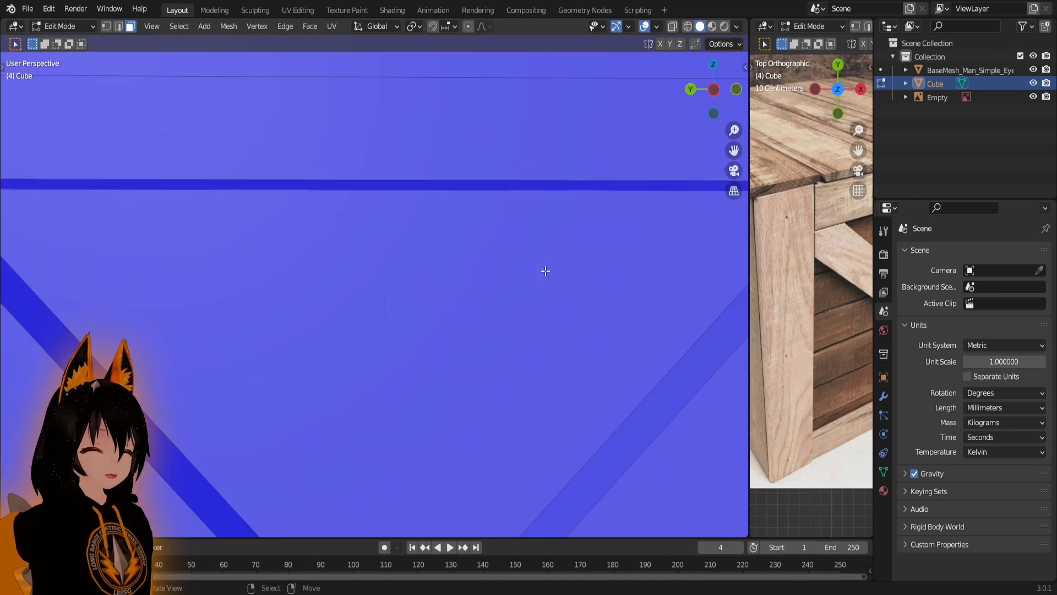
pyautogui.scroll(3, 498, 295)
pyautogui.keyDown('shift'); pyautogui.moveTo(498, 295); pyautogui.dragTo(539, 201, button='middle'); pyautogui.keyUp('shift')
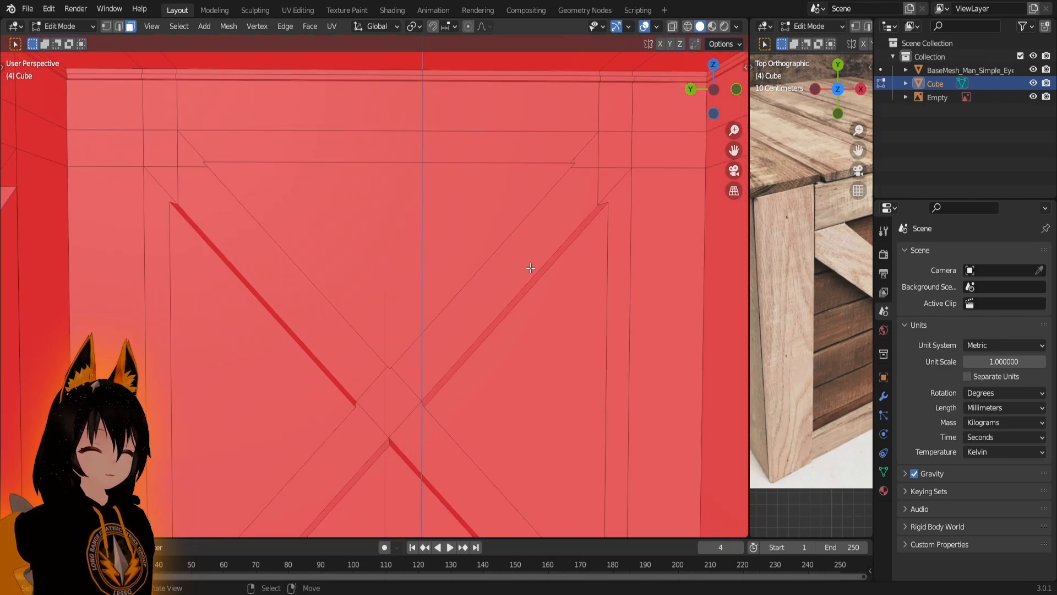
pyautogui.moveTo(440, 357); pyautogui.dragTo(561, 329, button='middle')
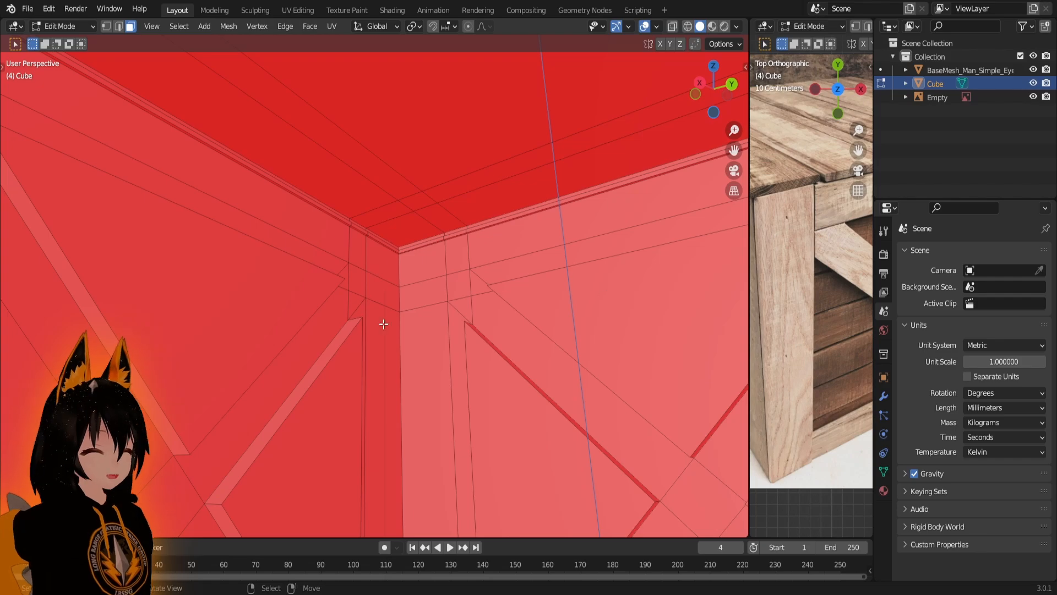
pyautogui.moveTo(410, 309); pyautogui.dragTo(427, 308, button='middle')
pyautogui.moveTo(520, 344); pyautogui.dragTo(607, 299, button='middle')
# - Examine the face orientation colours on the human base mesh beside the crate
pyautogui.scroll(-8, 551, 302)
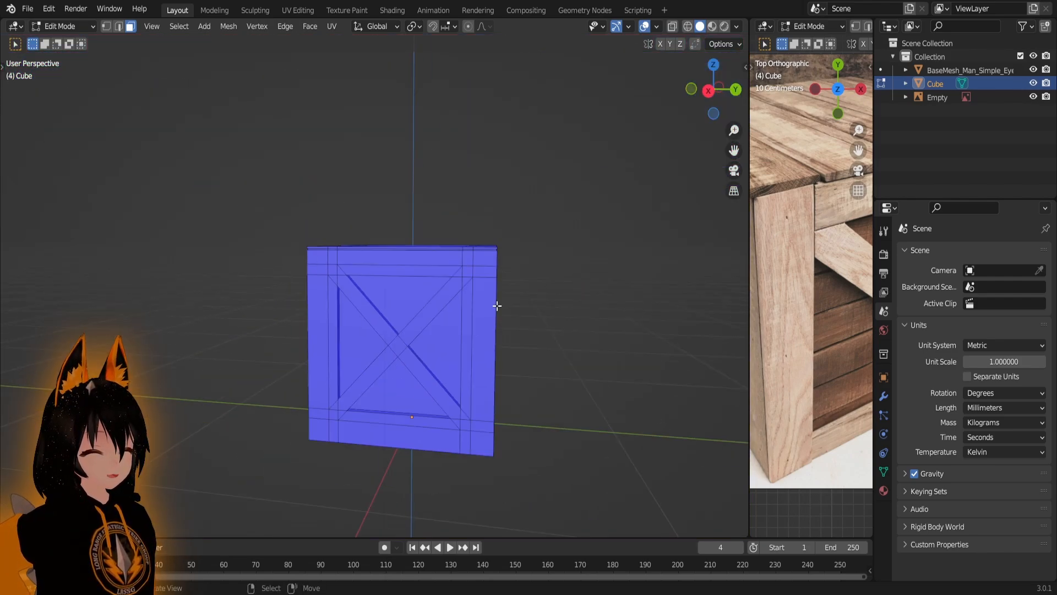
pyautogui.moveTo(495, 304); pyautogui.dragTo(557, 333, button='middle')
pyautogui.keyDown('shift'); pyautogui.moveTo(586, 173); pyautogui.dragTo(480, 318, button='middle'); pyautogui.keyUp('shift')
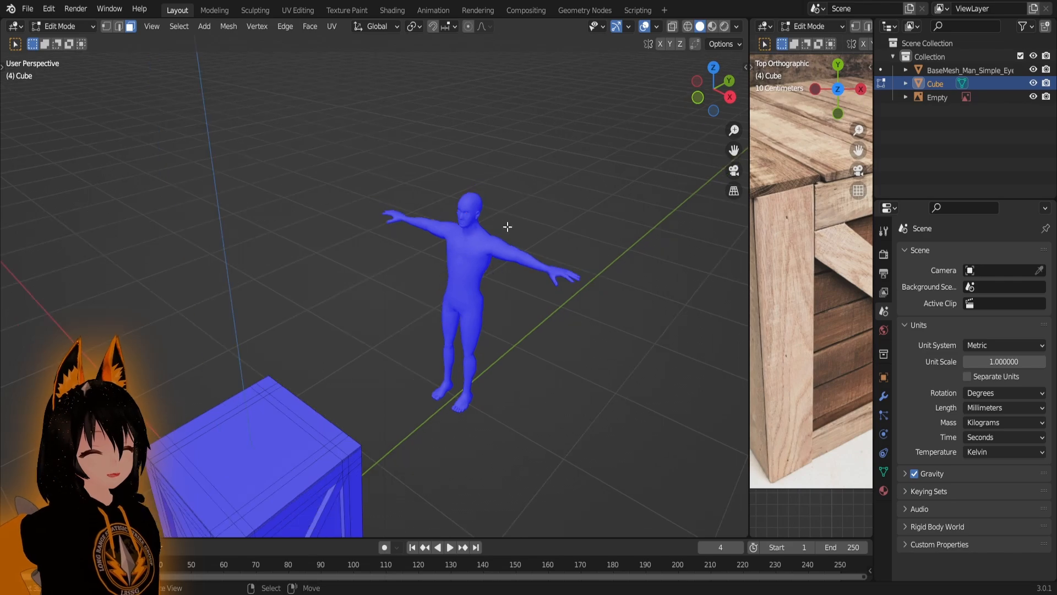
pyautogui.scroll(3, 515, 262)
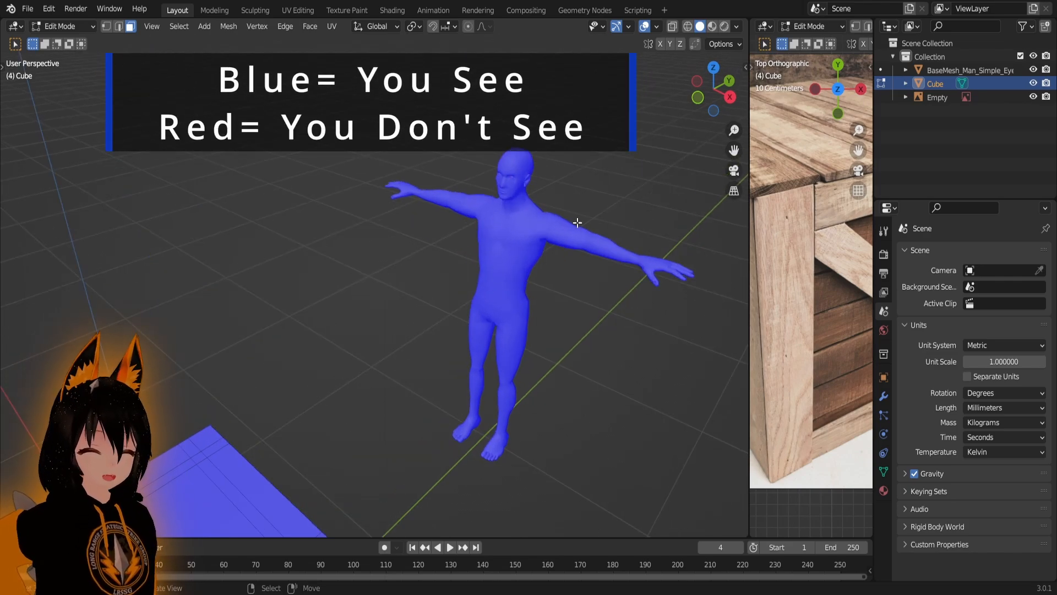
pyautogui.moveTo(559, 254); pyautogui.dragTo(460, 253, button='middle')
pyautogui.scroll(2, 460, 253)
pyautogui.keyDown('shift'); pyautogui.moveTo(528, 234); pyautogui.dragTo(418, 229, button='middle'); pyautogui.keyUp('shift')
pyautogui.scroll(3, 471, 236)
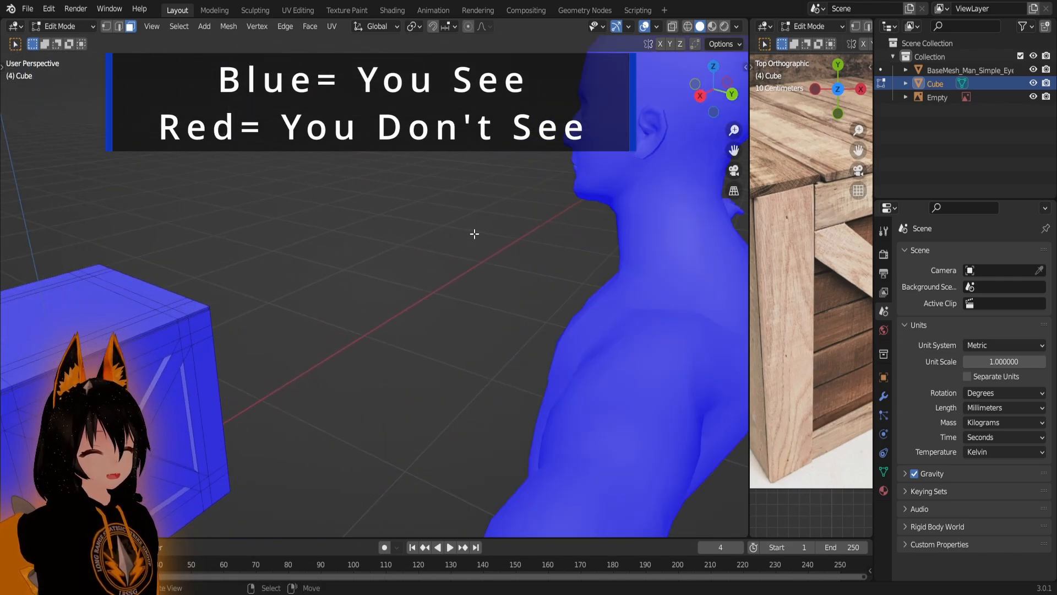
pyautogui.keyDown('shift'); pyautogui.moveTo(550, 275); pyautogui.dragTo(403, 309, button='middle'); pyautogui.keyUp('shift')
pyautogui.scroll(3, 441, 297)
pyautogui.scroll(4, 512, 270)
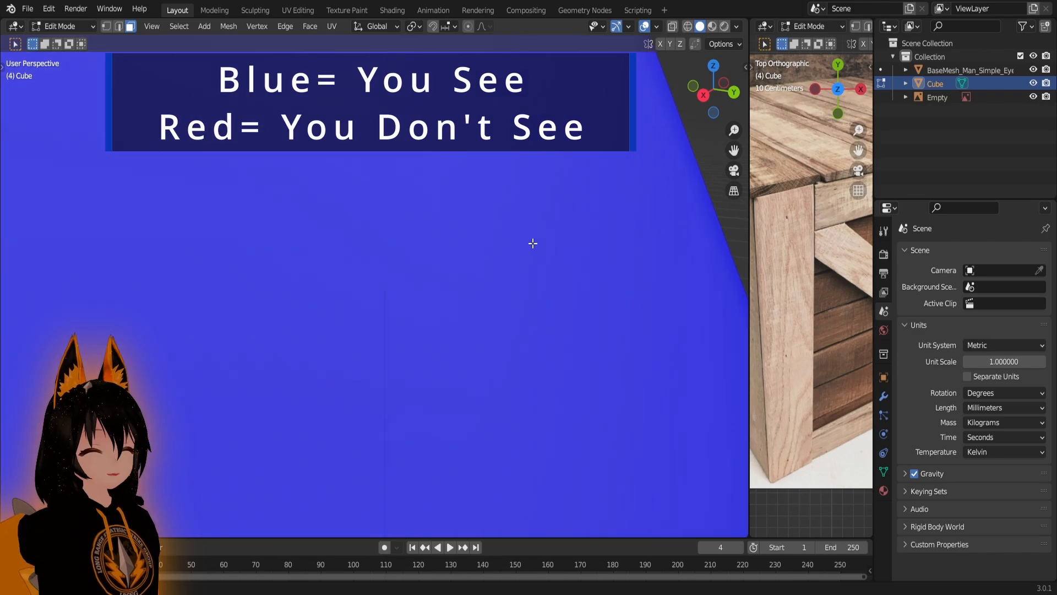
# - Inspect the crate's outer faces from all sides for reversed face orientation
pyautogui.scroll(-7, 528, 253)
pyautogui.moveTo(374, 309); pyautogui.dragTo(295, 219, button='middle')
pyautogui.scroll(3, 512, 304)
pyautogui.scroll(-3, 474, 269)
pyautogui.keyDown('shift'); pyautogui.moveTo(476, 336); pyautogui.dragTo(439, 292, button='middle'); pyautogui.keyUp('shift')
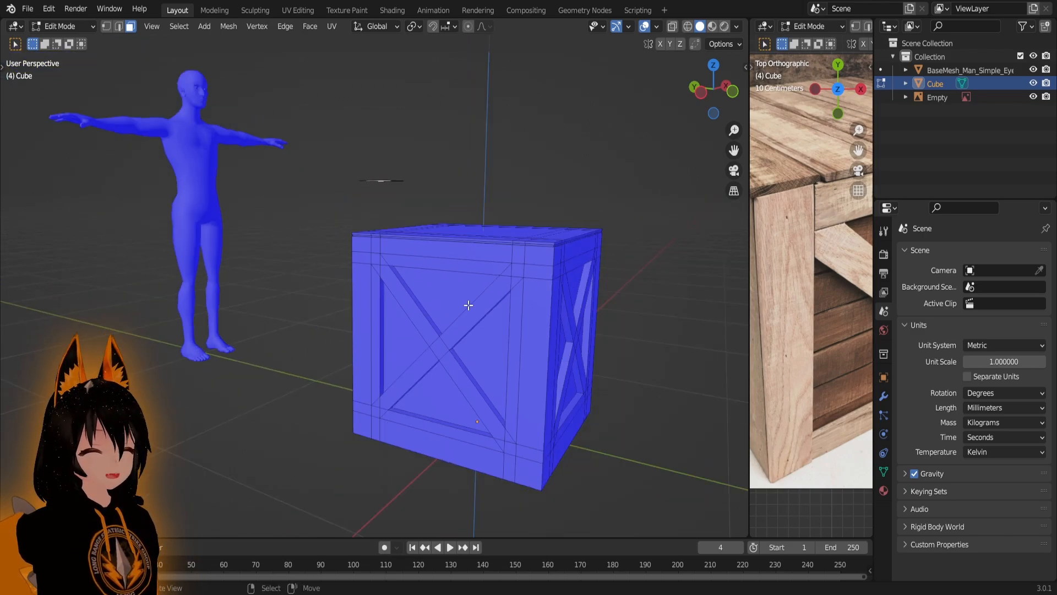
pyautogui.moveTo(428, 324); pyautogui.dragTo(428, 322, button='middle')
pyautogui.scroll(4, 428, 322)
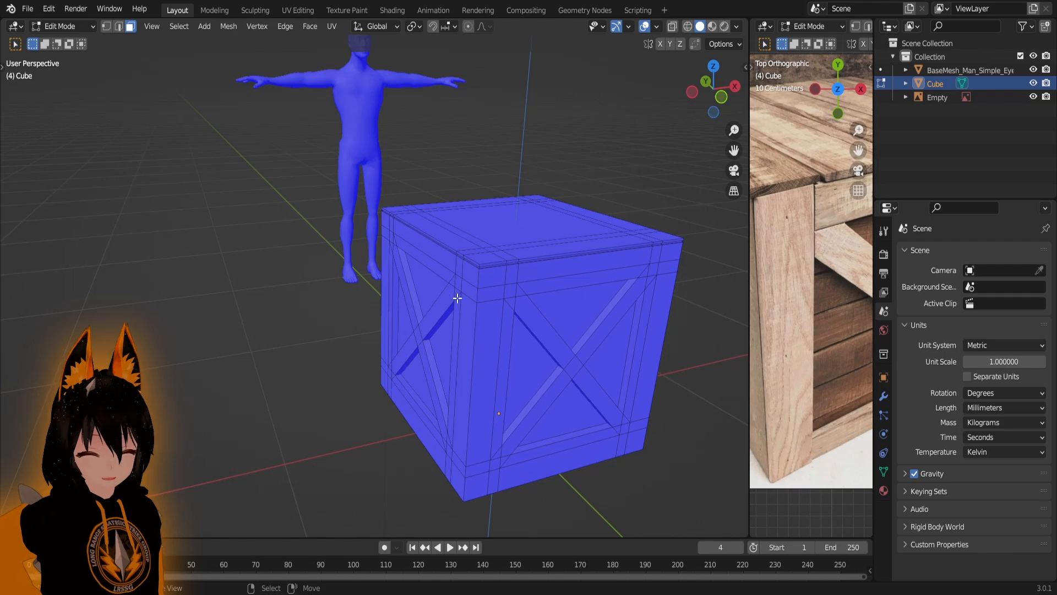
pyautogui.moveTo(432, 286); pyautogui.dragTo(481, 336, button='middle')
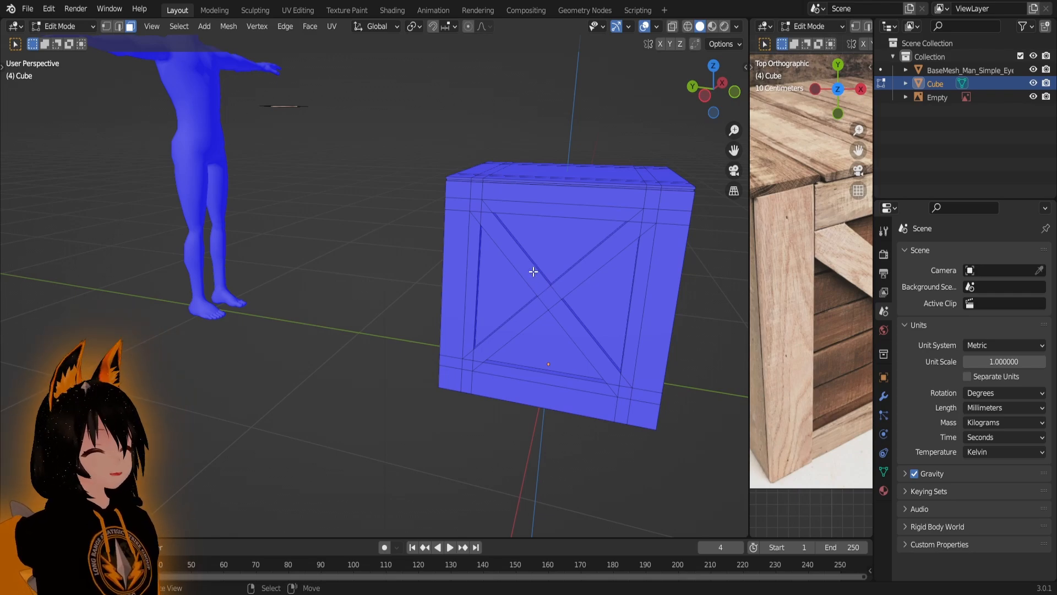
pyautogui.moveTo(493, 290); pyautogui.dragTo(470, 325, button='middle')
pyautogui.moveTo(601, 307); pyautogui.dragTo(405, 342, button='middle')
pyautogui.scroll(2, 380, 297)
pyautogui.scroll(3, 404, 342)
pyautogui.scroll(4, 405, 342)
pyautogui.moveTo(531, 316); pyautogui.dragTo(425, 322, button='middle')
pyautogui.scroll(-7, 432, 339)
pyautogui.scroll(-2, 424, 321)
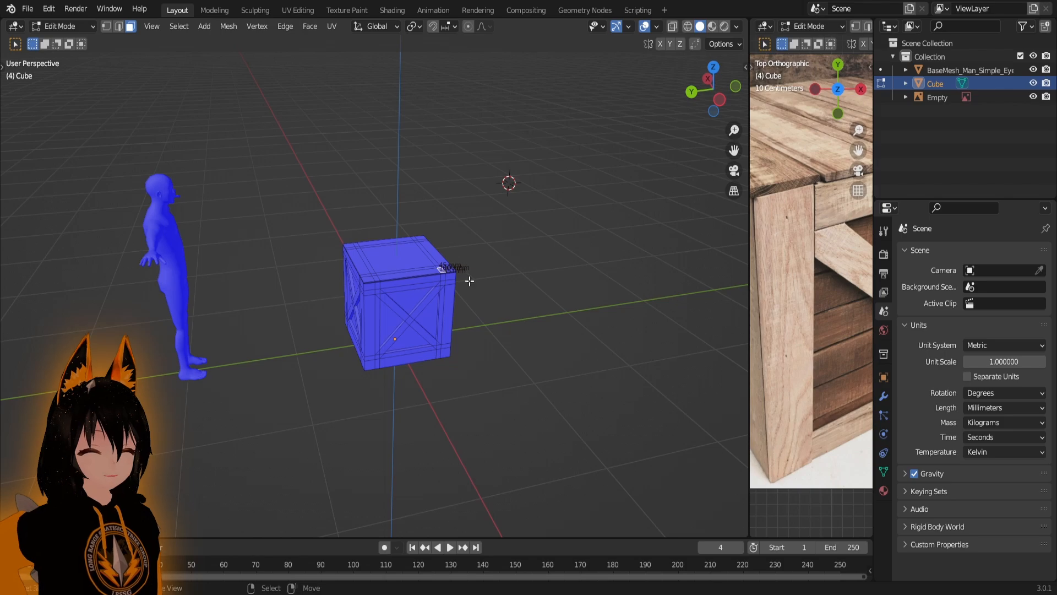
pyautogui.scroll(3, 569, 212)
pyautogui.moveTo(568, 212); pyautogui.dragTo(466, 316, button='middle')
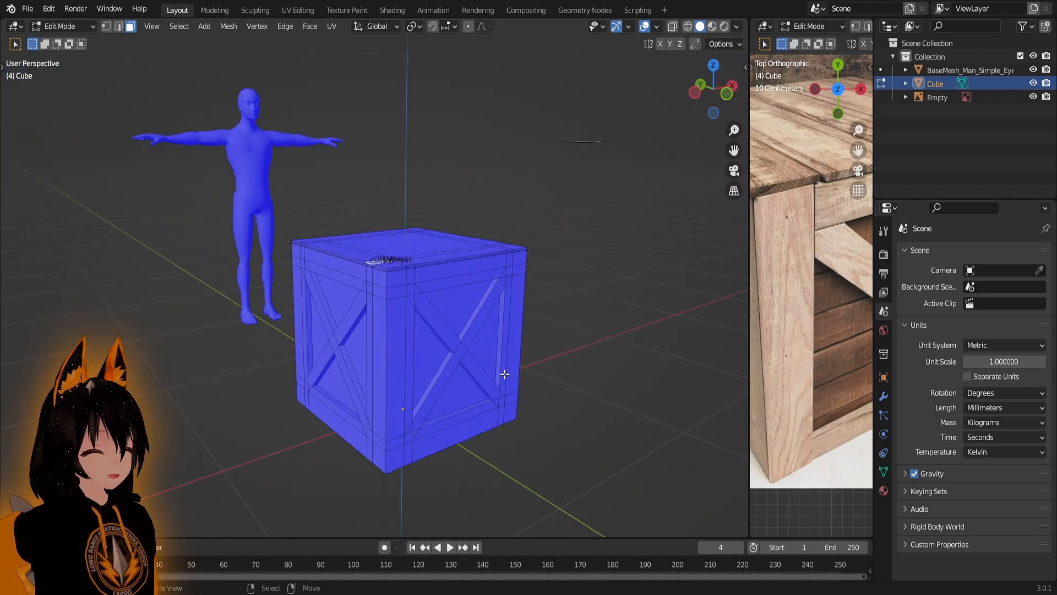
pyautogui.moveTo(496, 361); pyautogui.dragTo(119, 404, button='middle')
pyautogui.scroll(-2, 434, 337)
pyautogui.moveTo(435, 337); pyautogui.dragTo(492, 320, button='middle')
pyautogui.scroll(-2, 492, 321)
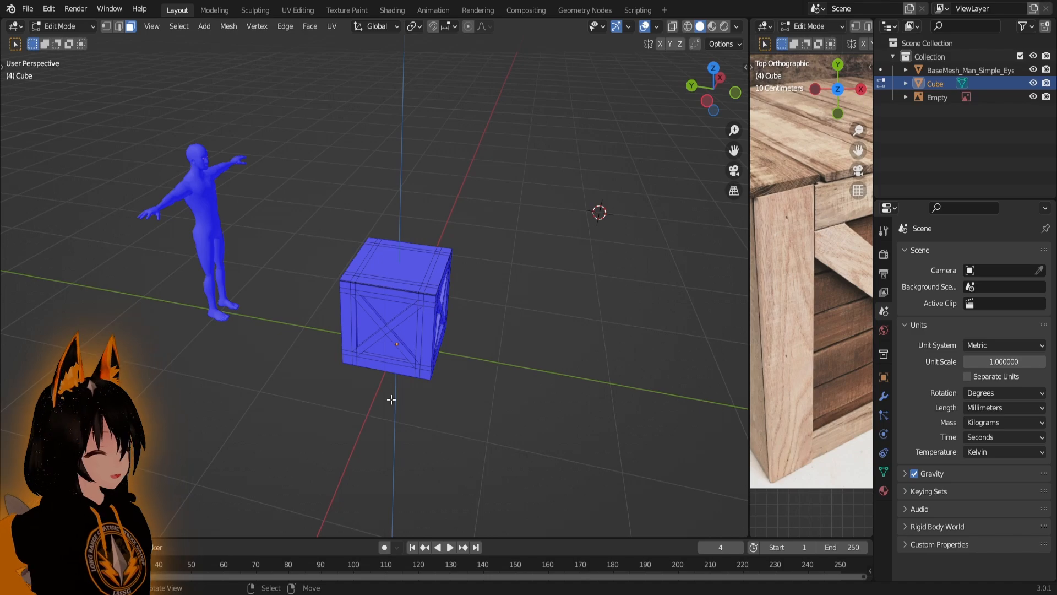
pyautogui.scroll(4, 392, 387)
pyautogui.scroll(-4, 552, 368)
pyautogui.moveTo(473, 358)
pyautogui.mouseDown(button='middle')
pyautogui.moveTo(427, 352)
pyautogui.moveTo(467, 342)
pyautogui.mouseUp(button='middle')
pyautogui.scroll(5, 403, 316)
# - Select the narrow upright strip face beside the corner board on one crate side and flip its normal inward
pyautogui.rightClick(404, 316)
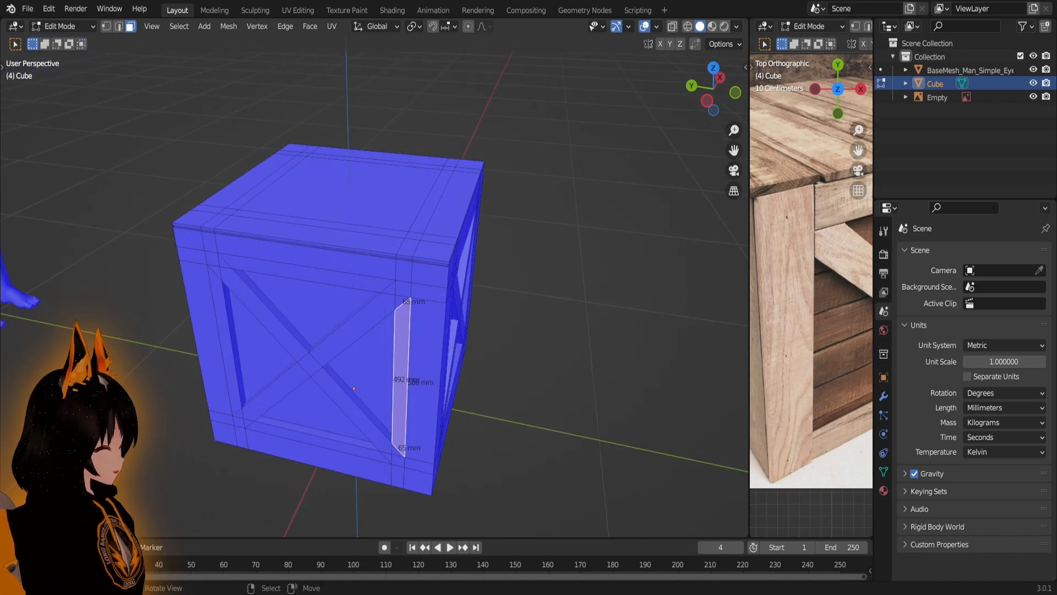
pyautogui.moveTo(456, 359); pyautogui.dragTo(543, 370, button='middle')
pyautogui.scroll(3, 545, 365)
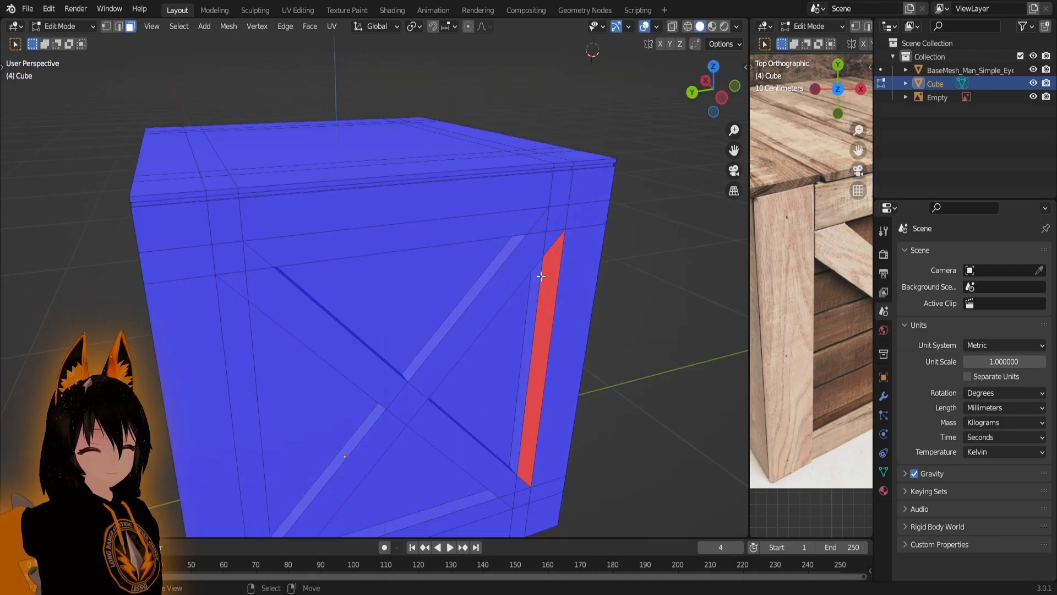
# - Examine the reversed strip face against the correctly oriented faces around it on the crate side
pyautogui.scroll(-3, 535, 323)
pyautogui.moveTo(477, 282); pyautogui.dragTo(484, 341, button='middle')
pyautogui.scroll(3, 484, 344)
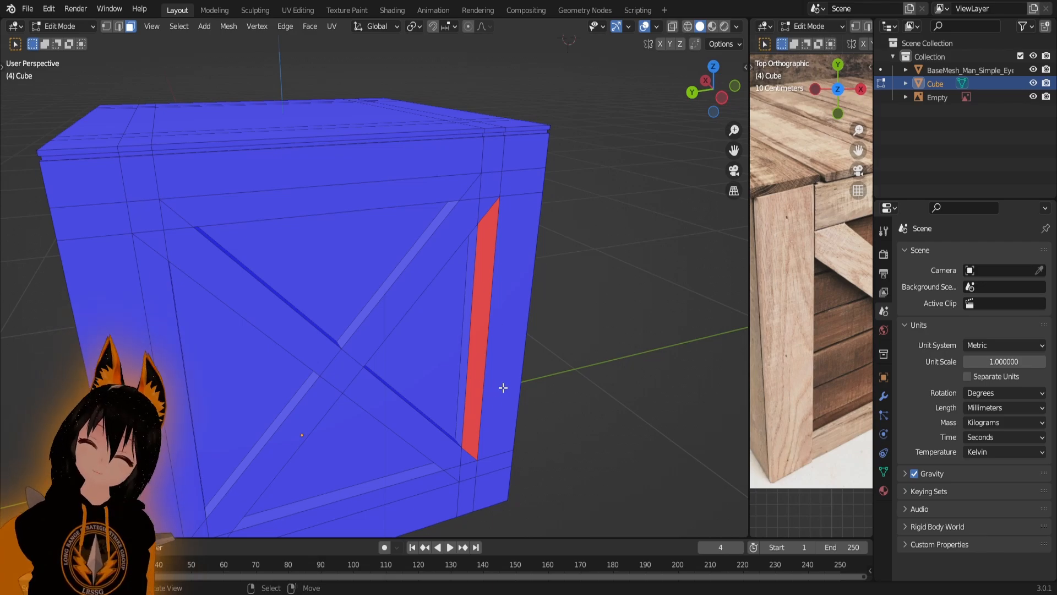
pyautogui.moveTo(476, 342); pyautogui.dragTo(398, 263, button='middle')
pyautogui.scroll(2, 439, 344)
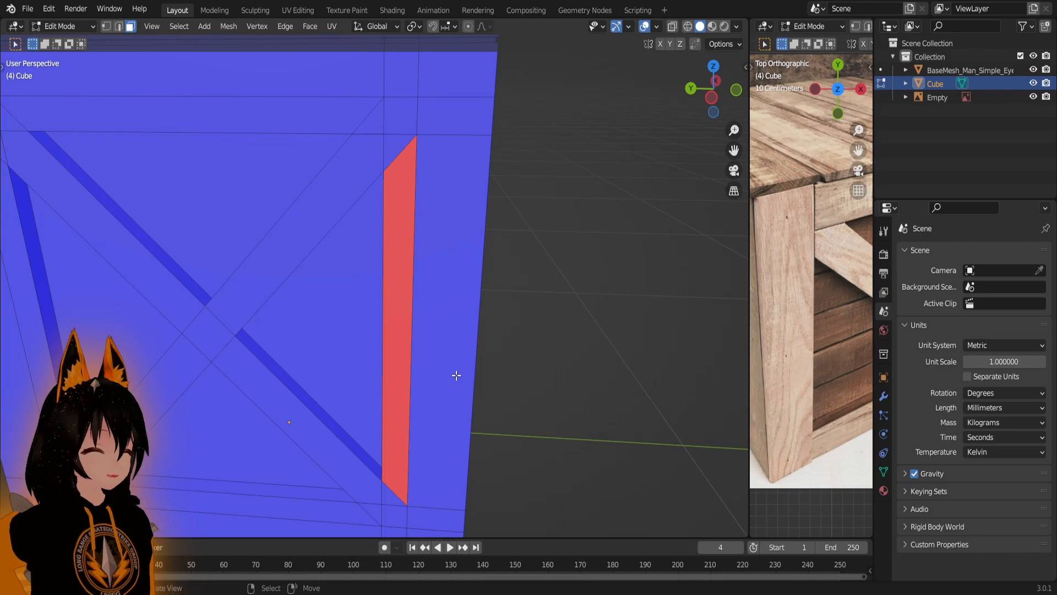
pyautogui.scroll(-6, 452, 372)
pyautogui.moveTo(484, 354); pyautogui.dragTo(474, 358, button='middle')
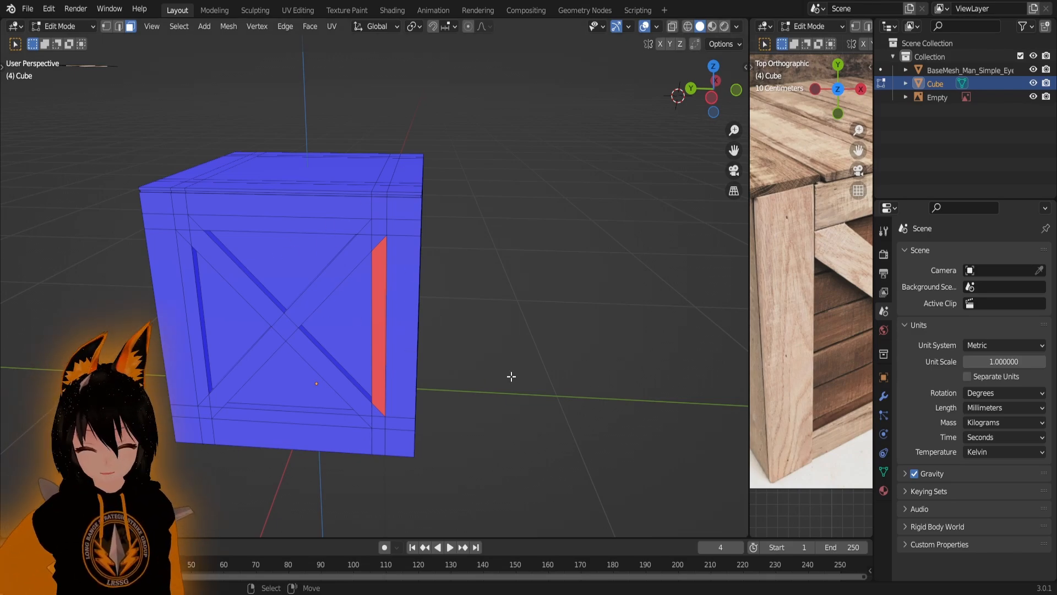
pyautogui.scroll(3, 396, 378)
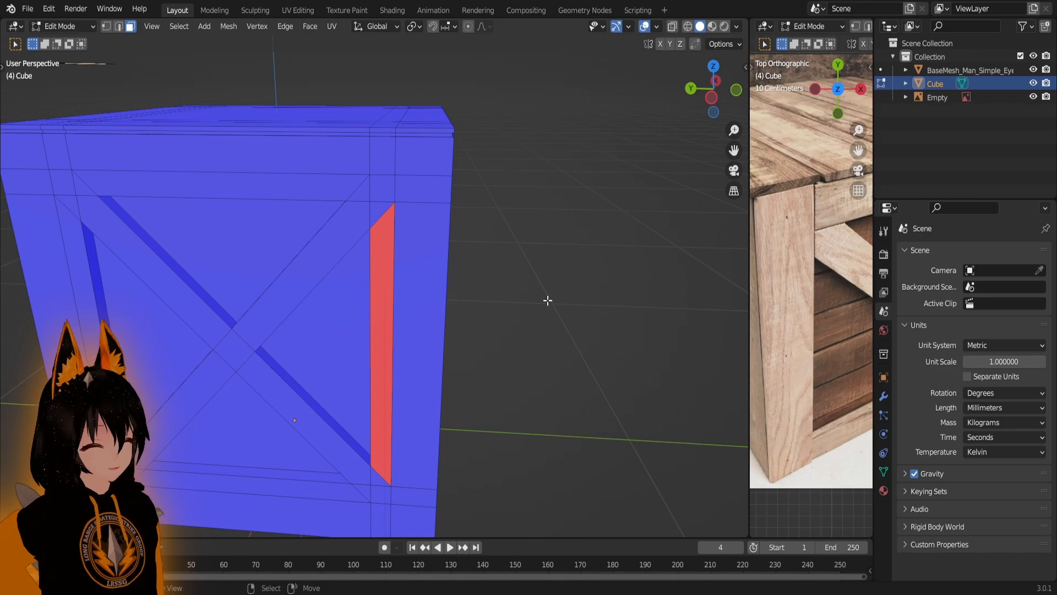
pyautogui.scroll(-4, 432, 378)
pyautogui.scroll(3, 432, 377)
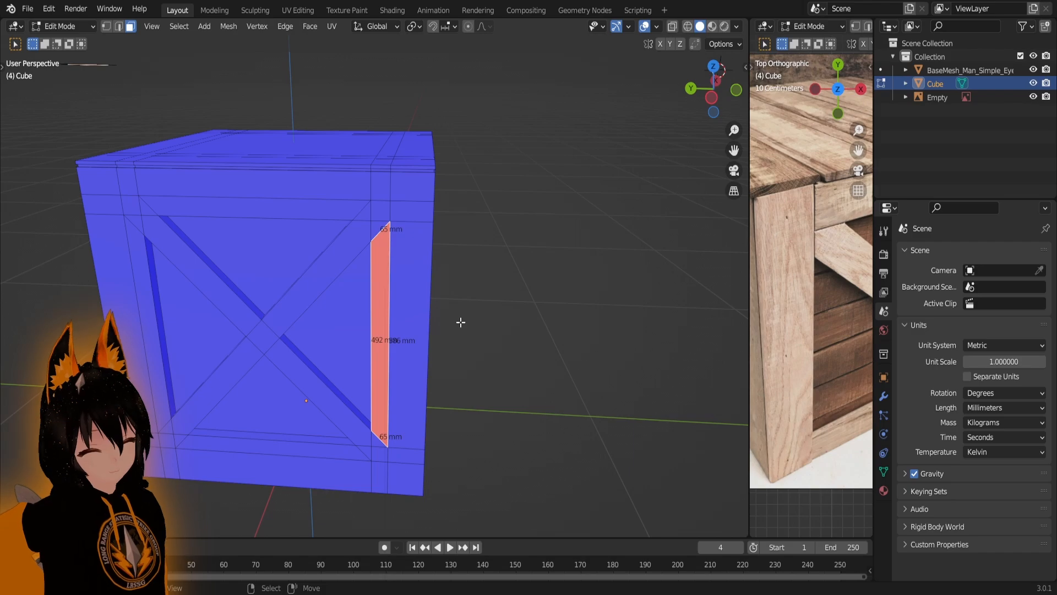
# - Recalculate the normals of the selected reversed strip face to the outside and collapse the operation's settings
pyautogui.hotkey('shift', 'n')
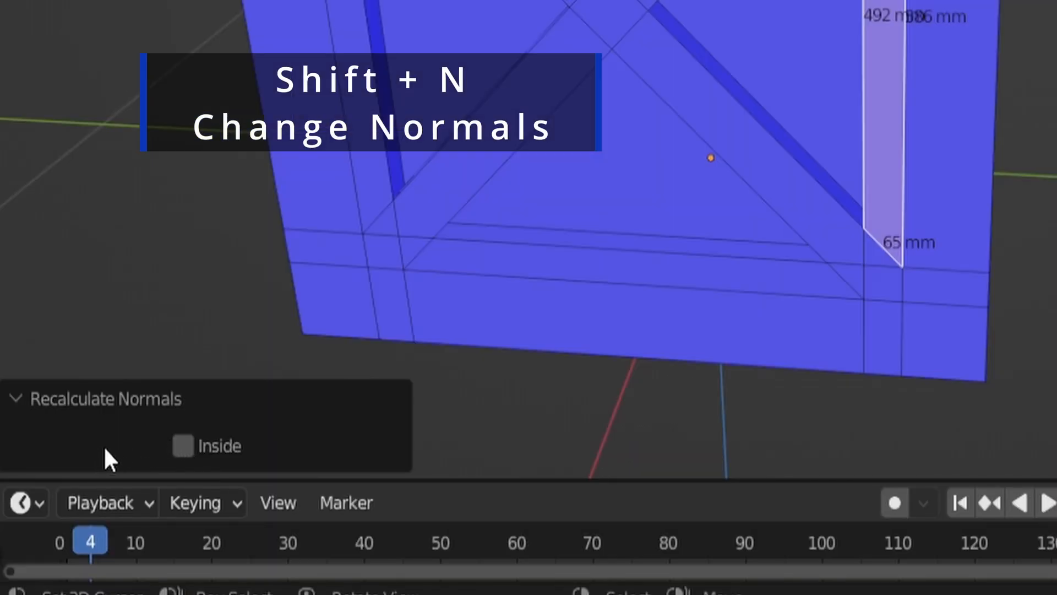
pyautogui.click(35, 409)
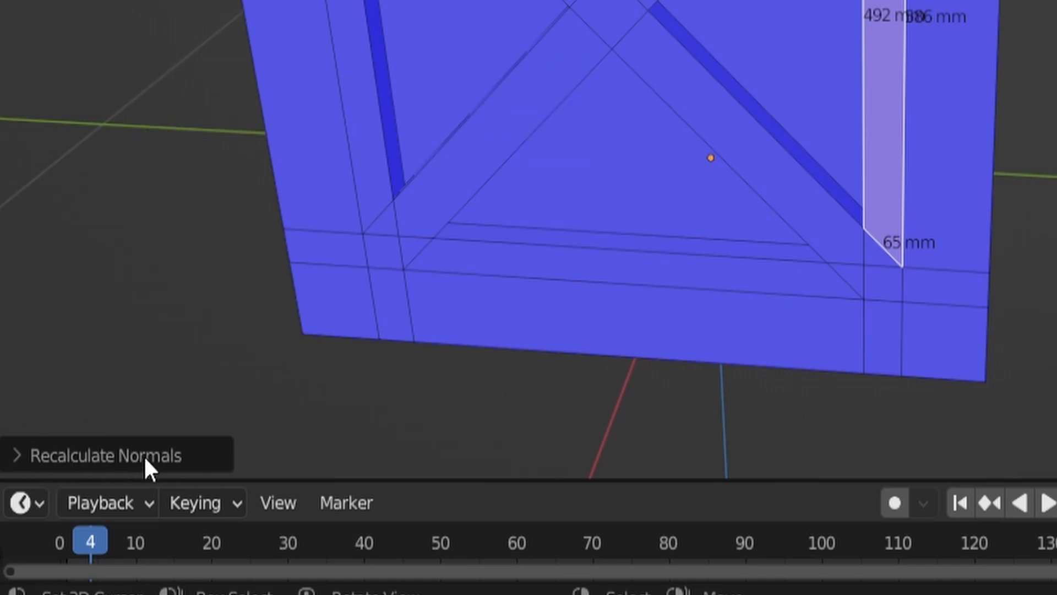
# - Select the upright corner board face from inside the crate and recalculate its normals with the Inside option enabled
pyautogui.click(29, 466)
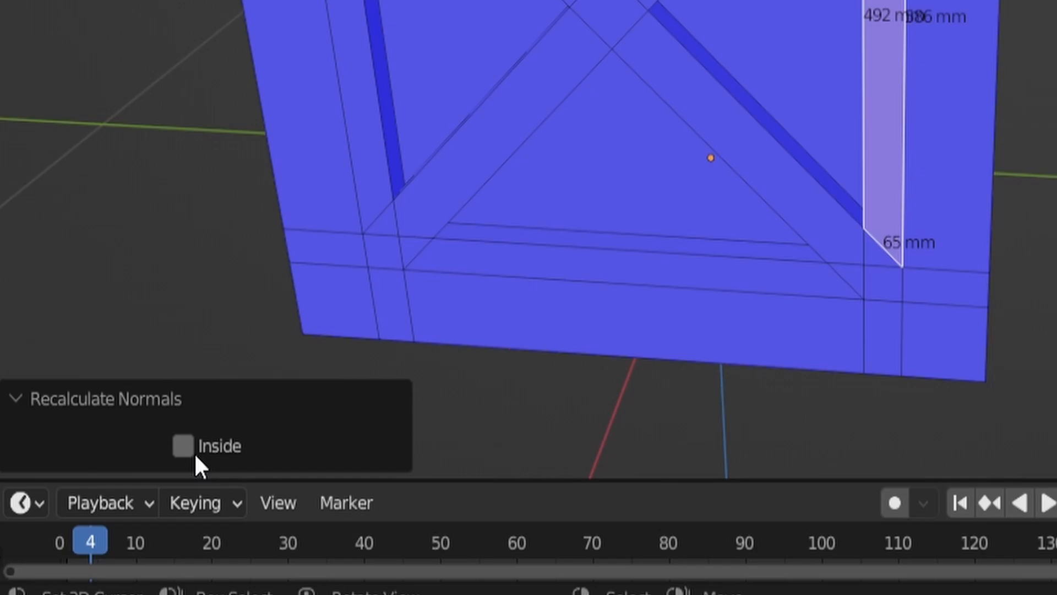
pyautogui.press('n')
pyautogui.press('n')
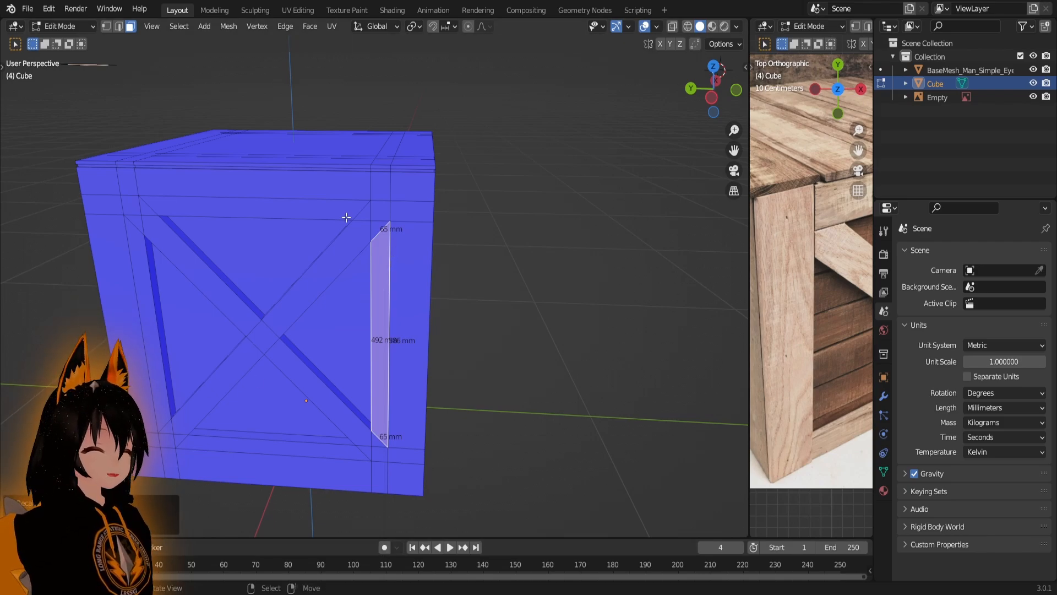
pyautogui.scroll(3, 407, 309)
pyautogui.moveTo(437, 328); pyautogui.dragTo(481, 271, button='middle')
pyautogui.scroll(-3, 451, 358)
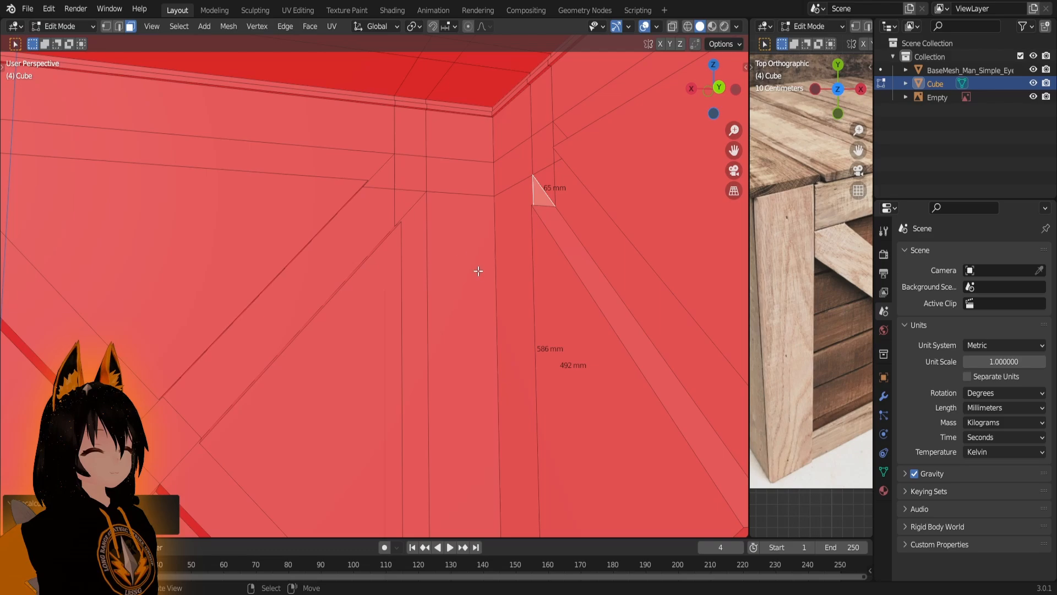
pyautogui.rightClick(456, 224)
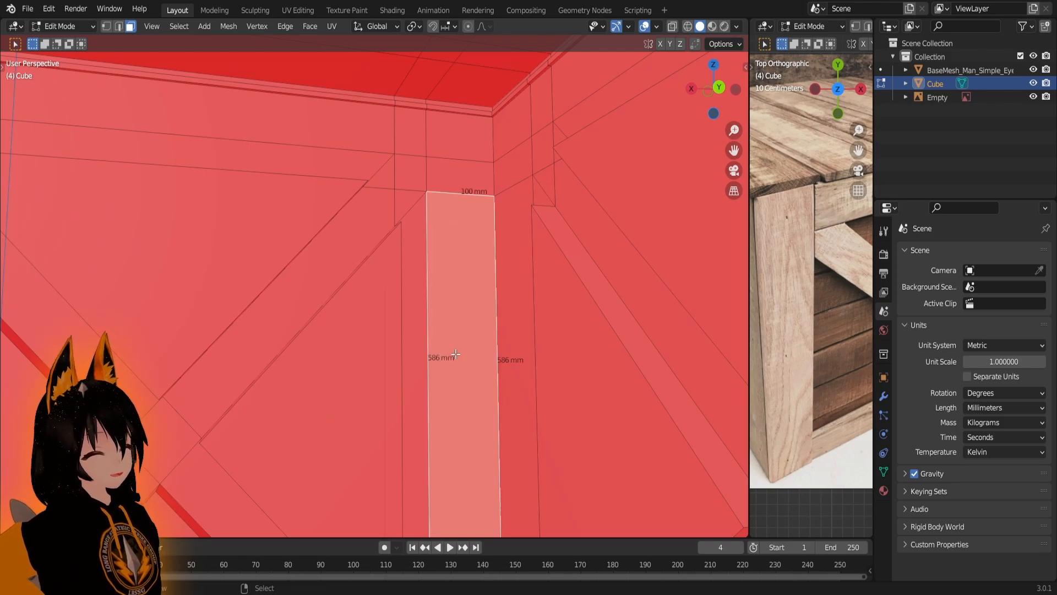
pyautogui.hotkey('shift', 'n')
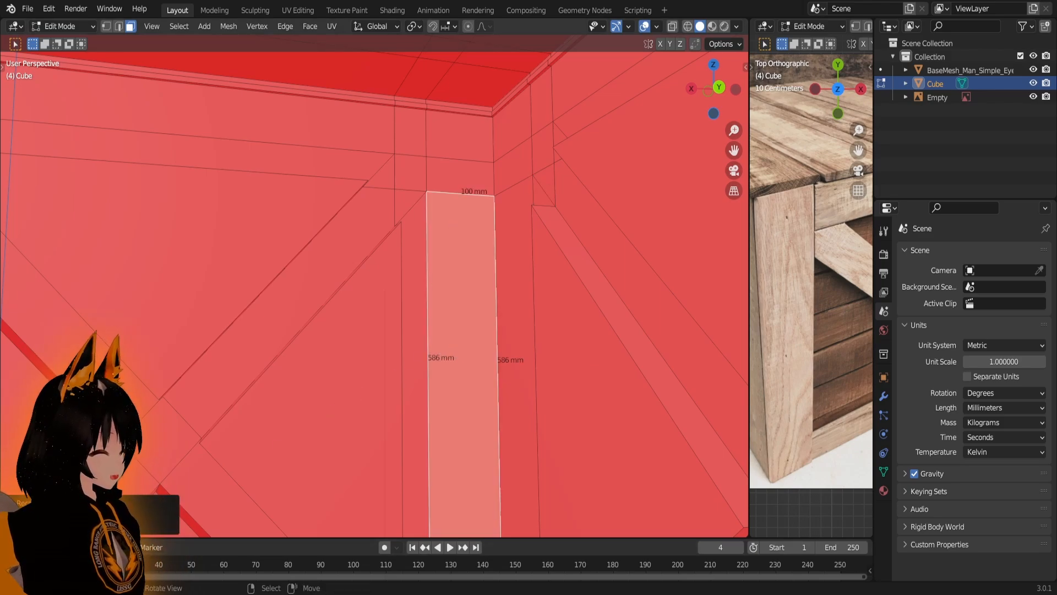
pyautogui.click(81, 519)
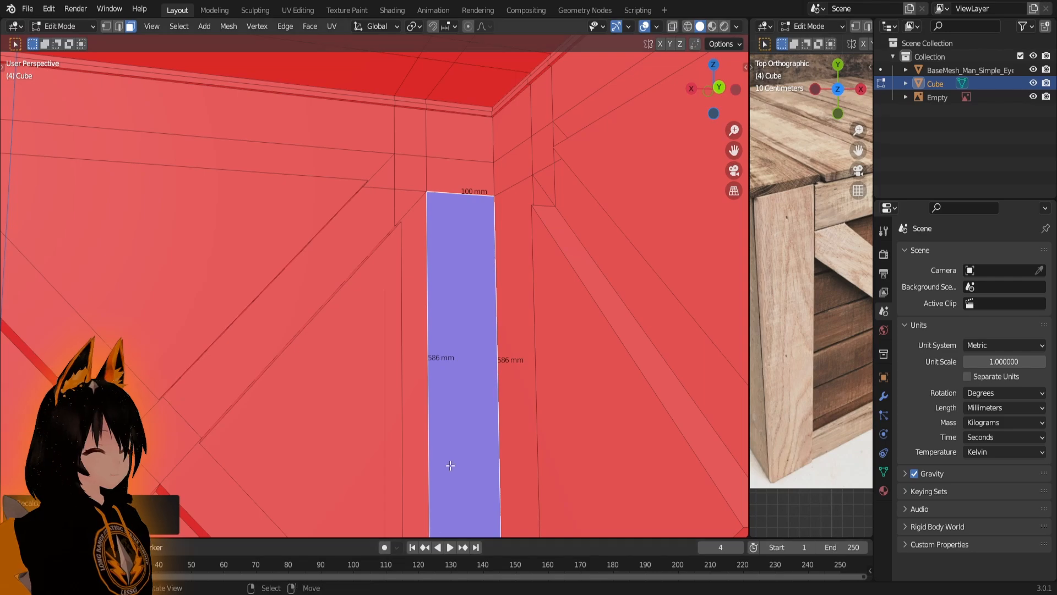
# - Examine the reversed corner board face from outside and disable the Inside option of the normals recalculation
pyautogui.moveTo(469, 272); pyautogui.dragTo(622, 275, button='middle')
pyautogui.moveTo(300, 302); pyautogui.dragTo(403, 281, button='middle')
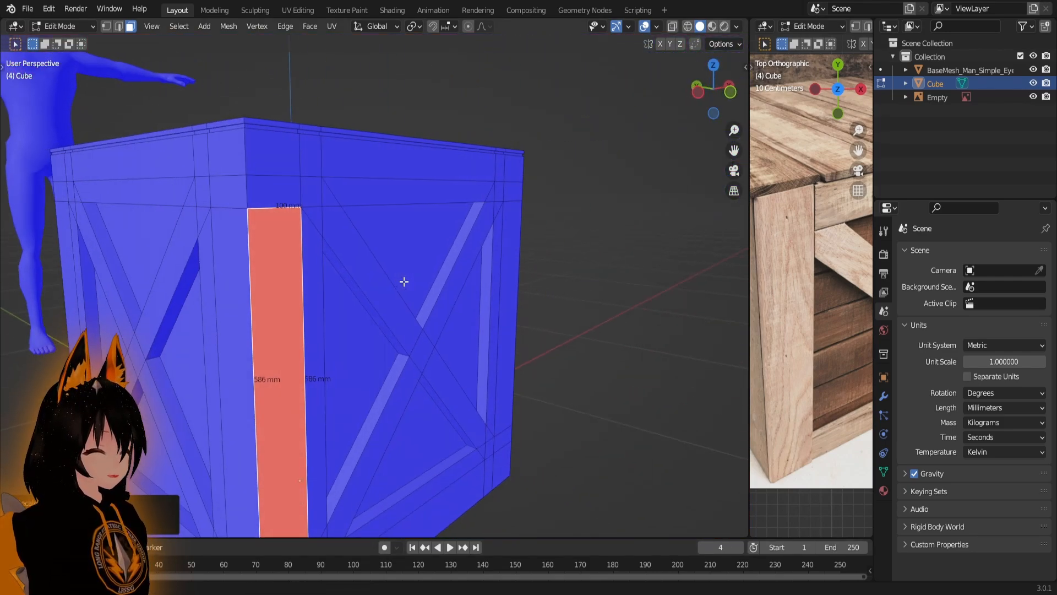
pyautogui.scroll(-2, 361, 354)
pyautogui.keyDown('shift'); pyautogui.moveTo(361, 354); pyautogui.dragTo(510, 302, button='middle'); pyautogui.keyUp('shift')
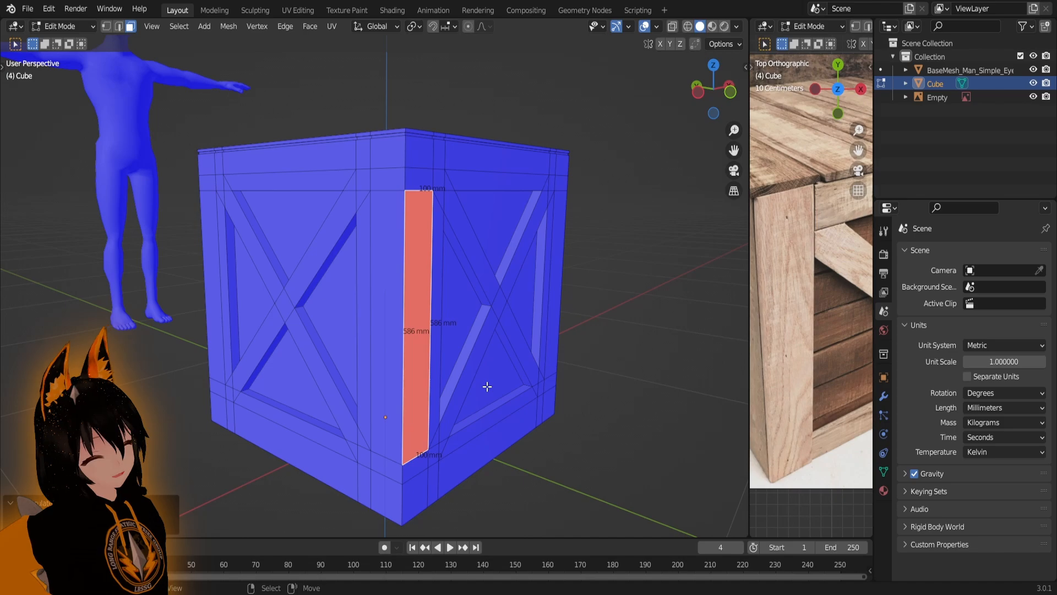
pyautogui.click(150, 516)
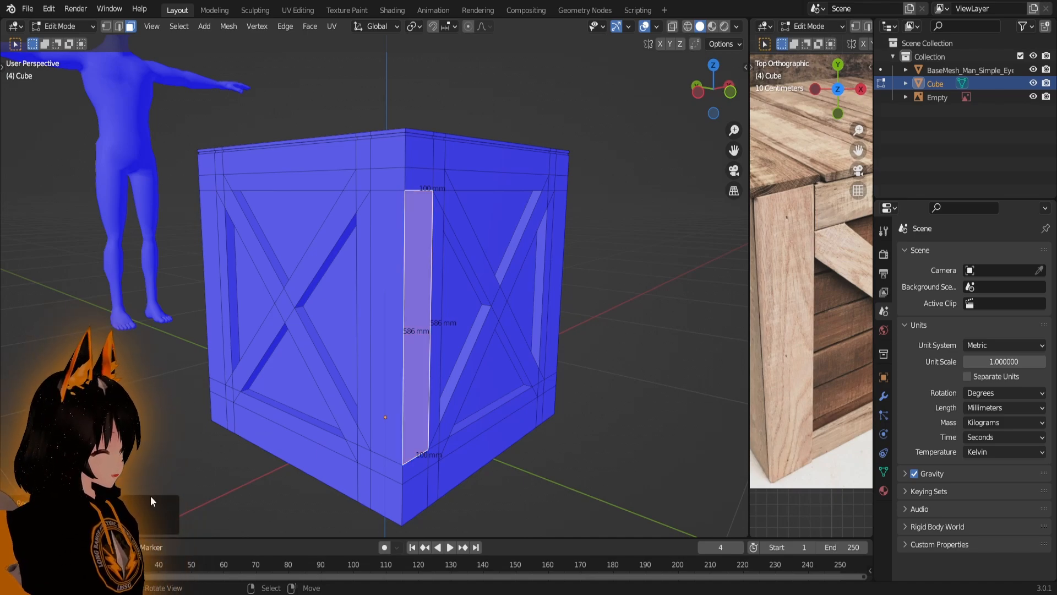
# - Enlarge the reference image area and split it into two stacked viewports
pyautogui.rightClick(675, 323)
pyautogui.moveTo(453, 312); pyautogui.dragTo(394, 253, button='middle')
pyautogui.scroll(3, 430, 299)
pyautogui.scroll(-3, 394, 253)
pyautogui.scroll(-2, 460, 203)
pyautogui.keyDown('shift'); pyautogui.moveTo(360, 329); pyautogui.dragTo(380, 262, button='middle'); pyautogui.keyUp('shift')
pyautogui.scroll(-4, 521, 208)
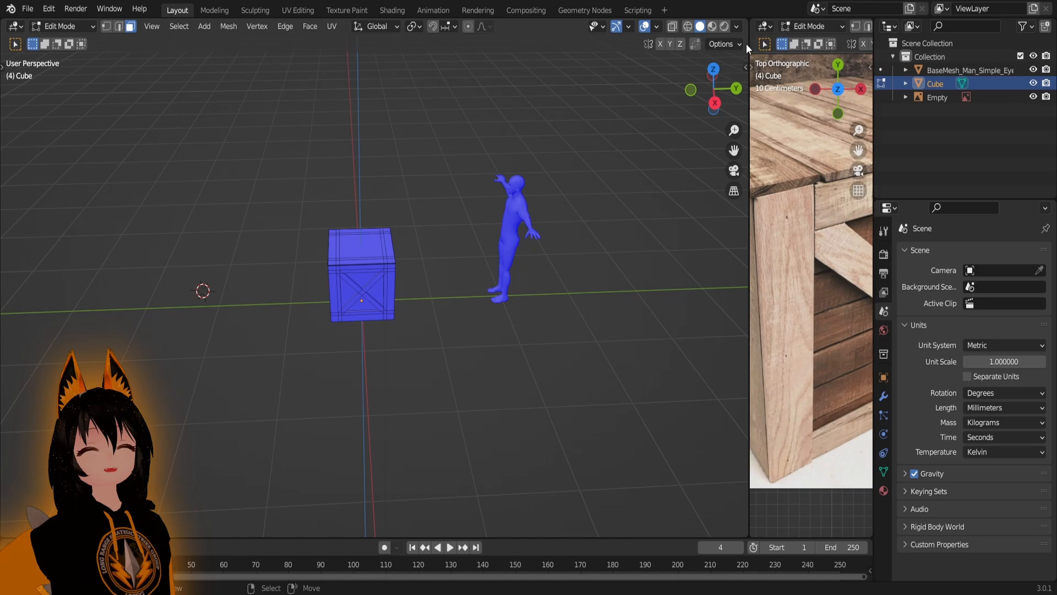
pyautogui.moveTo(748, 48); pyautogui.dragTo(363, 281)
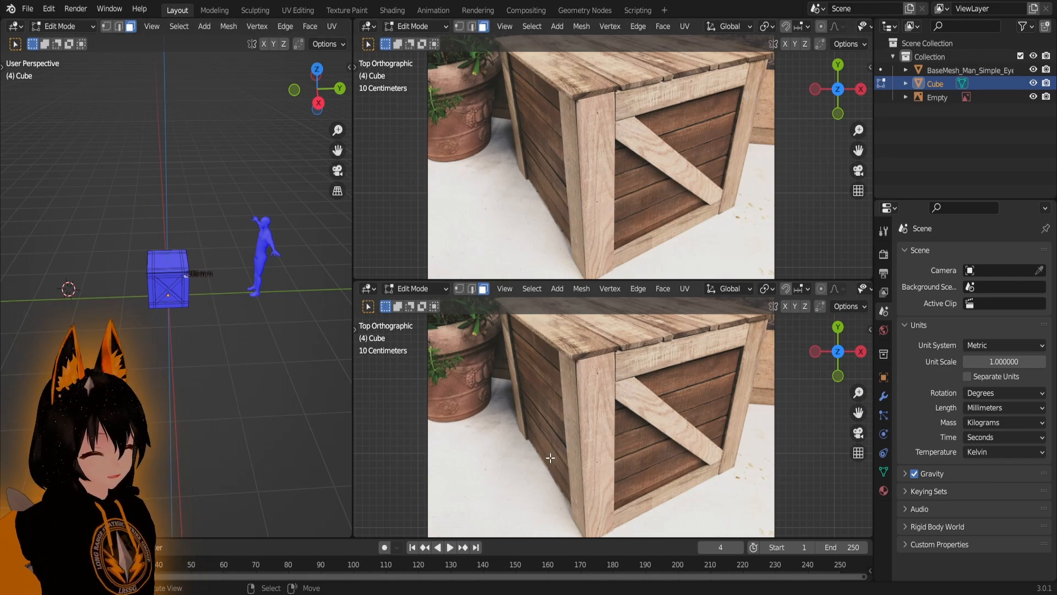
# - Switch to Object Mode, frame the crate in perspective in the duplicated viewport and enable the Face Orientation overlay there
pyautogui.press('Tab')
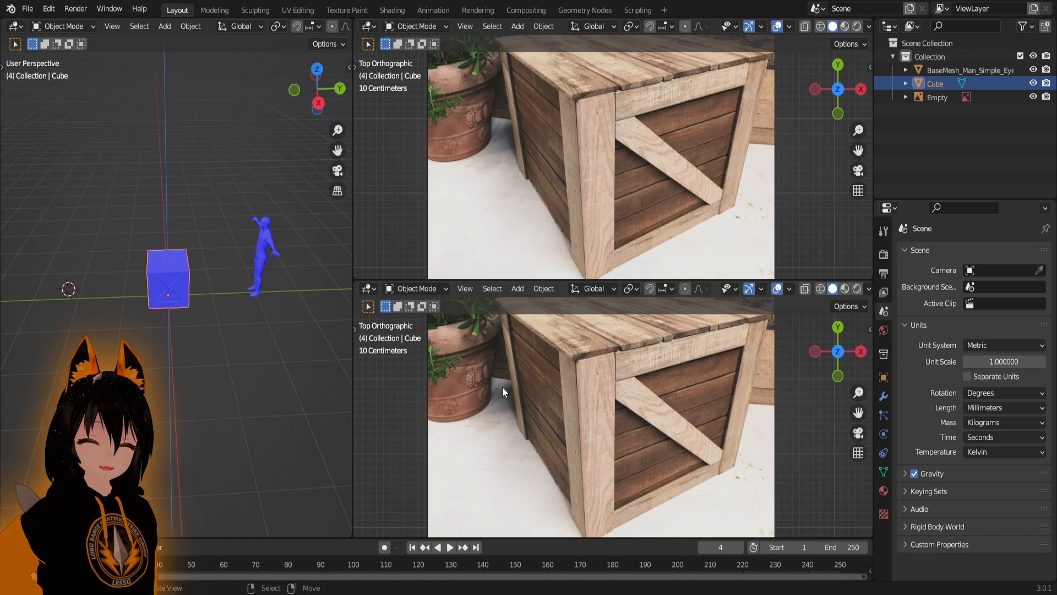
pyautogui.press('KP_Decimal')
pyautogui.moveTo(502, 386); pyautogui.dragTo(629, 386, button='middle')
pyautogui.click(789, 289)
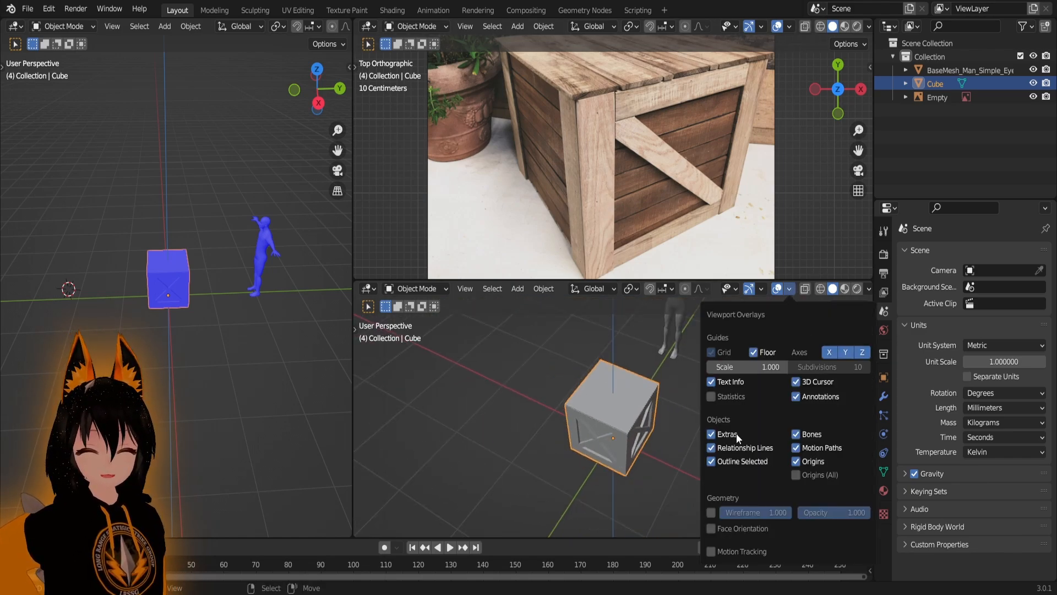
pyautogui.click(711, 529)
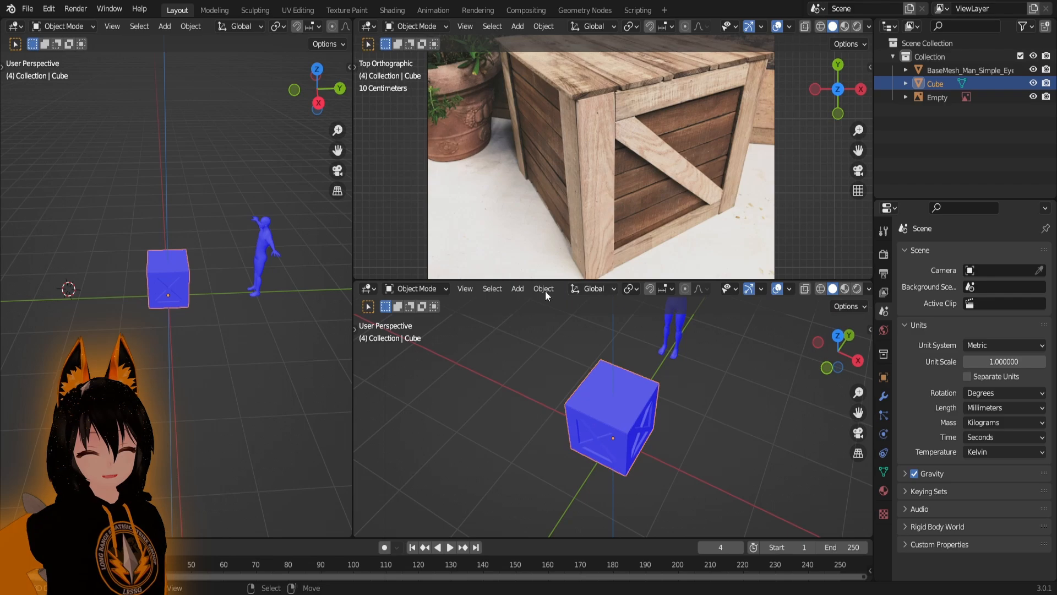
pyautogui.moveTo(694, 421); pyautogui.dragTo(665, 447, button='middle')
# - Turn off the Face Orientation overlay in the main modelling viewport and widen that viewport
pyautogui.scroll(-6, 293, 31)
pyautogui.click(261, 27)
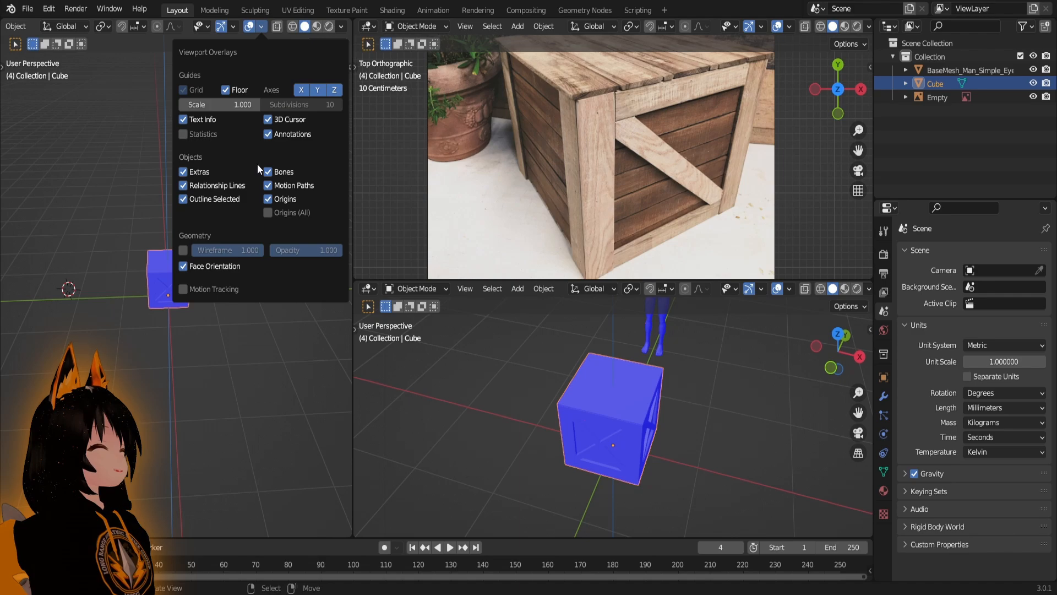
pyautogui.click(191, 265)
pyautogui.scroll(6, 203, 300)
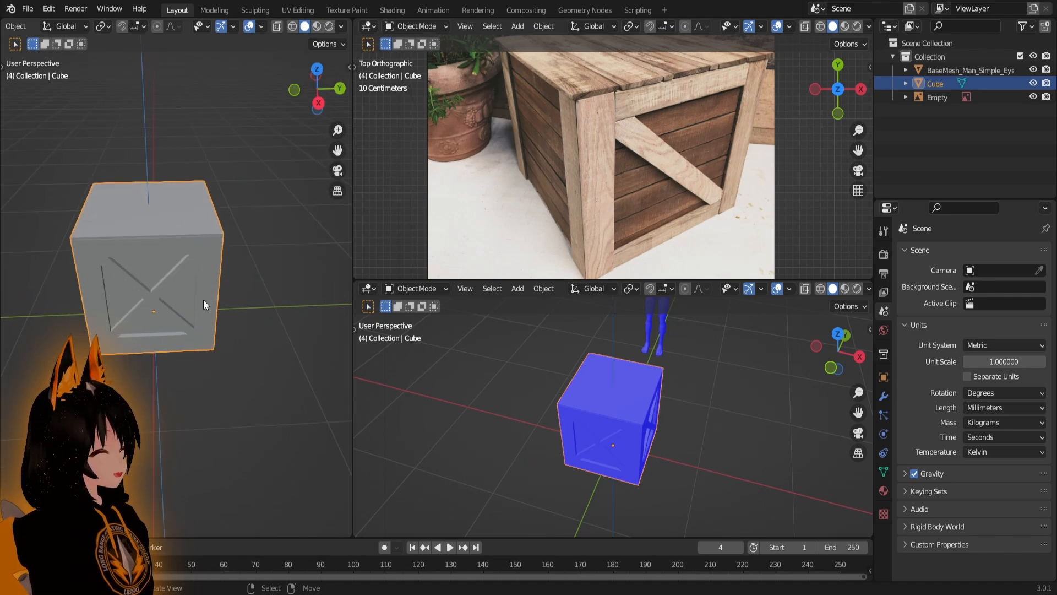
pyautogui.moveTo(353, 254); pyautogui.dragTo(522, 253)
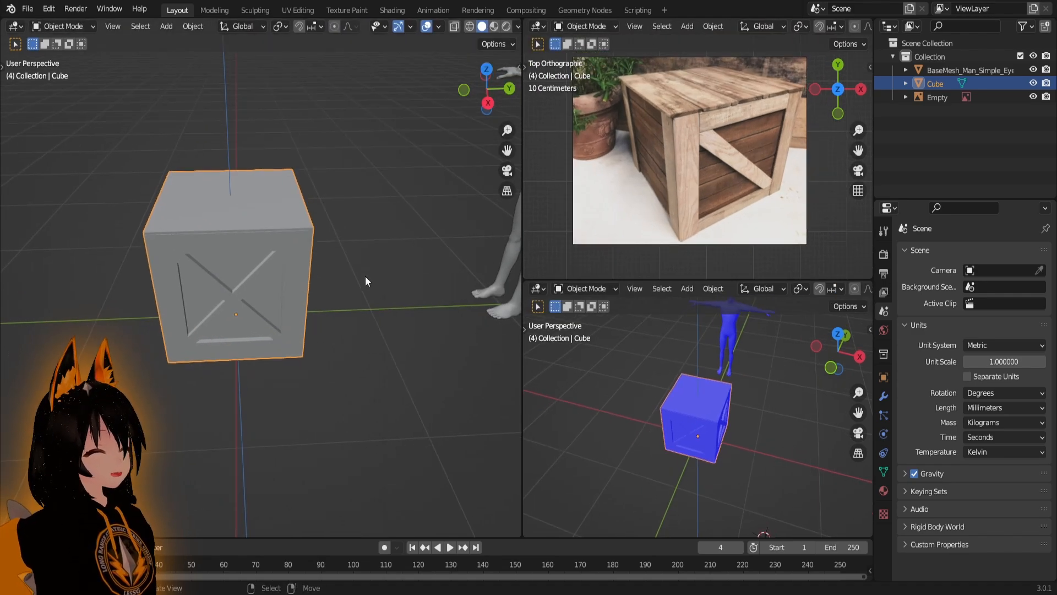
pyautogui.scroll(3, 715, 371)
pyautogui.moveTo(715, 428); pyautogui.dragTo(673, 402, button='middle')
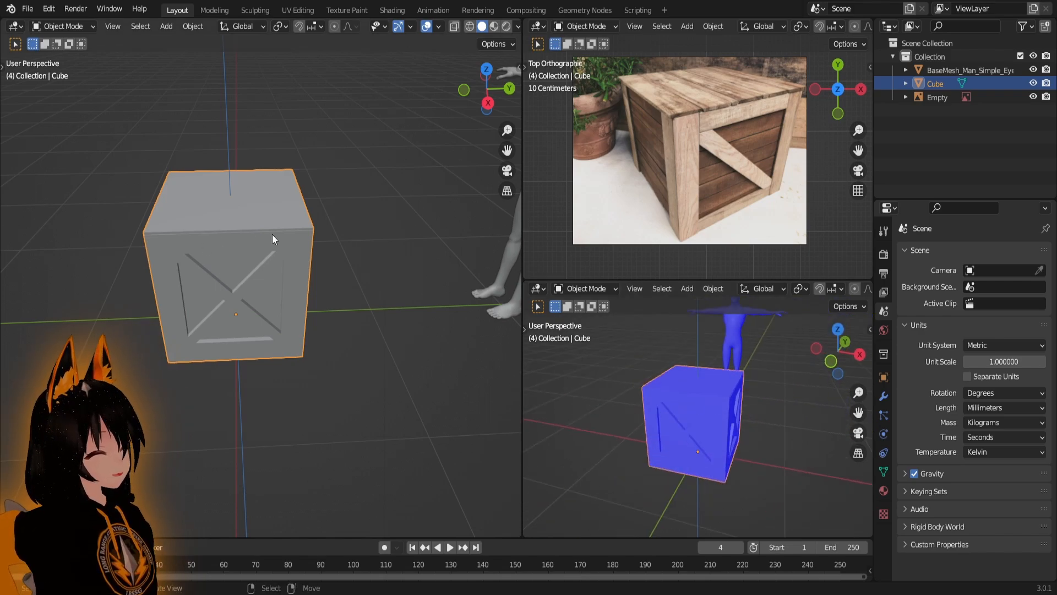
# - Switch the crate to Edit Mode and inspect its sides in the face-orientation viewport
pyautogui.press('Tab')
pyautogui.press('`')
pyautogui.press('Escape')
pyautogui.scroll(3, 731, 414)
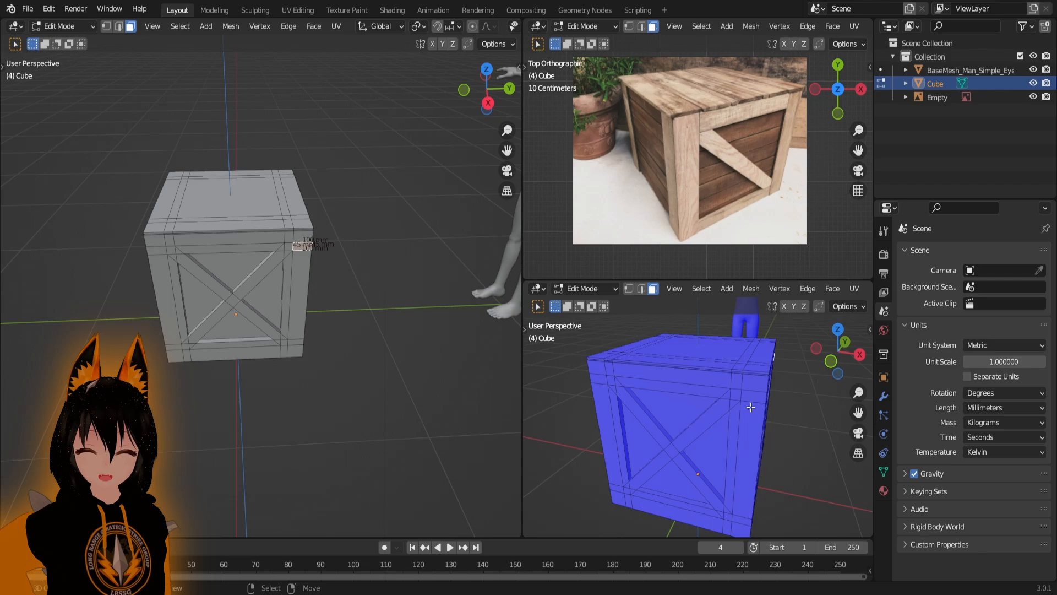
pyautogui.scroll(-2, 743, 404)
pyautogui.moveTo(759, 394); pyautogui.dragTo(716, 400, button='middle')
pyautogui.moveTo(649, 381); pyautogui.dragTo(776, 374, button='middle')
pyautogui.scroll(4, 696, 380)
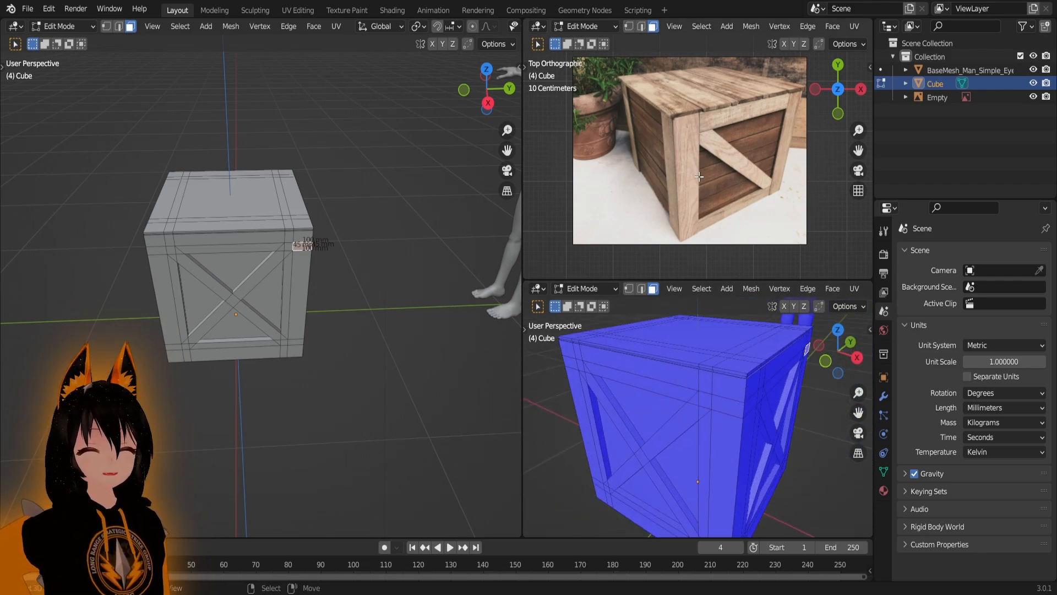
pyautogui.scroll(-2, 716, 354)
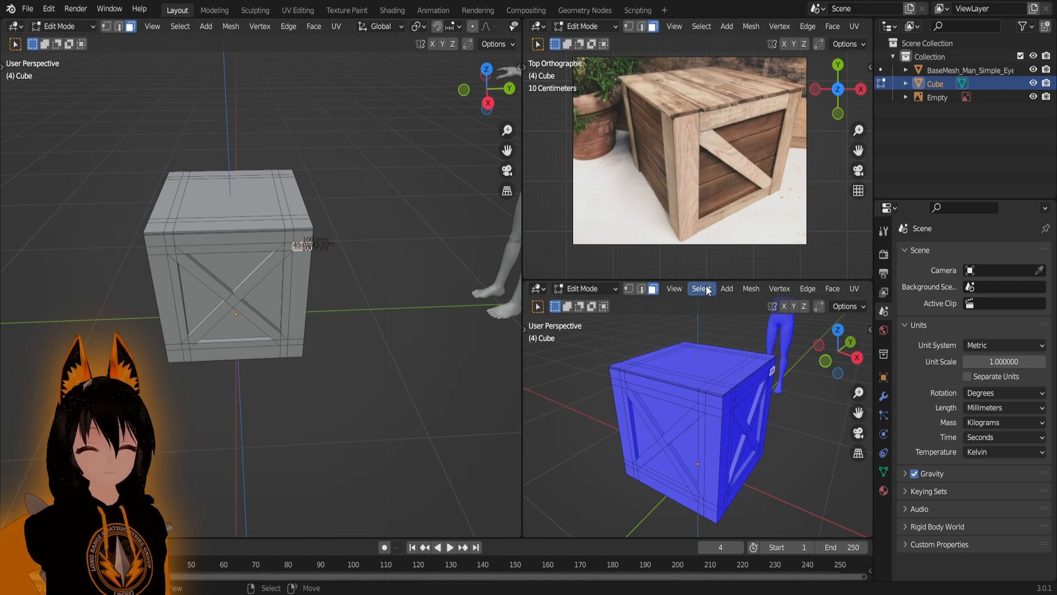
# - Toggle all overlays of the face-orientation viewport off and back on, and look over its overlay settings
pyautogui.scroll(-5, 715, 288)
pyautogui.scroll(-3, 781, 292)
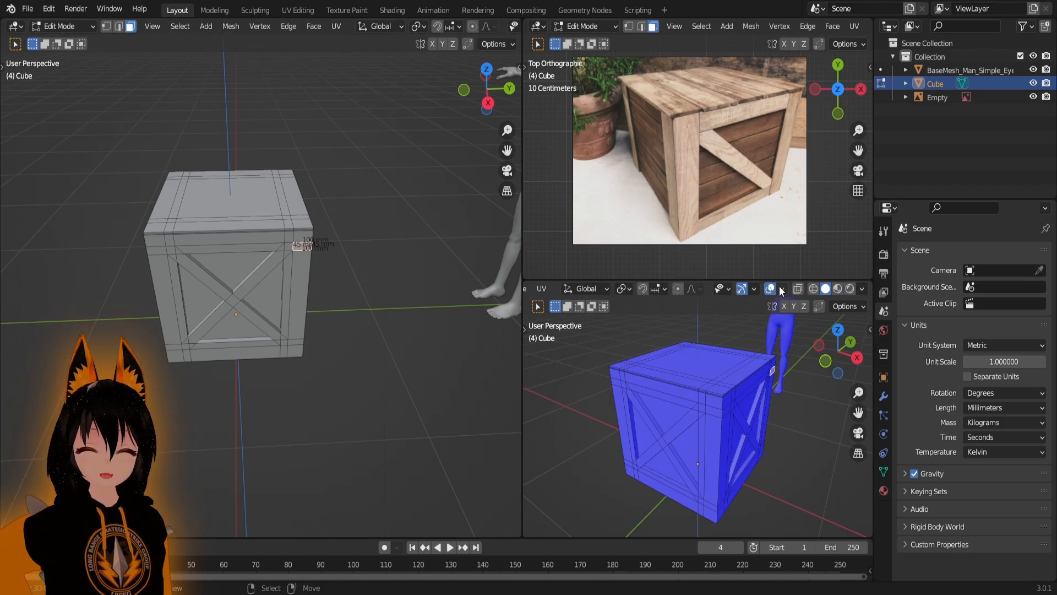
pyautogui.click(781, 288)
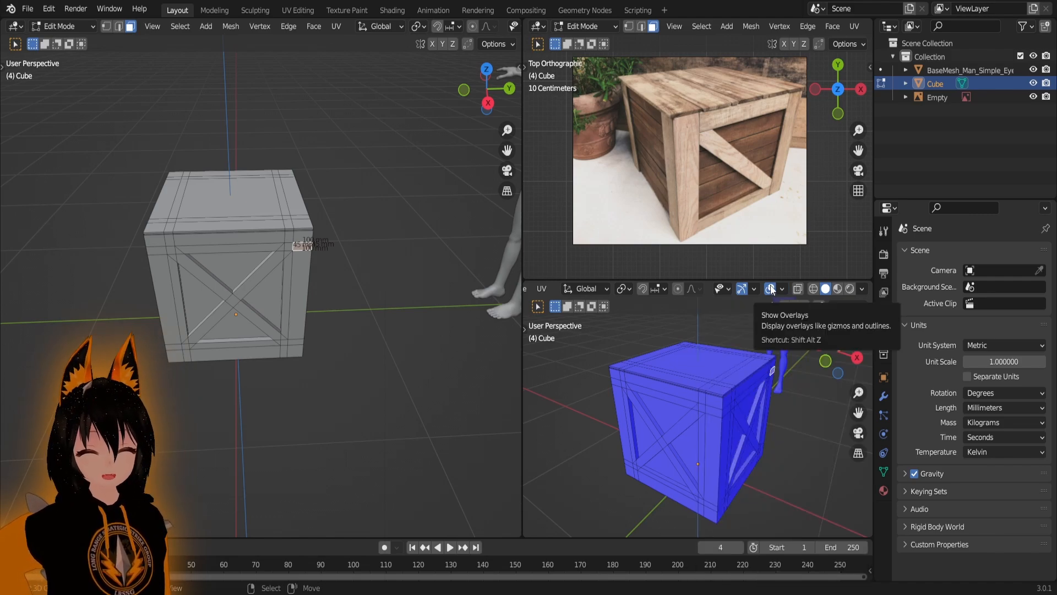
pyautogui.click(771, 289)
pyautogui.click(771, 289)
pyautogui.click(771, 289)
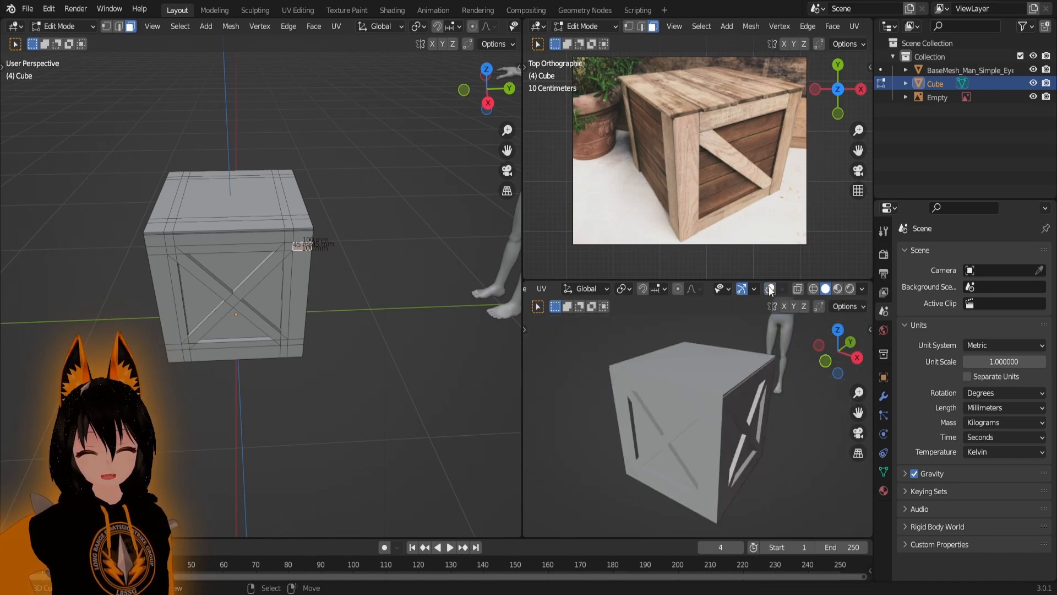
pyautogui.click(771, 289)
pyautogui.click(782, 289)
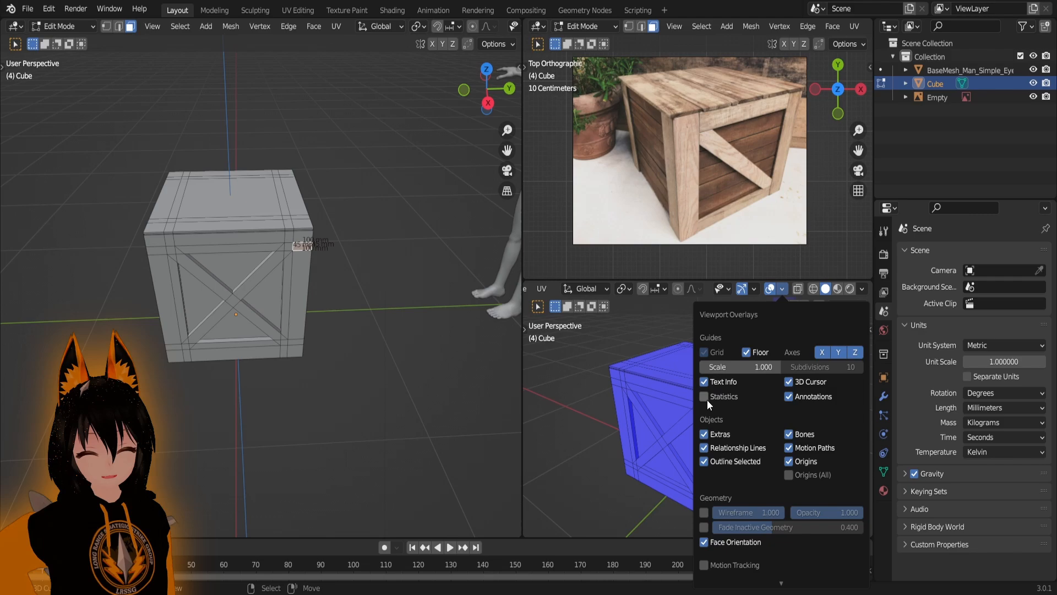
pyautogui.click(774, 292)
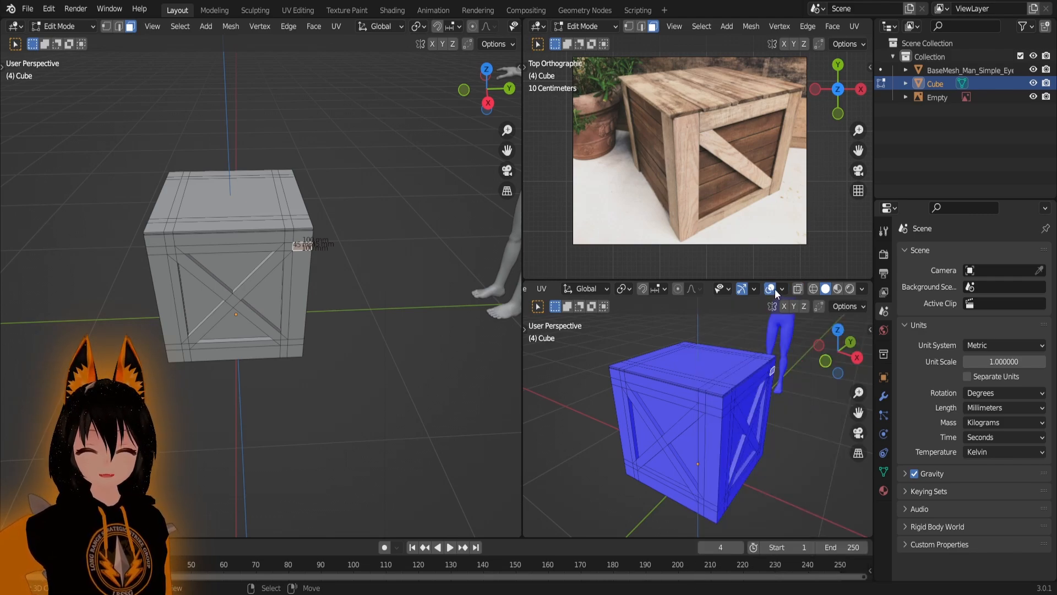
# - Inspect the crate with all overlays hidden in the face-orientation viewport, and show the overlays again
pyautogui.click(772, 290)
pyautogui.scroll(-3, 758, 343)
pyautogui.moveTo(741, 404); pyautogui.dragTo(721, 393, button='middle')
pyautogui.scroll(1, 721, 393)
pyautogui.moveTo(738, 436); pyautogui.dragTo(710, 319, button='middle')
pyautogui.scroll(3, 710, 319)
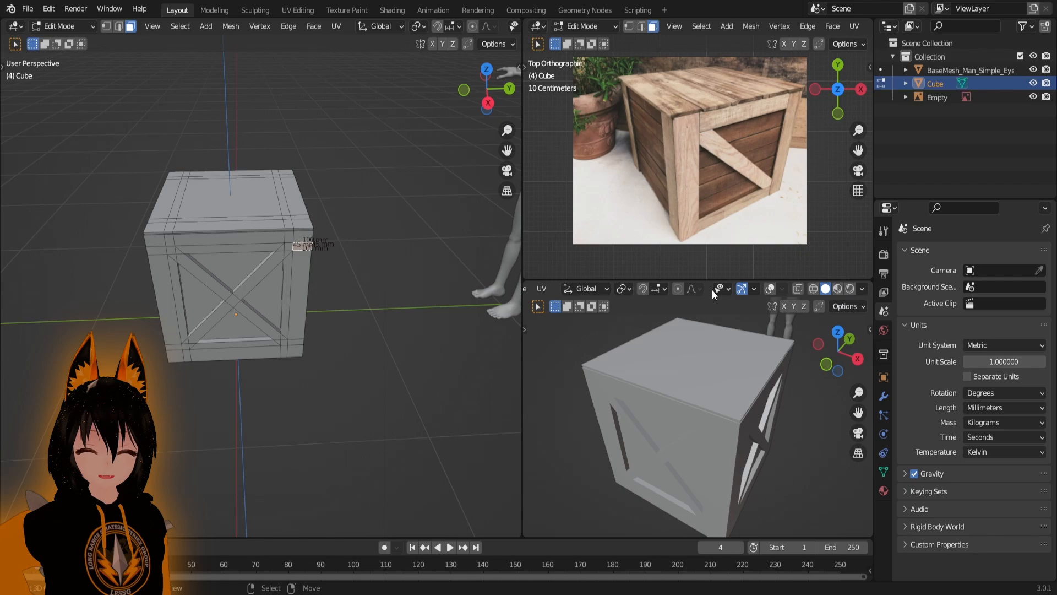
pyautogui.click(769, 288)
# - Hide the floor and grid in the face-orientation viewport
pyautogui.click(781, 288)
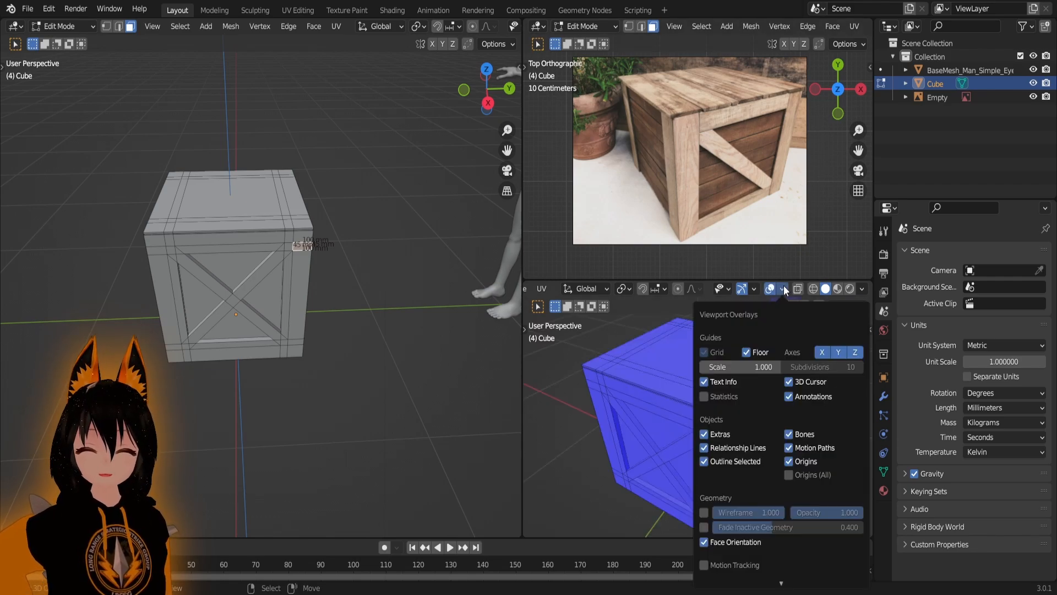
pyautogui.click(746, 352)
pyautogui.click(782, 289)
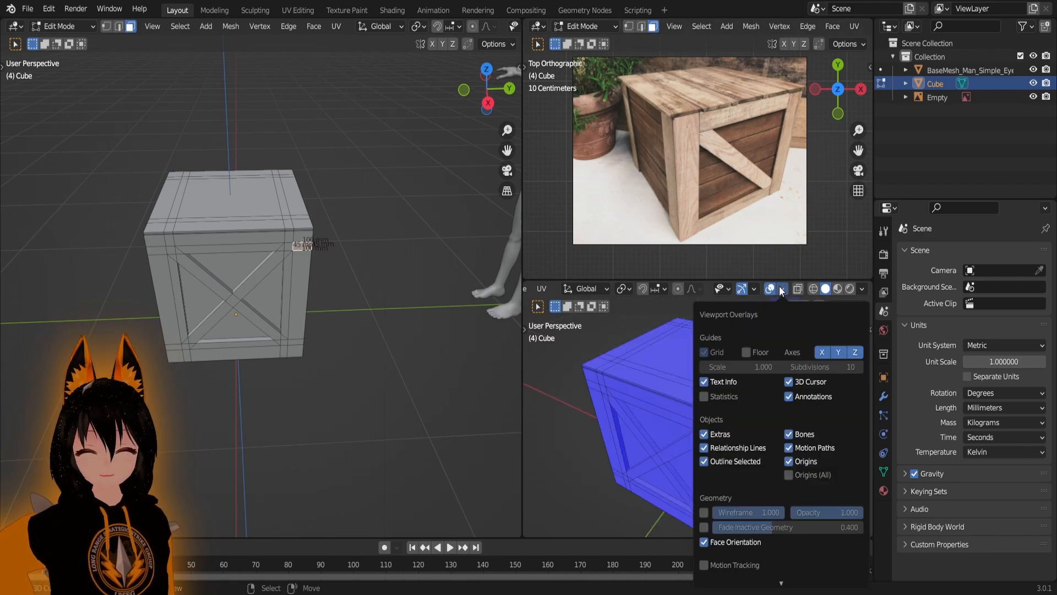
pyautogui.click(709, 351)
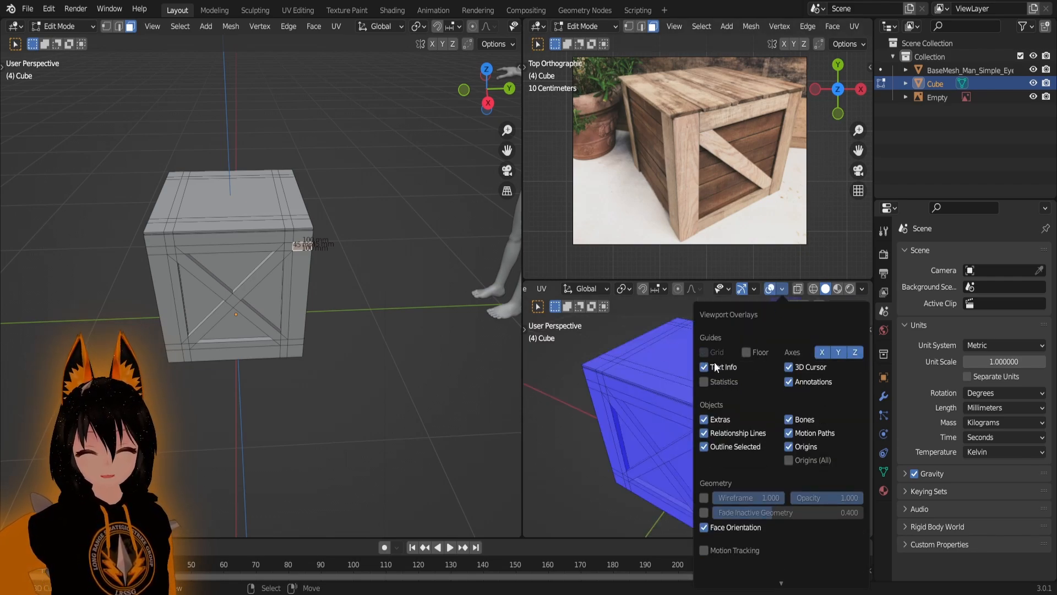
pyautogui.scroll(-5, 664, 343)
pyautogui.moveTo(673, 416); pyautogui.dragTo(708, 387, button='middle')
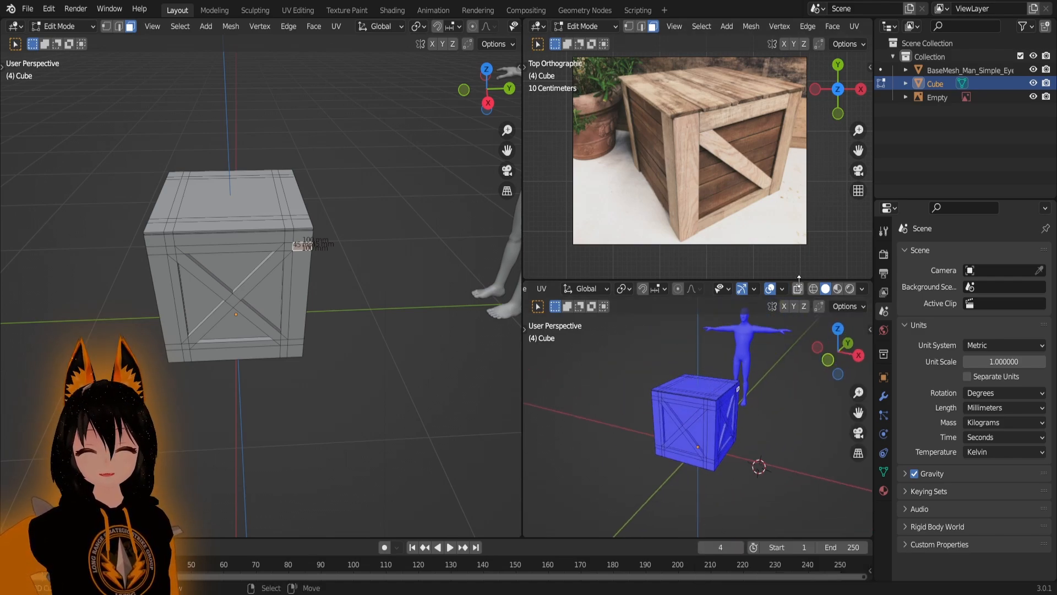
# - Hide the X, Y and Z axis lines in the face-orientation viewport and view the crate without them
pyautogui.click(782, 290)
pyautogui.click(822, 352)
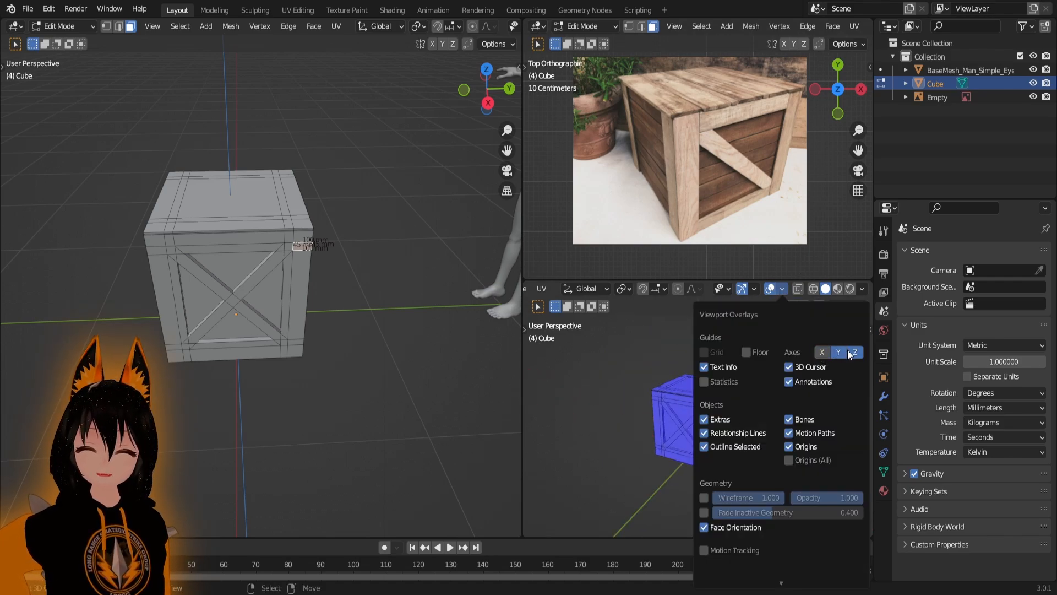
pyautogui.click(840, 353)
pyautogui.moveTo(662, 420); pyautogui.dragTo(691, 442, button='middle')
pyautogui.scroll(4, 692, 435)
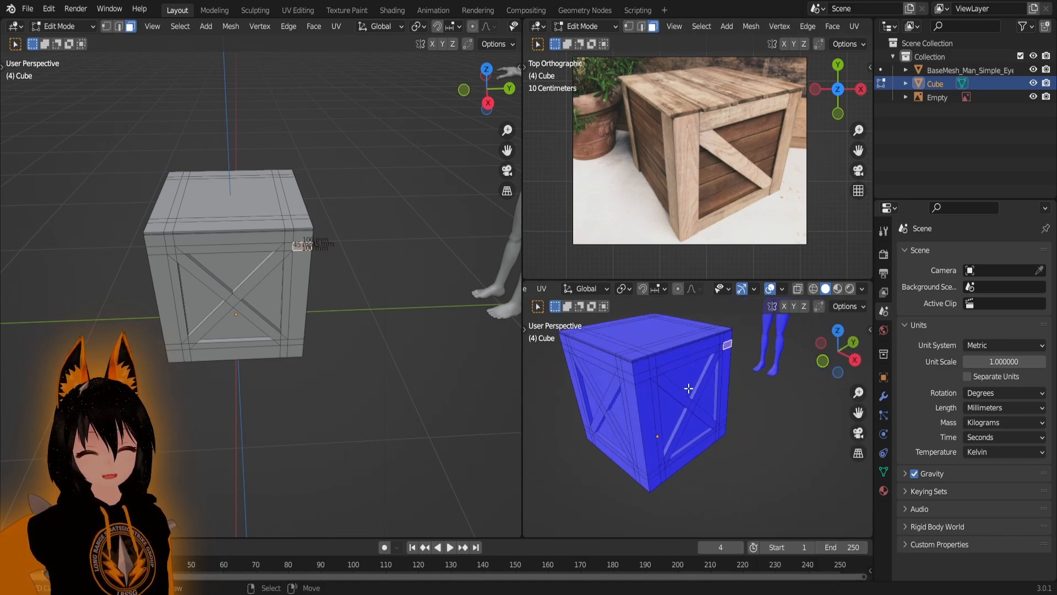
pyautogui.scroll(-2, 712, 399)
pyautogui.moveTo(712, 398); pyautogui.dragTo(643, 366, button='middle')
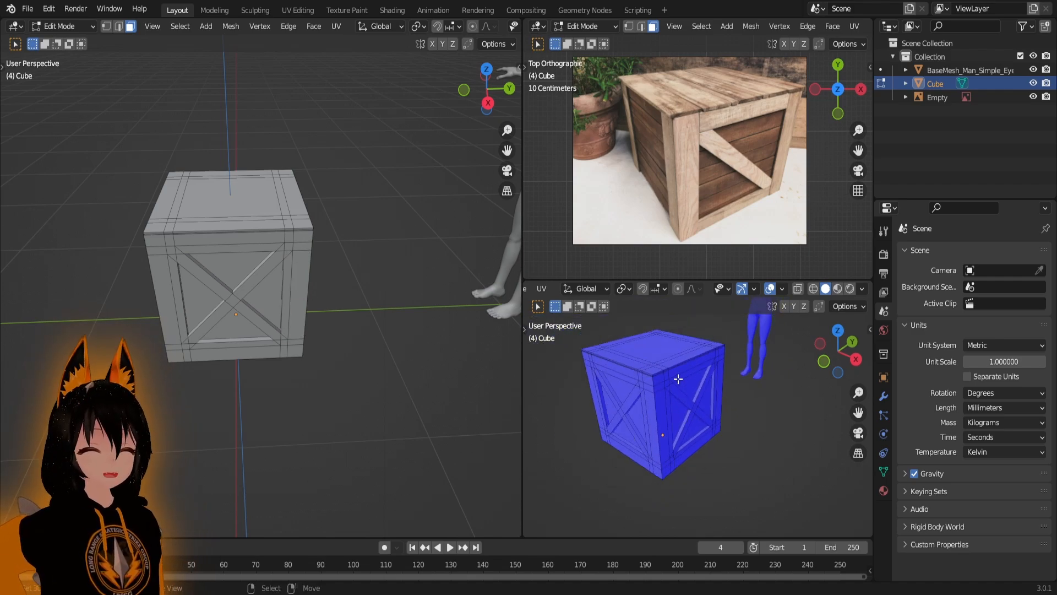
pyautogui.scroll(-1, 688, 379)
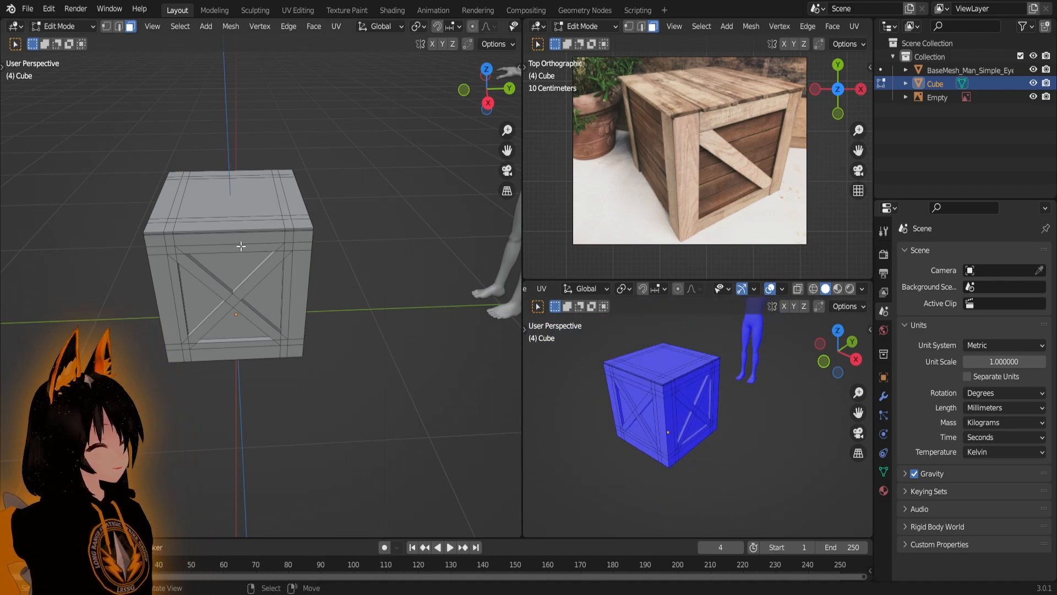
# - Frame the crate and reference in their viewports, then make the reference viewport taller and the main modeling viewport wider
pyautogui.moveTo(241, 246); pyautogui.dragTo(582, 327, button='middle')
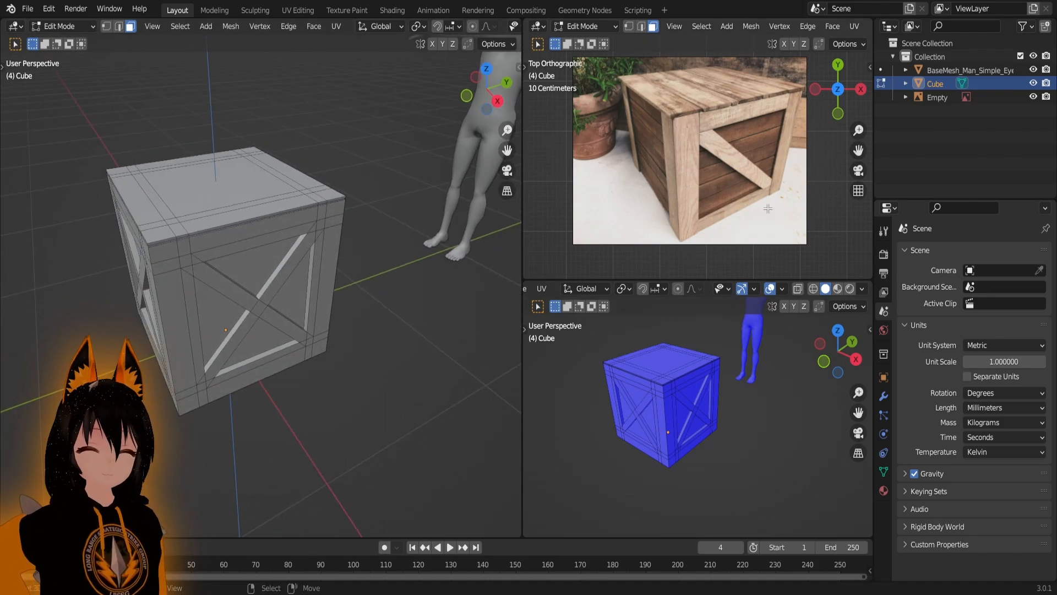
pyautogui.scroll(-1, 713, 159)
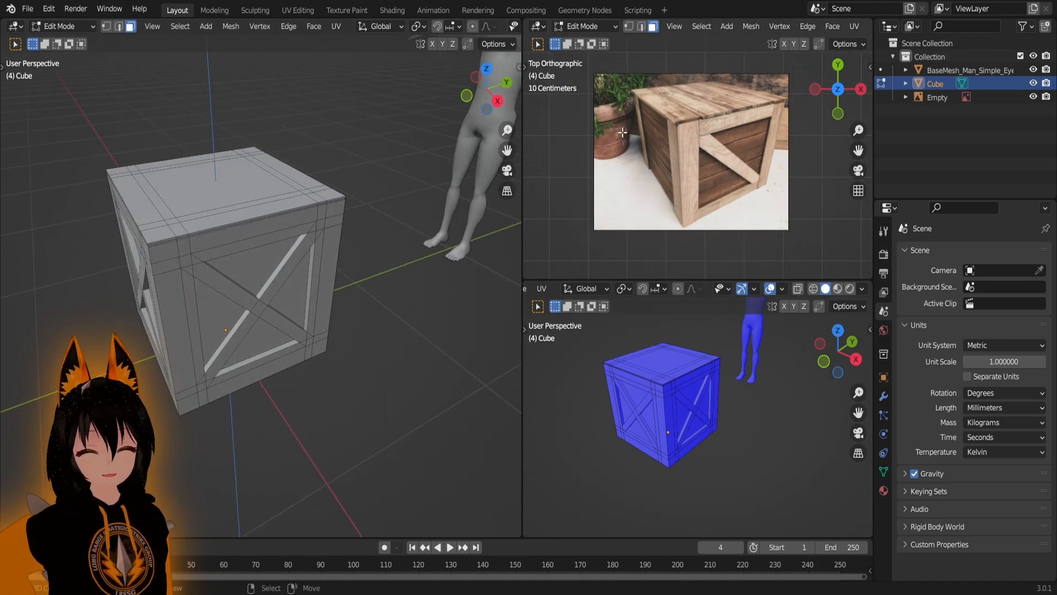
pyautogui.scroll(3, 679, 431)
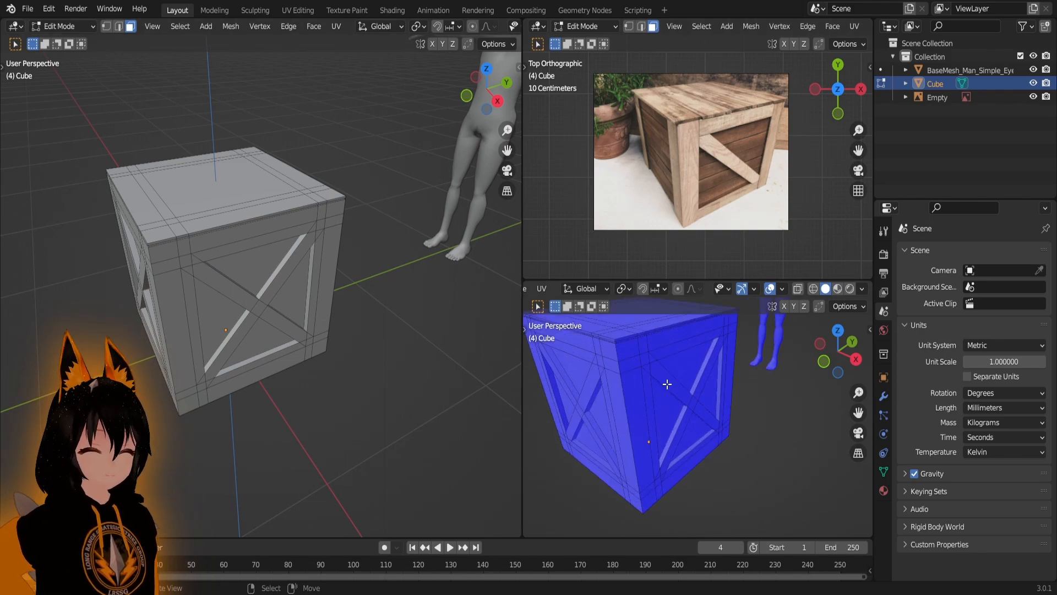
pyautogui.keyDown('shift'); pyautogui.moveTo(689, 409); pyautogui.dragTo(726, 389, button='middle'); pyautogui.keyUp('shift')
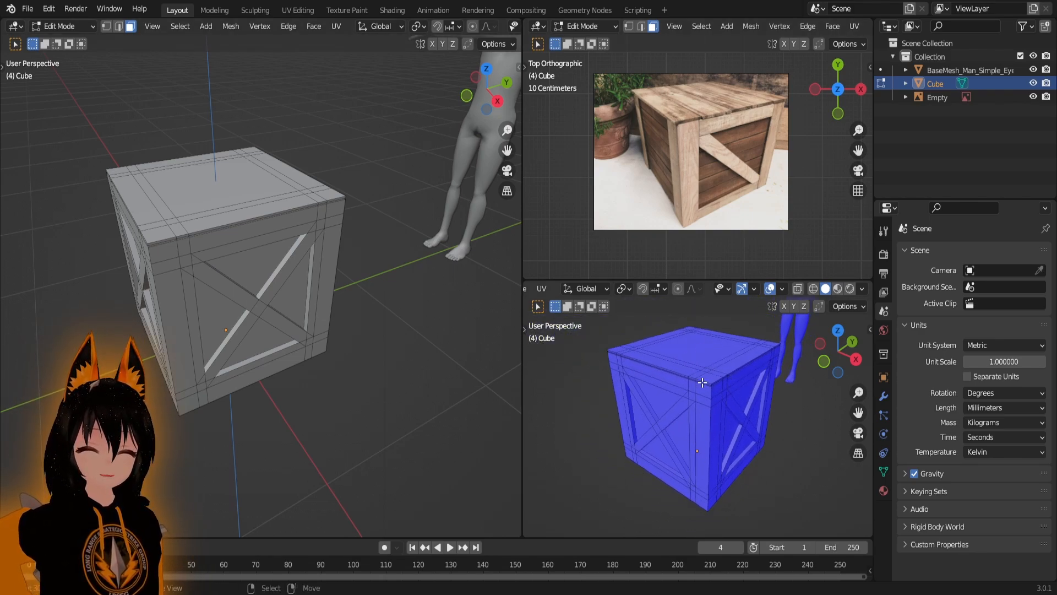
pyautogui.moveTo(543, 281); pyautogui.dragTo(543, 332)
pyautogui.moveTo(522, 277); pyautogui.dragTo(688, 269)
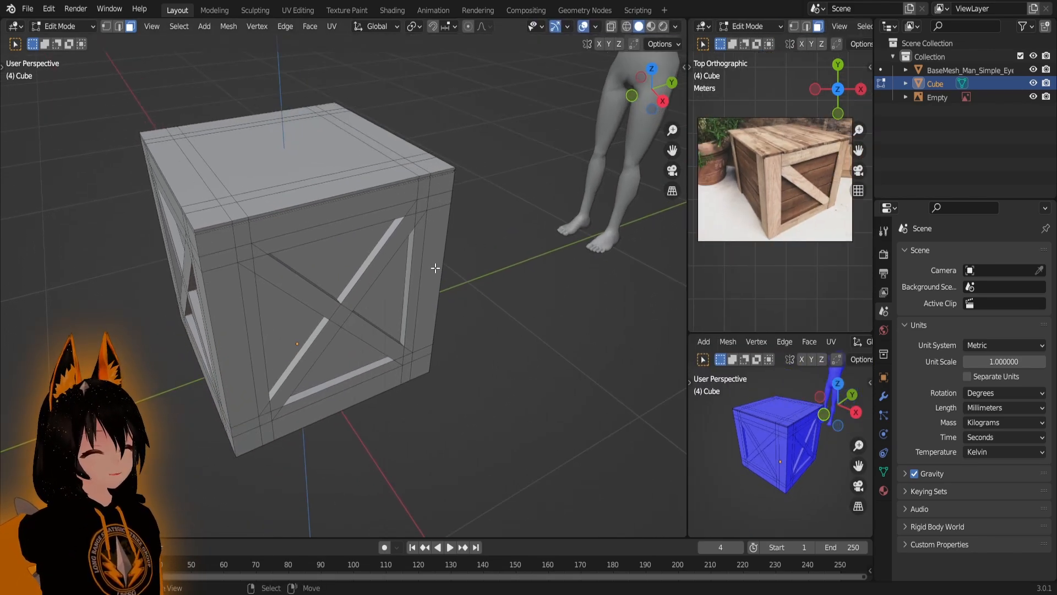
# - View the crate in the maximized main viewport, restore the layout, and slightly widen the reference and face-orientation viewports
pyautogui.hotkey('ctrl', 'space')
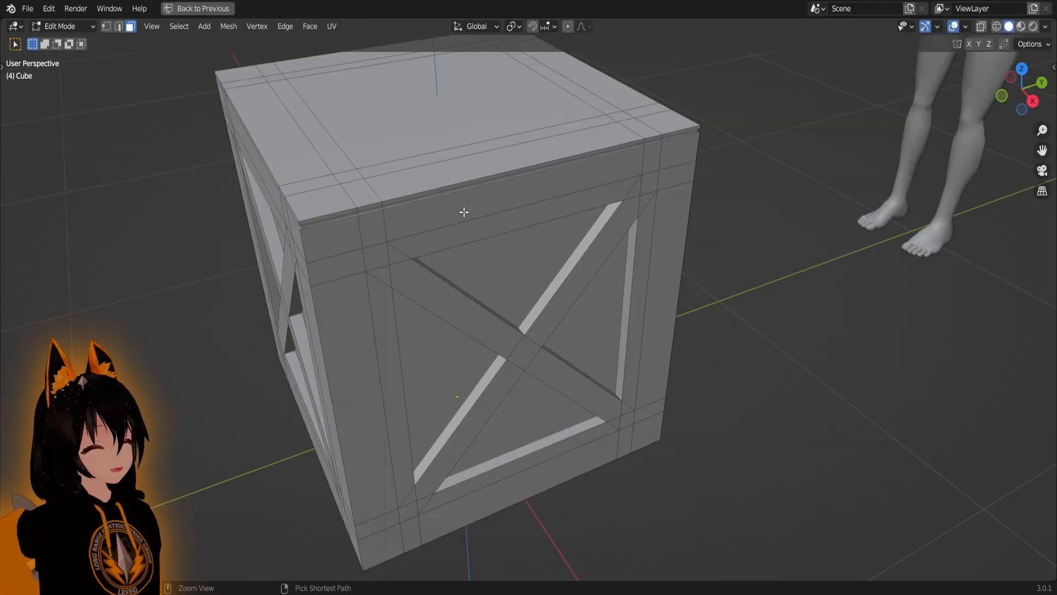
pyautogui.scroll(-3, 677, 236)
pyautogui.scroll(2, 482, 292)
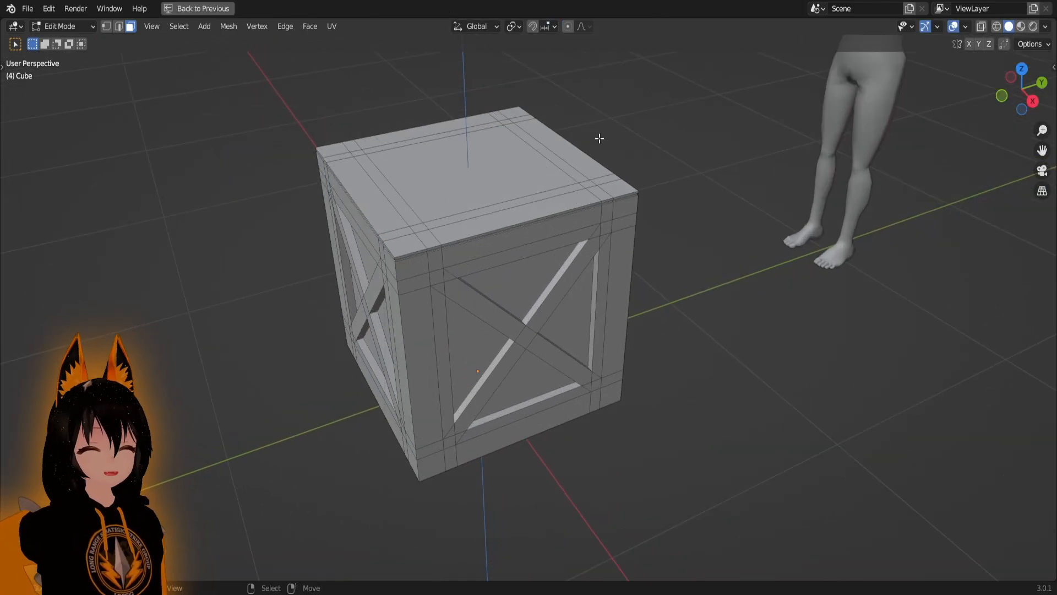
pyautogui.hotkey('ctrl', 'space')
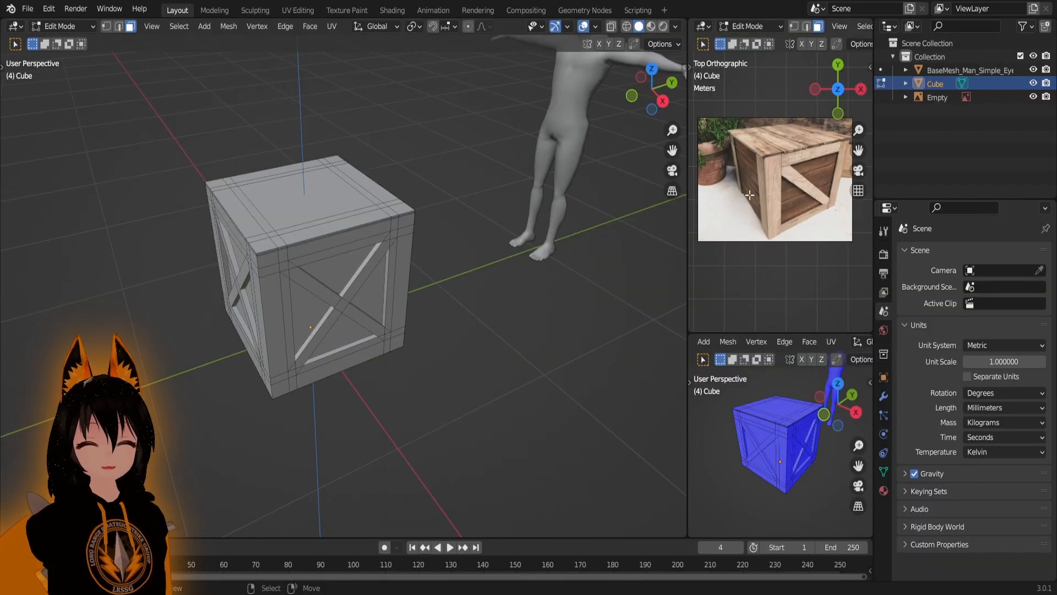
pyautogui.moveTo(688, 219); pyautogui.dragTo(638, 188)
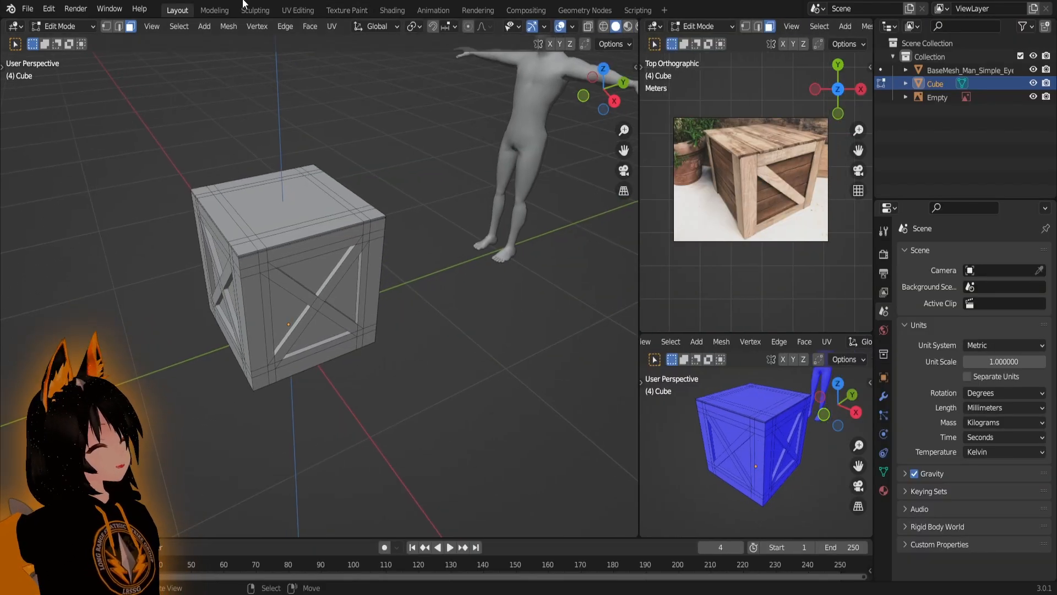